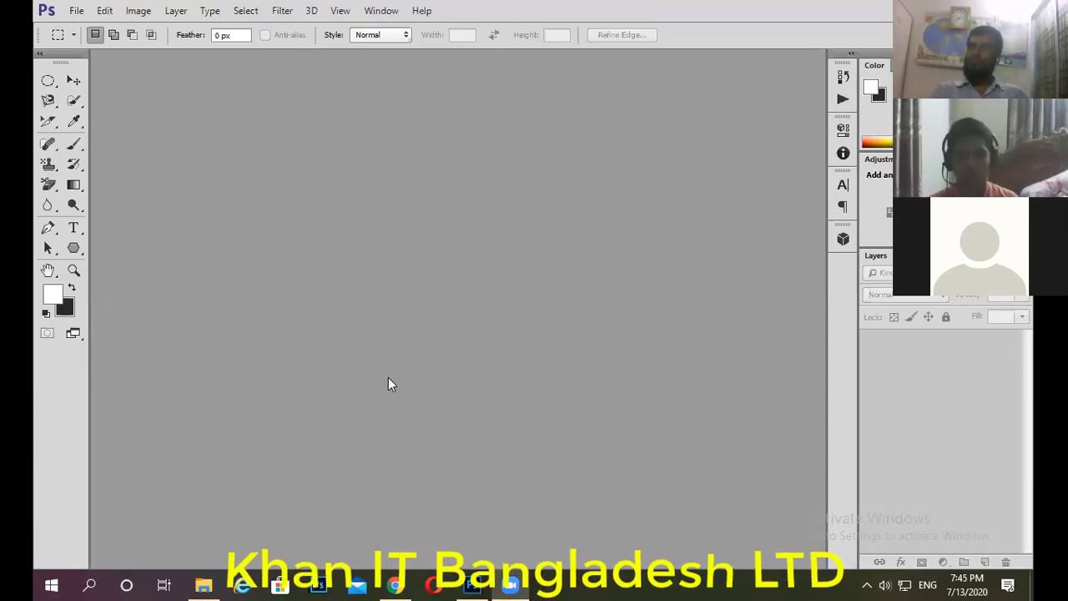
# - Open the new document settings and look through the available size presets
pyautogui.click(73, 10)
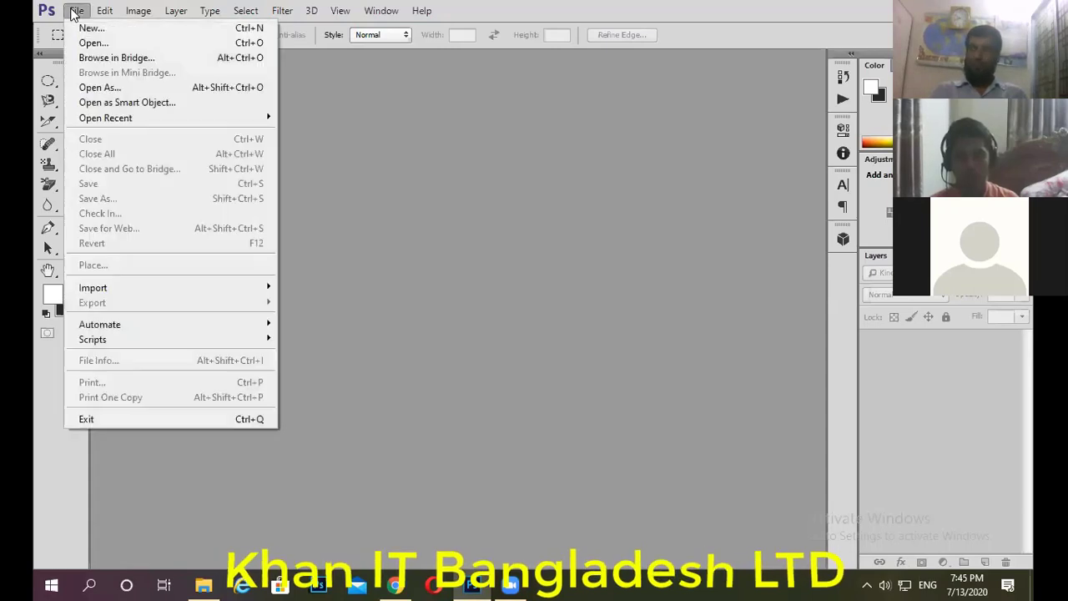
pyautogui.click(86, 29)
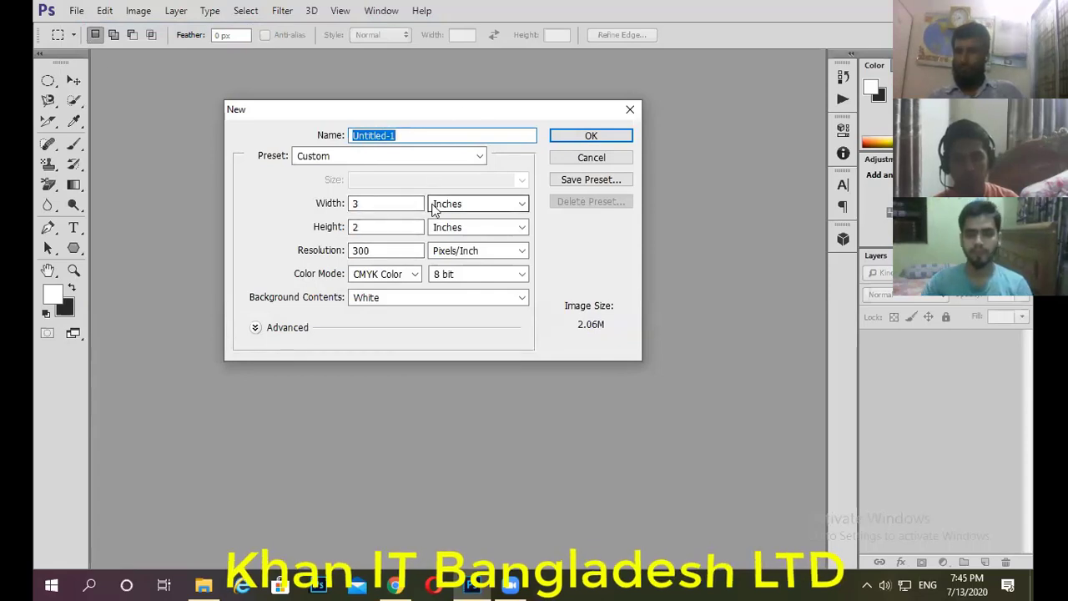
pyautogui.moveTo(462, 112); pyautogui.dragTo(507, 103)
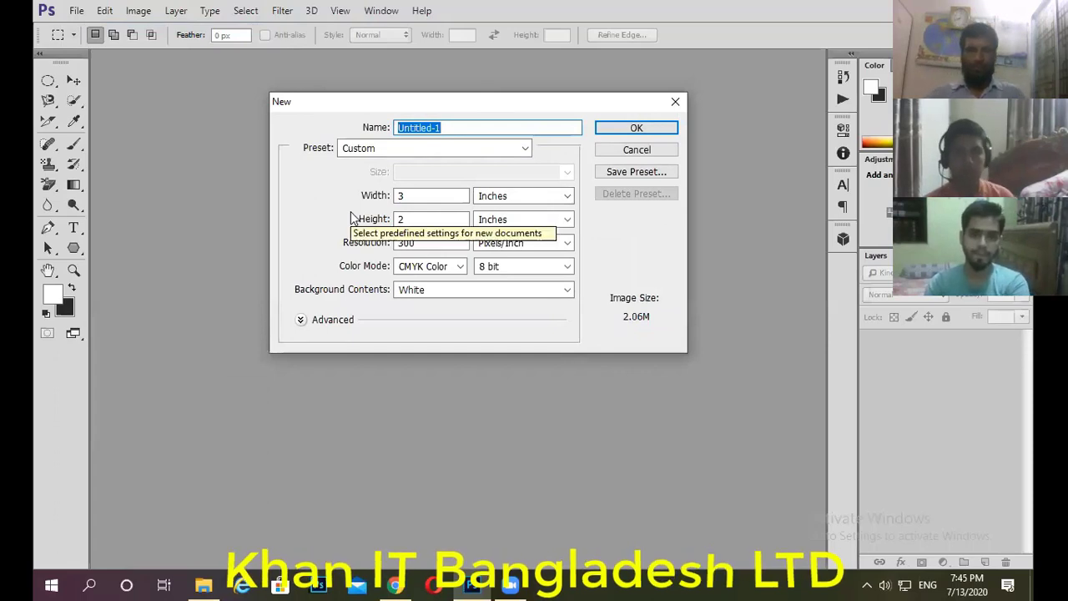
pyautogui.moveTo(424, 104); pyautogui.dragTo(443, 124)
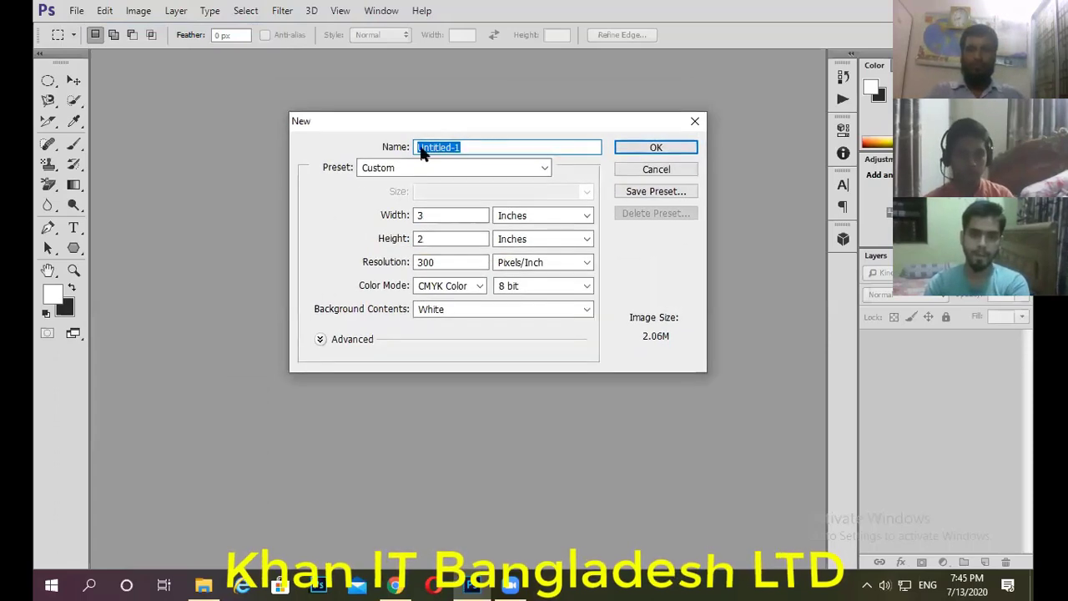
pyautogui.click(421, 168)
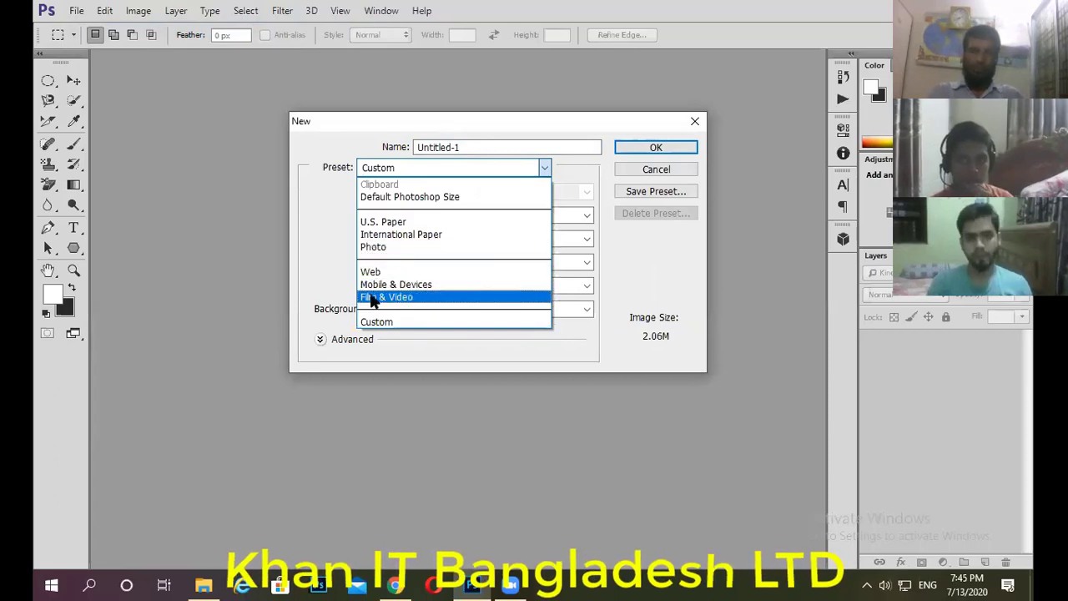
pyautogui.click(331, 218)
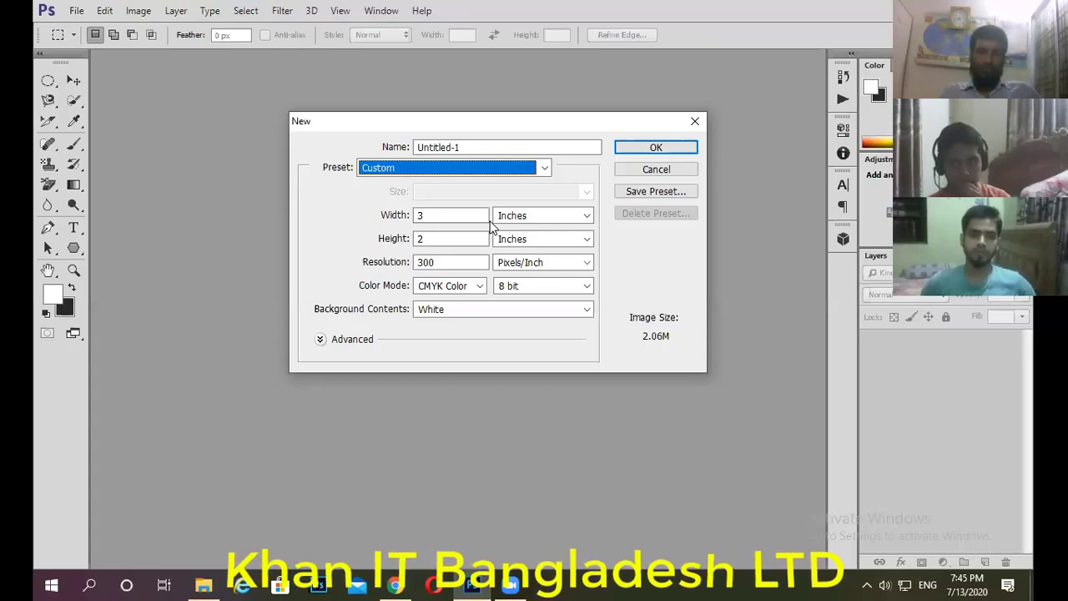
# - Set the new document's units to pixels, with a resolution of 72 pixels/inch and RGB Color mode
pyautogui.click(439, 216)
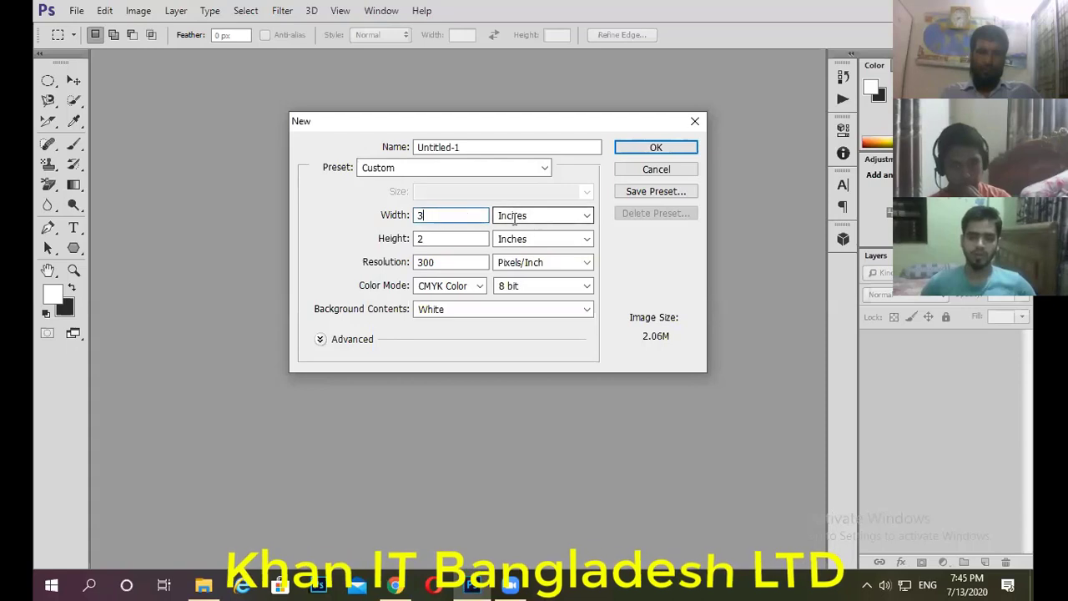
pyautogui.click(581, 216)
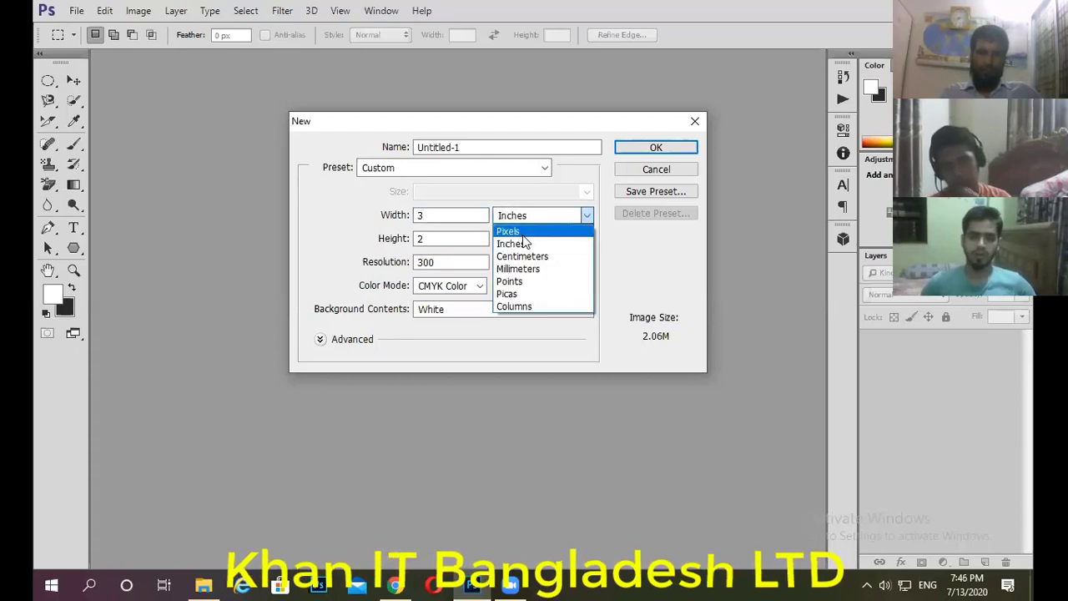
pyautogui.click(511, 231)
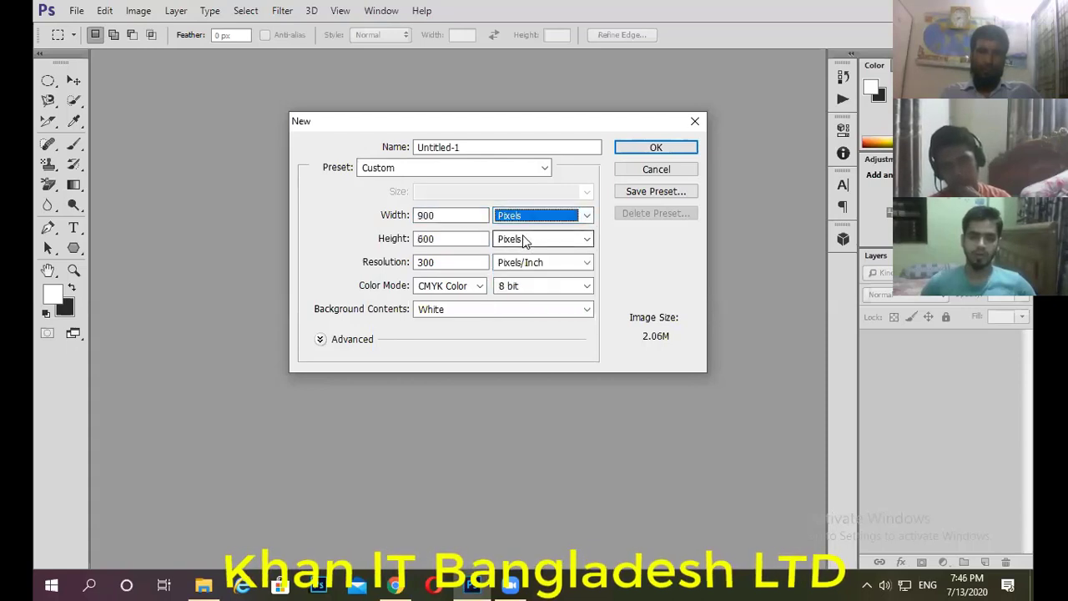
pyautogui.doubleClick(451, 262)
pyautogui.write('72')
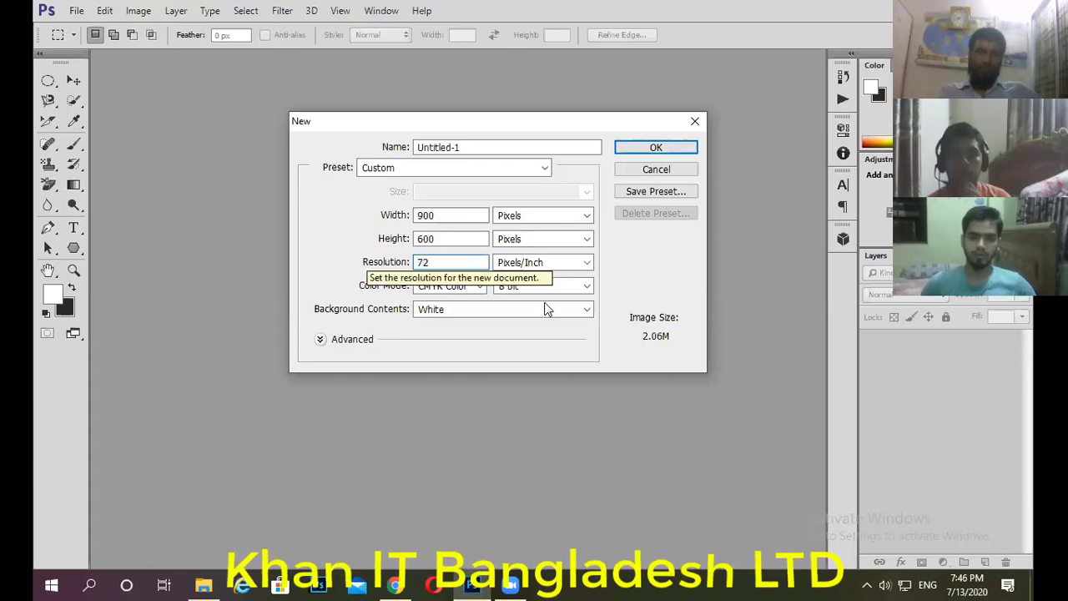
pyautogui.click(477, 287)
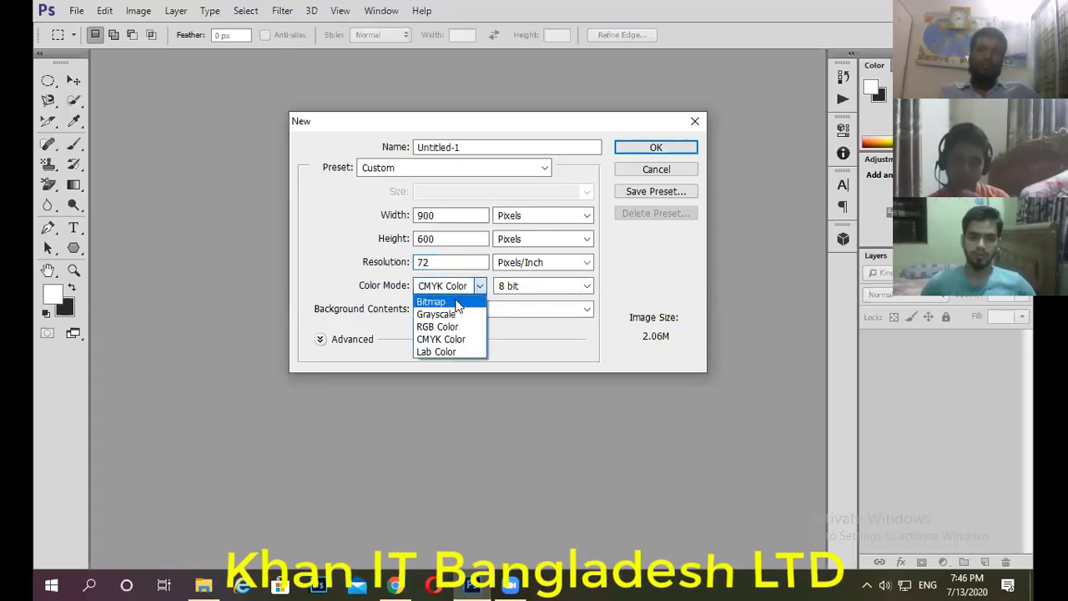
pyautogui.click(445, 326)
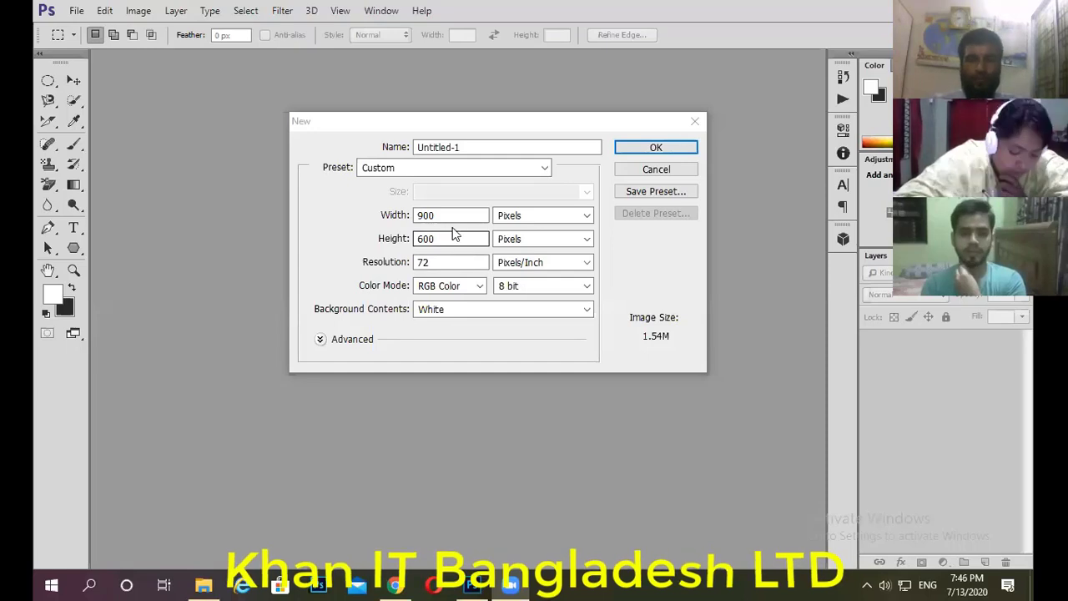
# - Switch the new document's units to inches, with a resolution of 300 pixels/inch and CMYK Color mode
pyautogui.click(522, 216)
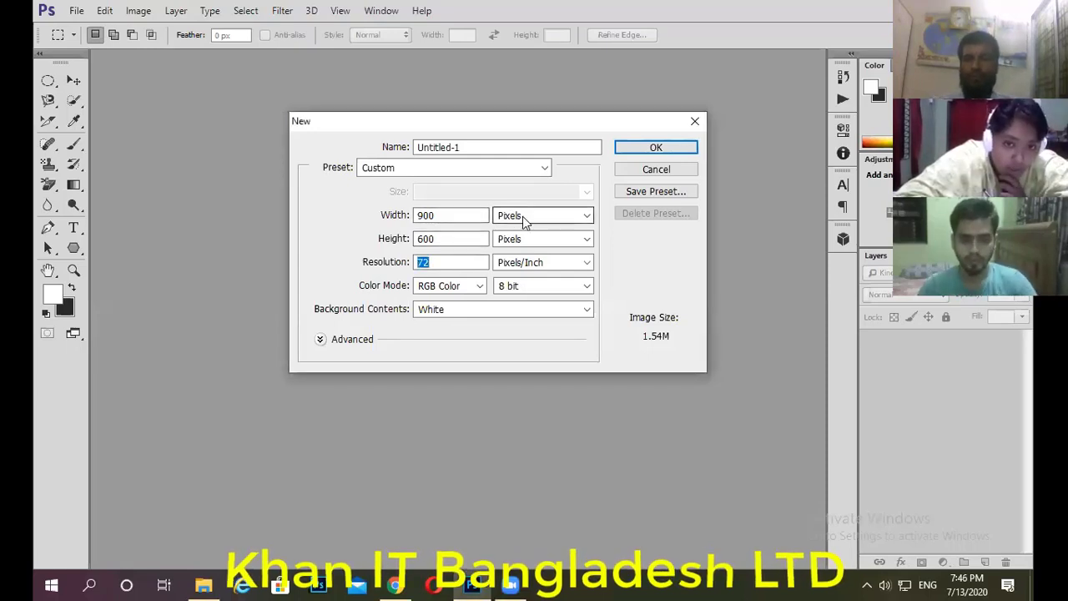
pyautogui.click(522, 216)
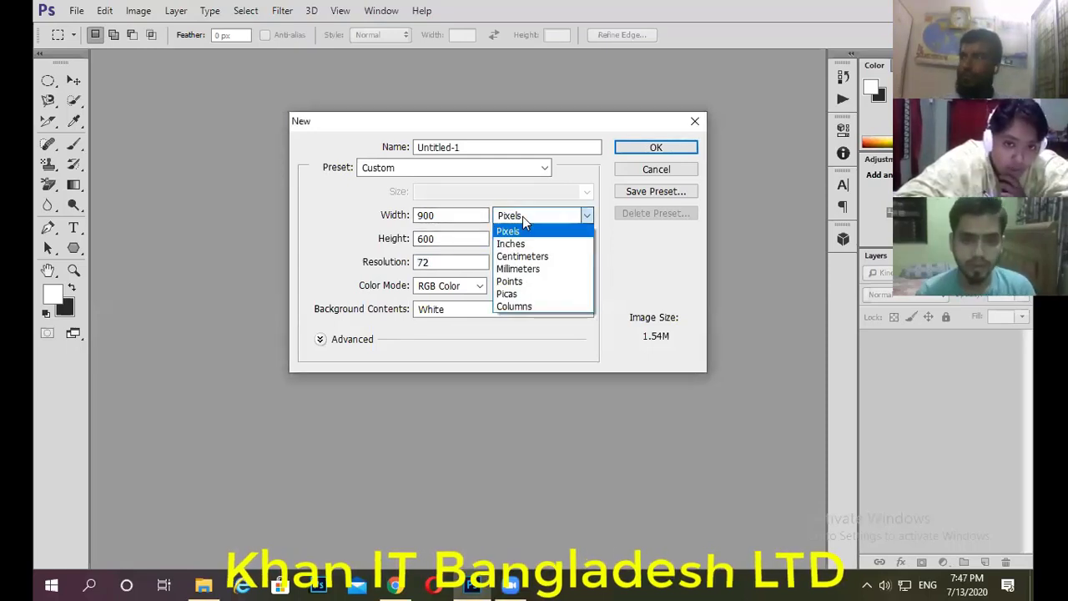
pyautogui.click(522, 243)
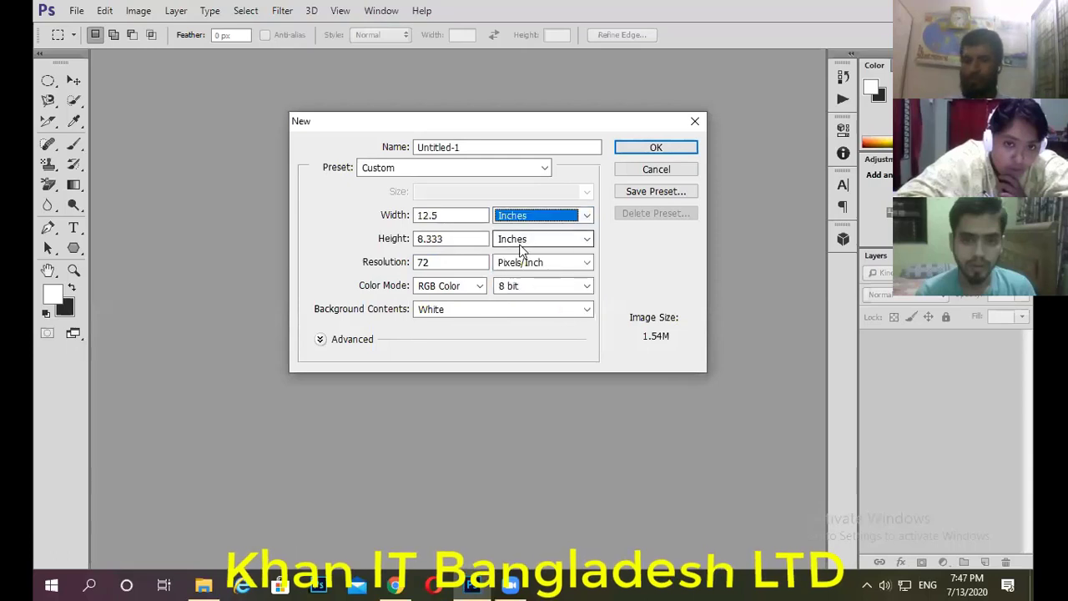
pyautogui.click(507, 217)
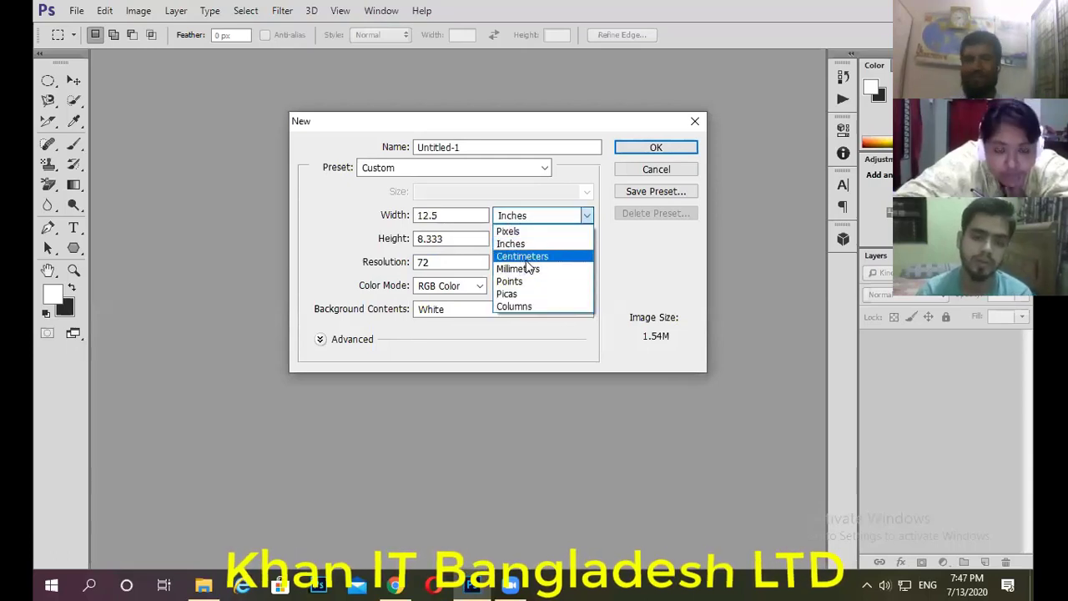
pyautogui.click(549, 200)
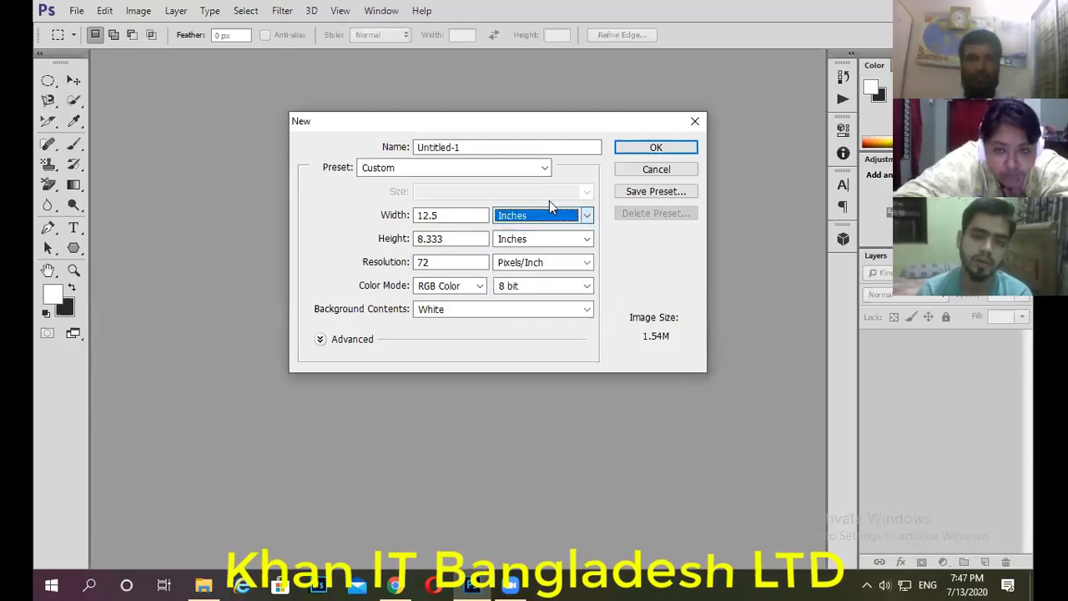
pyautogui.moveTo(465, 262); pyautogui.dragTo(363, 265)
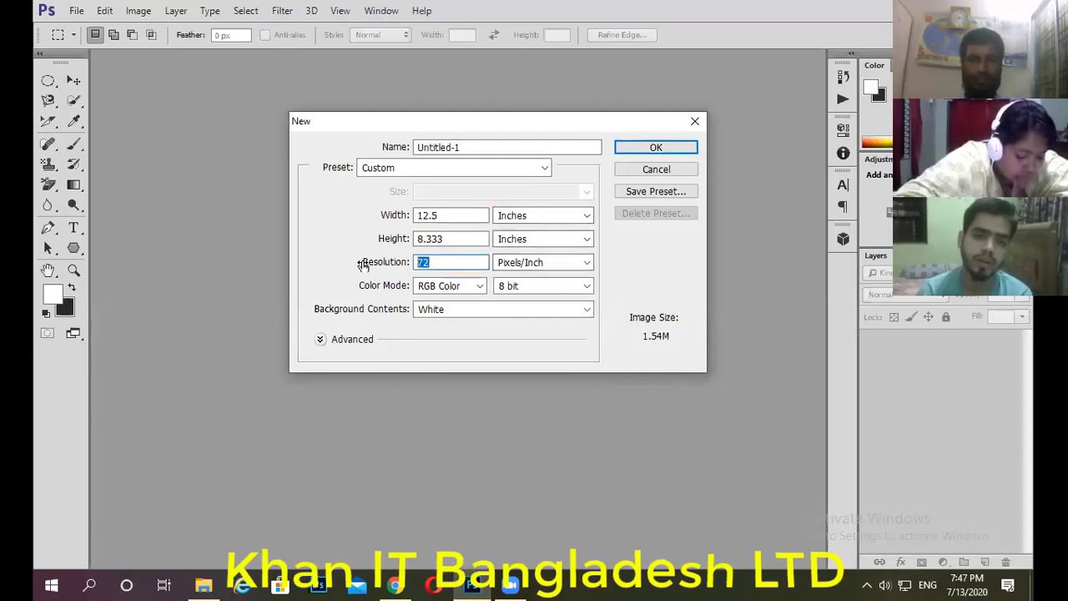
pyautogui.write('300')
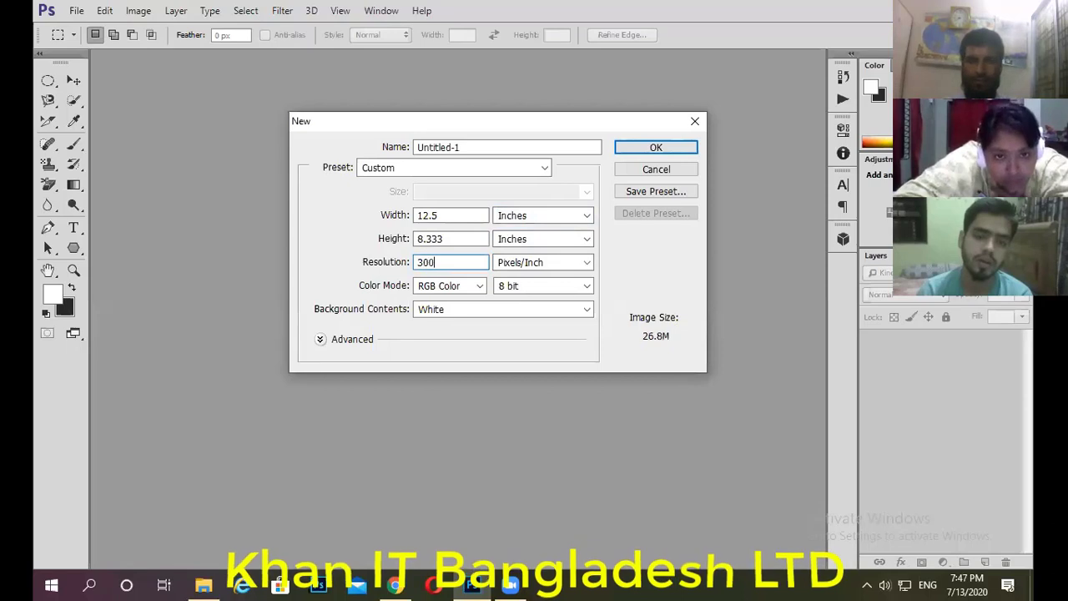
pyautogui.click(450, 286)
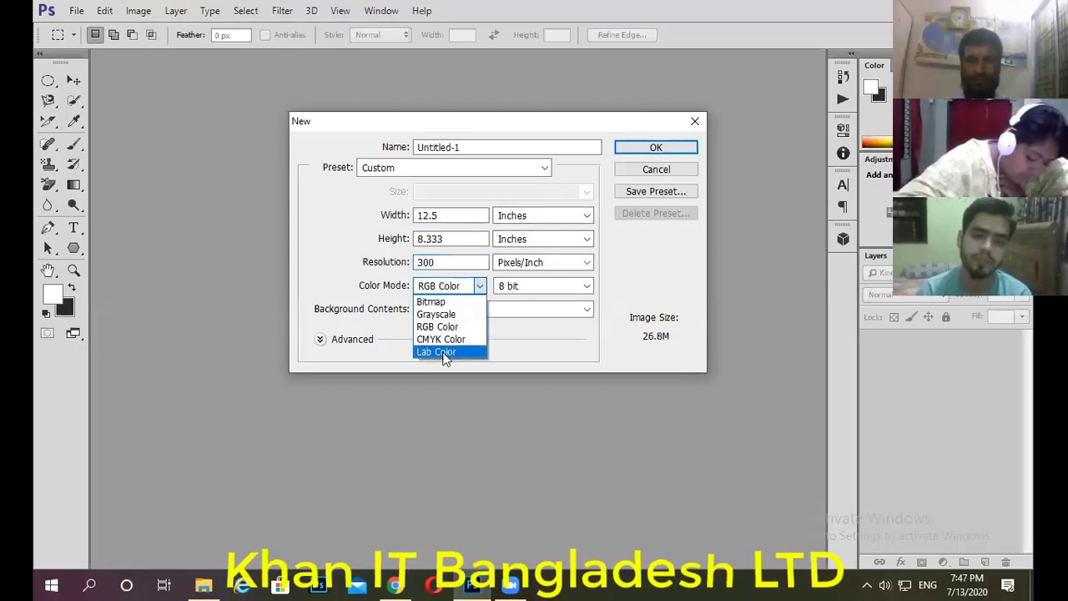
pyautogui.click(450, 341)
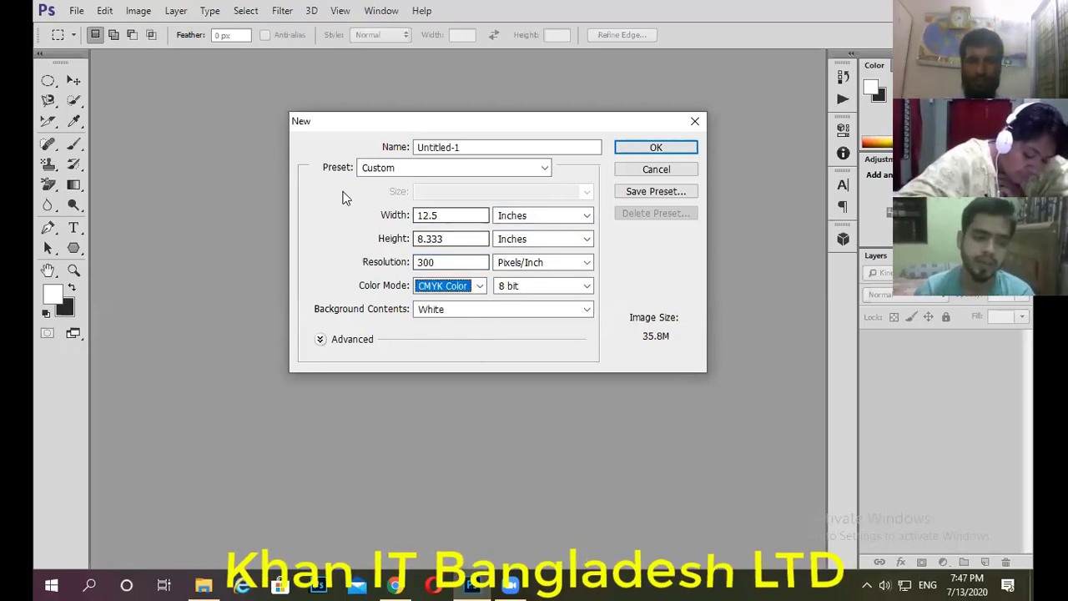
# - Discard the new document settings without creating a document
pyautogui.click(391, 265)
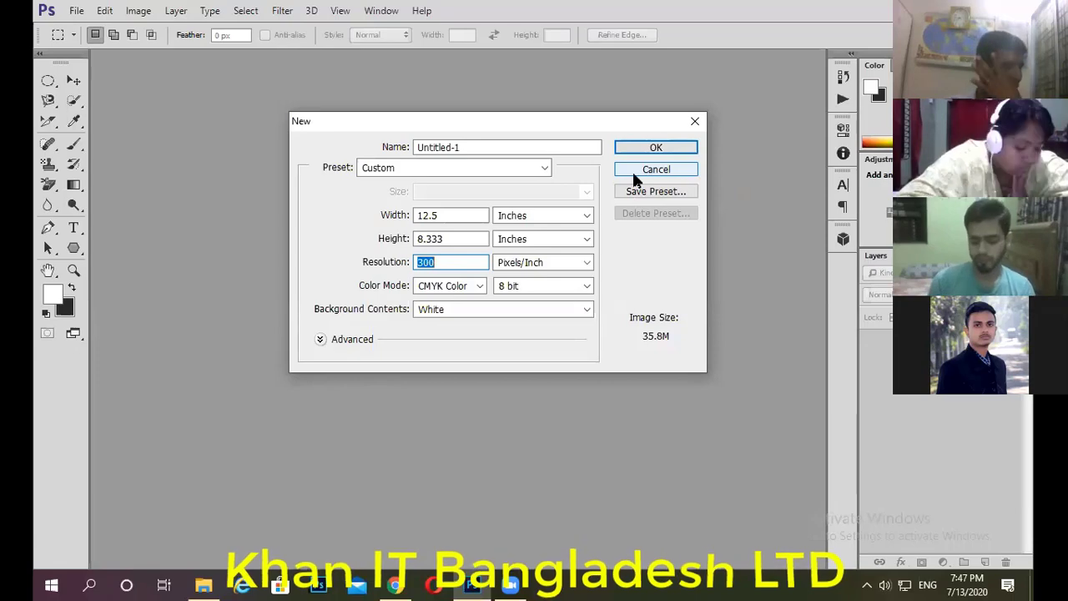
pyautogui.click(735, 371)
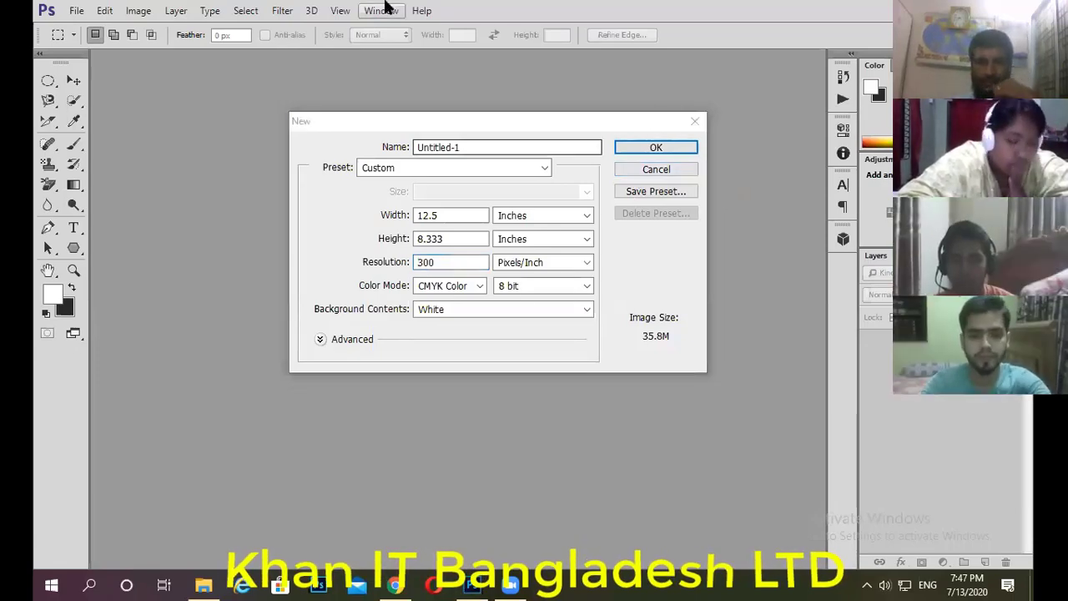
pyautogui.click(178, 6)
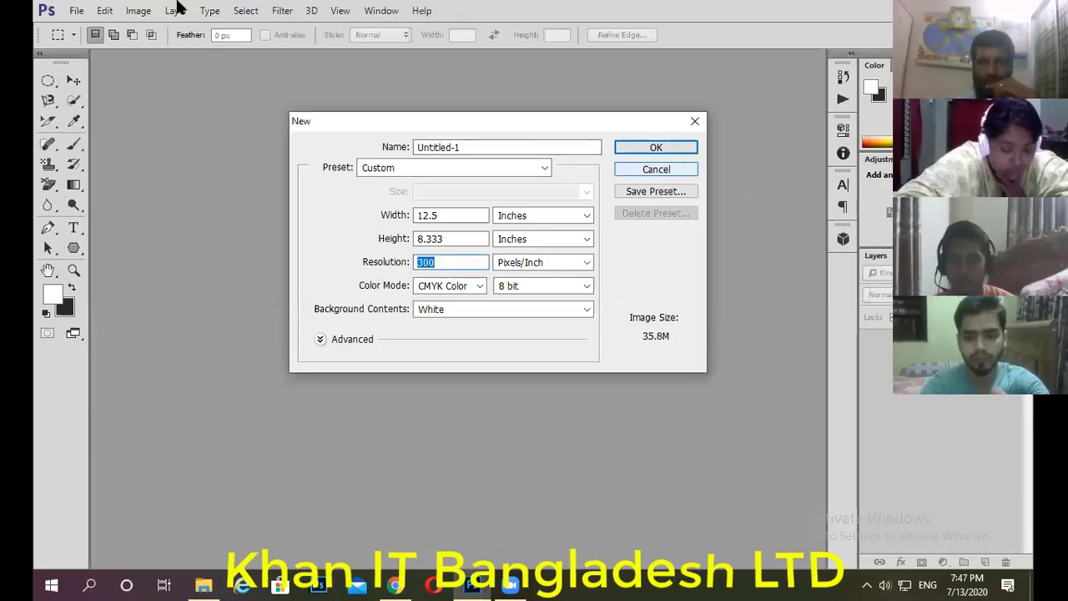
pyautogui.click(619, 169)
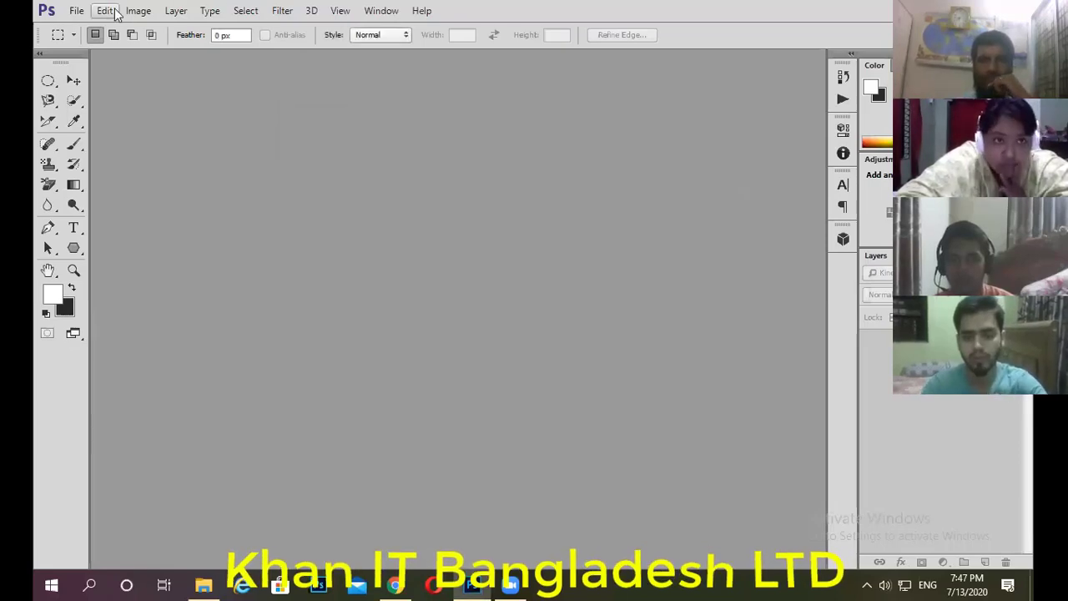
# - Start a new document and set its size to 1200 pixels wide by 800 pixels high
pyautogui.click(76, 10)
pyautogui.click(90, 28)
pyautogui.doubleClick(453, 220)
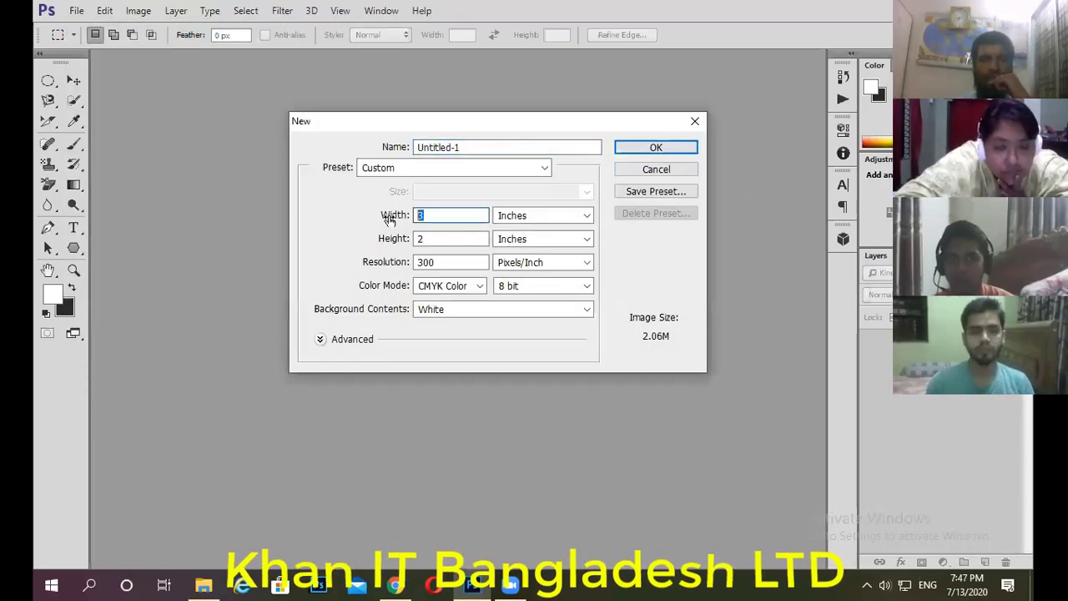
pyautogui.click(541, 217)
pyautogui.click(501, 227)
pyautogui.hotkey('shift', 'Tab')
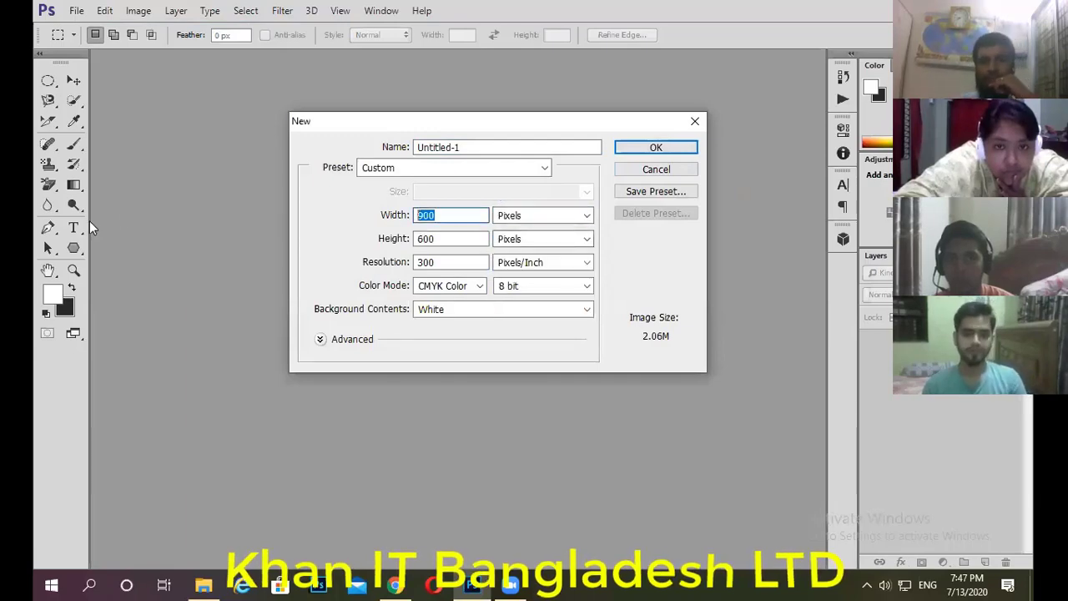
pyautogui.write('1200')
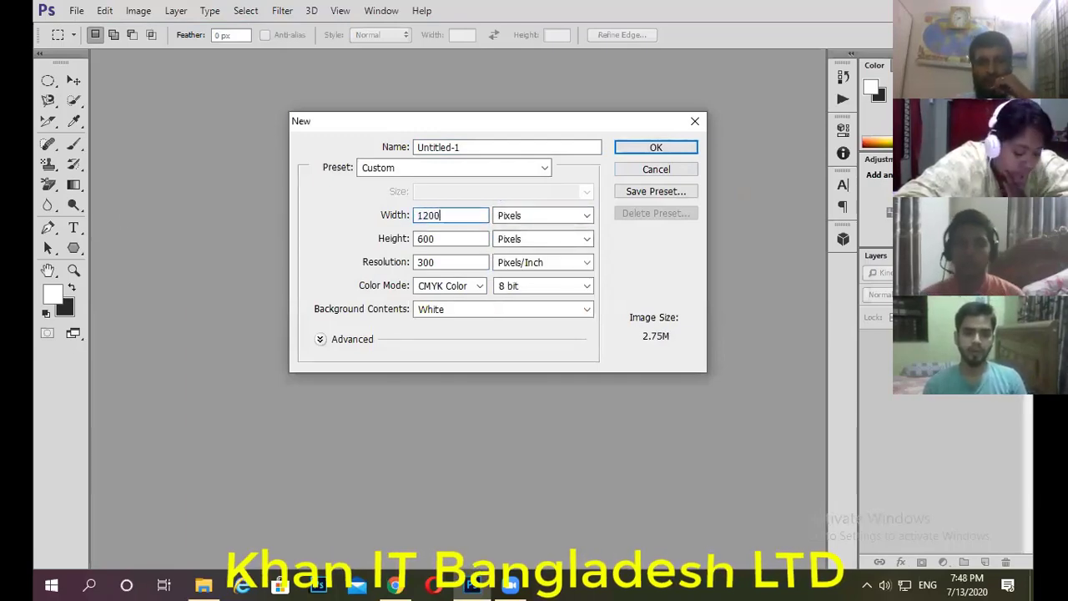
pyautogui.press('Tab')
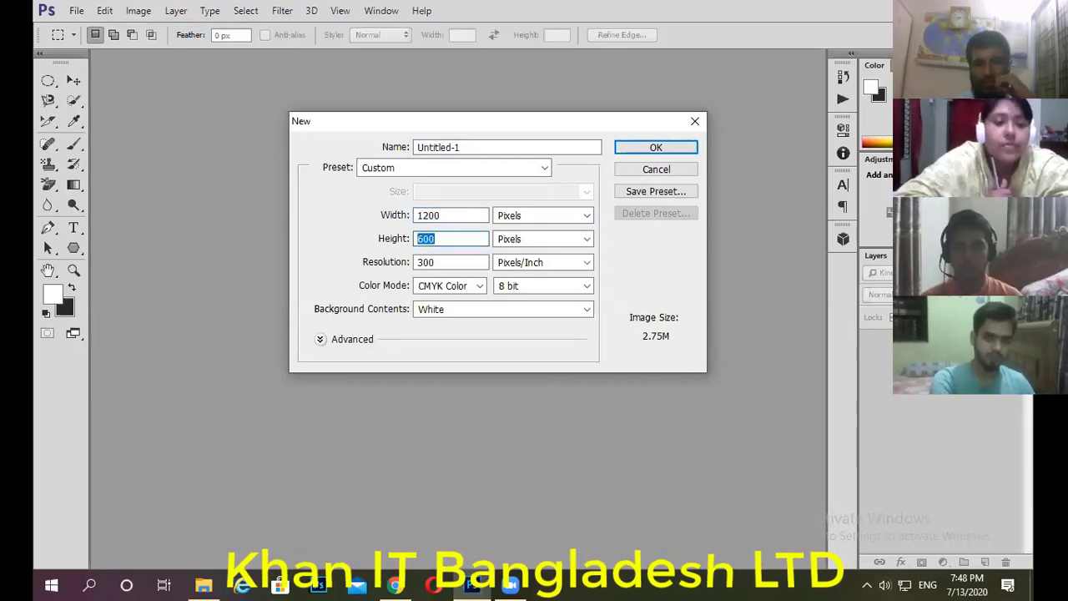
pyautogui.write('800')
pyautogui.press('Tab')
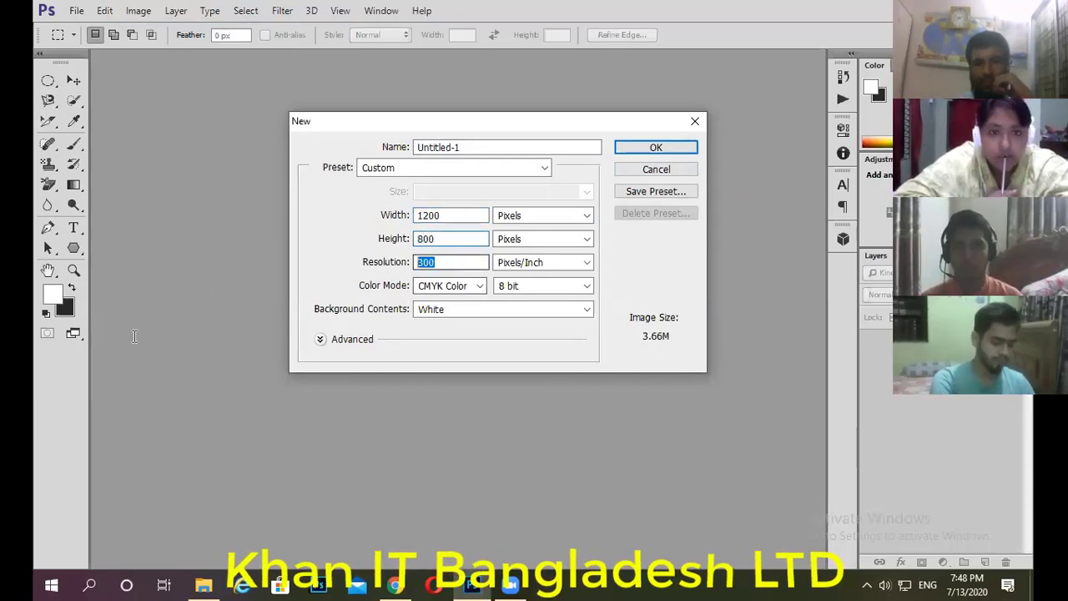
# - Create the document with a resolution of 72 pixels/inch and RGB Color mode
pyautogui.write('72')
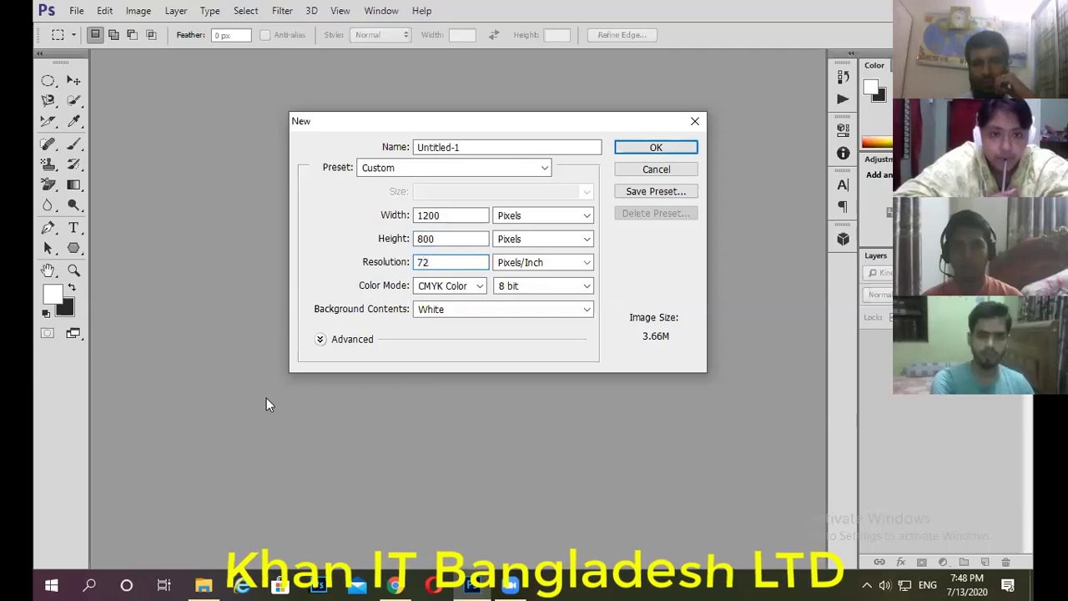
pyautogui.click(481, 285)
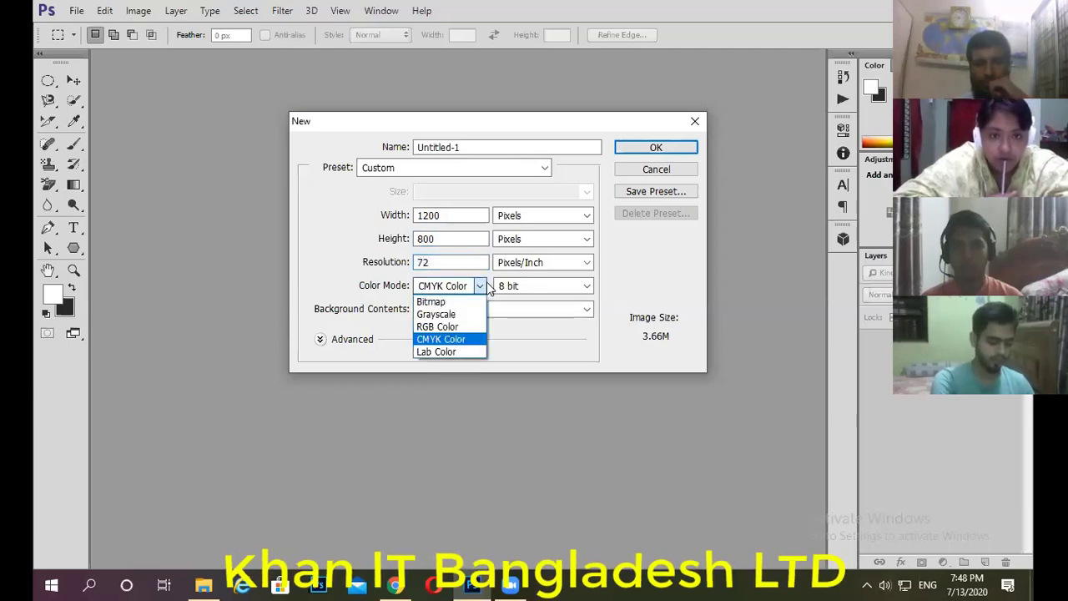
pyautogui.click(451, 326)
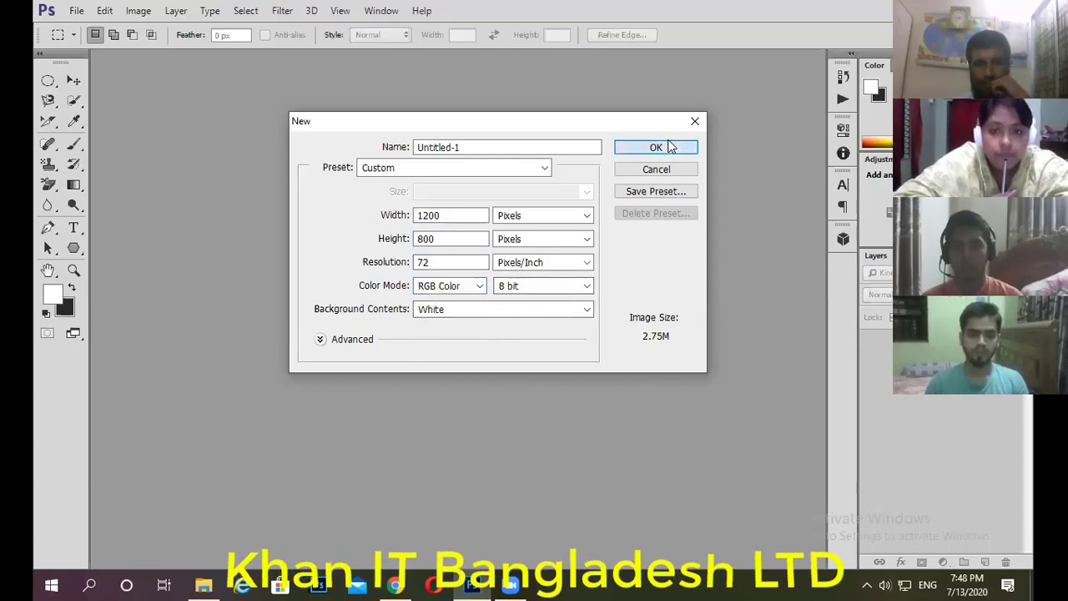
pyautogui.click(662, 148)
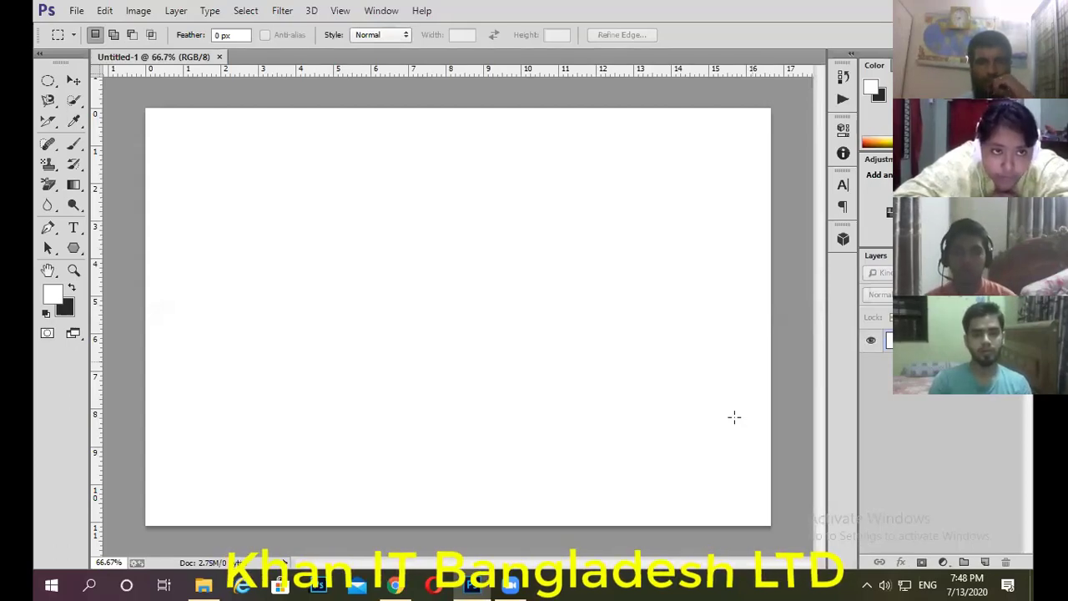
pyautogui.scroll(-1, 254, 194)
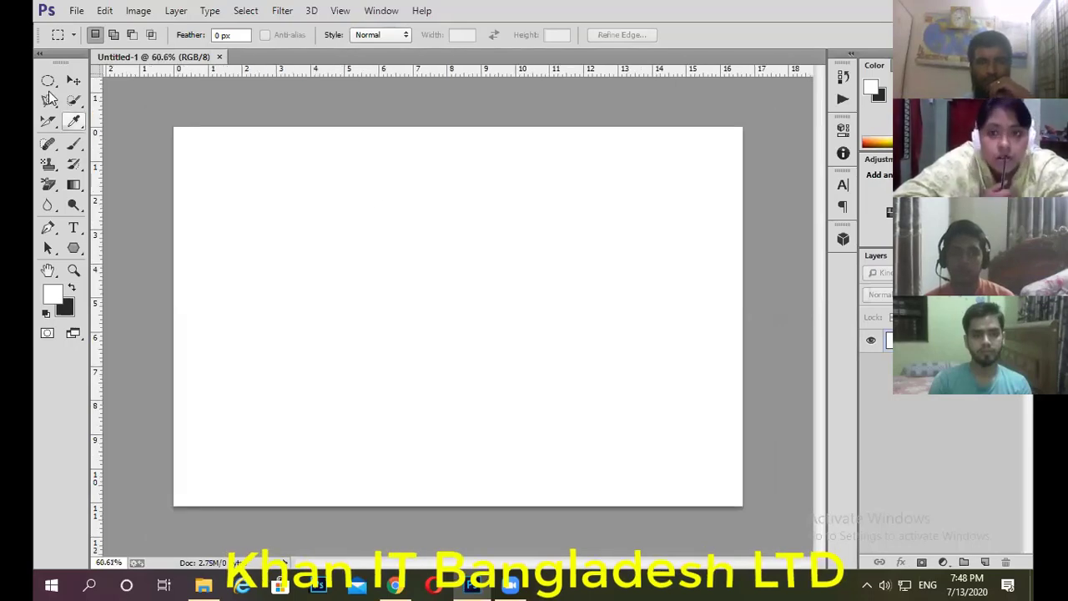
# - Undock the Tools panel, then hide both the Options bar and the Tools panel from the workspace
pyautogui.moveTo(58, 58); pyautogui.dragTo(58, 67)
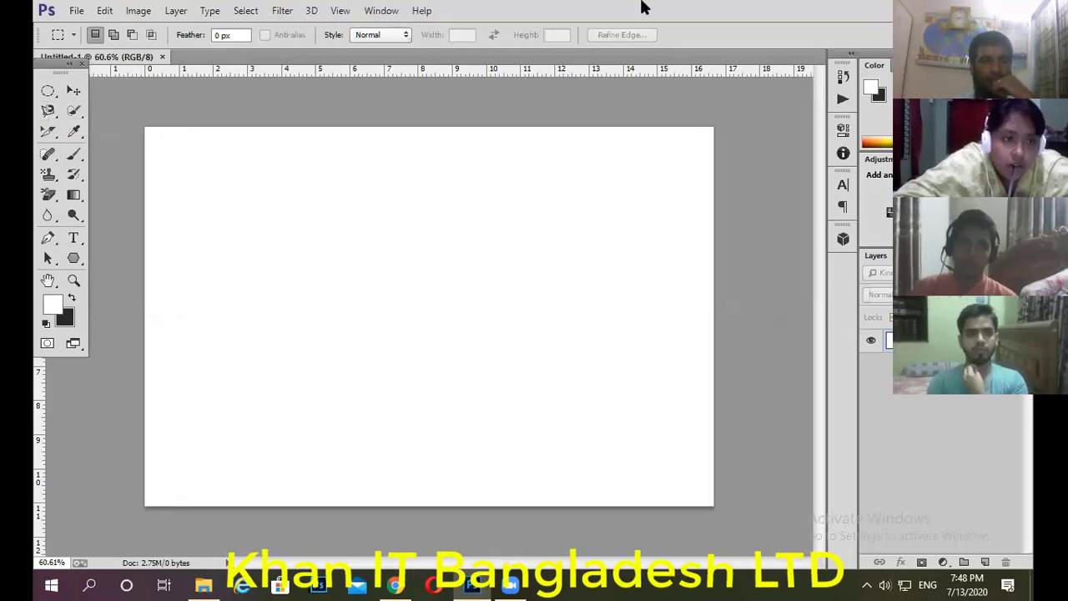
pyautogui.click(377, 11)
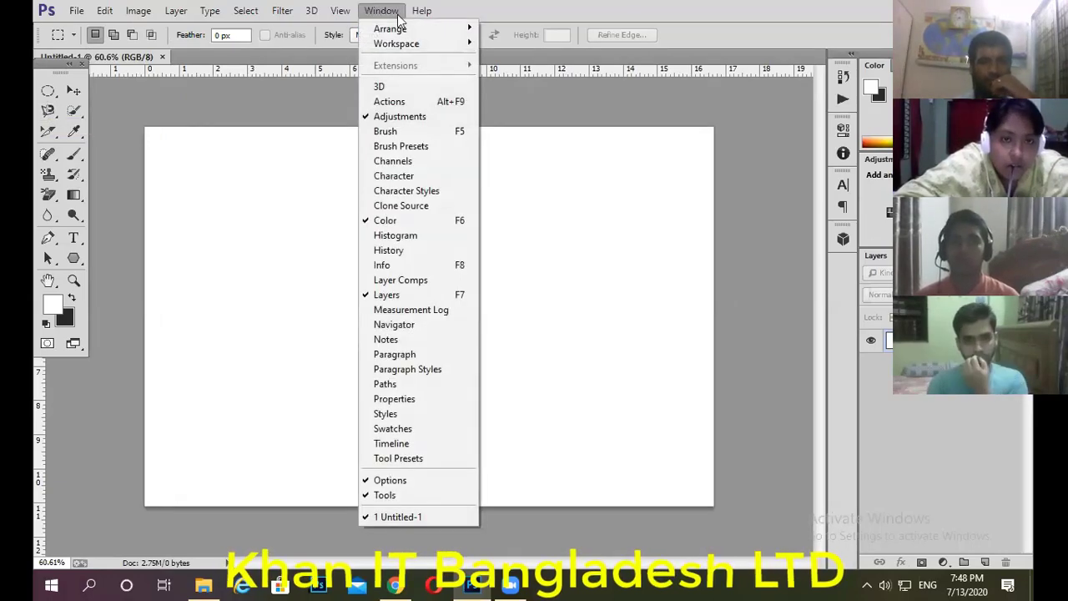
pyautogui.click(423, 8)
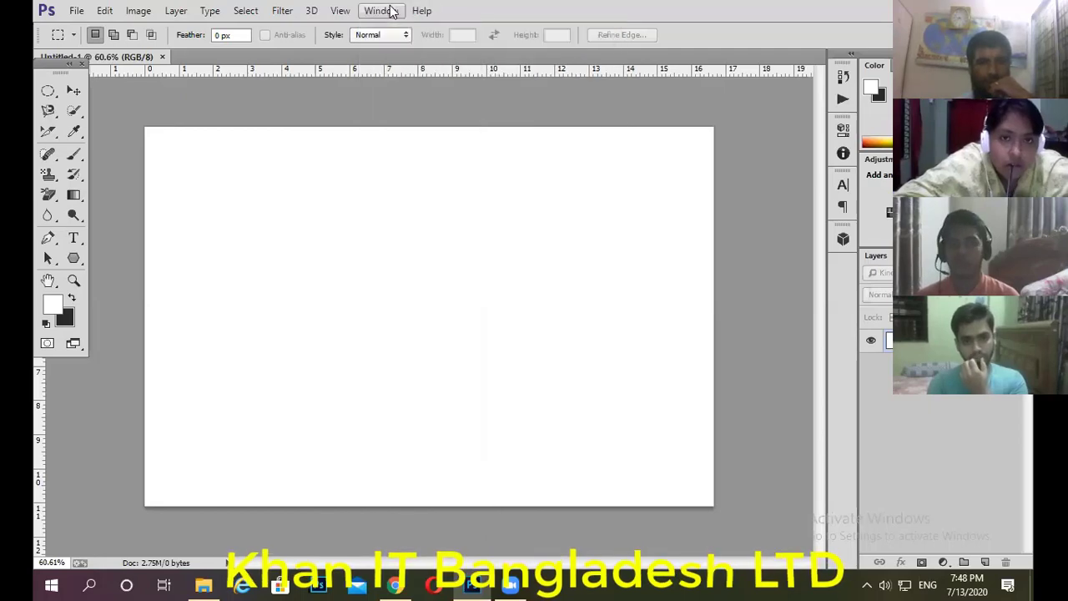
pyautogui.click(382, 11)
pyautogui.click(386, 479)
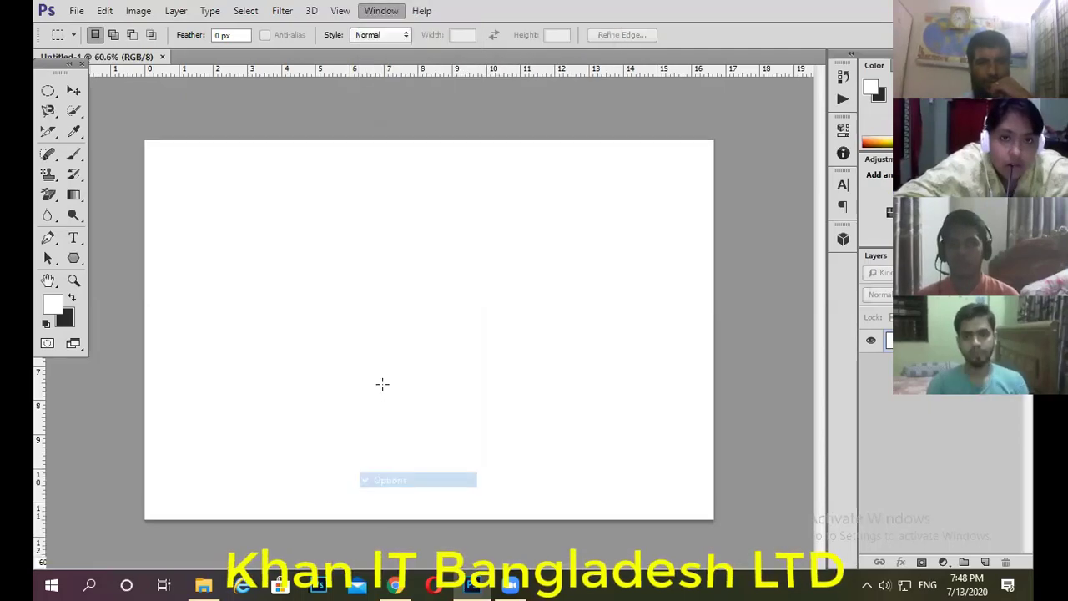
pyautogui.click(381, 10)
pyautogui.click(386, 495)
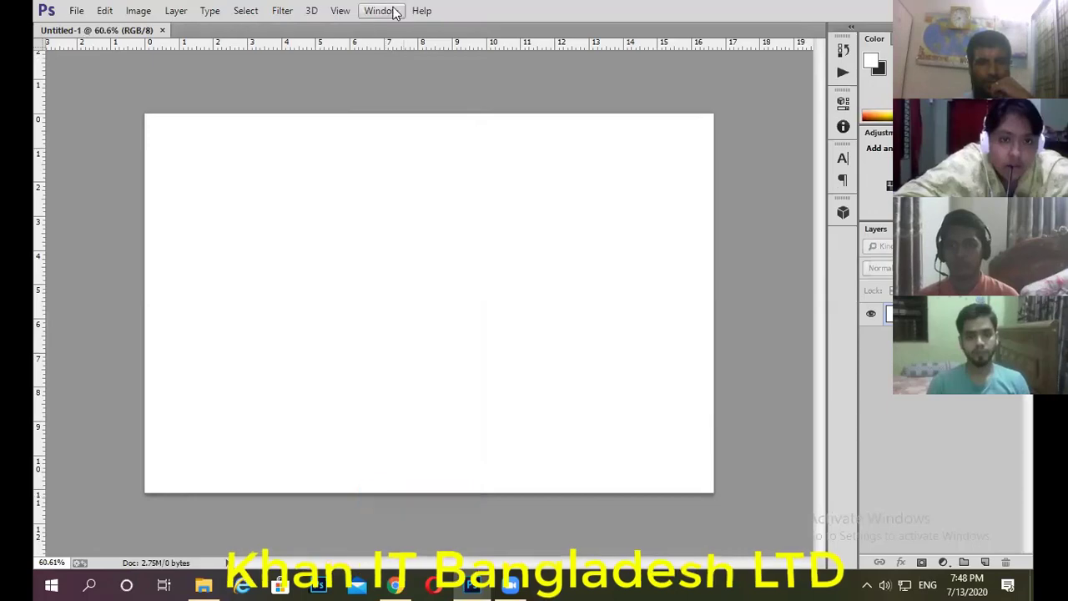
# - Hide the Adjustments, Layers, Color and Histogram panels so that only the document canvas remains
pyautogui.click(386, 10)
pyautogui.click(386, 234)
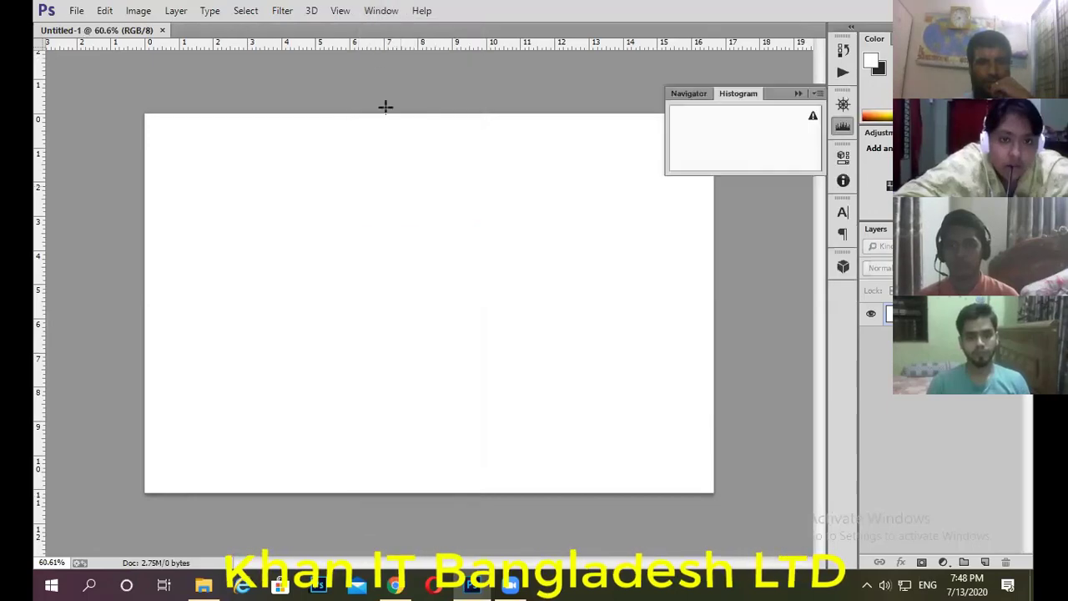
pyautogui.click(386, 11)
pyautogui.click(385, 114)
pyautogui.click(386, 11)
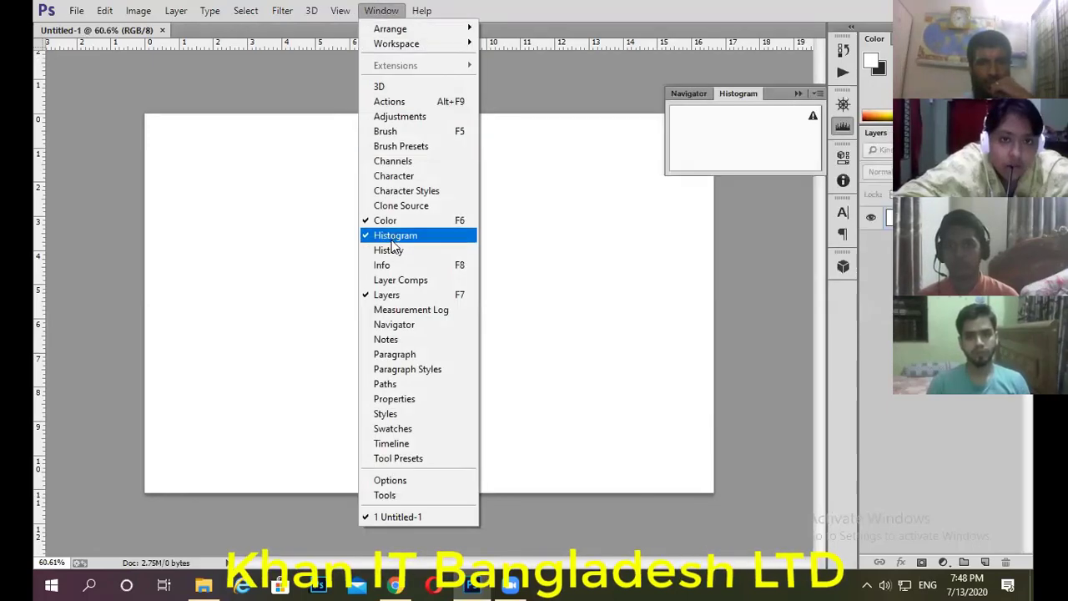
pyautogui.click(386, 295)
pyautogui.click(386, 10)
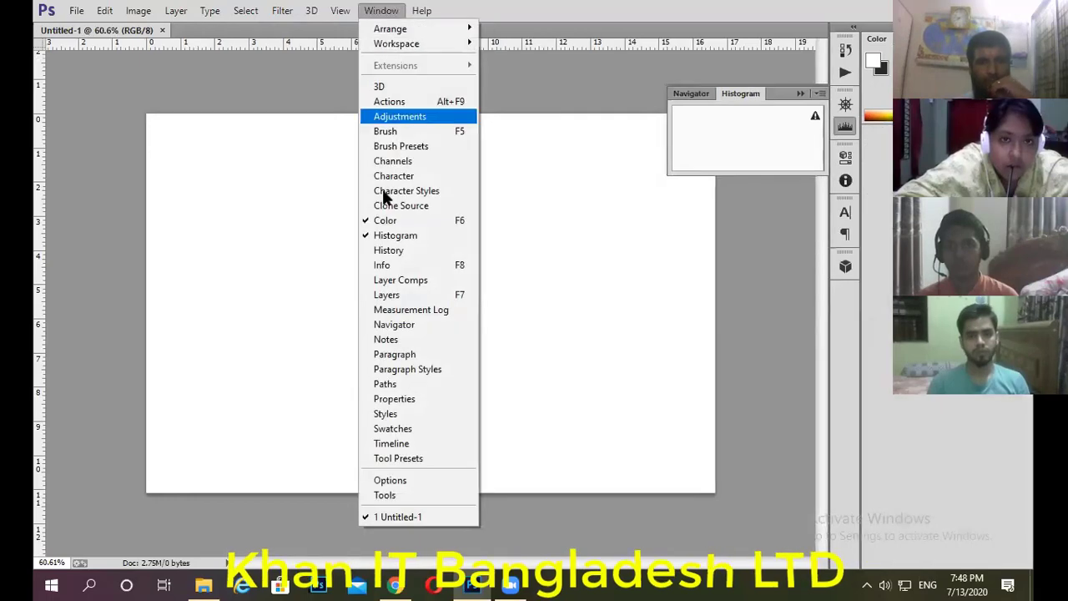
pyautogui.click(385, 220)
pyautogui.click(381, 10)
pyautogui.click(399, 235)
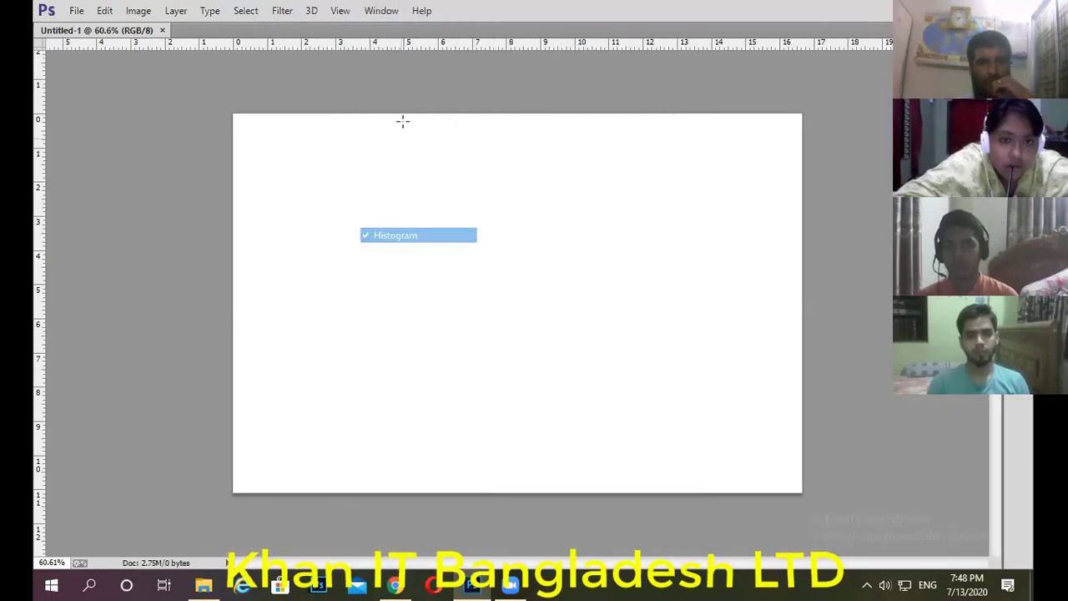
pyautogui.scroll(-1, 439, 160)
pyautogui.scroll(2, 513, 180)
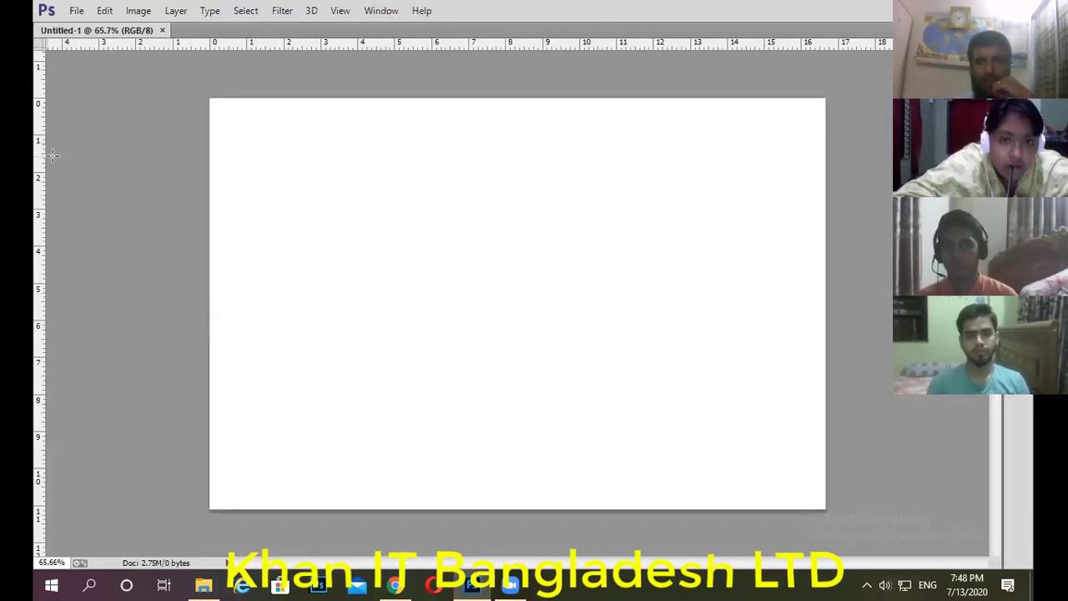
pyautogui.scroll(-3, 69, 91)
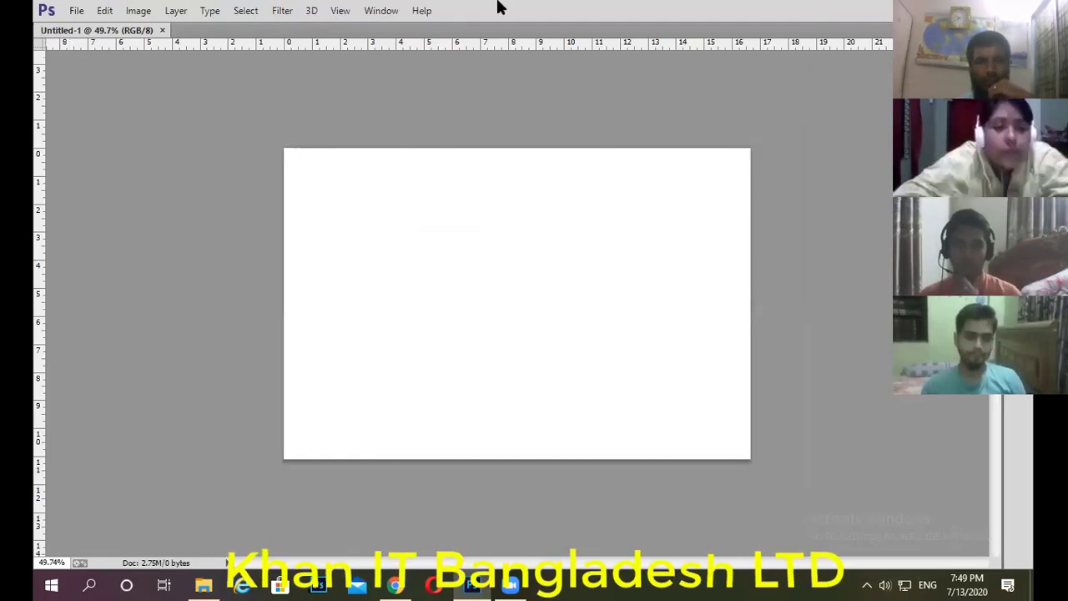
# - Show the Tools panel and the Options bar again
pyautogui.click(381, 11)
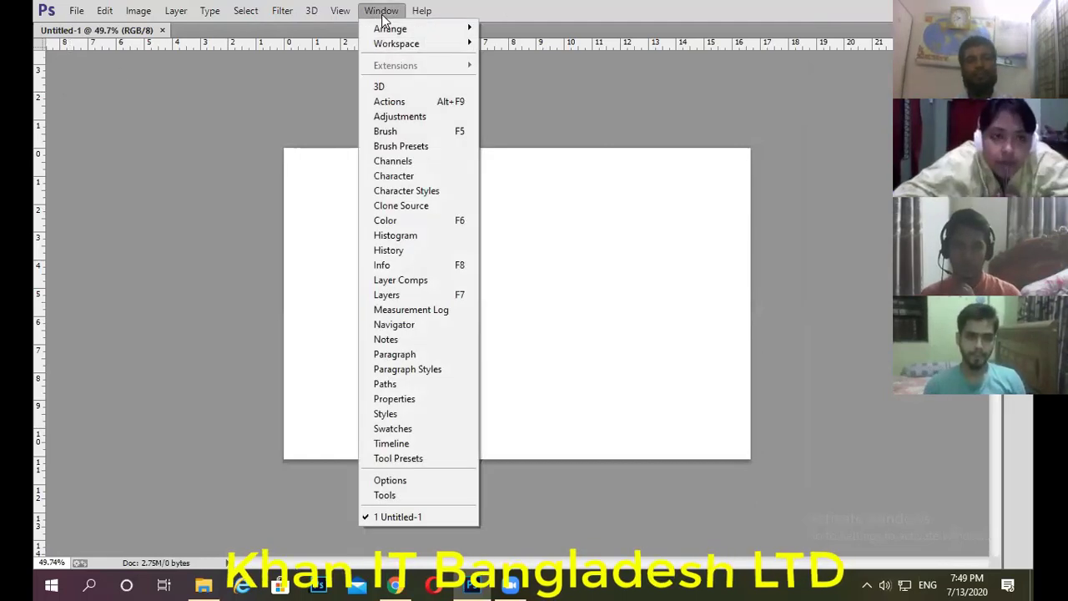
pyautogui.moveTo(386, 49)
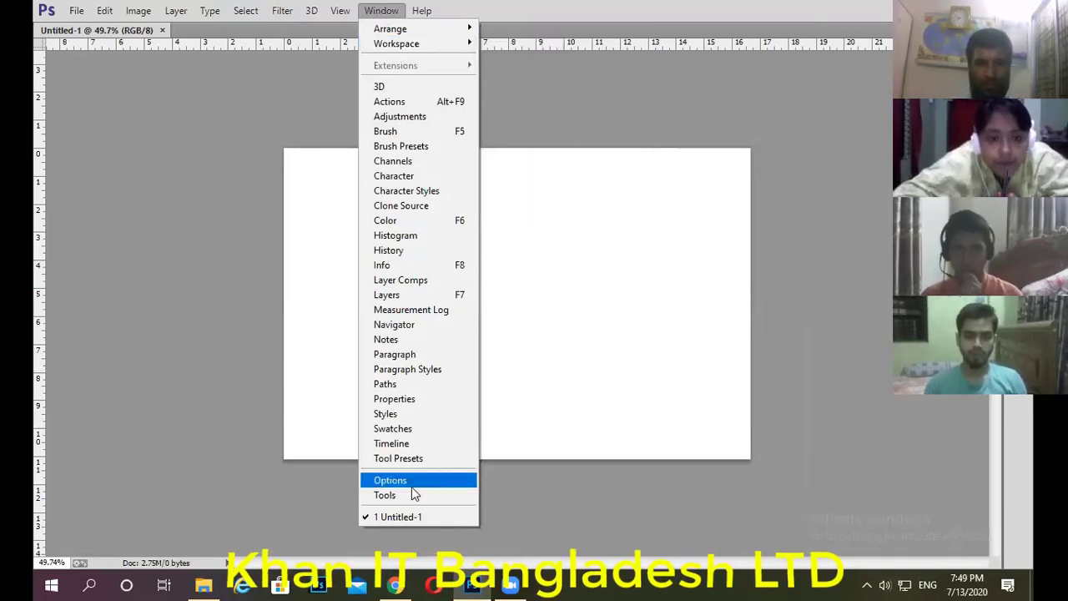
pyautogui.click(413, 495)
pyautogui.click(381, 11)
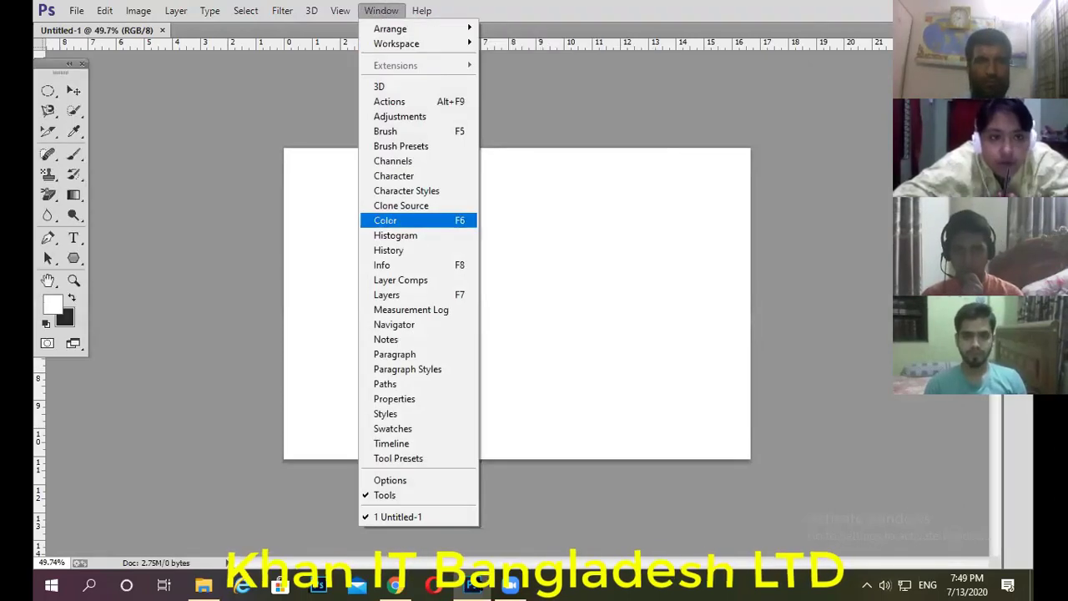
pyautogui.click(384, 482)
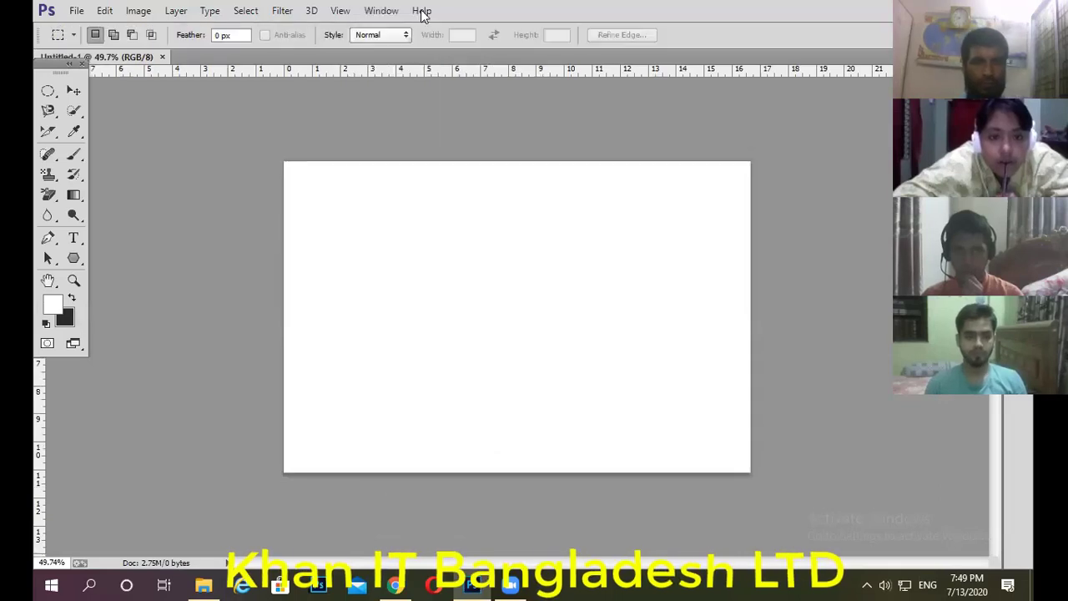
# - Show the Layers panel again and dock the floating Tools panel
pyautogui.click(388, 11)
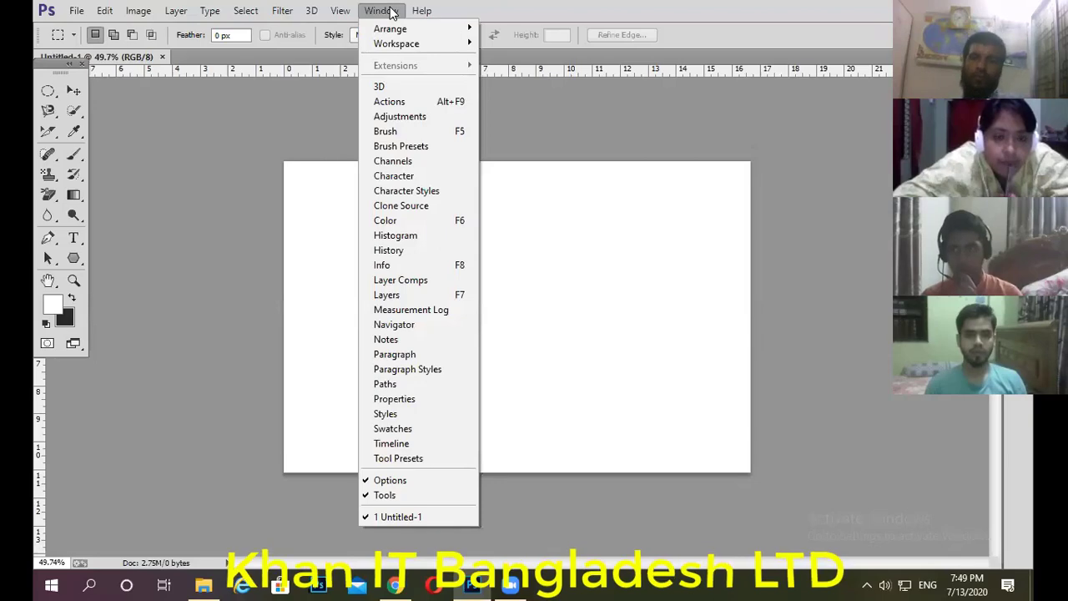
pyautogui.click(387, 294)
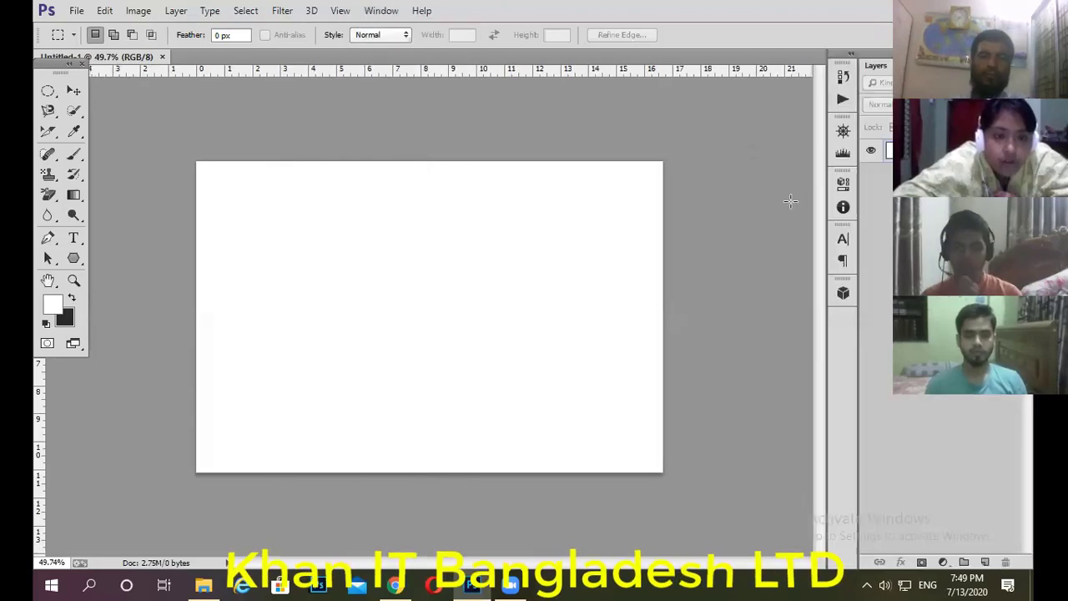
pyautogui.hotkey('ctrl', '-')
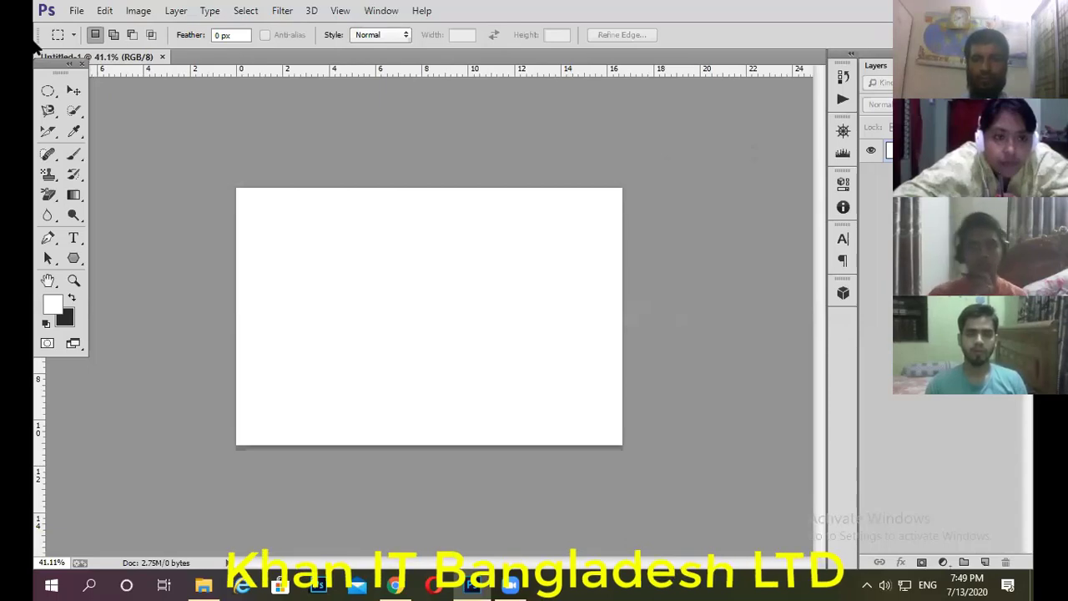
pyautogui.moveTo(37, 71)
pyautogui.mouseDown()
pyautogui.moveTo(98, 108)
pyautogui.moveTo(35, 85)
pyautogui.mouseUp()
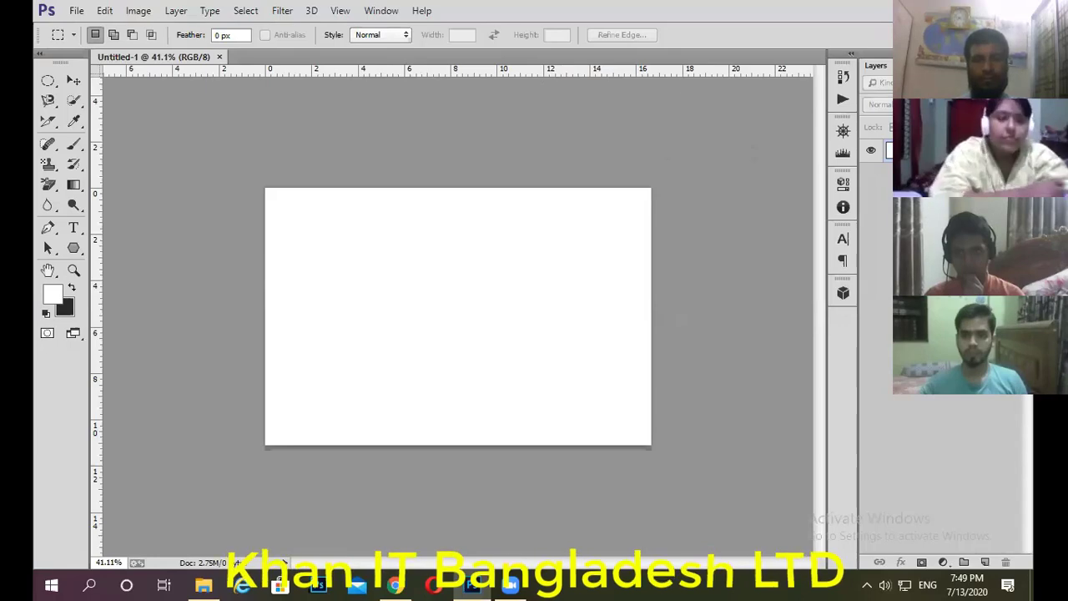
# - Open the General preferences and move the dialog aside to uncover the workspace
pyautogui.click(79, 11)
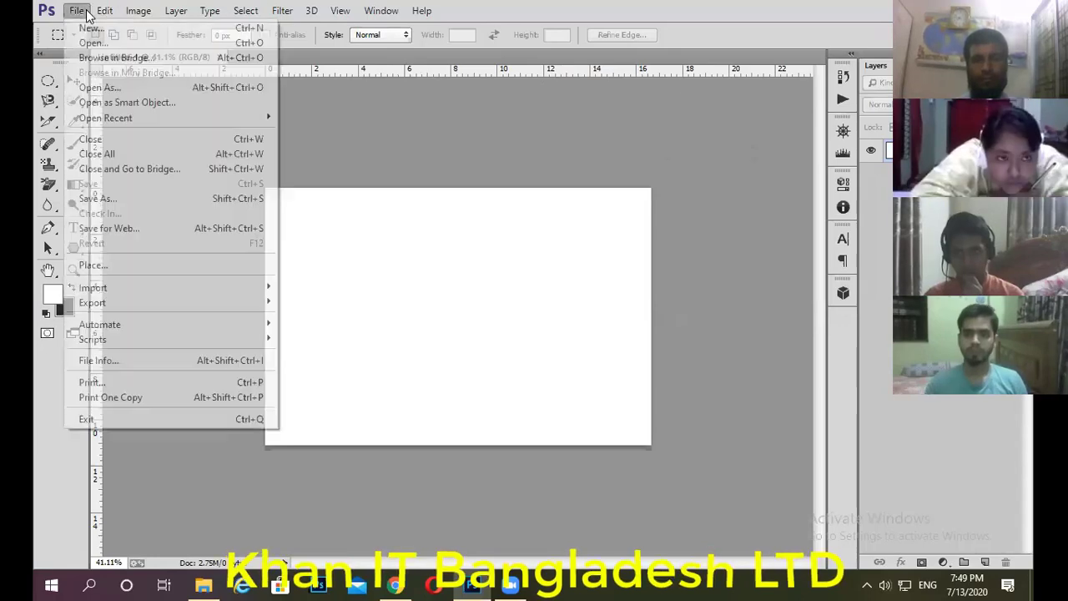
pyautogui.moveTo(104, 11)
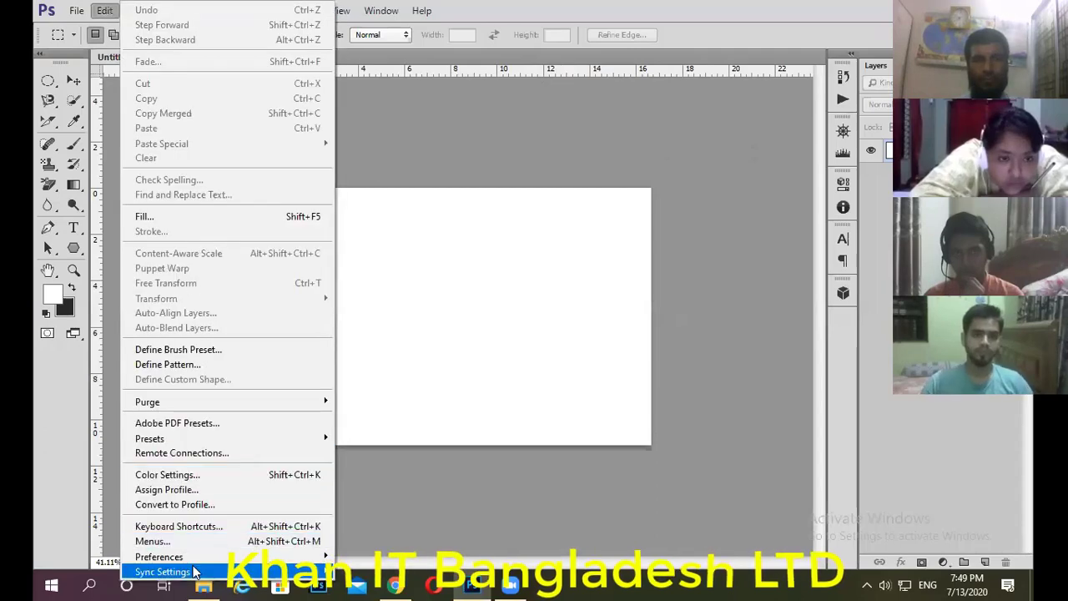
pyautogui.moveTo(196, 564)
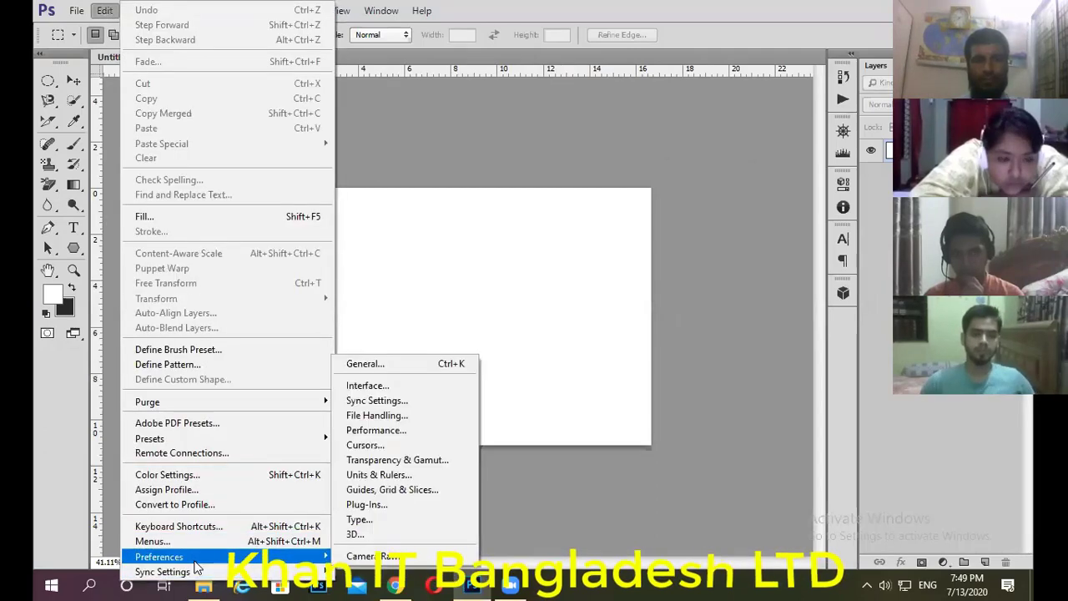
pyautogui.click(367, 363)
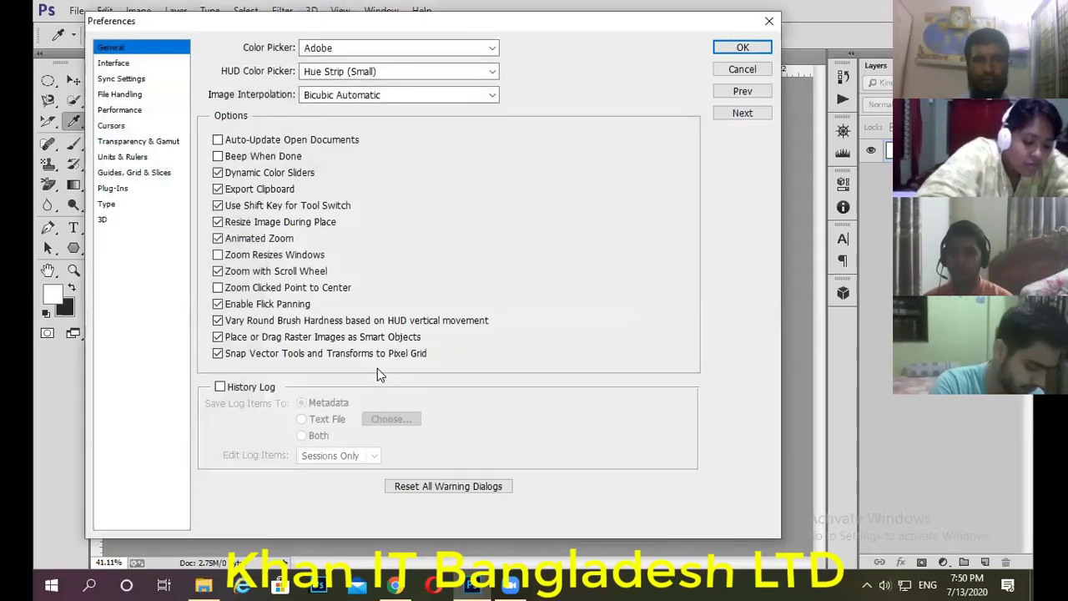
pyautogui.moveTo(523, 23); pyautogui.dragTo(528, 23)
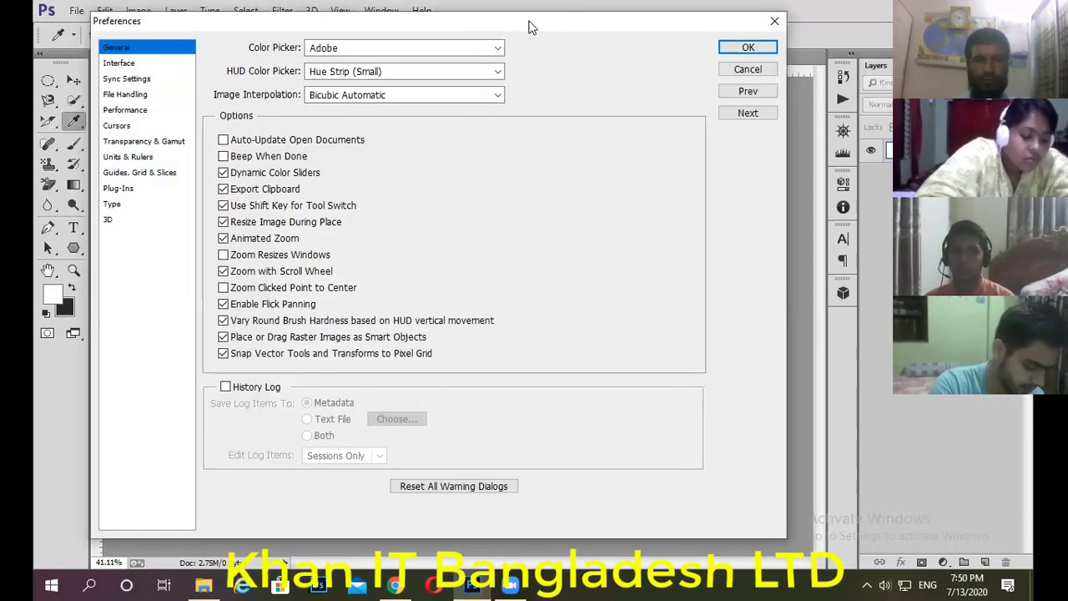
pyautogui.moveTo(709, 25); pyautogui.dragTo(895, 25)
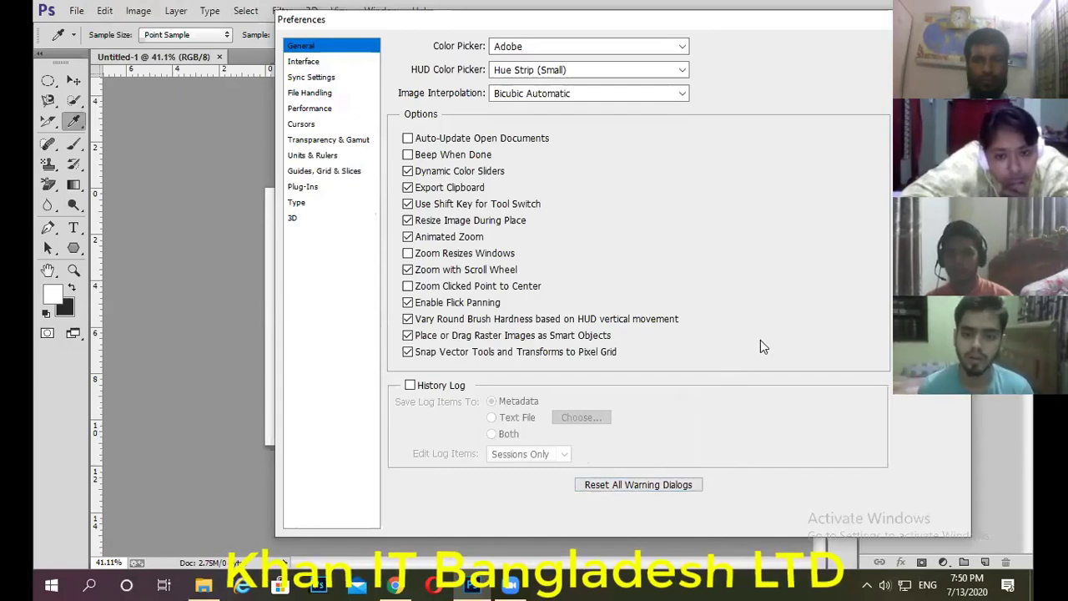
# - Set the interface color theme to the darkest option, apply the preferences and return to the Marquee tool
pyautogui.click(294, 62)
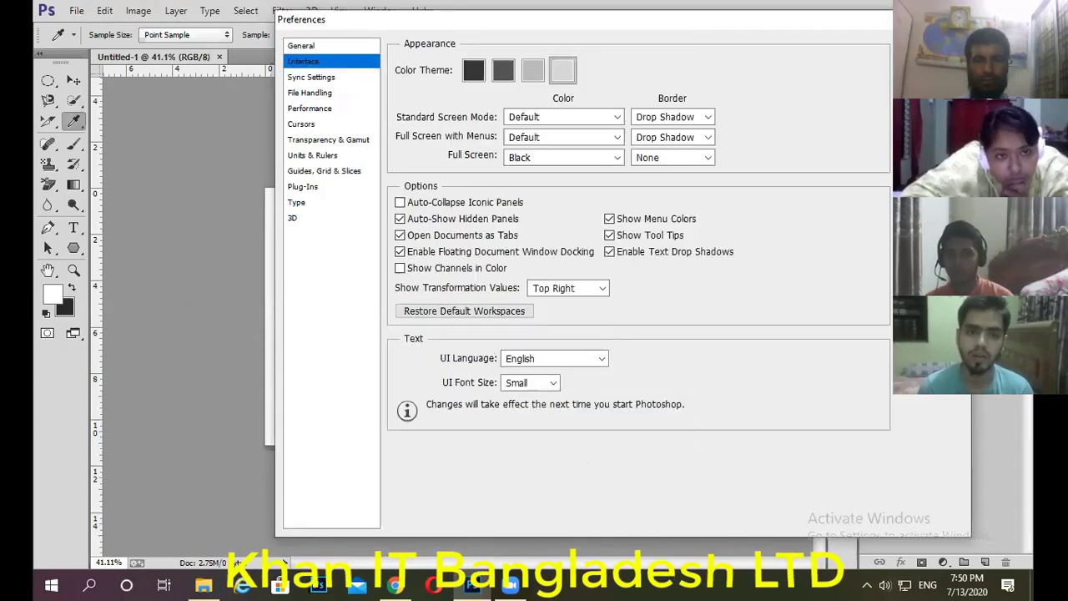
pyautogui.click(473, 70)
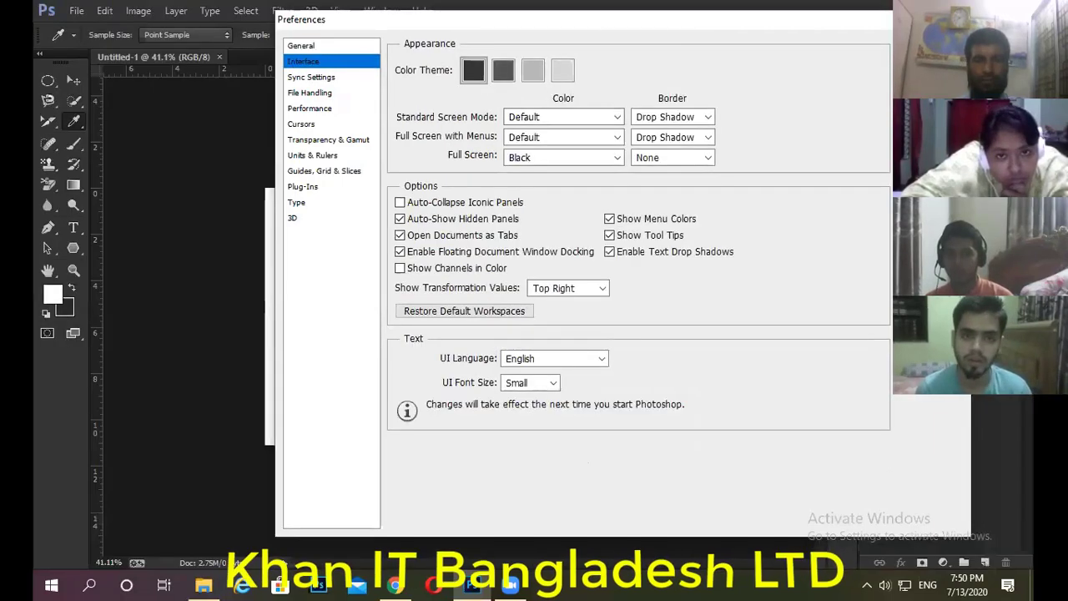
pyautogui.press('Return')
pyautogui.press('m')
pyautogui.scroll(-2, 317, 250)
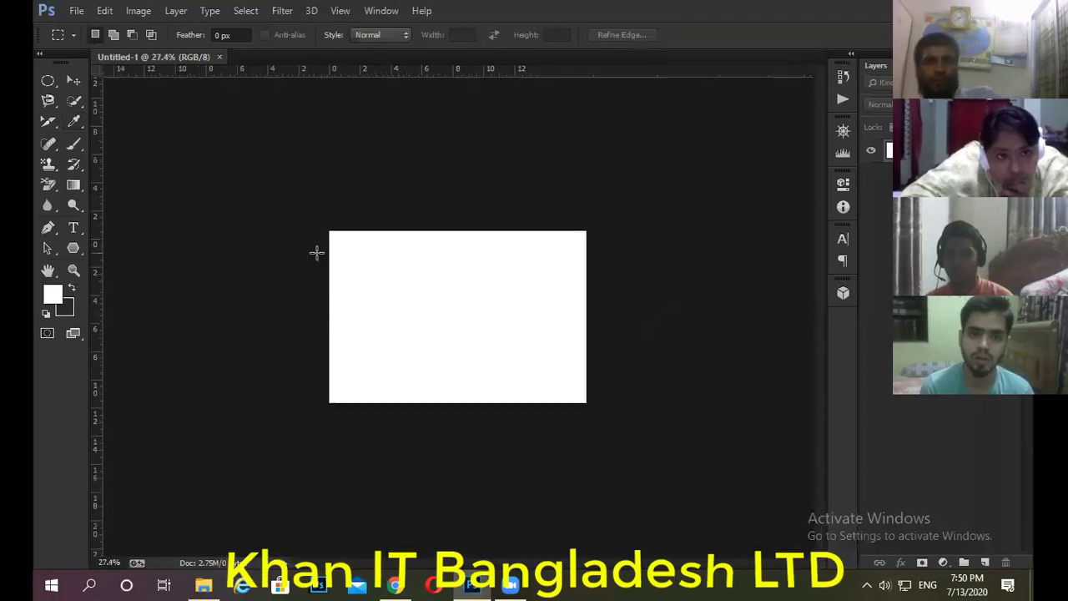
pyautogui.scroll(3, 319, 252)
pyautogui.scroll(-1, 319, 252)
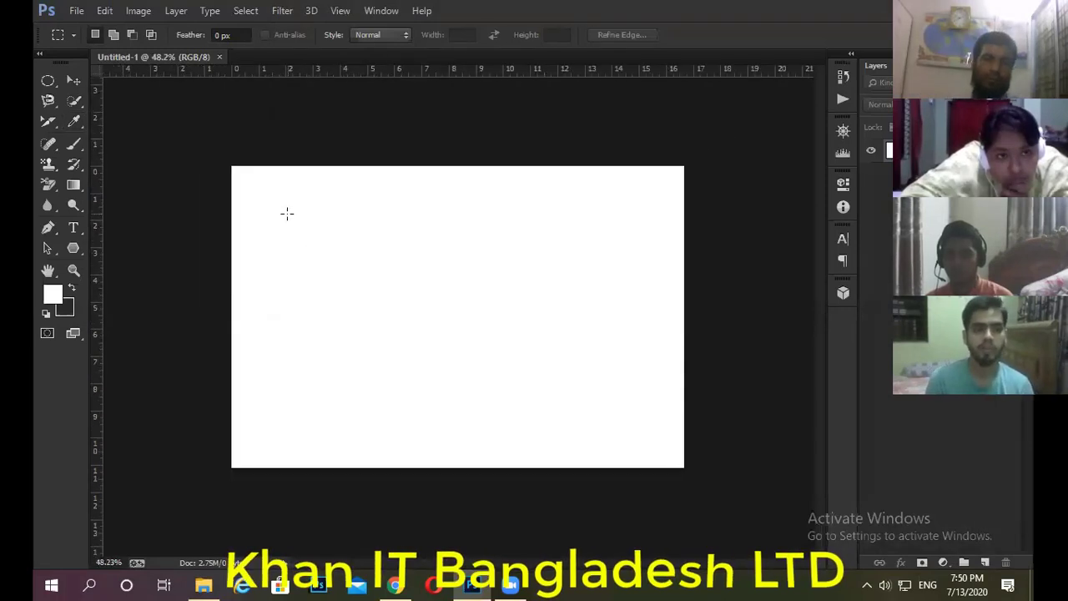
pyautogui.scroll(1, 481, 417)
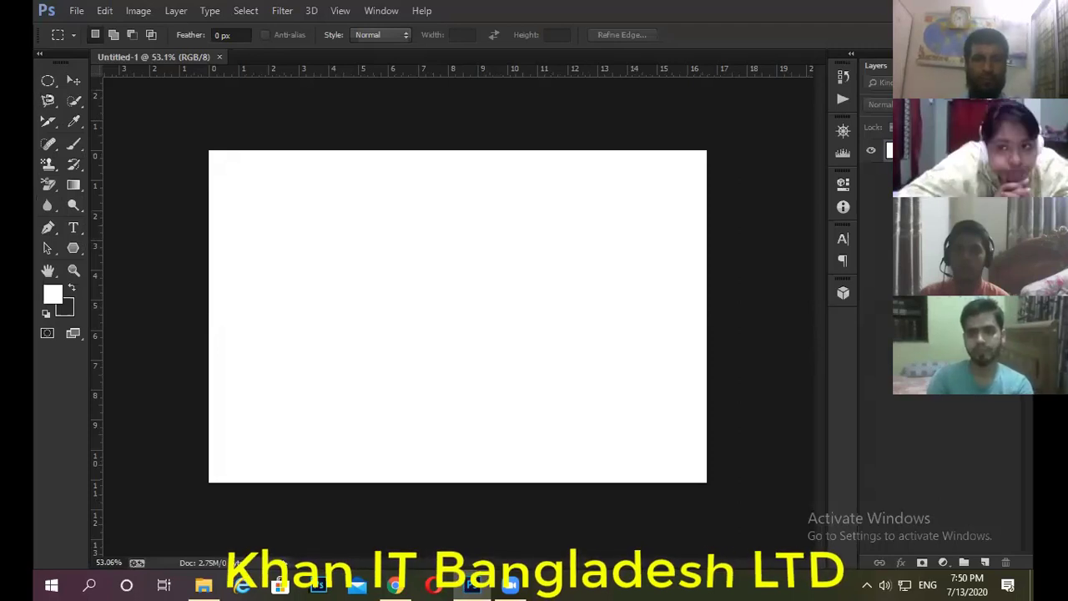
# - Switch the Tools panel to a single column and back to two columns
pyautogui.click(39, 60)
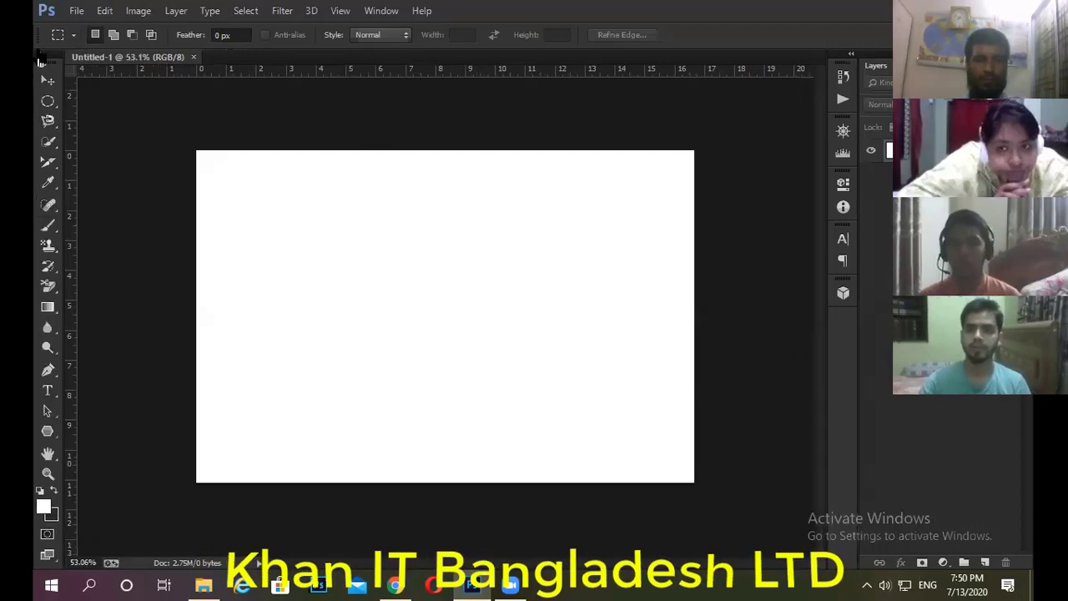
pyautogui.click(40, 60)
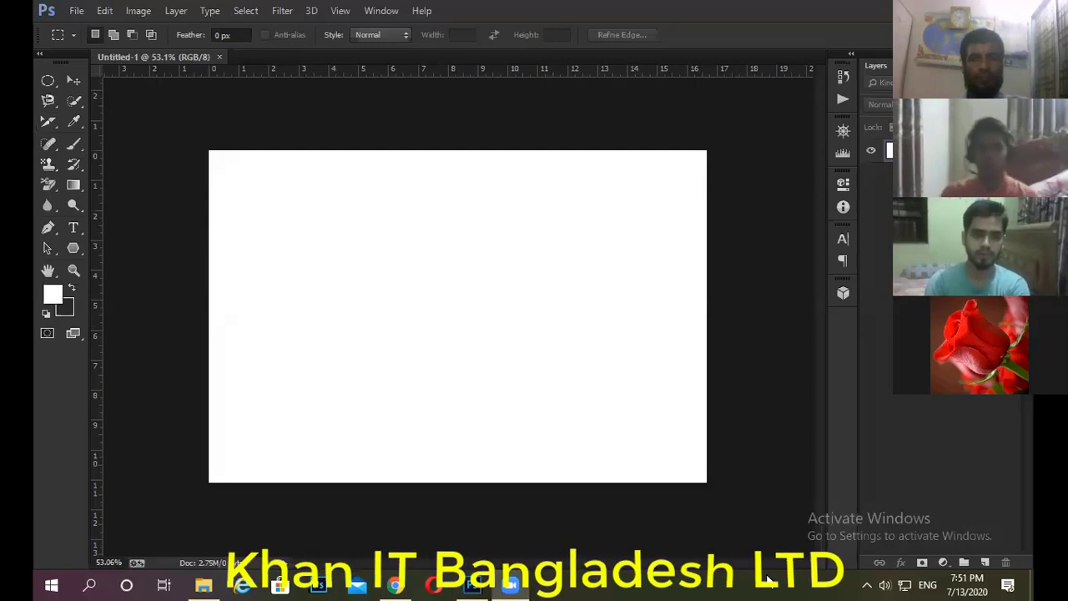
# - Set the foreground color to the dark red 290404, moving the Color Picker clear of the lower edge
pyautogui.click(52, 293)
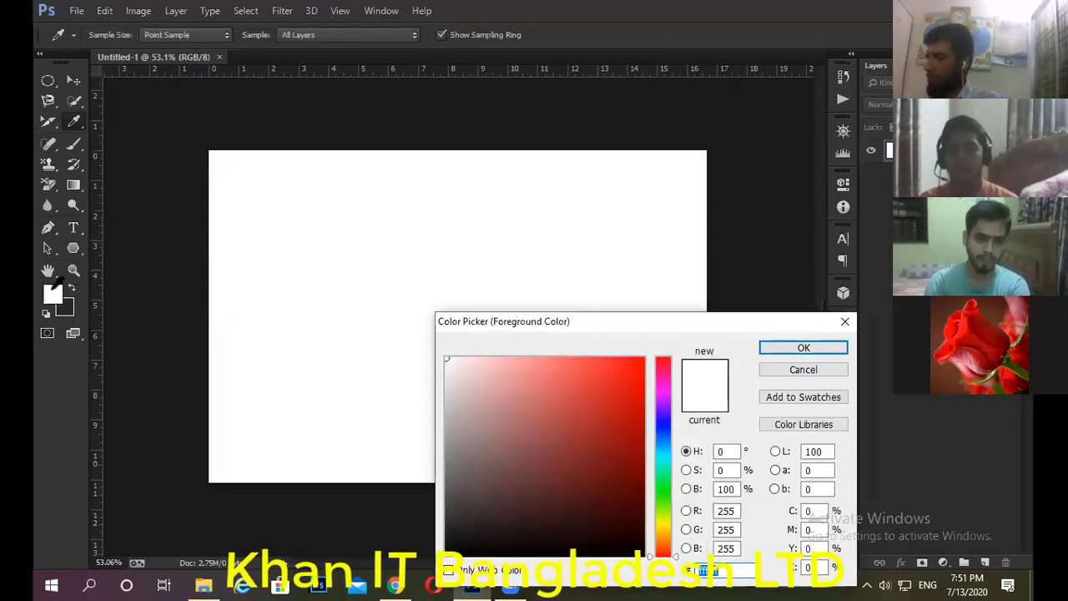
pyautogui.moveTo(663, 327); pyautogui.dragTo(570, 170)
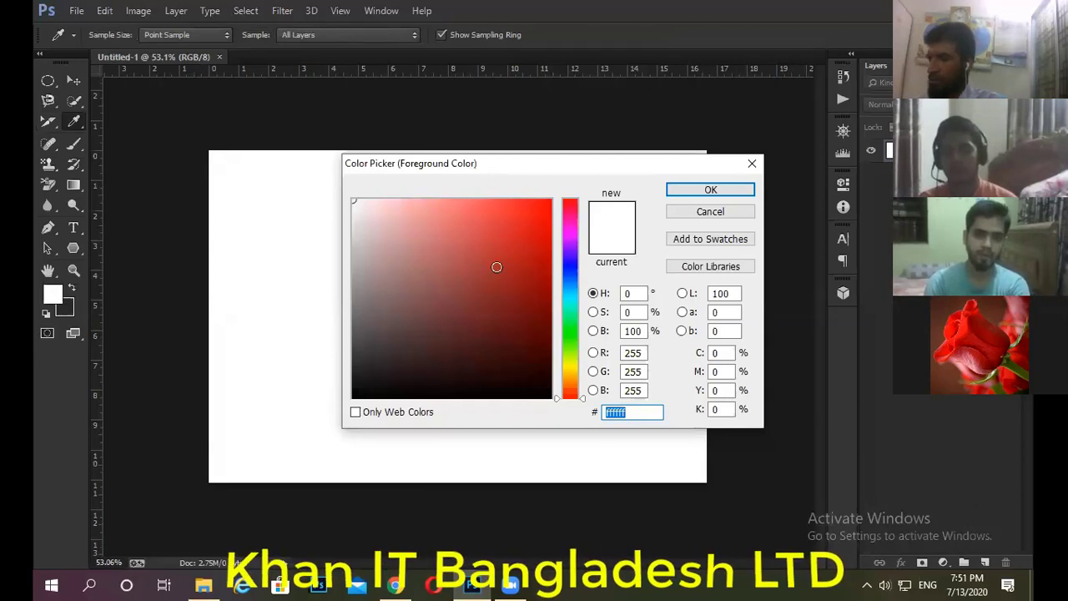
pyautogui.moveTo(496, 267)
pyautogui.mouseDown()
pyautogui.moveTo(534, 279)
pyautogui.moveTo(501, 357)
pyautogui.mouseUp()
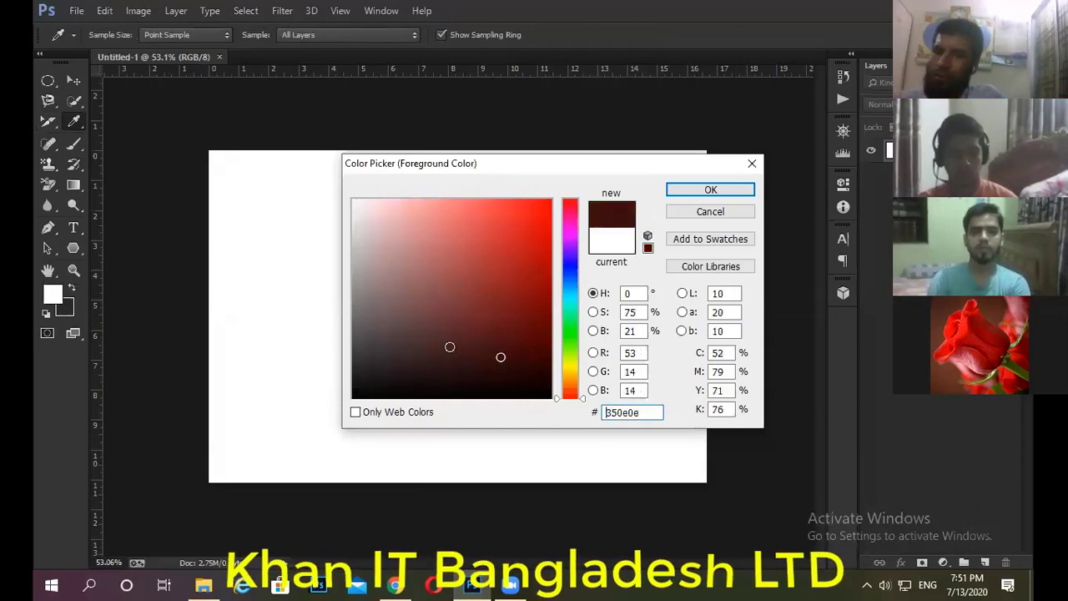
pyautogui.click(428, 337)
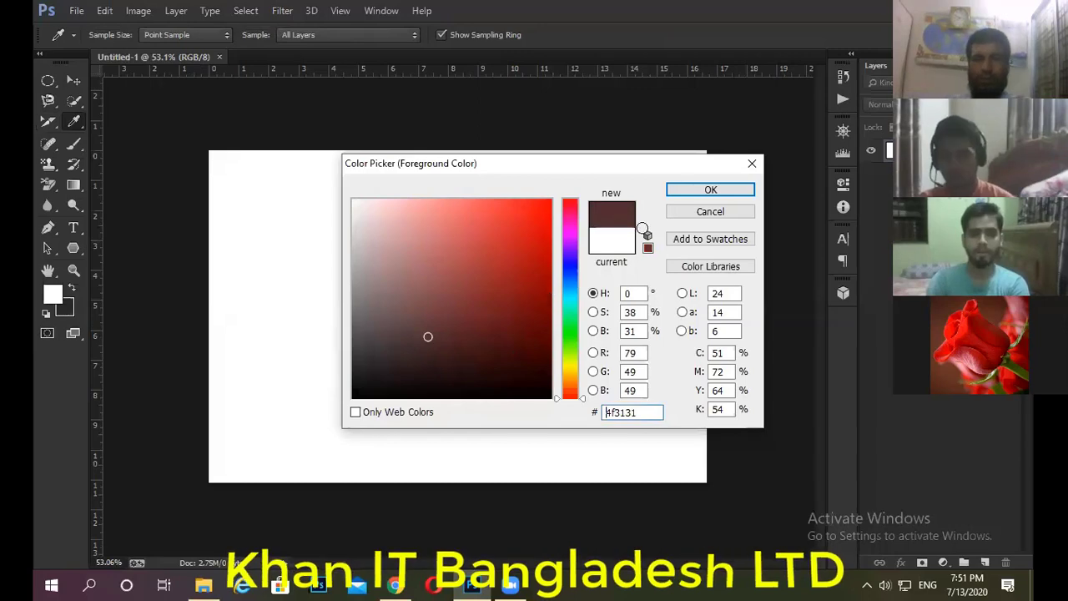
pyautogui.click(532, 365)
pyautogui.click(707, 189)
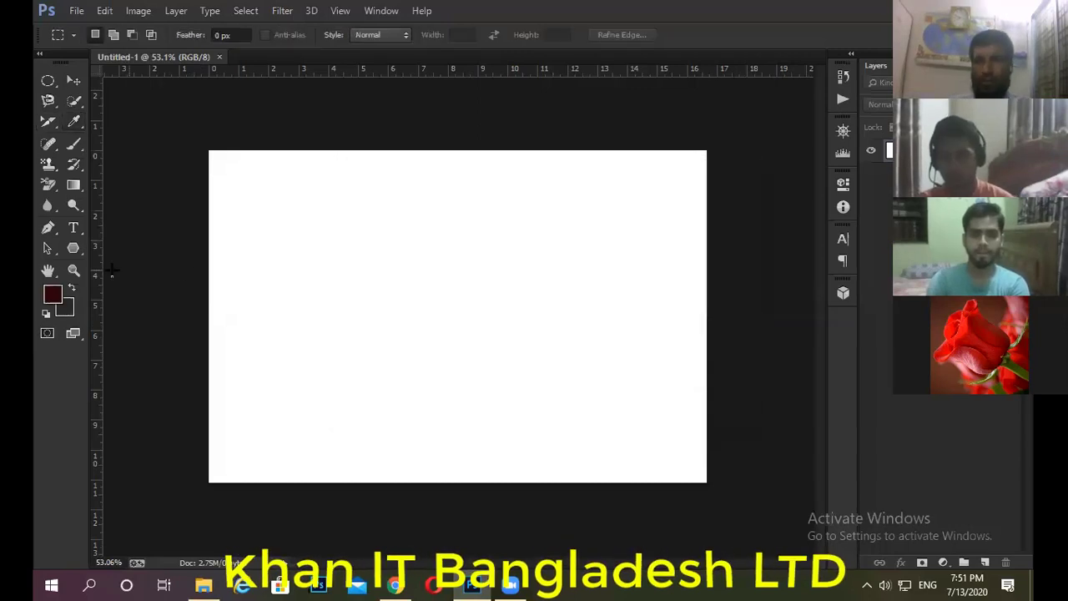
# - Set the background color to the deep red 770303
pyautogui.click(67, 305)
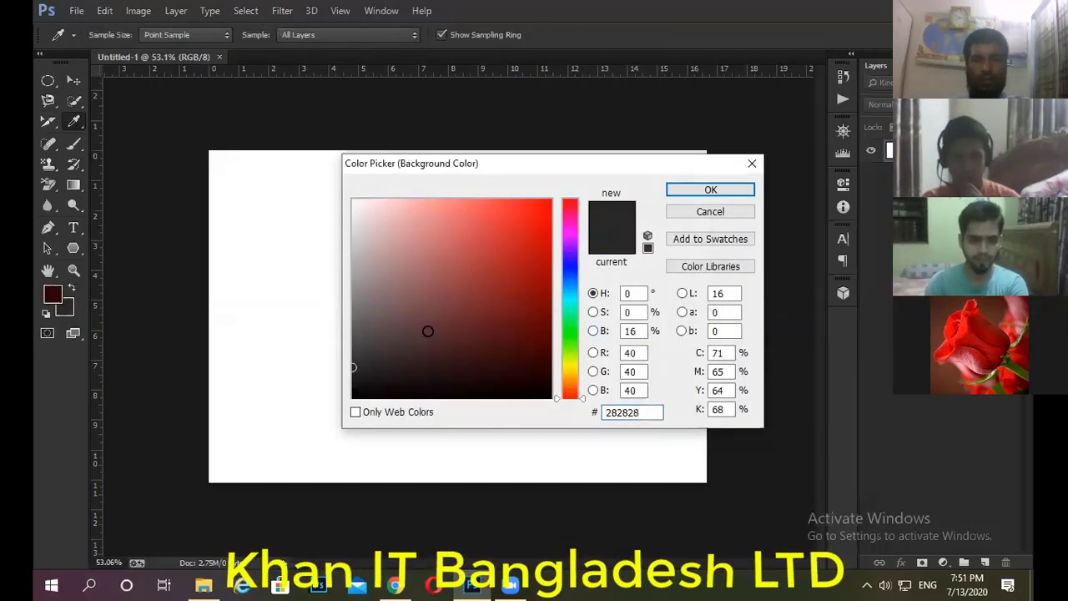
pyautogui.click(549, 304)
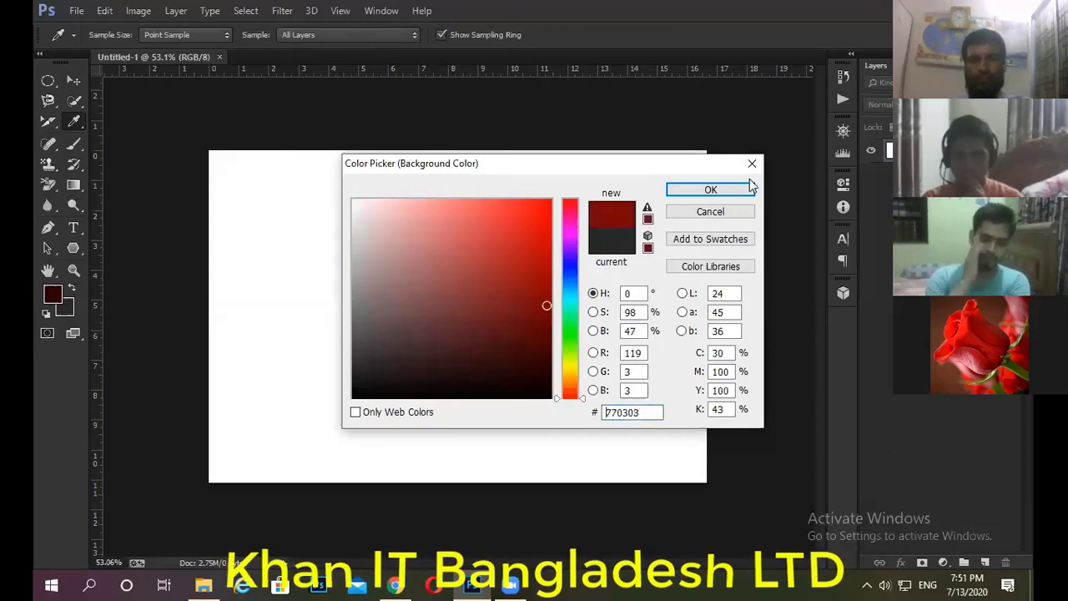
pyautogui.click(720, 190)
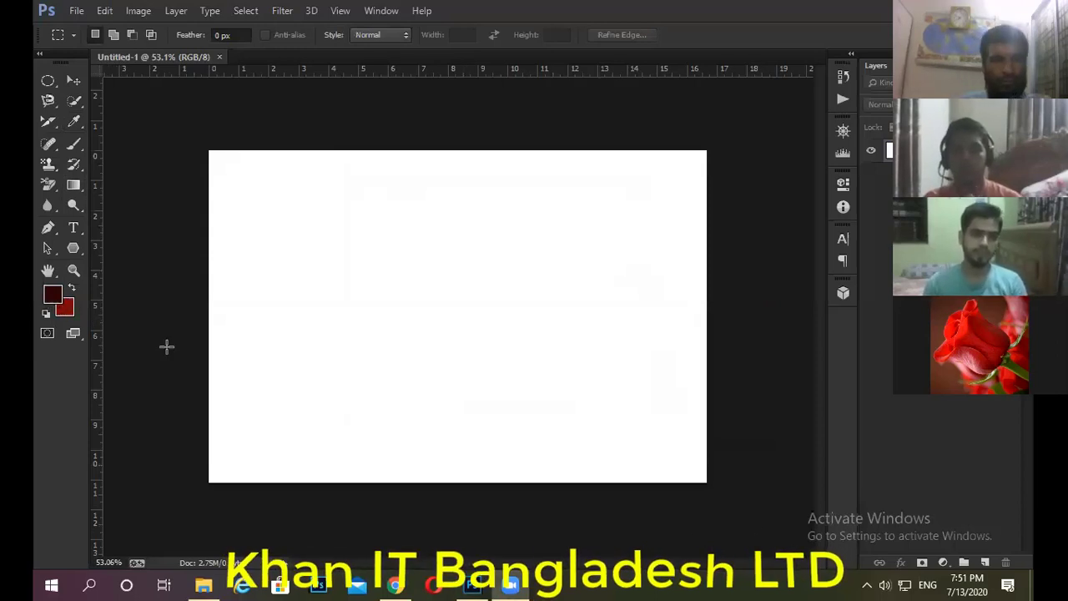
# - Draw a large rectangular marquee selection around the middle of the white canvas
pyautogui.click(50, 83)
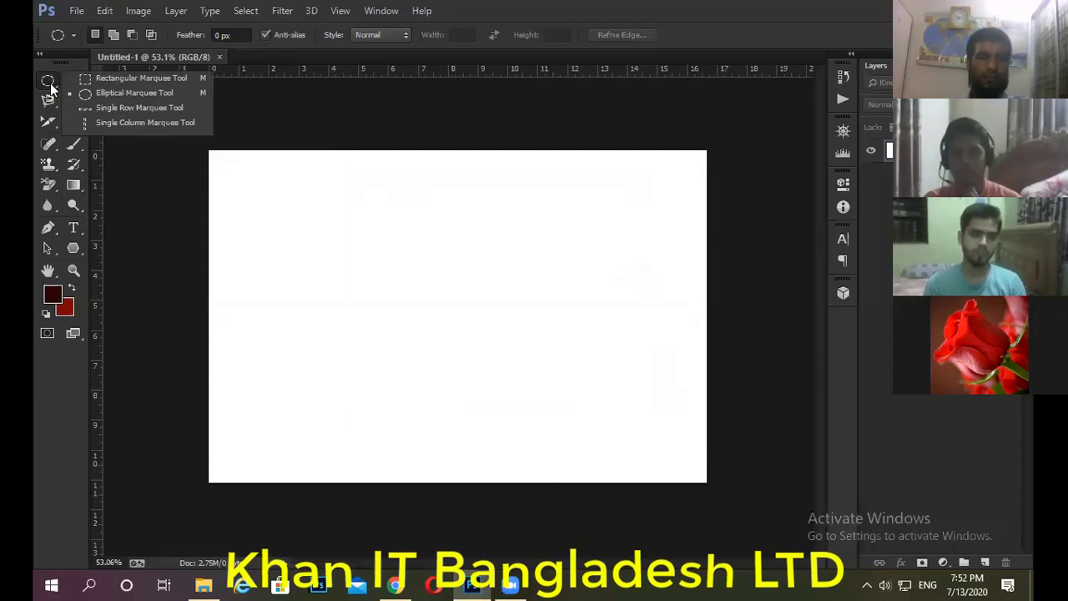
pyautogui.click(109, 76)
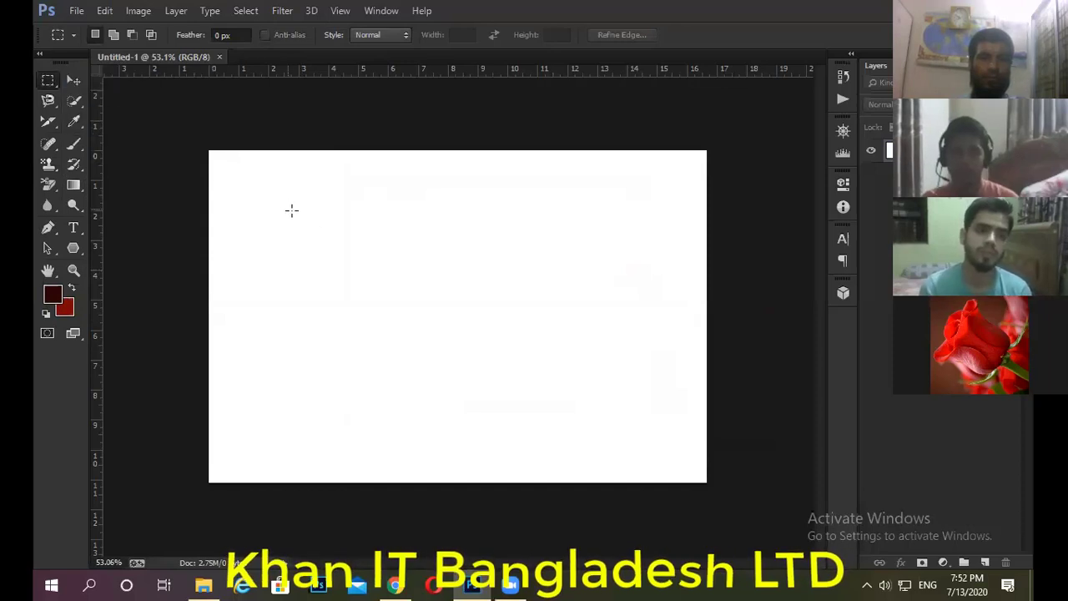
pyautogui.moveTo(288, 208); pyautogui.dragTo(625, 423)
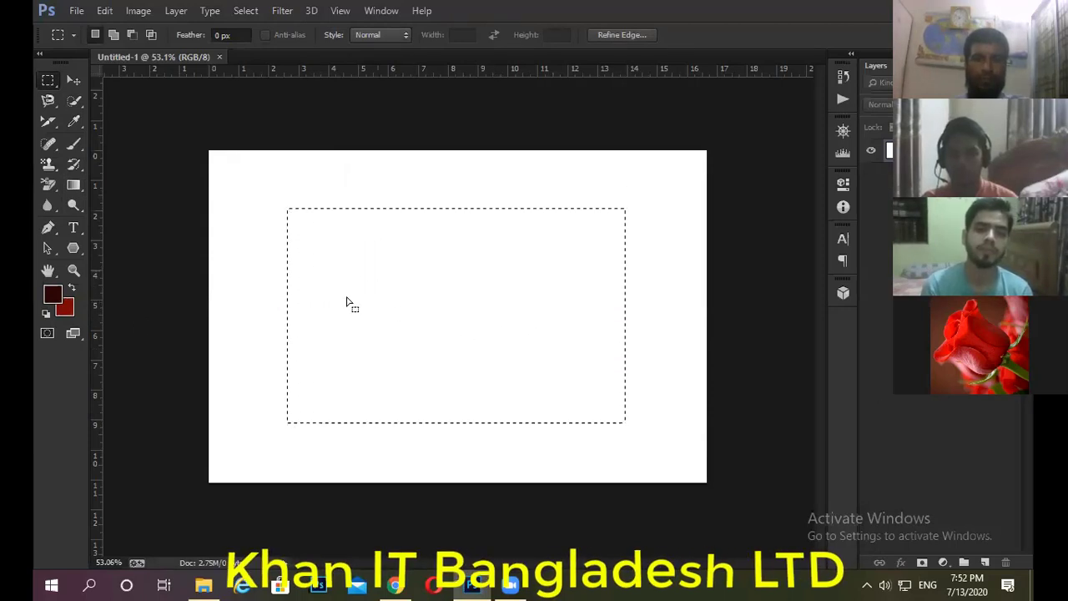
# - Set the foreground color to the dark green 0b3600
pyautogui.click(51, 296)
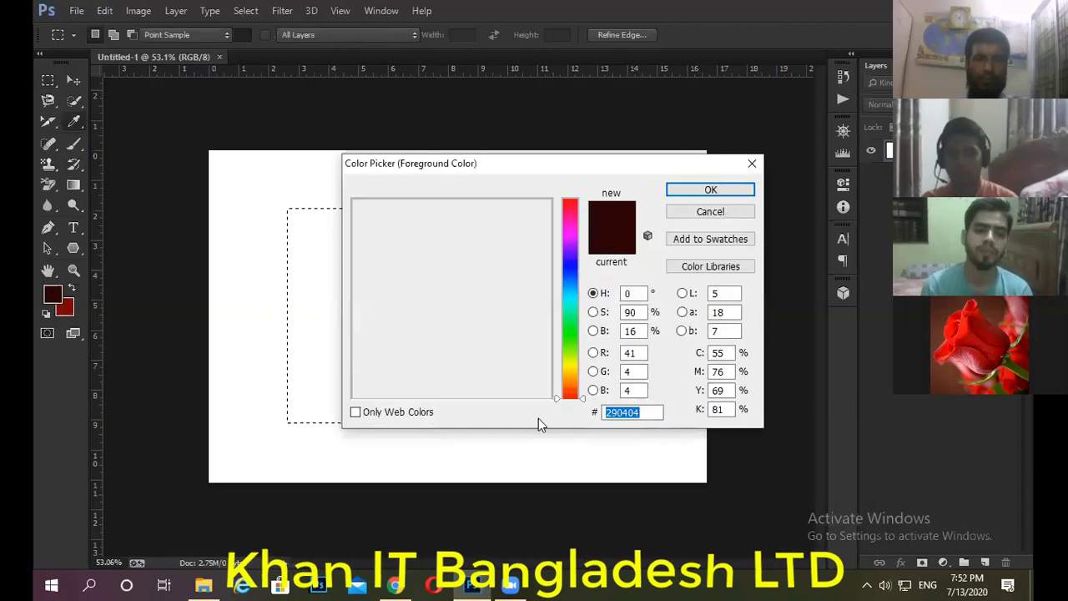
pyautogui.click(567, 337)
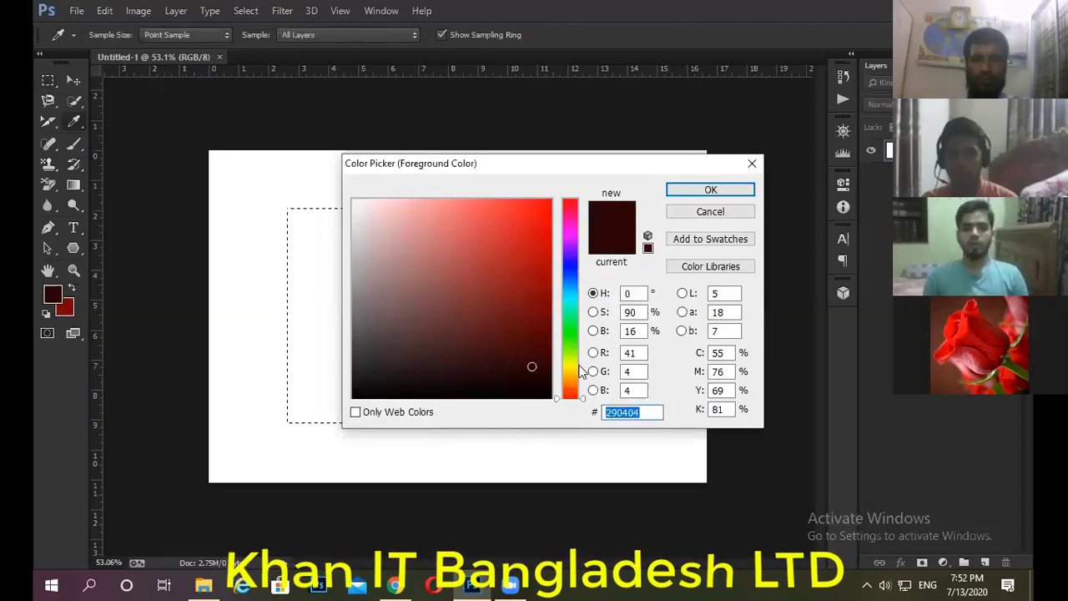
pyautogui.click(549, 356)
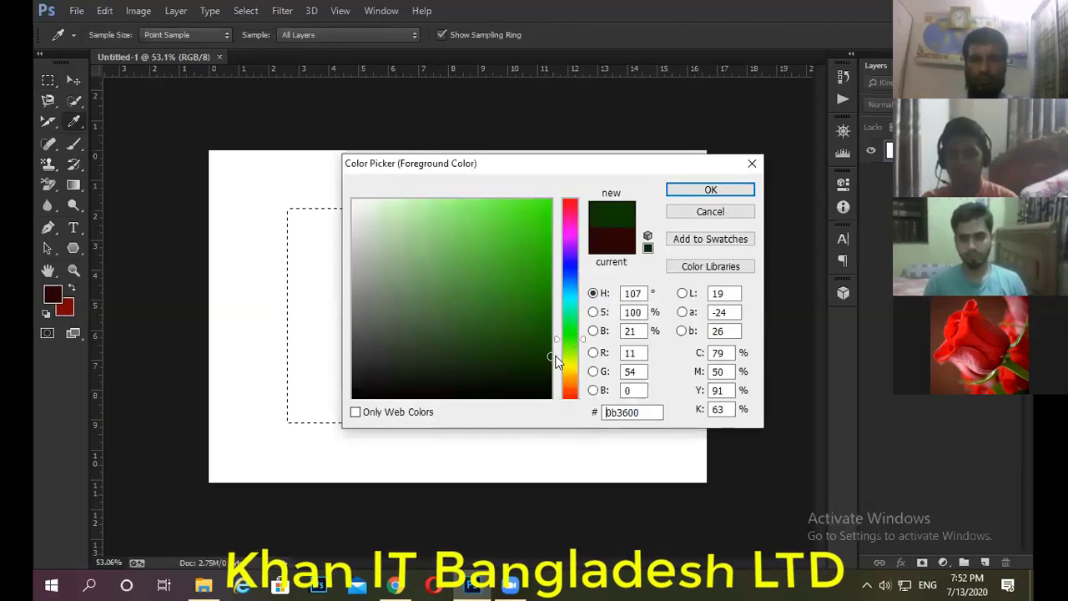
pyautogui.click(718, 190)
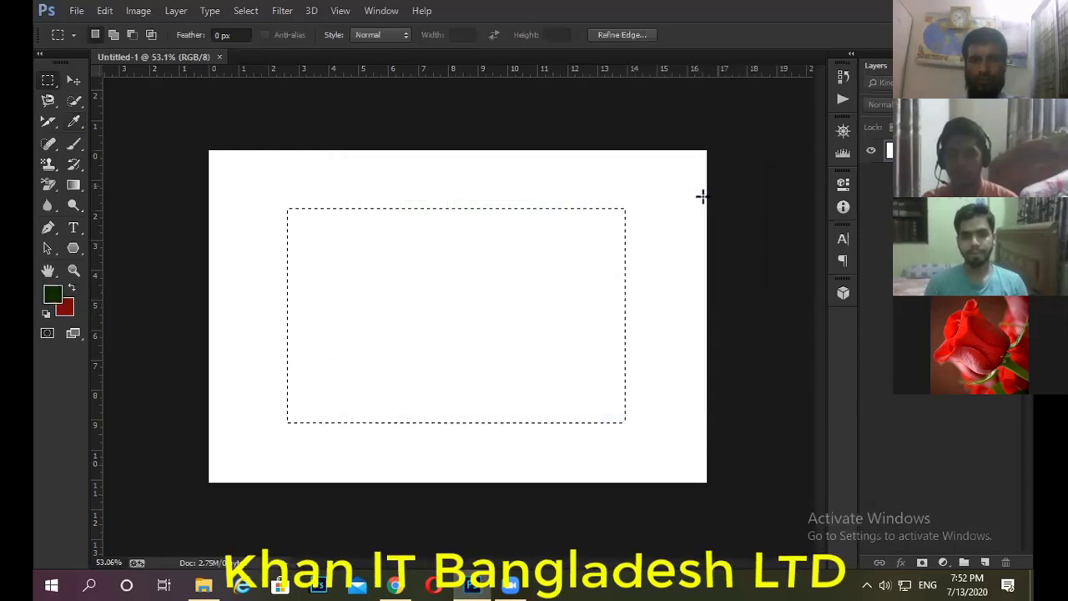
# - Fill the rectangular selection with the dark green foreground color, switch to the Move tool and deselect
pyautogui.click(53, 297)
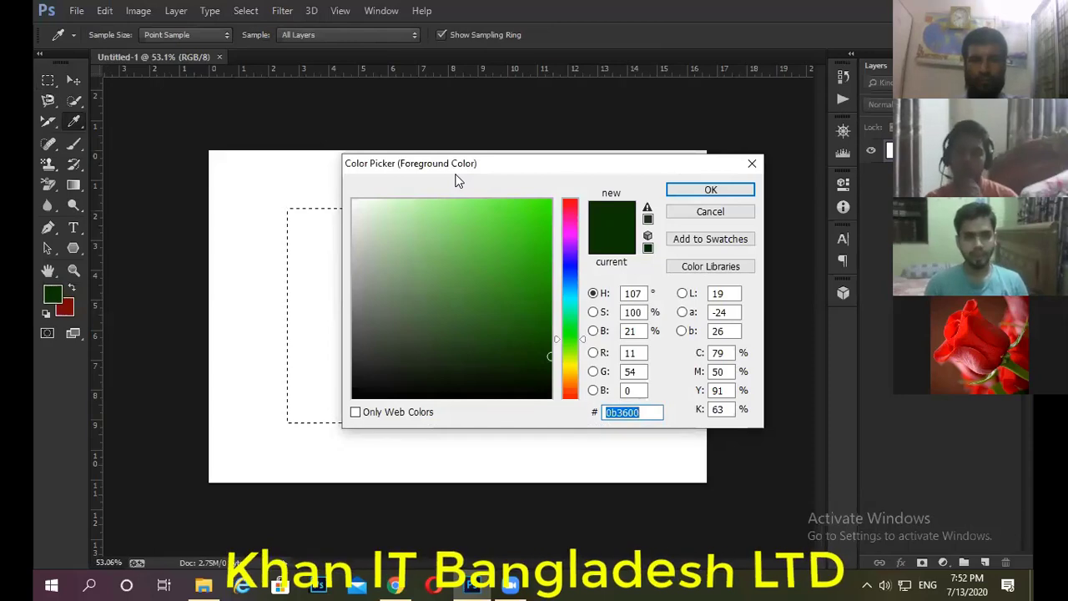
pyautogui.click(710, 189)
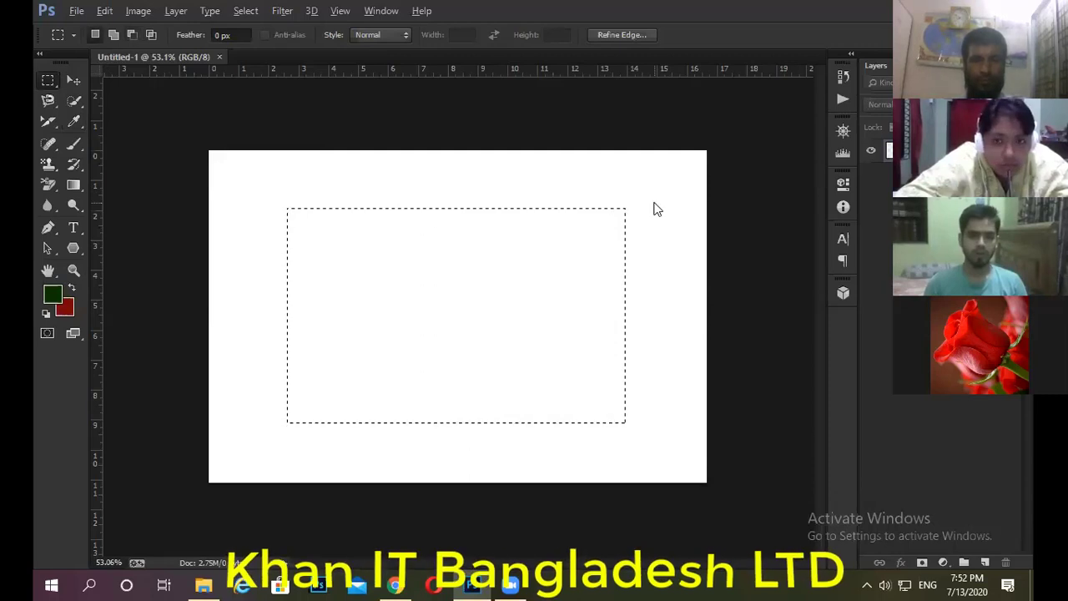
pyautogui.hotkey('alt', 'BackSpace')
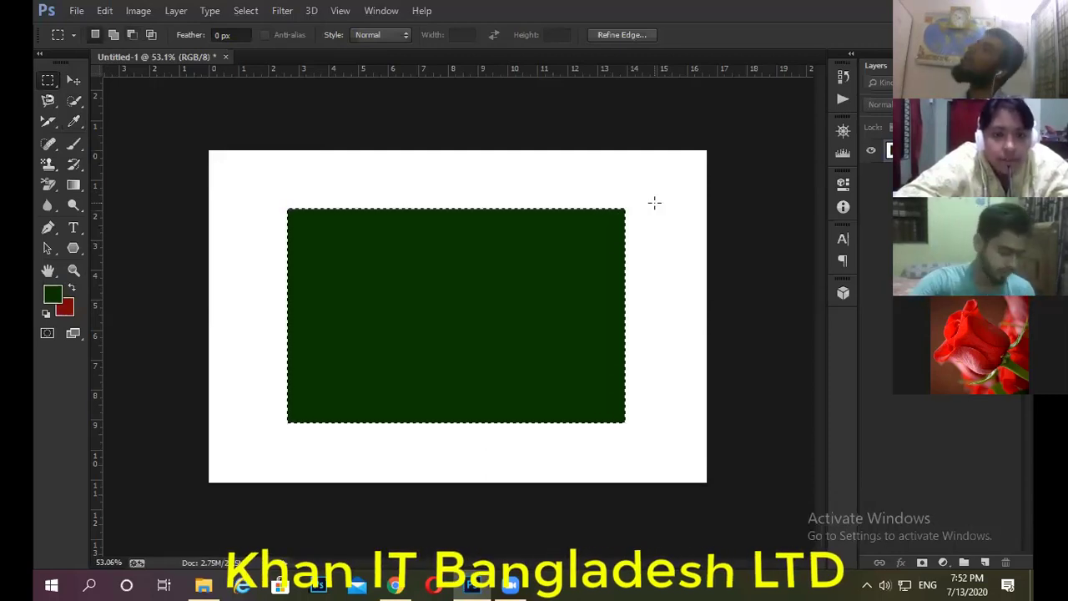
pyautogui.press('v')
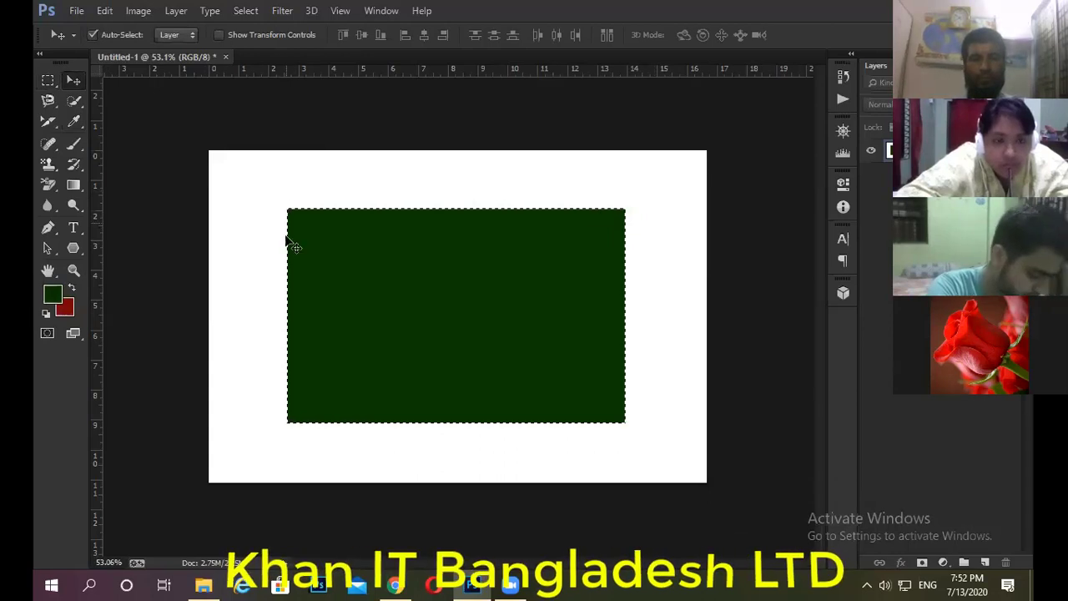
pyautogui.scroll(1, 599, 342)
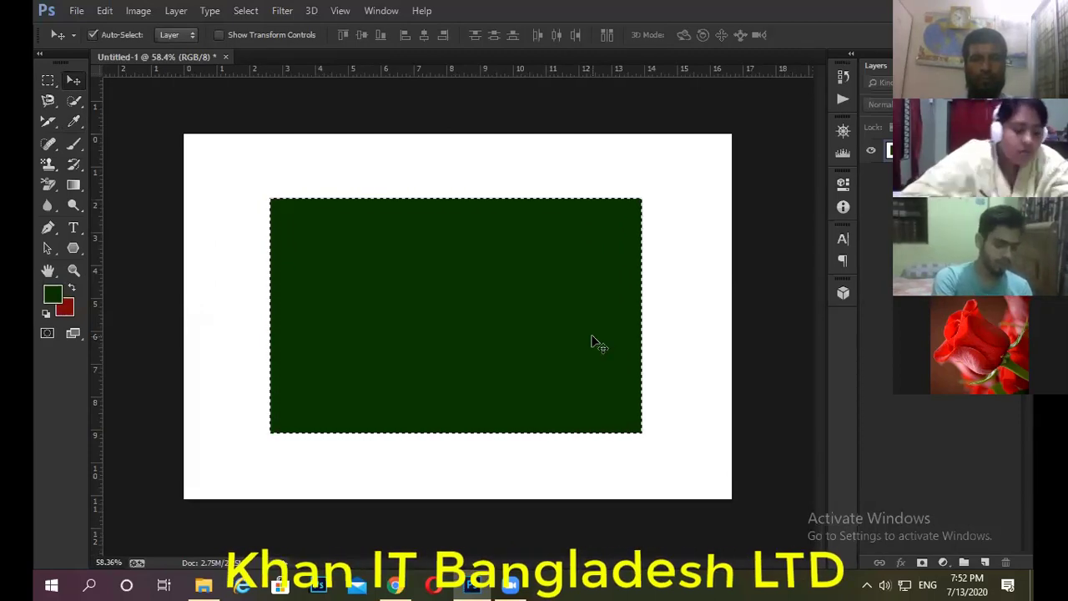
pyautogui.hotkey('ctrl', 'd')
pyautogui.scroll(-1, 504, 315)
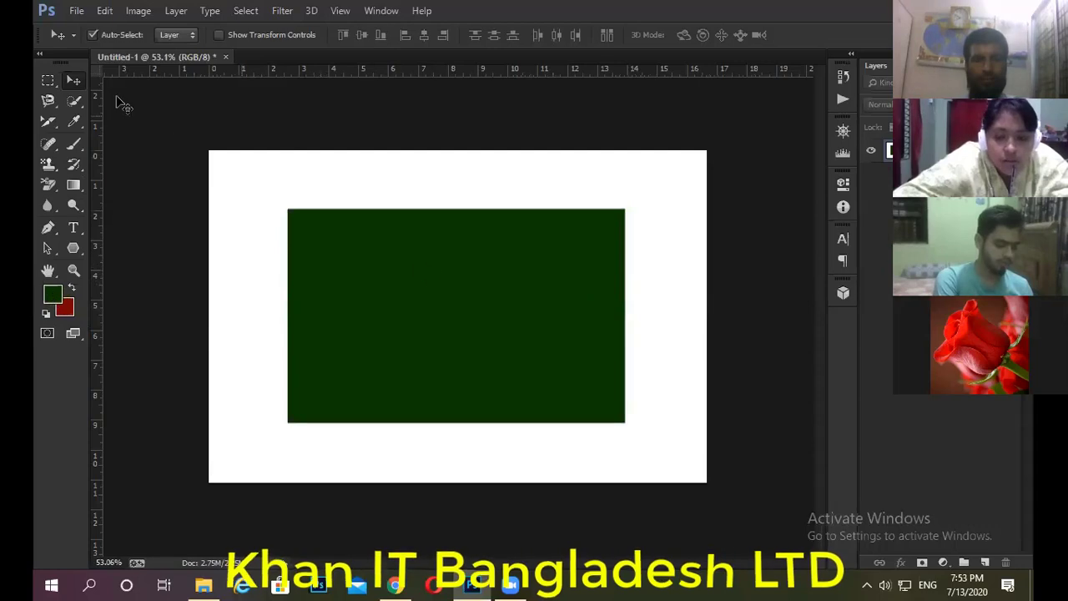
# - Draw a near-circular selection with the Elliptical Marquee tool and reposition it near the center of the green rectangle
pyautogui.click(49, 78)
pyautogui.rightClick(49, 79)
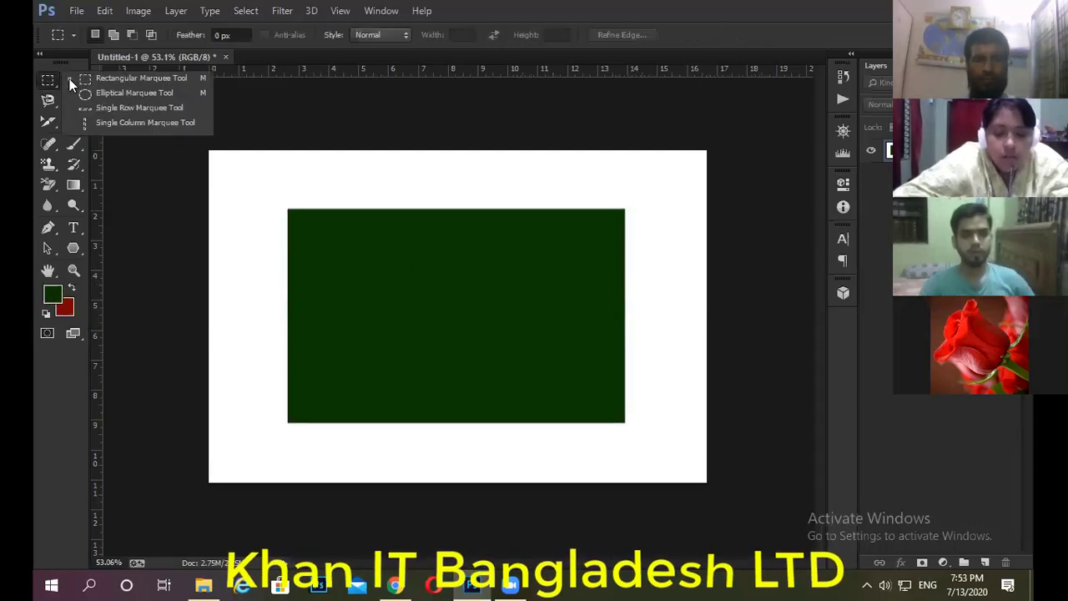
pyautogui.click(88, 93)
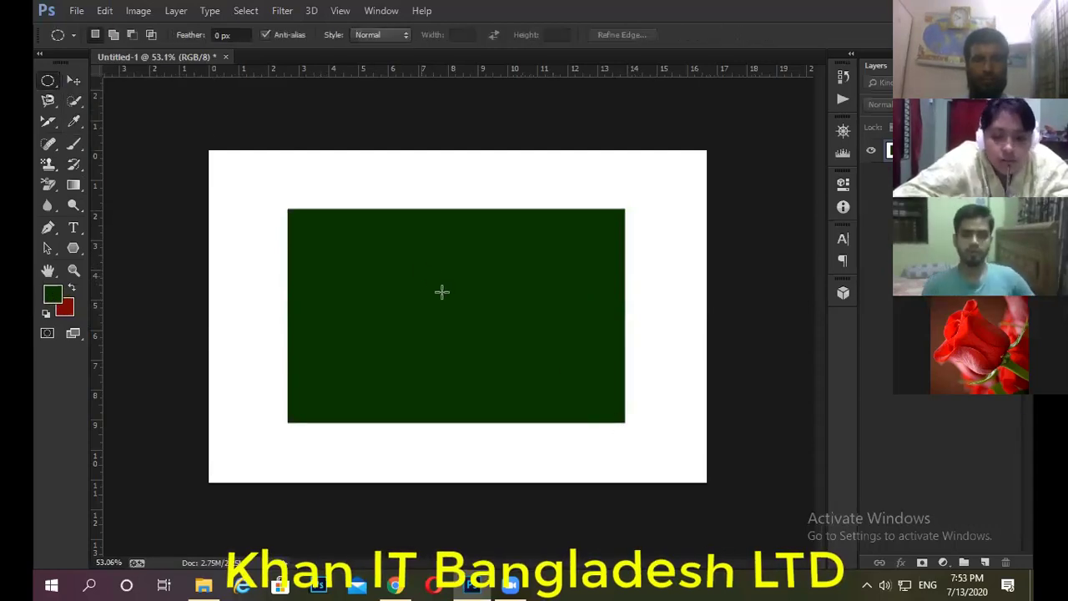
pyautogui.moveTo(441, 291); pyautogui.dragTo(511, 359)
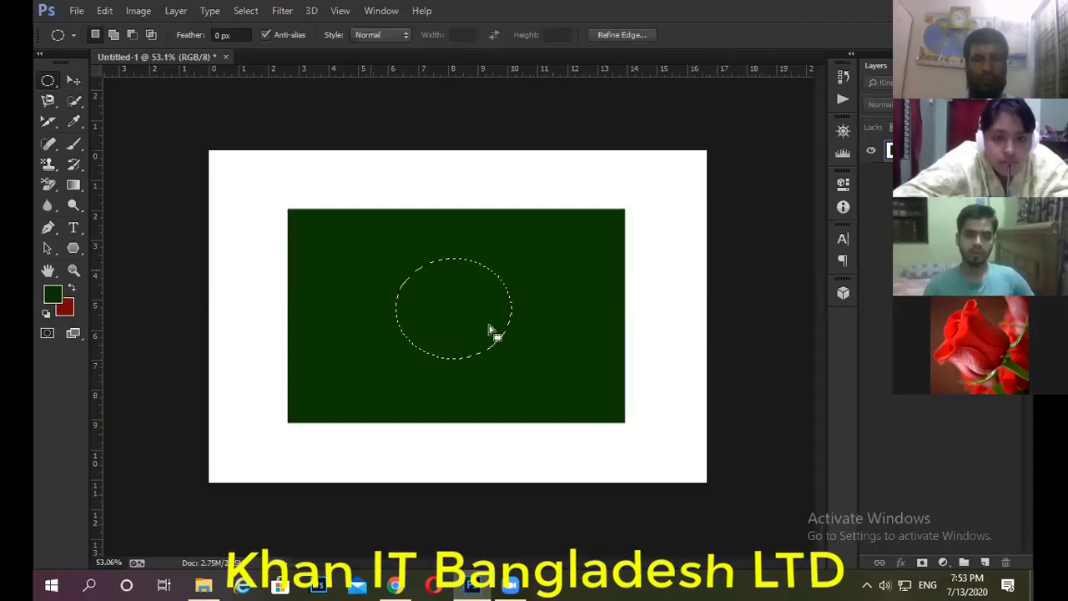
pyautogui.moveTo(476, 321); pyautogui.dragTo(488, 326)
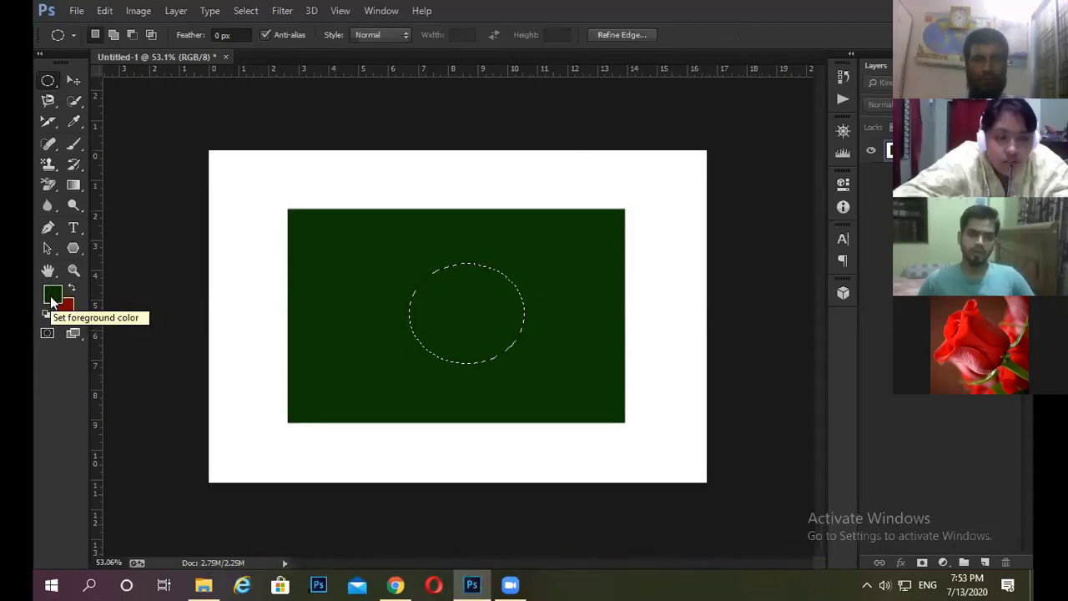
# - Set the foreground color to ff0000 and fill the elliptical selection with it
pyautogui.click(52, 296)
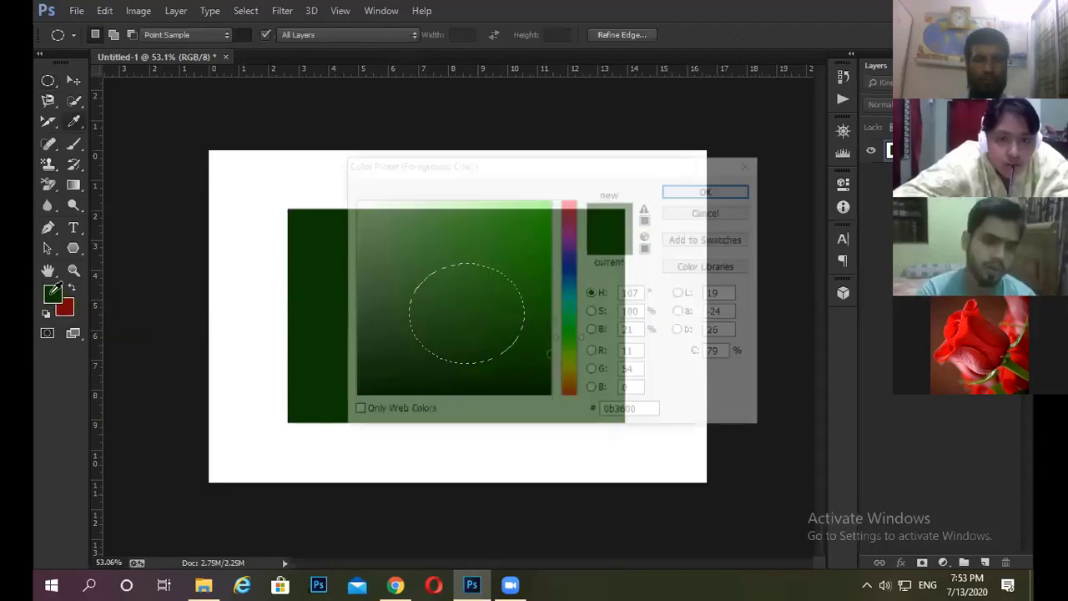
pyautogui.moveTo(659, 412); pyautogui.dragTo(575, 412)
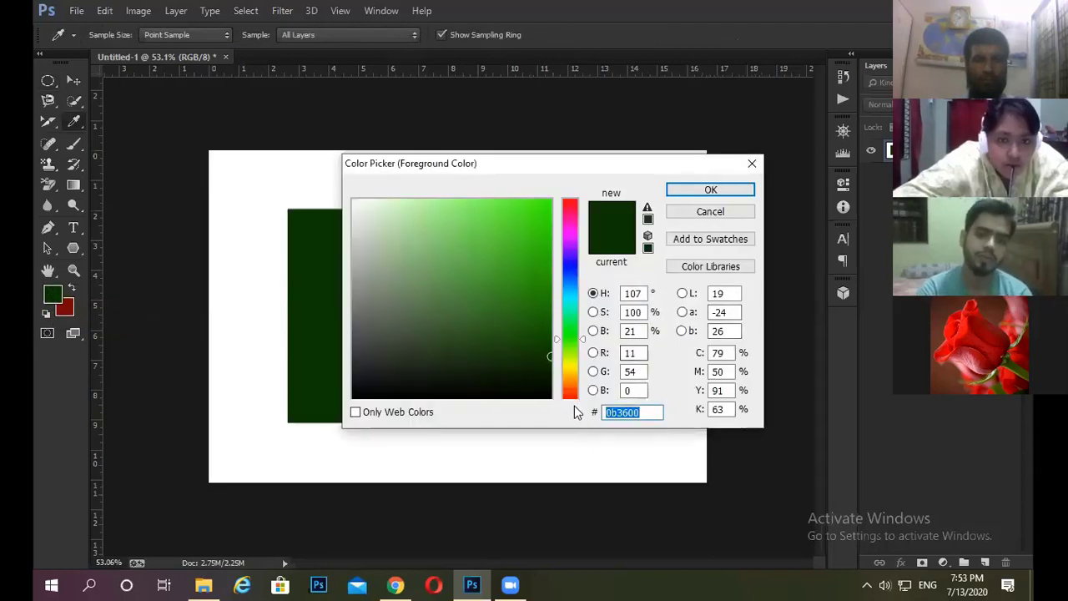
pyautogui.write('ff0000')
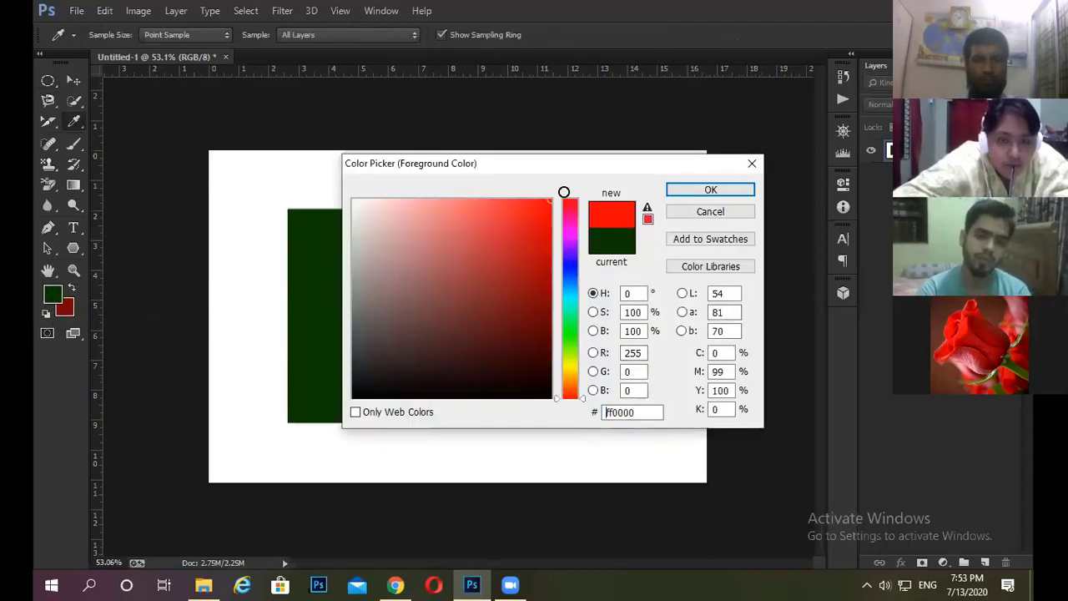
pyautogui.click(710, 189)
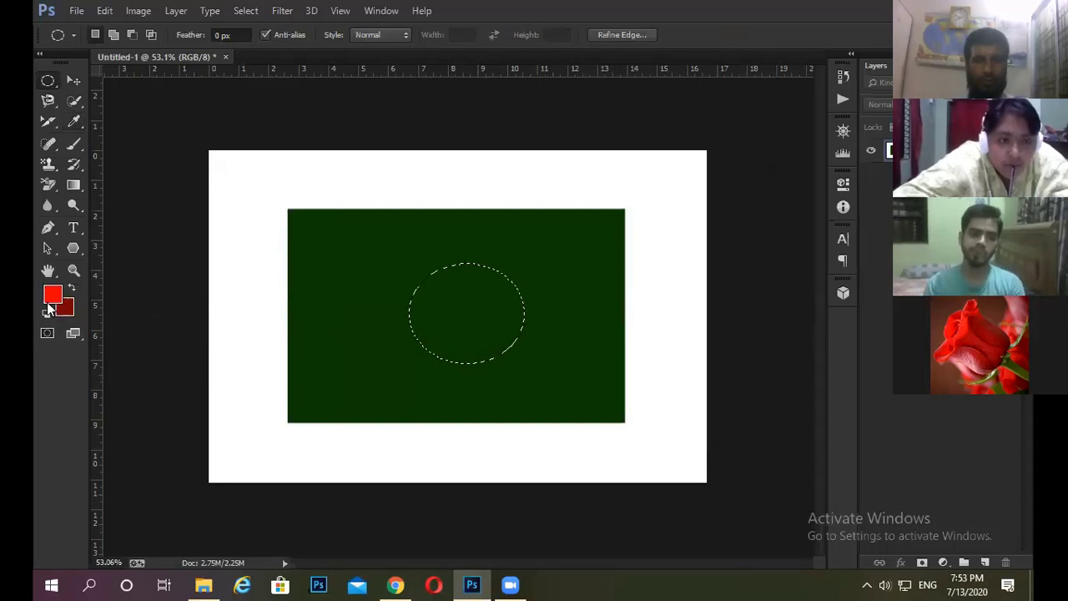
pyautogui.hotkey('alt', 'BackSpace')
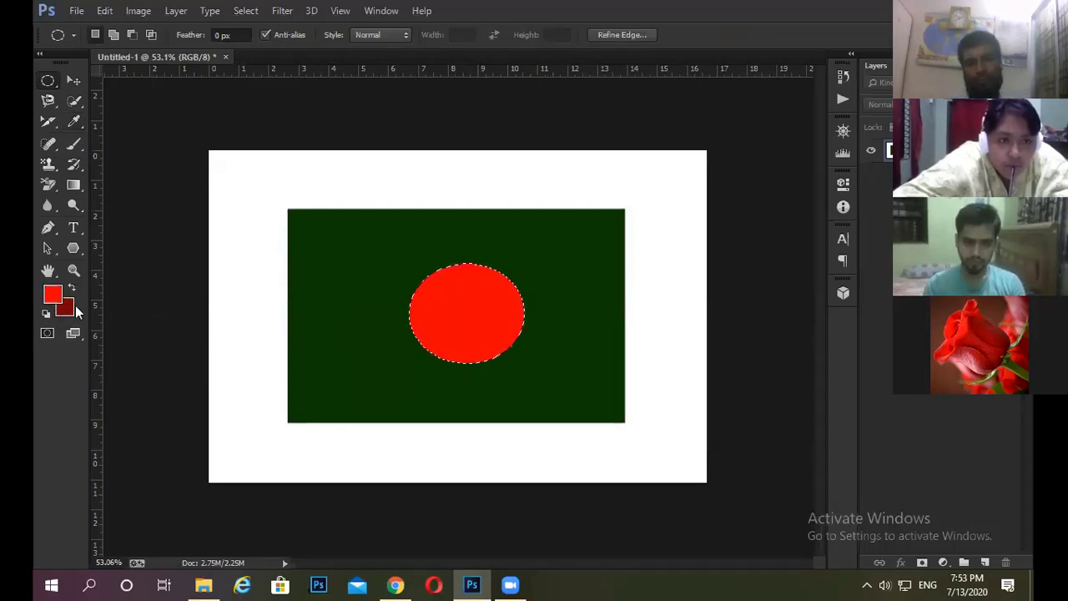
# - Set the background color to cc0000 and fill the elliptical selection with the background color
pyautogui.click(67, 313)
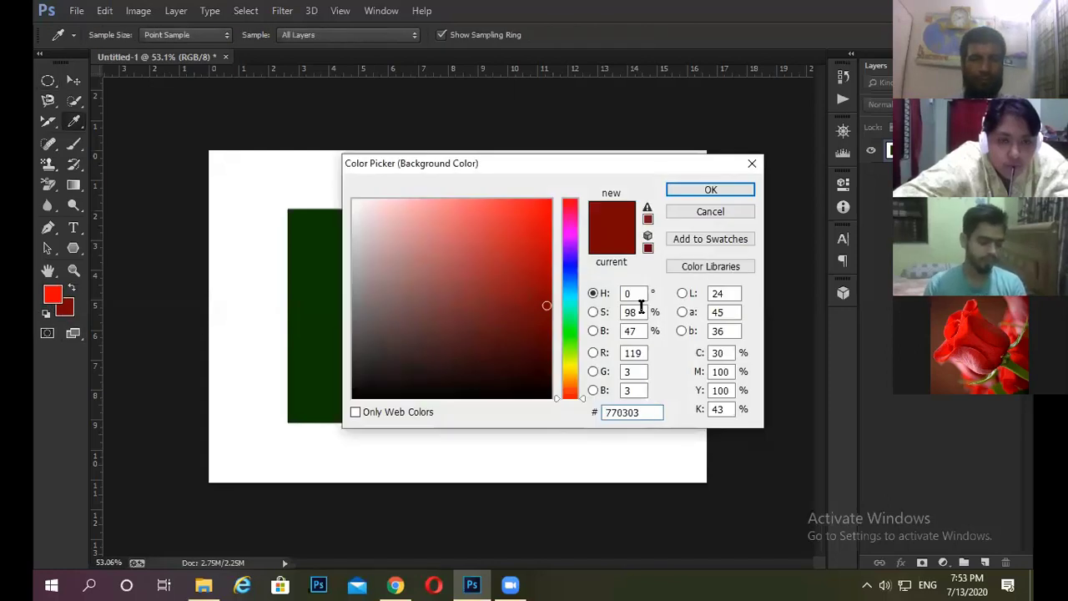
pyautogui.moveTo(551, 215); pyautogui.dragTo(550, 238)
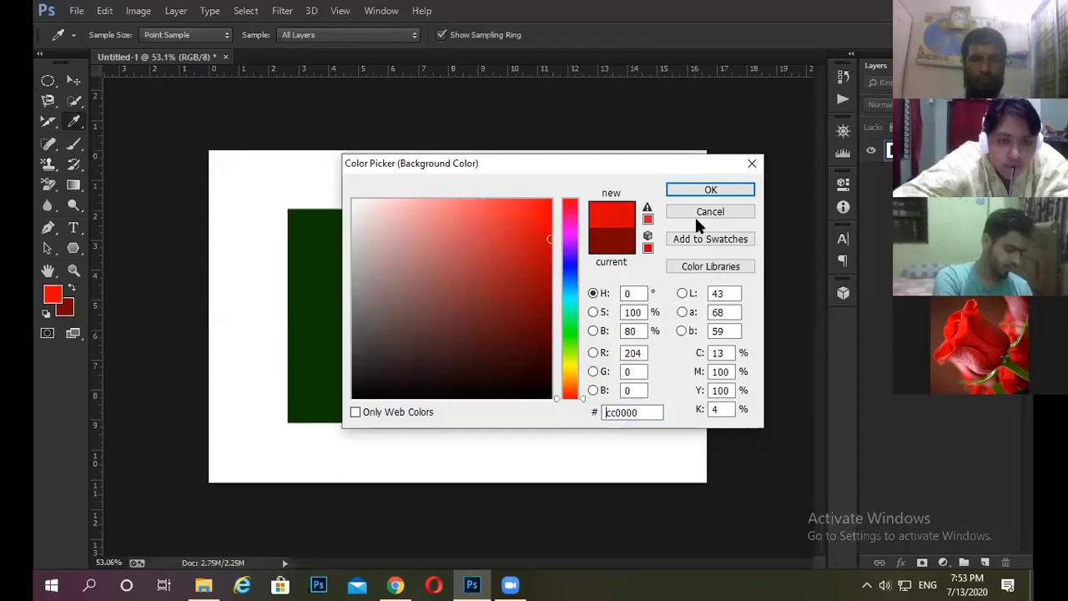
pyautogui.click(707, 192)
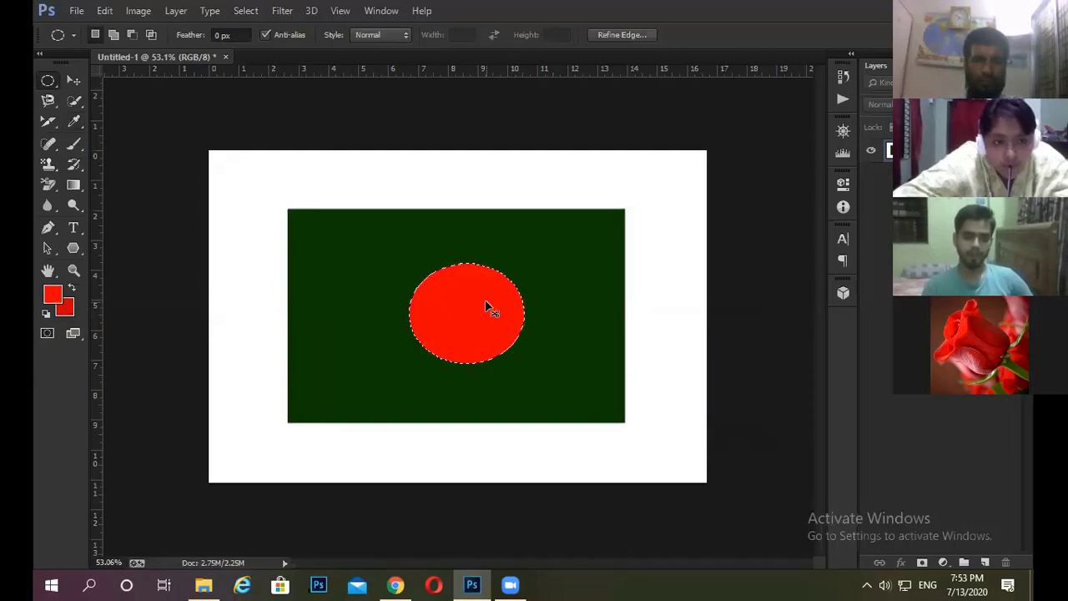
pyautogui.hotkey('ctrl', 'BackSpace')
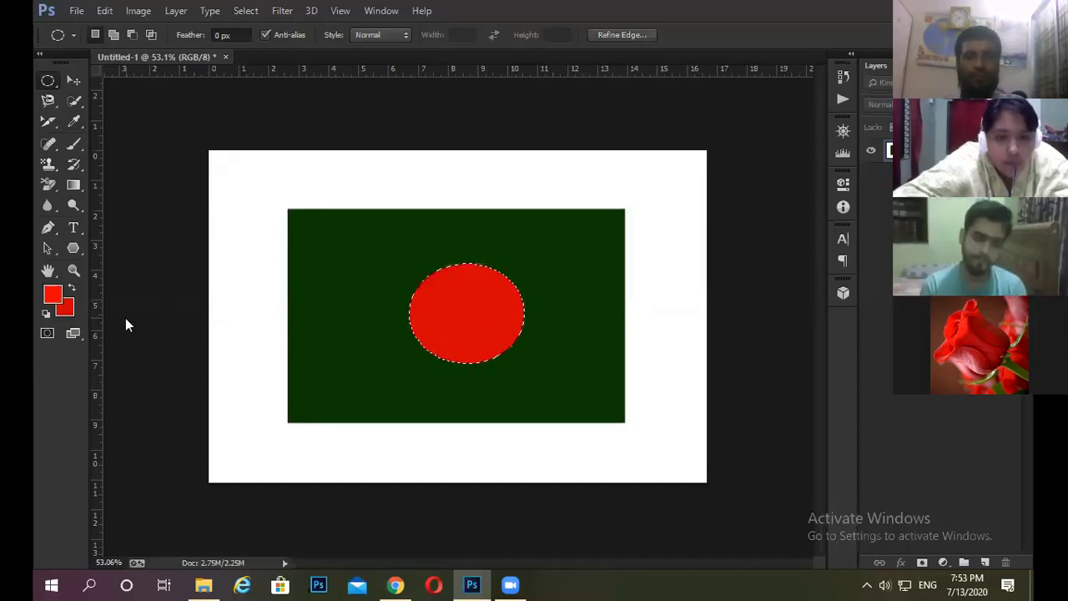
# - Set the background color to cbaeae and fill the elliptical selection with the background color
pyautogui.click(64, 307)
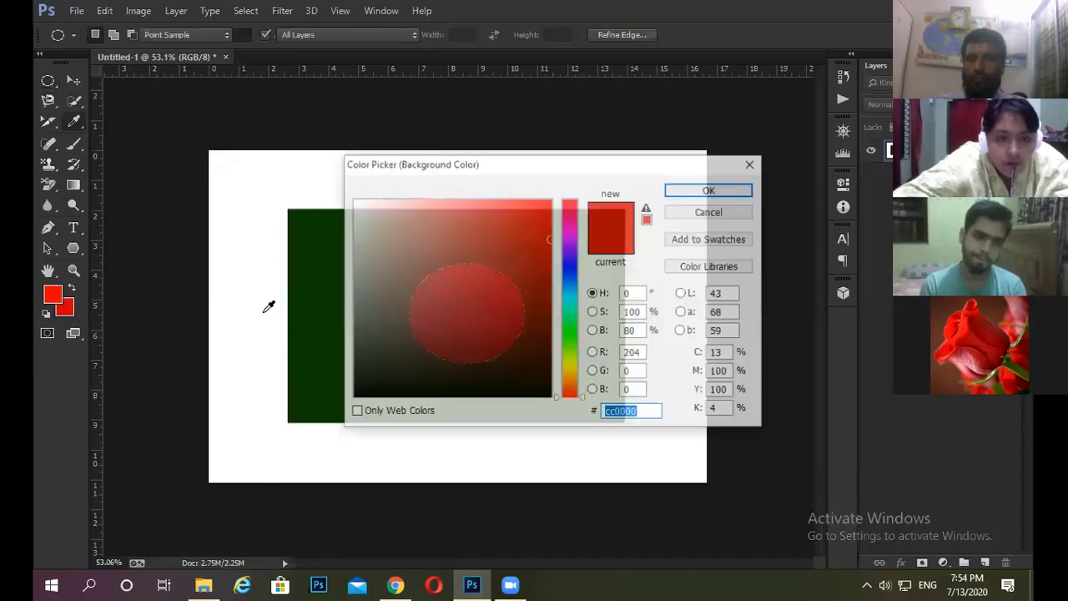
pyautogui.moveTo(429, 252); pyautogui.dragTo(380, 240)
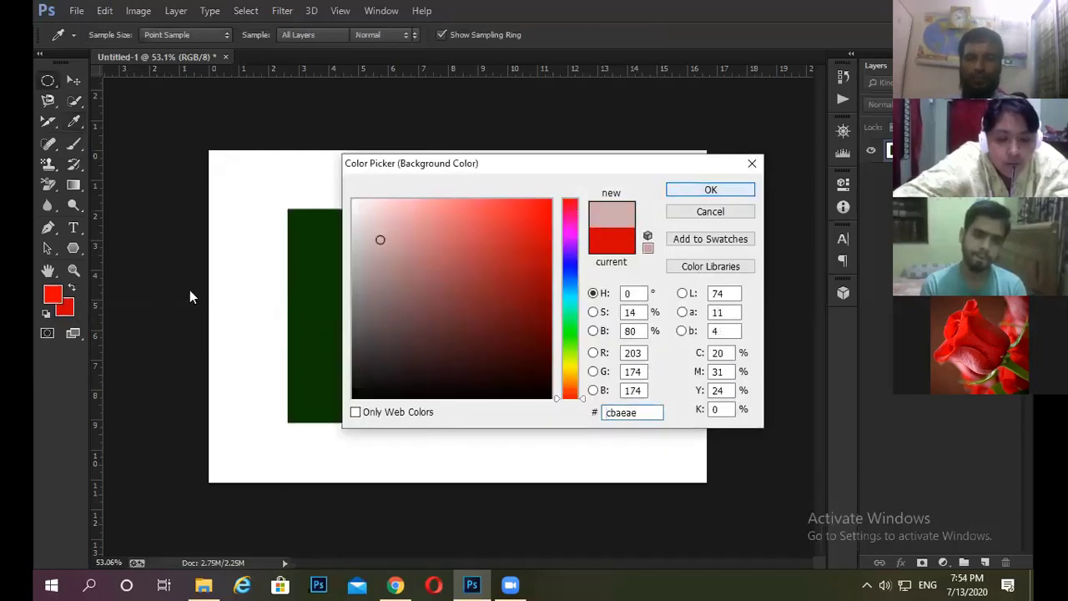
pyautogui.press('Return')
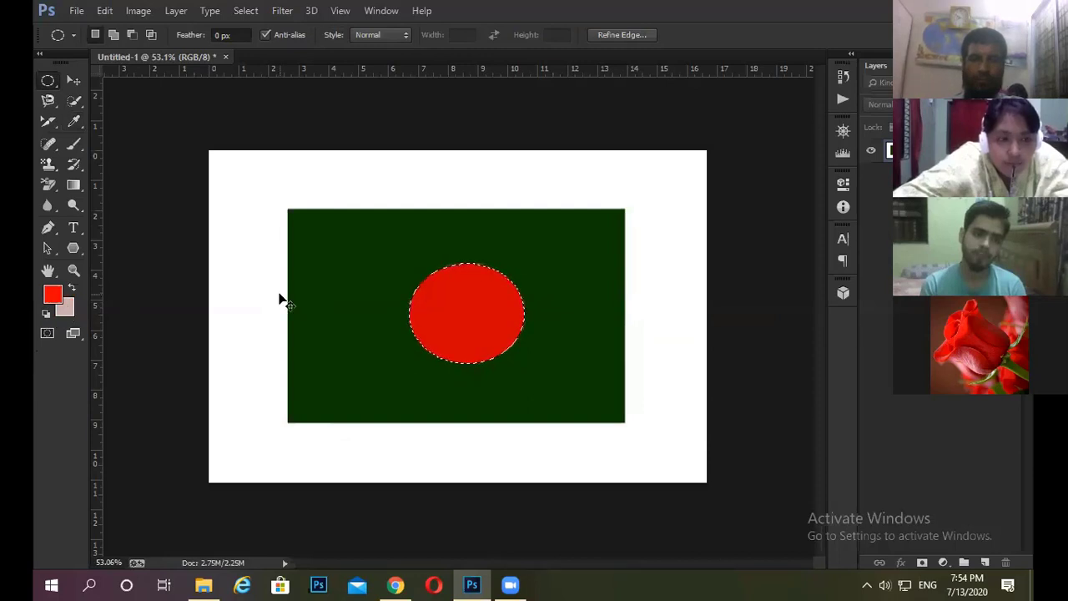
pyautogui.hotkey('ctrl', 'BackSpace')
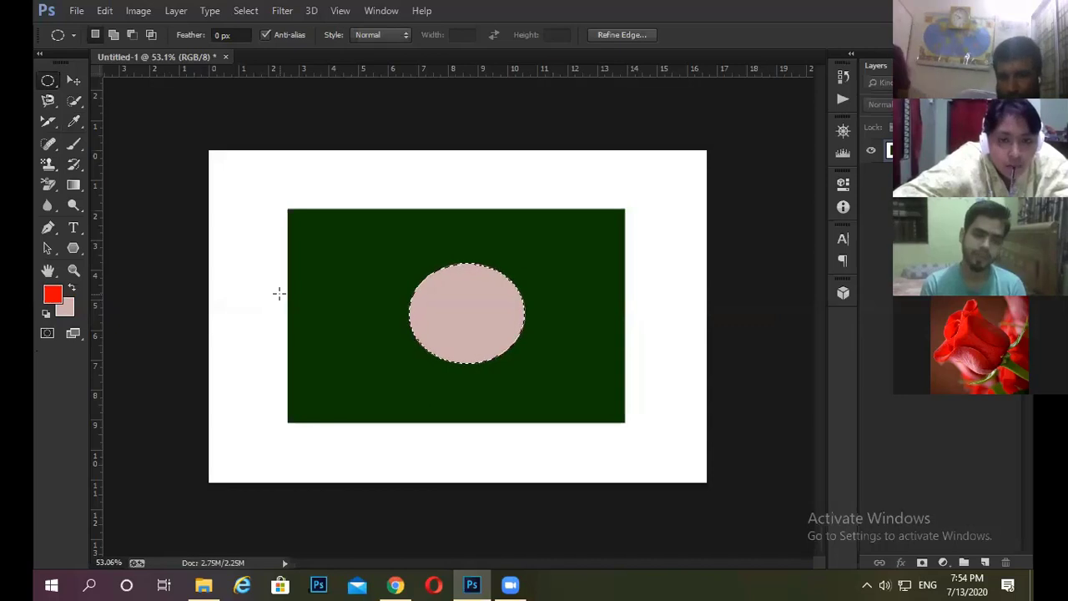
# - Fill the elliptical selection with the red foreground color and deselect it
pyautogui.hotkey('alt', 'BackSpace')
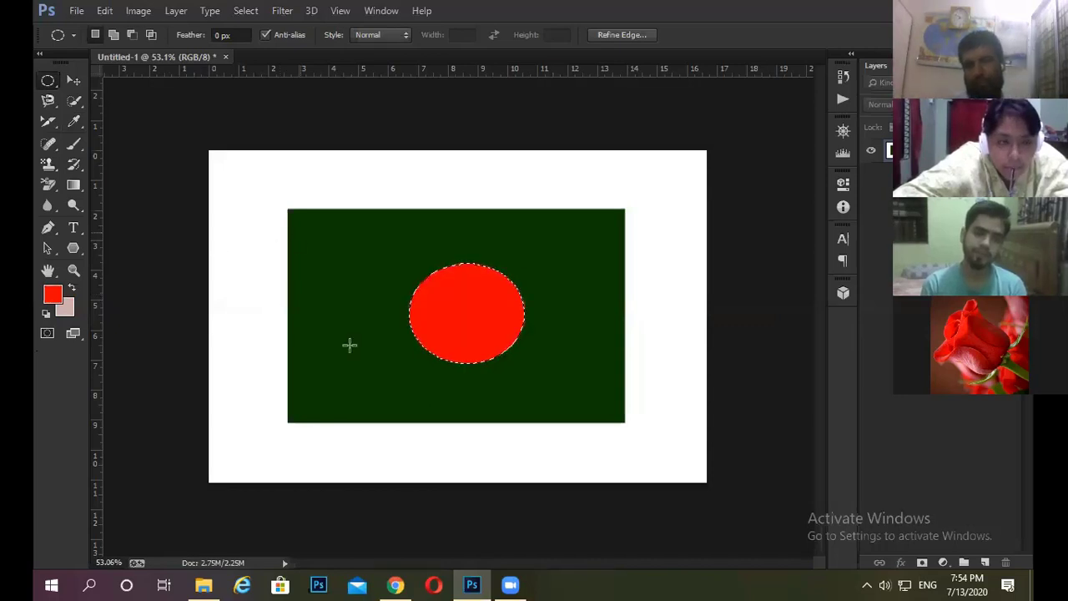
pyautogui.scroll(2, 425, 369)
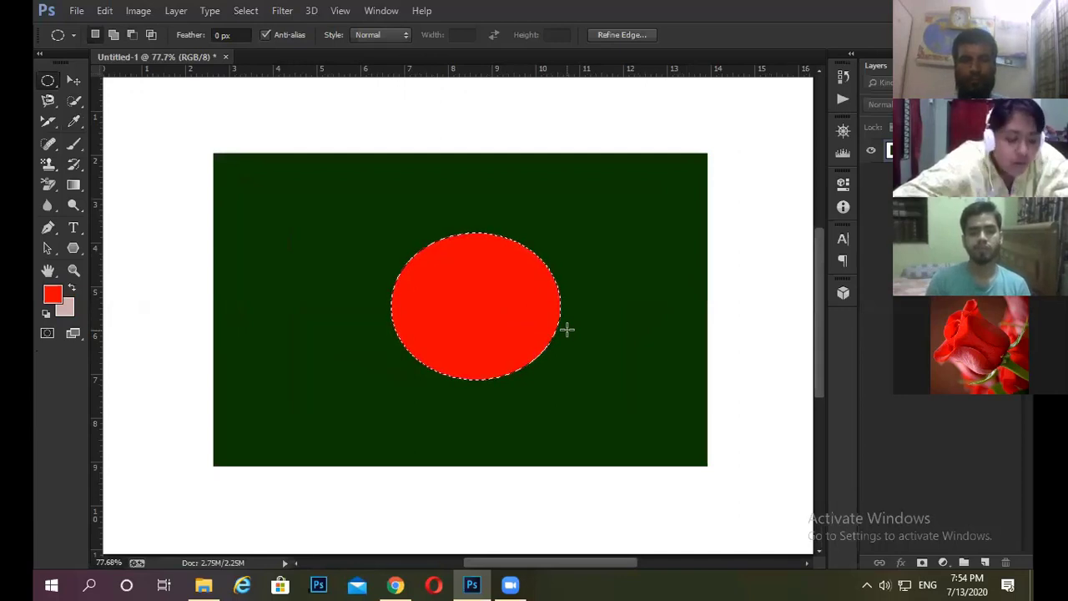
pyautogui.hotkey('ctrl', 'd')
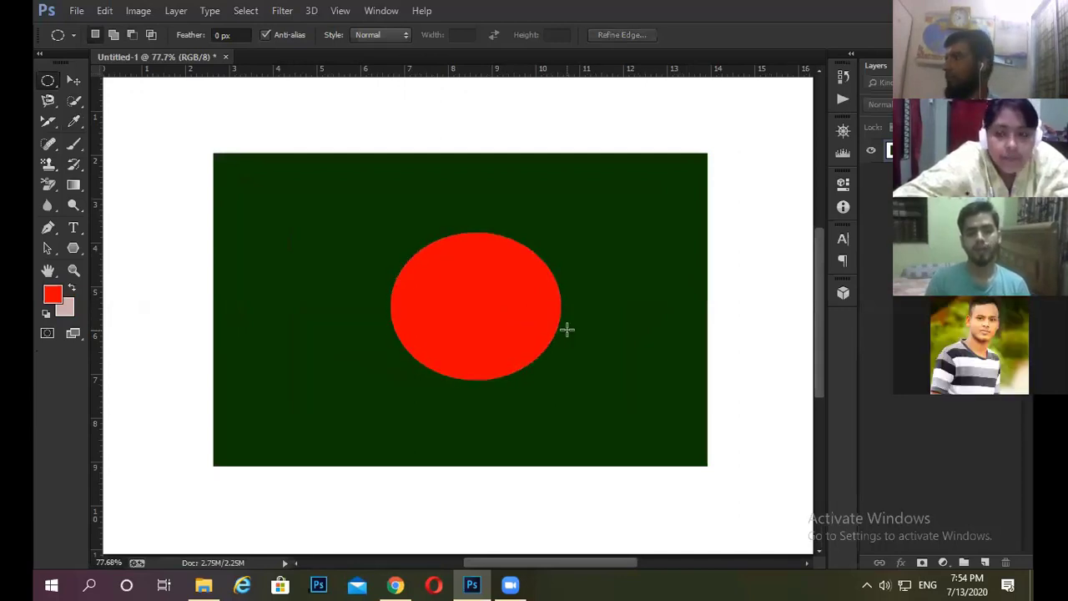
pyautogui.hotkey('ctrl', '-')
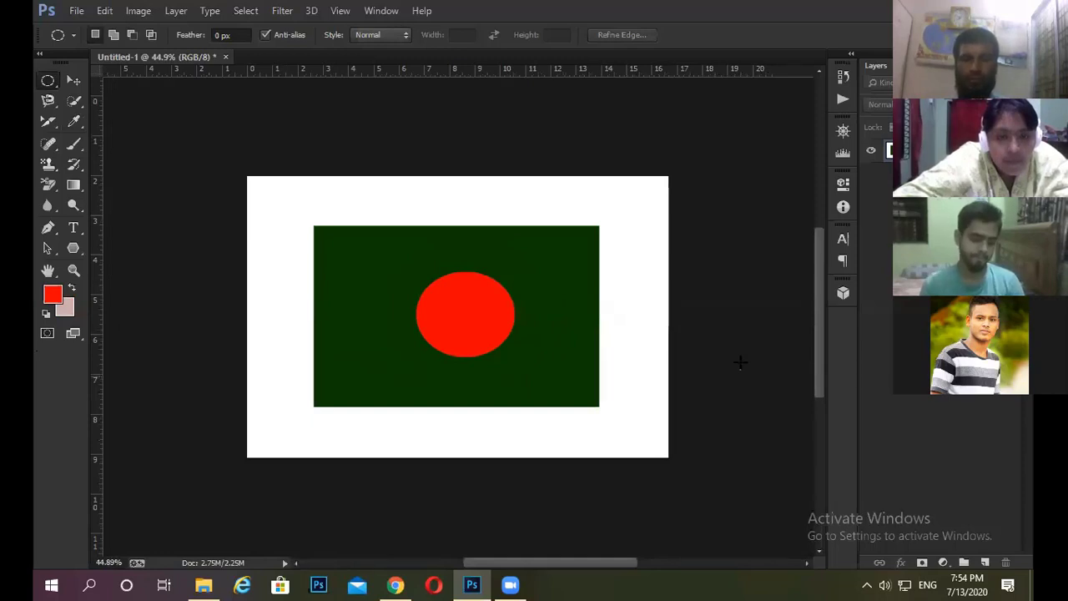
# - Draw a tall, narrow elliptical selection in the white margin beside the green rectangle's left edge
pyautogui.rightClick(48, 80)
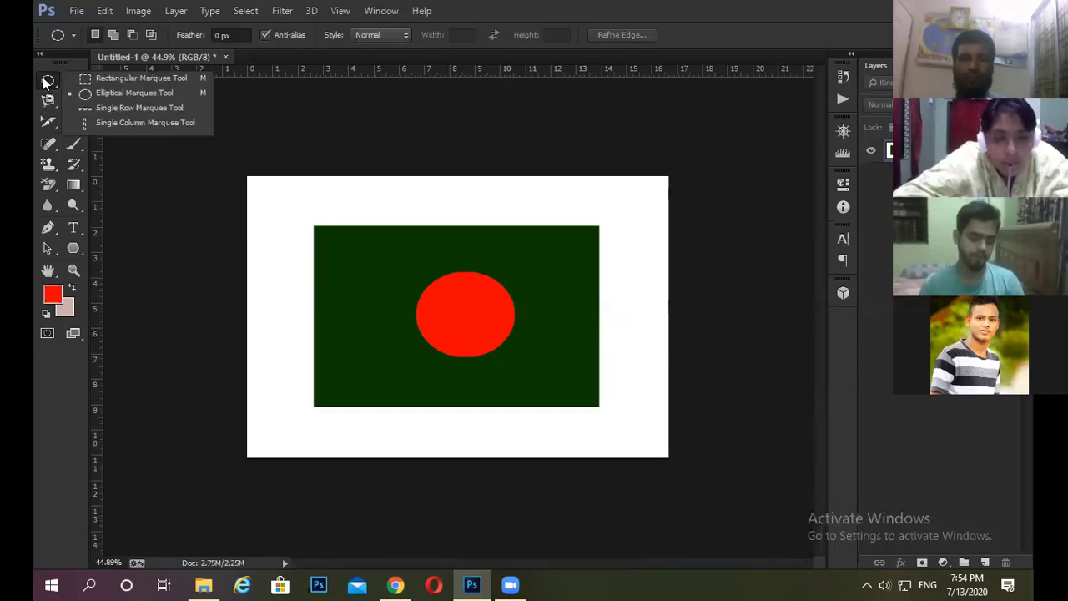
pyautogui.click(107, 95)
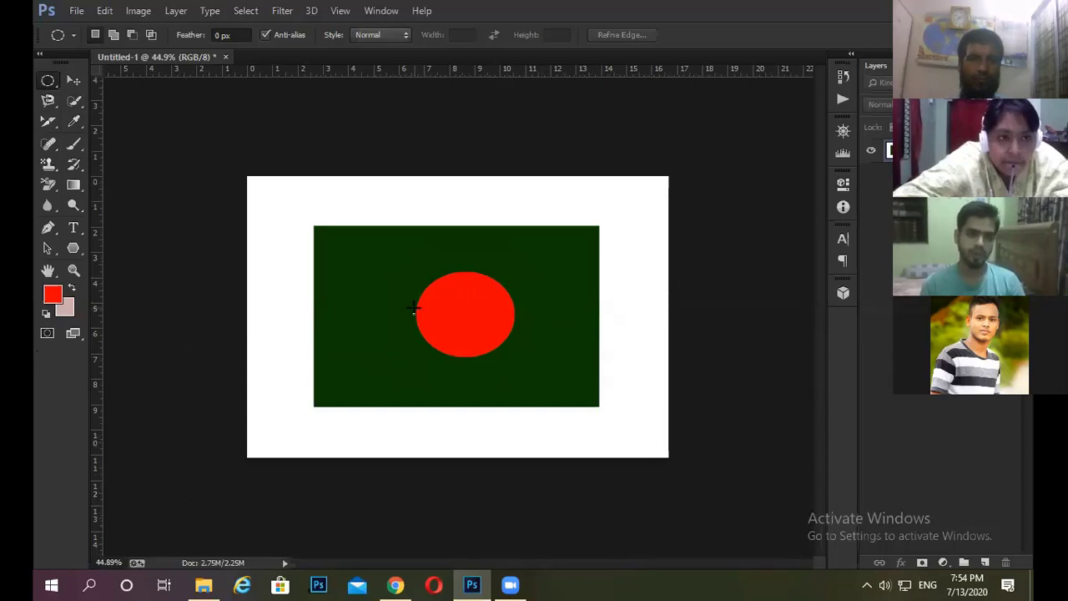
pyautogui.moveTo(282, 184); pyautogui.dragTo(292, 341)
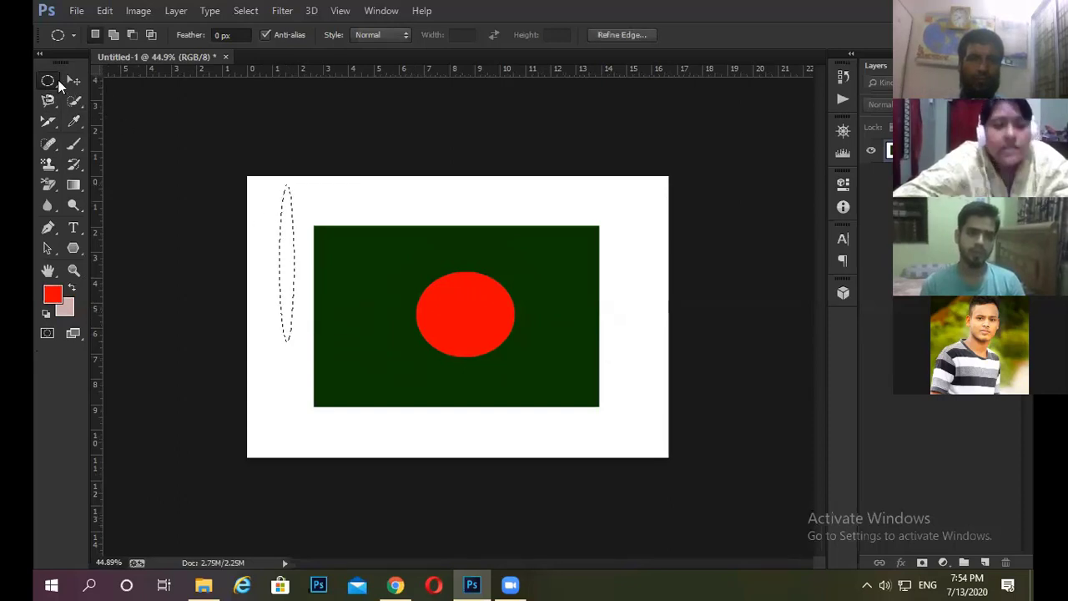
# - Place a Single Row Marquee selection in the white margin above the green rectangle, deselect it and return to the Move tool
pyautogui.rightClick(58, 79)
pyautogui.click(90, 107)
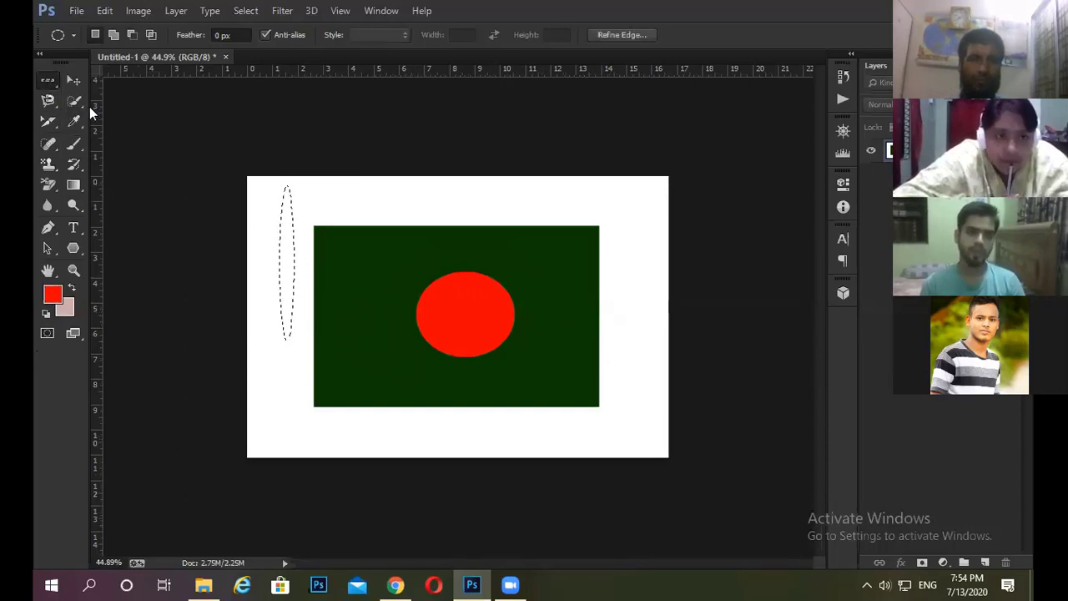
pyautogui.moveTo(517, 315); pyautogui.dragTo(548, 200)
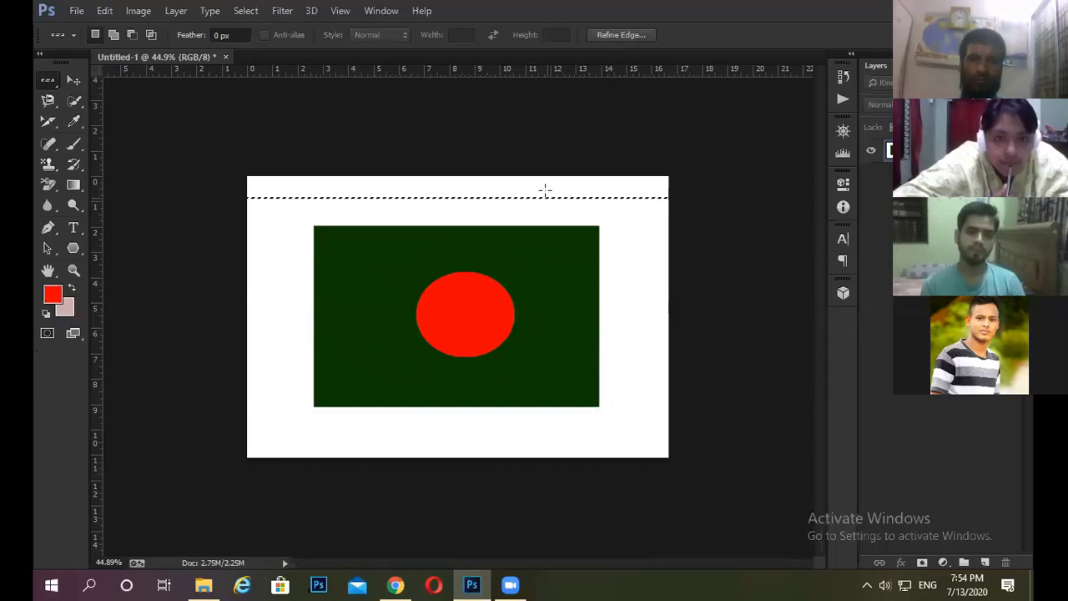
pyautogui.hotkey('ctrl', 'd')
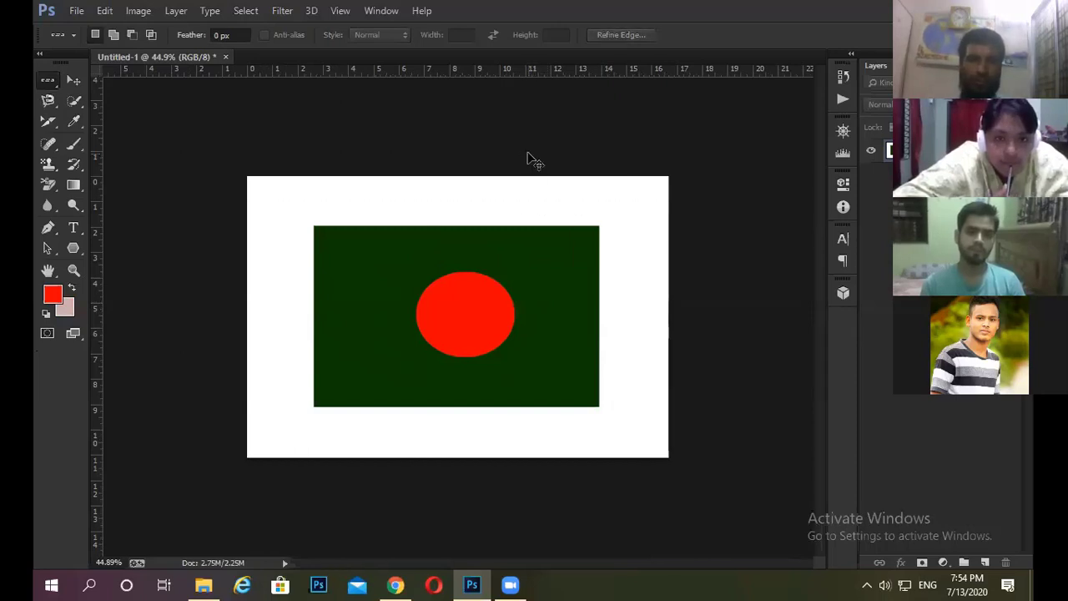
pyautogui.click(80, 75)
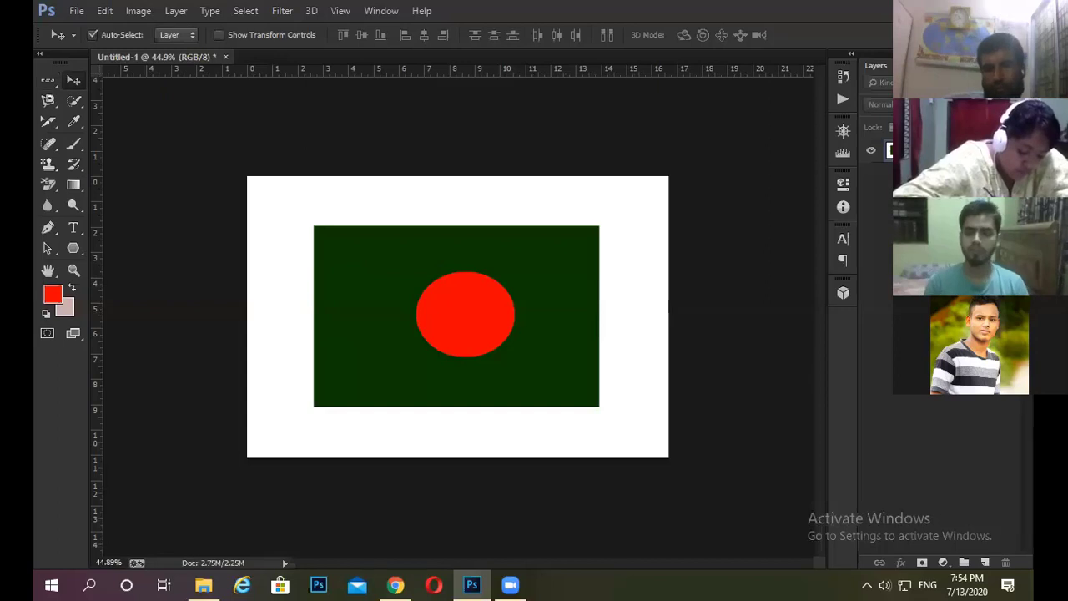
# - Zoom in and out on the flag artwork with the Zoom tool's Scrubby Zoom
pyautogui.click(74, 269)
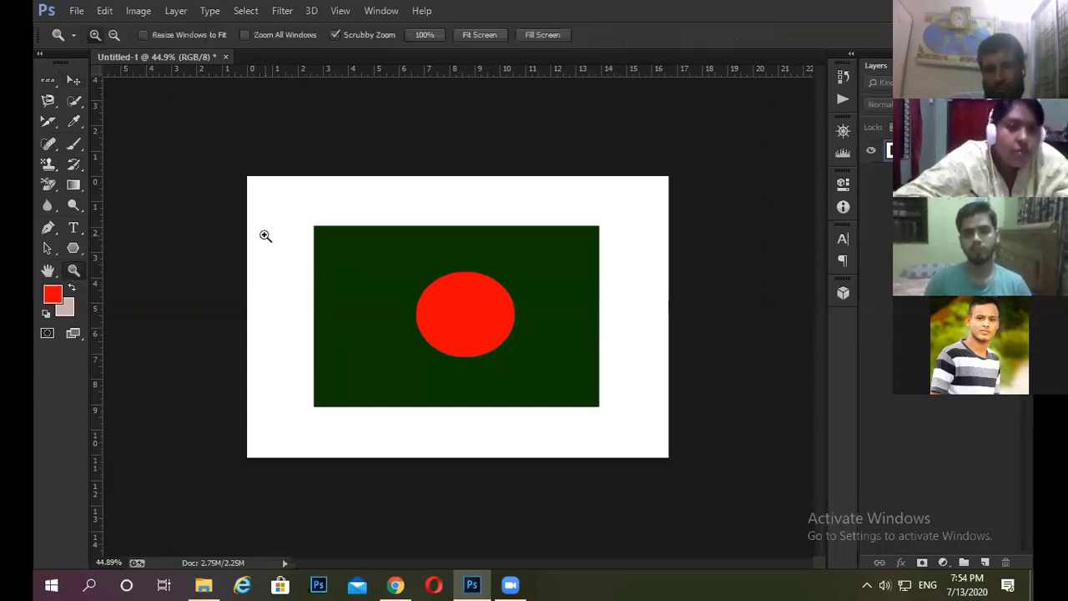
pyautogui.moveTo(264, 233); pyautogui.dragTo(316, 252)
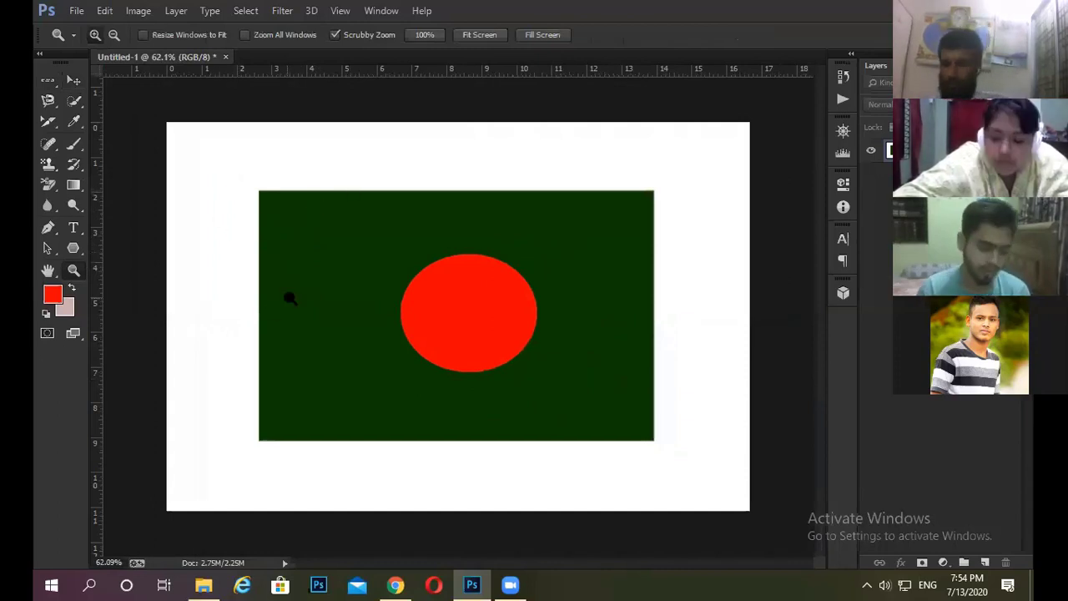
pyautogui.moveTo(344, 292); pyautogui.dragTo(408, 276)
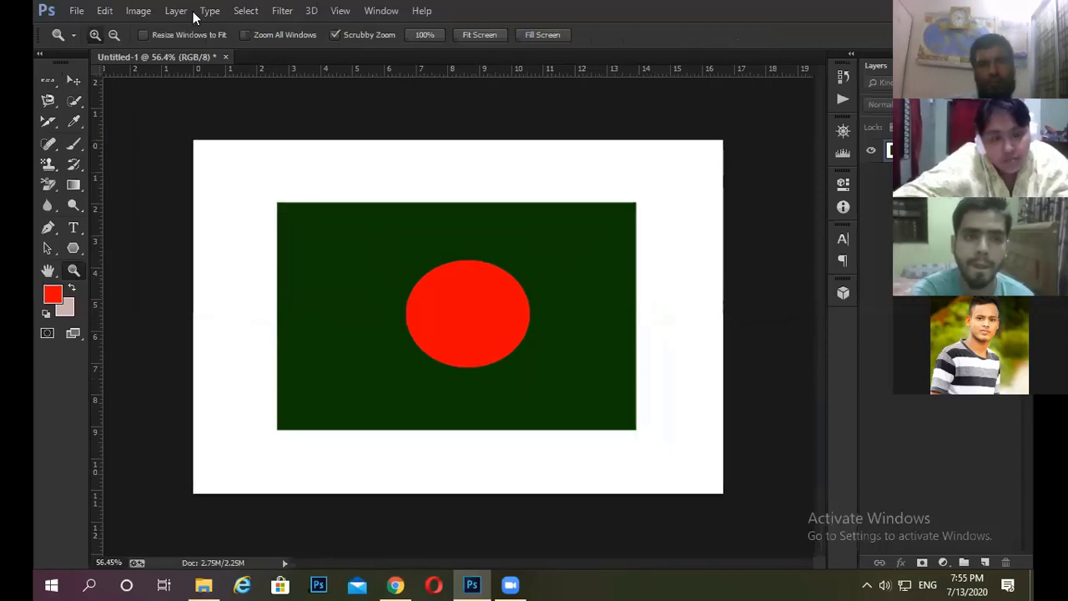
# - Enable Zoom with Scroll Wheel in the General preferences and return to the Zoom tool
pyautogui.press('i')
pyautogui.hotkey('ctrl', 'k')
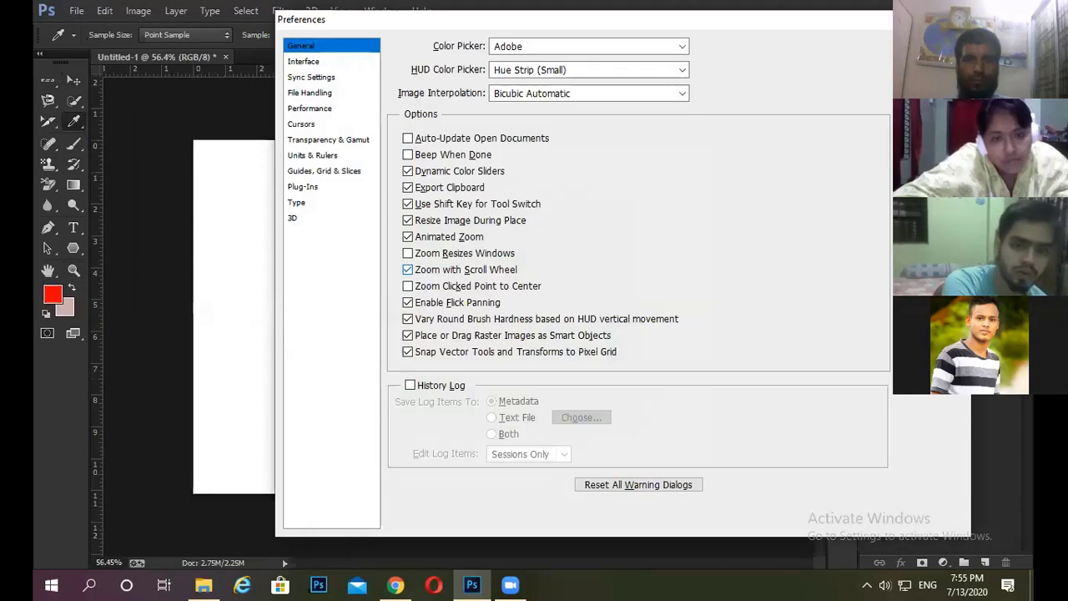
pyautogui.press('z')
pyautogui.press('Return')
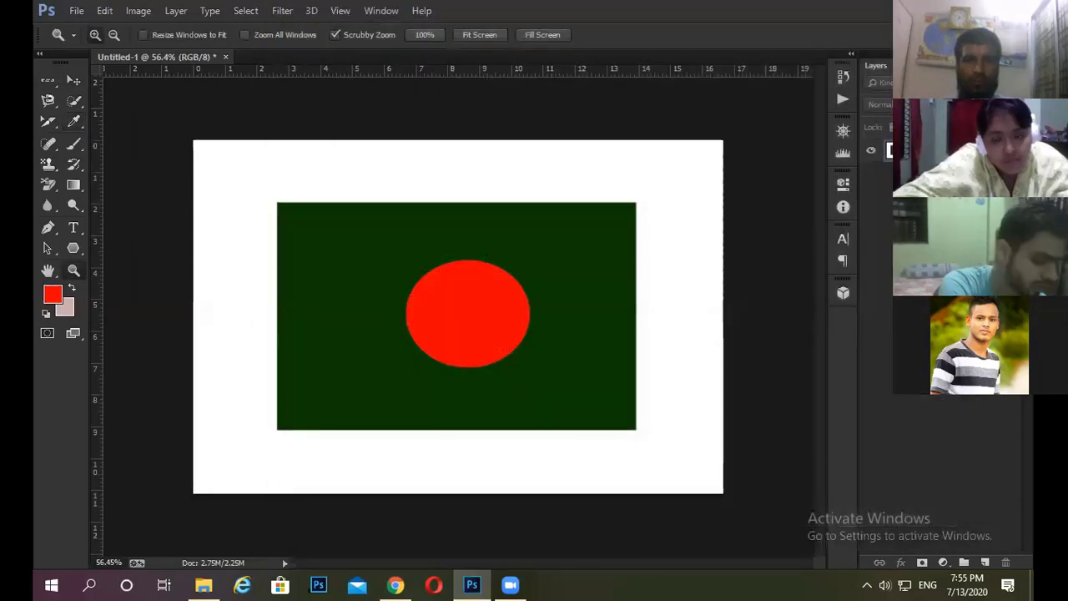
# - Compare the tools grouped with the shape tools and with the marquee tools, finishing on the Polygon Tool
pyautogui.click(65, 79)
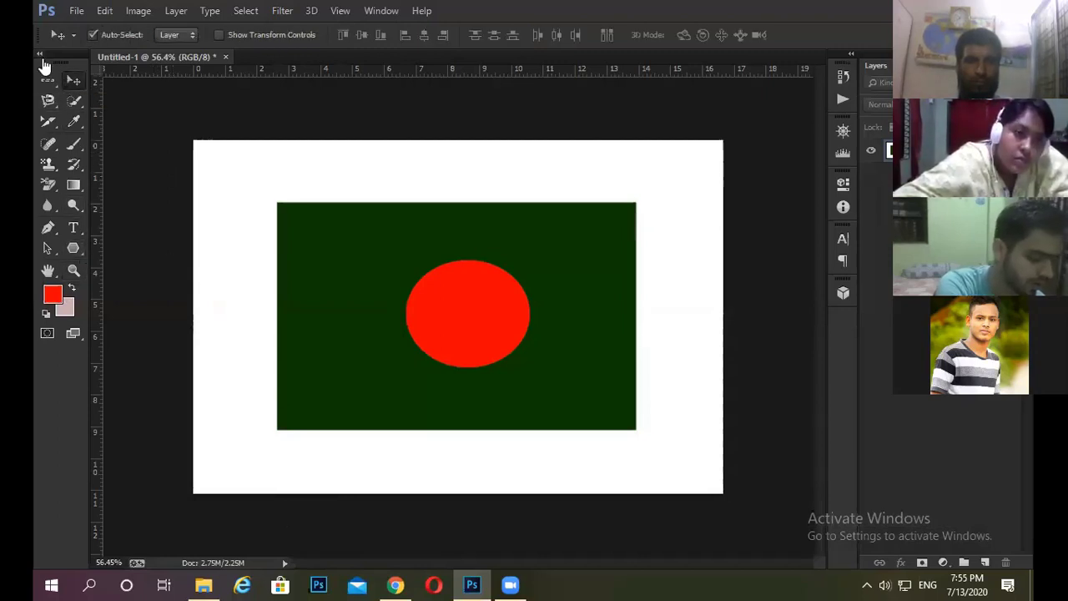
pyautogui.click(73, 248)
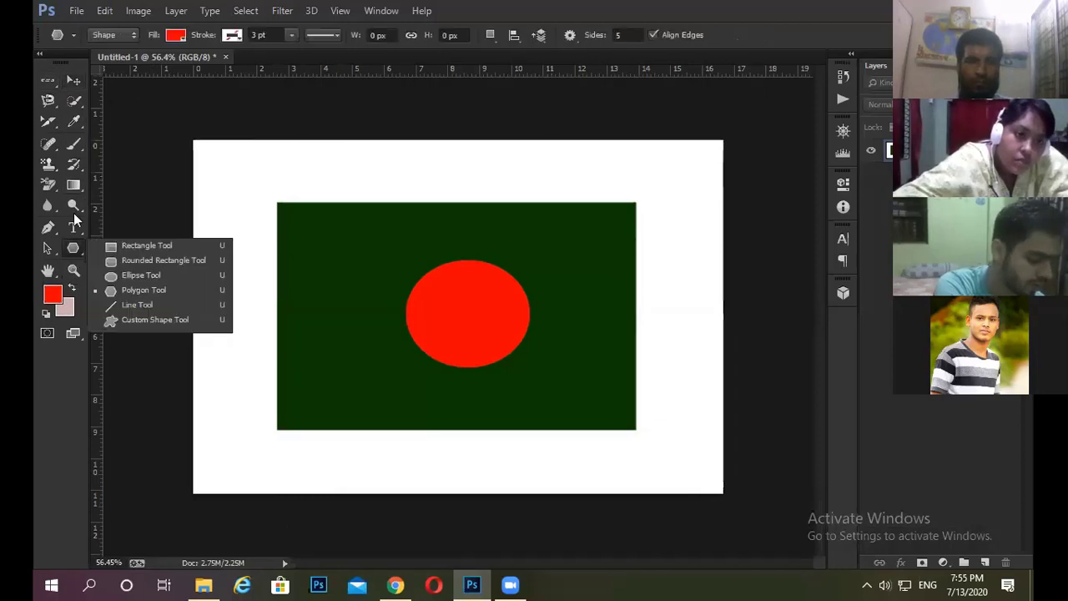
pyautogui.click(42, 80)
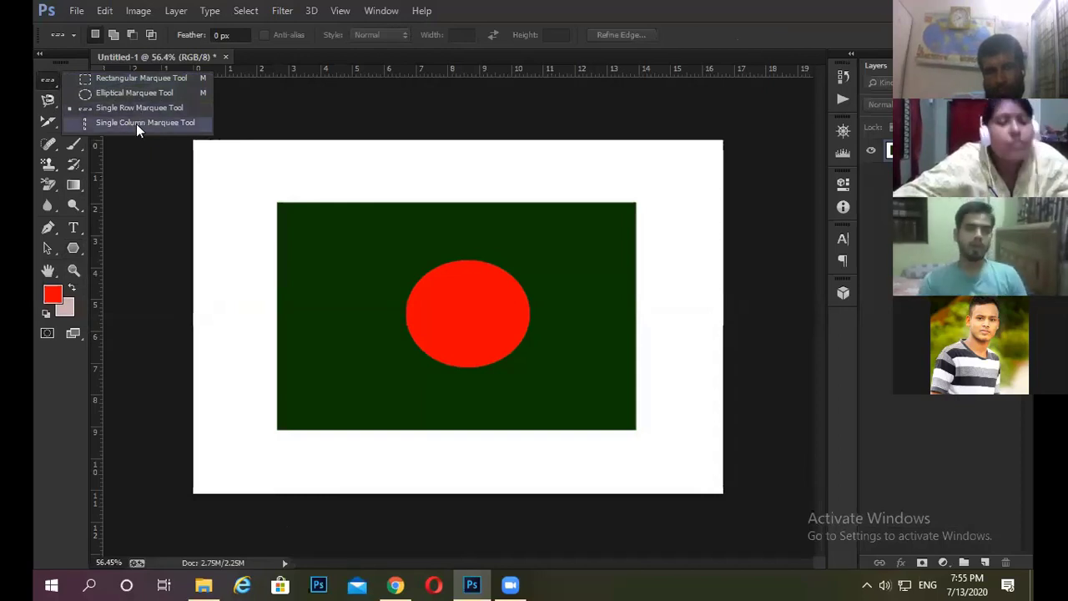
pyautogui.click(72, 247)
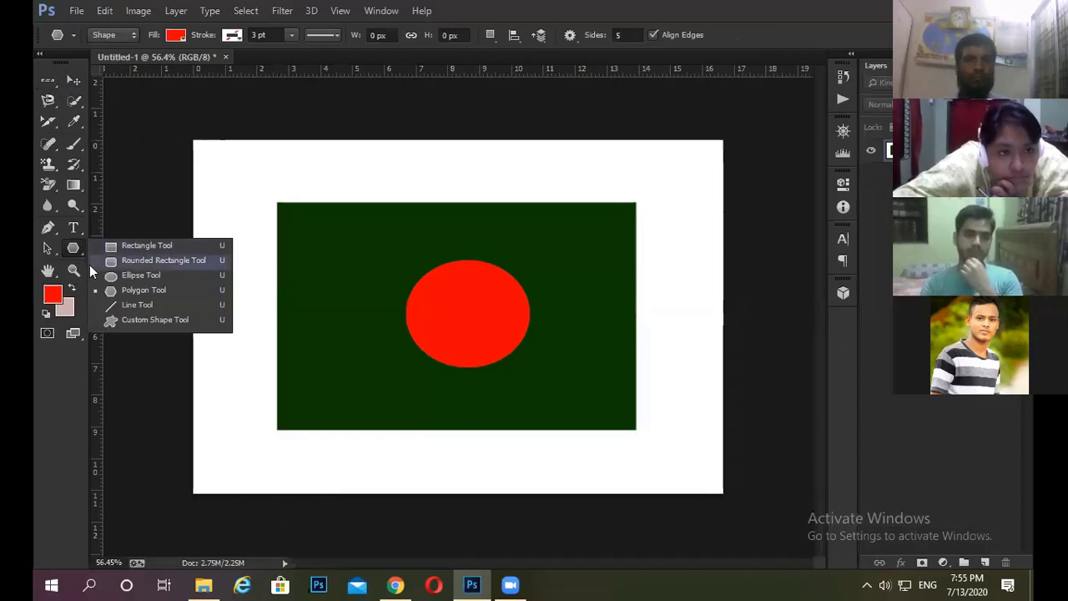
pyautogui.click(144, 291)
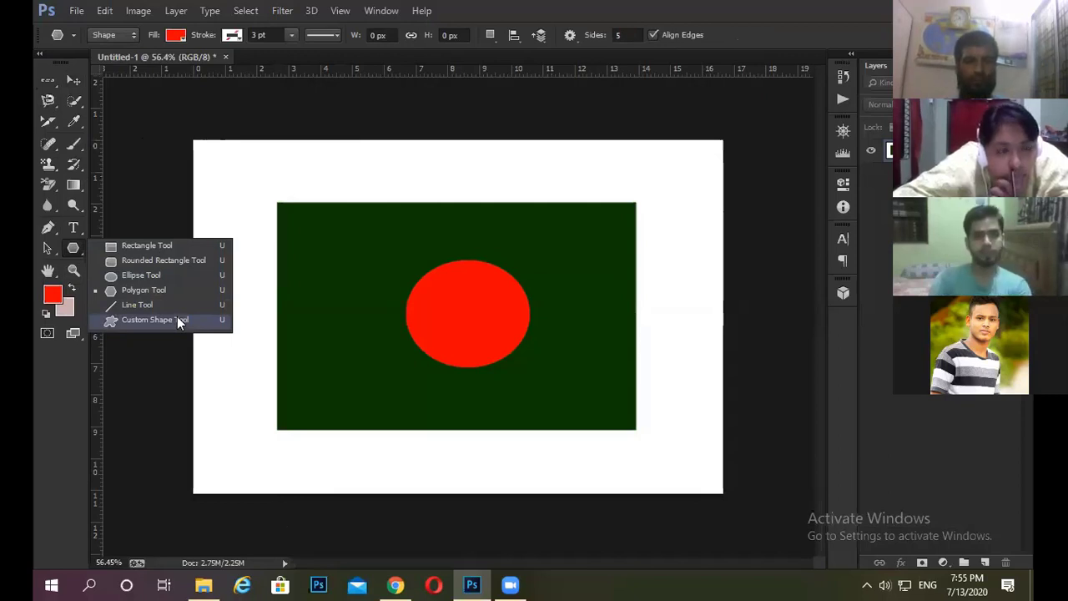
pyautogui.click(47, 80)
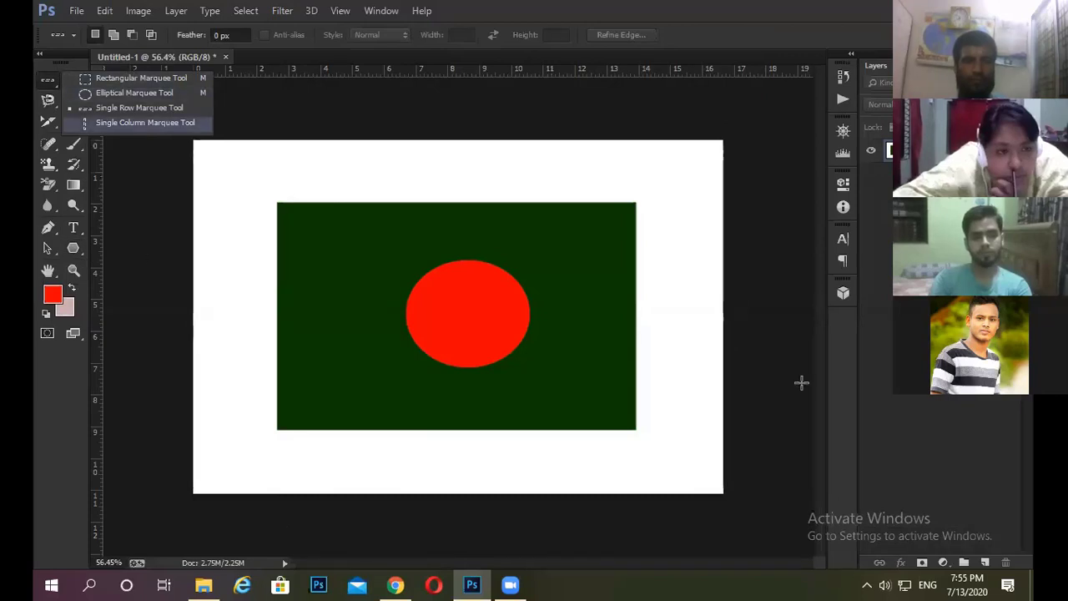
pyautogui.rightClick(73, 248)
pyautogui.click(167, 289)
# - Try to move the flag artwork on the Background layer with the Move tool
pyautogui.hotkey('ctrl', '0')
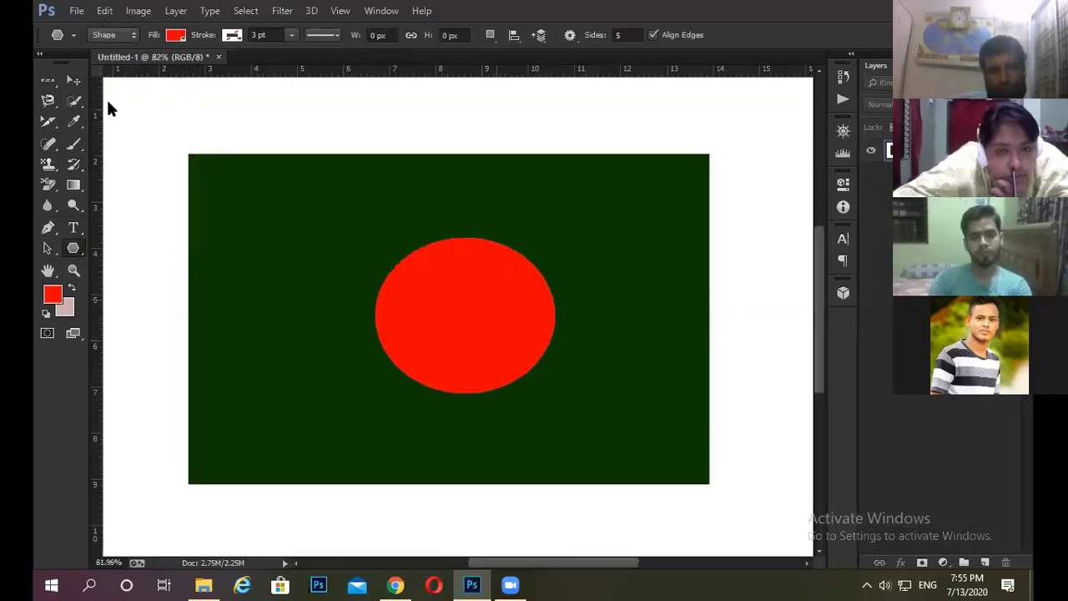
pyautogui.press('v')
pyautogui.moveTo(417, 351); pyautogui.dragTo(508, 234)
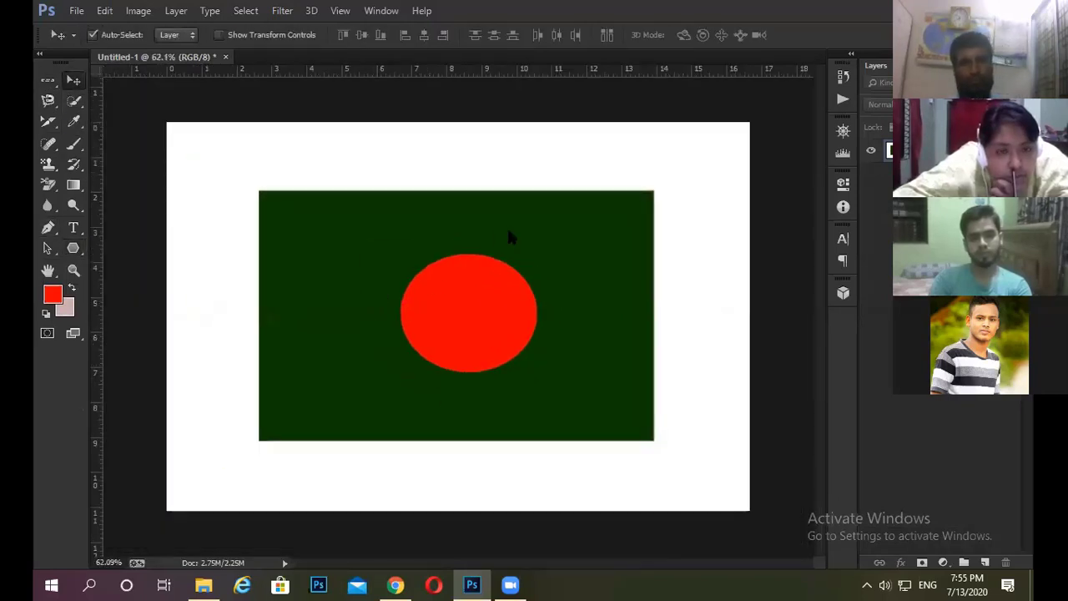
pyautogui.press('Return')
# - Convert the Background into a regular layer named Layer 0 and move its artwork around the canvas
pyautogui.doubleClick(886, 150)
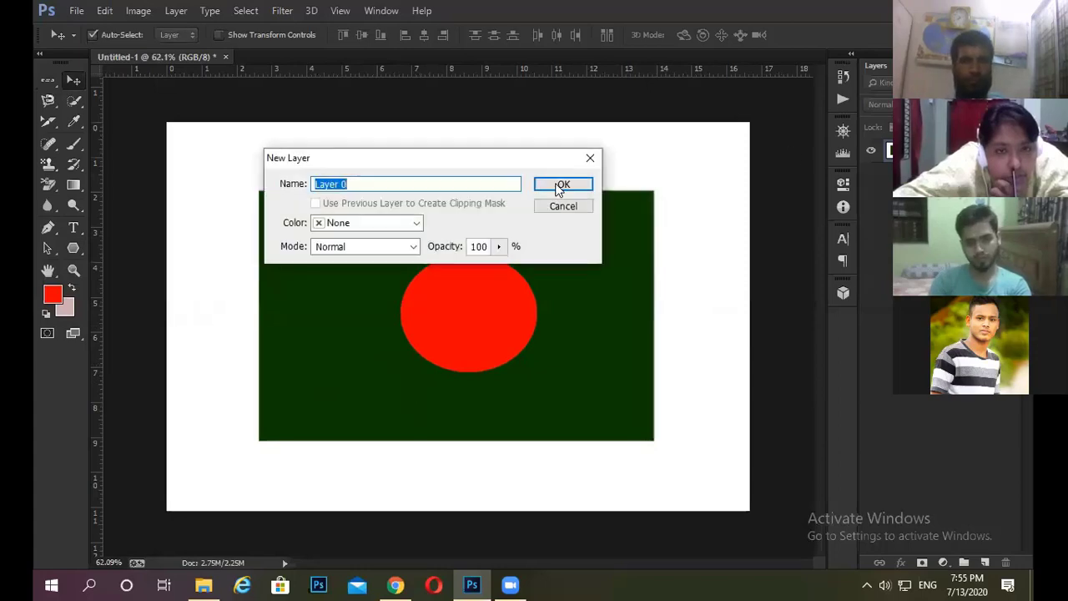
pyautogui.press('Return')
pyautogui.moveTo(550, 267); pyautogui.dragTo(442, 246)
pyautogui.moveTo(565, 217); pyautogui.dragTo(582, 204)
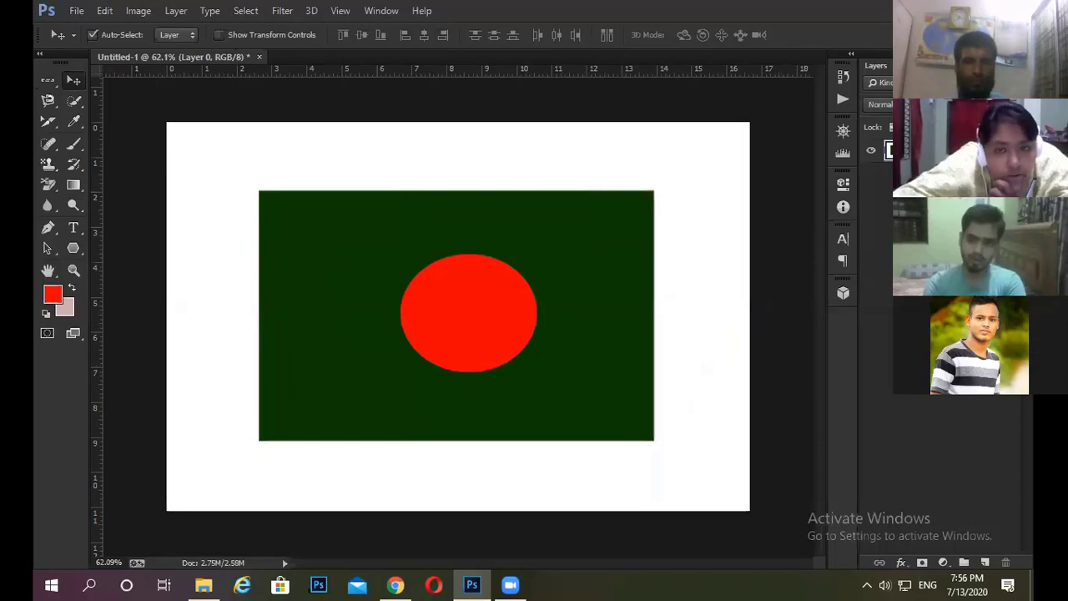
# - Try placing a five-sided polygon of 100 by 100 px on the red circle, undo it and return to the Move tool
pyautogui.press('u')
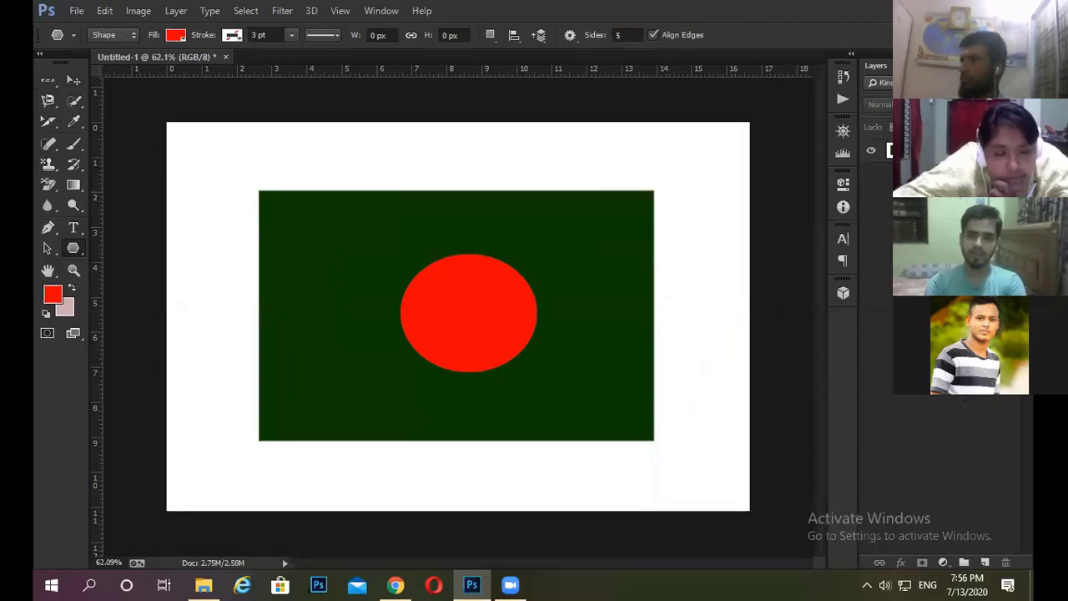
pyautogui.click(468, 275)
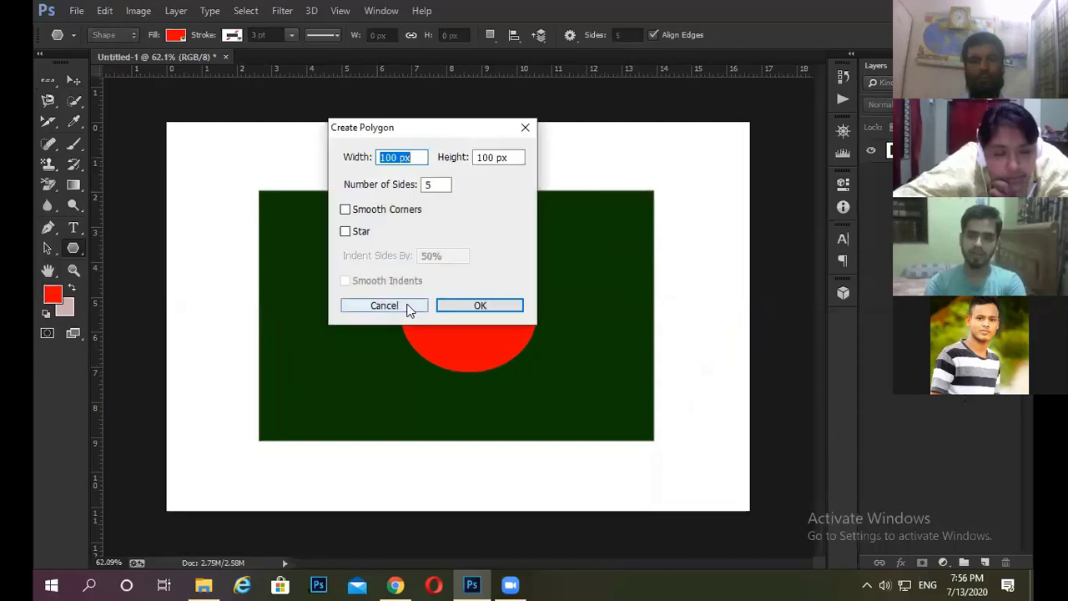
pyautogui.click(480, 306)
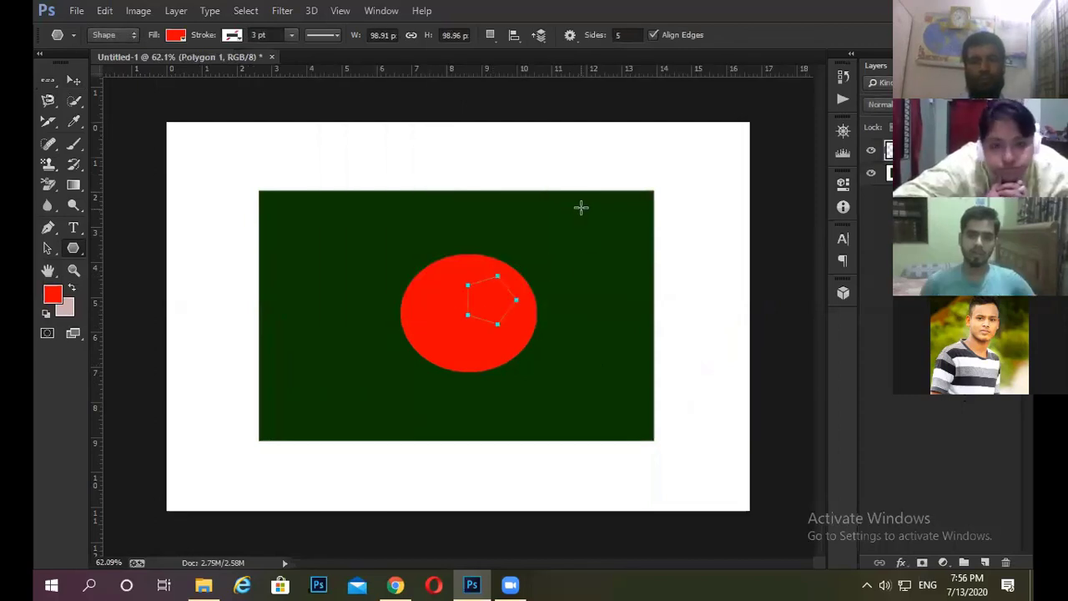
pyautogui.hotkey('ctrl', 'z')
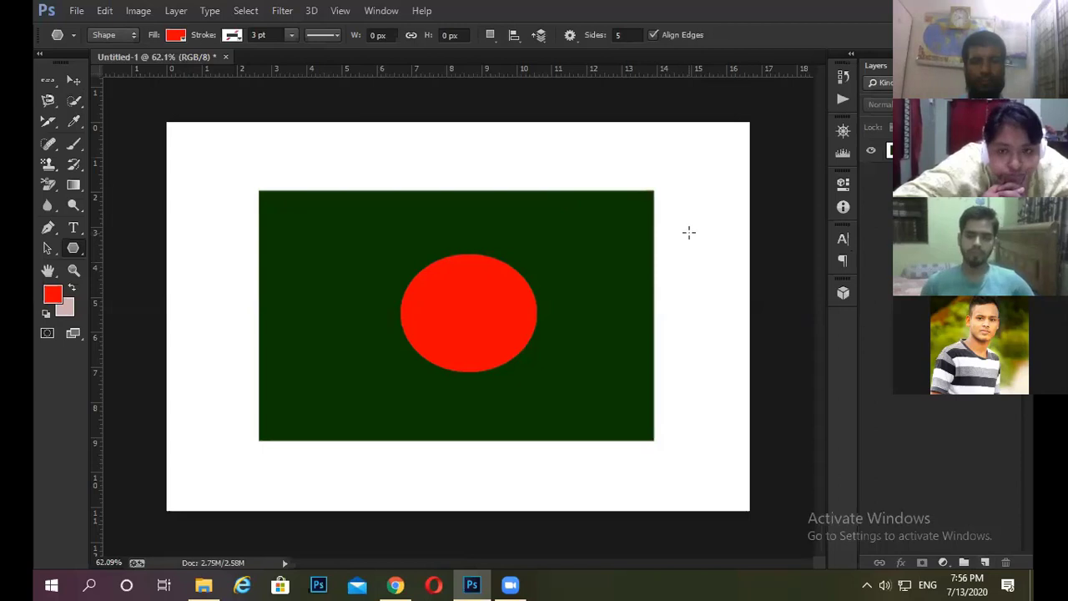
pyautogui.click(69, 80)
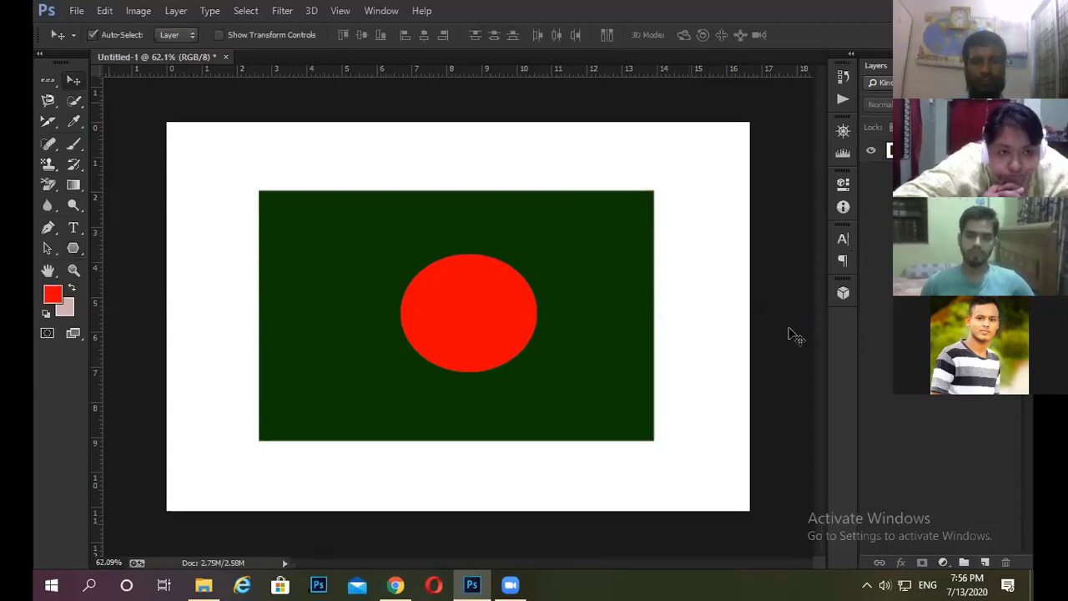
# - Add a new empty layer and delete Layer 0 containing the old flag artwork
pyautogui.click(493, 263)
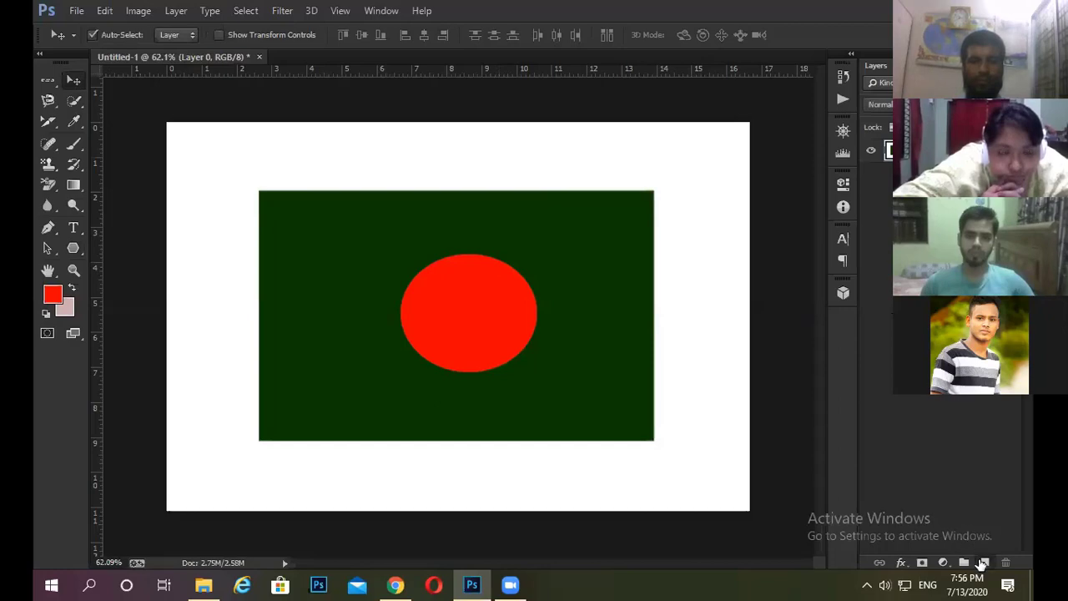
pyautogui.click(983, 563)
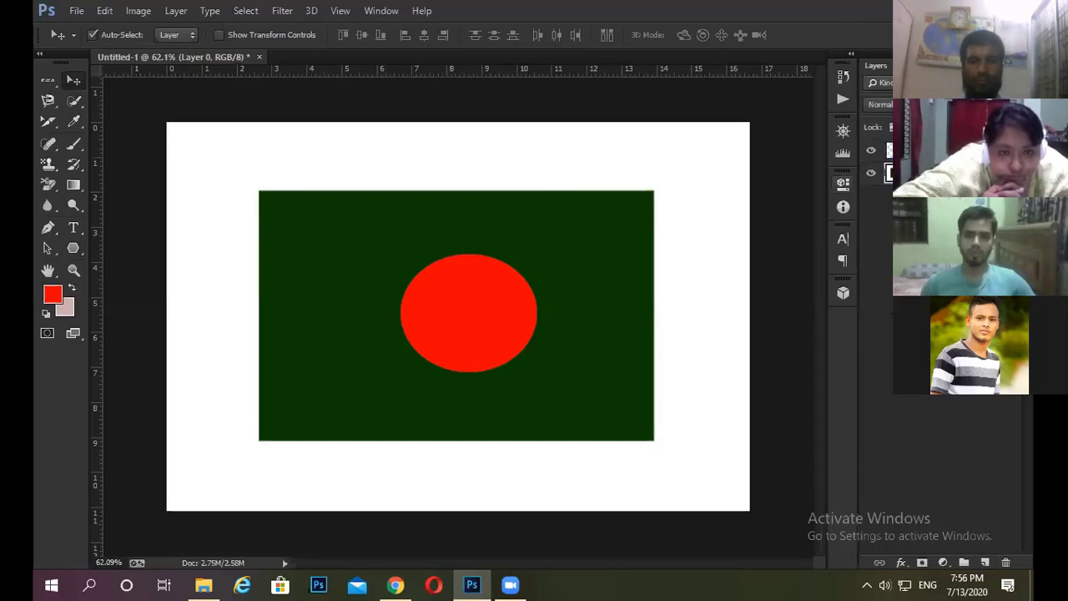
pyautogui.press('Delete')
# - Set the background color to white (ffffff) and fill the empty layer with it
pyautogui.click(64, 308)
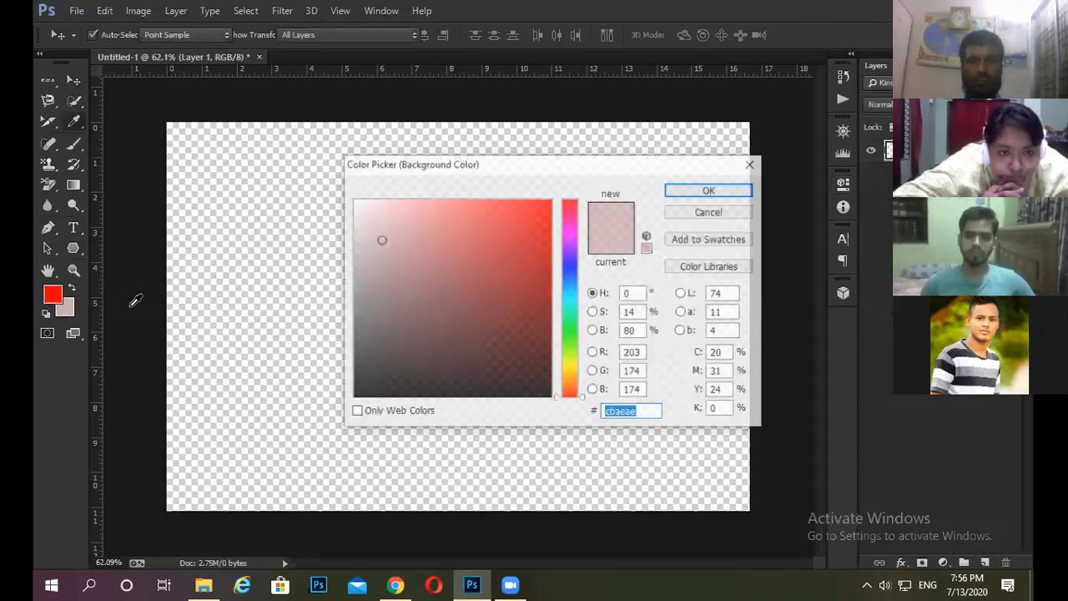
pyautogui.click(334, 171)
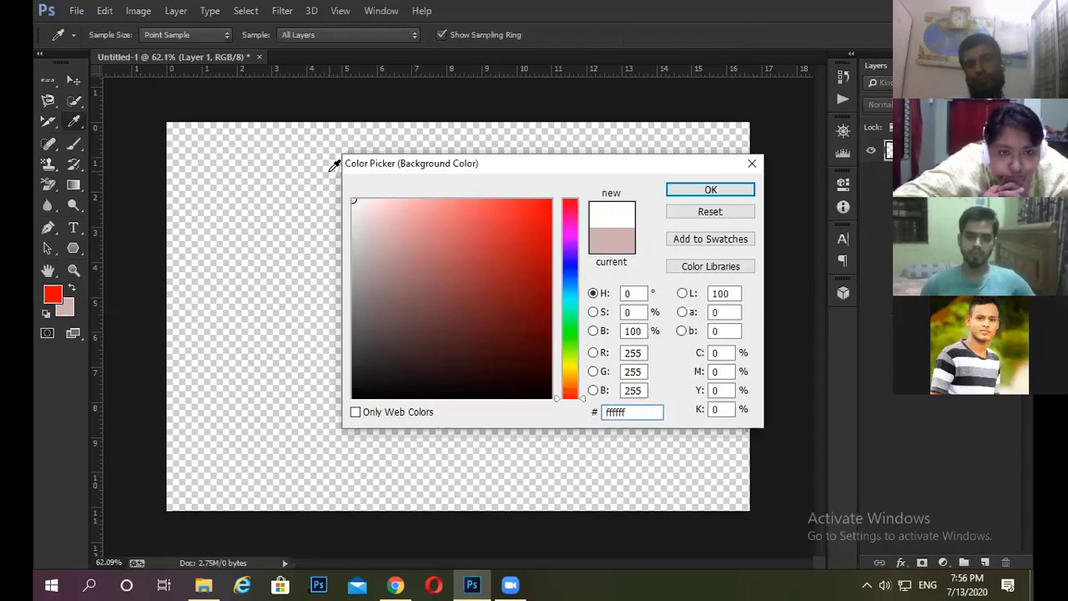
pyautogui.click(707, 191)
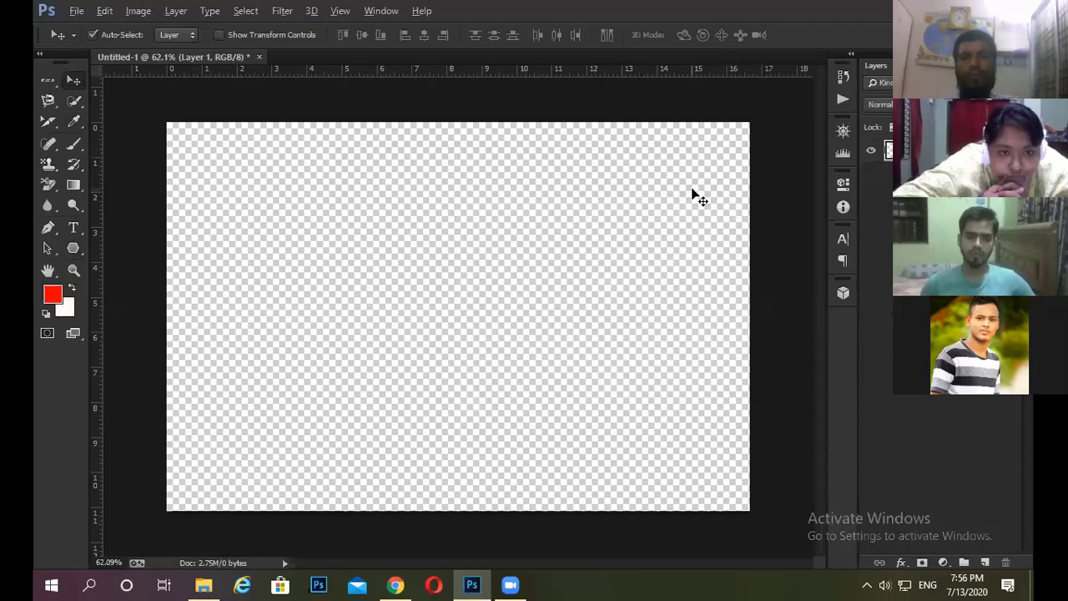
pyautogui.hotkey('alt', 'BackSpace')
pyautogui.hotkey('ctrl', 'BackSpace')
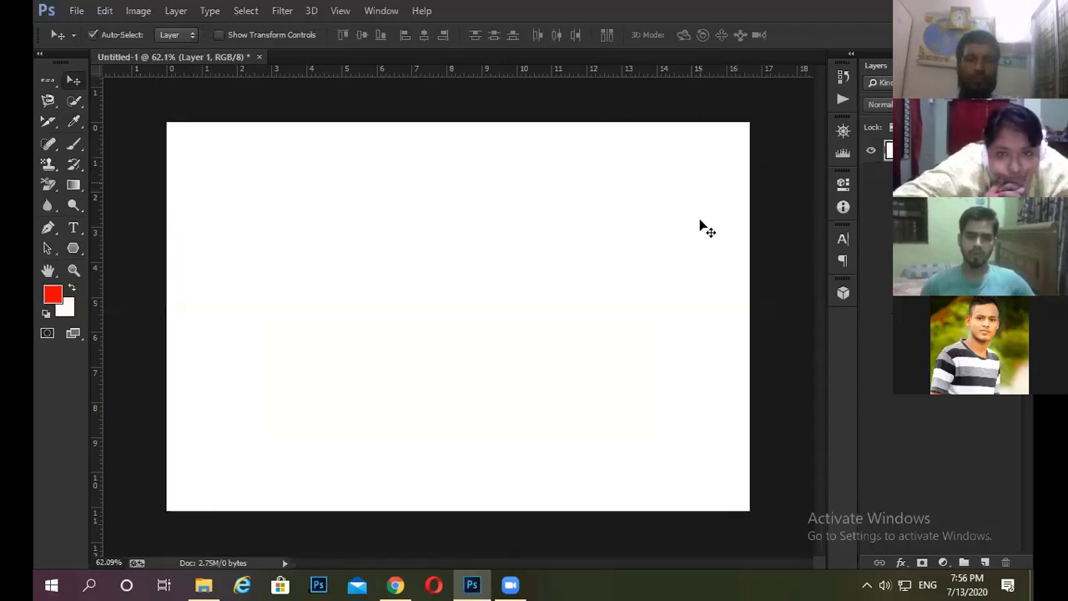
pyautogui.hotkey('ctrl', 'e')
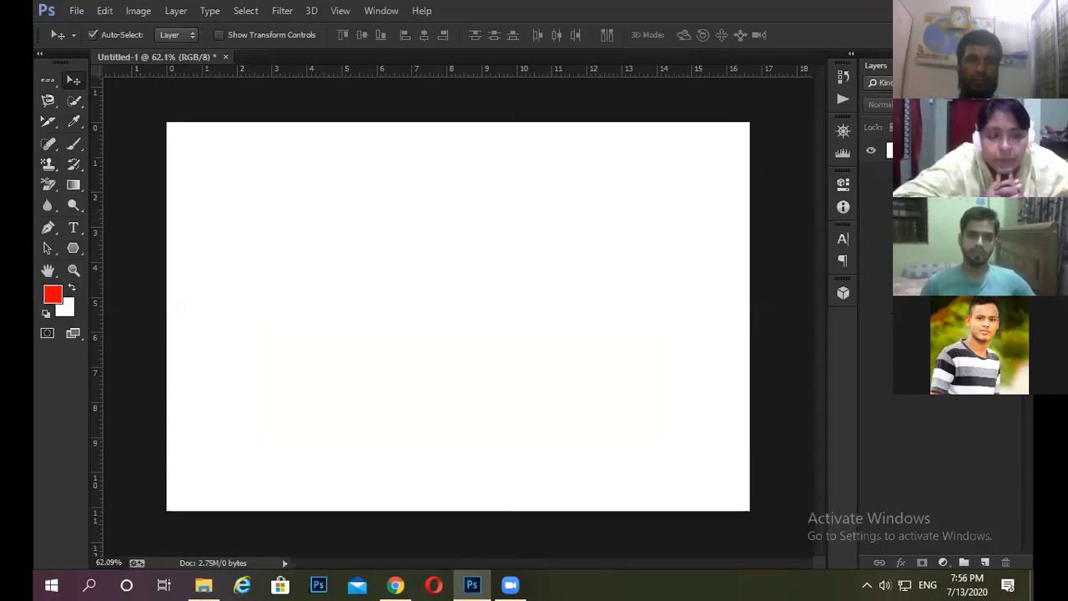
# - Add another new layer and make a rectangular marquee selection around the middle of the white canvas
pyautogui.rightClick(47, 80)
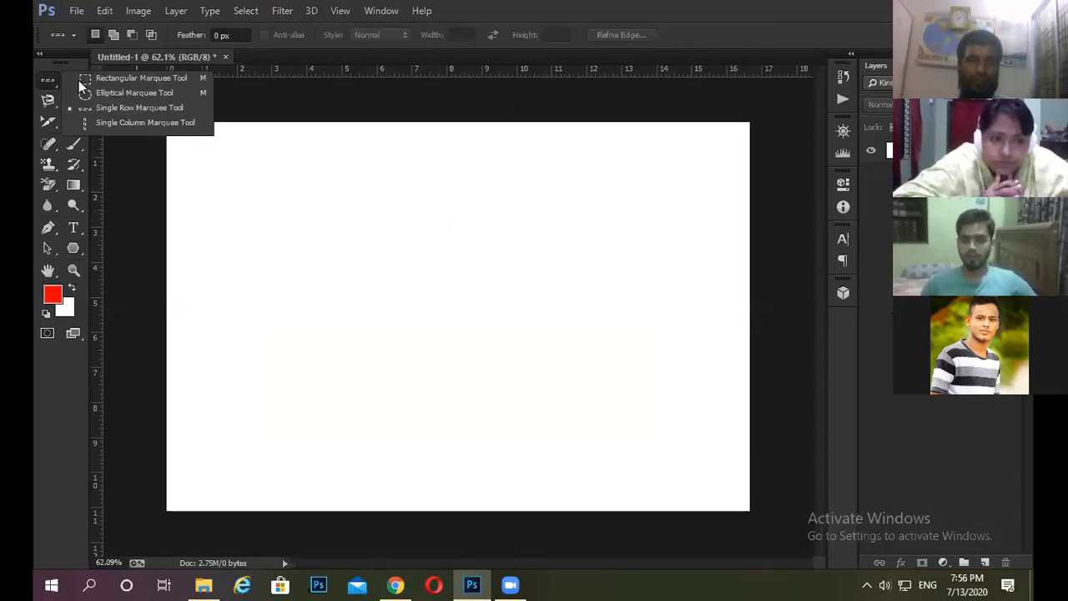
pyautogui.click(86, 78)
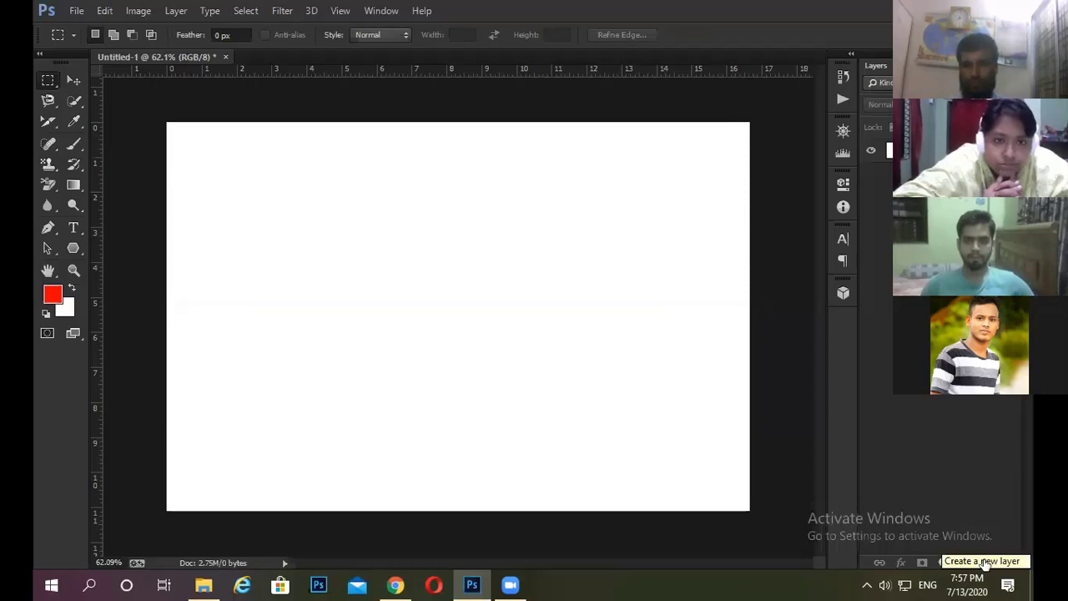
pyautogui.click(984, 562)
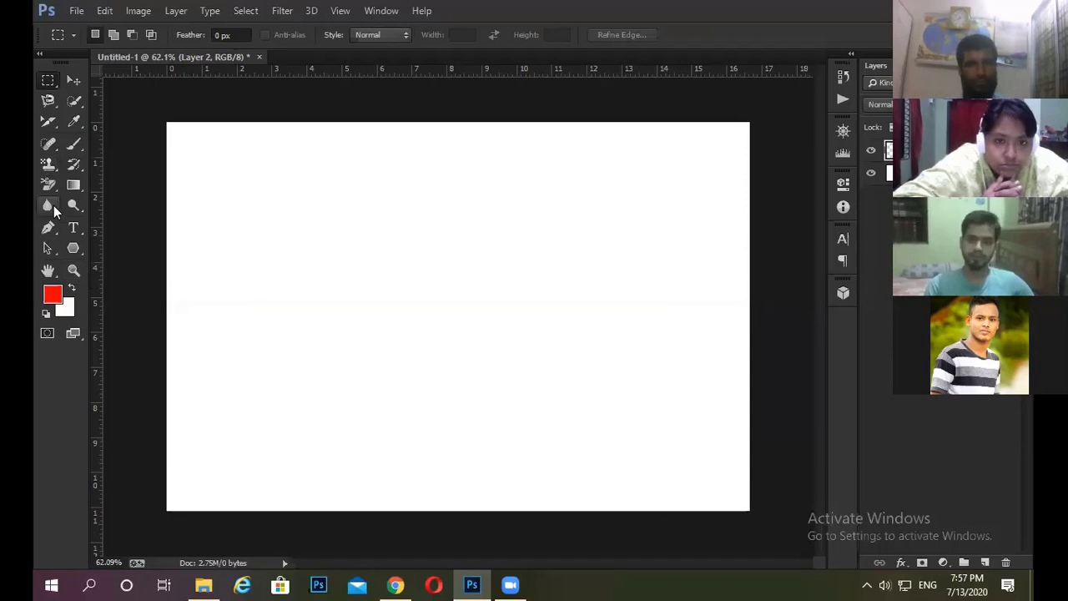
pyautogui.rightClick(48, 81)
pyautogui.click(107, 77)
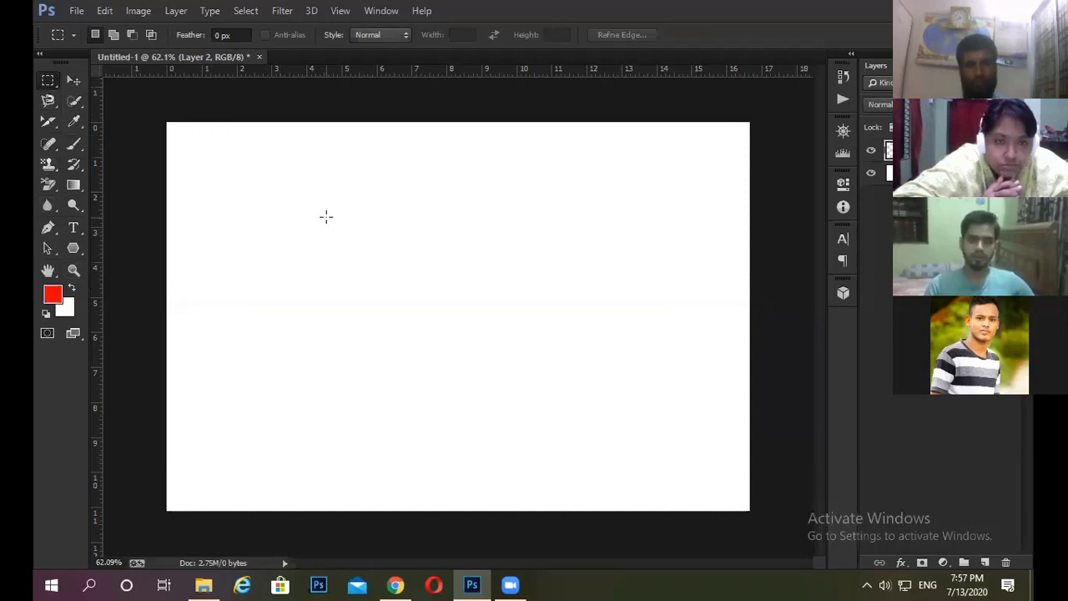
pyautogui.moveTo(325, 217); pyautogui.dragTo(597, 413)
# - Set the background color to dark green, fill the rectangular selection with it and deselect
pyautogui.click(64, 307)
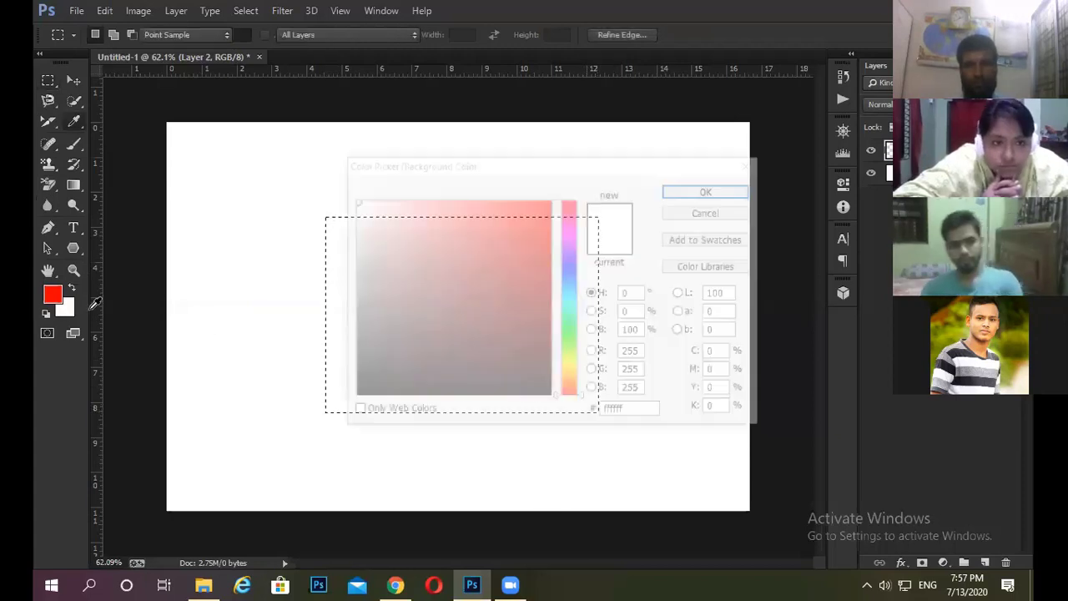
pyautogui.click(571, 322)
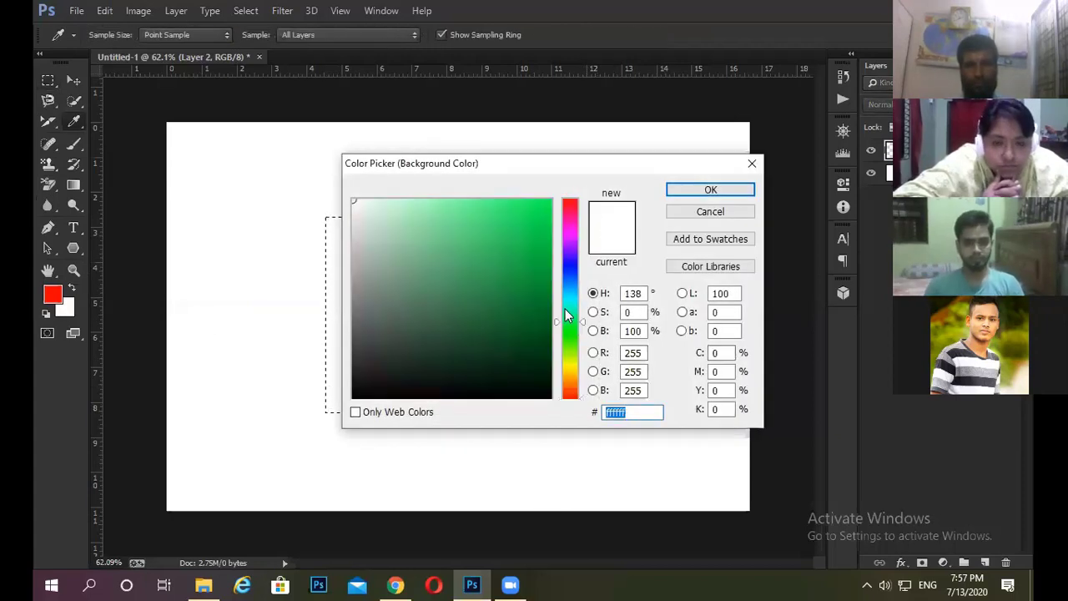
pyautogui.moveTo(525, 323); pyautogui.dragTo(547, 325)
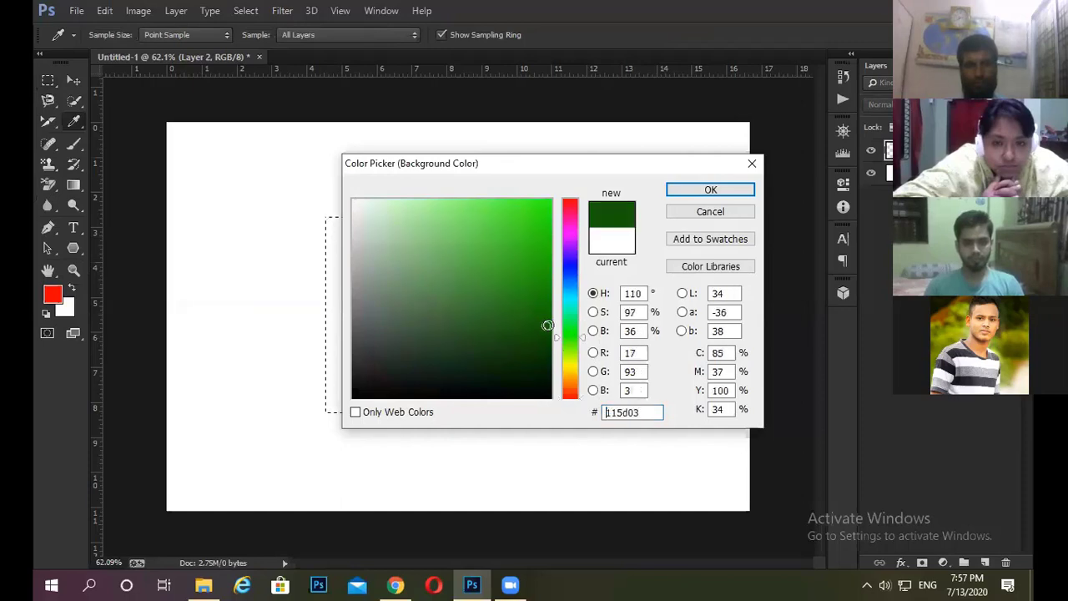
pyautogui.click(710, 190)
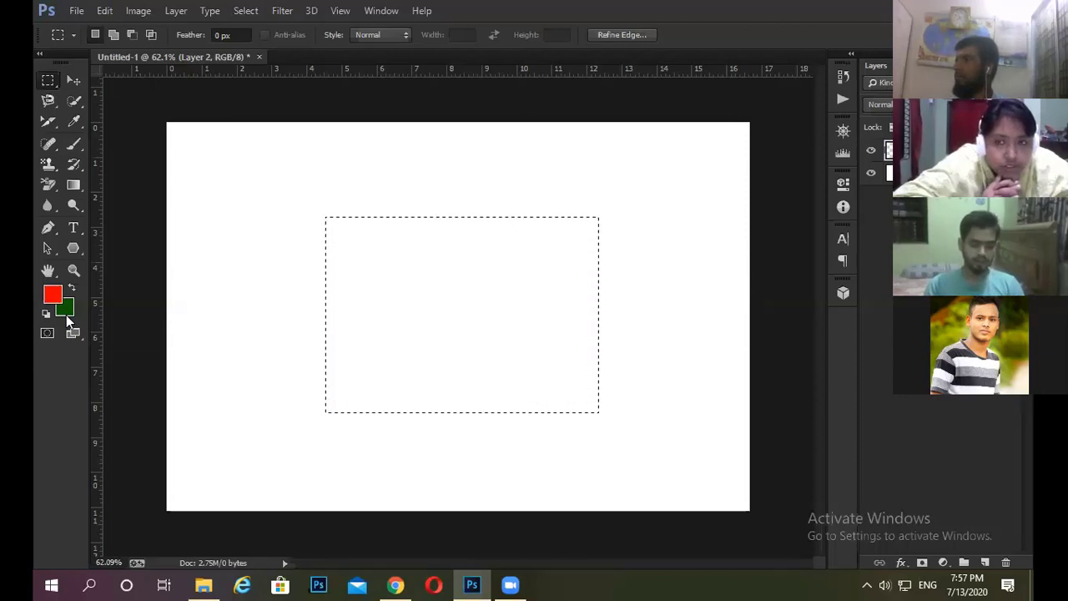
pyautogui.hotkey('ctrl', 'BackSpace')
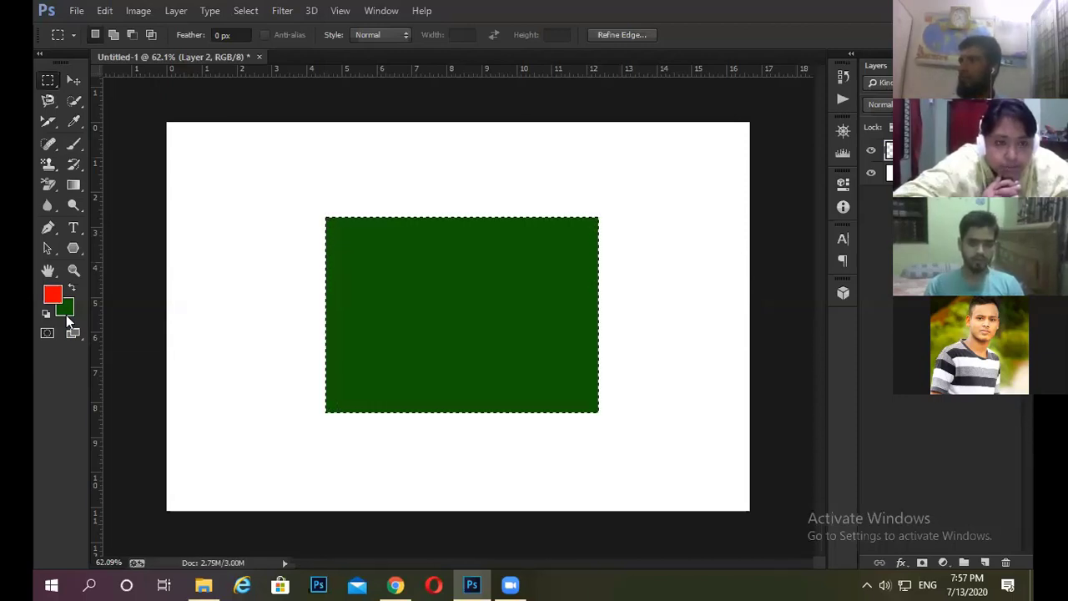
pyautogui.hotkey('ctrl', 'd')
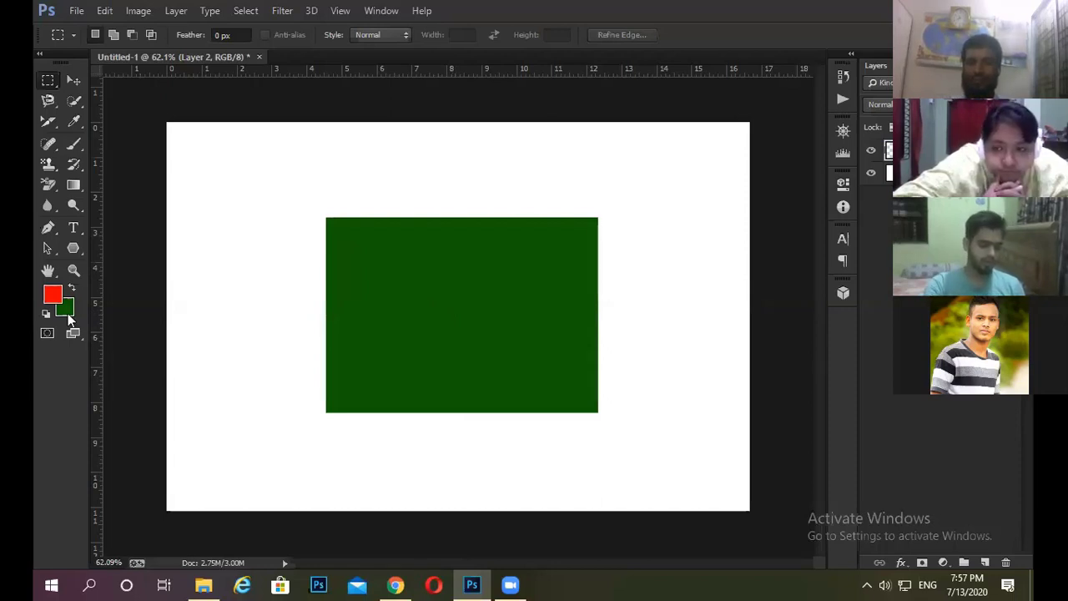
# - Make an elliptical marquee selection in the middle of the green rectangle
pyautogui.rightClick(48, 82)
pyautogui.click(86, 94)
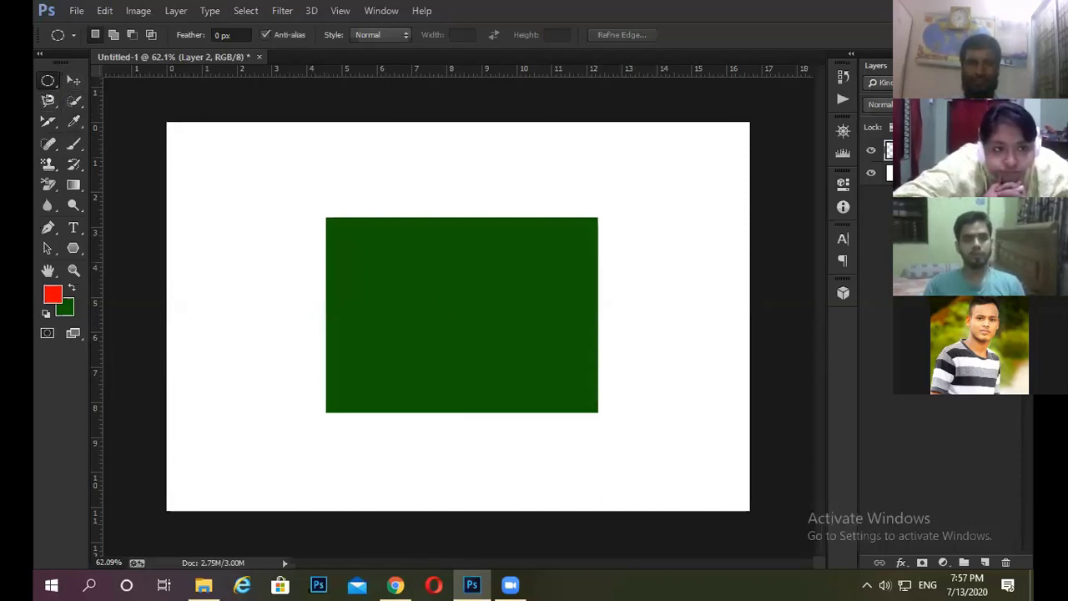
pyautogui.moveTo(413, 270); pyautogui.dragTo(518, 352)
# - Fill the ellipse with red on the rectangle's own layer, deselect, and move the combined artwork around the canvas
pyautogui.hotkey('alt', 'BackSpace')
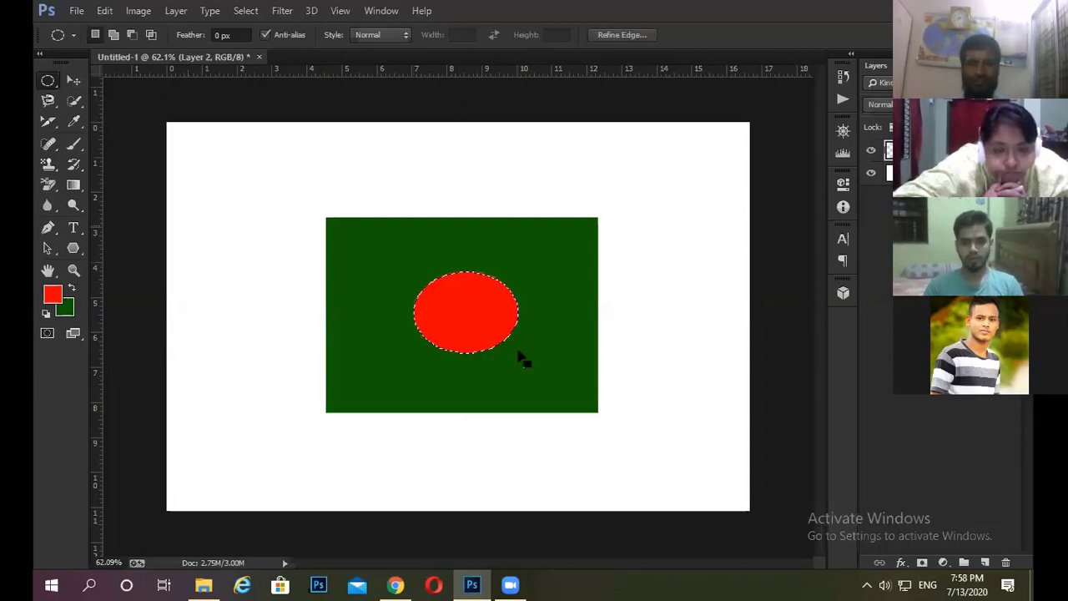
pyautogui.click(496, 227)
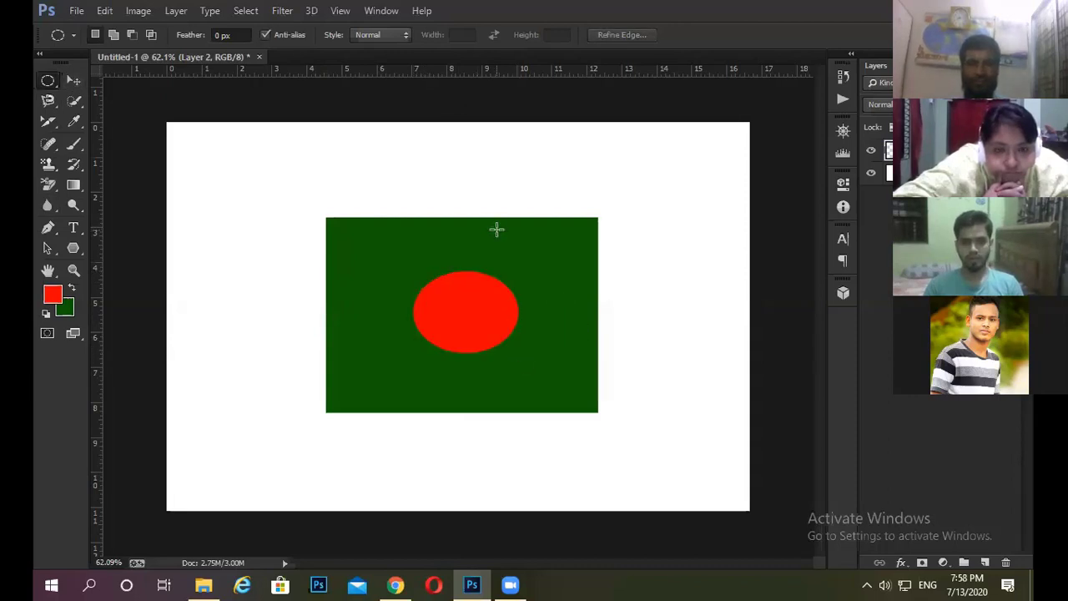
pyautogui.click(73, 80)
pyautogui.moveTo(484, 338); pyautogui.dragTo(461, 301)
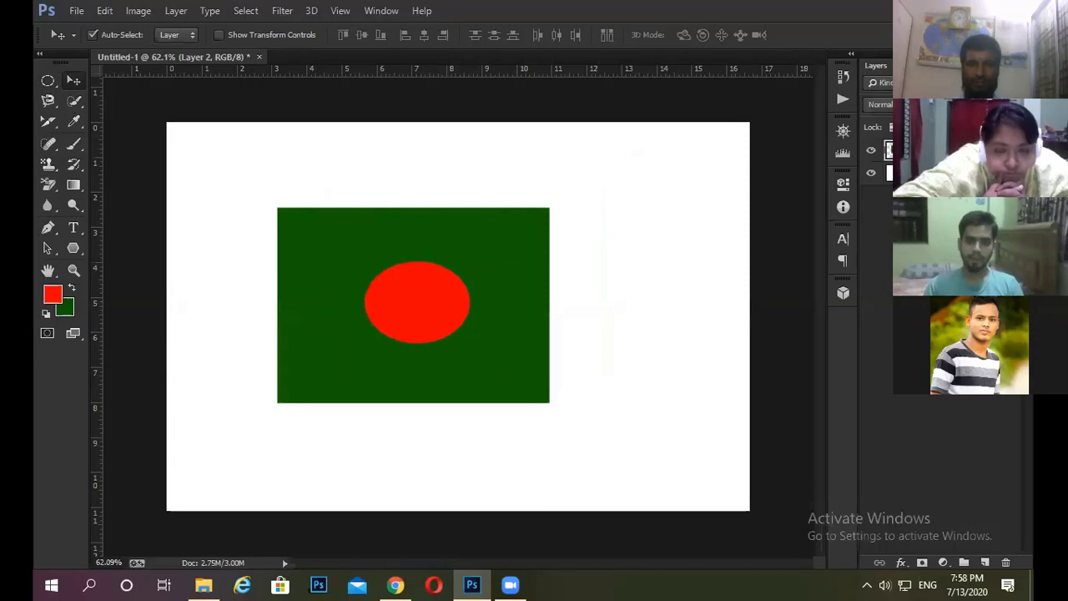
pyautogui.moveTo(426, 280); pyautogui.dragTo(458, 271)
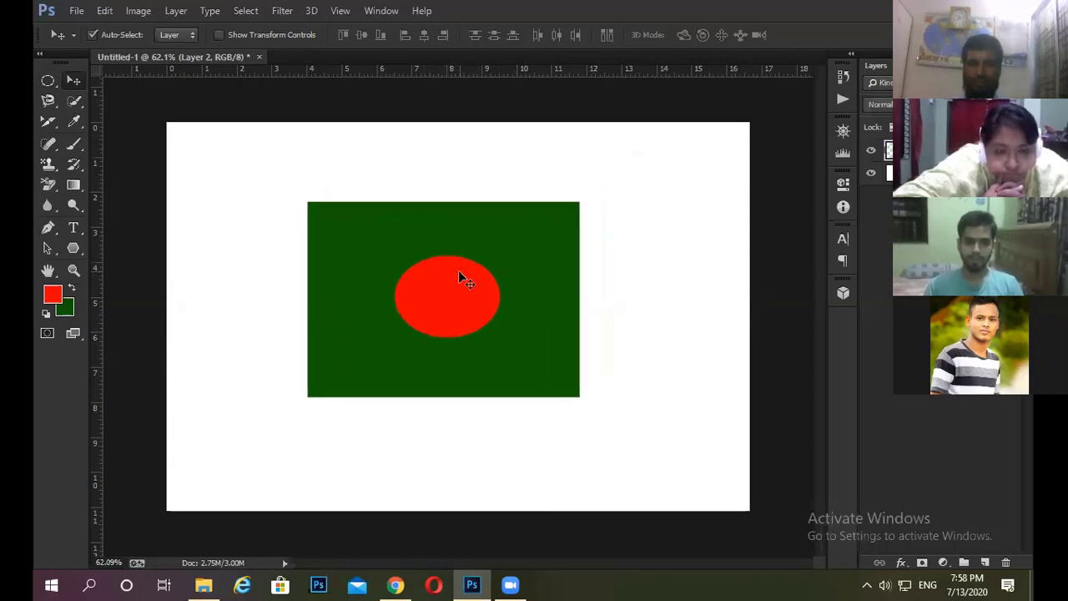
# - Undo the moves, the deselection and the red fill, going back to the unfilled elliptical selection
pyautogui.hotkey('ctrl', 'z')
pyautogui.hotkey('ctrl', 'z')
pyautogui.hotkey('ctrl', 'z')
pyautogui.hotkey('ctrl', 'alt', 'z')
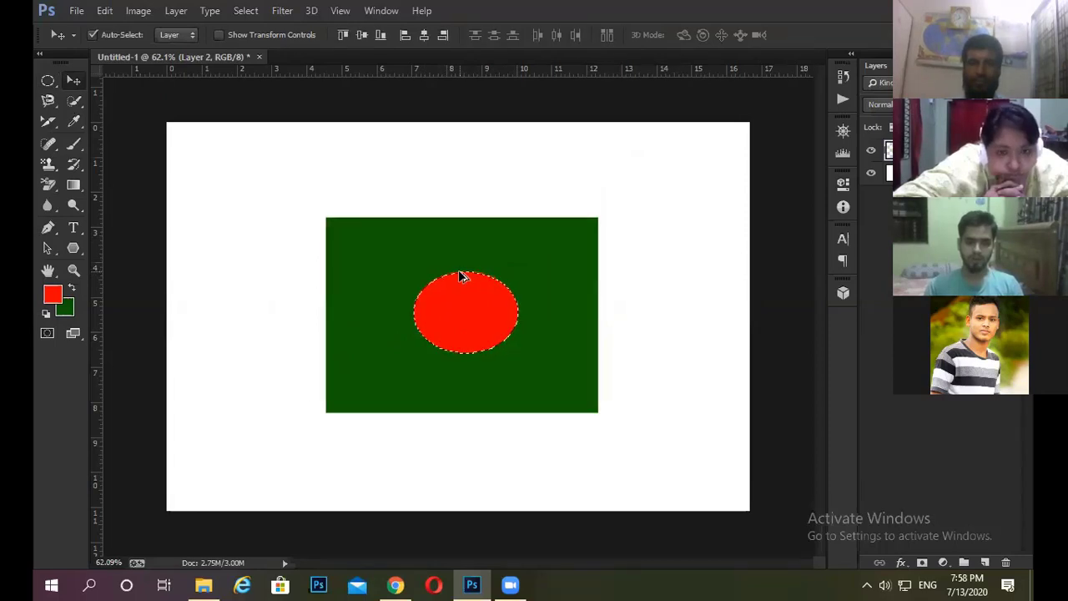
pyautogui.hotkey('ctrl', 'alt', 'z')
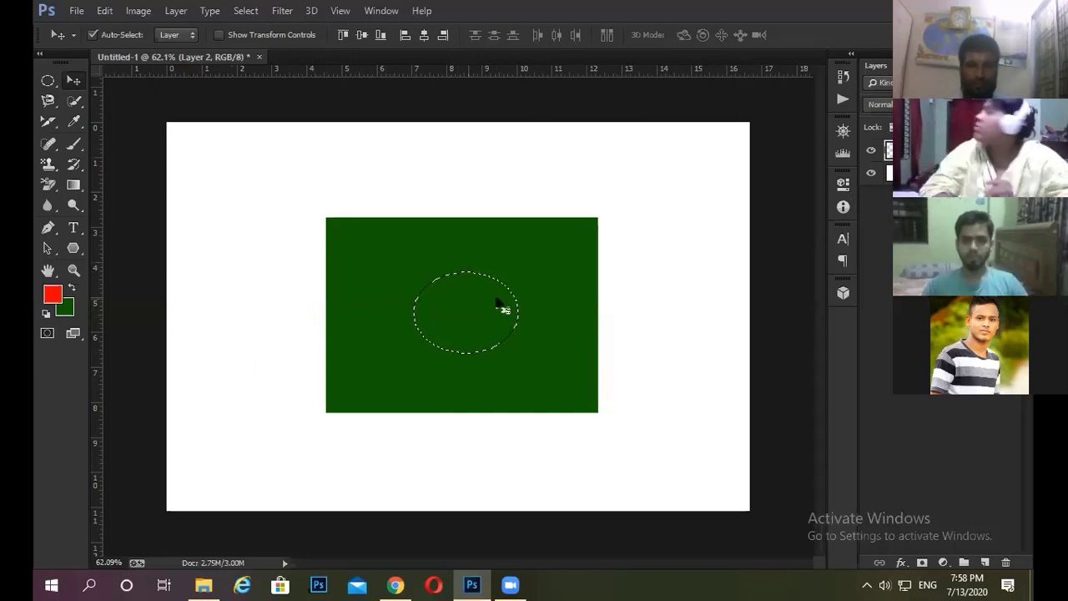
# - Add a separate layer for the circle, fill the elliptical selection with the red foreground color and deselect
pyautogui.click(985, 563)
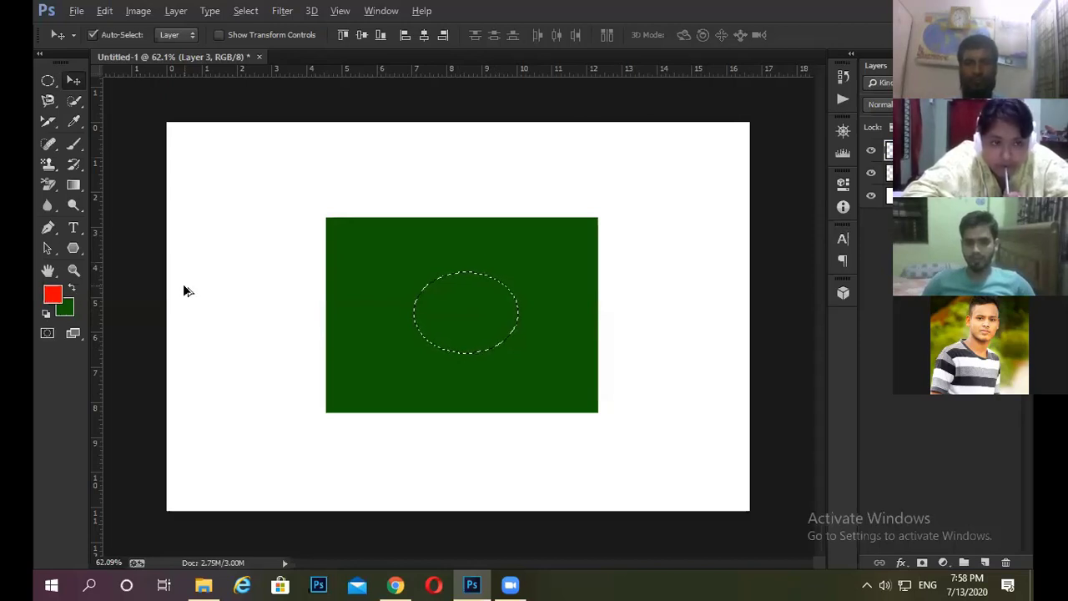
pyautogui.hotkey('alt', 'BackSpace')
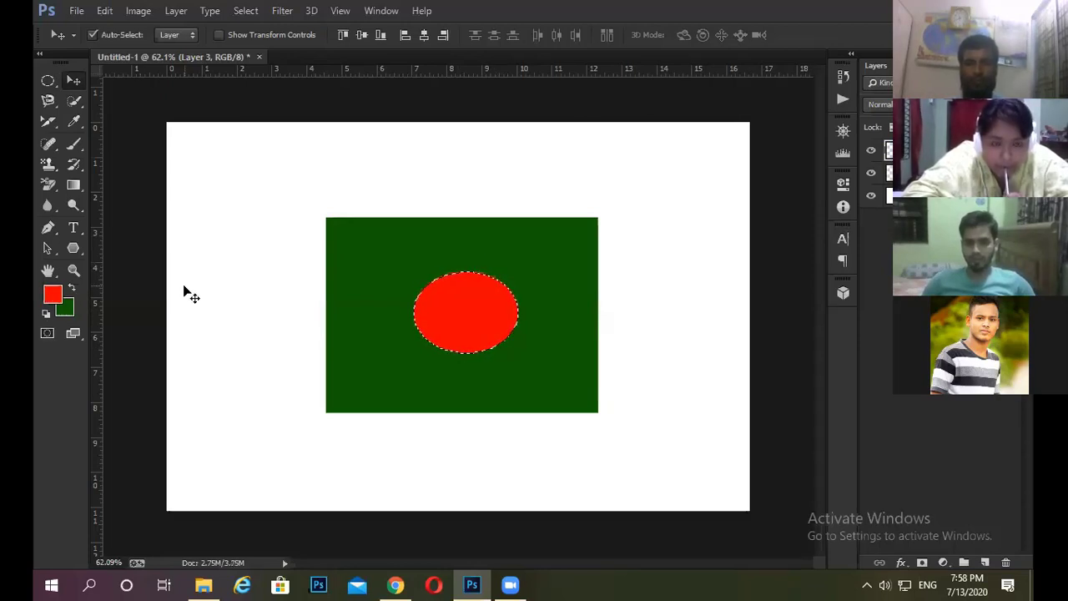
pyautogui.hotkey('ctrl', 'd')
pyautogui.click(492, 444)
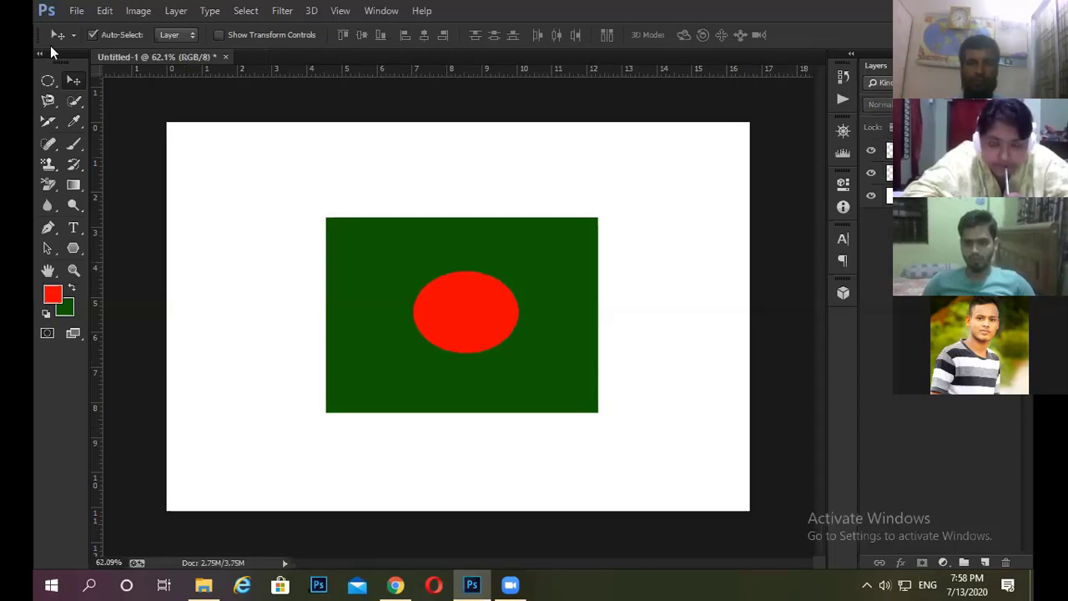
# - Move the red circle and the green rectangle independently, leaving the circle slightly left of the rectangle's center
pyautogui.moveTo(496, 317); pyautogui.dragTo(539, 308)
pyautogui.moveTo(588, 368); pyautogui.dragTo(571, 346)
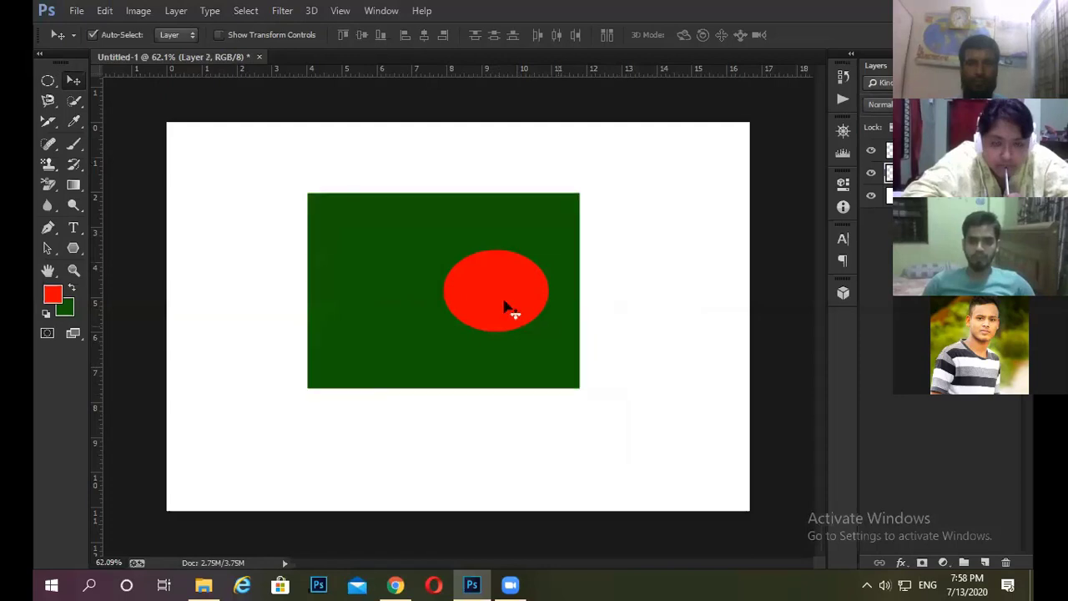
pyautogui.moveTo(508, 305); pyautogui.dragTo(570, 310)
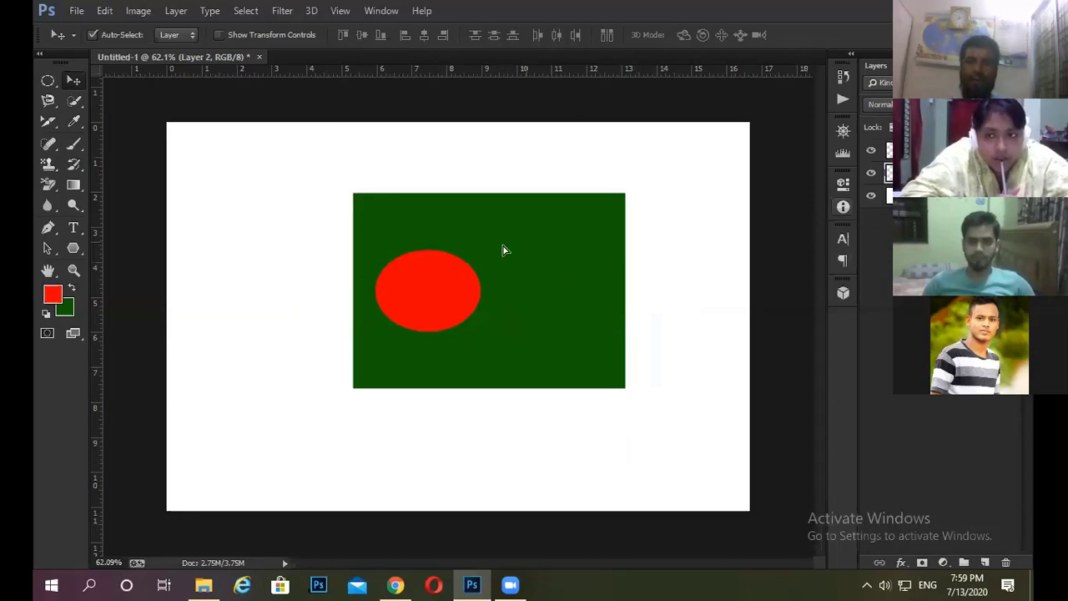
pyautogui.moveTo(501, 245); pyautogui.dragTo(490, 244)
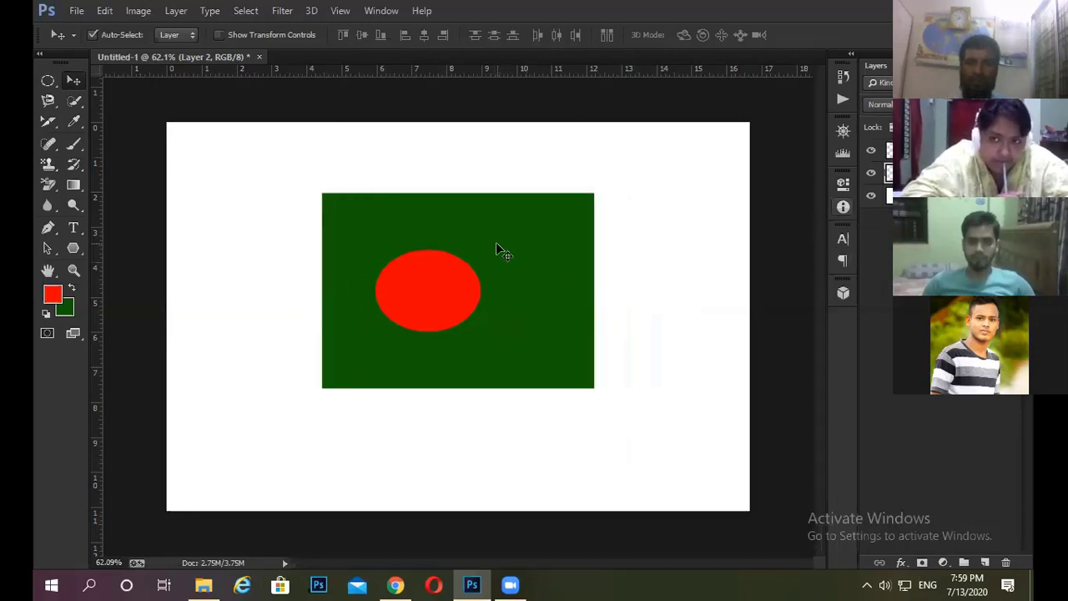
pyautogui.moveTo(554, 258); pyautogui.dragTo(541, 272)
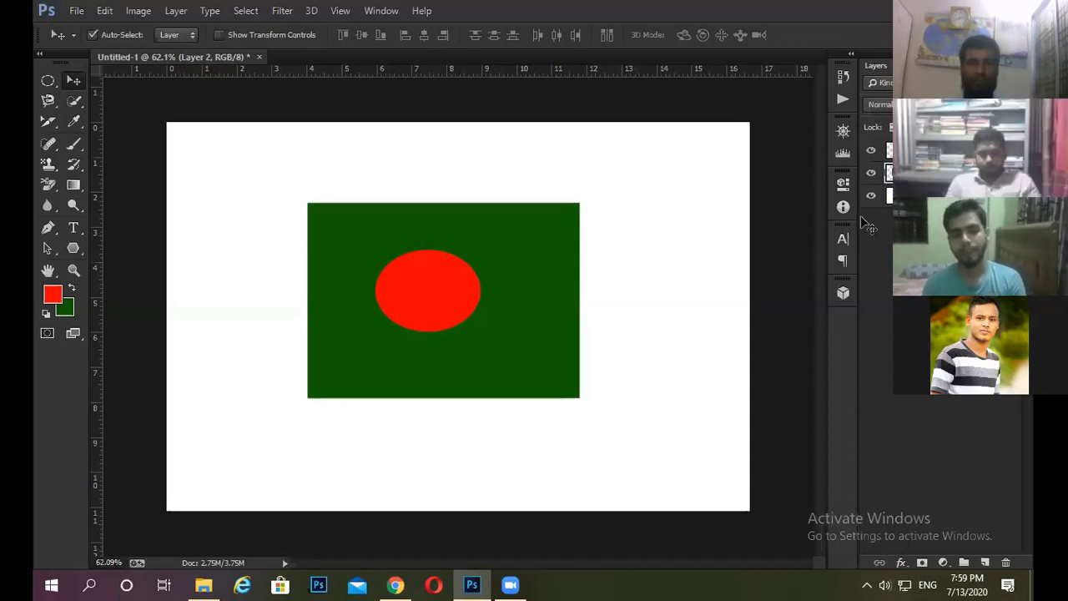
# - Select the layers together with a Move tool selection box across the canvas, then select only the green rectangle's layer
pyautogui.click(50, 80)
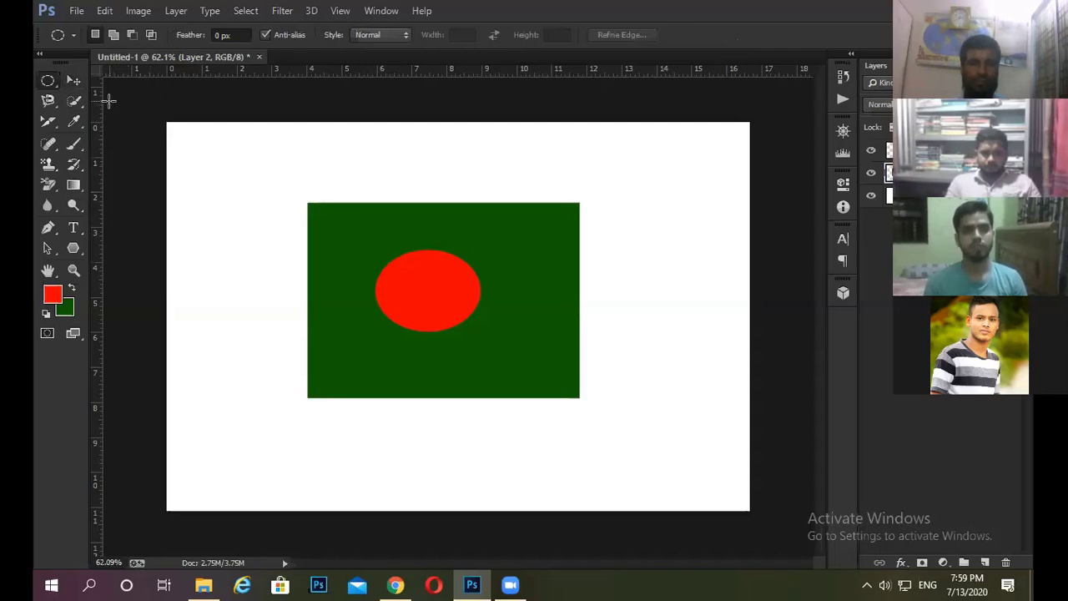
pyautogui.click(70, 83)
pyautogui.moveTo(154, 124); pyautogui.dragTo(745, 511)
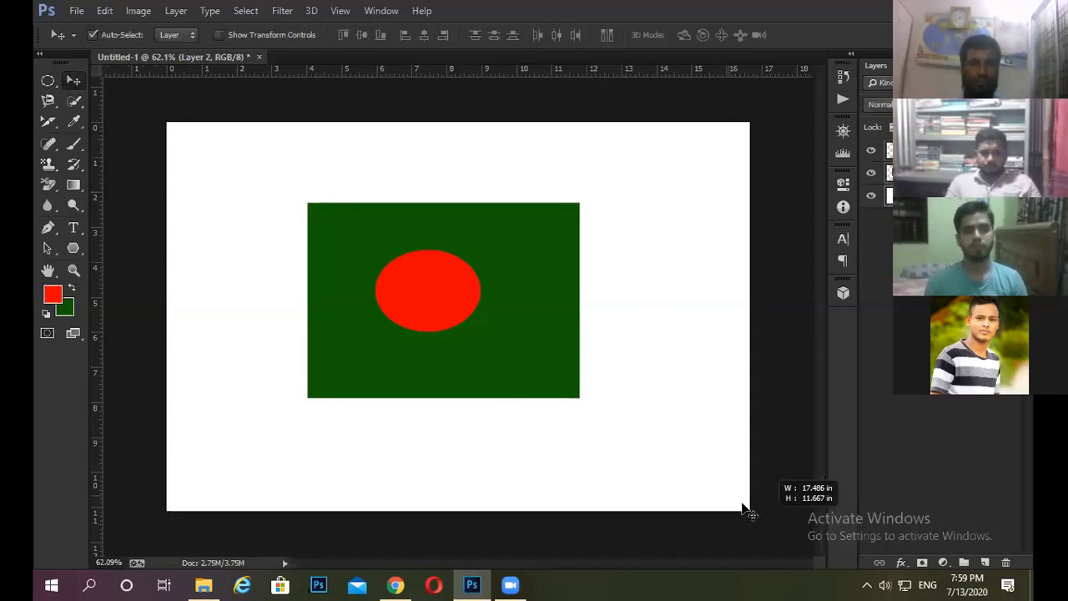
pyautogui.moveTo(790, 542); pyautogui.dragTo(784, 534)
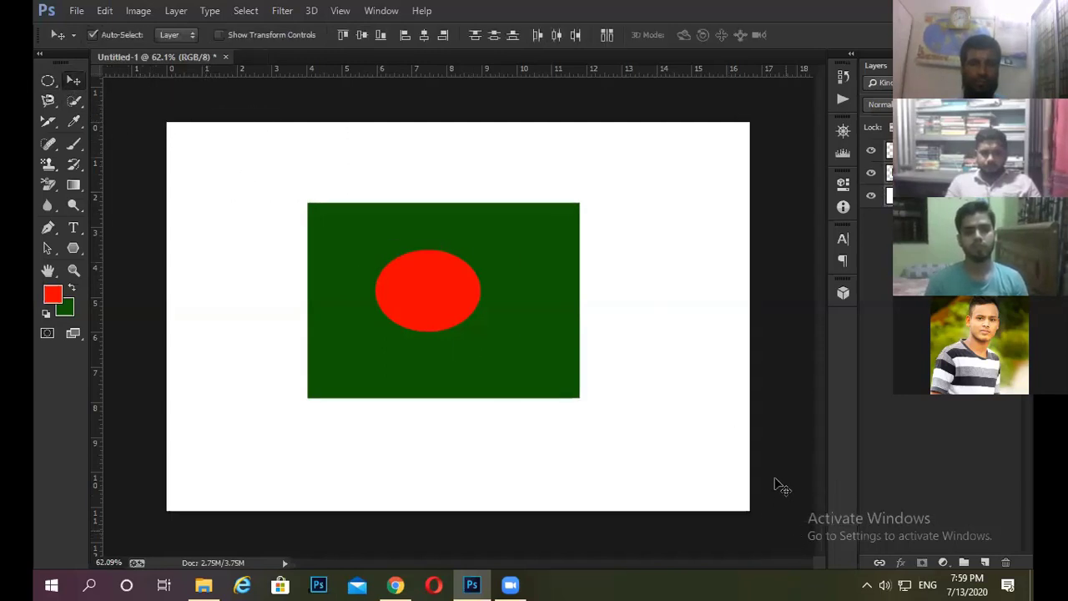
pyautogui.click(513, 306)
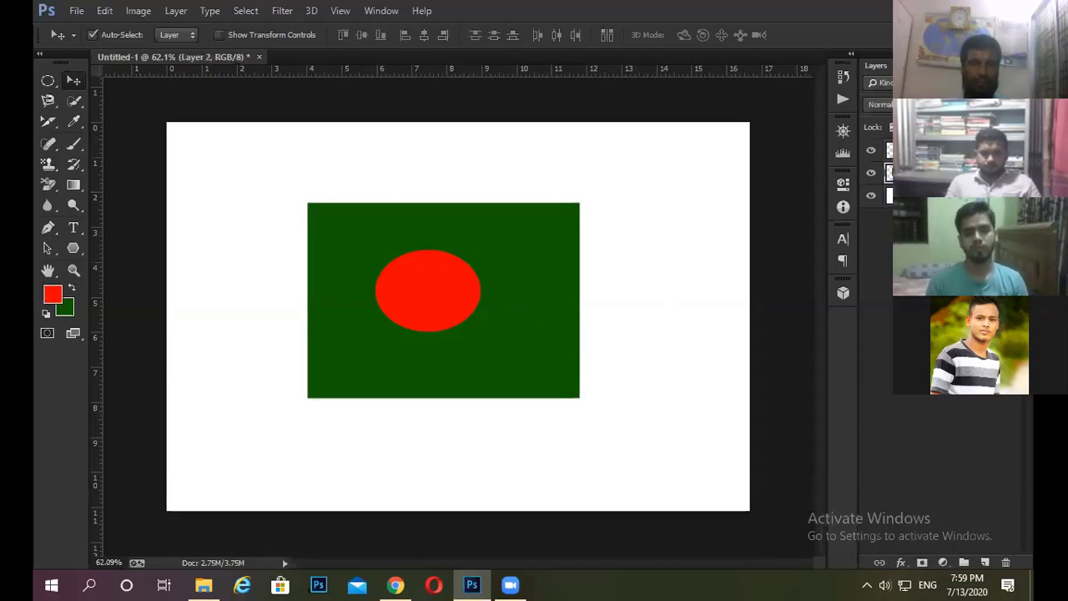
# - Delete the green rectangle and red circle layers, leaving the white background, and switch to the Rectangle shape tool
pyautogui.press('Delete')
pyautogui.press('Delete')
pyautogui.click(70, 253)
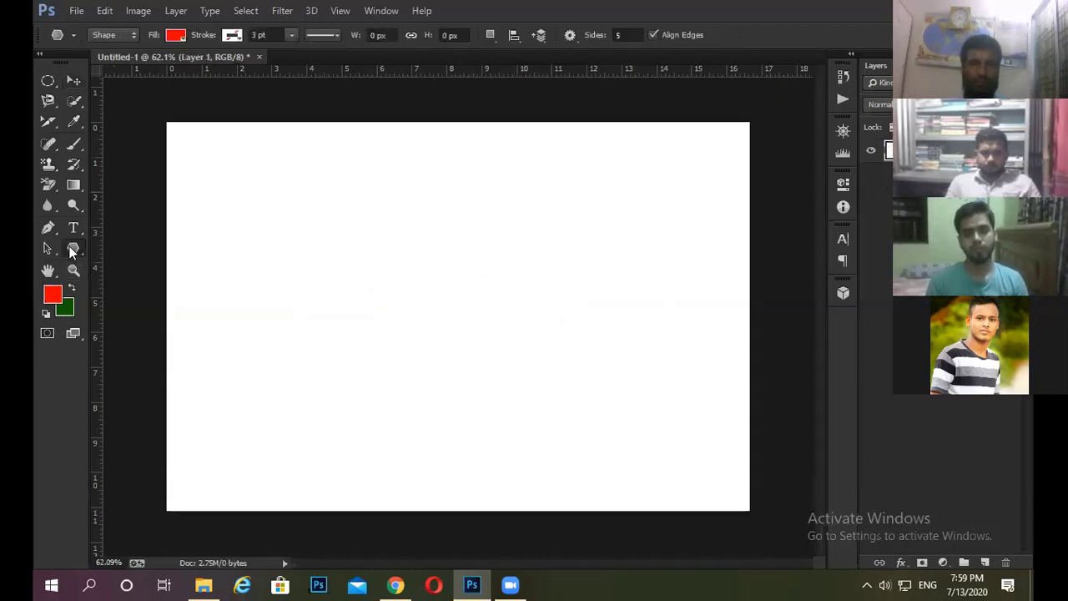
pyautogui.click(58, 242)
pyautogui.moveTo(75, 248); pyautogui.dragTo(122, 249)
pyautogui.click(140, 247)
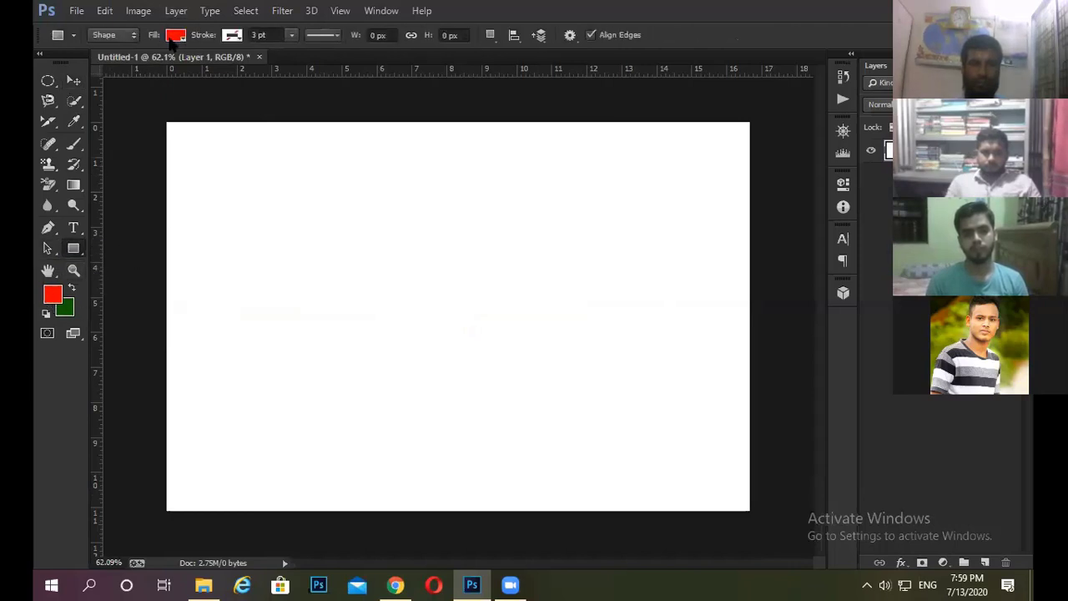
pyautogui.moveTo(81, 247); pyautogui.dragTo(117, 250)
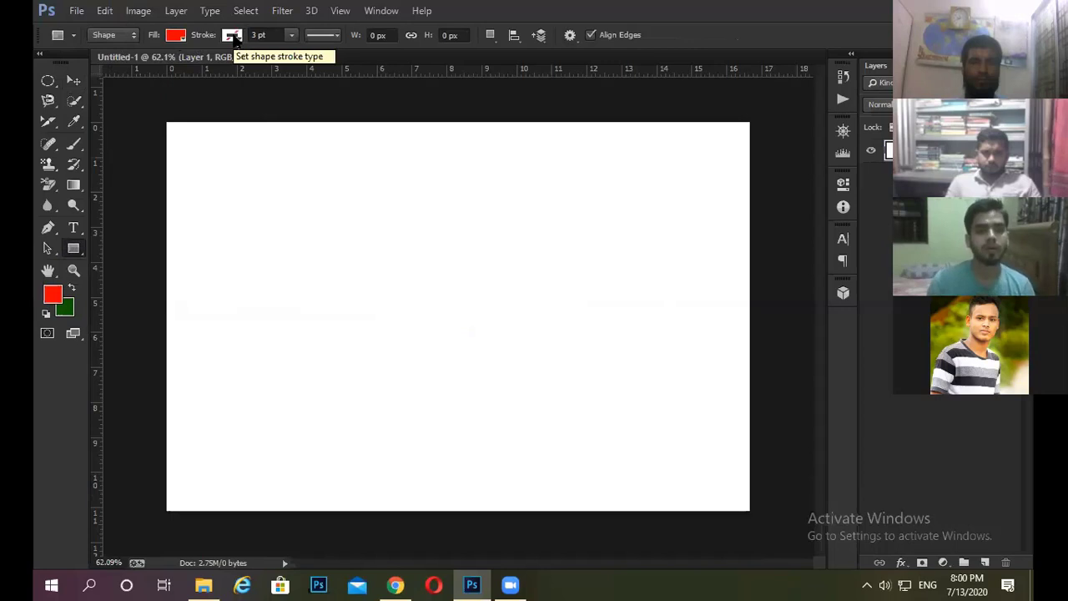
# - Set the foreground color to dark green #206700
pyautogui.click(53, 294)
pyautogui.click(571, 341)
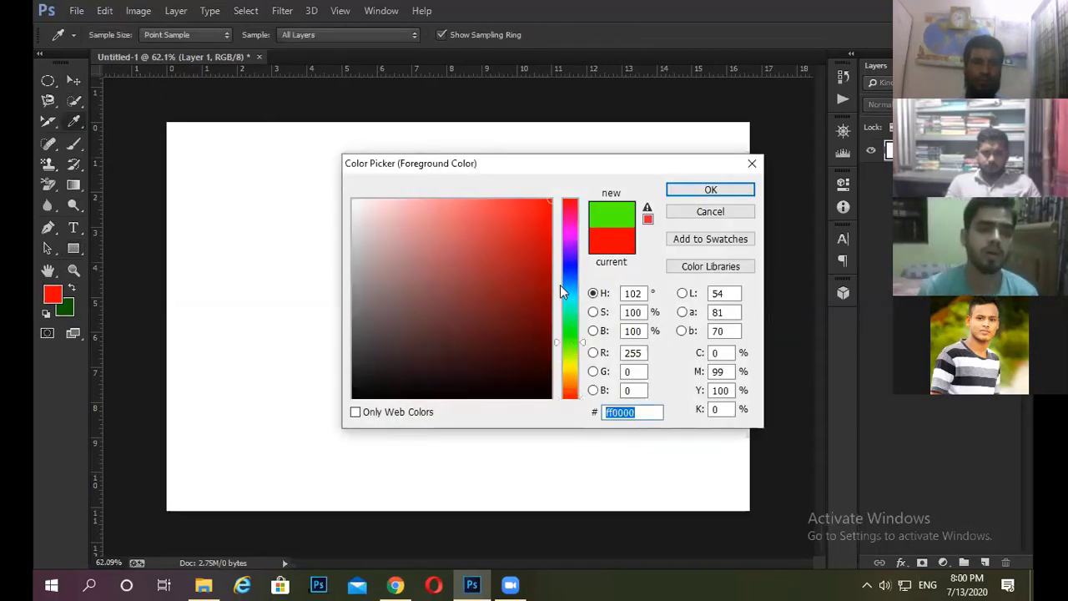
pyautogui.click(554, 317)
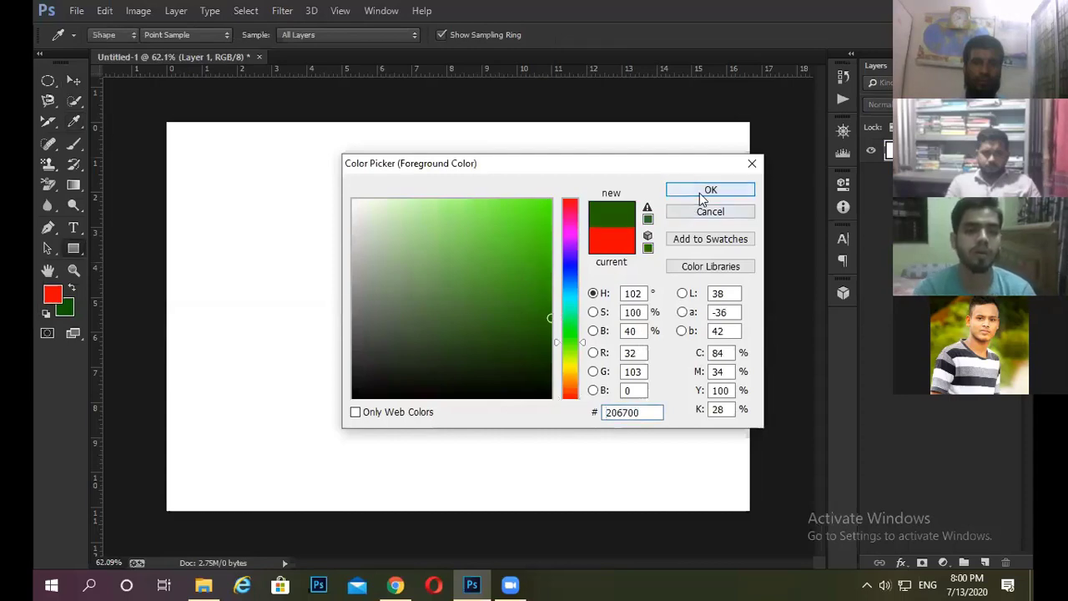
pyautogui.click(699, 191)
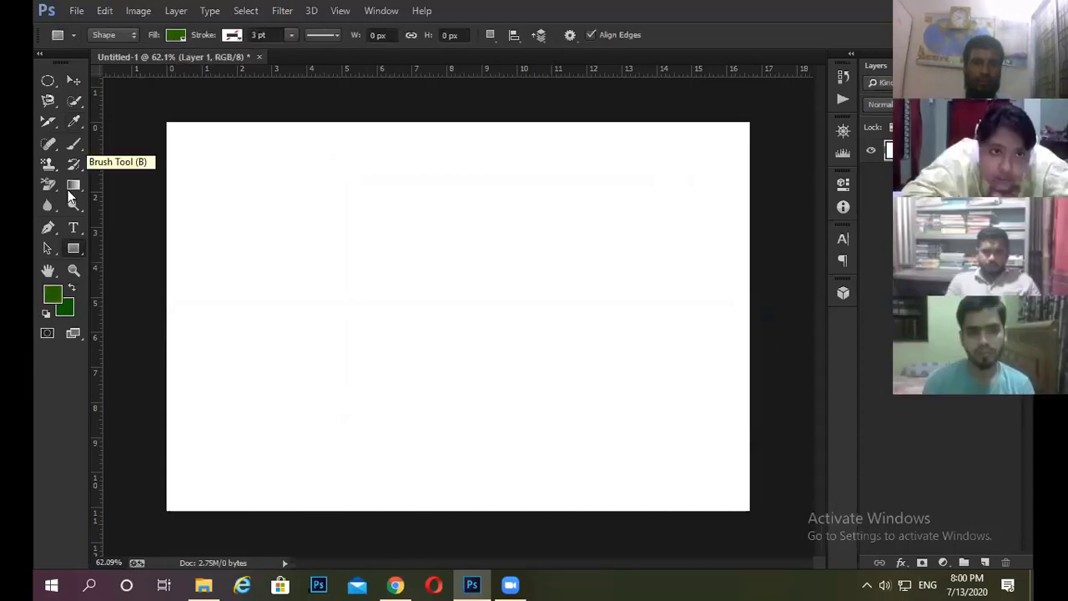
# - Draw a dark green rectangle shape about 643 by 377 px around the middle of the canvas and deselect its path
pyautogui.moveTo(288, 213); pyautogui.dragTo(600, 397)
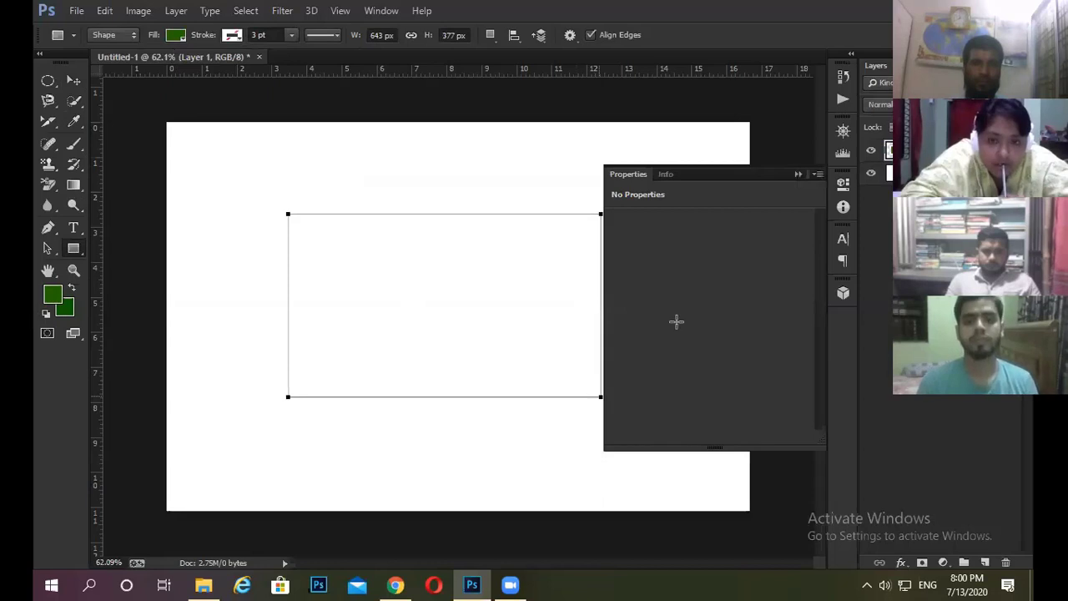
pyautogui.click(794, 178)
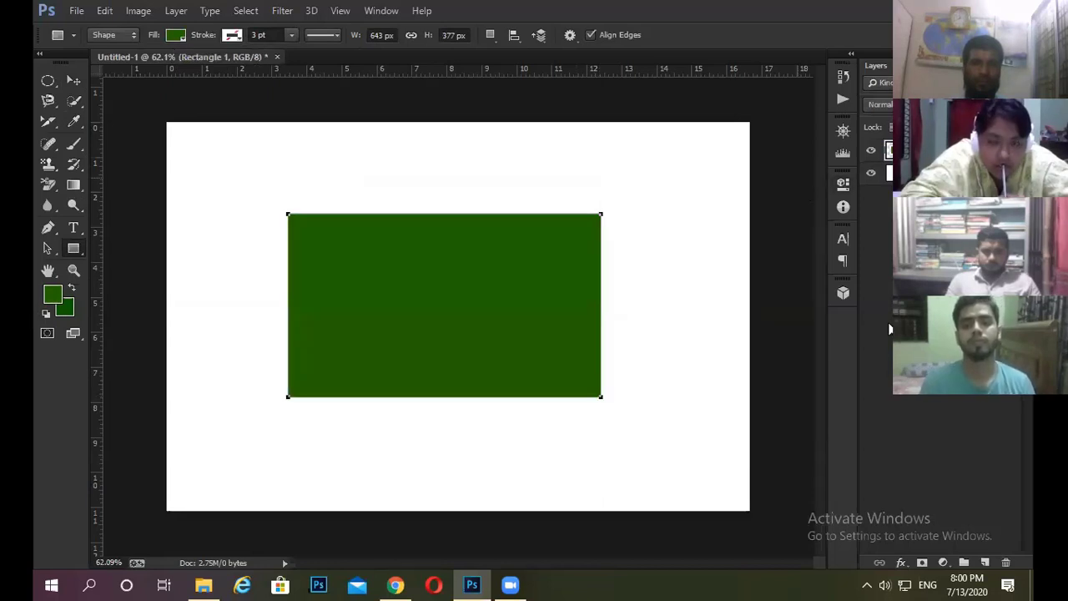
pyautogui.press('Escape')
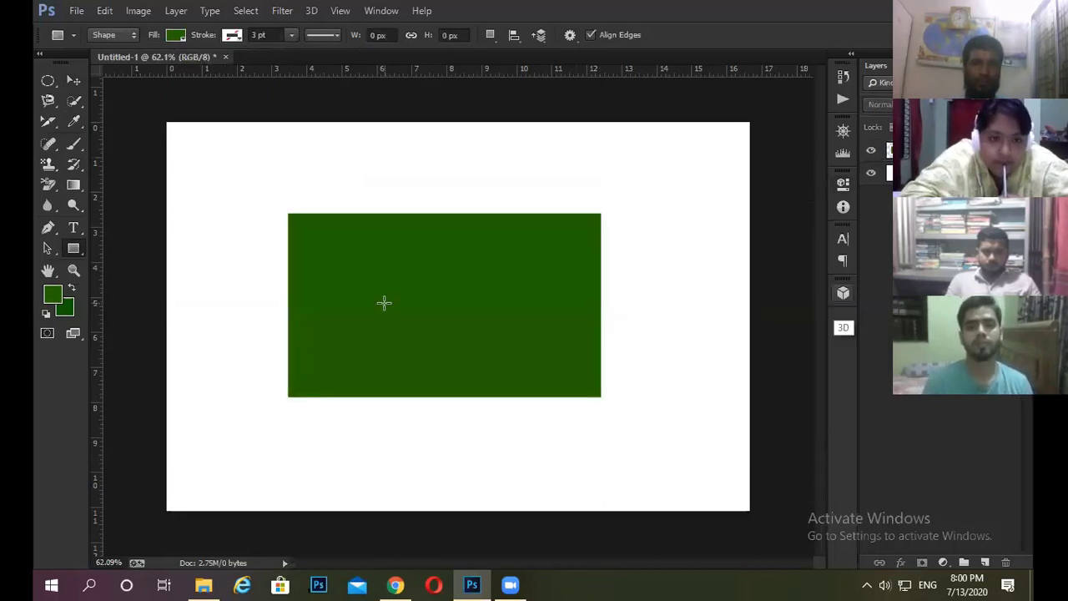
# - Draw a circle about 174 px in diameter with the Ellipse tool near the center of the green rectangle
pyautogui.rightClick(72, 247)
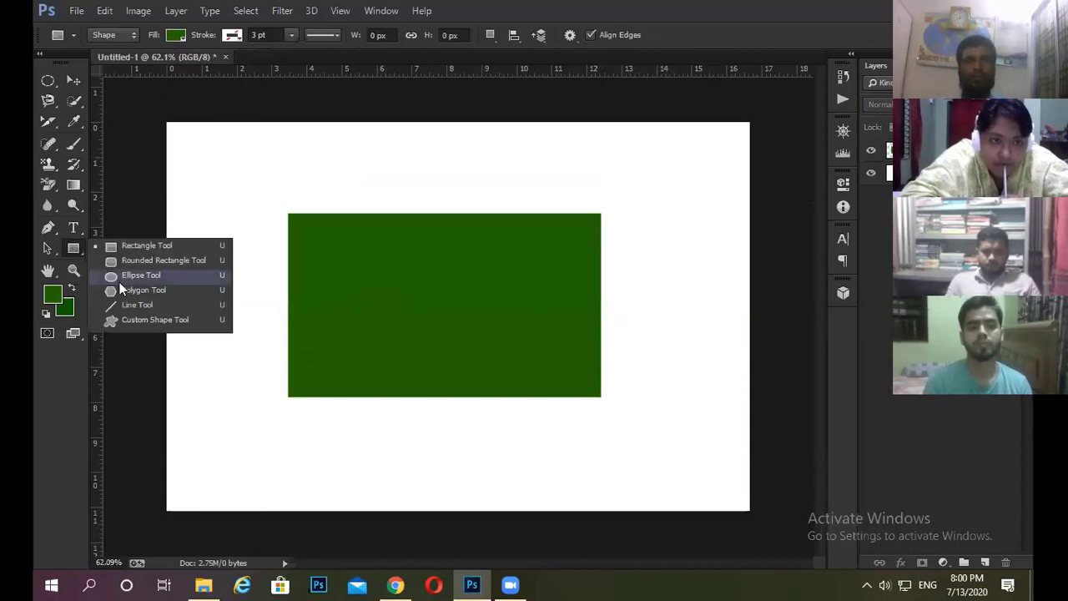
pyautogui.click(128, 277)
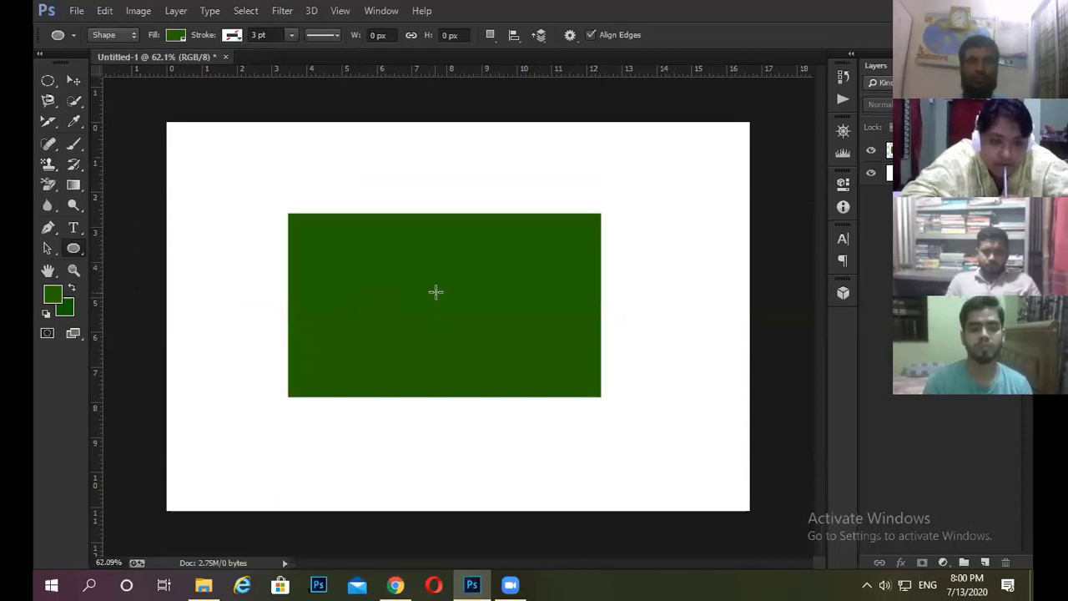
pyautogui.moveTo(439, 290); pyautogui.dragTo(493, 332)
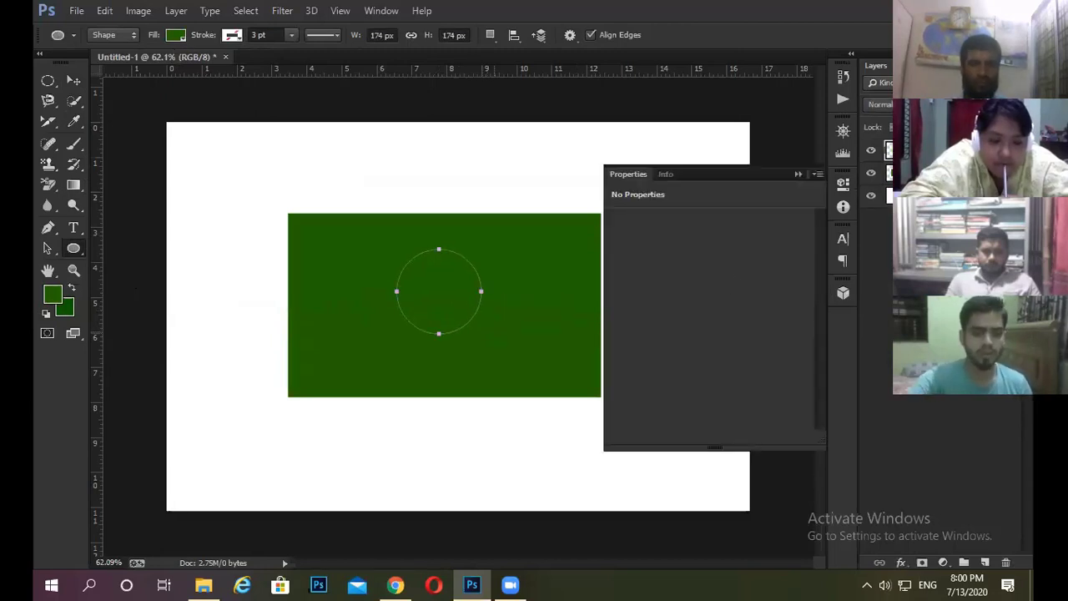
pyautogui.click(797, 175)
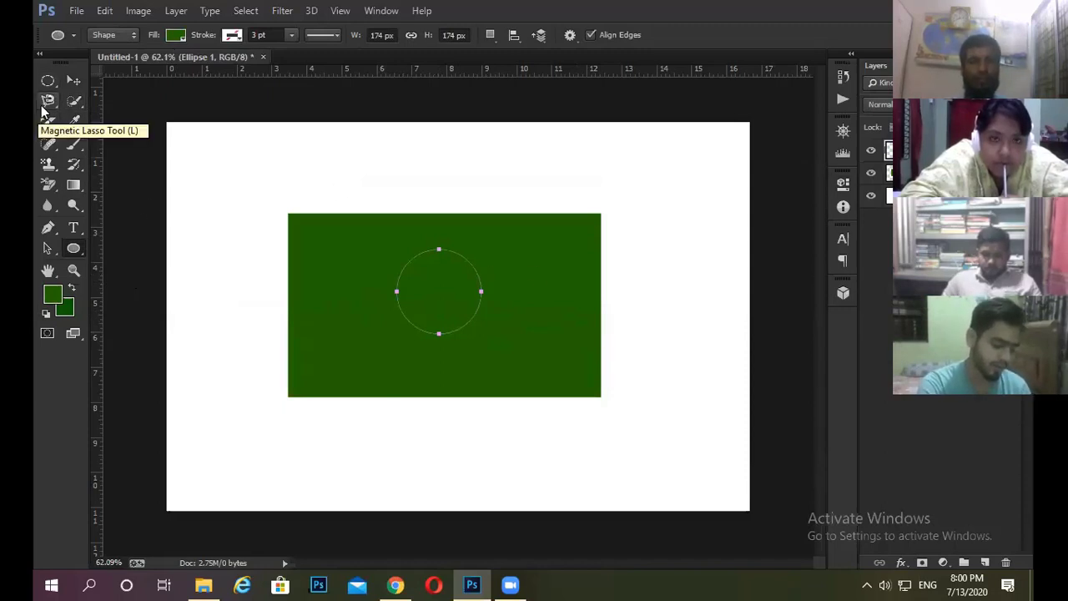
# - Separate the two green shapes with the Move tool, placing the circle near the canvas's left side and the rectangle toward its right
pyautogui.click(74, 80)
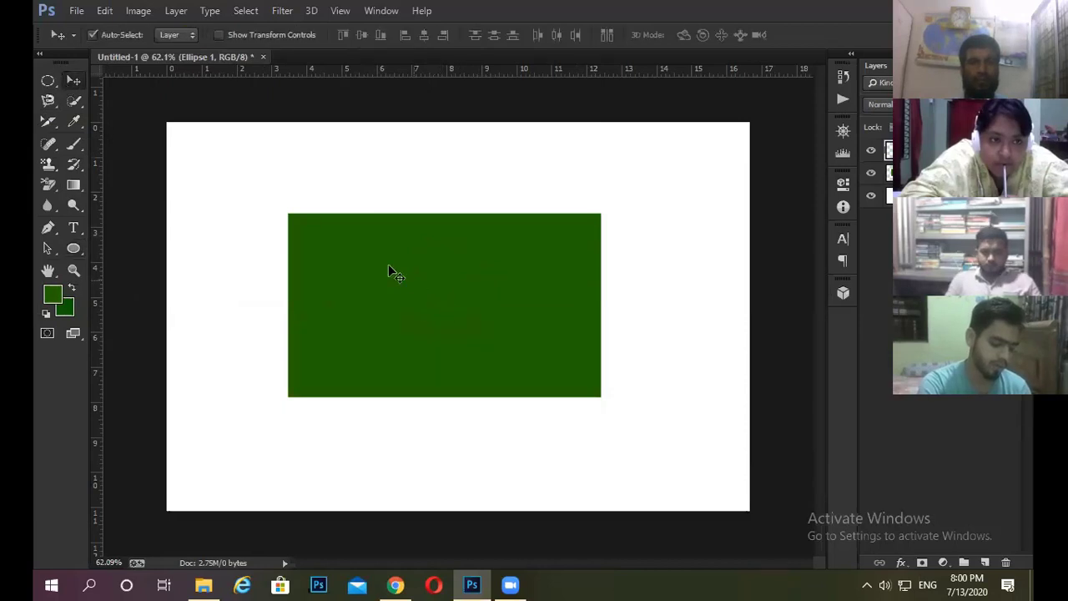
pyautogui.moveTo(350, 223); pyautogui.dragTo(544, 160)
pyautogui.moveTo(256, 261); pyautogui.dragTo(306, 254)
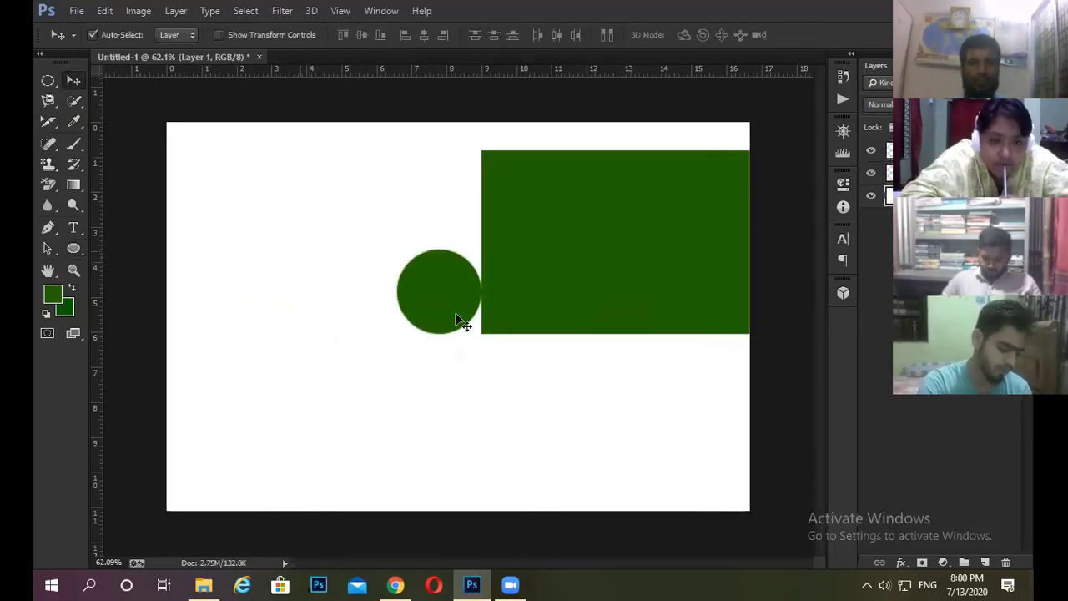
pyautogui.moveTo(440, 284); pyautogui.dragTo(261, 267)
pyautogui.moveTo(701, 259); pyautogui.dragTo(639, 289)
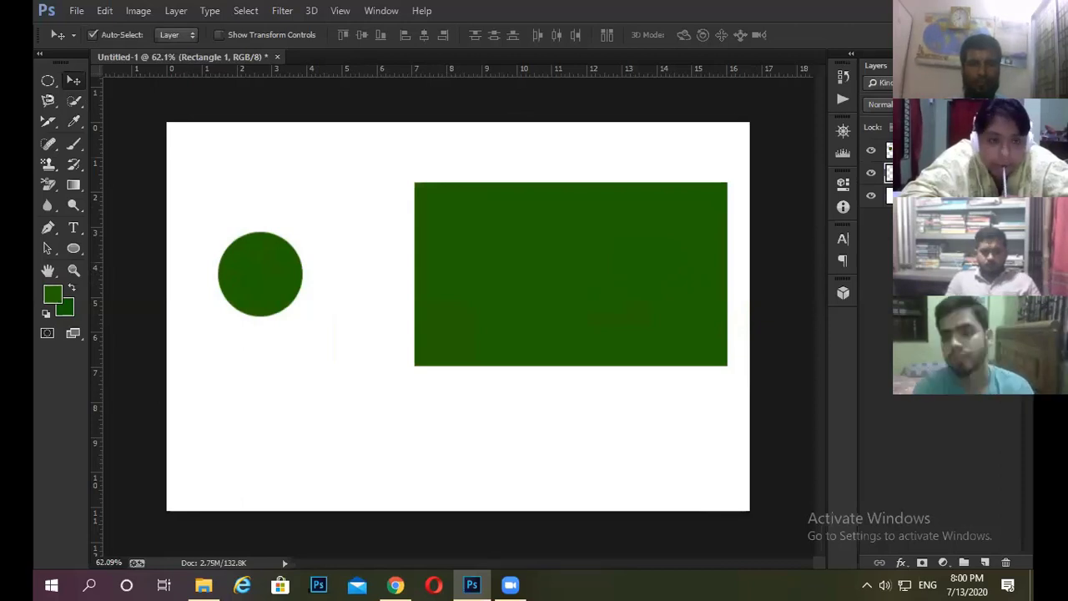
# - Change the circle shape layer's solid color to bright red
pyautogui.doubleClick(890, 150)
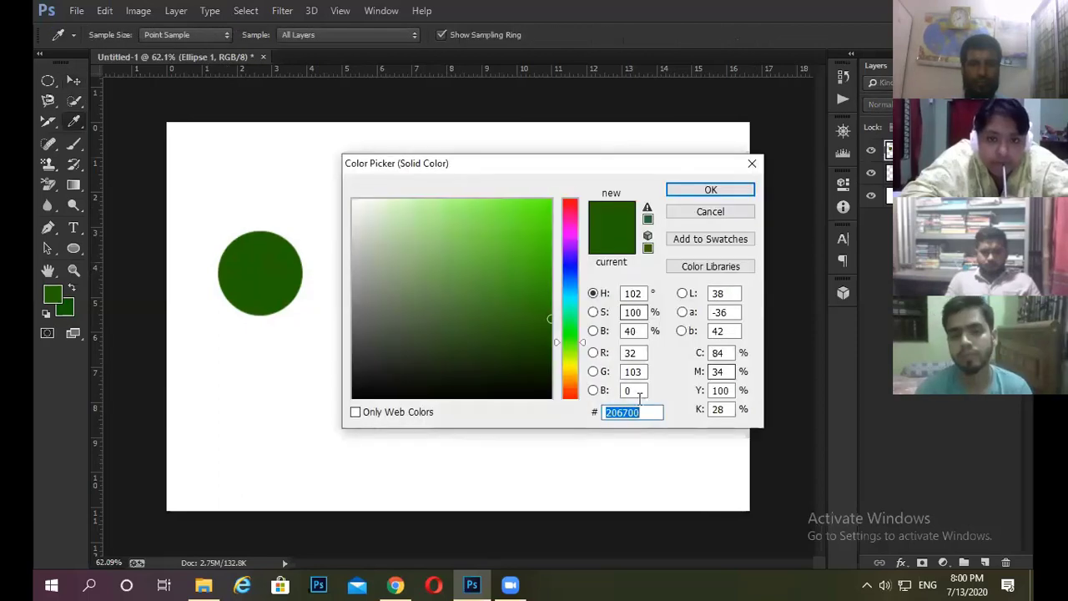
pyautogui.click(574, 395)
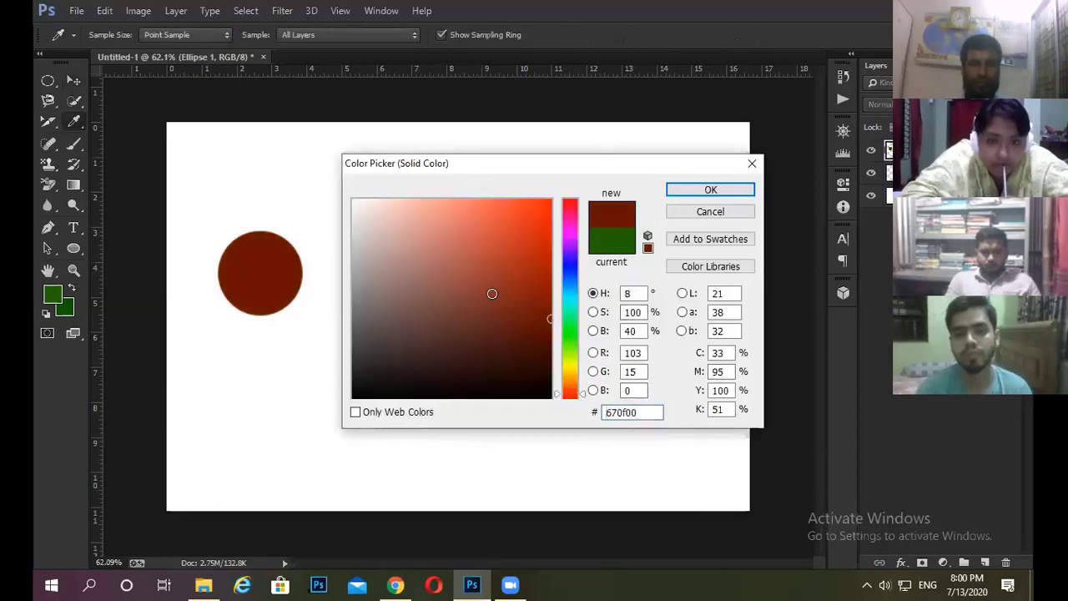
pyautogui.moveTo(530, 260); pyautogui.dragTo(567, 183)
pyautogui.click(576, 396)
pyautogui.click(709, 190)
pyautogui.press('v')
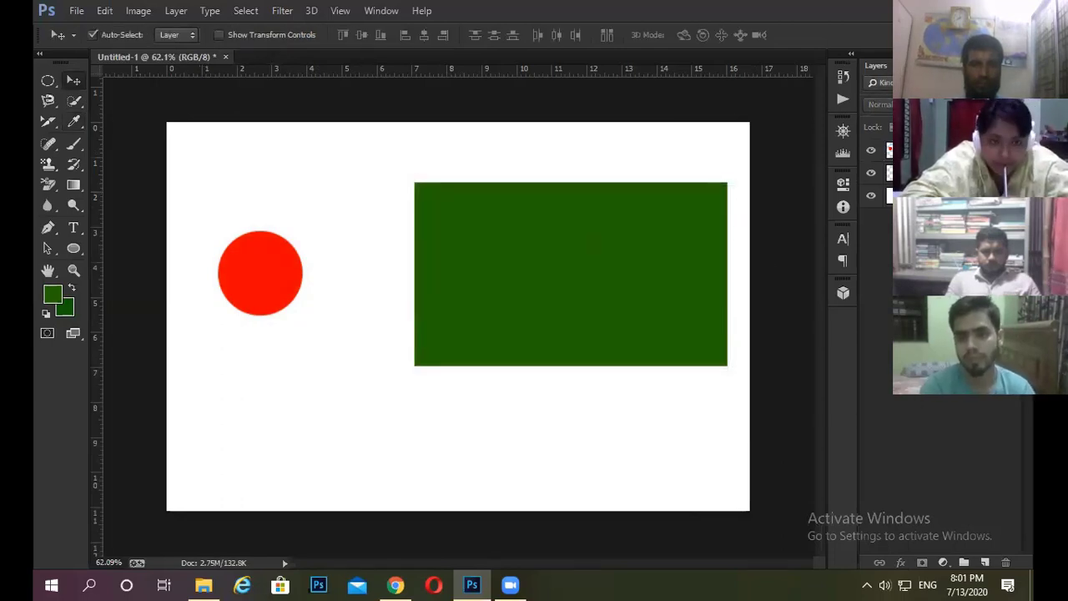
# - Move the red circle onto the center of the green rectangle
pyautogui.moveTo(265, 274); pyautogui.dragTo(577, 281)
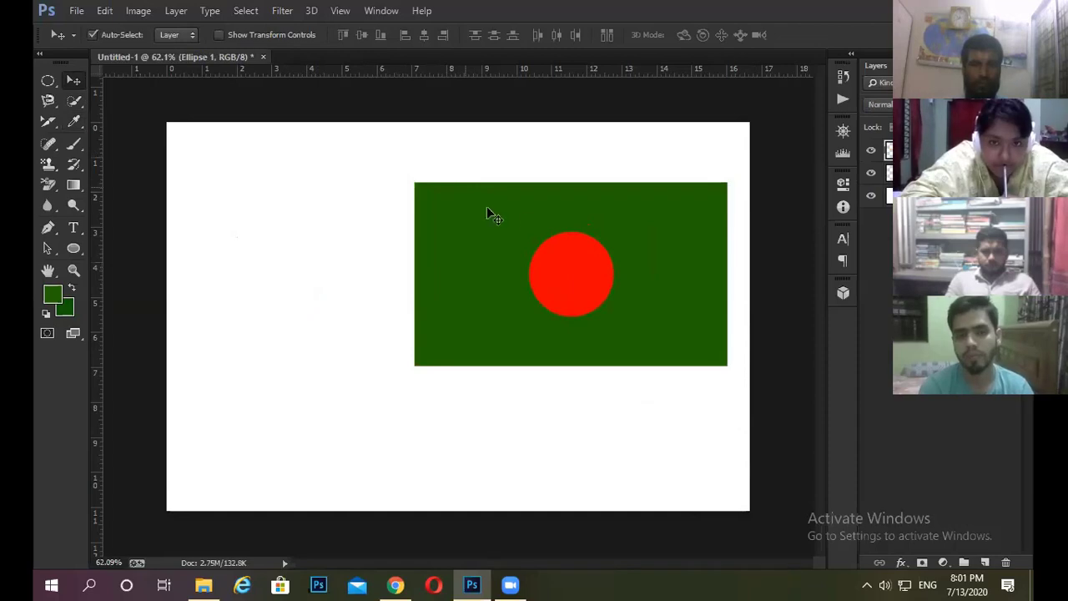
pyautogui.moveTo(359, 148)
pyautogui.mouseDown()
pyautogui.moveTo(406, 215)
pyautogui.moveTo(406, 159)
pyautogui.moveTo(357, 142)
pyautogui.mouseUp()
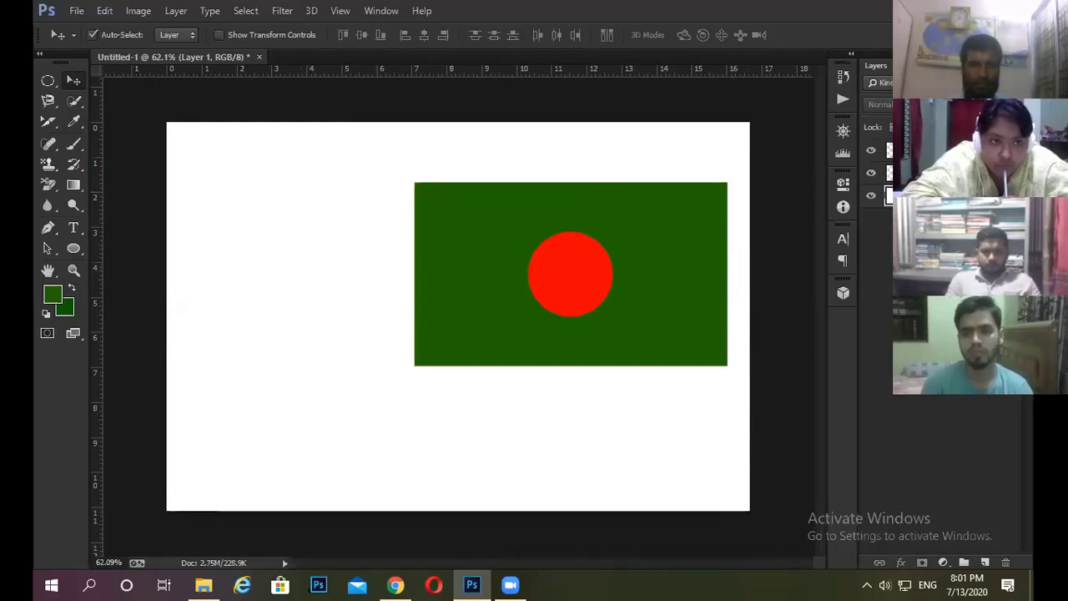
pyautogui.moveTo(295, 131); pyautogui.dragTo(248, 264)
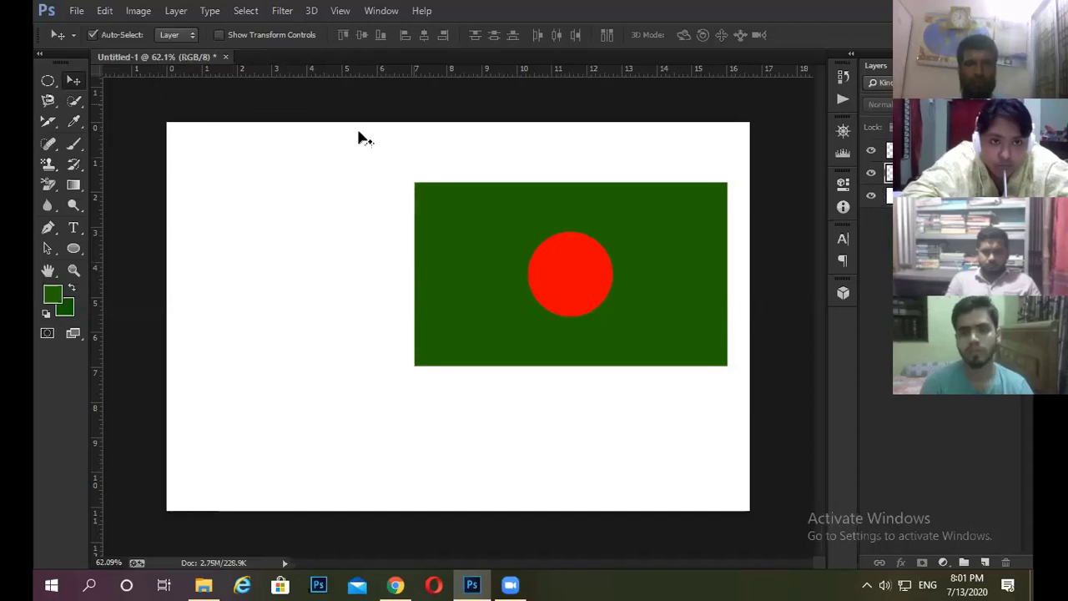
# - Shift the red circle and green rectangle left toward the middle of the canvas
pyautogui.moveTo(456, 173); pyautogui.dragTo(617, 359)
pyautogui.moveTo(632, 238); pyautogui.dragTo(516, 247)
pyautogui.click(607, 219)
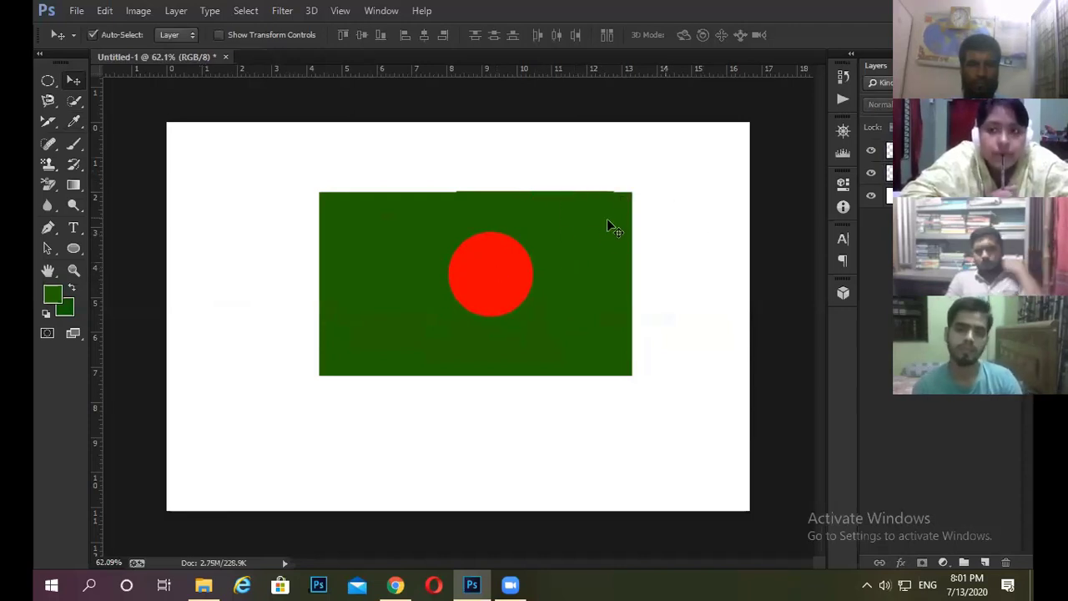
pyautogui.moveTo(606, 219); pyautogui.dragTo(609, 209)
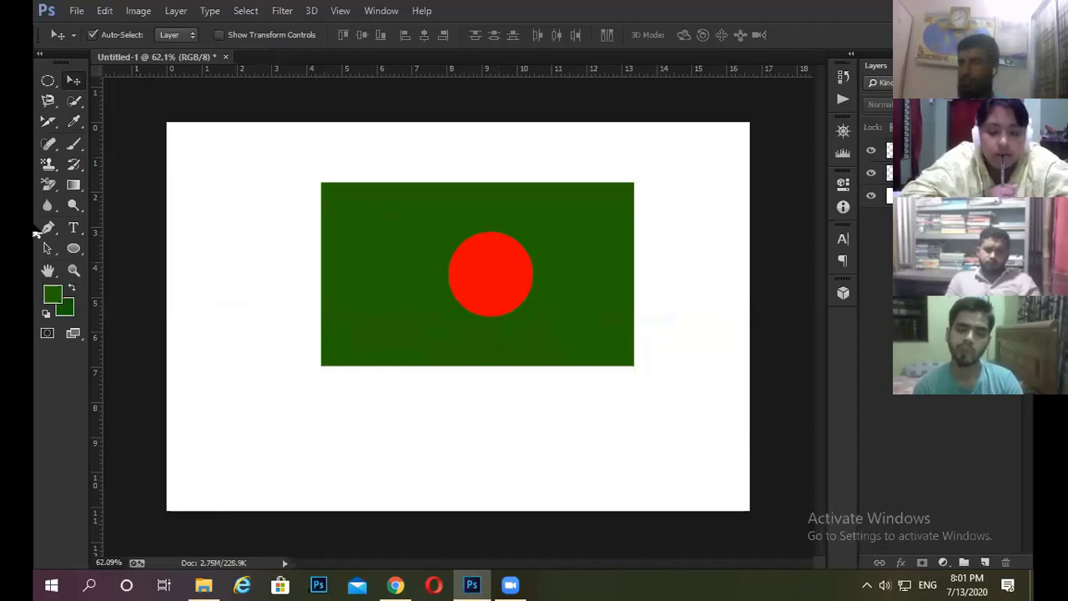
# - Draw a tall narrow green rectangle left of the flag and a 231 by 117 px one overlapping its upper-left corner
pyautogui.click(72, 249)
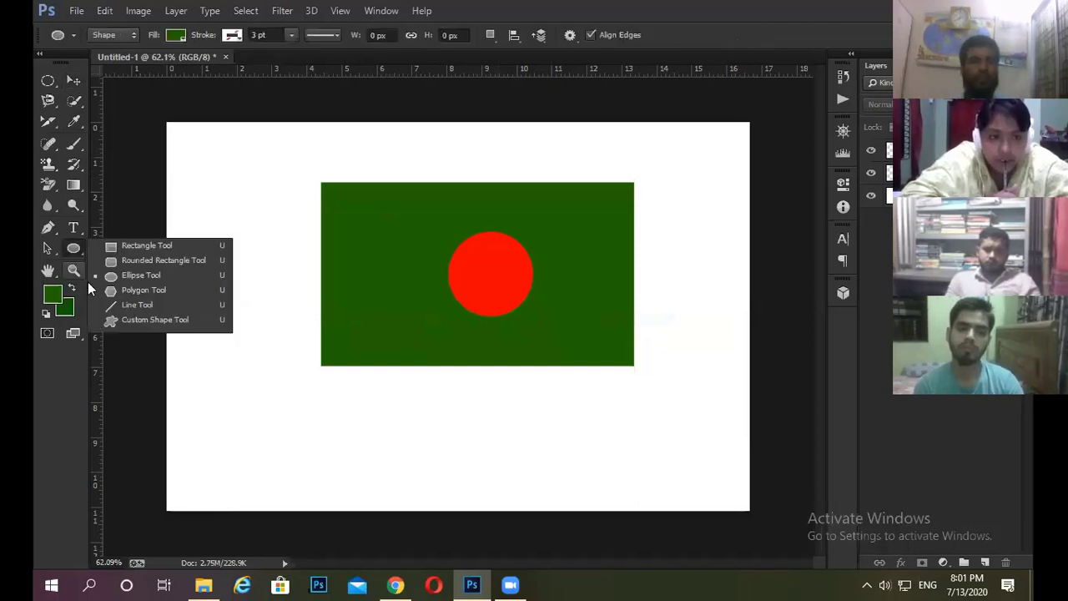
pyautogui.click(138, 245)
pyautogui.moveTo(212, 178); pyautogui.dragTo(280, 390)
pyautogui.moveTo(296, 148); pyautogui.dragTo(409, 206)
pyautogui.click(793, 175)
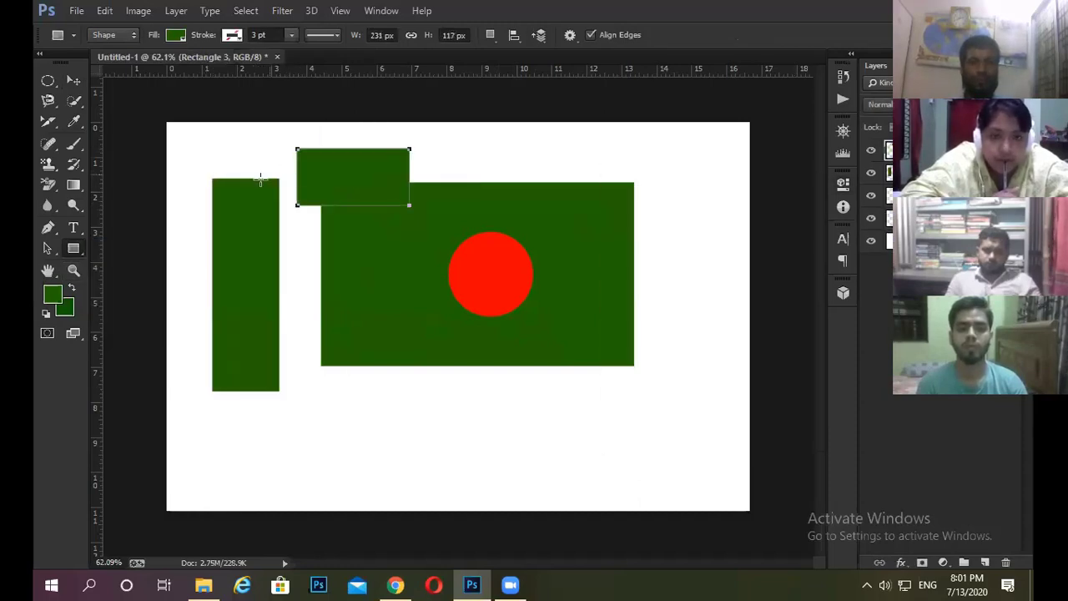
# - Fill the small rectangle with dark gray and move it so its left edge lines up with the flag's left edge
pyautogui.click(175, 35)
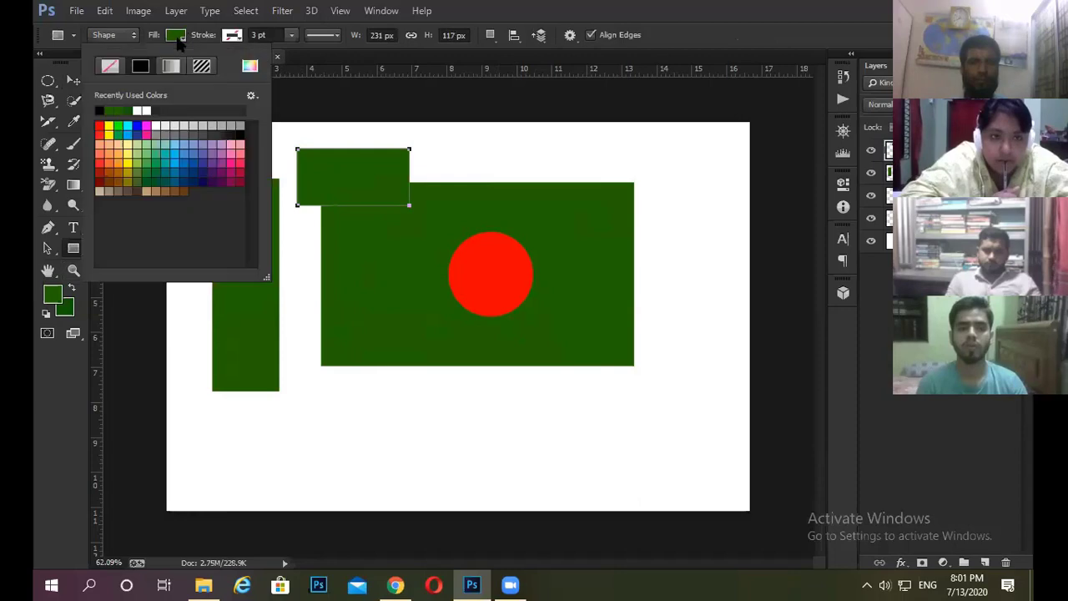
pyautogui.click(214, 125)
pyautogui.click(656, 9)
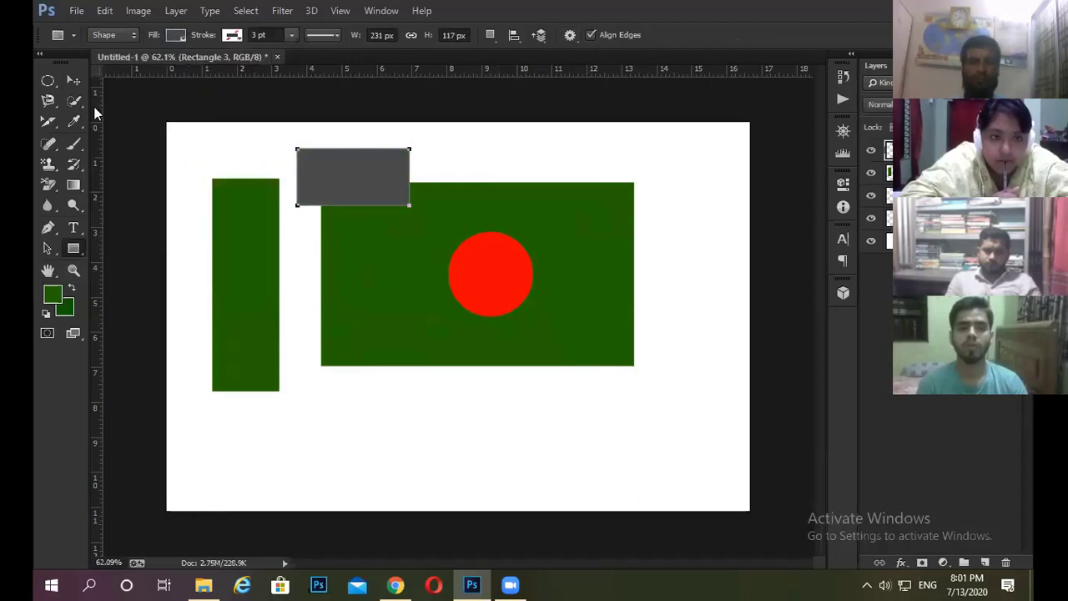
pyautogui.click(71, 79)
pyautogui.moveTo(332, 169); pyautogui.dragTo(360, 194)
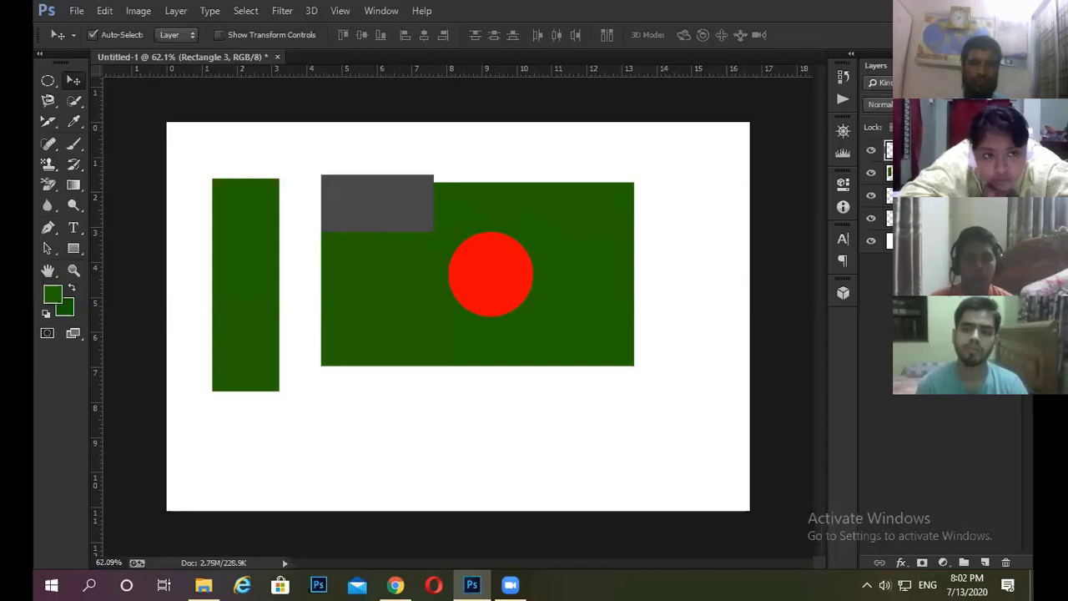
# - Toggle the visibility of the gray rectangle's and the tall rectangle's layers off and on, leaving both shown
pyautogui.click(872, 154)
pyautogui.click(873, 153)
pyautogui.click(872, 153)
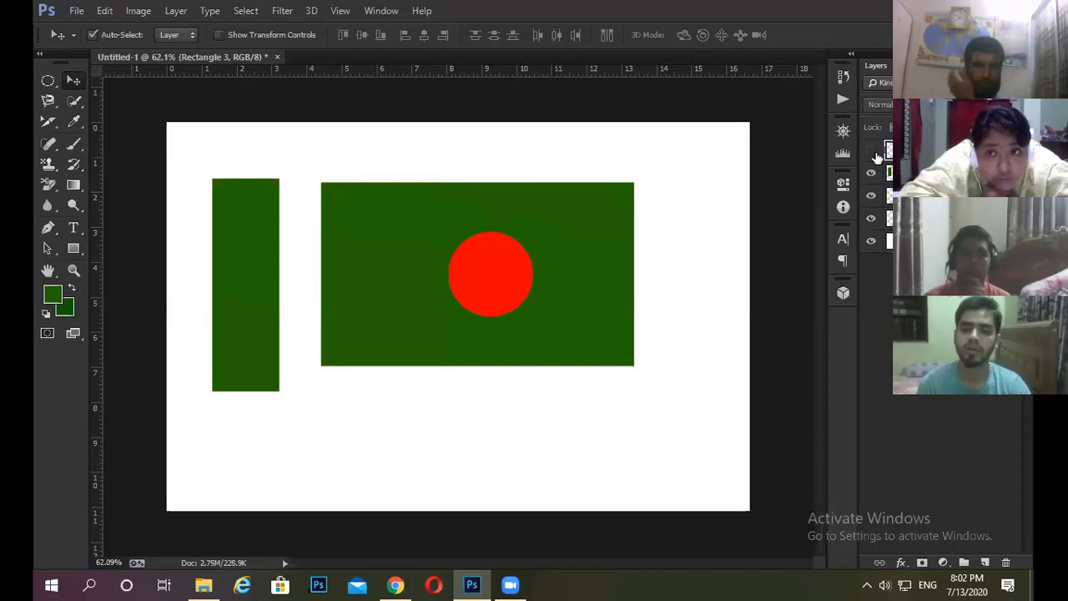
pyautogui.click(871, 172)
pyautogui.click(871, 172)
pyautogui.click(871, 154)
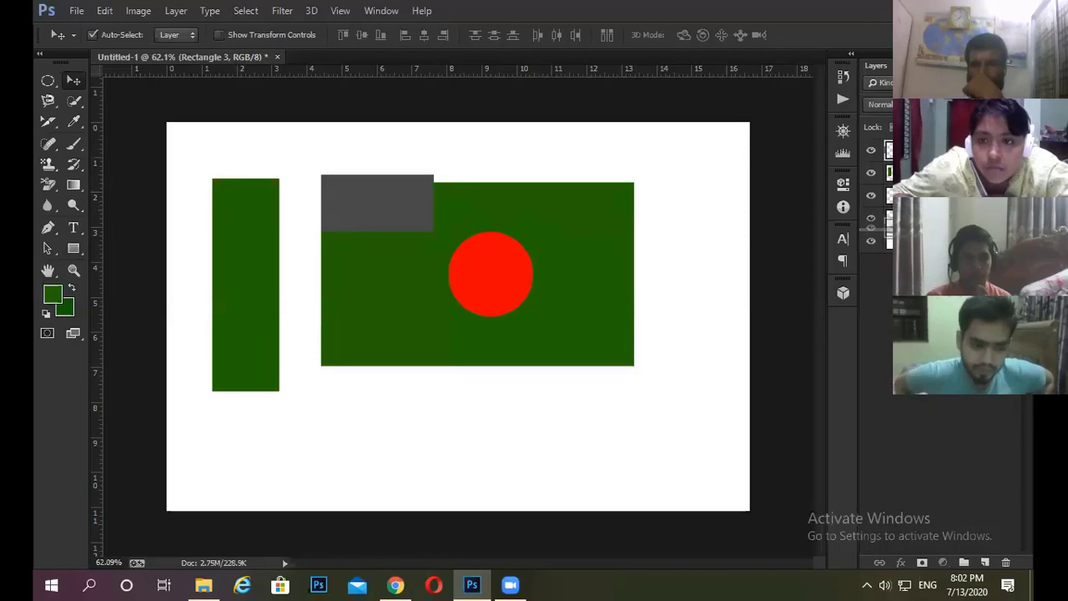
# - Send the gray rectangle behind the green shapes, shift it up and left, and delete it together with the tall green rectangle
pyautogui.hotkey('ctrl', '[')
pyautogui.moveTo(386, 177); pyautogui.dragTo(334, 152)
pyautogui.moveTo(197, 124); pyautogui.dragTo(293, 236)
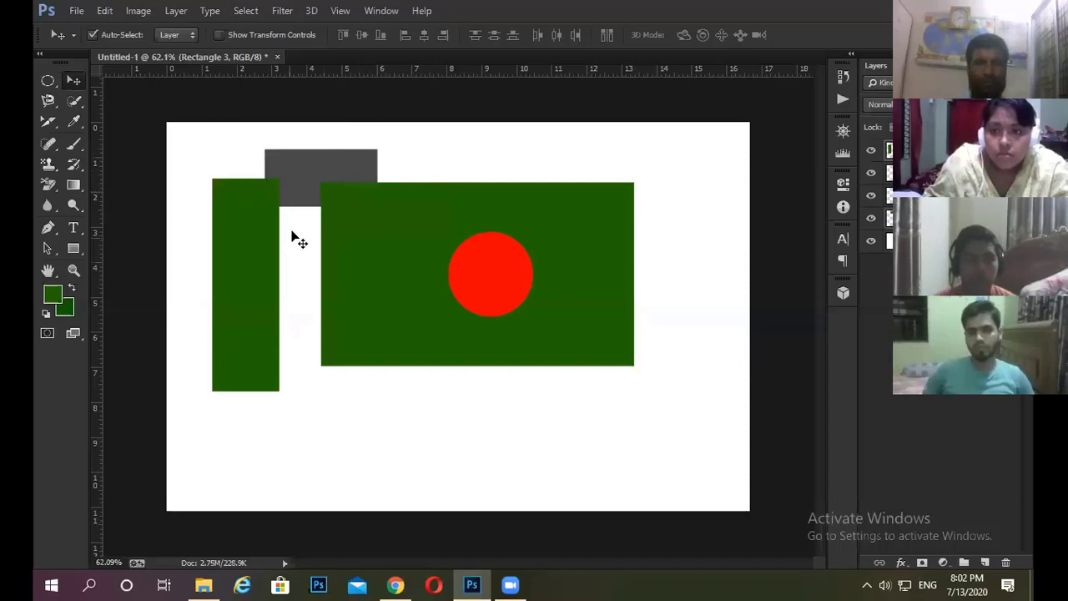
pyautogui.press('Delete')
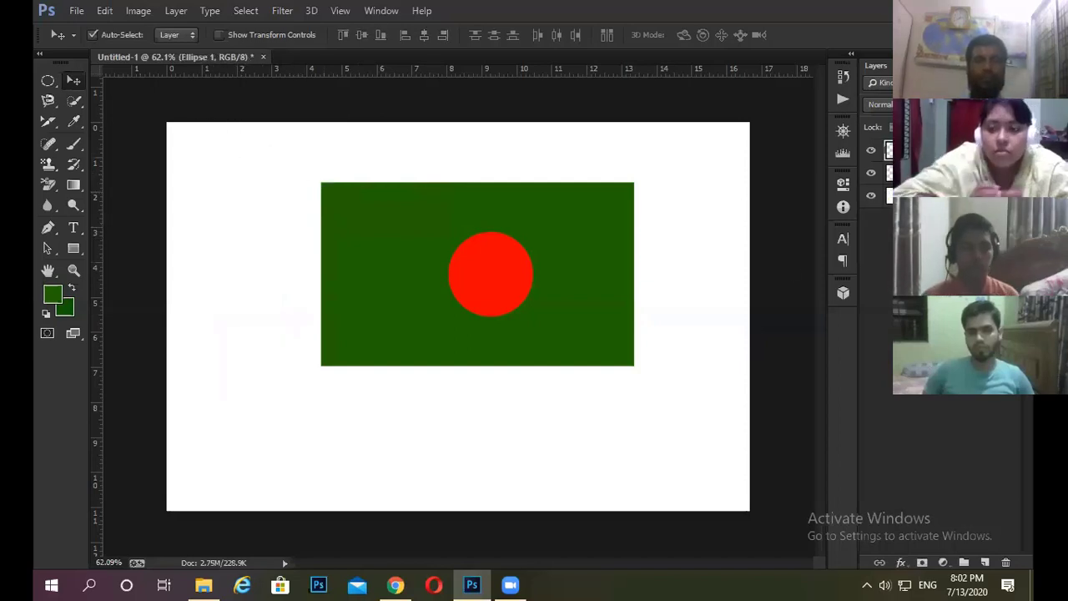
pyautogui.scroll(1, 734, 272)
pyautogui.scroll(3, 465, 203)
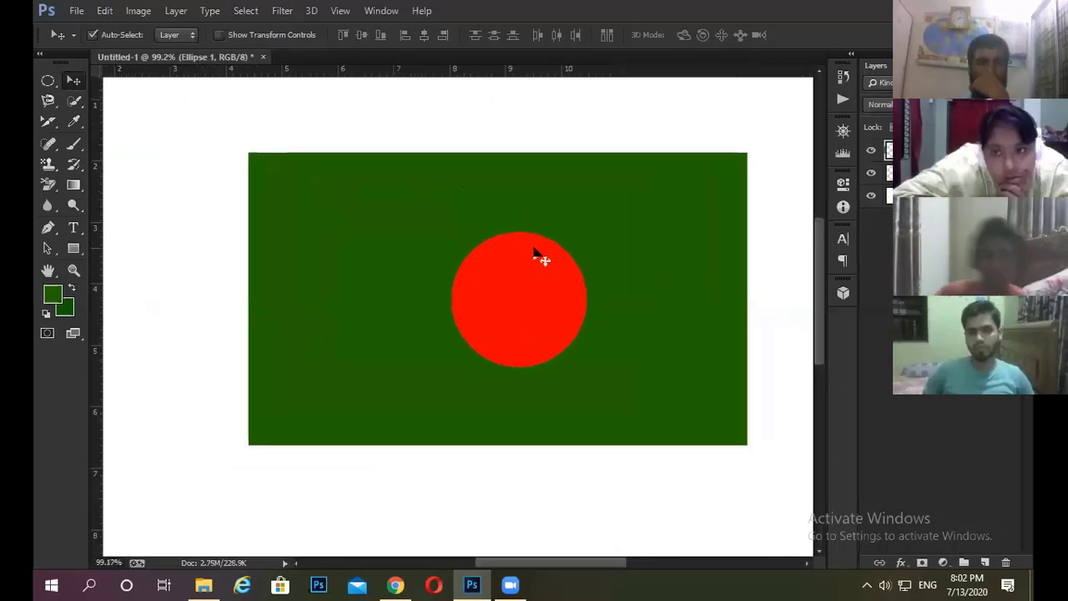
pyautogui.scroll(-1, 542, 255)
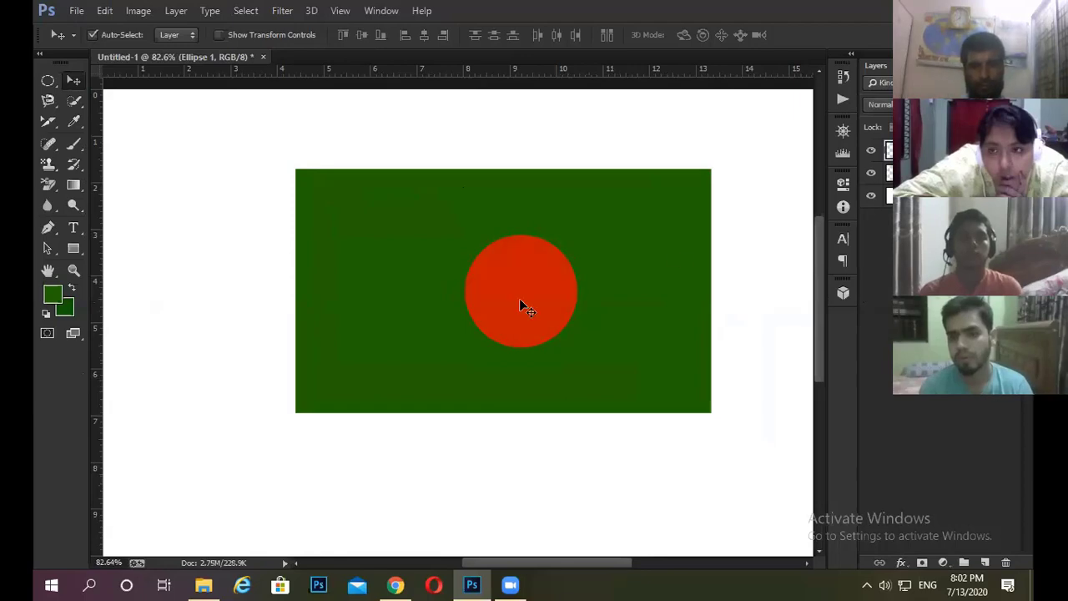
# - Move the red circle onto the flag's upper-left corner and vary its layer opacity between 30%, 50% and 100%
pyautogui.moveTo(525, 237); pyautogui.dragTo(342, 152)
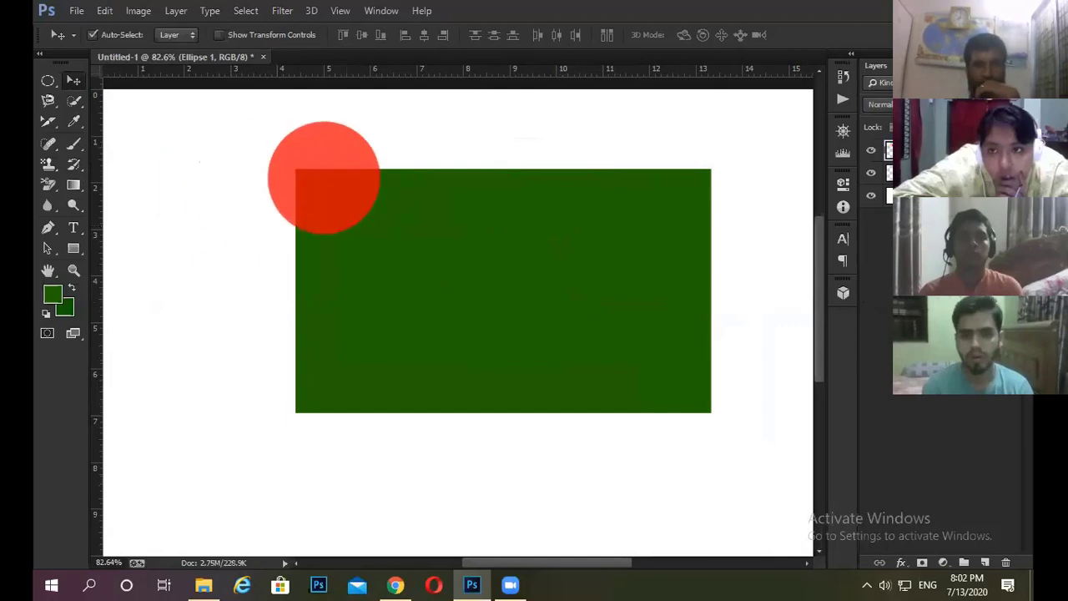
pyautogui.press('5')
pyautogui.press('3')
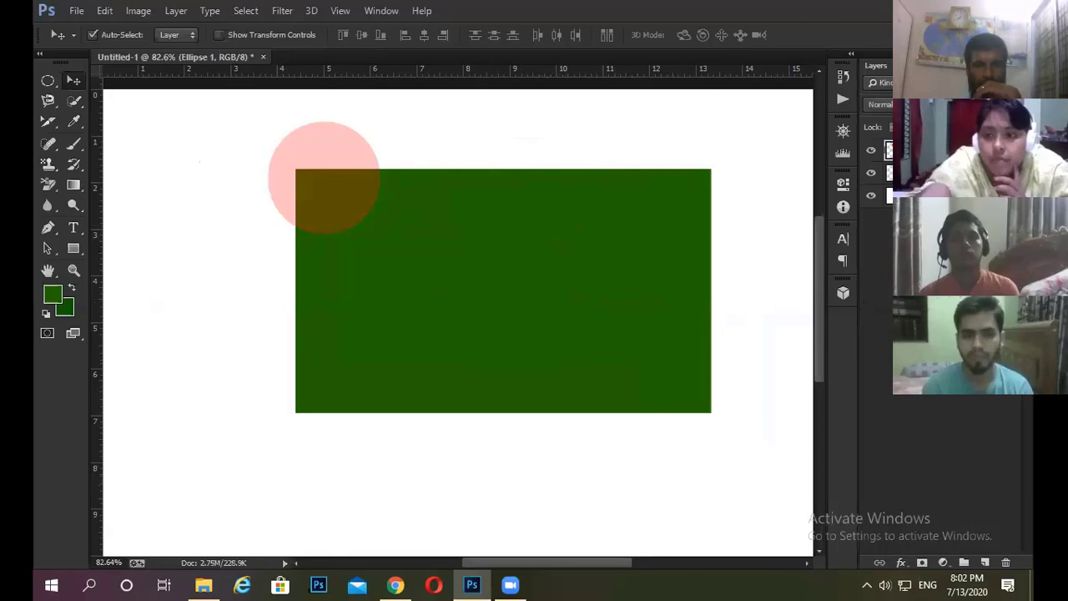
pyautogui.press('5')
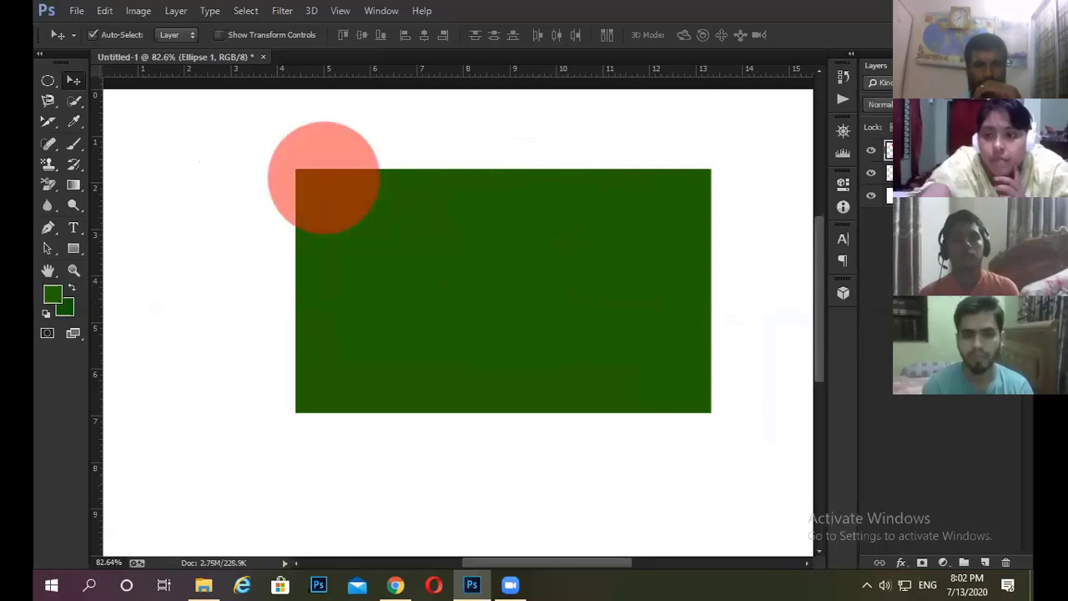
pyautogui.press('0')
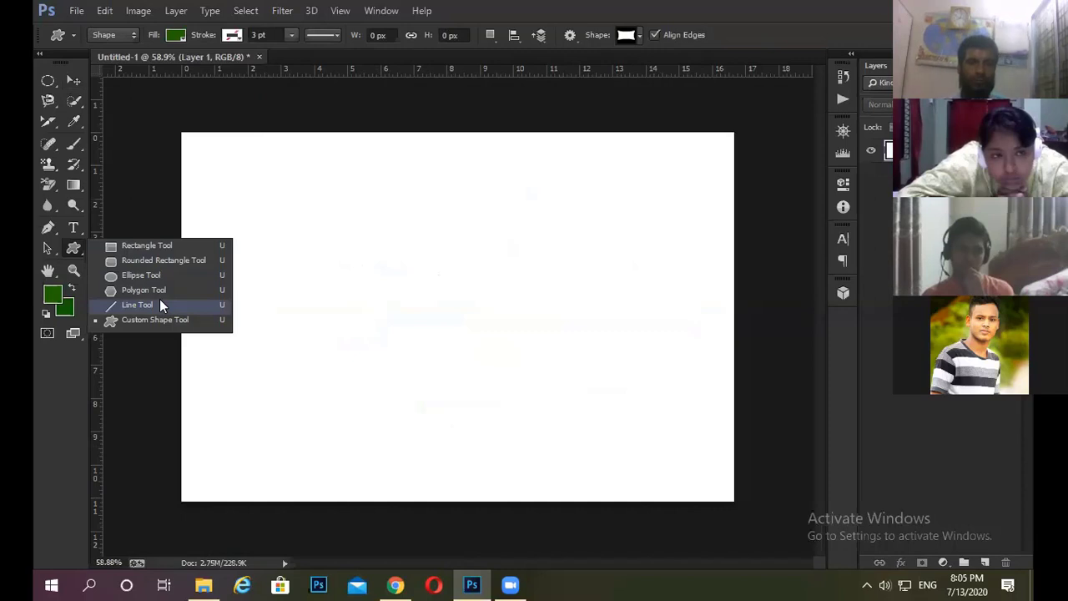
# - Draw a slightly sloping line about 648 px wide near the canvas's upper edge with a weight of 1 px, and undo it
pyautogui.click(161, 305)
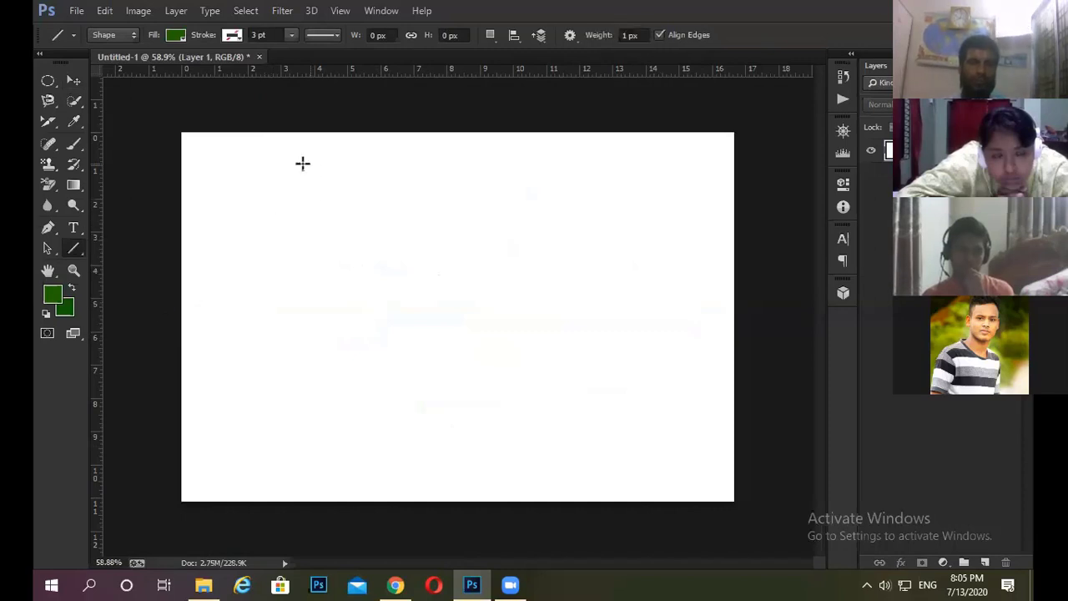
pyautogui.moveTo(302, 164); pyautogui.dragTo(601, 181)
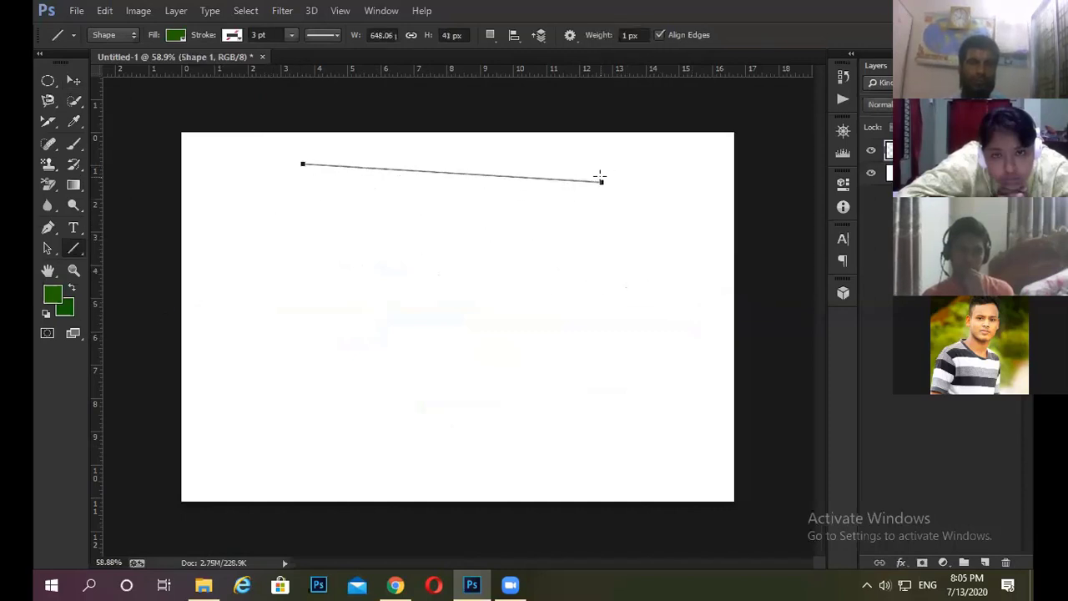
pyautogui.hotkey('ctrl', 'z')
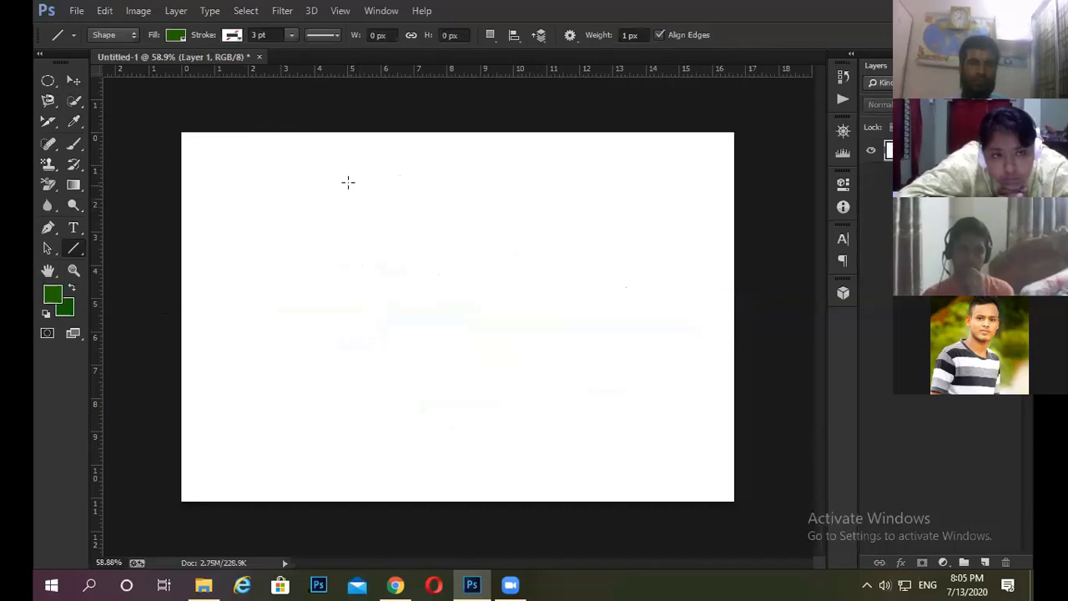
pyautogui.rightClick(347, 184)
pyautogui.click(614, 183)
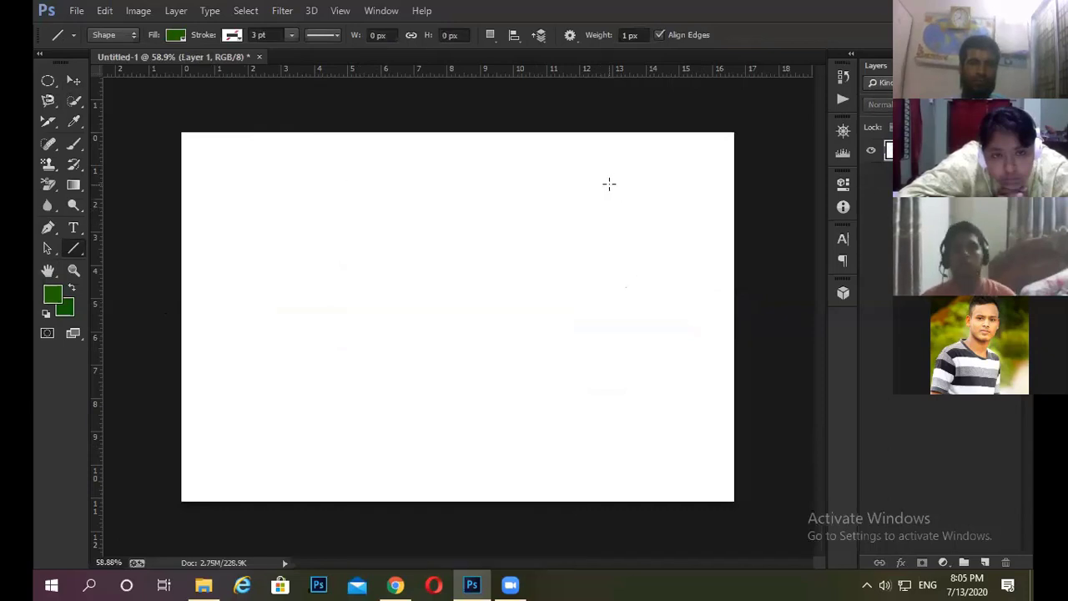
pyautogui.click(65, 36)
pyautogui.click(64, 36)
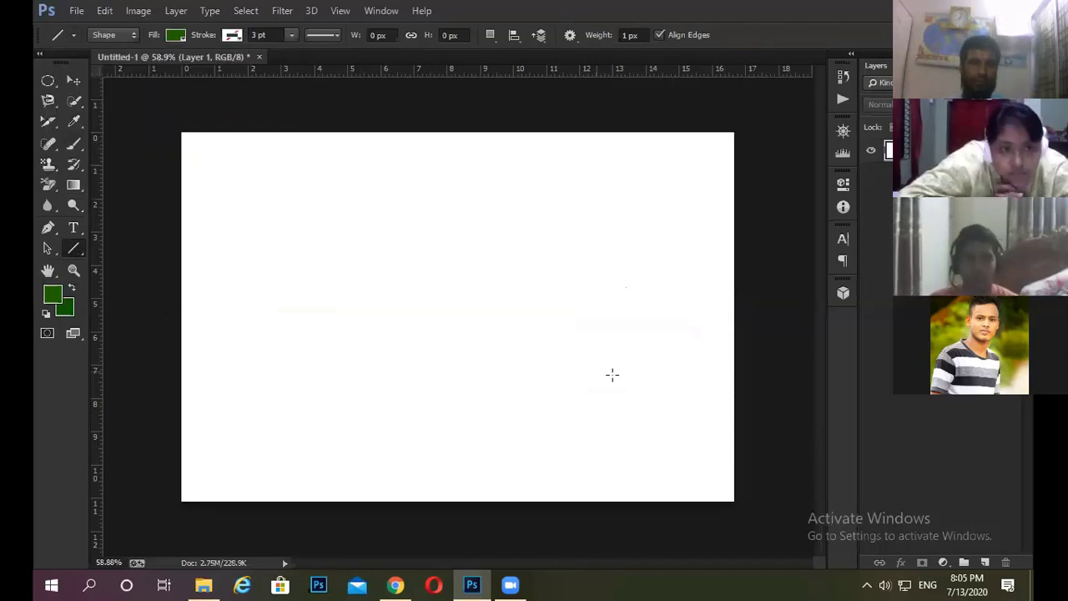
pyautogui.rightClick(77, 257)
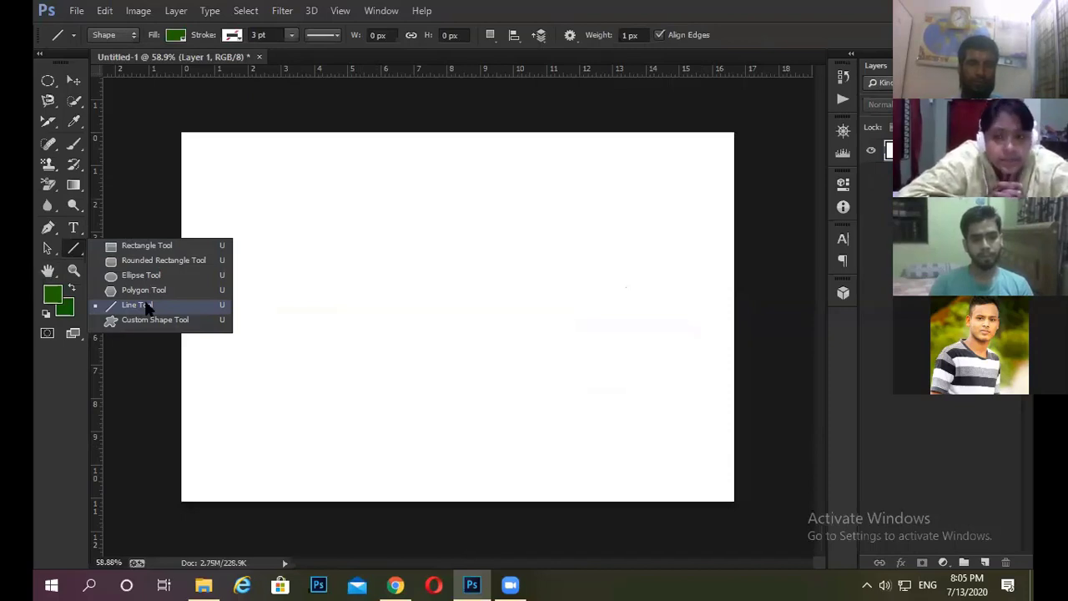
pyautogui.click(59, 256)
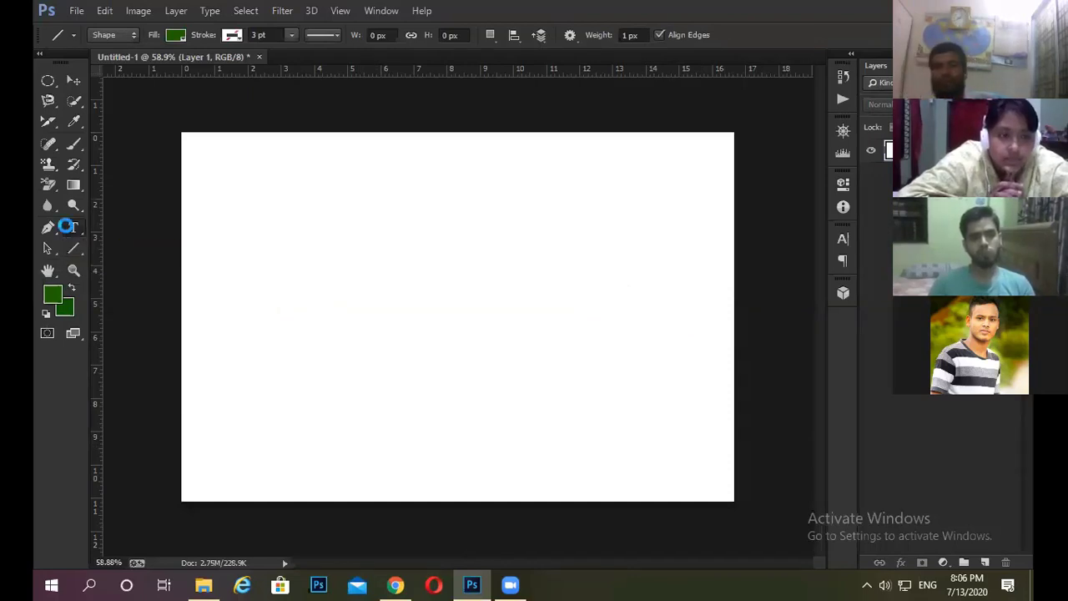
pyautogui.click(71, 229)
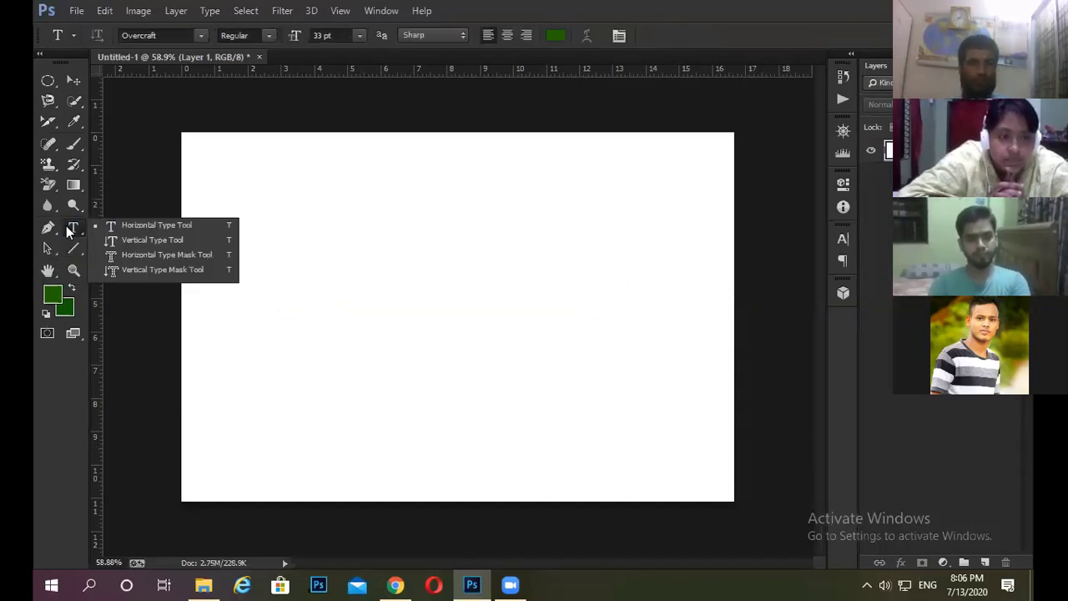
pyautogui.click(36, 394)
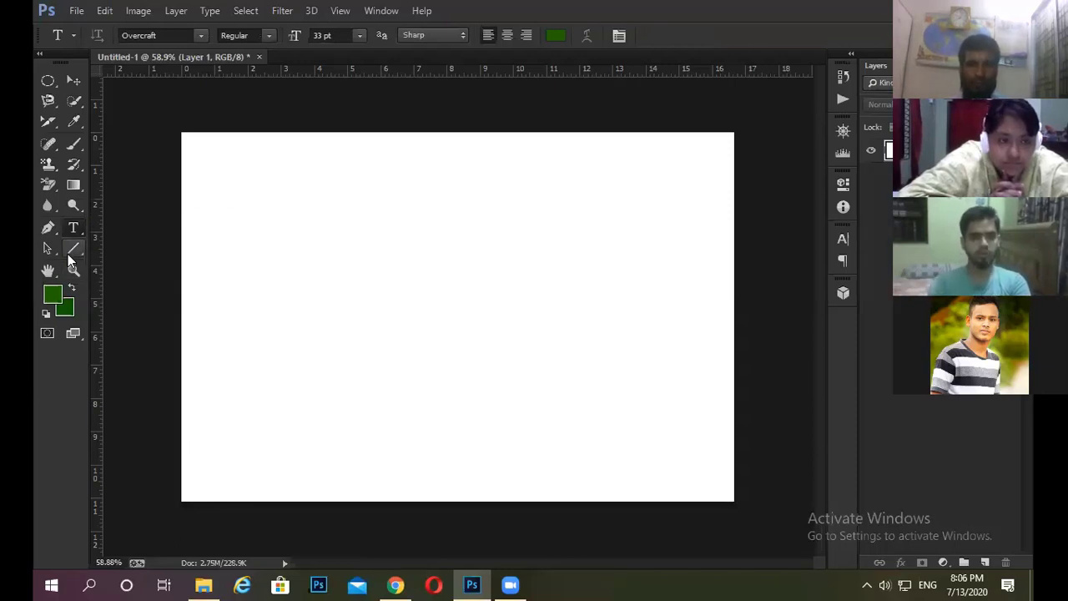
# - Draw a green rectangle about 560 by 418 px in the middle of the canvas and delete it
pyautogui.moveTo(74, 249); pyautogui.dragTo(168, 258)
pyautogui.moveTo(357, 198); pyautogui.dragTo(615, 389)
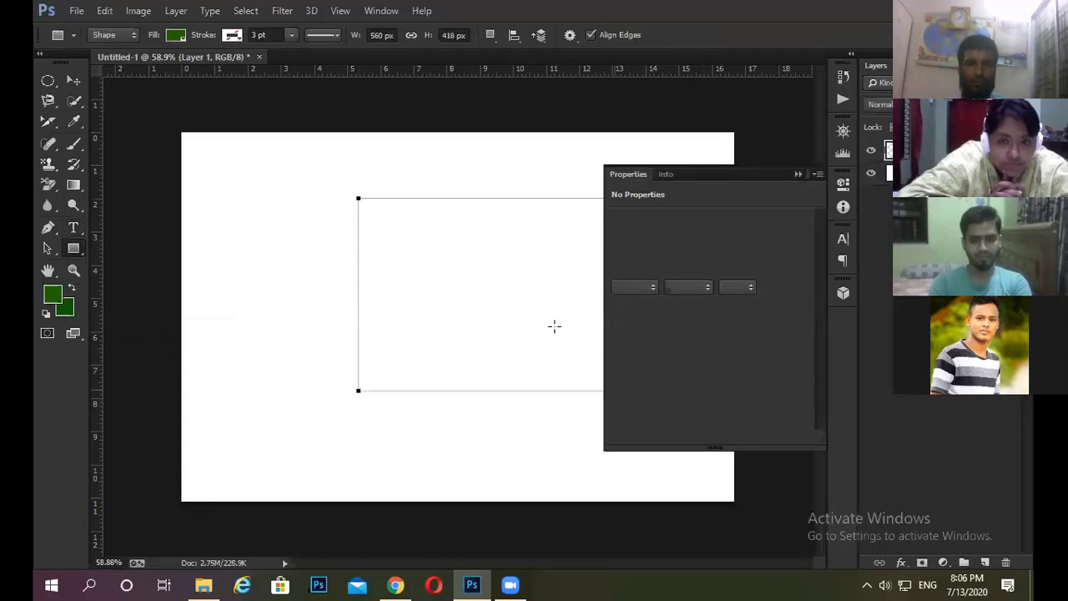
pyautogui.click(798, 174)
pyautogui.scroll(-2, 470, 293)
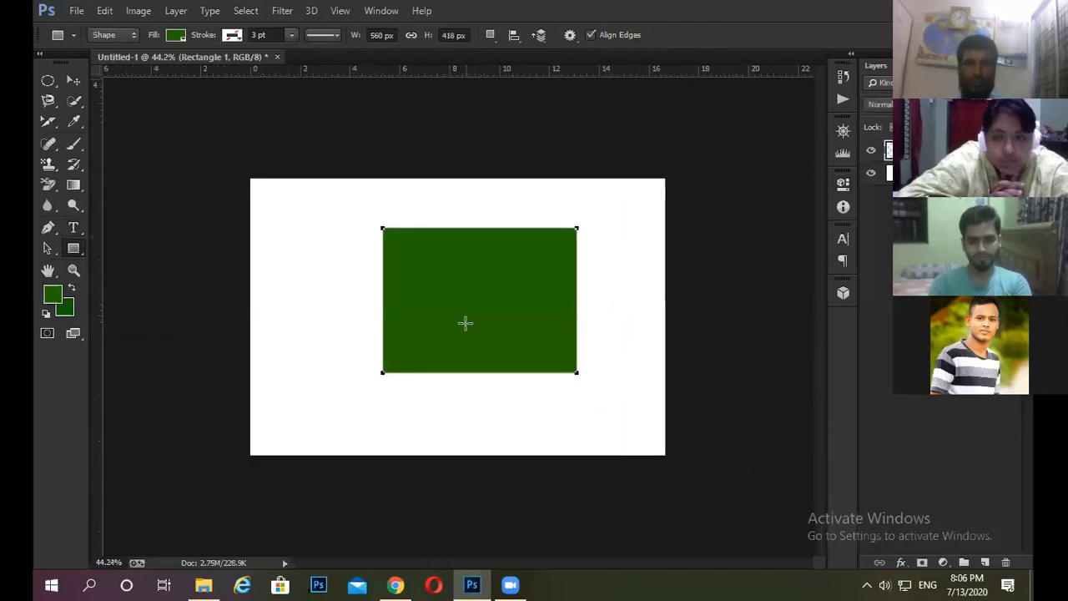
pyautogui.click(501, 274)
pyautogui.click(489, 246)
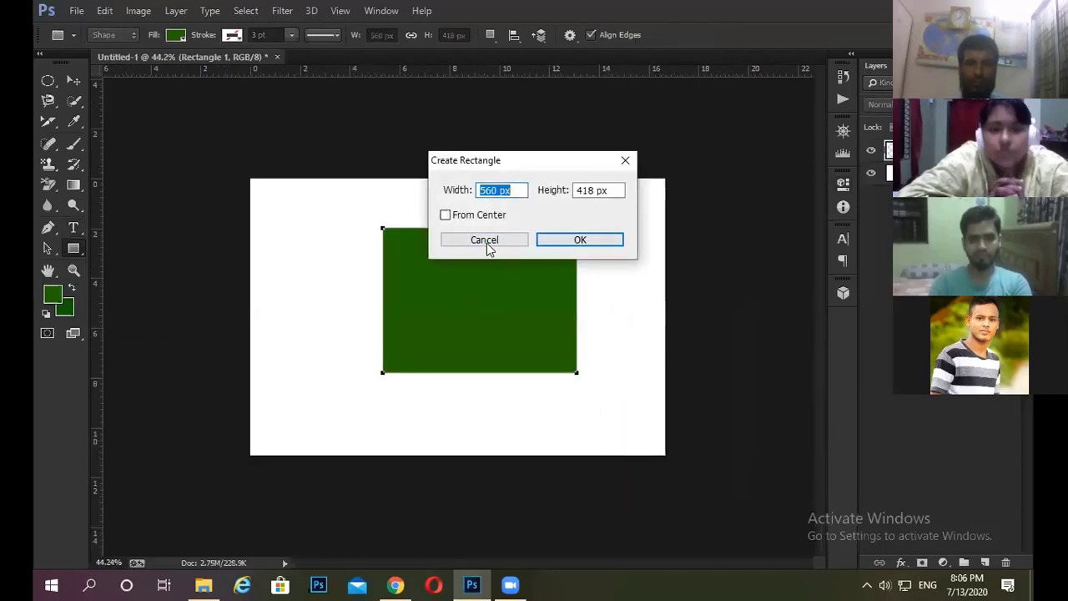
pyautogui.click(73, 81)
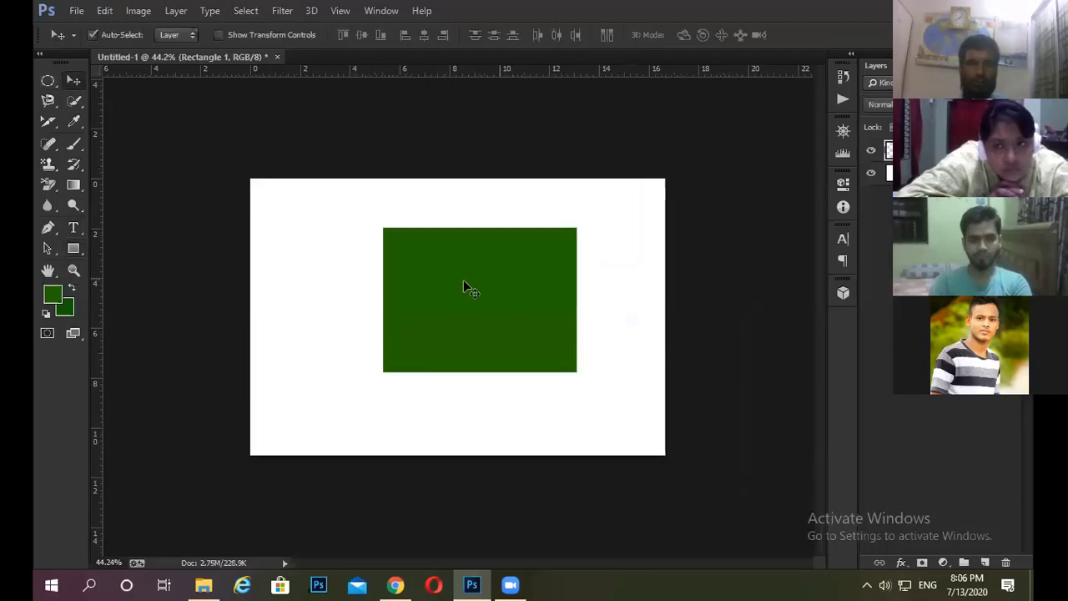
pyautogui.press('Delete')
# - Create a 100 by 100 px polygon star with 3 sides indented by 50% near the middle of the canvas
pyautogui.click(74, 247)
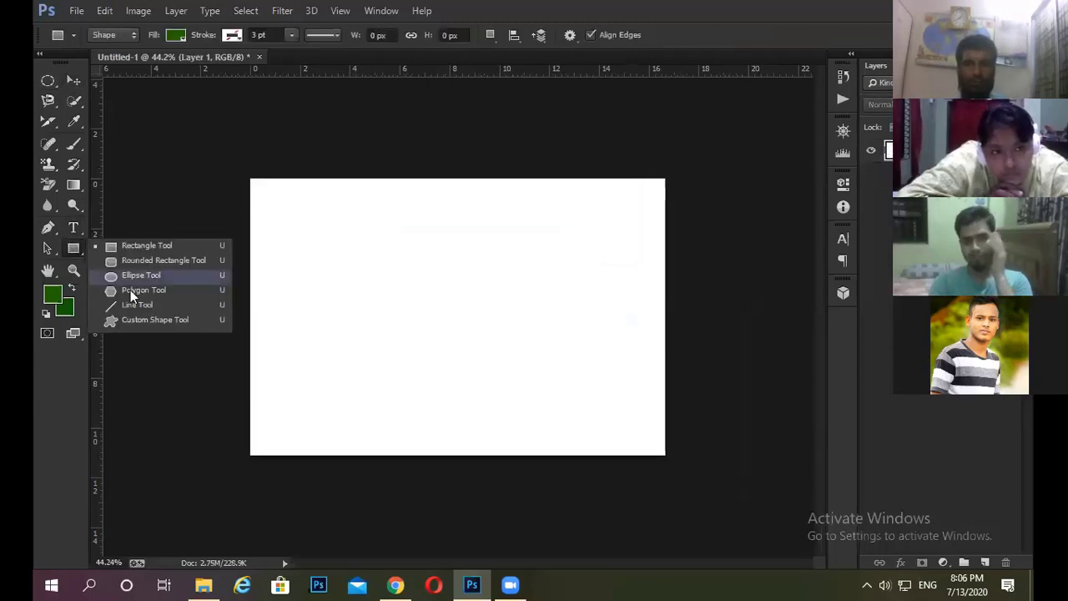
pyautogui.click(152, 276)
pyautogui.click(73, 248)
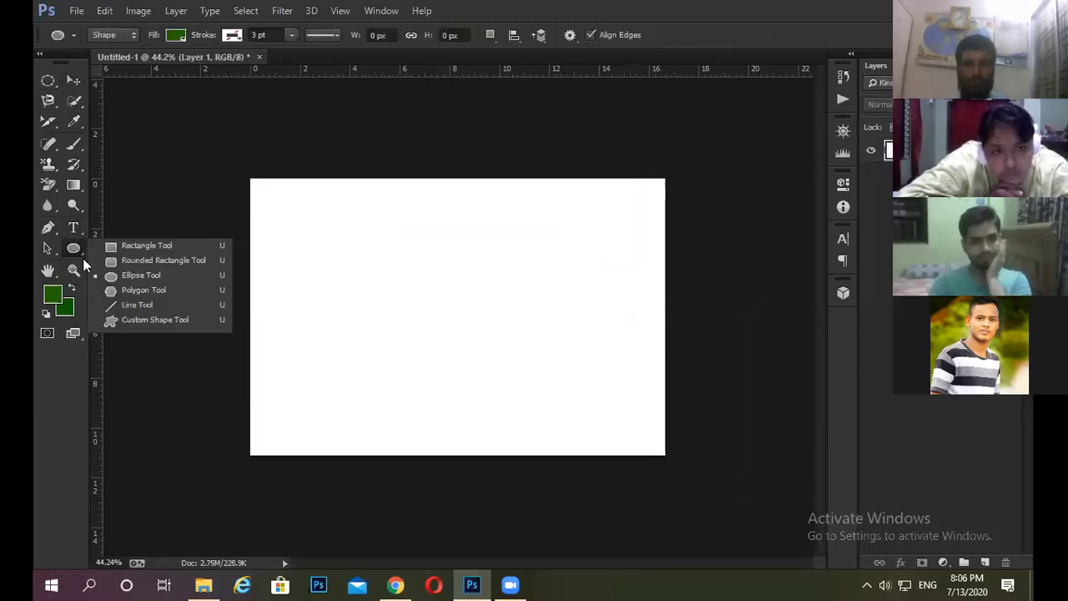
pyautogui.click(129, 288)
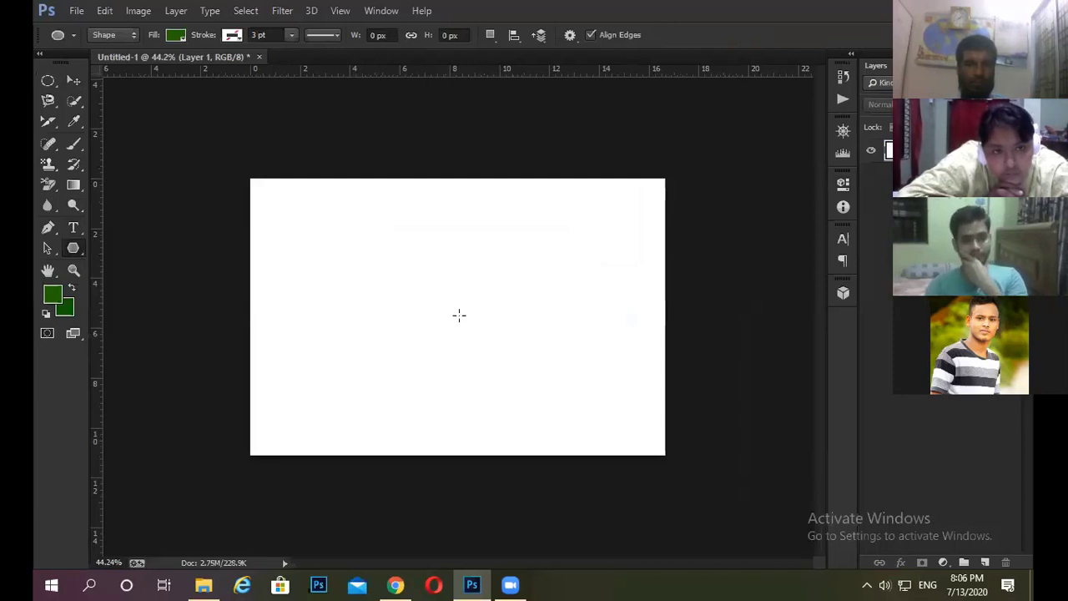
pyautogui.click(493, 279)
pyautogui.doubleClick(430, 185)
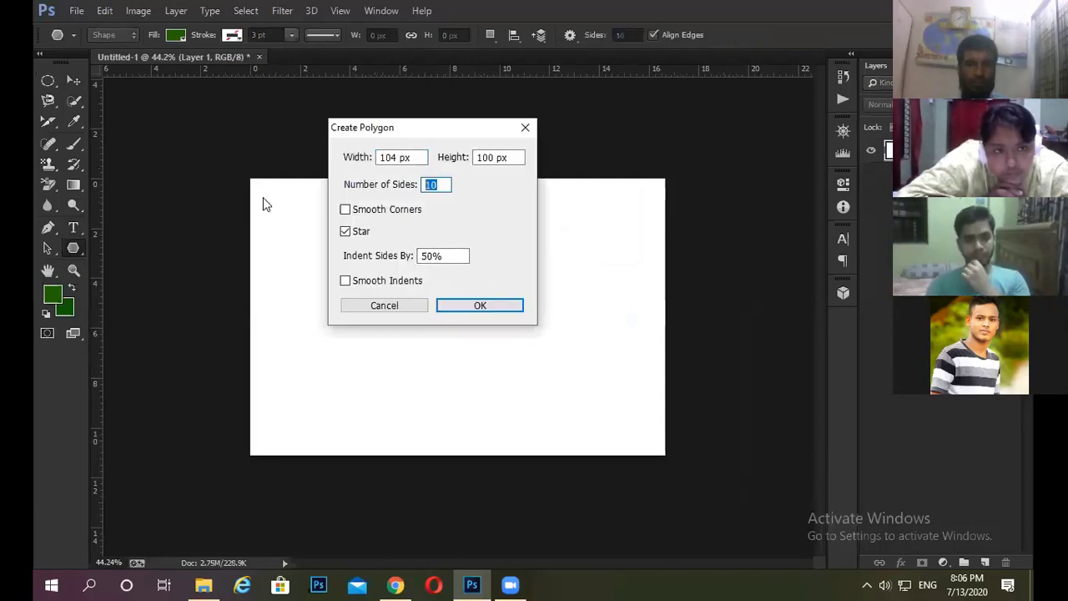
pyautogui.doubleClick(399, 159)
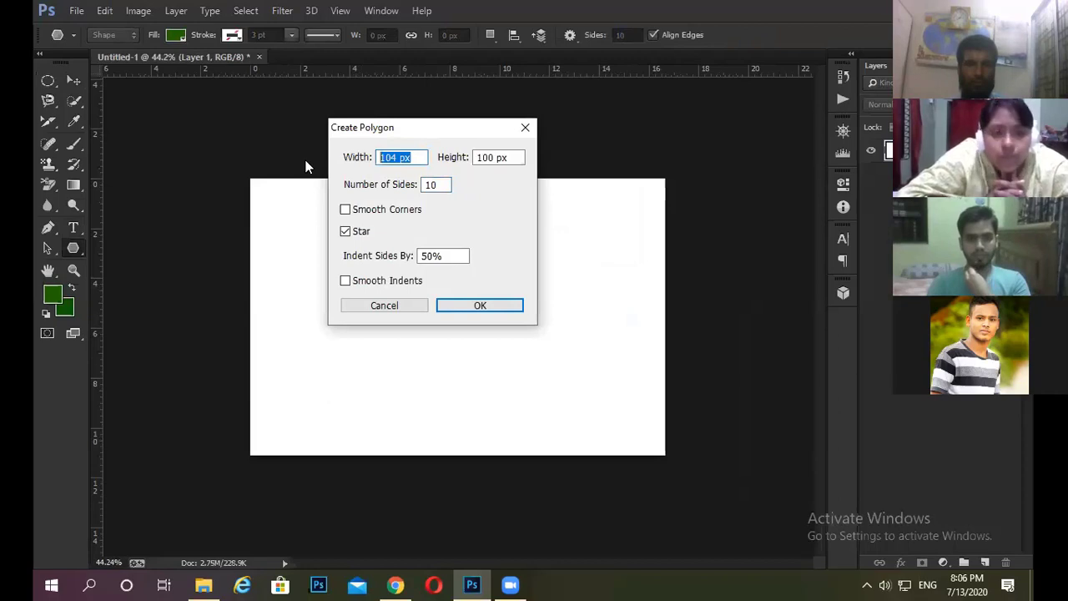
pyautogui.write('100')
pyautogui.press('Tab')
pyautogui.press('Tab')
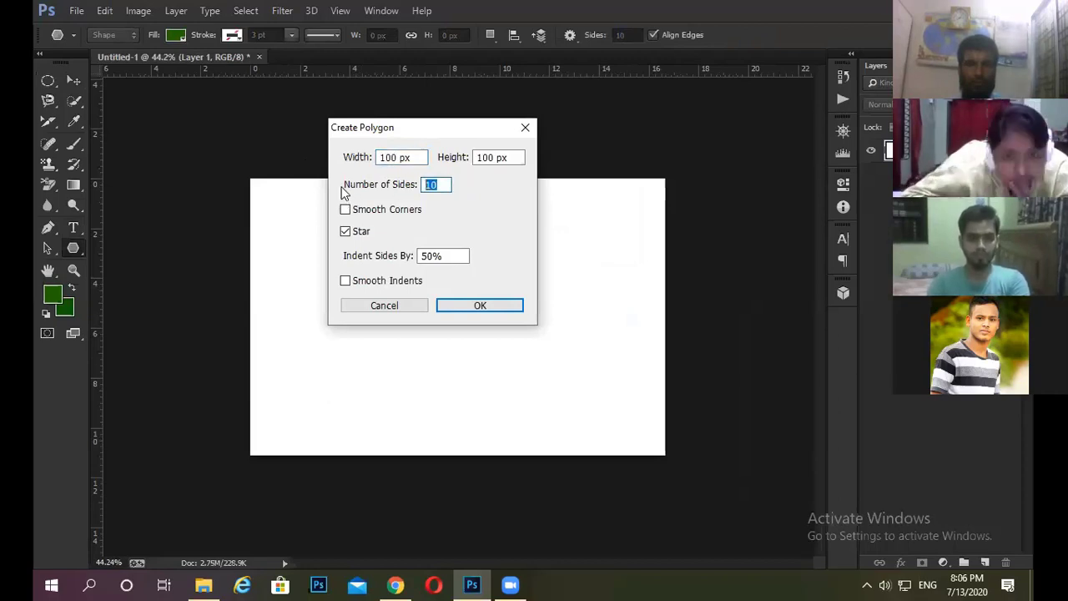
pyautogui.write('3')
pyautogui.click(467, 309)
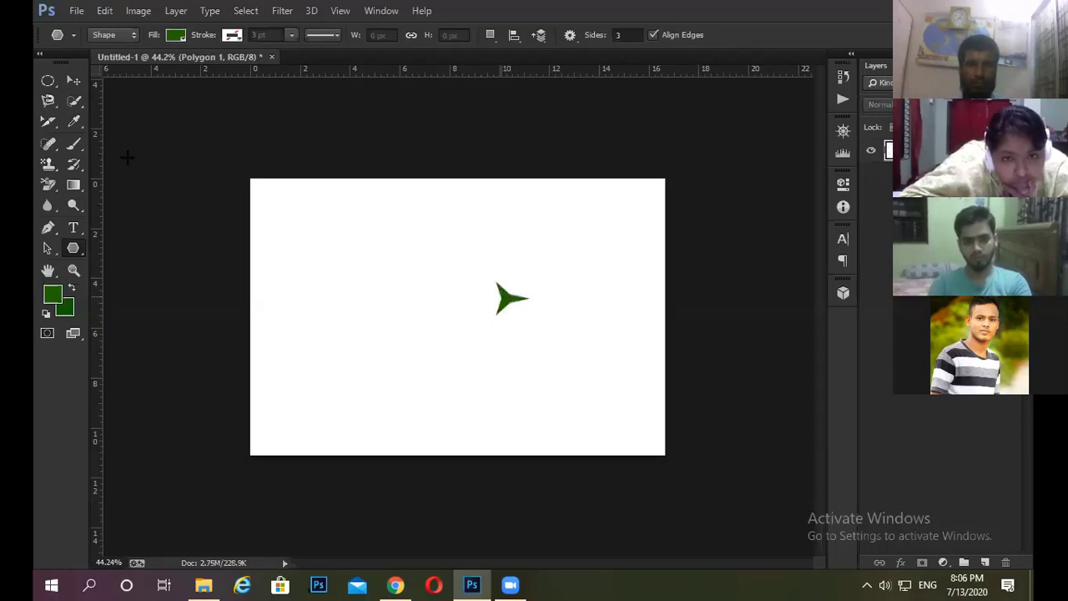
# - Undo the star and create a 3-sided, 100 by 100 px polygon with the Star option off
pyautogui.hotkey('ctrl', 'z')
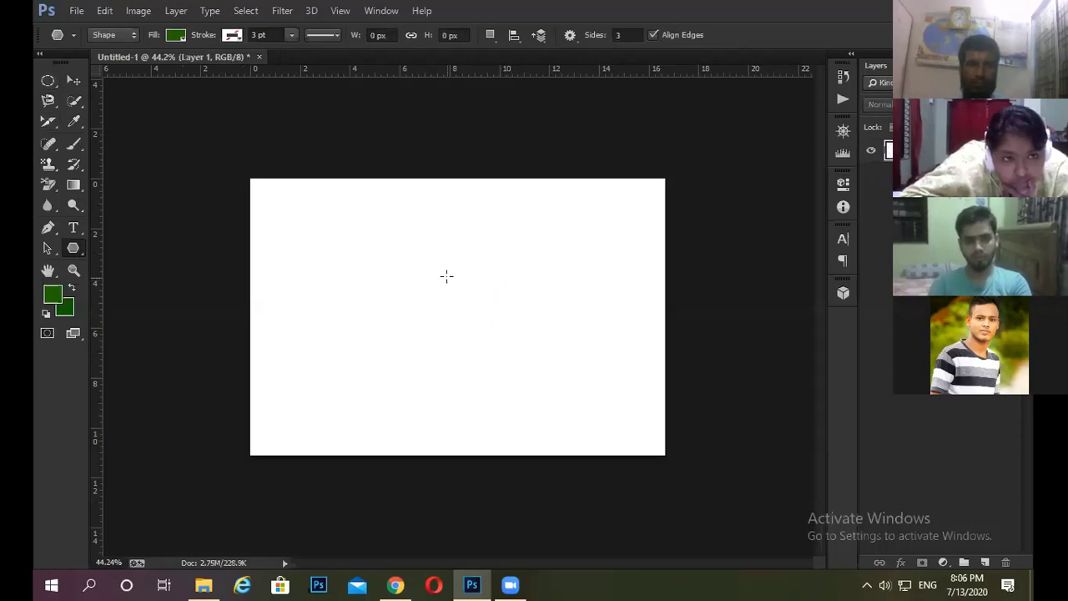
pyautogui.click(447, 276)
pyautogui.click(346, 231)
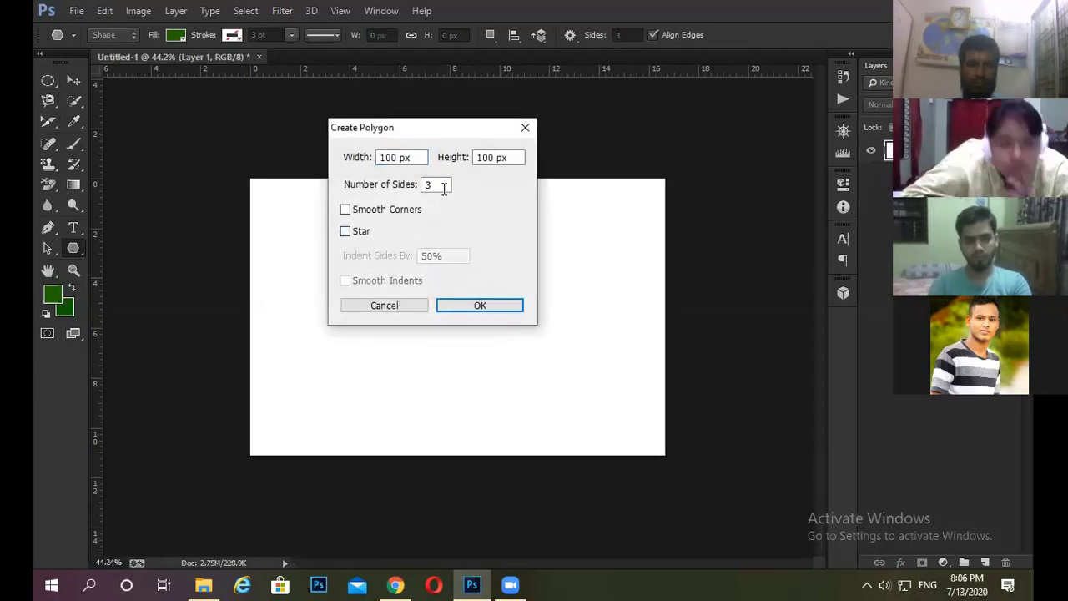
pyautogui.click(463, 305)
pyautogui.scroll(5, 466, 305)
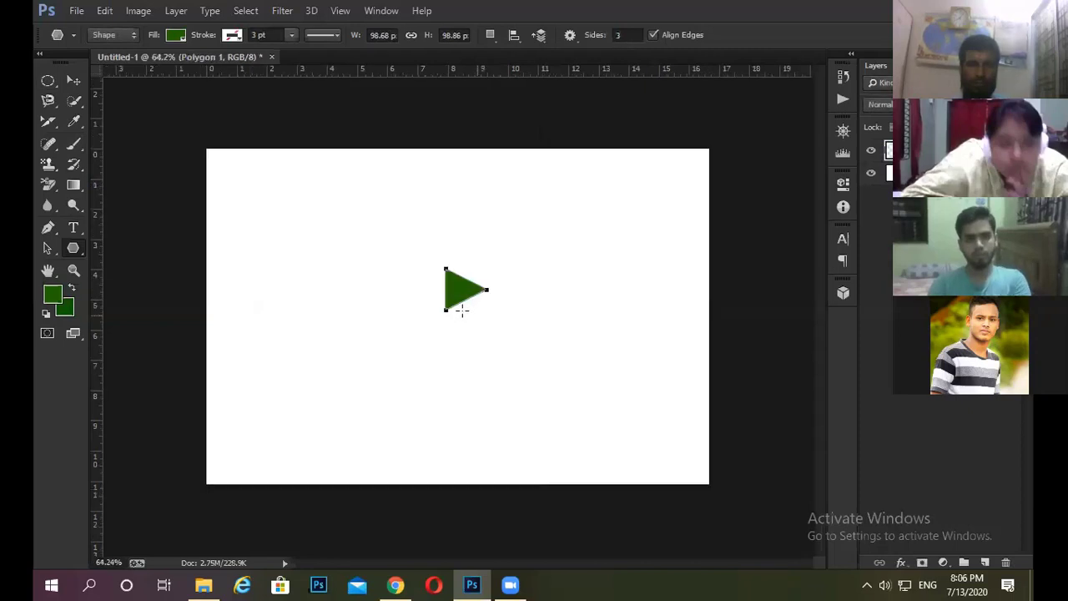
# - Move the green triangle slightly up and to the left with the Move tool
pyautogui.click(74, 80)
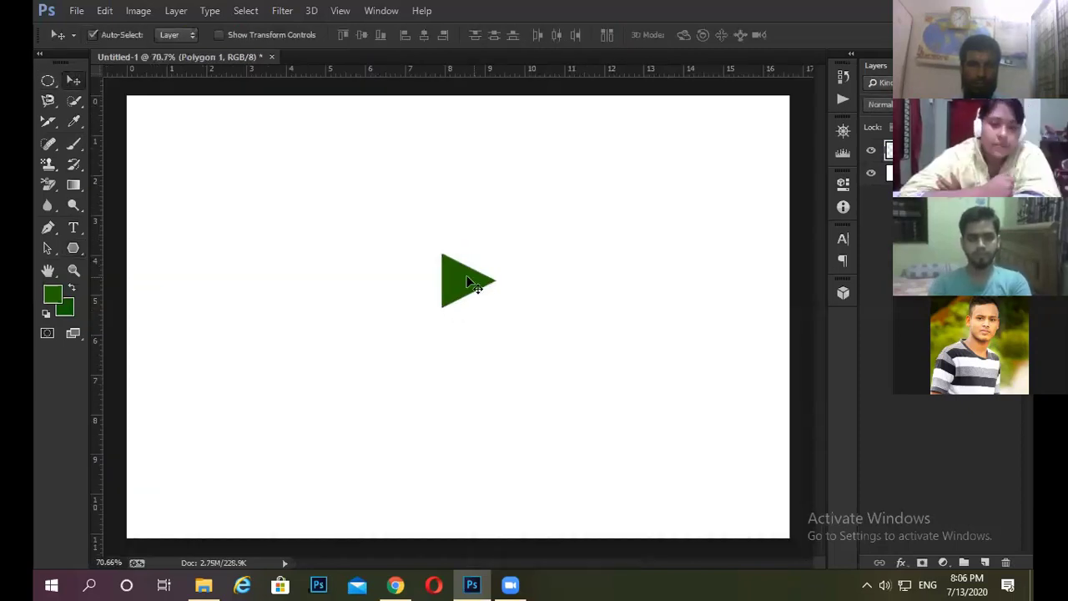
pyautogui.hotkey('ctrl', 't')
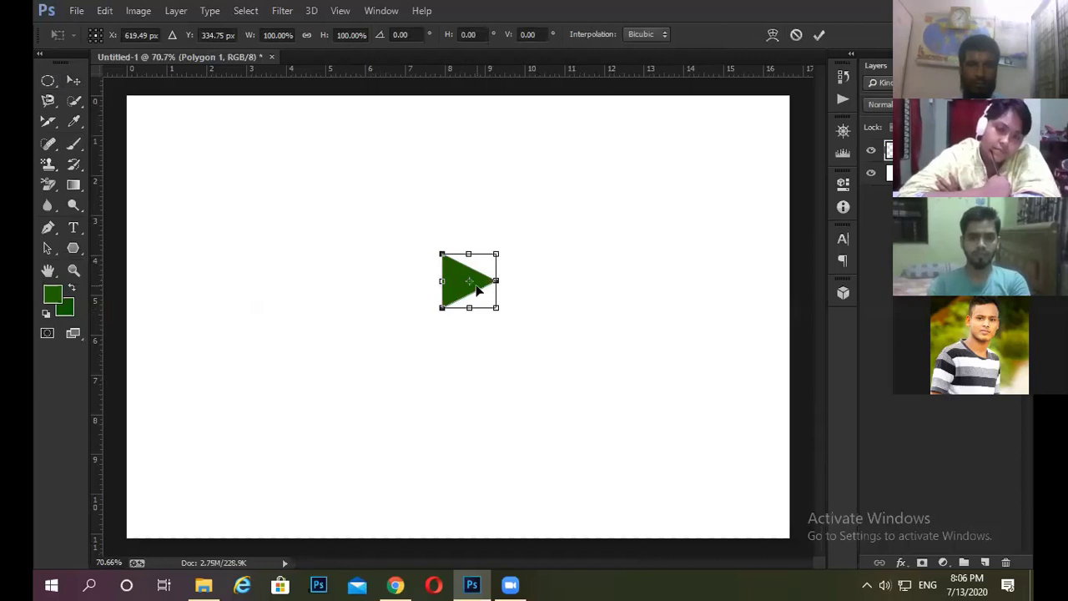
pyautogui.press('Return')
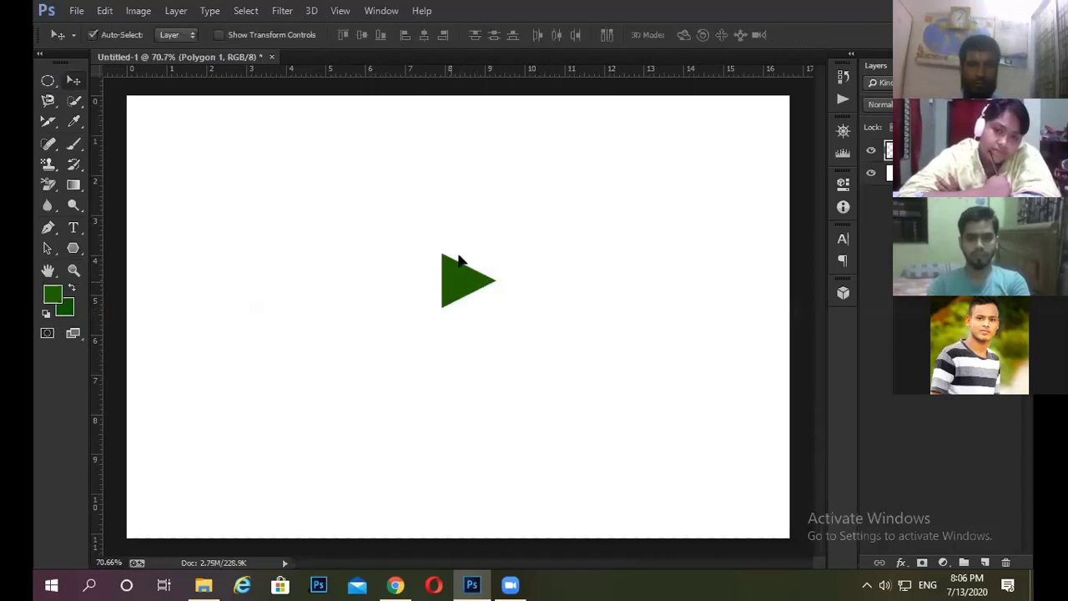
pyautogui.moveTo(462, 298); pyautogui.dragTo(436, 257)
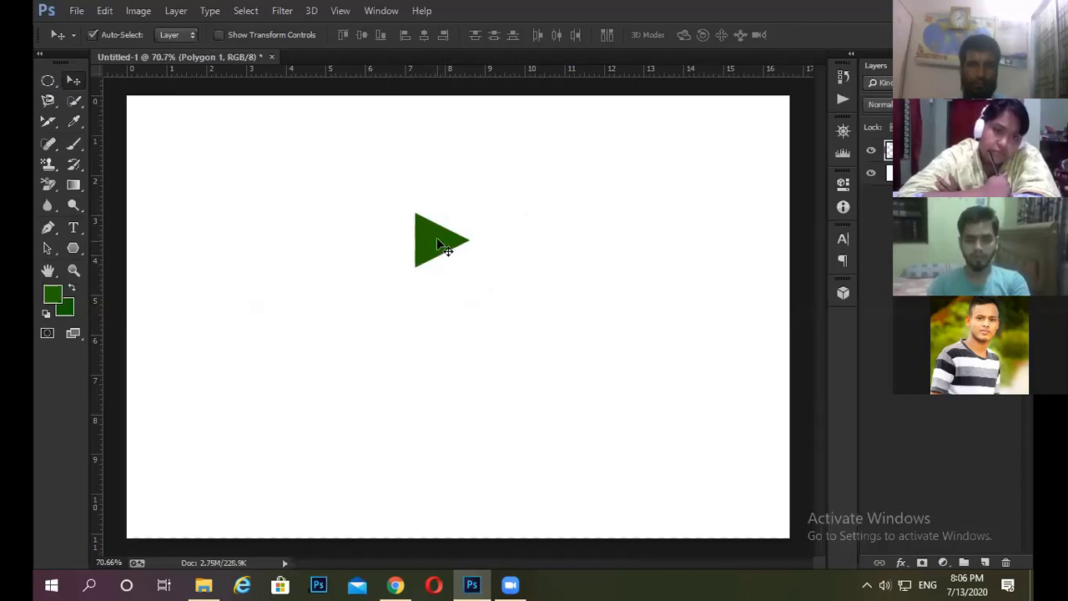
# - Rotate the triangle about 90° counterclockwise so it points up, enlarge and widen it, and place it in the canvas's upper middle
pyautogui.hotkey('ctrl', 't')
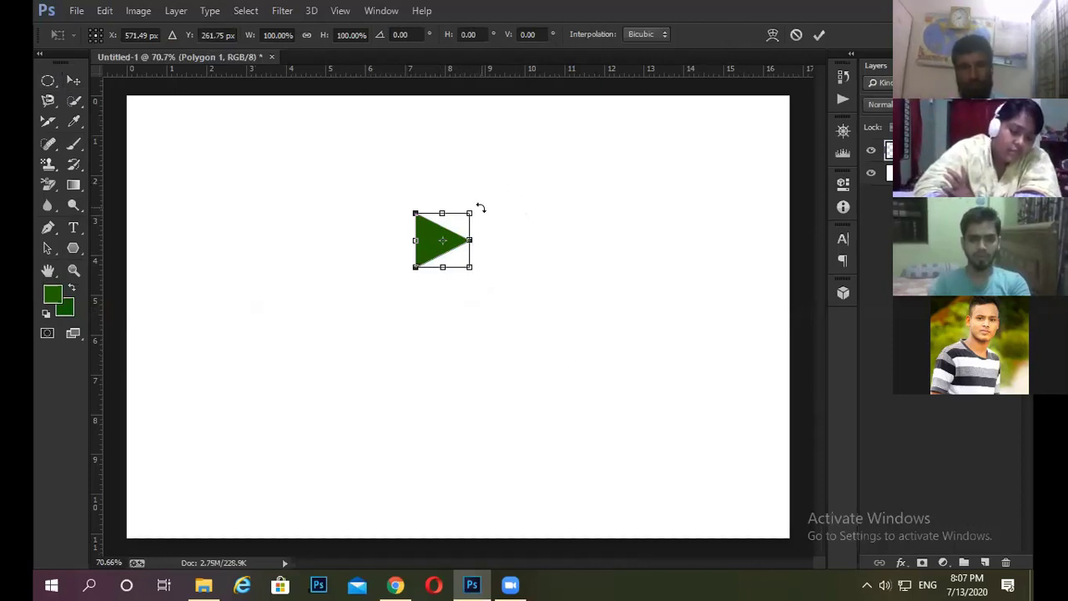
pyautogui.moveTo(480, 208); pyautogui.dragTo(408, 200)
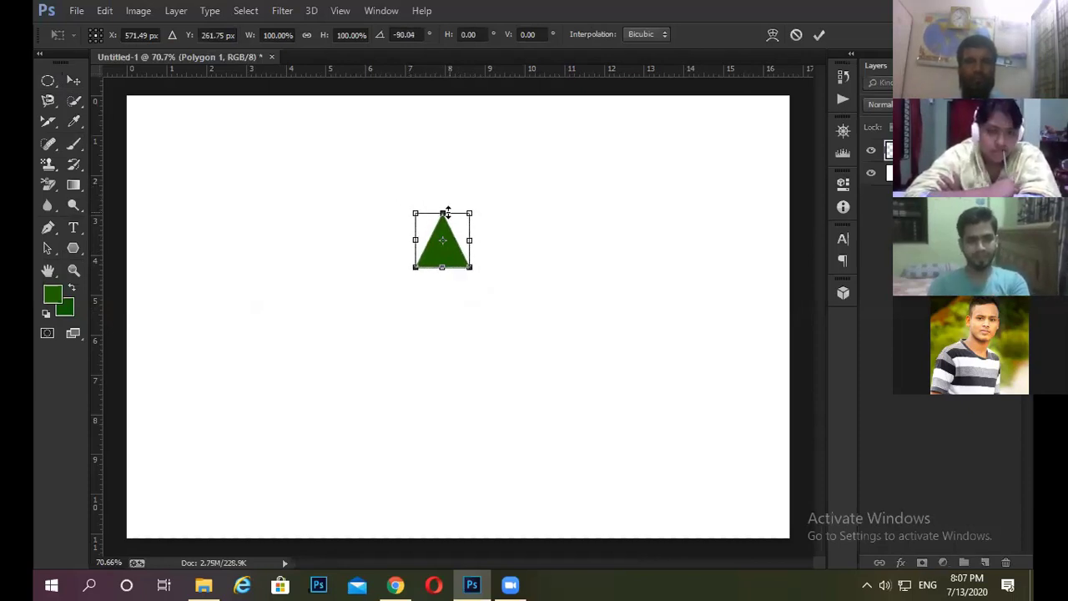
pyautogui.moveTo(475, 208); pyautogui.dragTo(544, 180)
pyautogui.moveTo(447, 157); pyautogui.dragTo(442, 204)
pyautogui.moveTo(522, 319); pyautogui.dragTo(539, 318)
pyautogui.moveTo(486, 297); pyautogui.dragTo(509, 242)
pyautogui.click(818, 35)
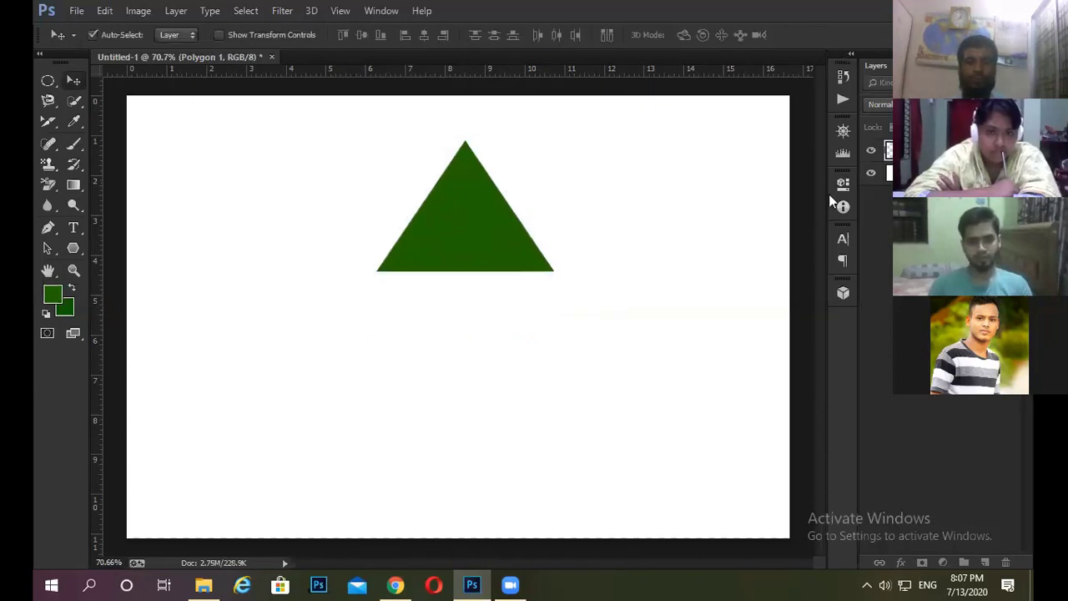
# - Draw a green rectangle about 328 by 212 px directly beneath the triangle as the house body
pyautogui.scroll(-2, 172, 326)
pyautogui.click(77, 252)
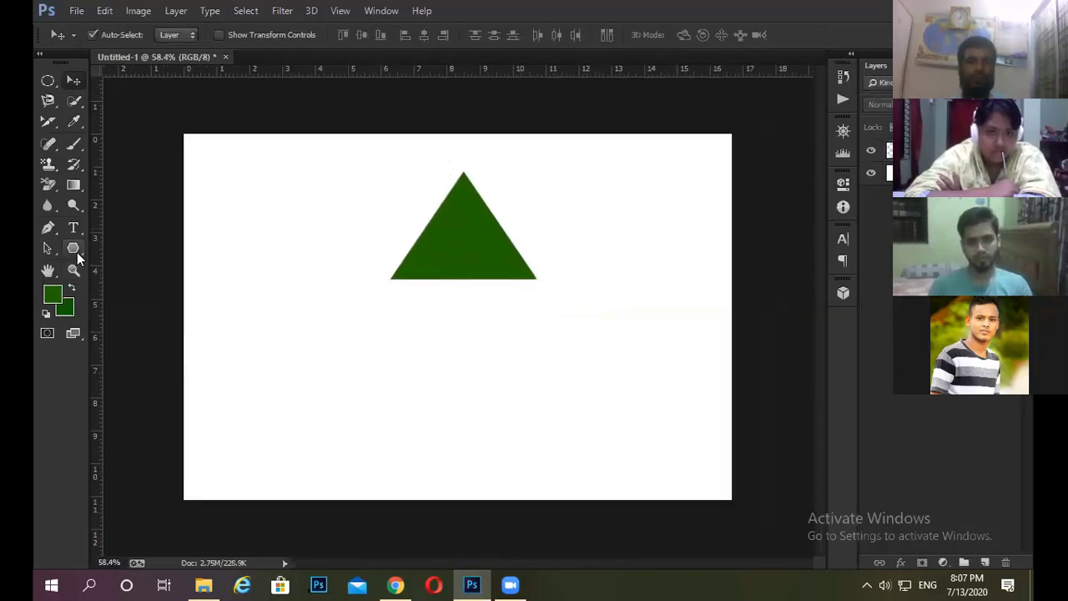
pyautogui.rightClick(77, 252)
pyautogui.click(129, 260)
pyautogui.click(475, 359)
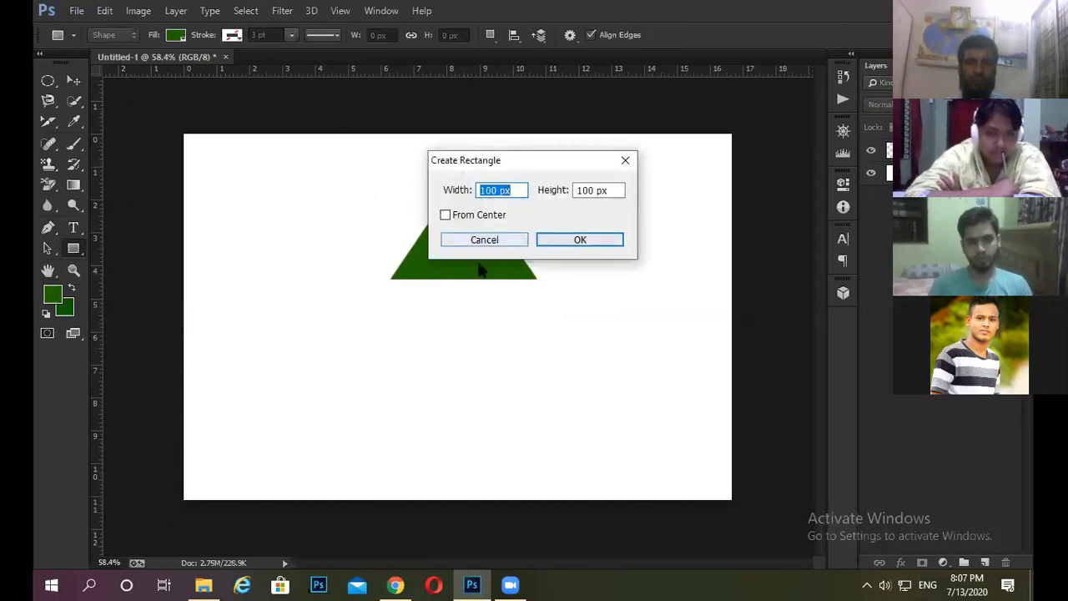
pyautogui.press('Escape')
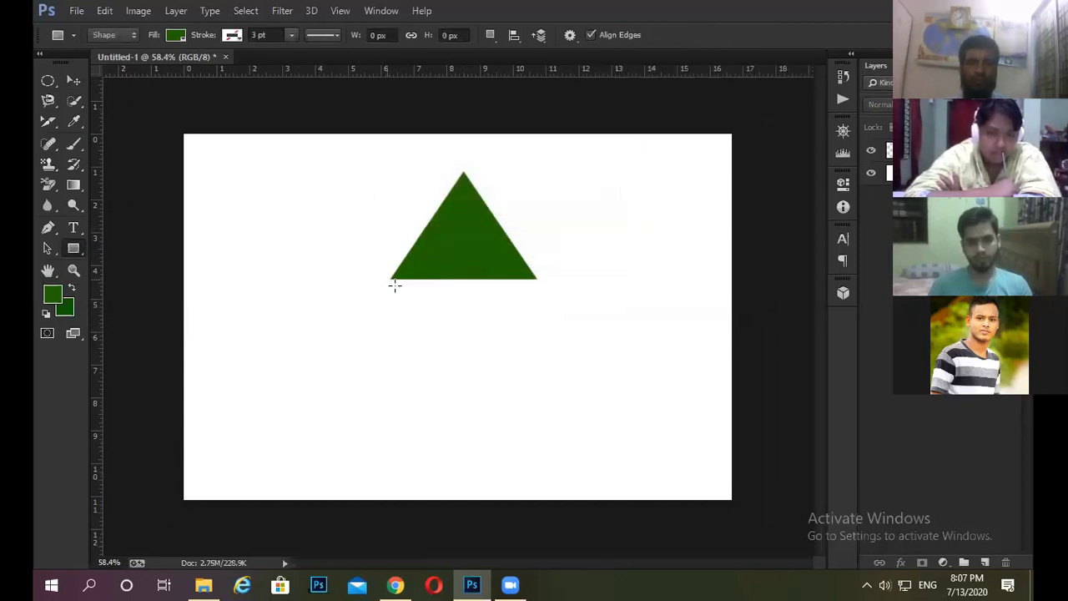
pyautogui.moveTo(387, 280); pyautogui.dragTo(534, 375)
pyautogui.click(797, 174)
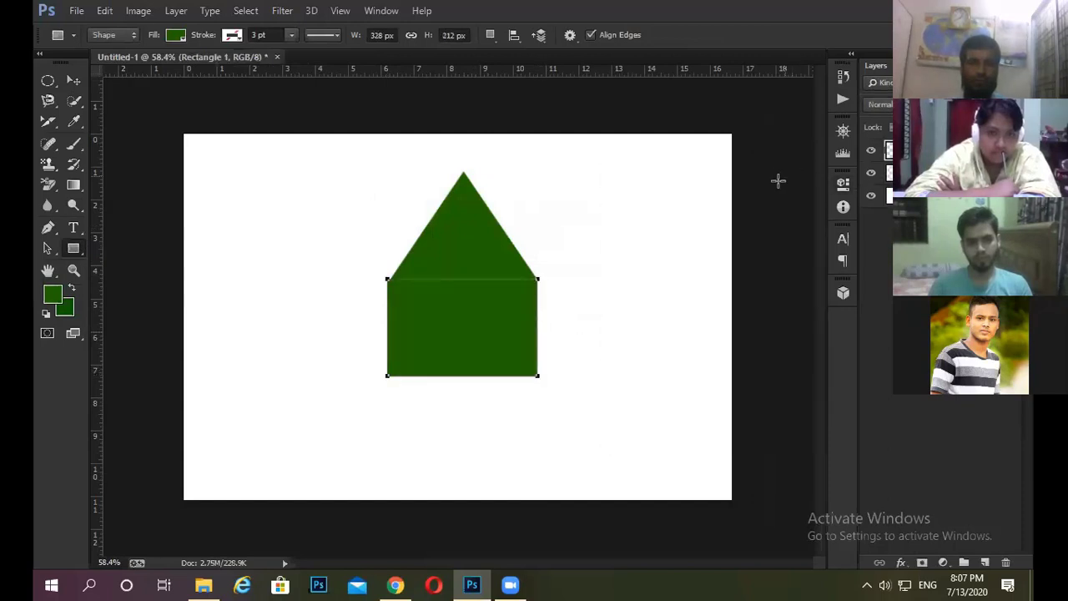
# - Narrow the rectangle to 97.87% width from its left edge so it lines up with the triangle's base corner
pyautogui.click(73, 80)
pyautogui.scroll(2, 417, 357)
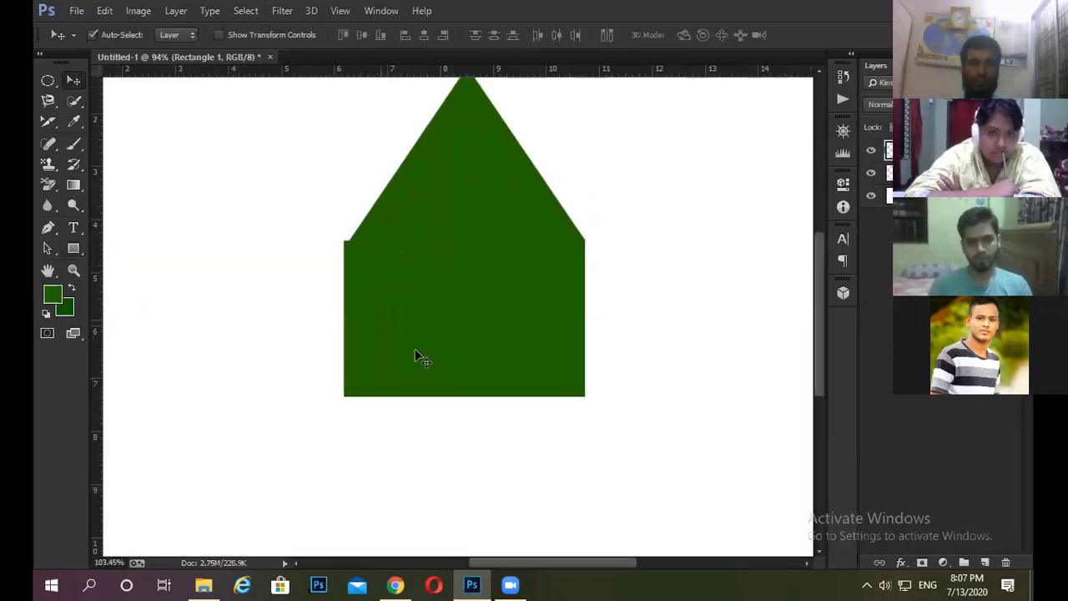
pyautogui.hotkey('ctrl', 't')
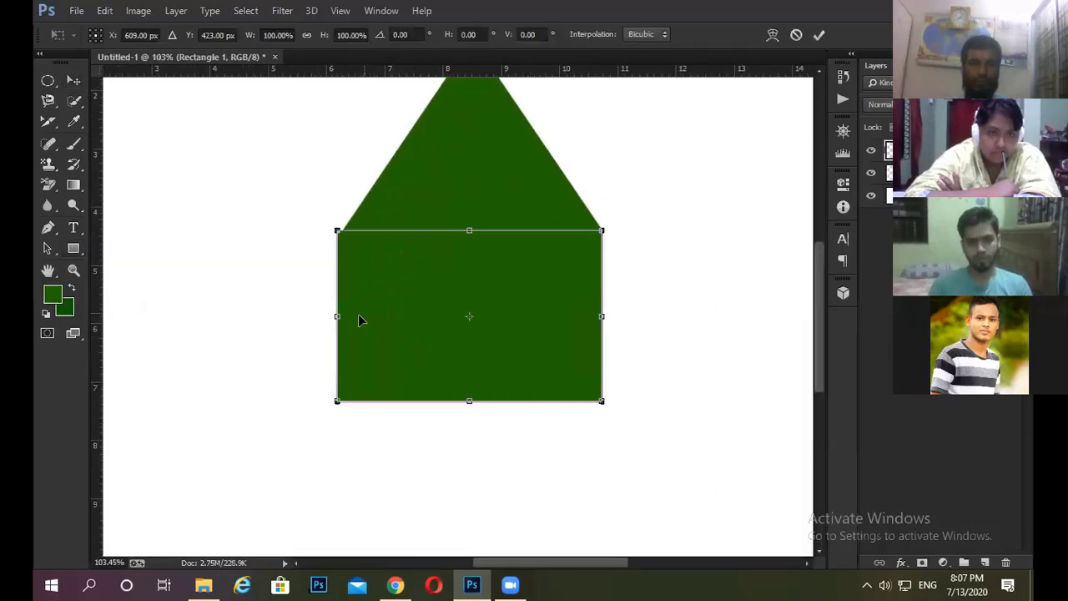
pyautogui.moveTo(339, 316); pyautogui.dragTo(343, 315)
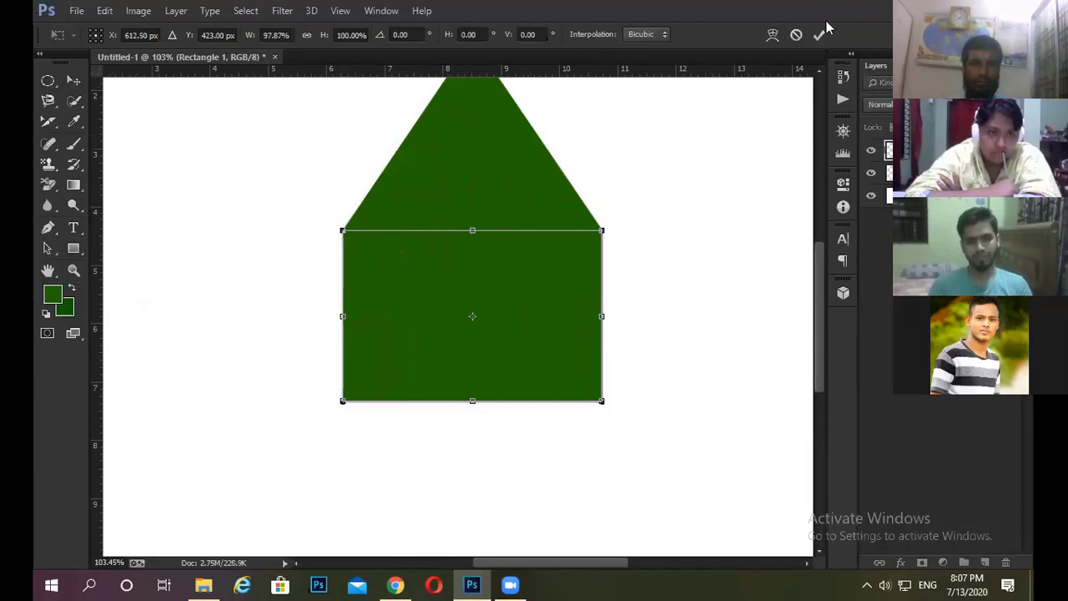
pyautogui.press('Return')
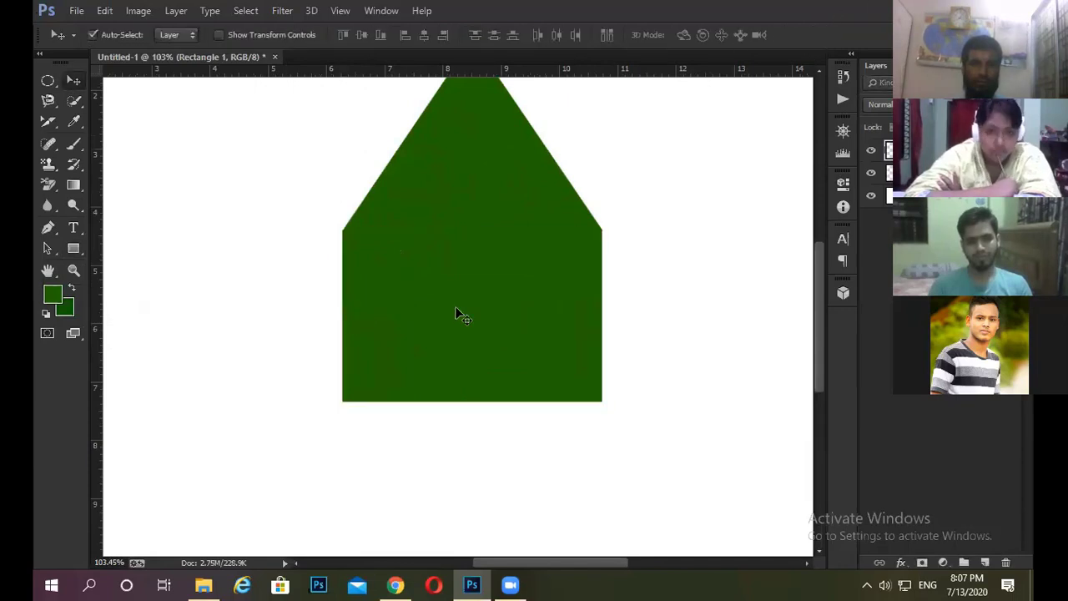
# - Change the triangle shape's fill color to bright orange for the roof
pyautogui.click(430, 190)
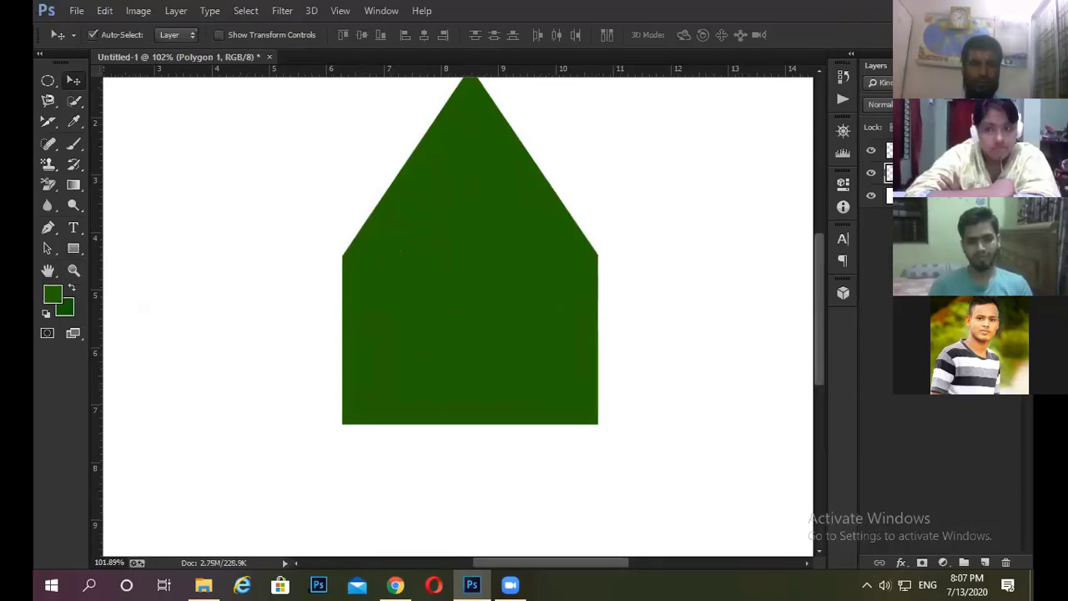
pyautogui.doubleClick(959, 172)
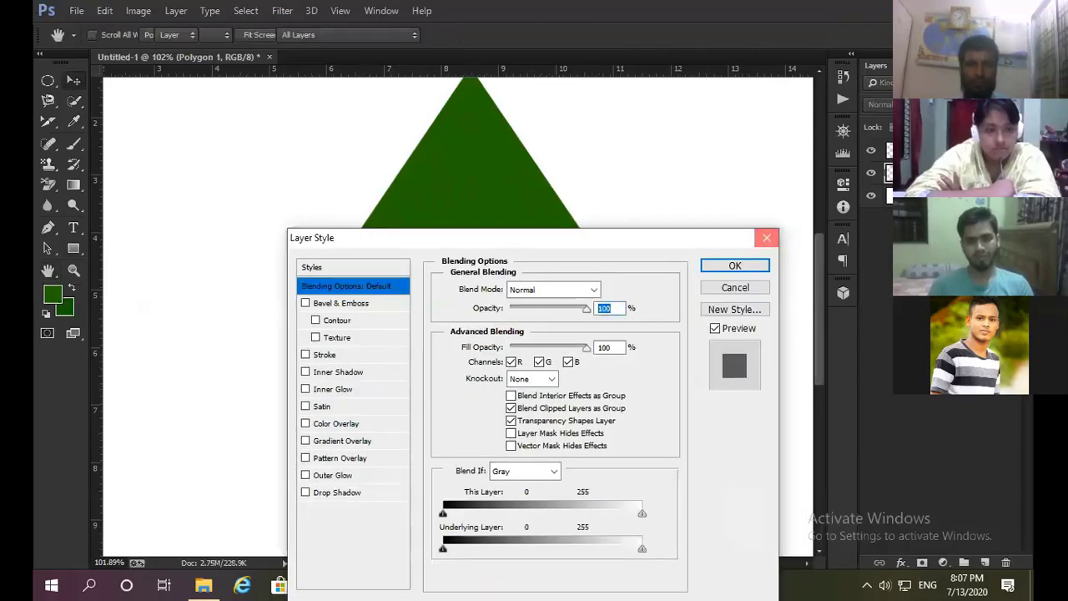
pyautogui.click(767, 239)
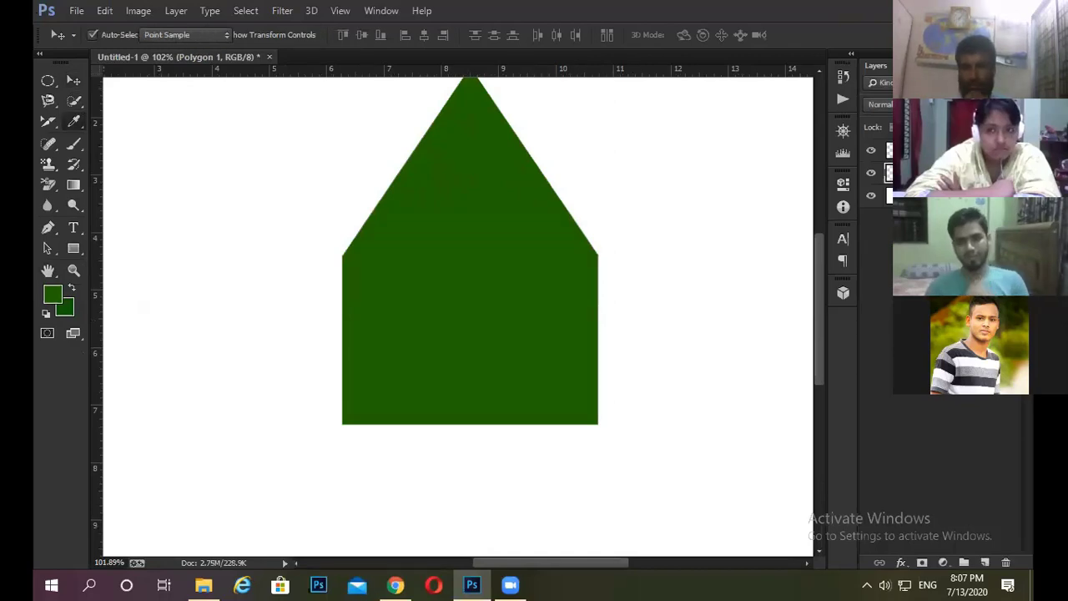
pyautogui.doubleClick(890, 173)
pyautogui.write('672000')
pyautogui.hotkey('ctrl', 'a')
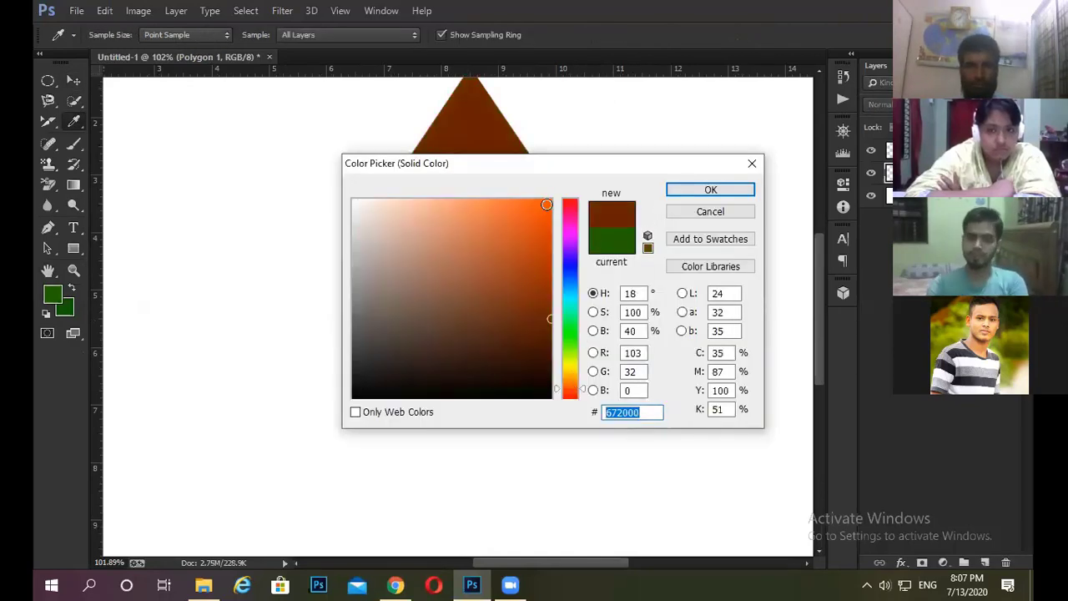
pyautogui.write('F75811')
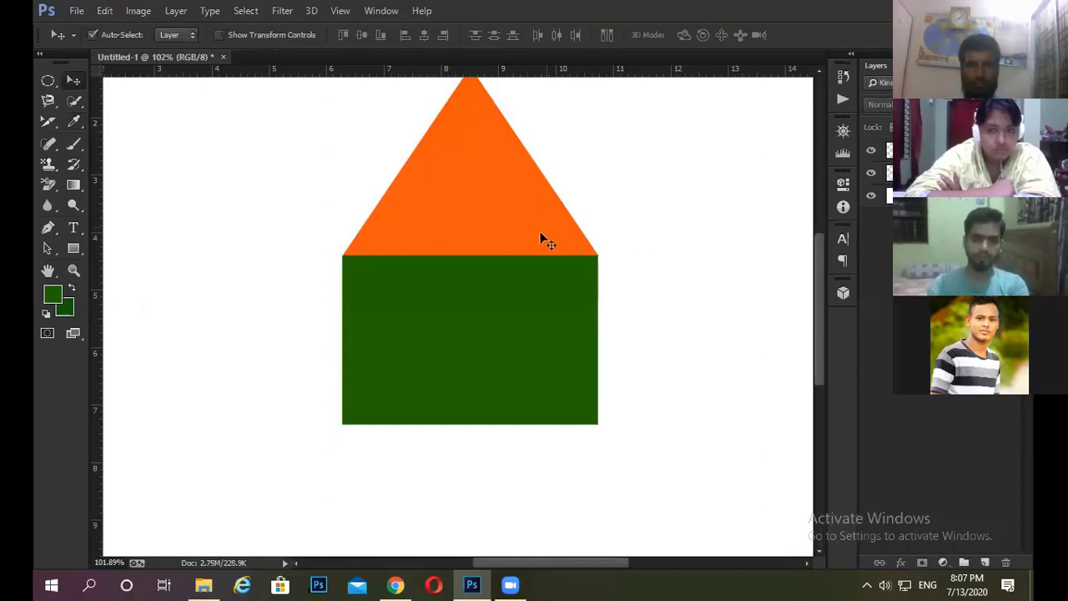
# - Draw a small rectangle about 34 by 38 px in the upper-left part of the house body as a window
pyautogui.scroll(-2, 538, 240)
pyautogui.scroll(1, 349, 336)
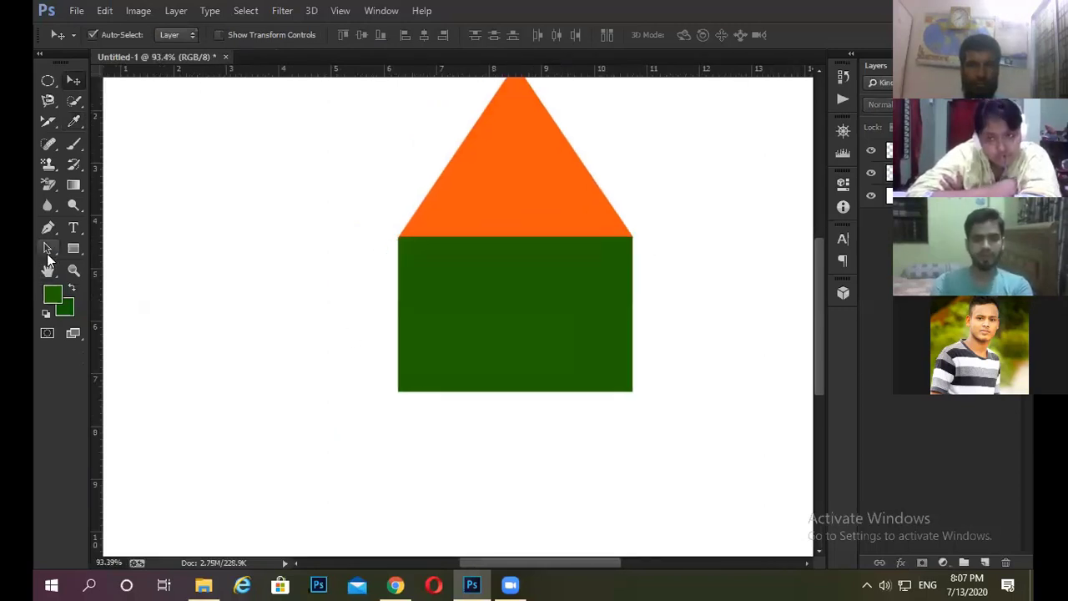
pyautogui.click(74, 248)
pyautogui.moveTo(425, 276); pyautogui.dragTo(451, 303)
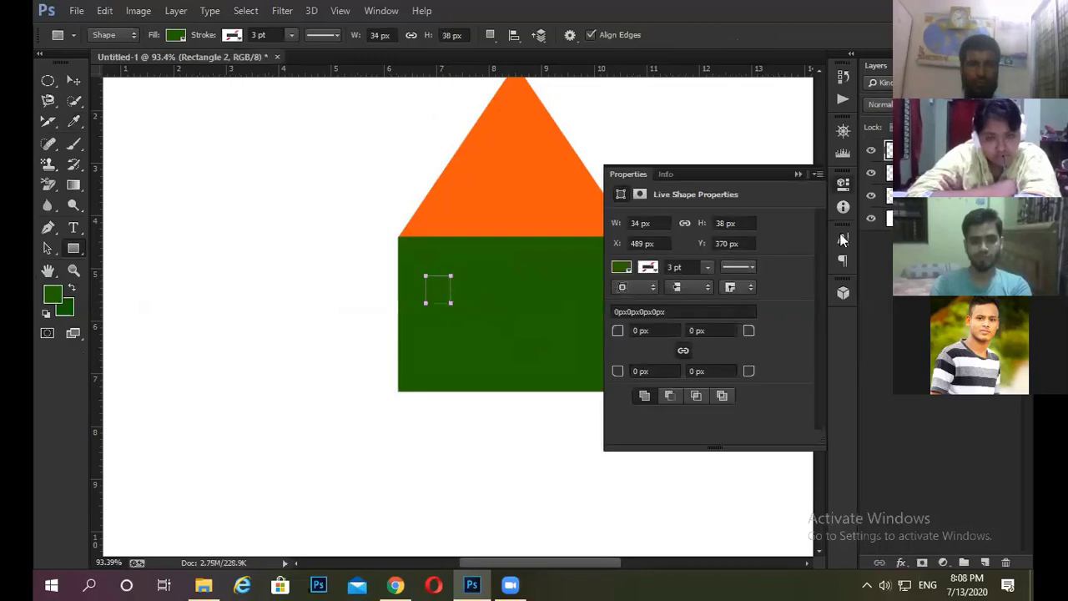
# - Change the small window rectangle's fill color to yellow and collapse the shape properties
pyautogui.doubleClick(889, 150)
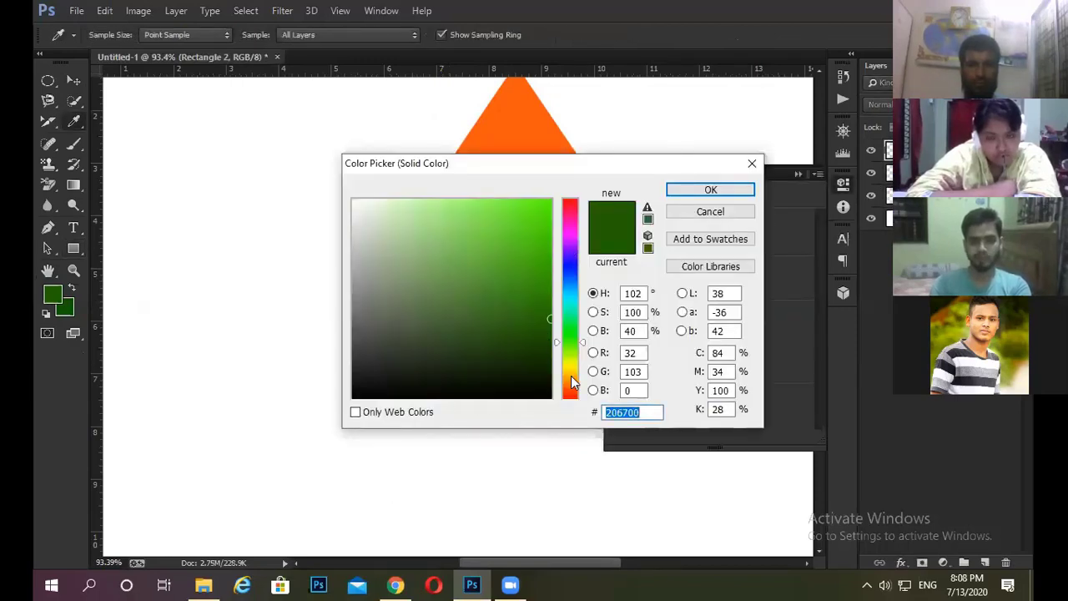
pyautogui.click(571, 375)
pyautogui.click(536, 212)
pyautogui.click(710, 189)
pyautogui.click(878, 267)
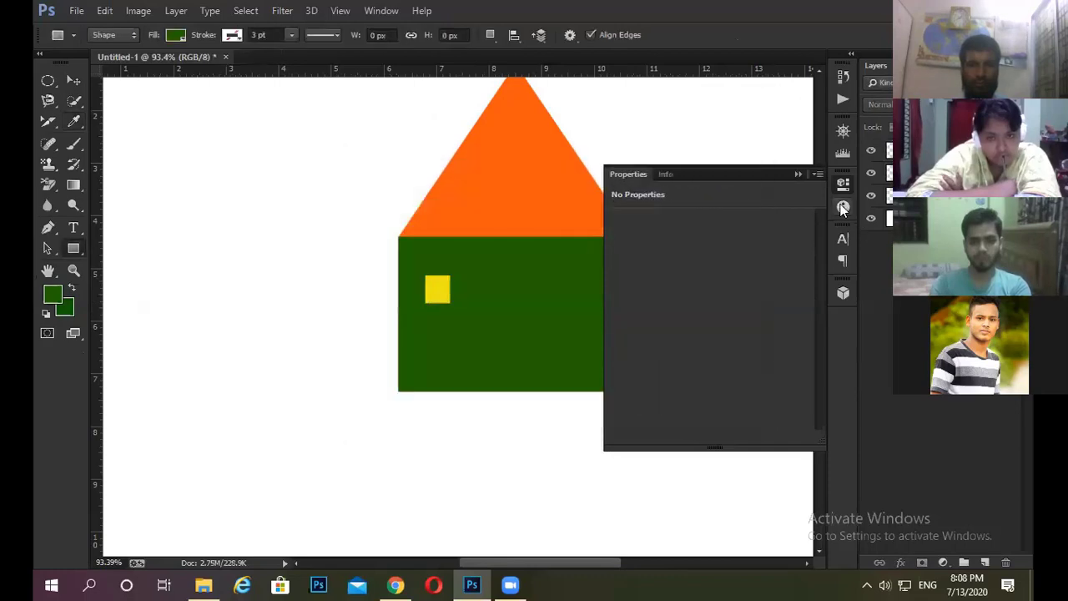
pyautogui.click(798, 174)
# - Nudge the yellow window slightly up and left, and place a copy of it in the house body's upper-right part
pyautogui.scroll(3, 539, 322)
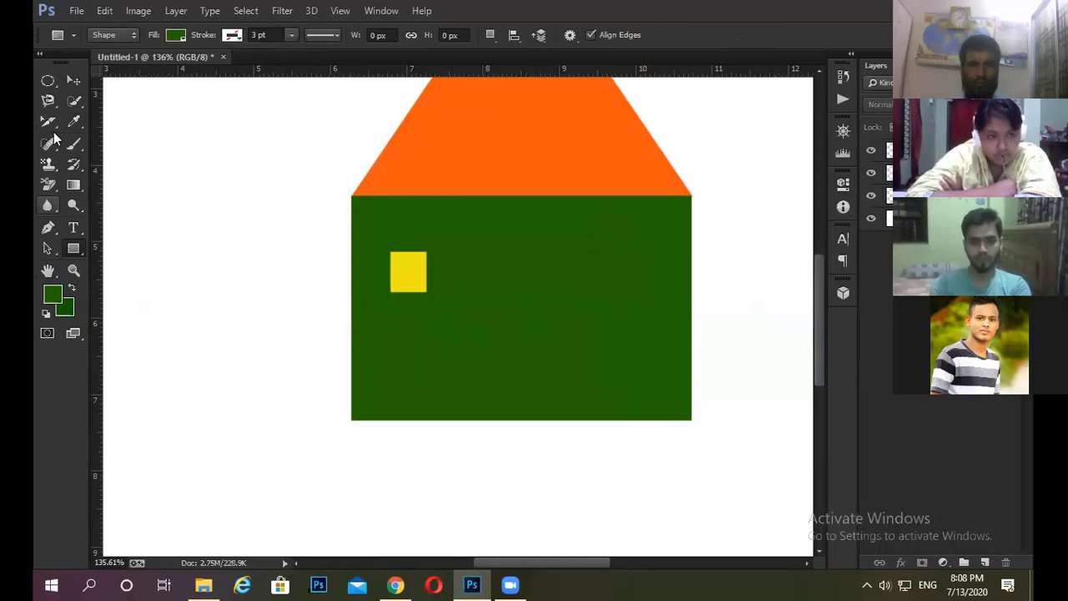
pyautogui.click(74, 80)
pyautogui.scroll(2, 393, 289)
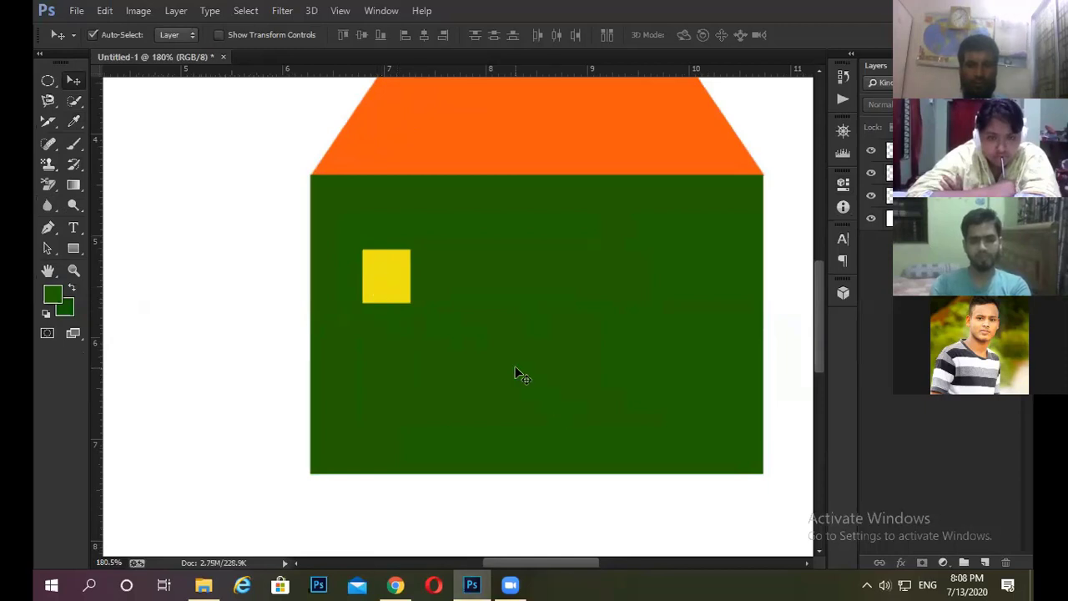
pyautogui.click(374, 279)
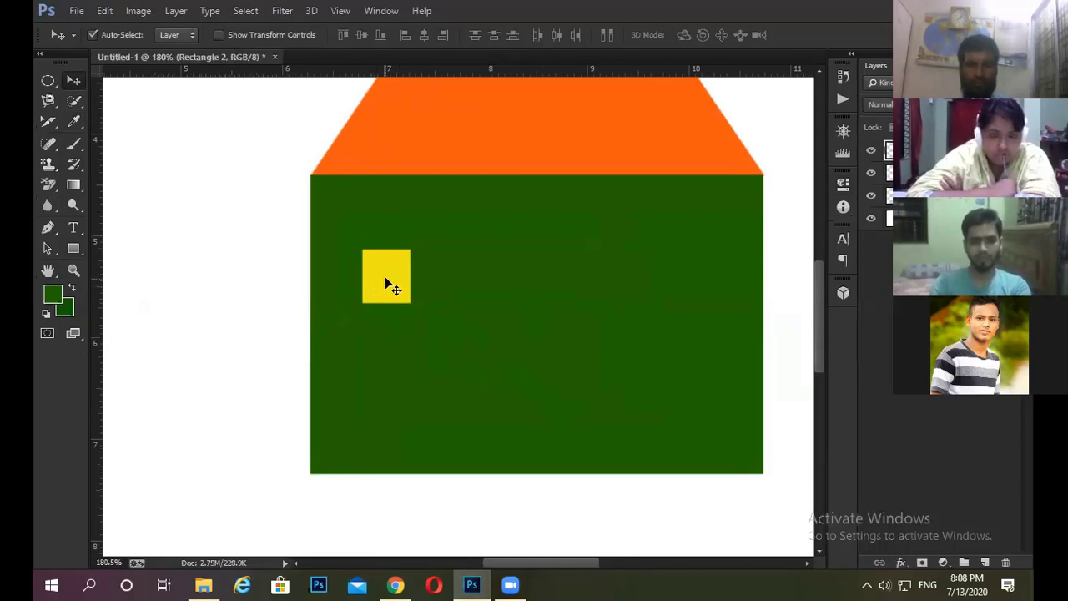
pyautogui.moveTo(373, 273); pyautogui.dragTo(686, 265)
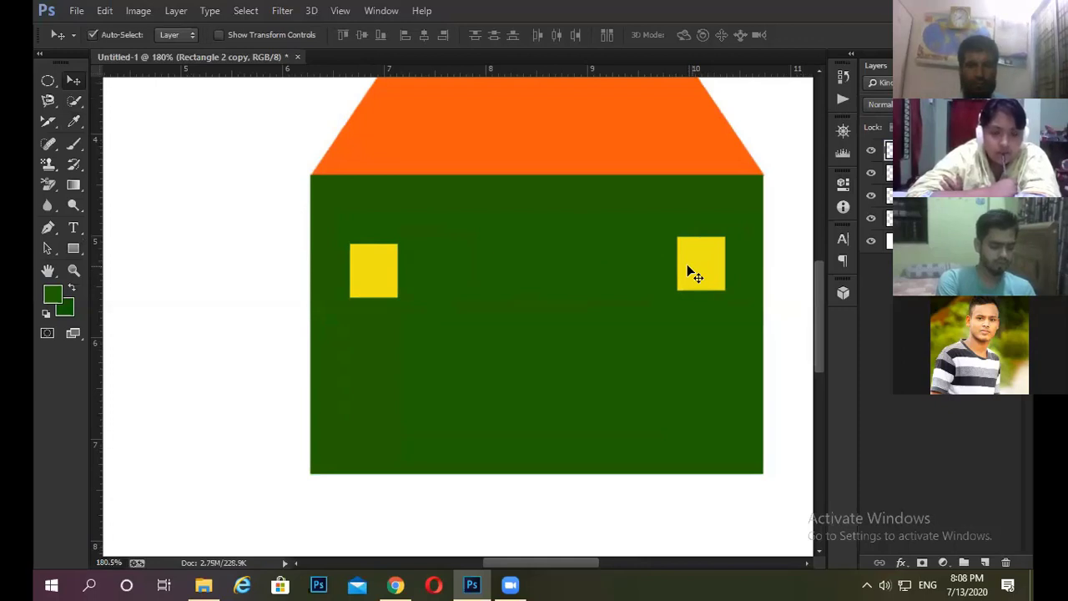
# - Copy the yellow window to the lower middle of the house body and stretch it to 200% height as a door
pyautogui.moveTo(694, 267); pyautogui.dragTo(513, 367)
pyautogui.hotkey('ctrl', 't')
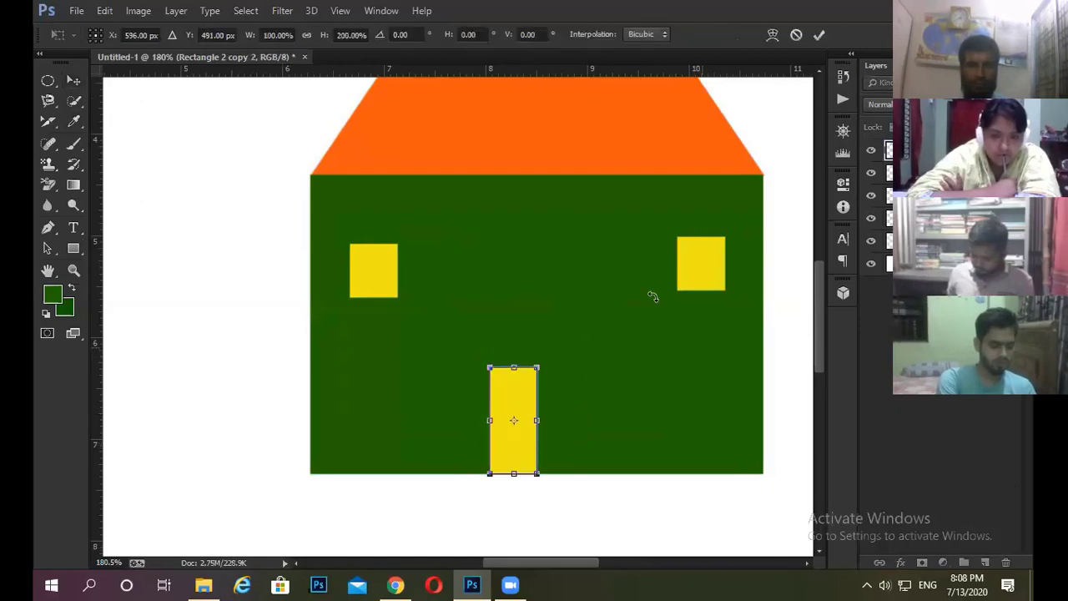
pyautogui.press('Return')
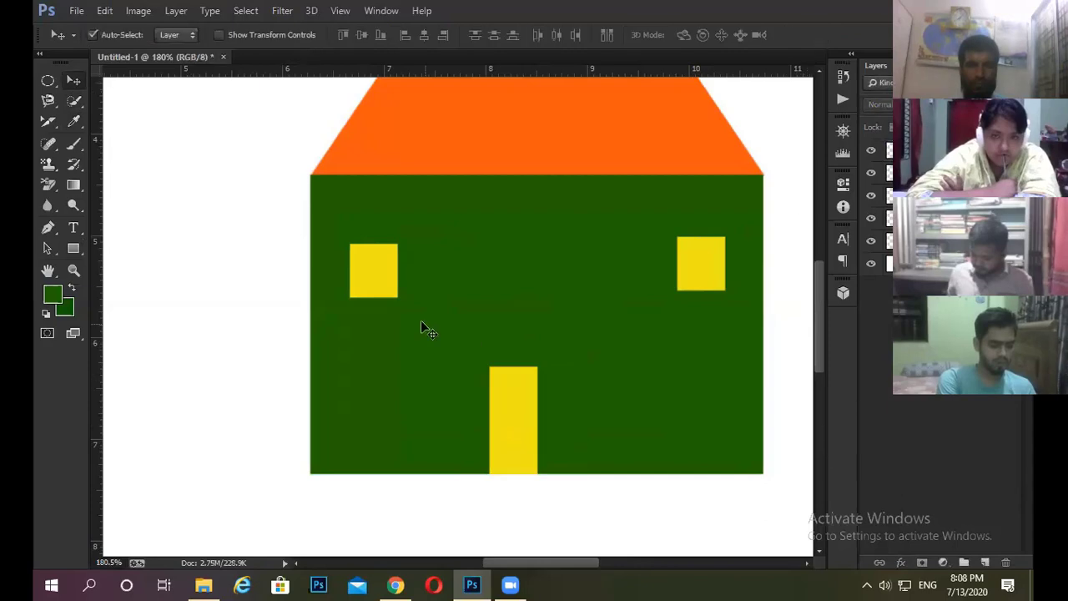
# - Select all the house shapes together and move the house slightly left and down on the canvas
pyautogui.scroll(-3, 420, 320)
pyautogui.scroll(-2, 411, 234)
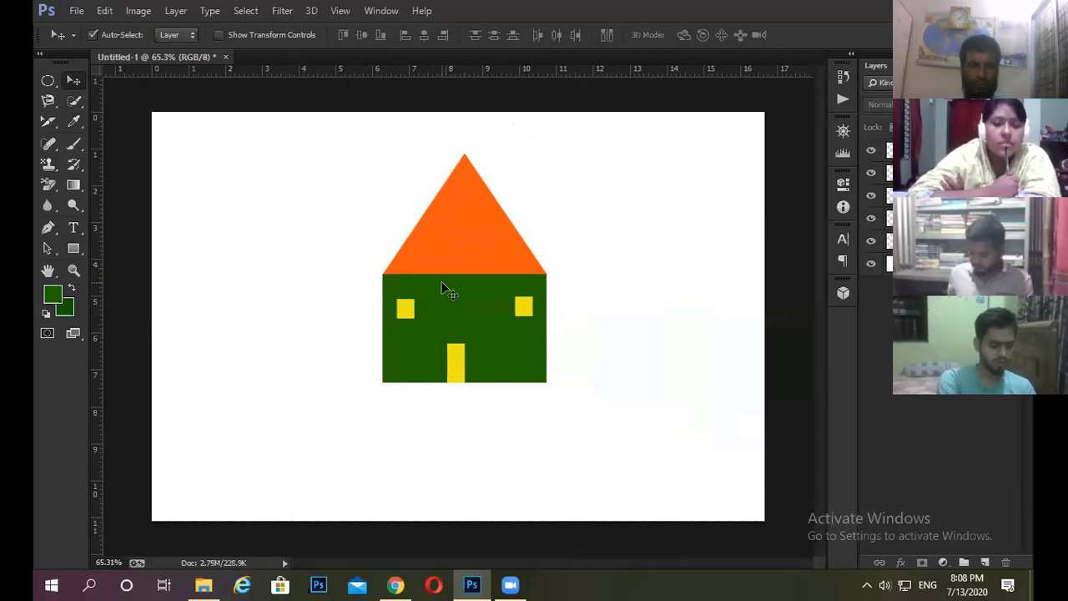
pyautogui.moveTo(287, 129); pyautogui.dragTo(473, 334)
# - Examine the file formats available when saving a copy of the document, and close the dialog without saving
pyautogui.click(73, 11)
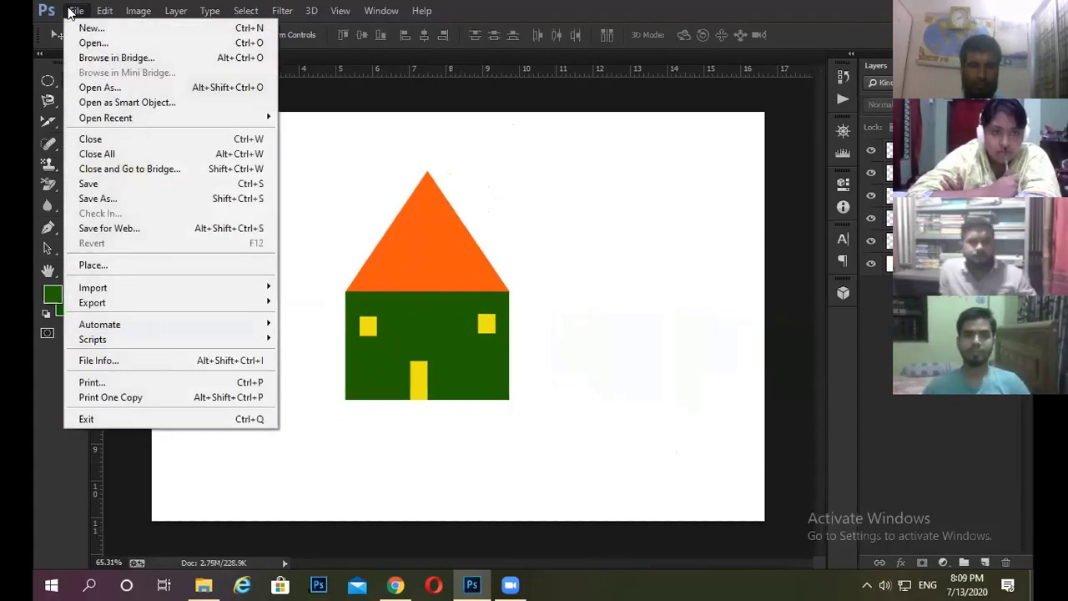
pyautogui.click(128, 198)
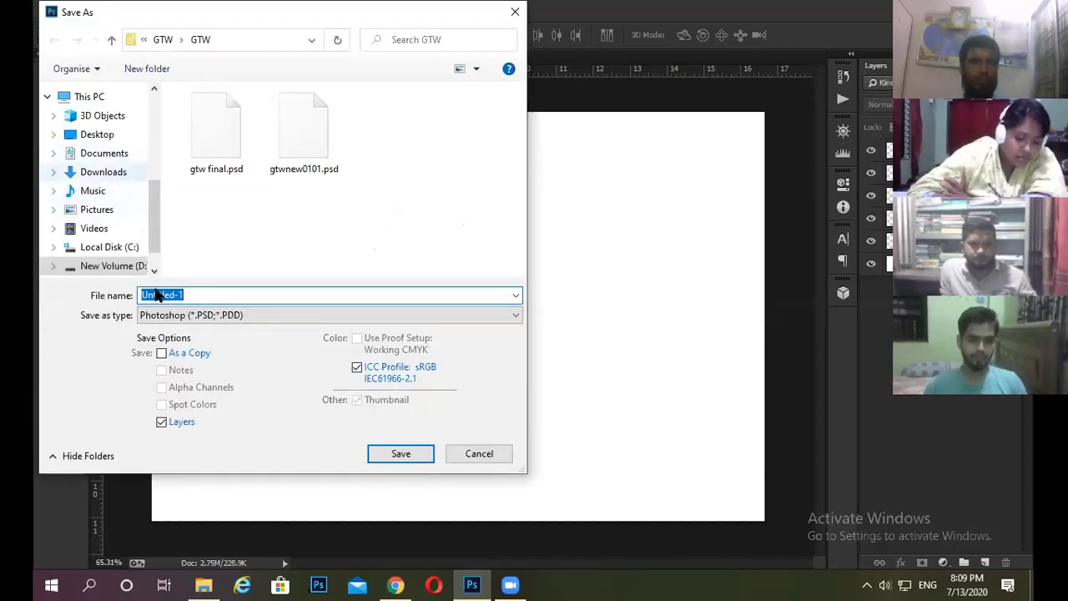
pyautogui.click(227, 315)
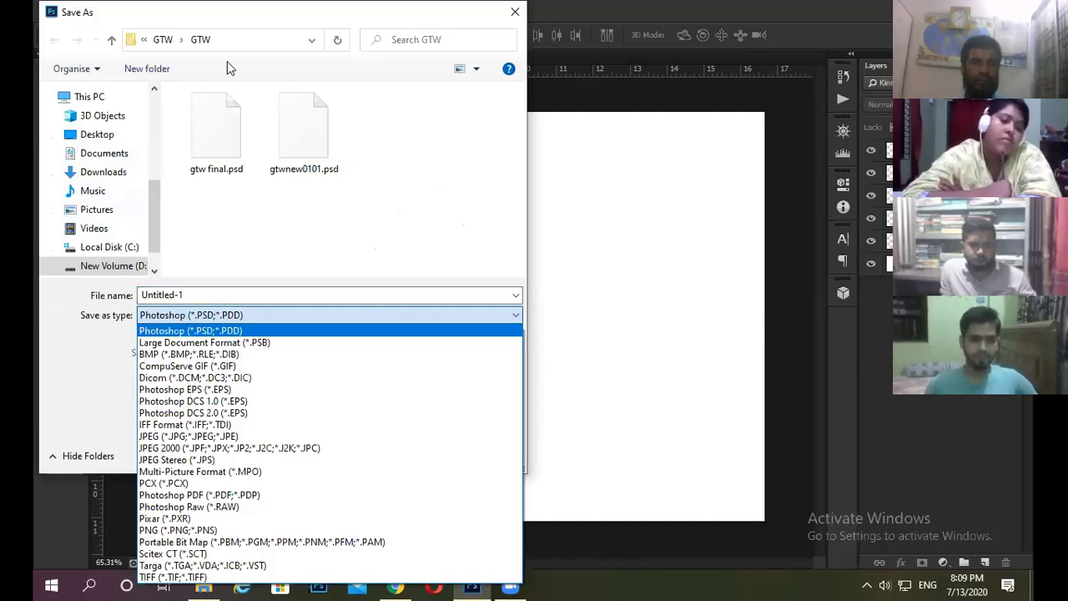
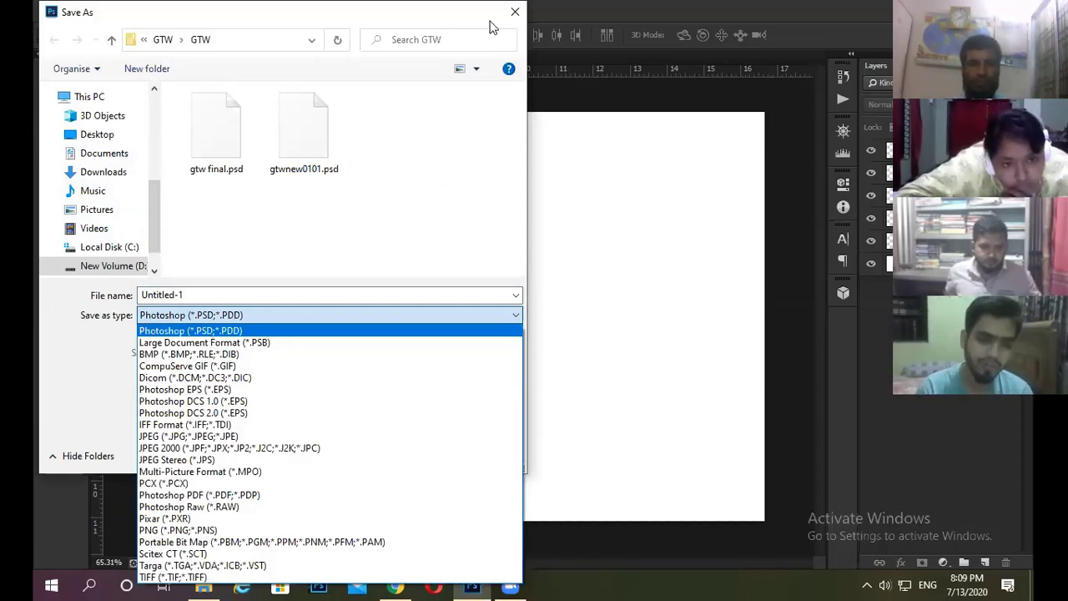
pyautogui.click(515, 15)
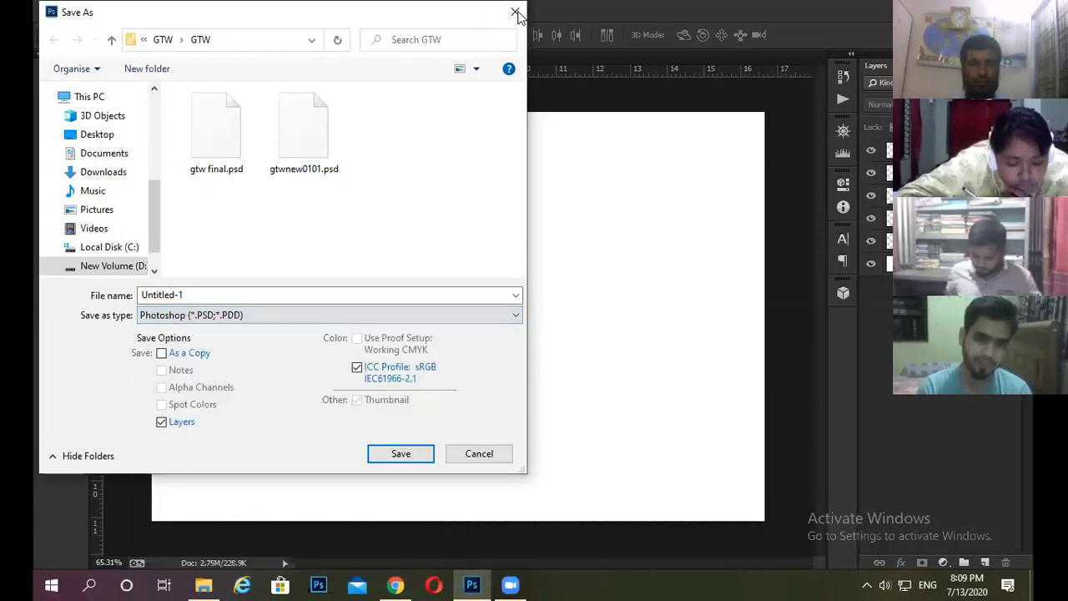
pyautogui.click(513, 13)
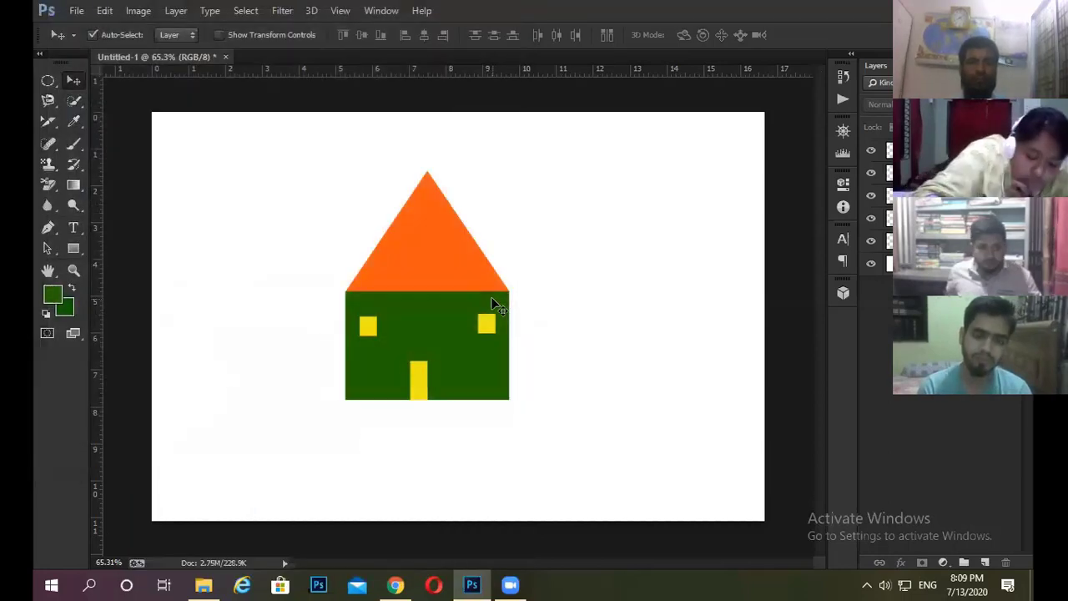
# - Try to move the locked white background layer
pyautogui.scroll(-2, 493, 304)
pyautogui.scroll(3, 474, 274)
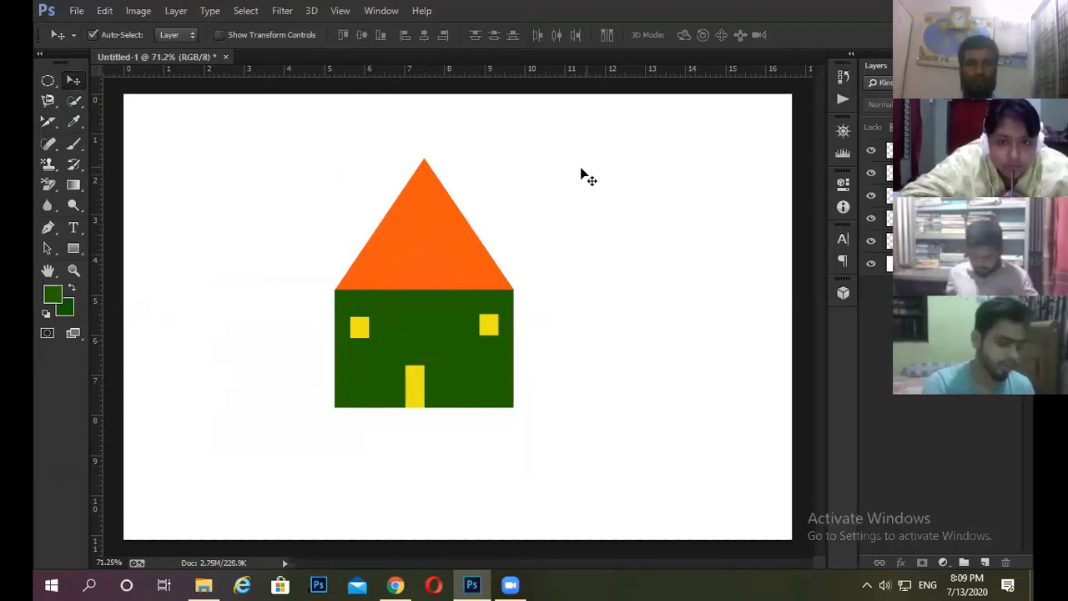
pyautogui.click(601, 289)
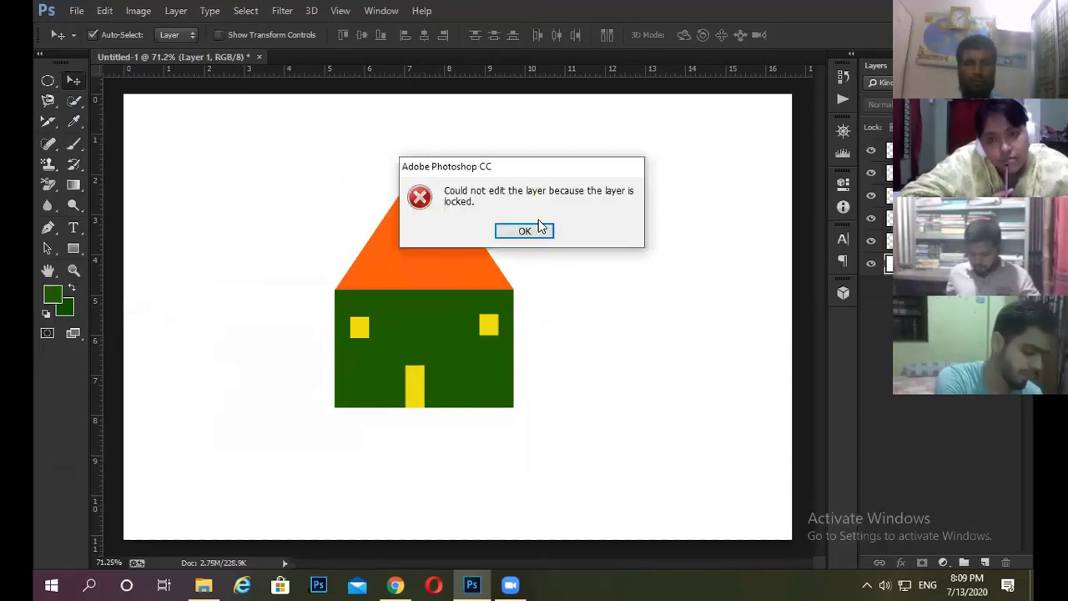
pyautogui.click(524, 231)
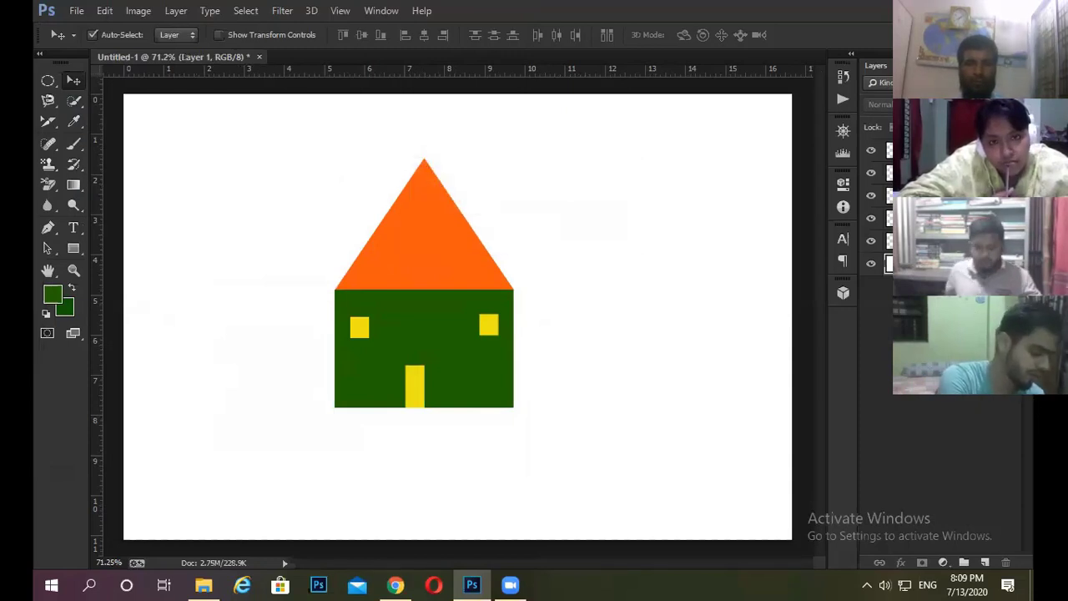
# - Start saving the document under a new name, and create and open a Desktop folder named "btach 13" as its location
pyautogui.hotkey('ctrl', '-')
pyautogui.scroll(-1, 279, 117)
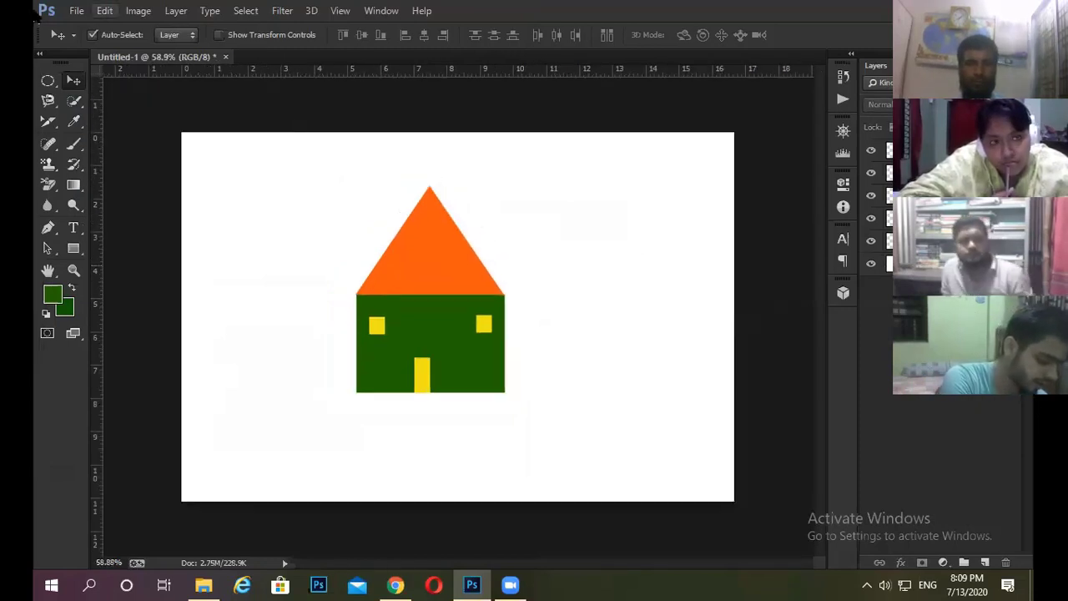
pyautogui.click(76, 10)
pyautogui.click(110, 194)
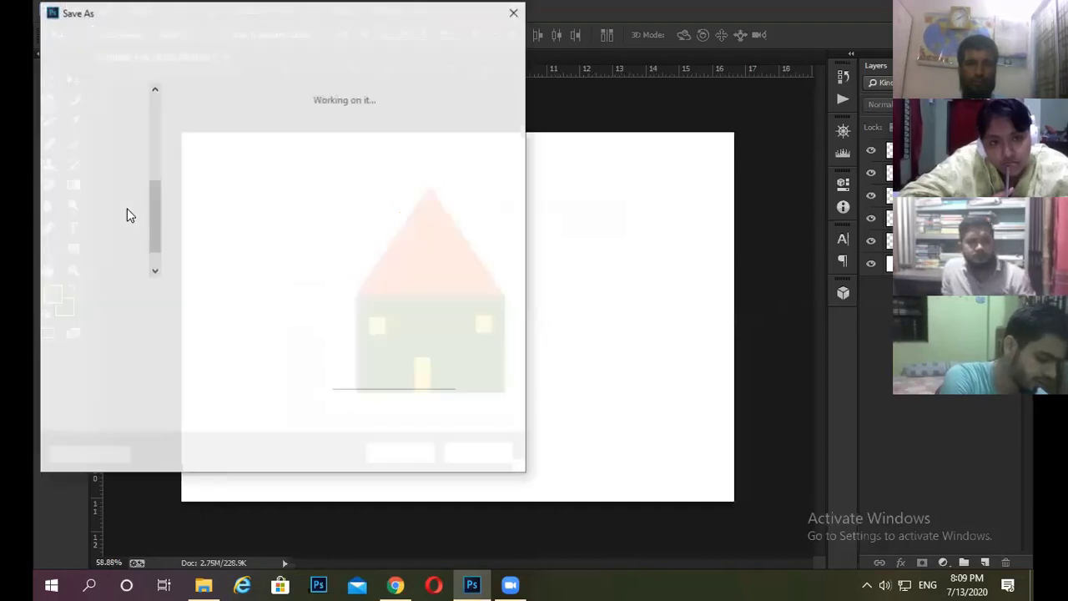
pyautogui.click(109, 138)
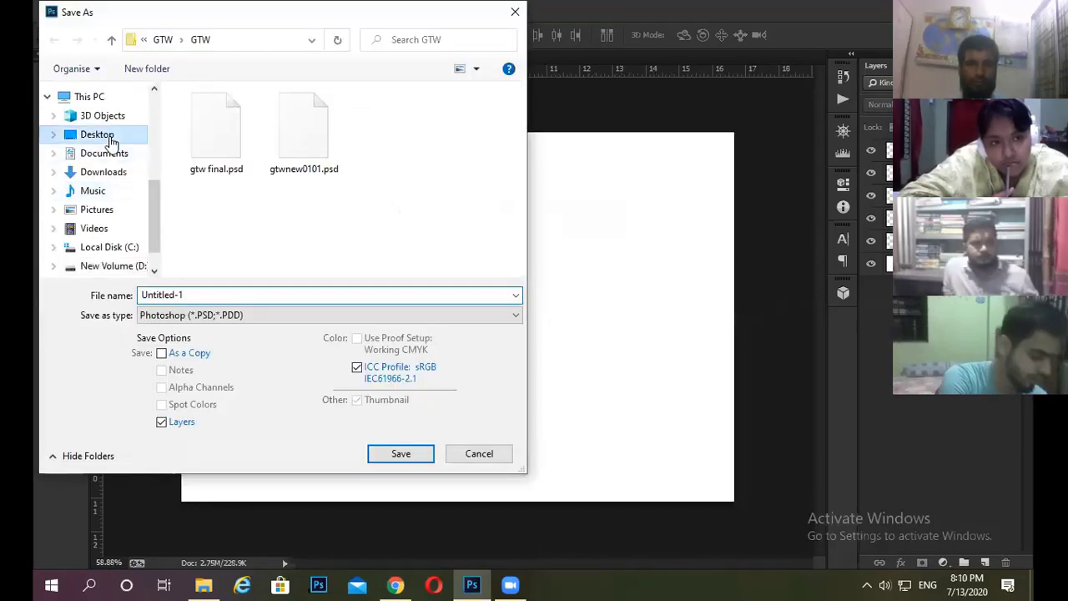
pyautogui.click(147, 68)
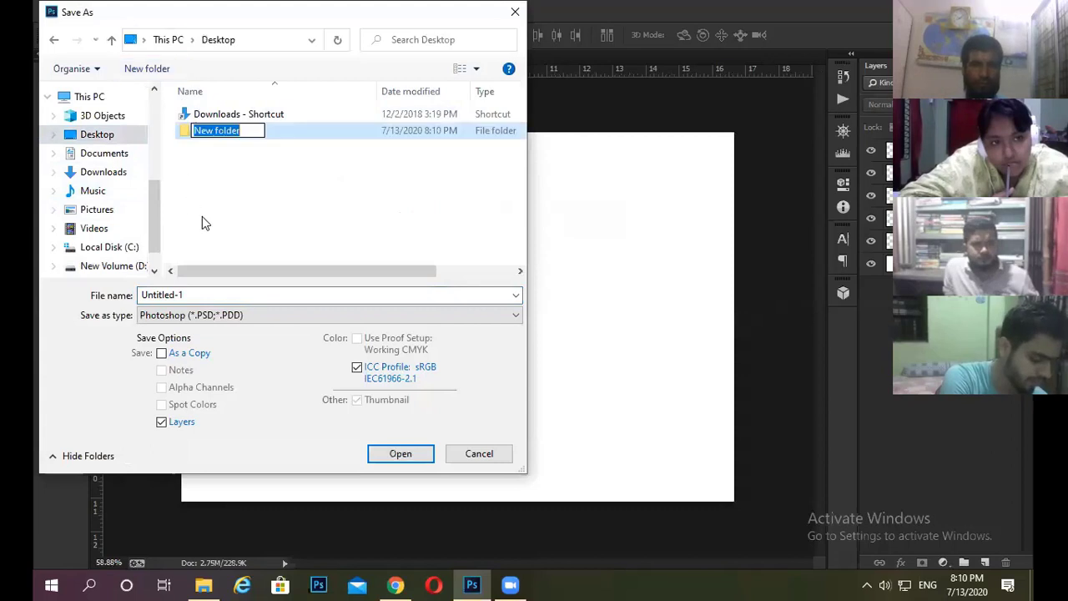
pyautogui.write('bta')
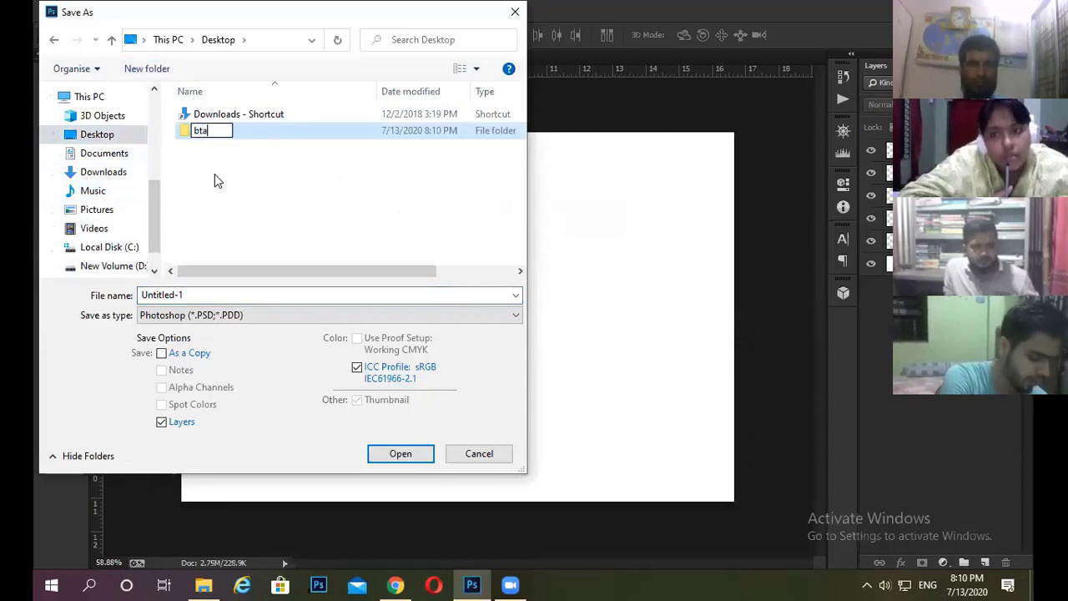
pyautogui.write('ch 13')
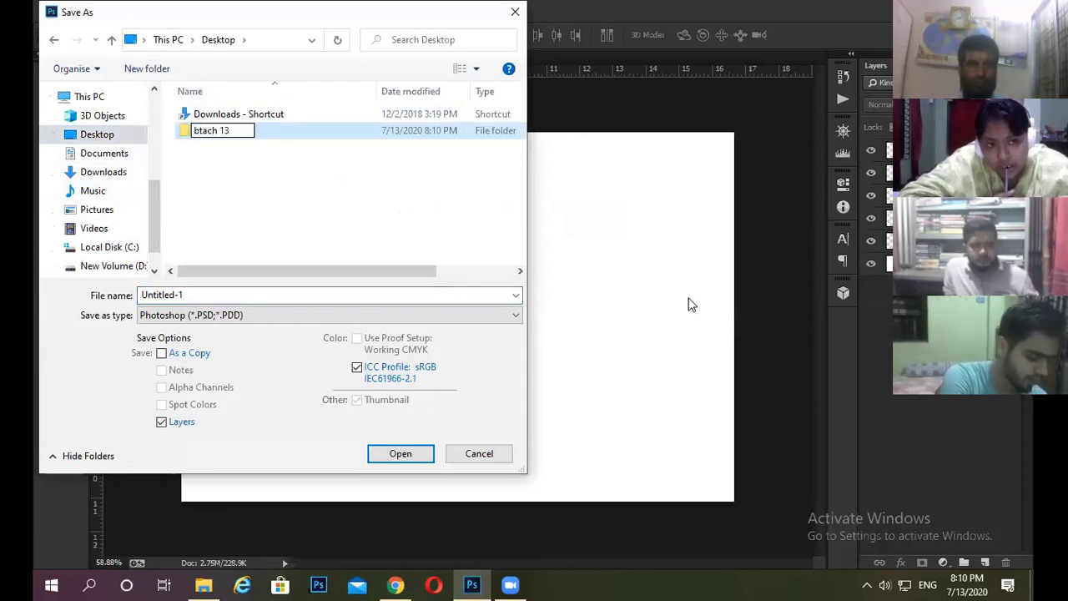
pyautogui.doubleClick(353, 137)
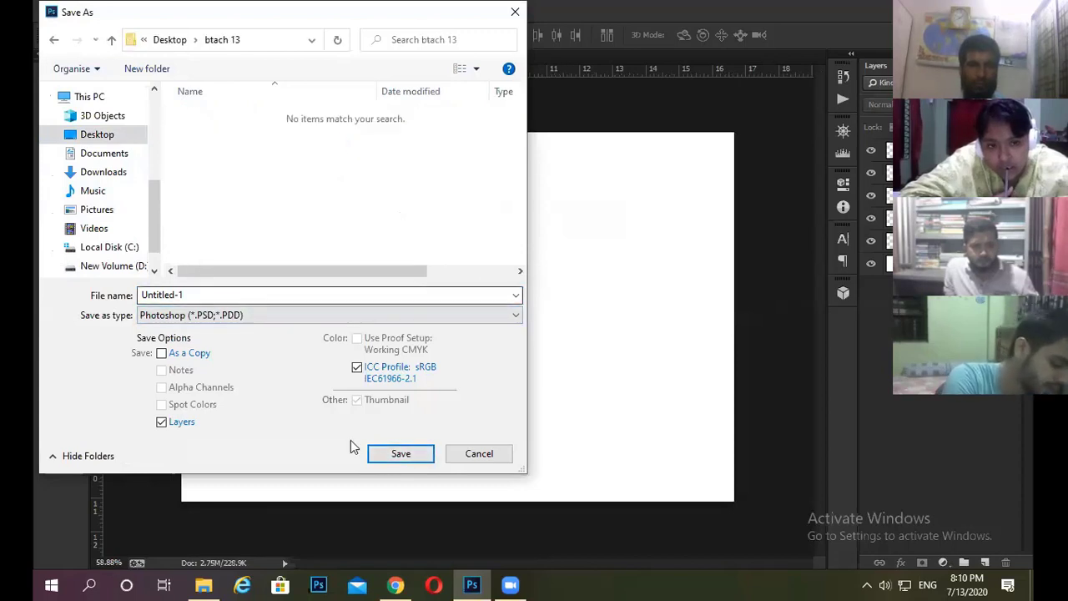
# - Save the document in Photoshop PSD format as "1st class" with Maximize Compatibility enabled
pyautogui.doubleClick(187, 294)
pyautogui.write('1')
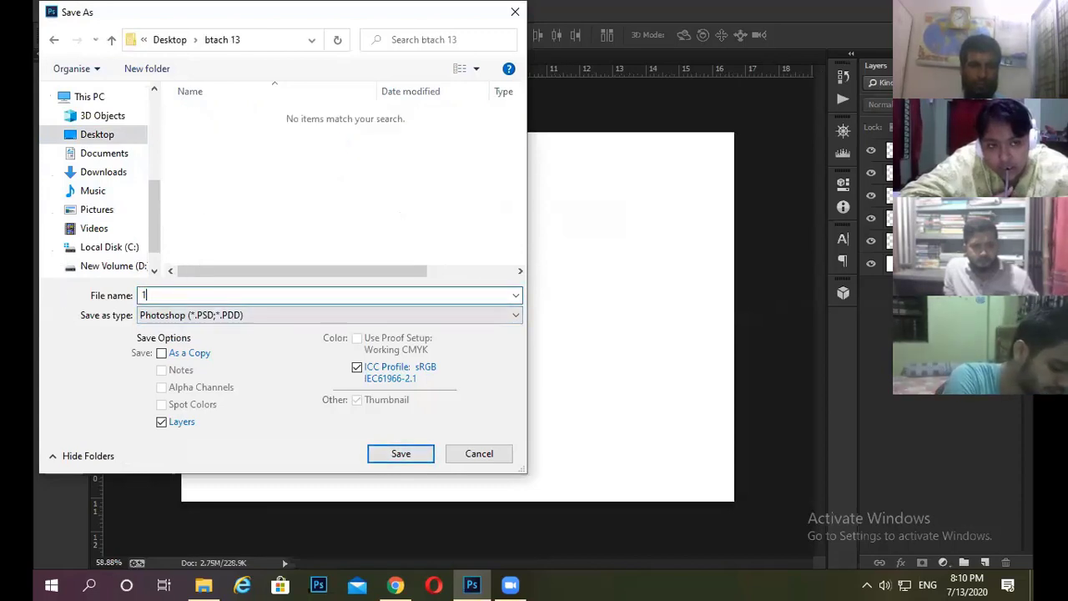
pyautogui.write('st  class')
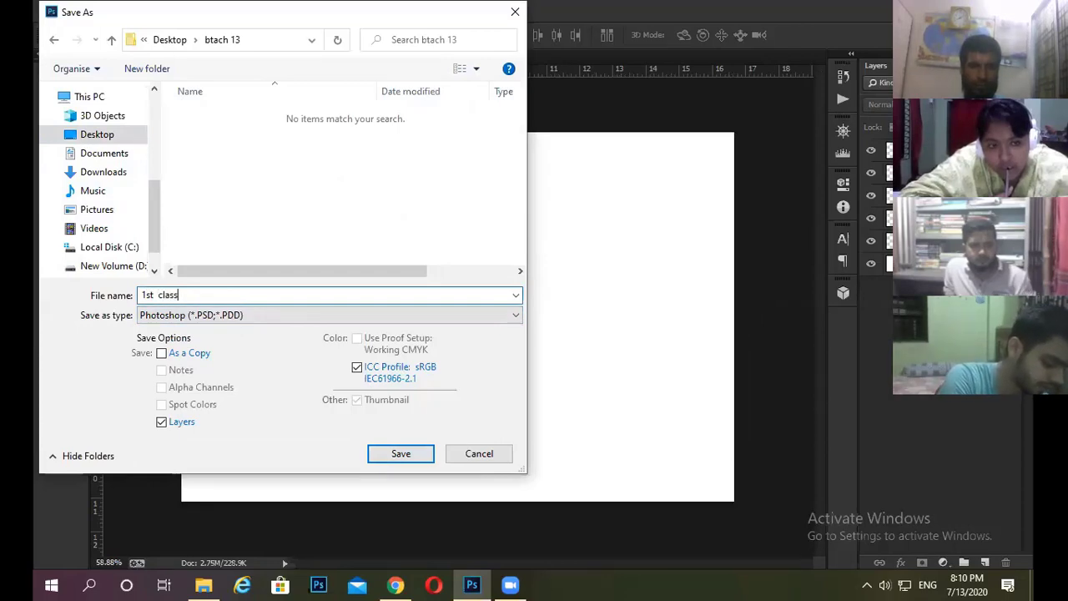
pyautogui.press('Return')
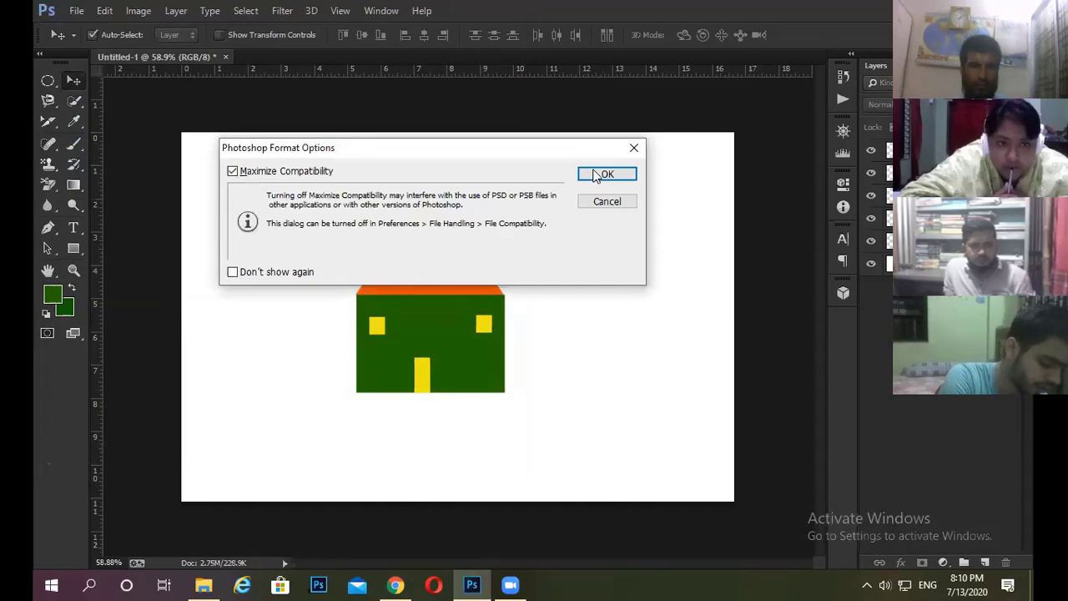
pyautogui.click(604, 175)
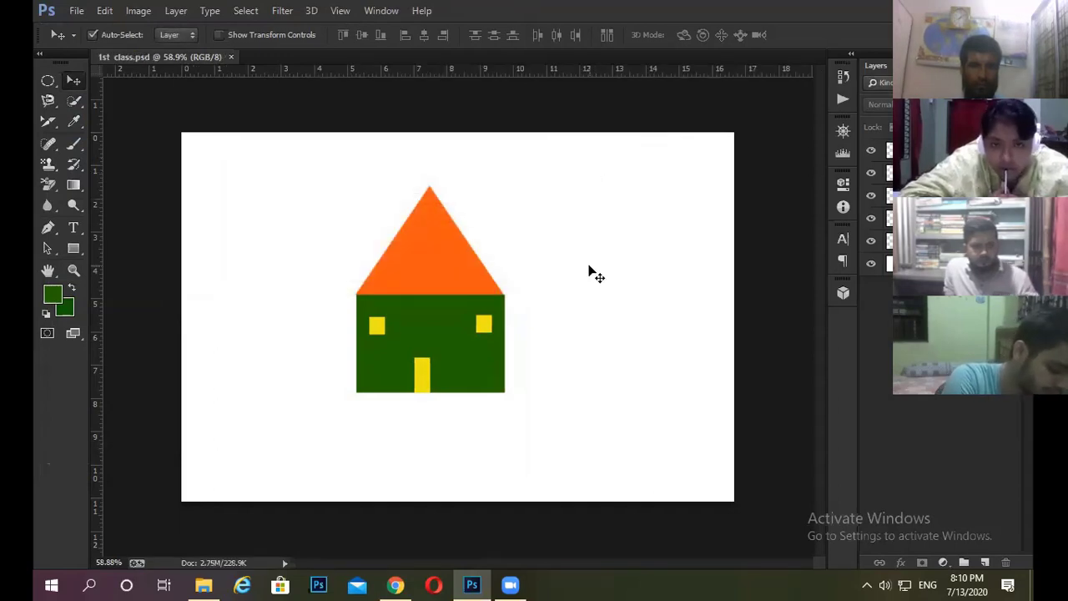
# - Save a JPEG copy named "1st class" in the btach 13 folder at quality 12 (Maximum), Baseline Optimized
pyautogui.click(76, 11)
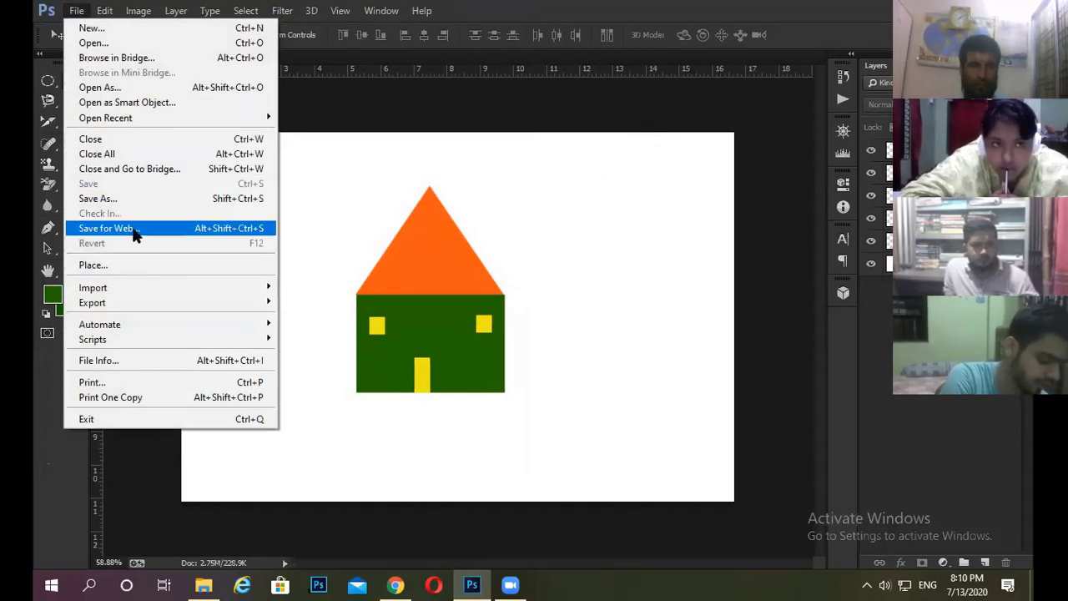
pyautogui.click(143, 201)
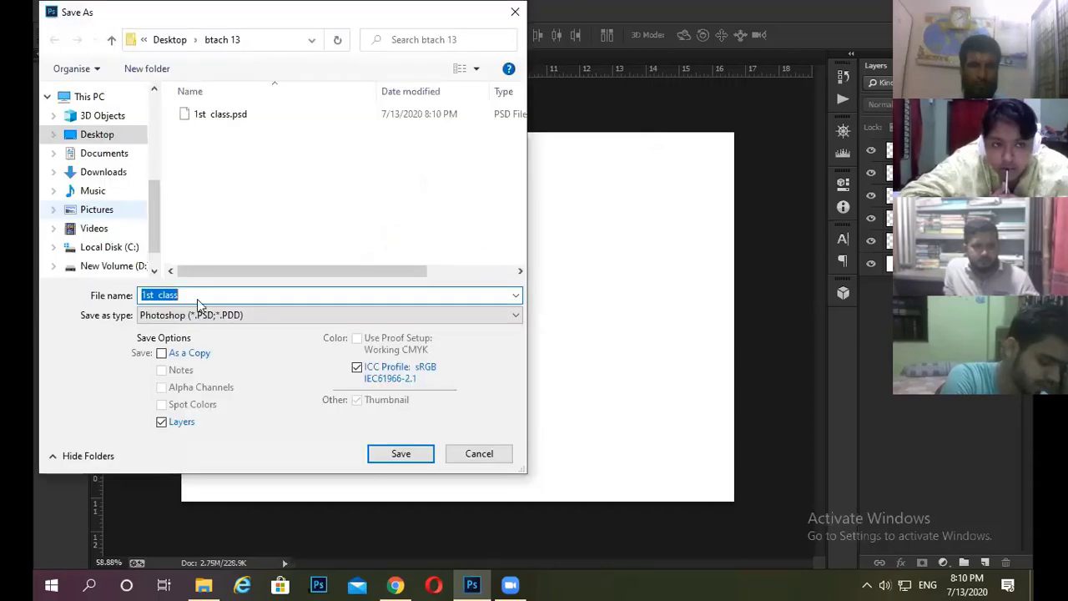
pyautogui.click(198, 314)
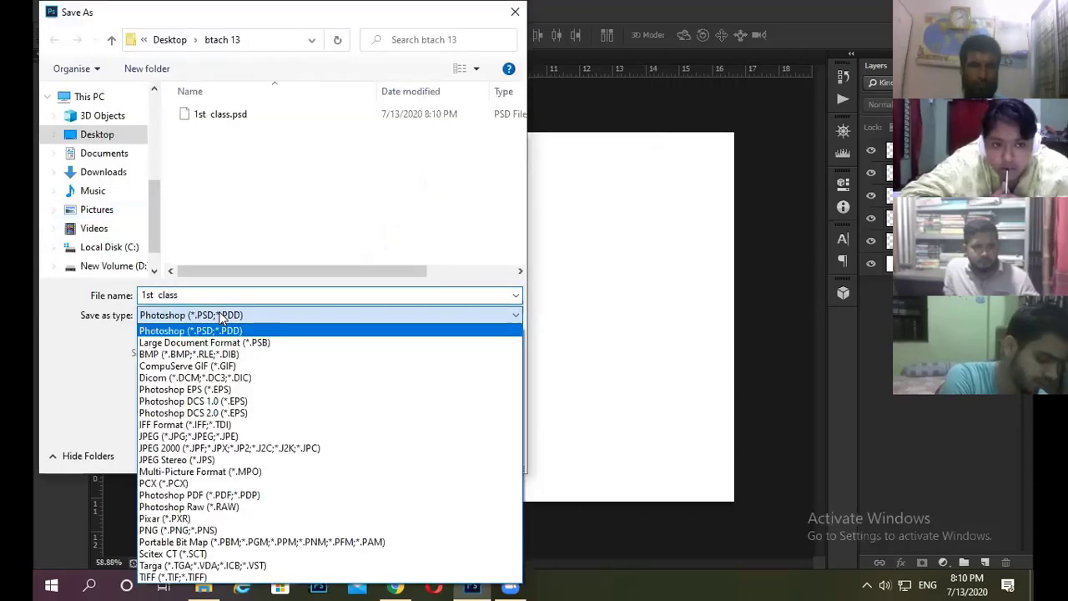
pyautogui.click(224, 440)
pyautogui.click(398, 451)
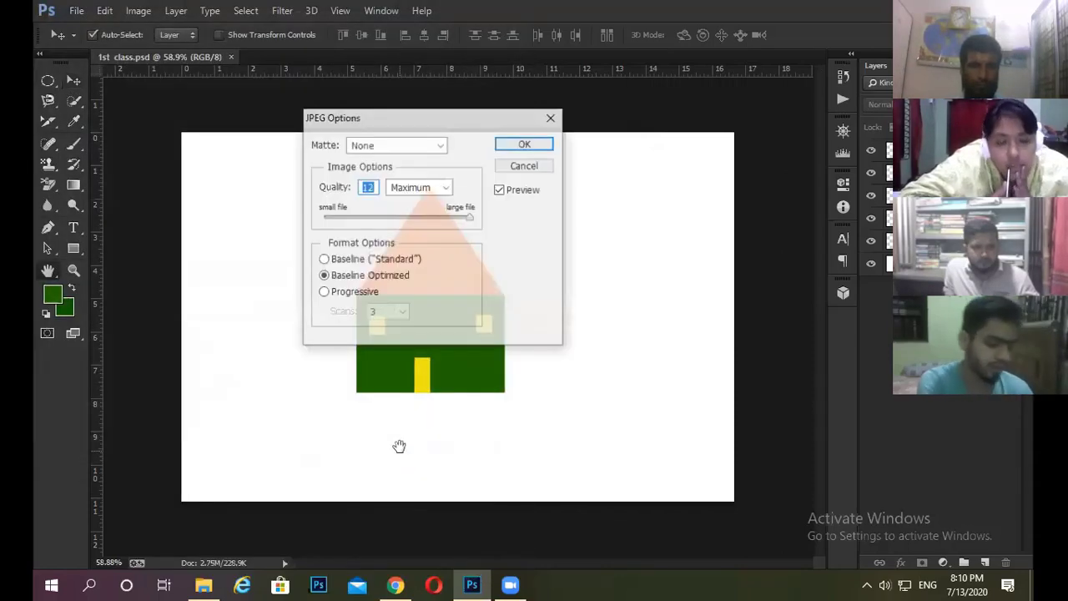
pyautogui.click(526, 144)
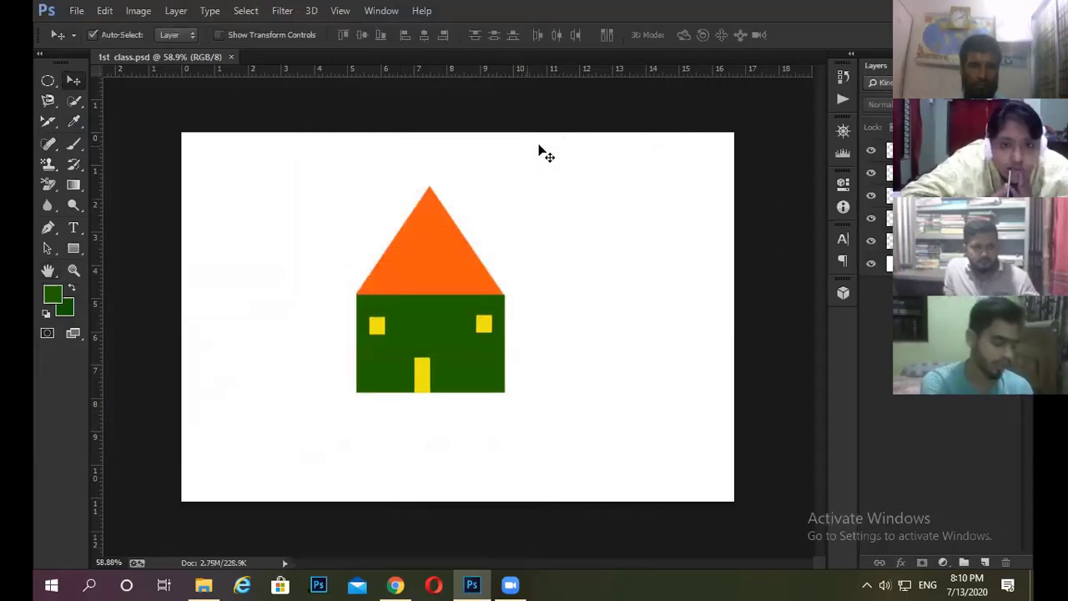
# - Check the saved files in the desktop folder btach 13, view the JPEG image full size, and close the viewer and folder
pyautogui.press('super+d')
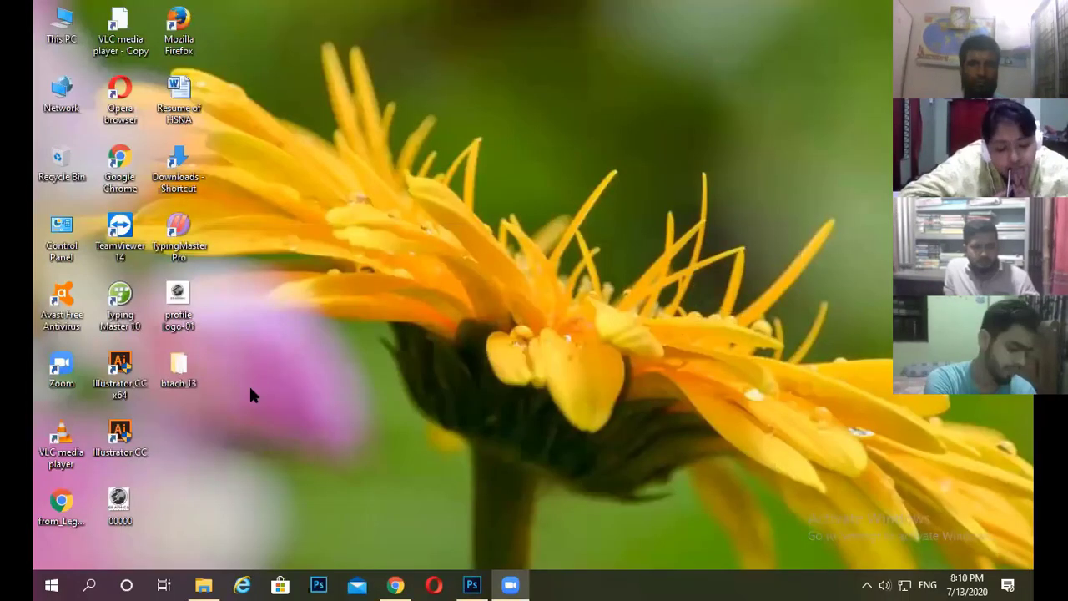
pyautogui.doubleClick(181, 373)
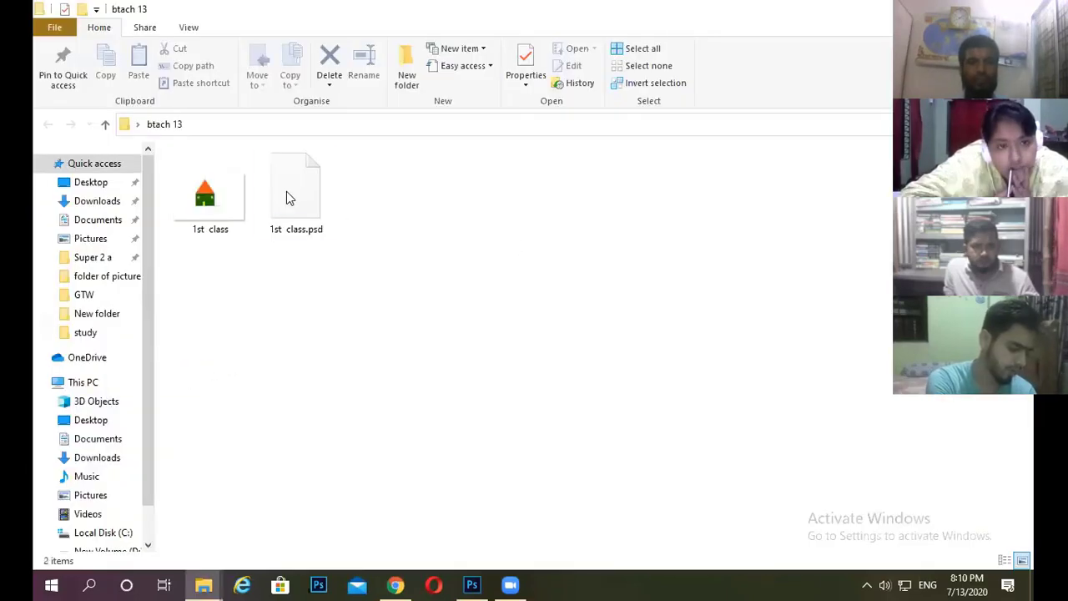
pyautogui.click(286, 197)
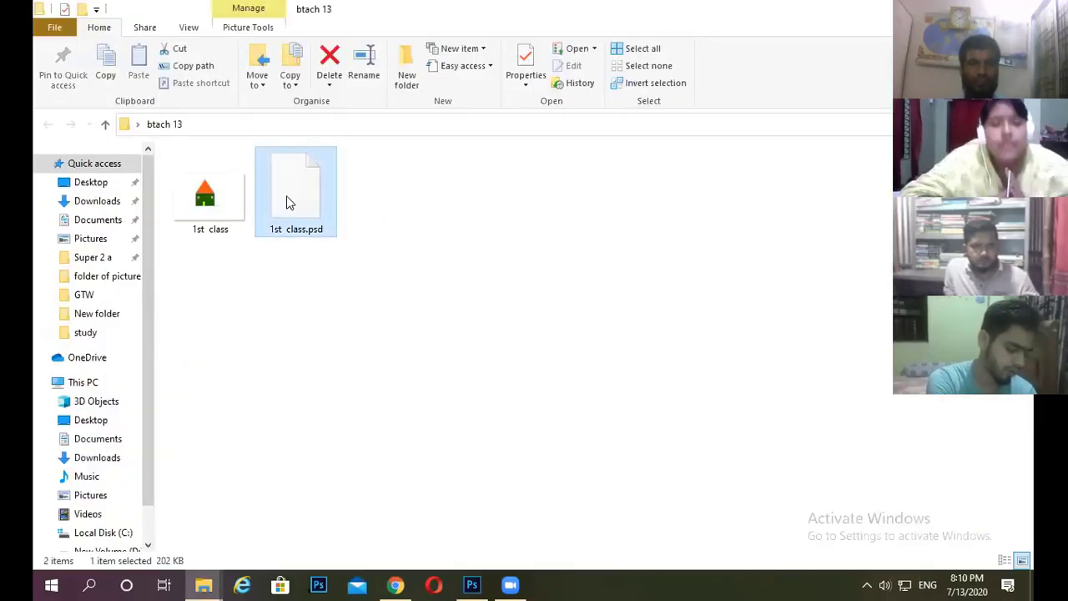
pyautogui.click(226, 205)
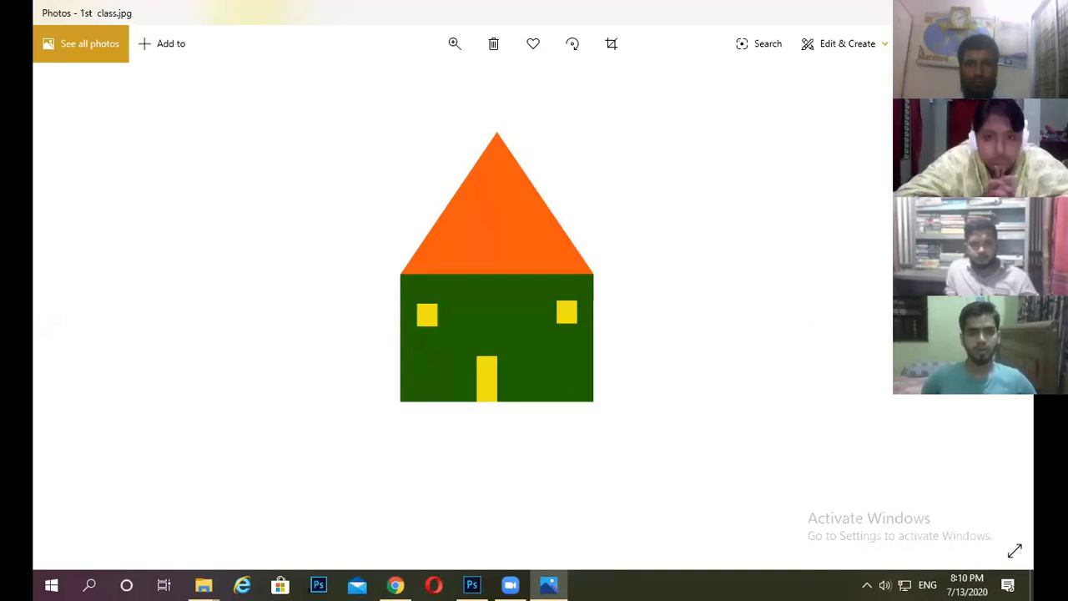
pyautogui.hotkey('alt', 'F4')
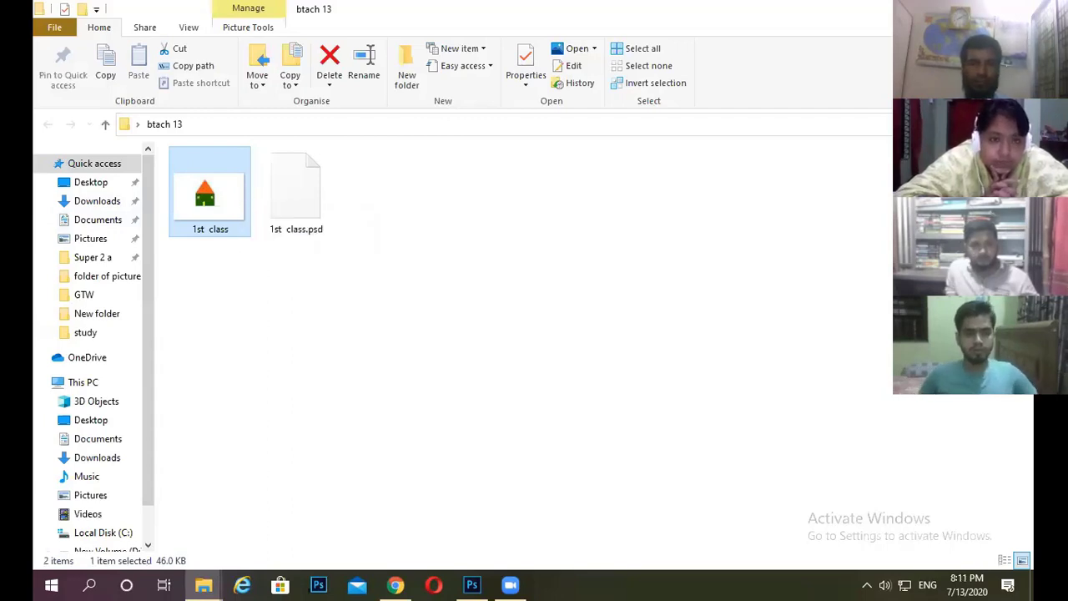
pyautogui.click(952, 8)
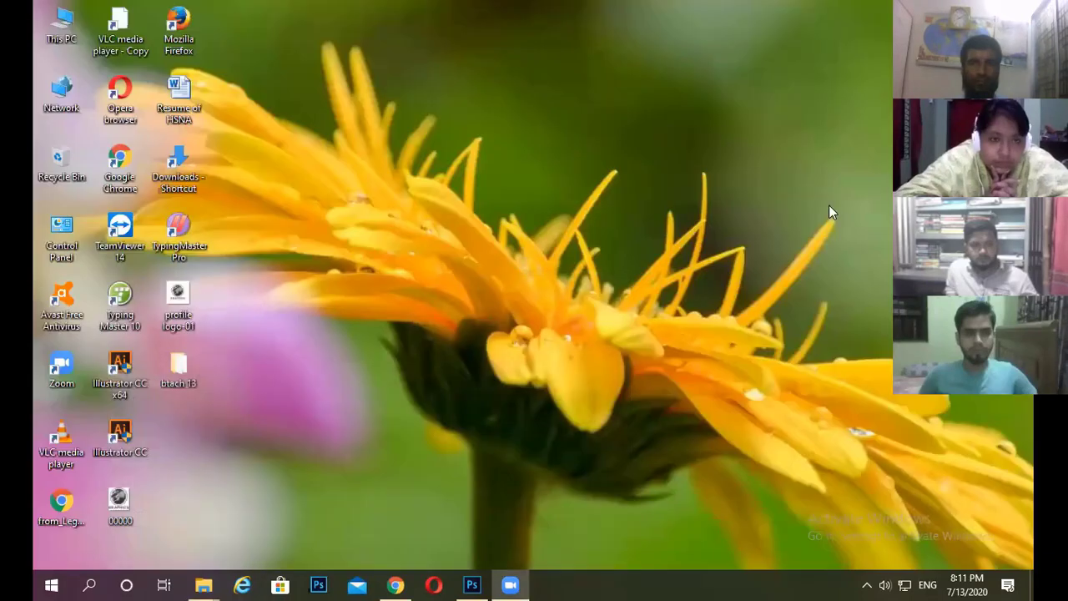
# - Switch back to Photoshop, hide the white background layer, and save a PNG copy with Smallest / Slow compression and no interlacing
pyautogui.click(474, 584)
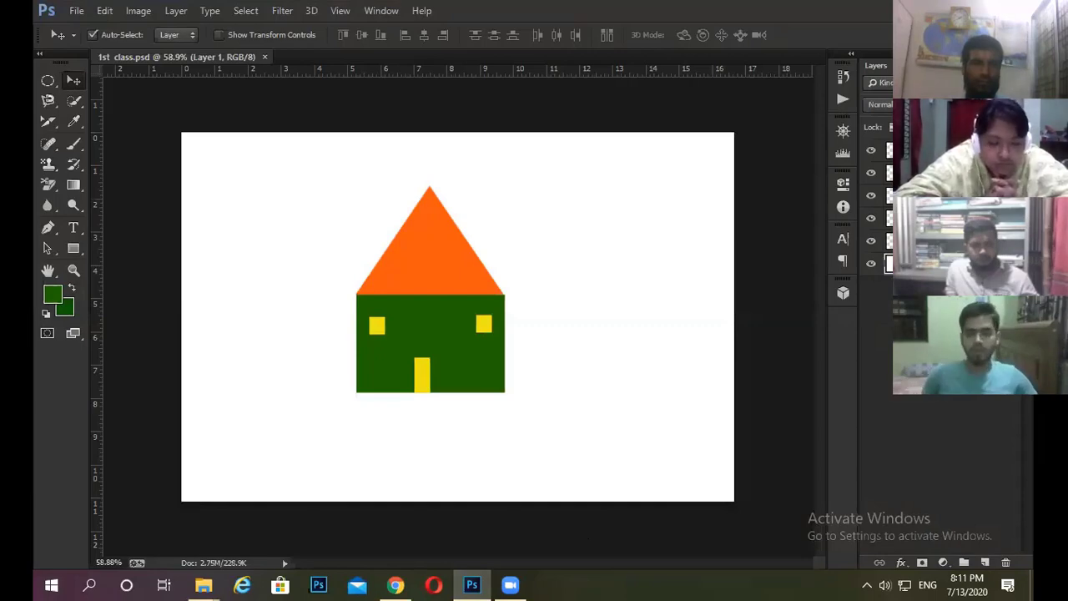
pyautogui.click(872, 264)
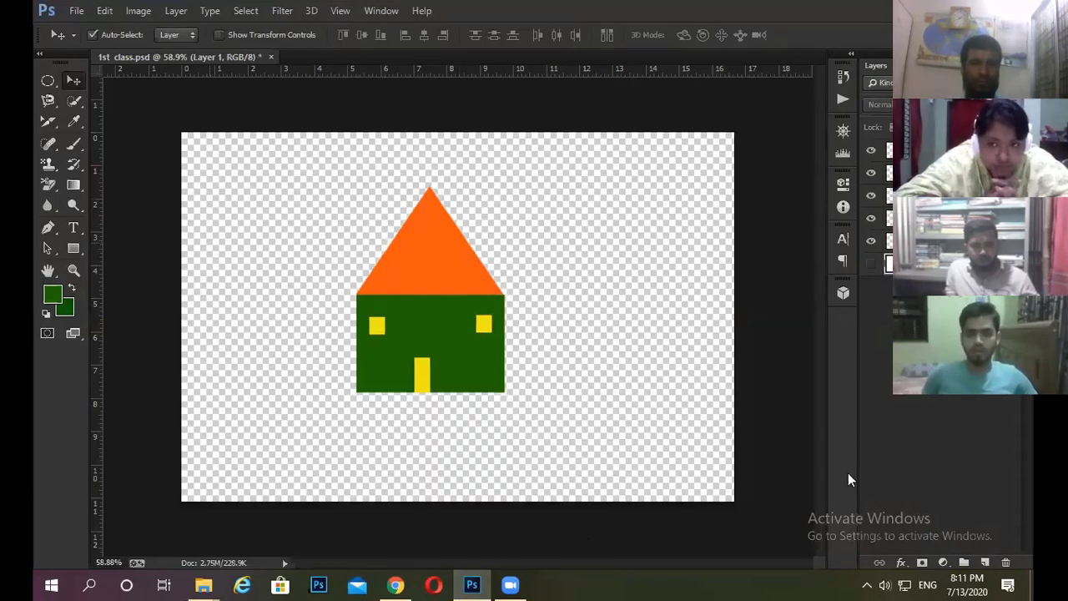
pyautogui.click(76, 11)
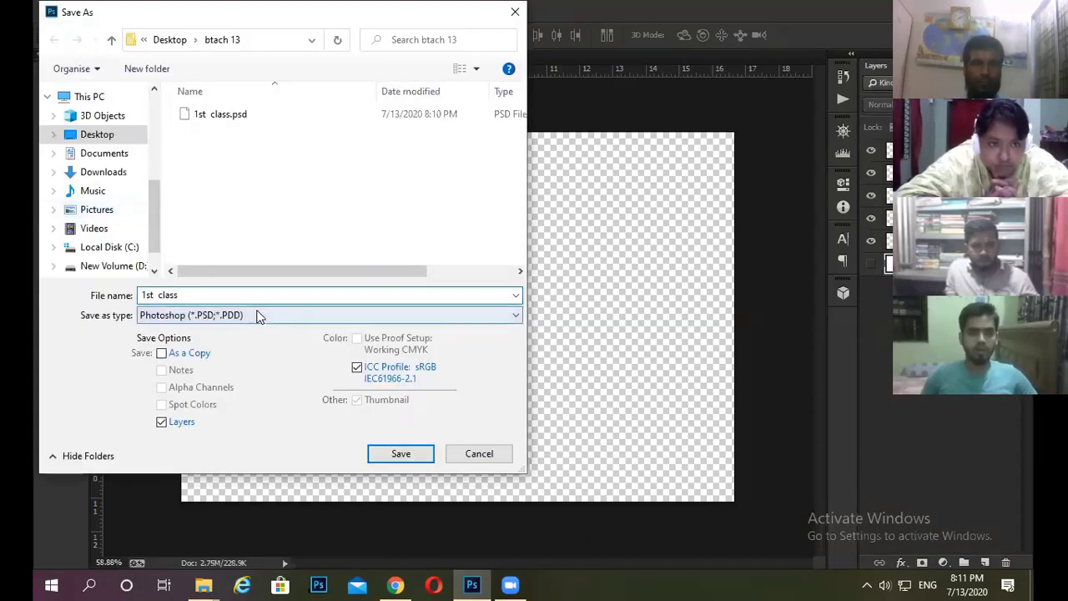
pyautogui.click(257, 314)
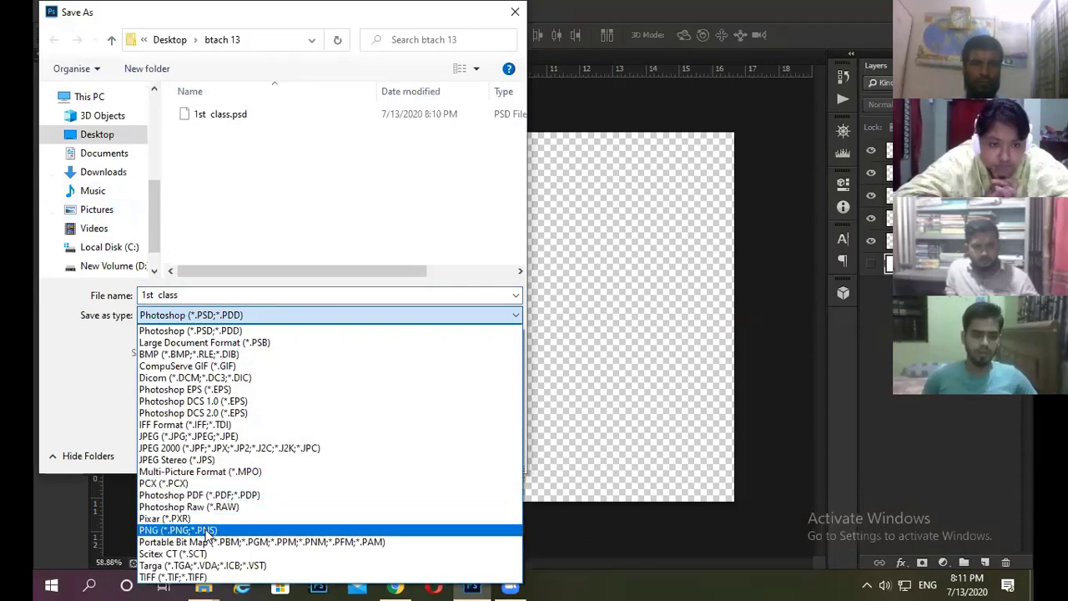
pyautogui.click(176, 530)
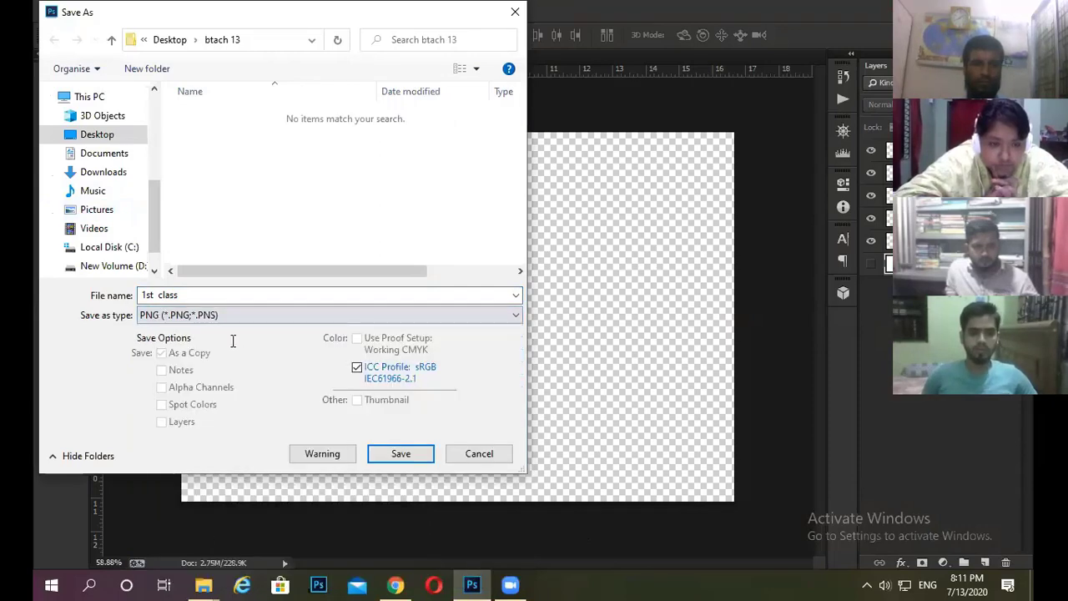
pyautogui.click(389, 455)
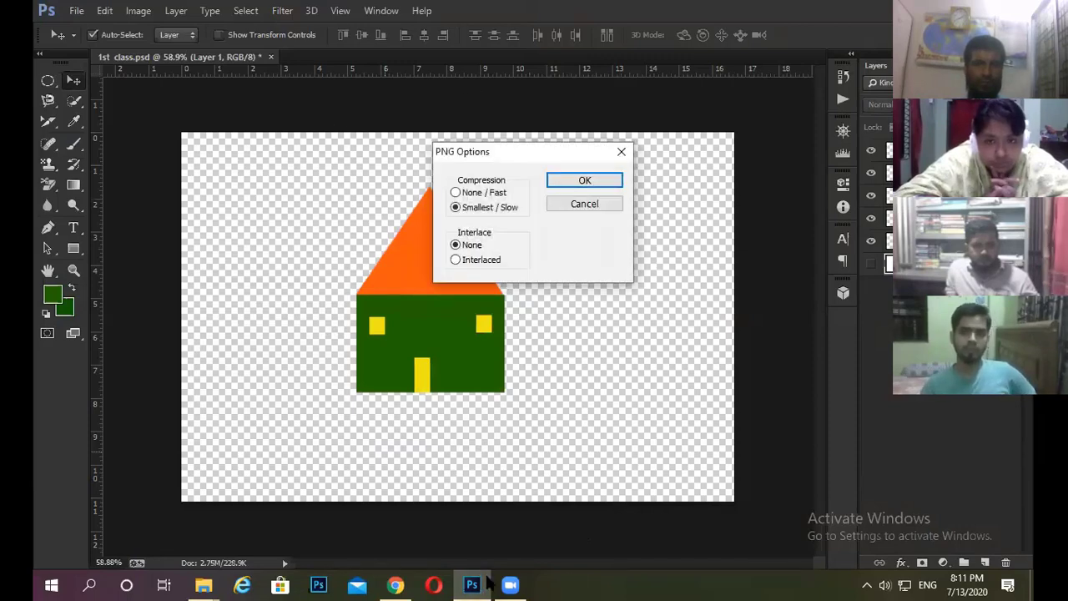
pyautogui.press('Return')
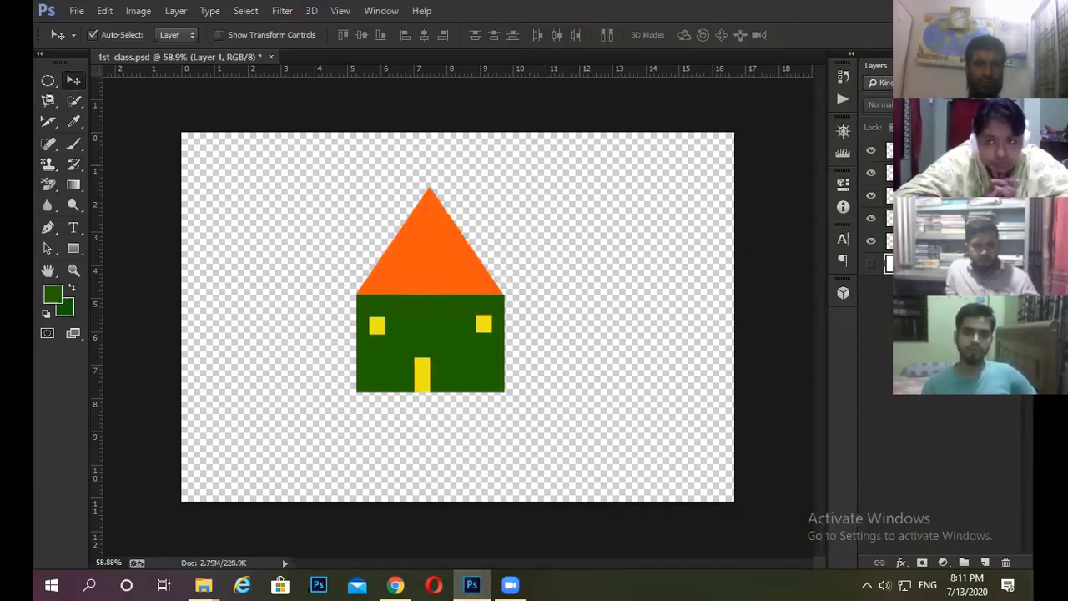
# - Reopen the btach 13 folder to inspect the saved copies, view the first house image, and return to Photoshop
pyautogui.press('super+d')
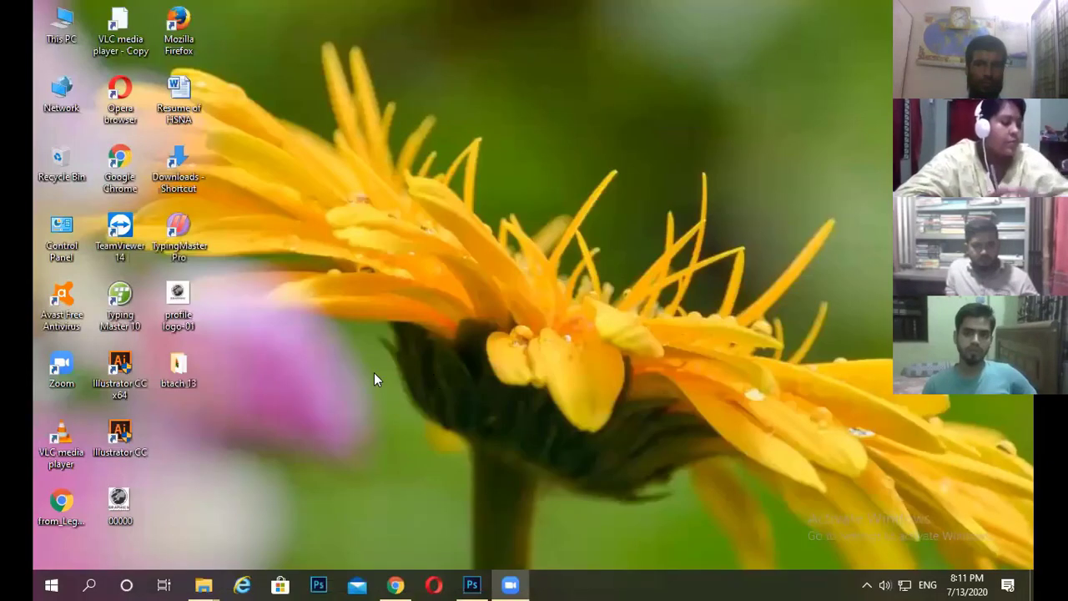
pyautogui.doubleClick(170, 371)
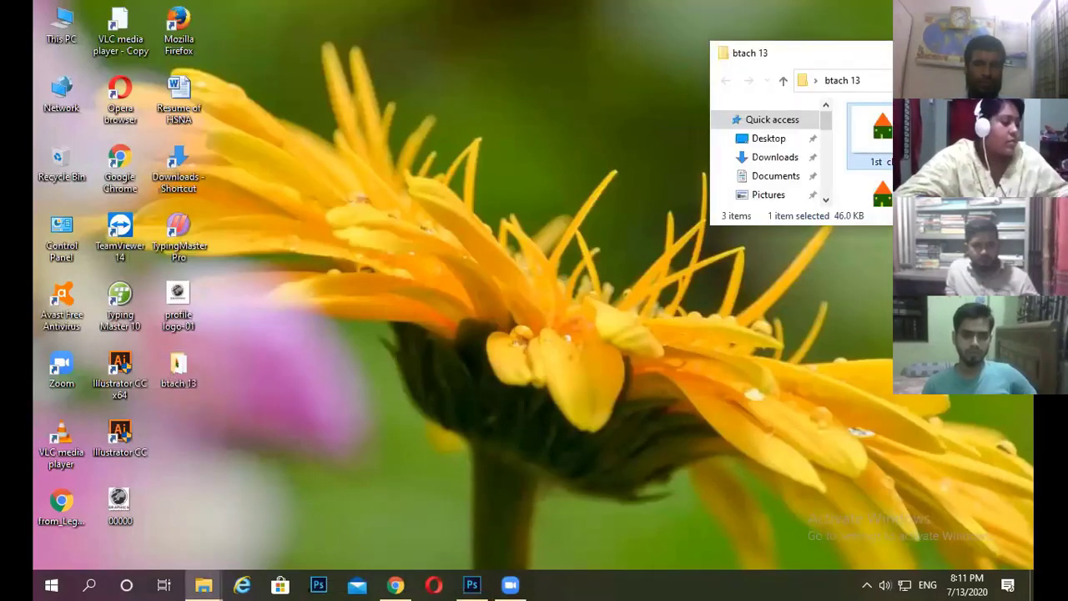
pyautogui.press('super+Up')
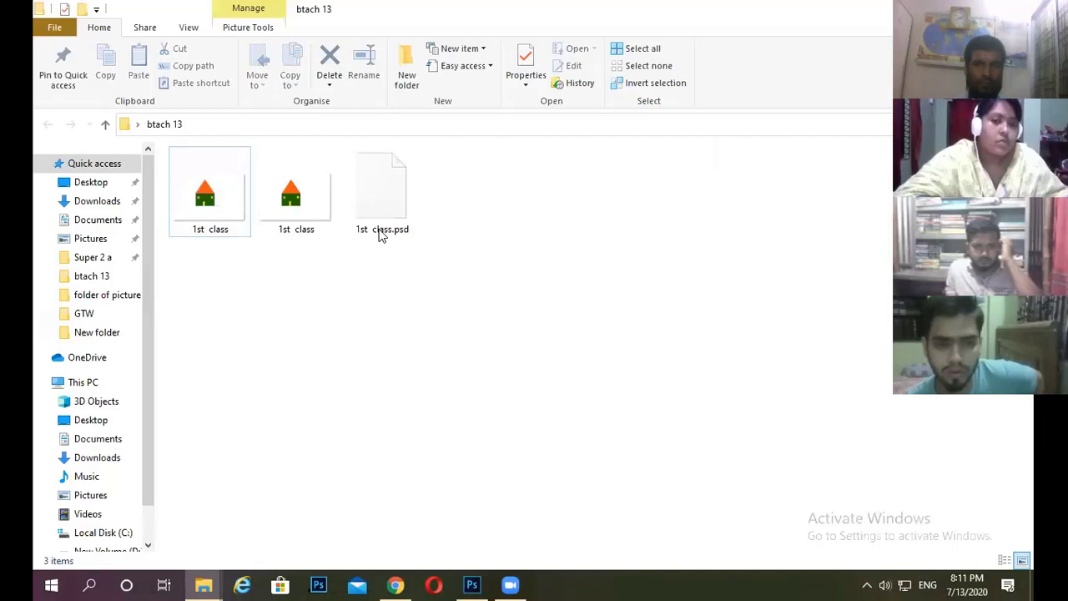
pyautogui.click(234, 199)
pyautogui.doubleClick(234, 198)
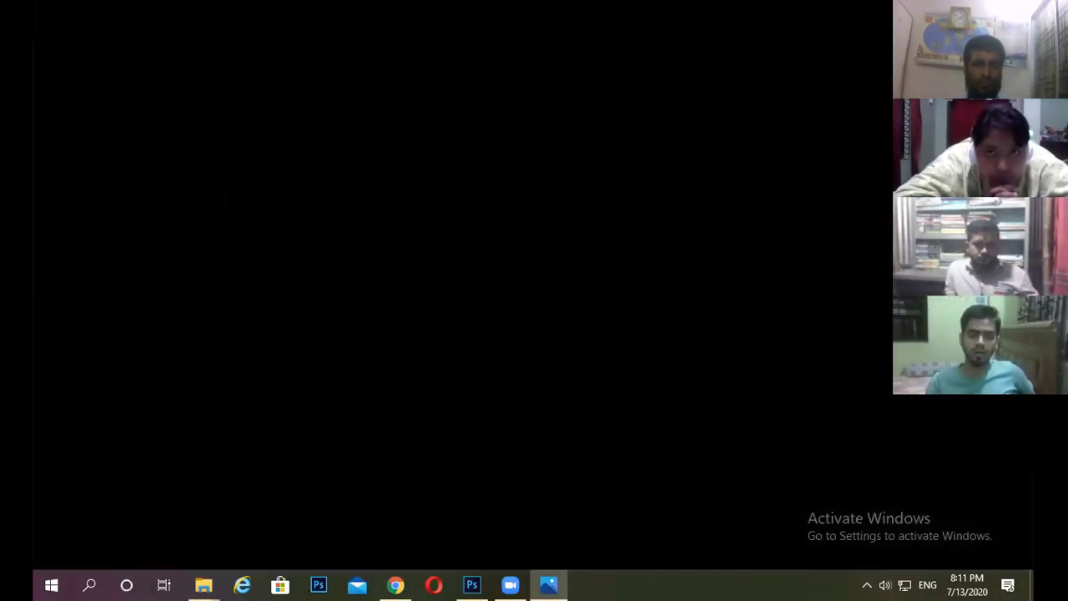
pyautogui.hotkey('alt', 'F4')
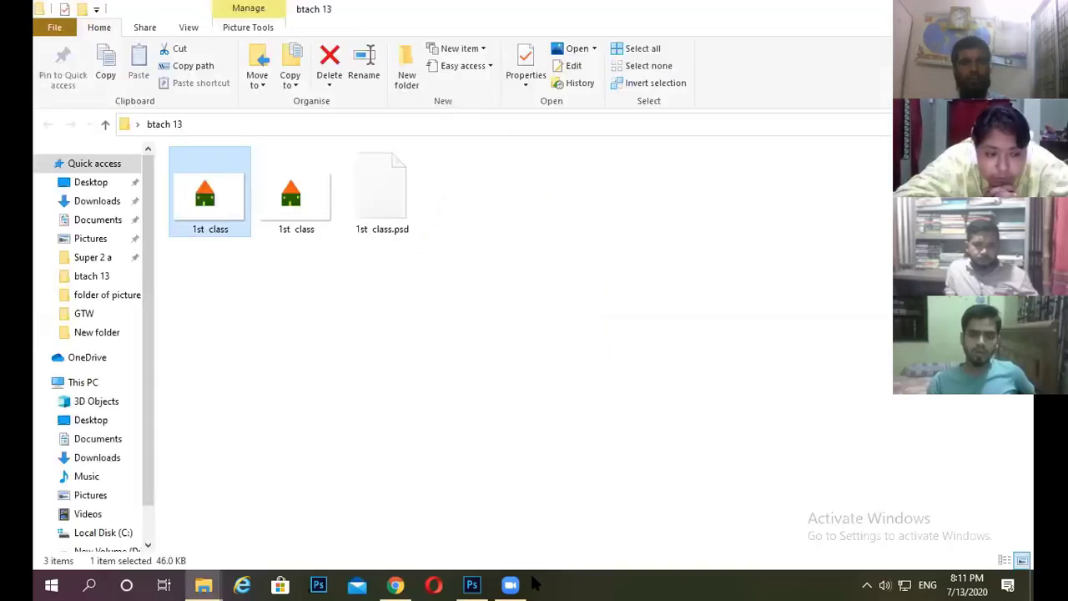
pyautogui.click(471, 584)
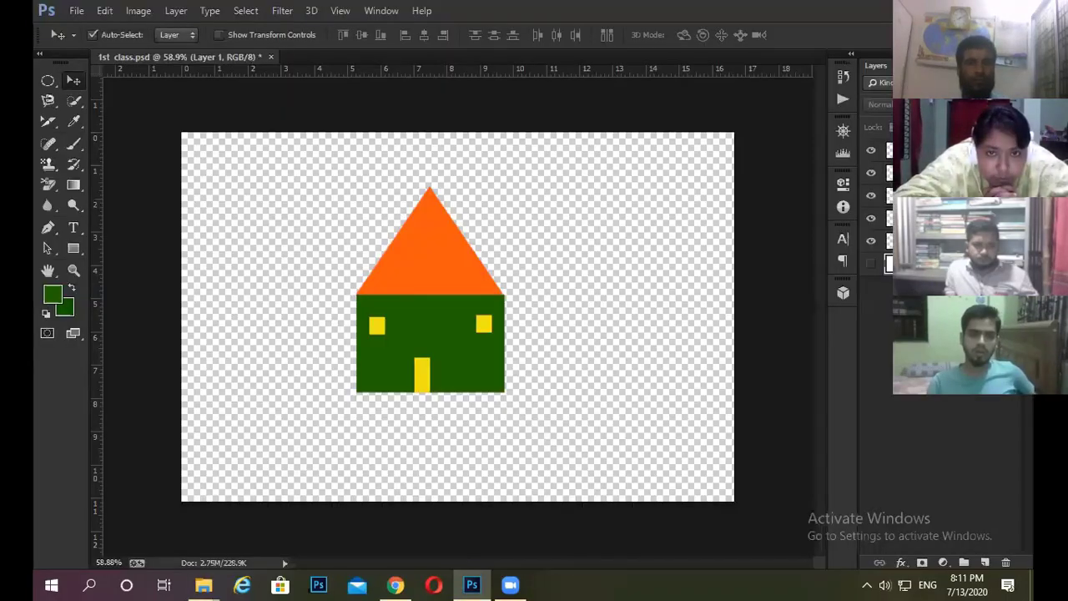
# - Save a PNG copy named "1st class png" in the btach 13 folder with Smallest / Slow compression and no interlacing
pyautogui.click(820, 273)
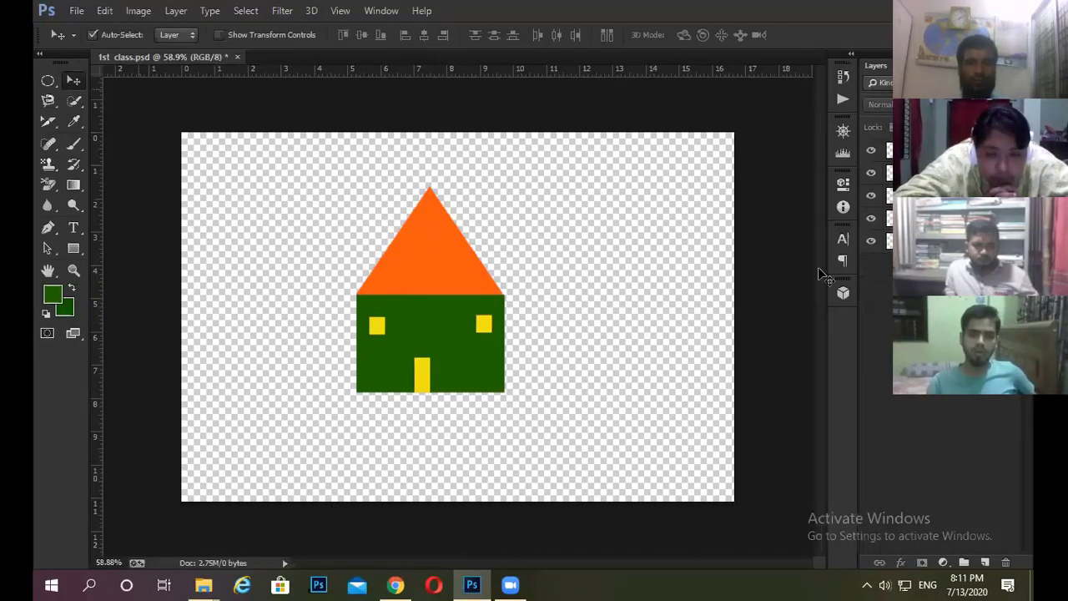
pyautogui.click(77, 11)
pyautogui.click(115, 197)
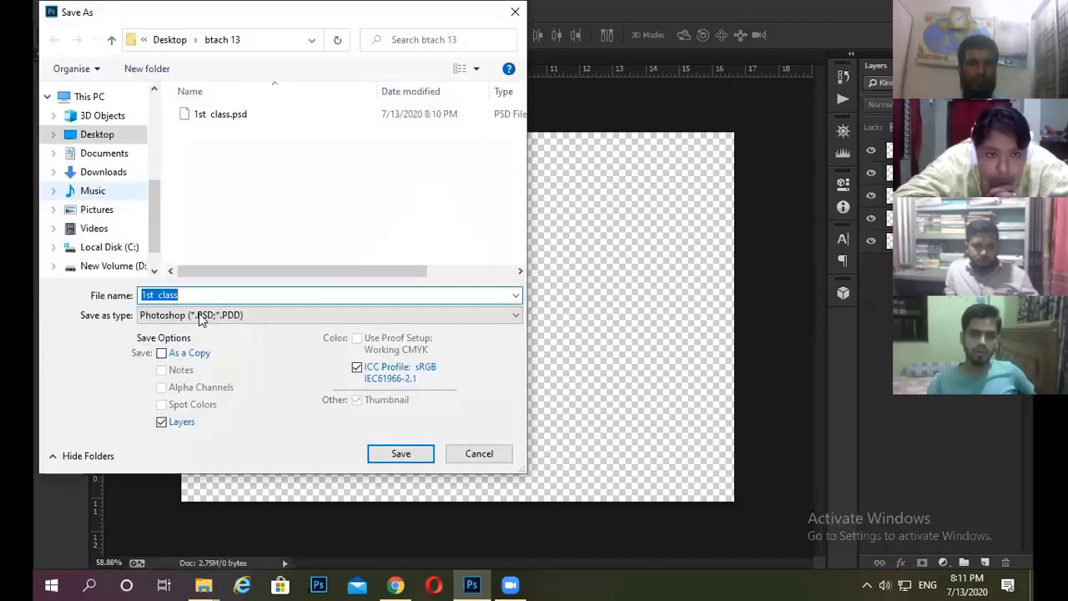
pyautogui.click(170, 294)
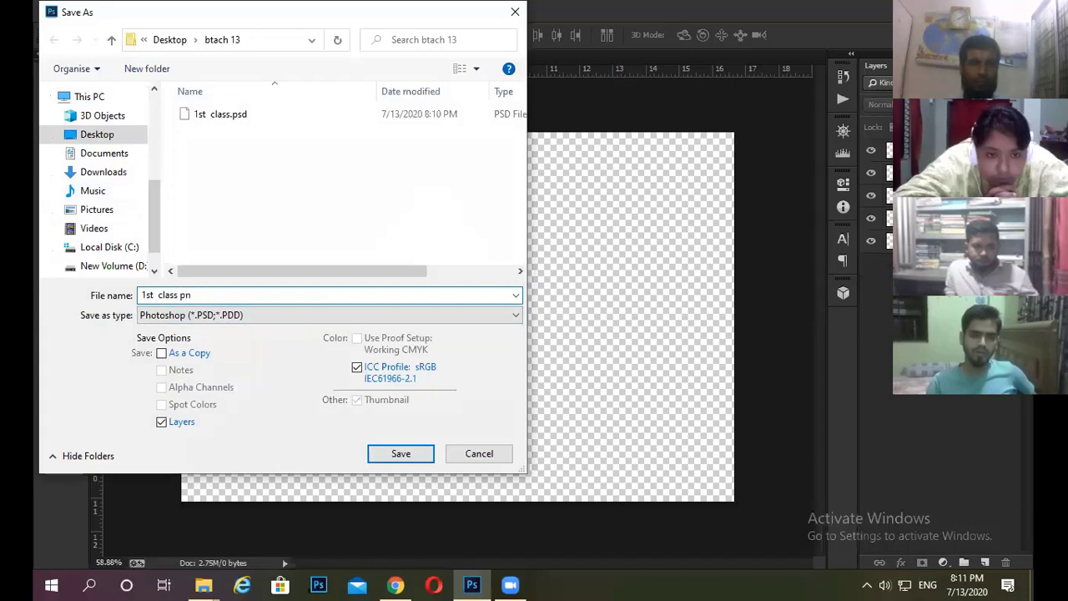
pyautogui.write('png')
pyautogui.click(234, 315)
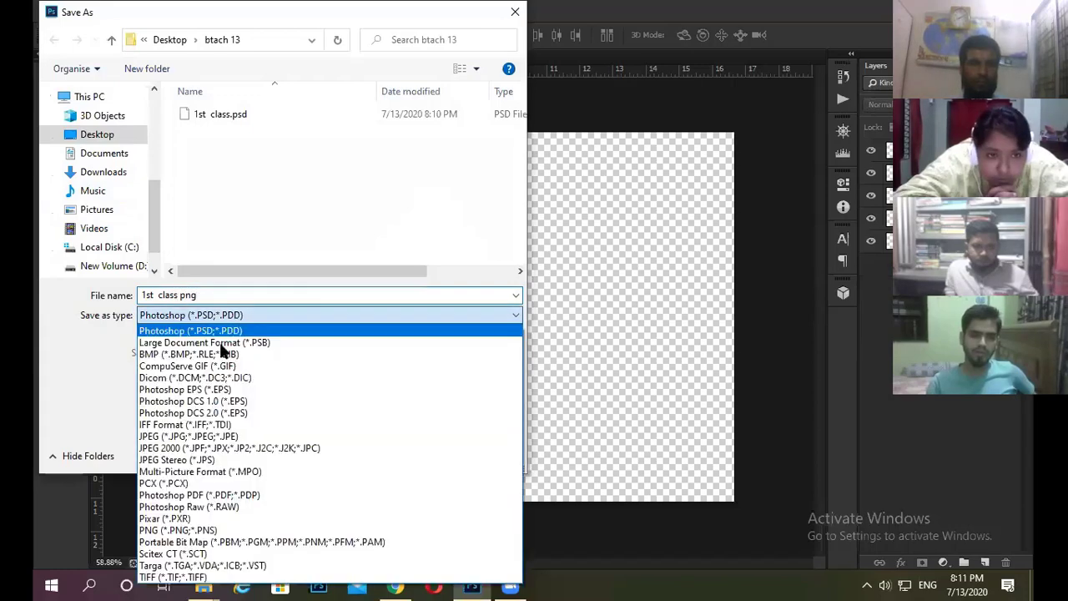
pyautogui.click(182, 530)
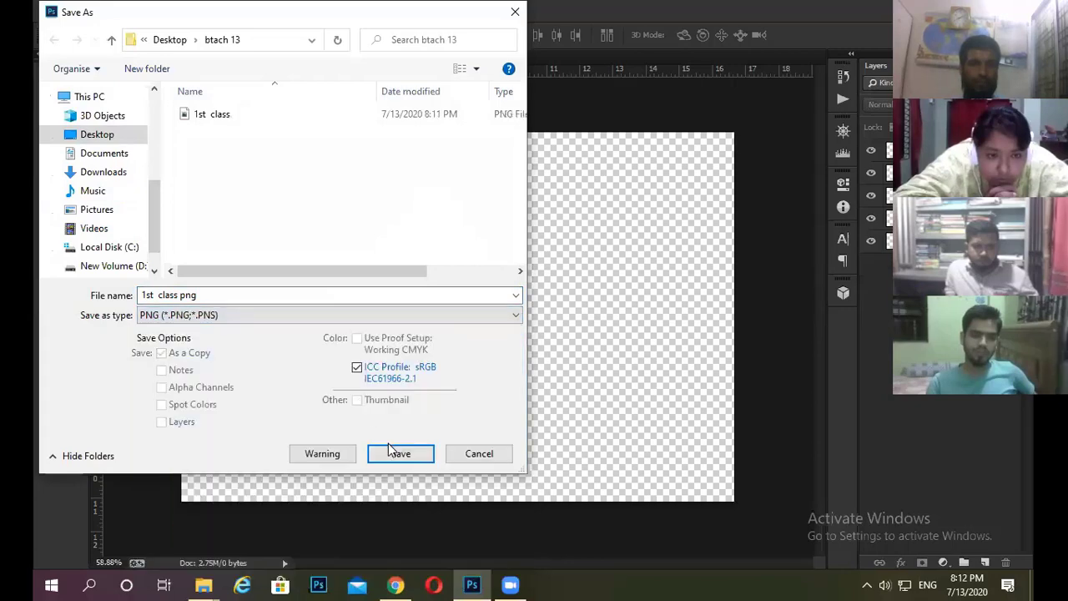
pyautogui.click(389, 449)
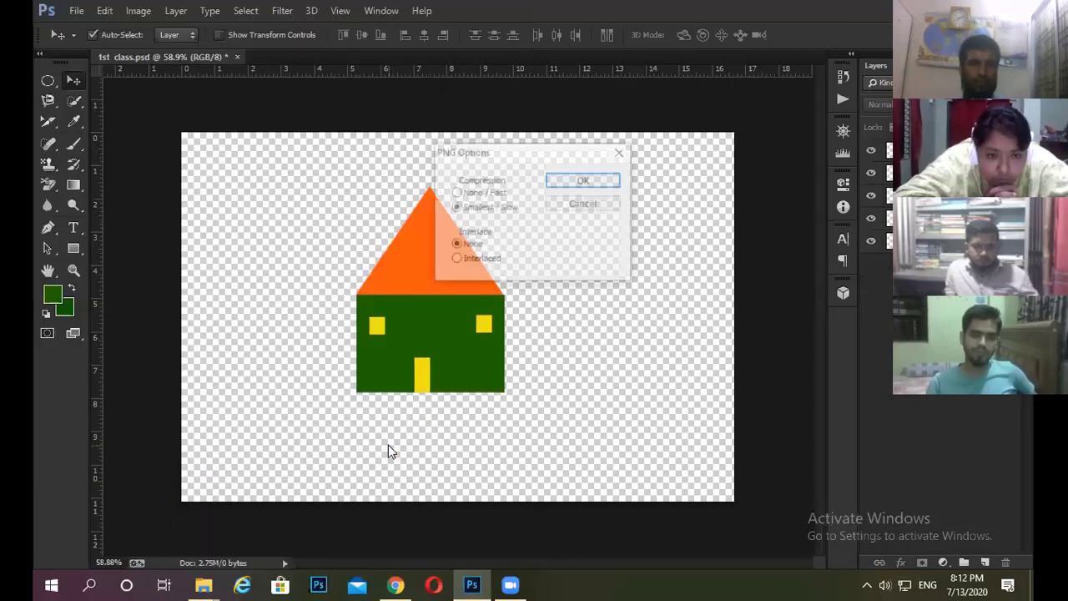
pyautogui.click(576, 181)
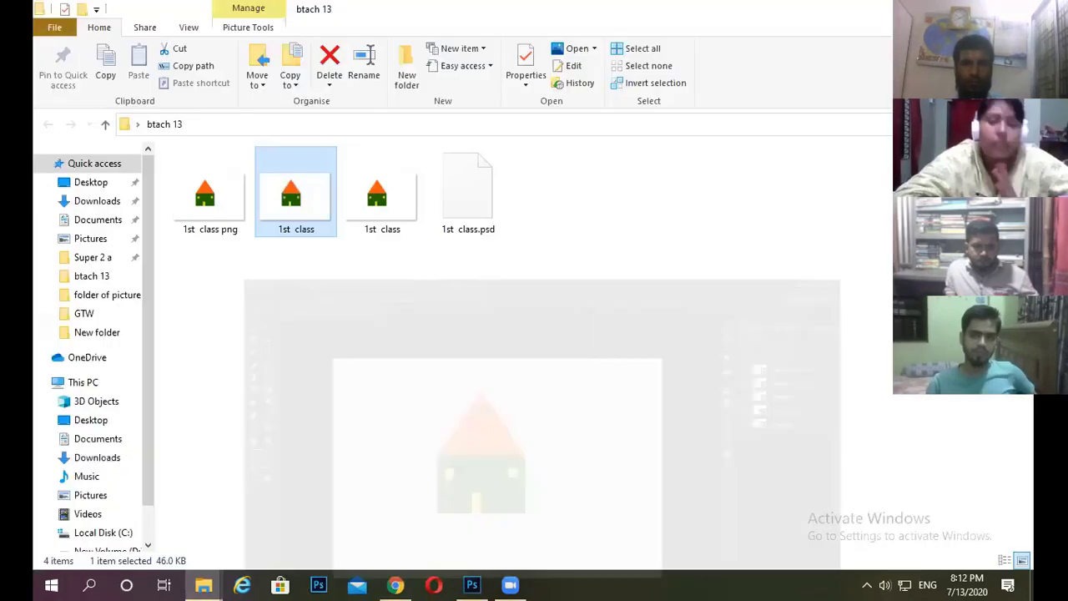
# - View the "1st class png" image from the btach 13 folder, close the viewer and return to Photoshop
pyautogui.click(471, 585)
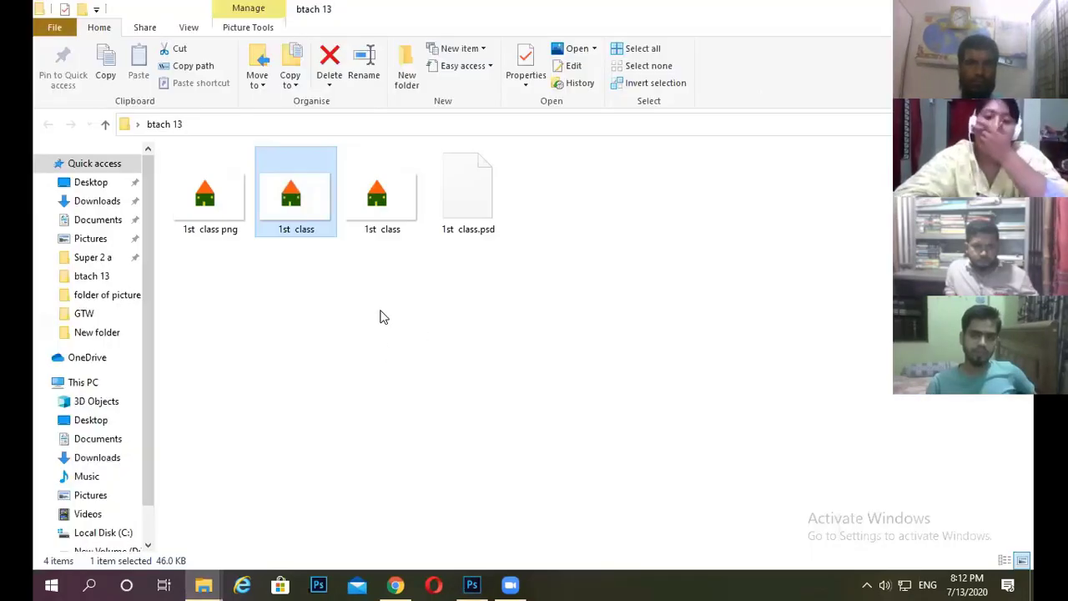
pyautogui.doubleClick(233, 229)
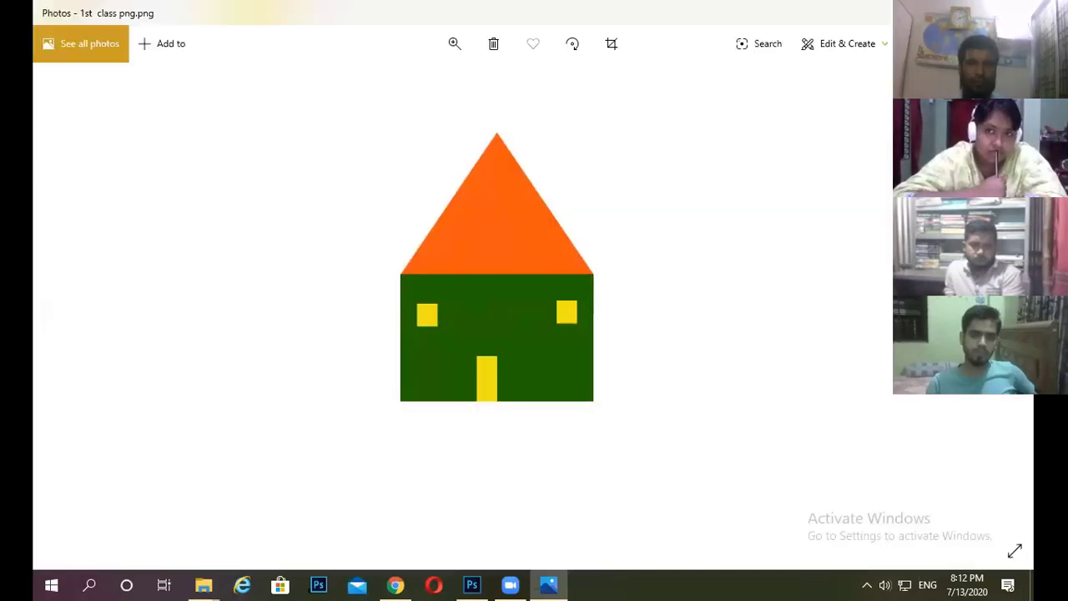
pyautogui.hotkey('alt', 'F4')
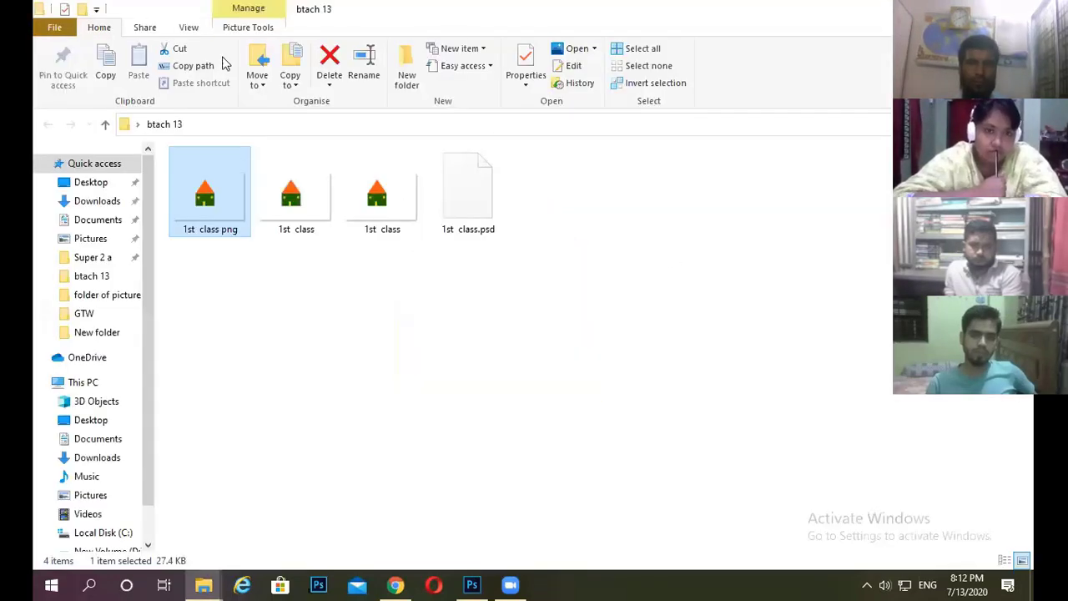
pyautogui.hotkey('alt', 'F4')
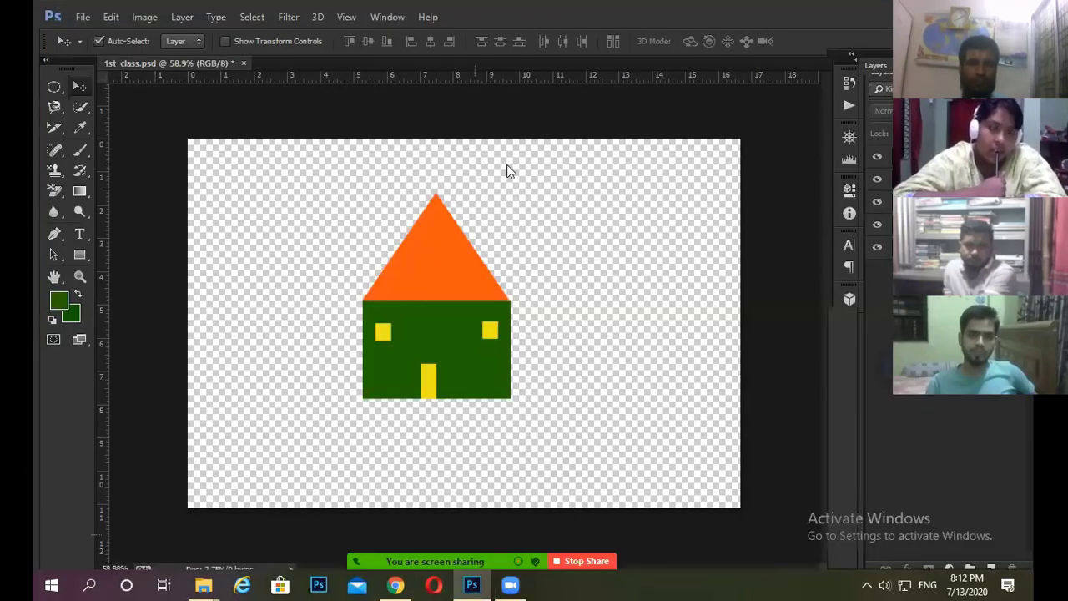
# - Close the house document and reopen "1st class.psd" in Photoshop from the desktop folder btach 13
pyautogui.hotkey('ctrl', 'w')
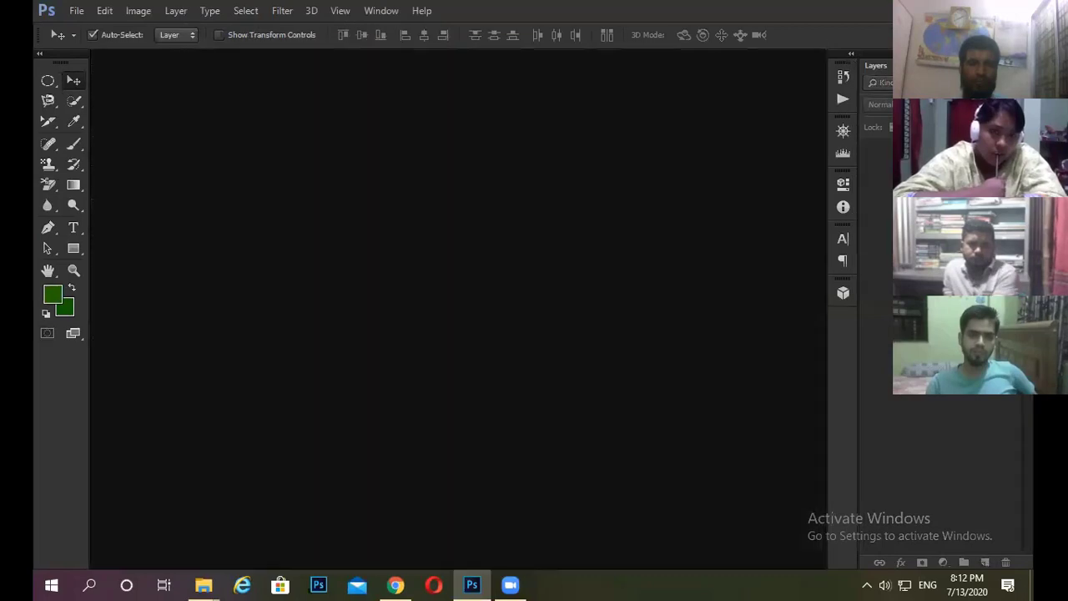
pyautogui.hotkey('ctrl', 'q')
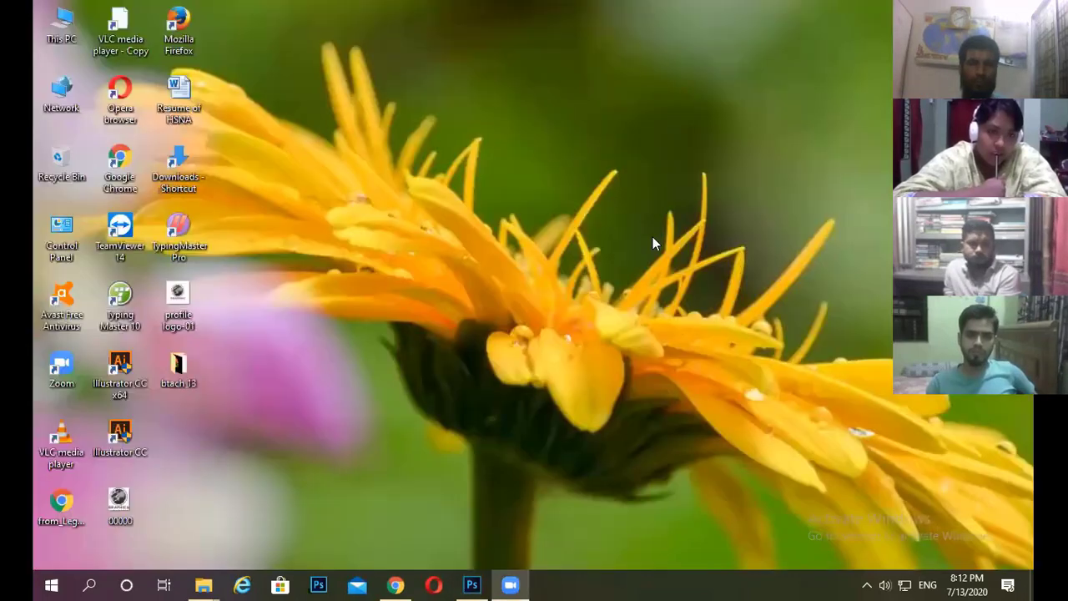
pyautogui.doubleClick(177, 367)
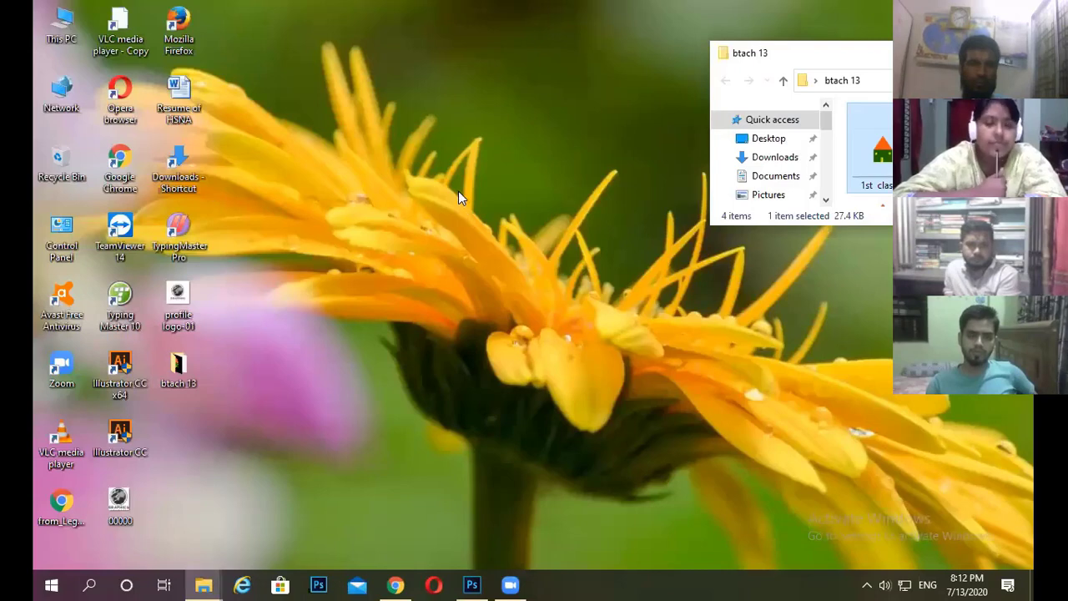
pyautogui.press('super+Up')
pyautogui.moveTo(468, 192); pyautogui.dragTo(472, 555)
pyautogui.moveTo(864, 343); pyautogui.dragTo(863, 341)
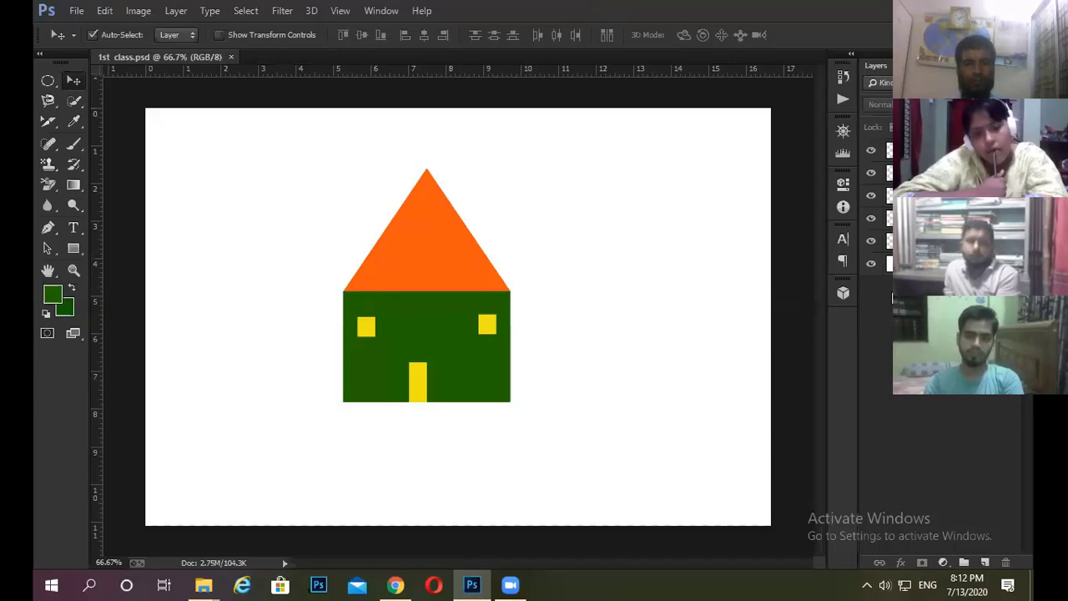
# - Open "1st class.png" from the btach 13 folder as a separate Photoshop document and inspect its transparent background
pyautogui.hotkey('alt', 'Tab')
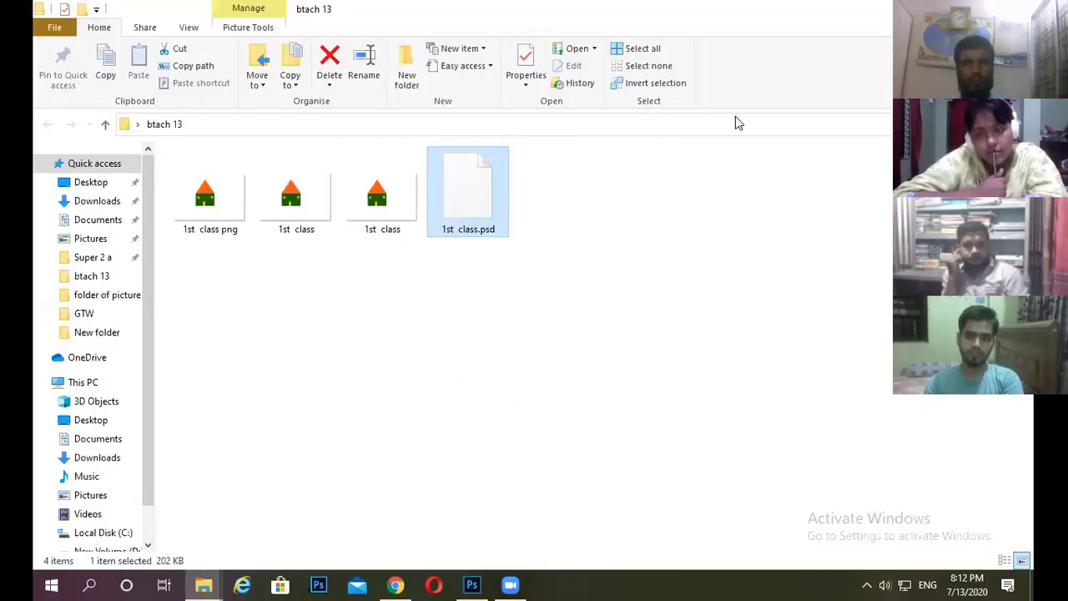
pyautogui.moveTo(372, 209); pyautogui.dragTo(672, 7)
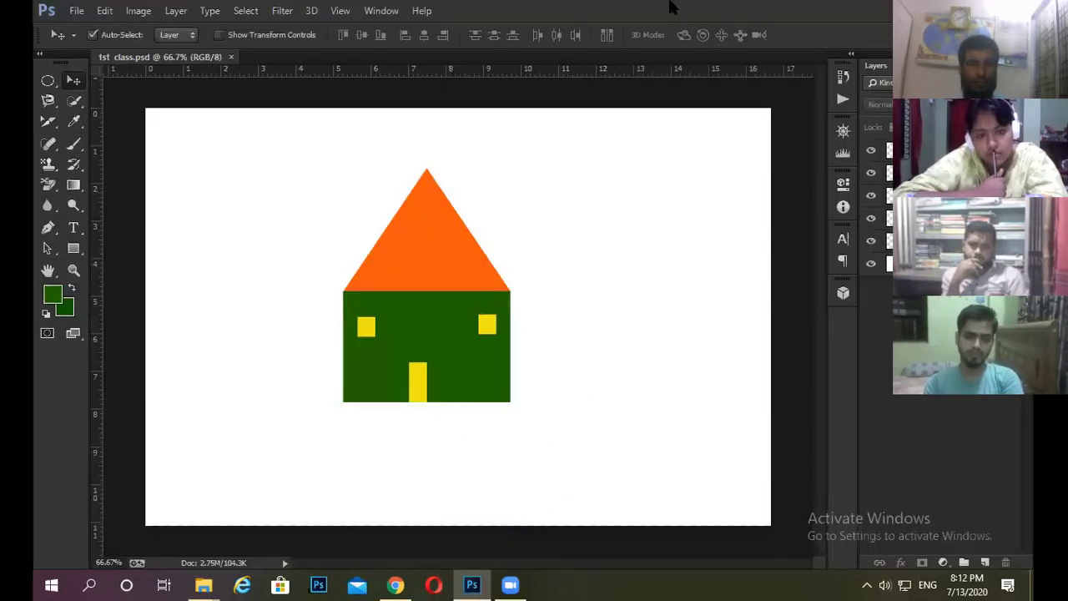
pyautogui.scroll(2, 443, 179)
pyautogui.scroll(-1, 413, 191)
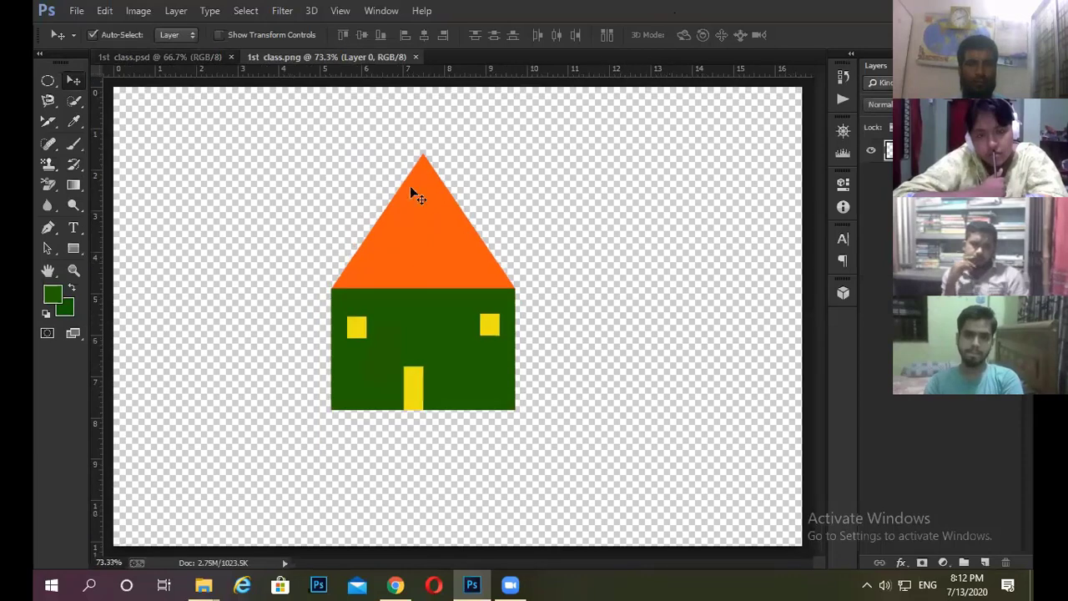
pyautogui.scroll(2, 451, 231)
pyautogui.scroll(-3, 532, 250)
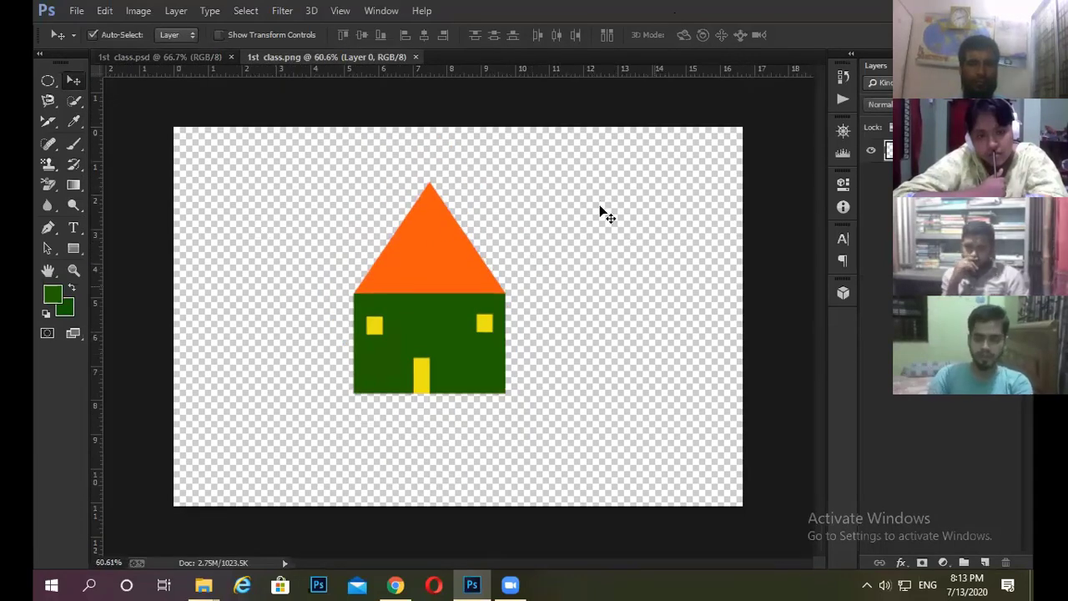
# - Open "1st class.jpg" from the btach 13 folder as another Photoshop document and inspect its background
pyautogui.click(472, 584)
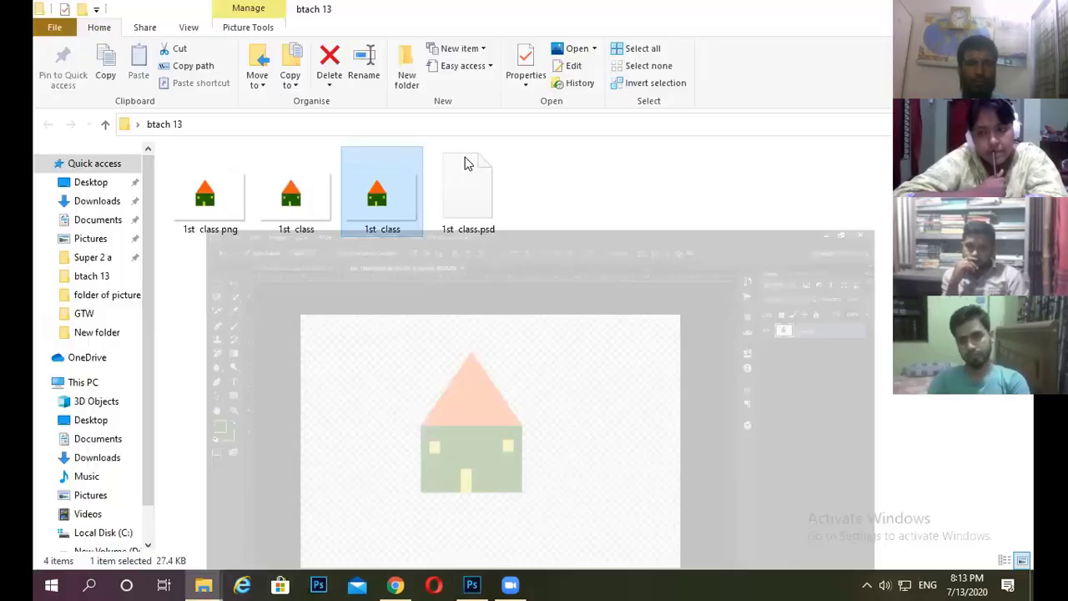
pyautogui.moveTo(287, 219); pyautogui.dragTo(663, 275)
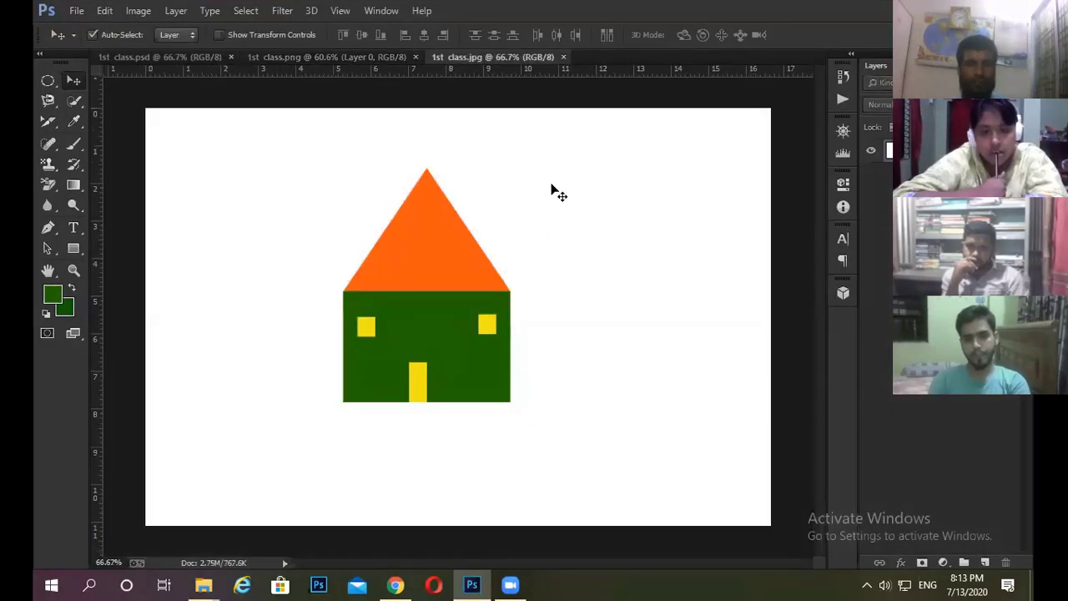
pyautogui.scroll(2, 553, 191)
pyautogui.scroll(-3, 553, 191)
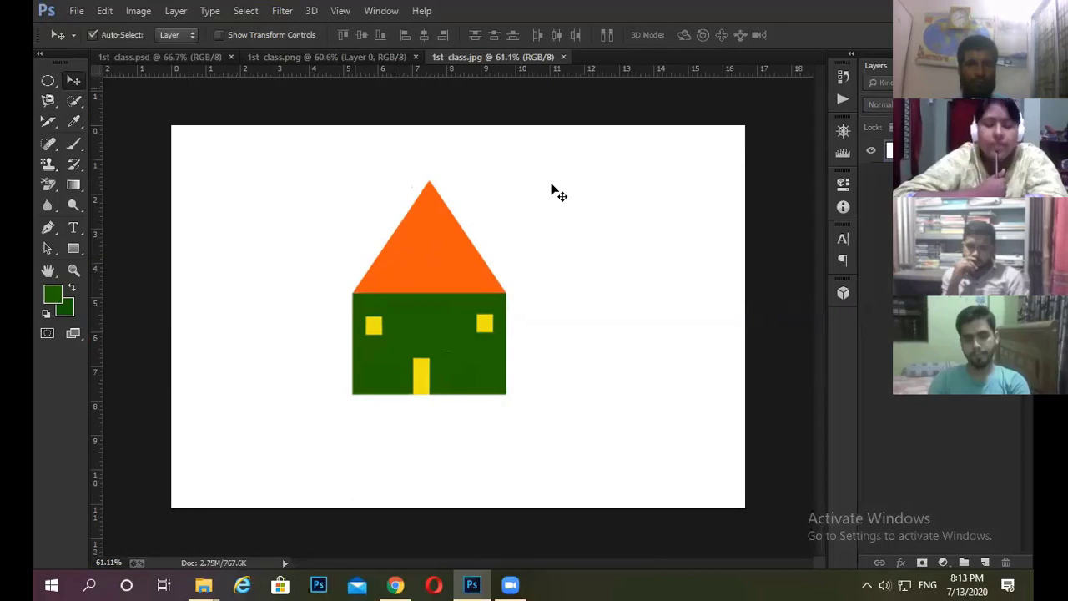
# - Compare the house drawing in the JPG, PNG and PSD versions of 1st class
pyautogui.scroll(1, 557, 217)
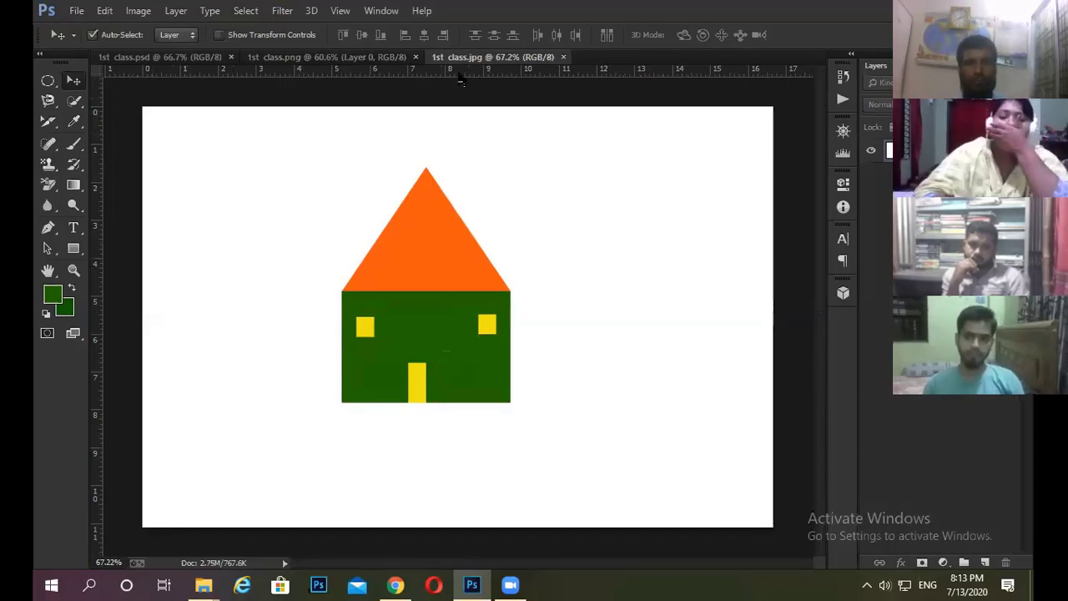
pyautogui.click(344, 58)
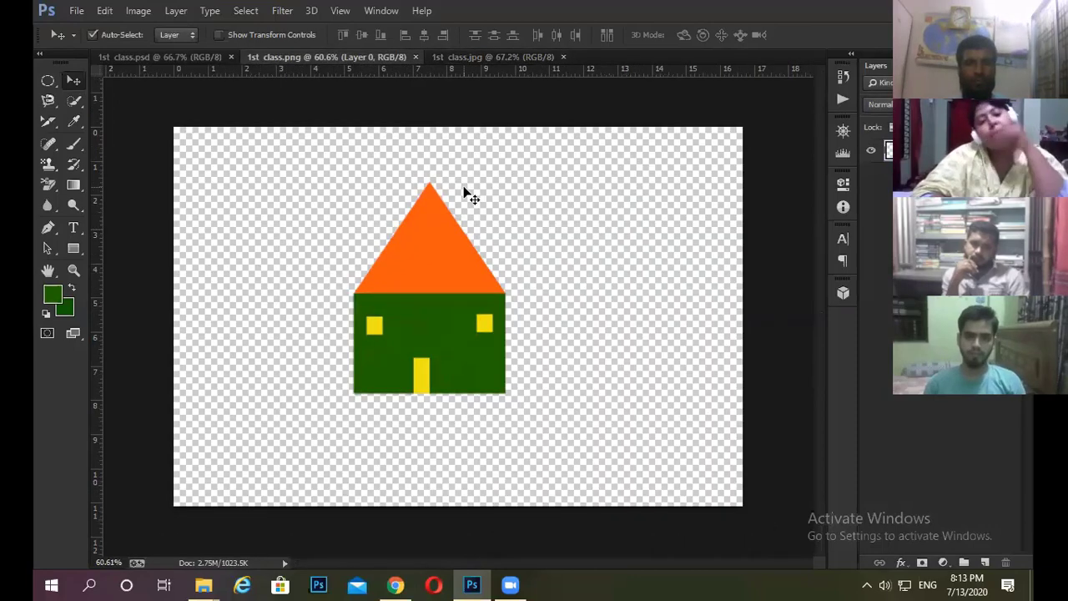
pyautogui.click(155, 58)
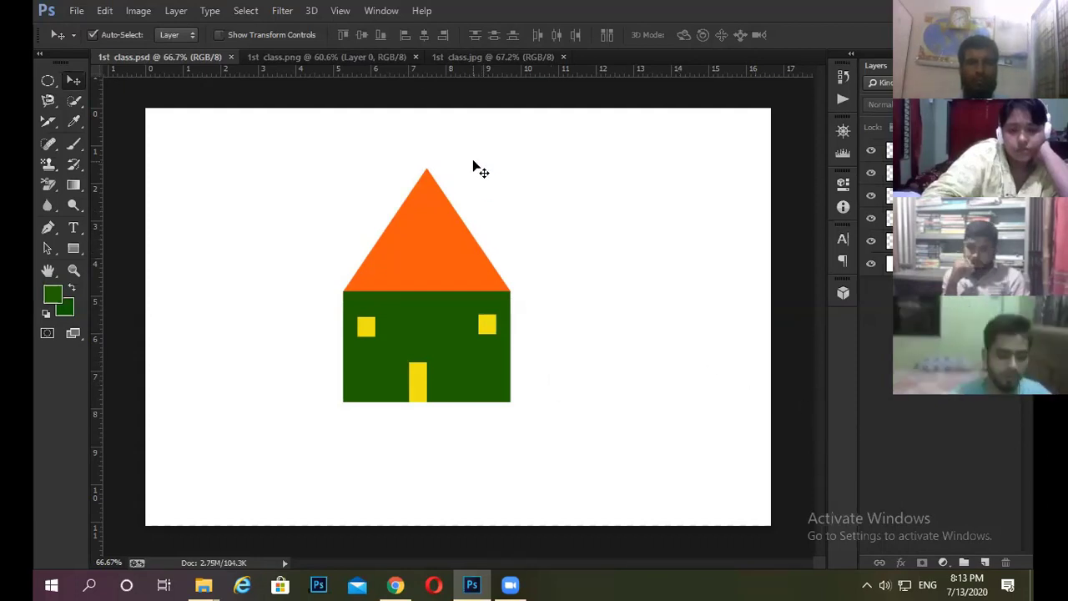
pyautogui.scroll(-1, 468, 164)
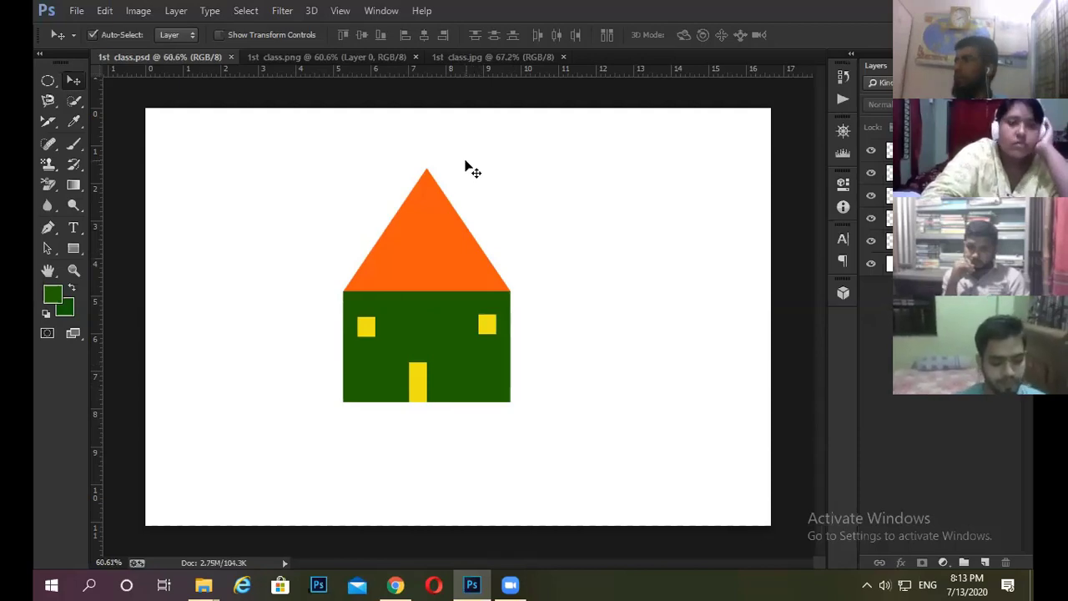
pyautogui.scroll(-1, 467, 164)
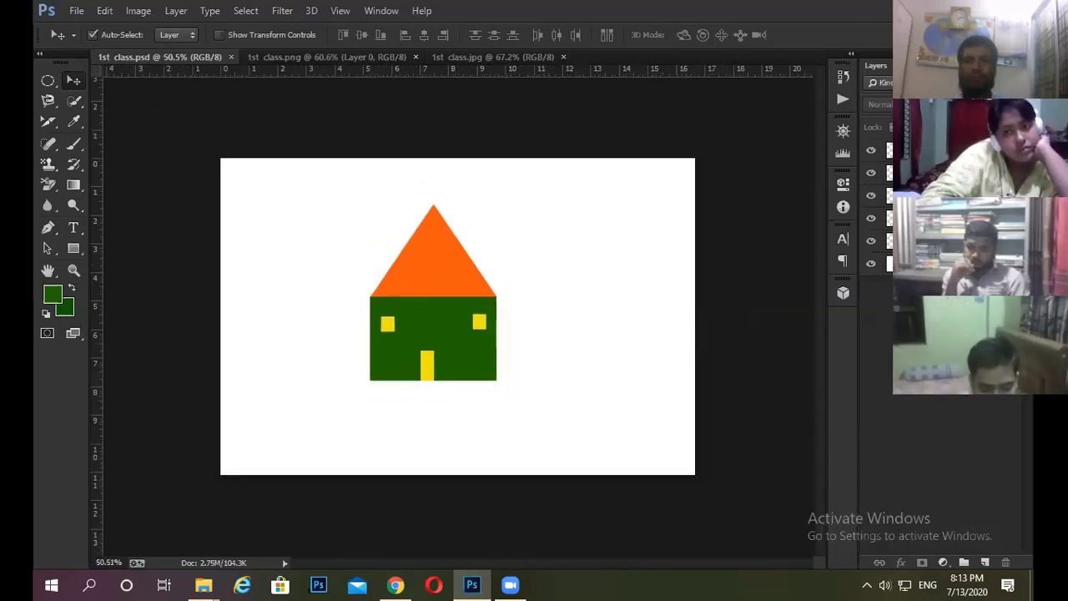
# - Switch to File Explorer, go to the GTW folder and open the profile logo Illustrator file
pyautogui.hotkey('alt', 'Tab')
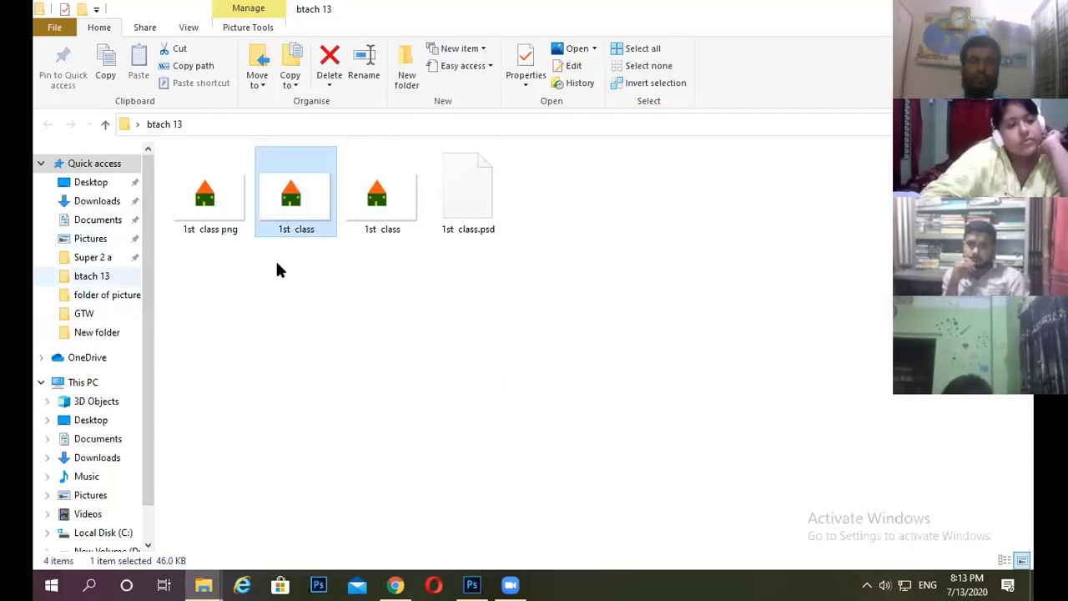
pyautogui.press('g')
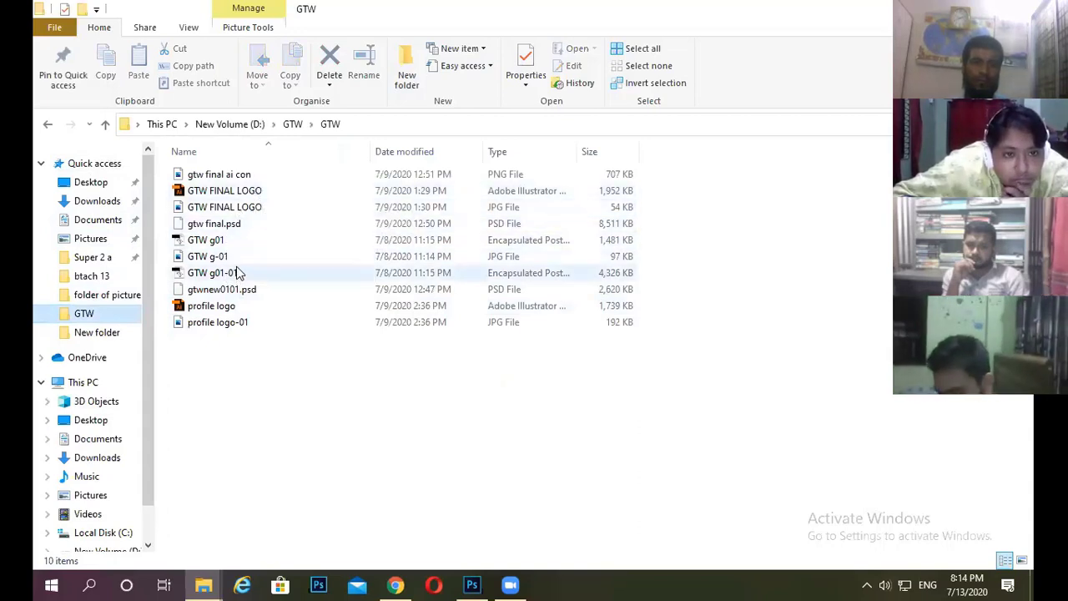
pyautogui.doubleClick(244, 307)
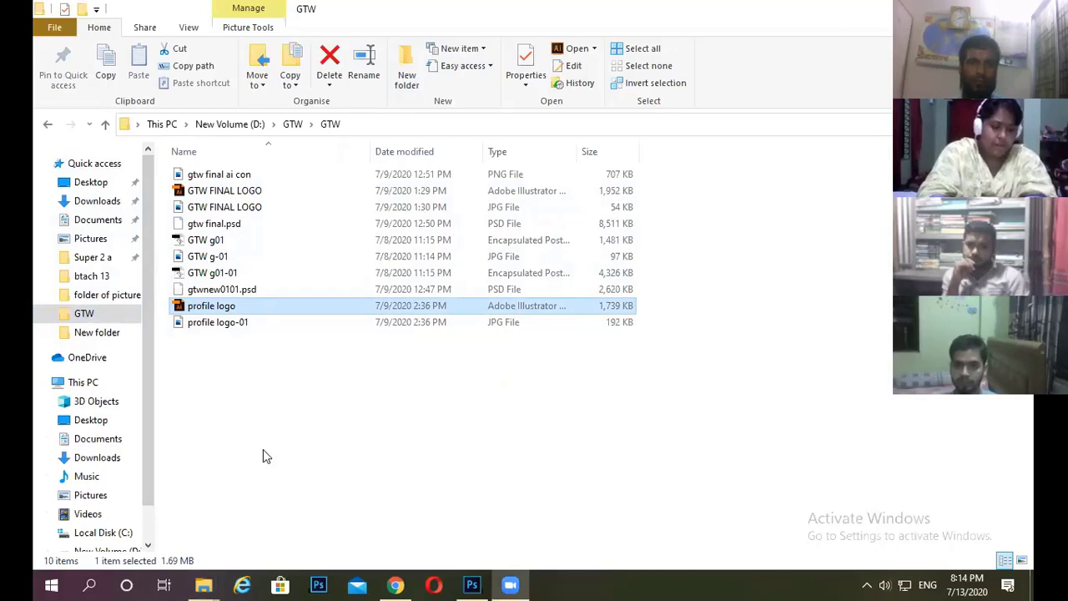
# - Show the desktop and try to bring the profile logo-01 image into Photoshop
pyautogui.press('super+d')
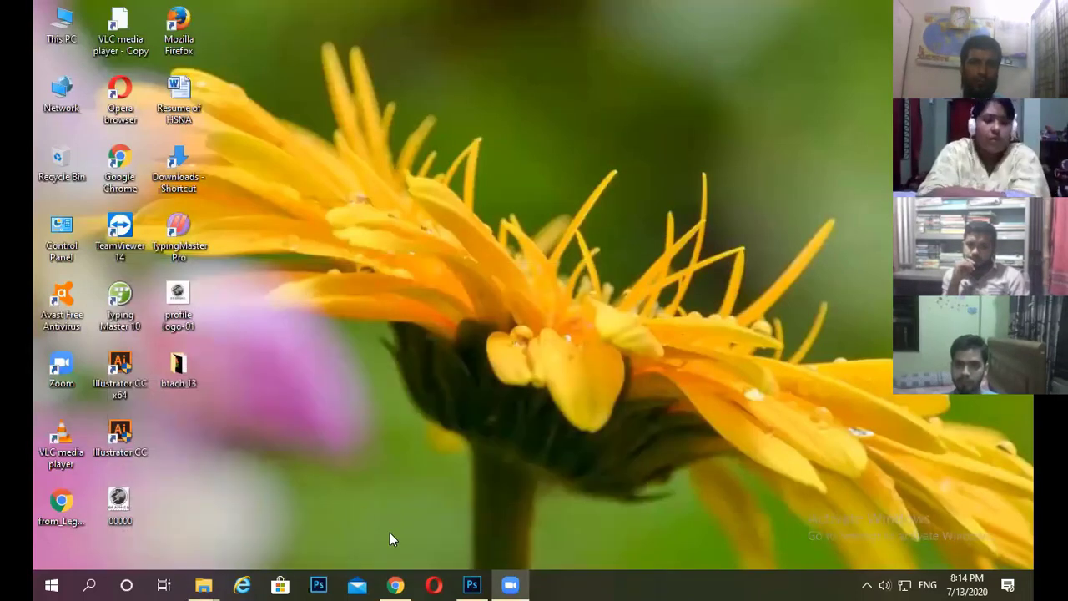
pyautogui.moveTo(472, 579)
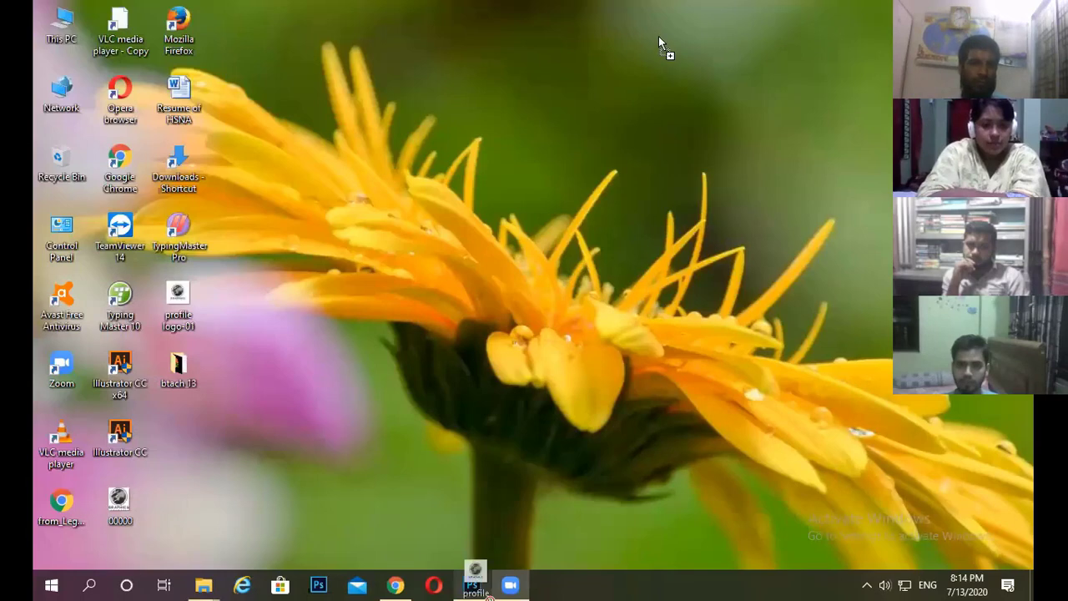
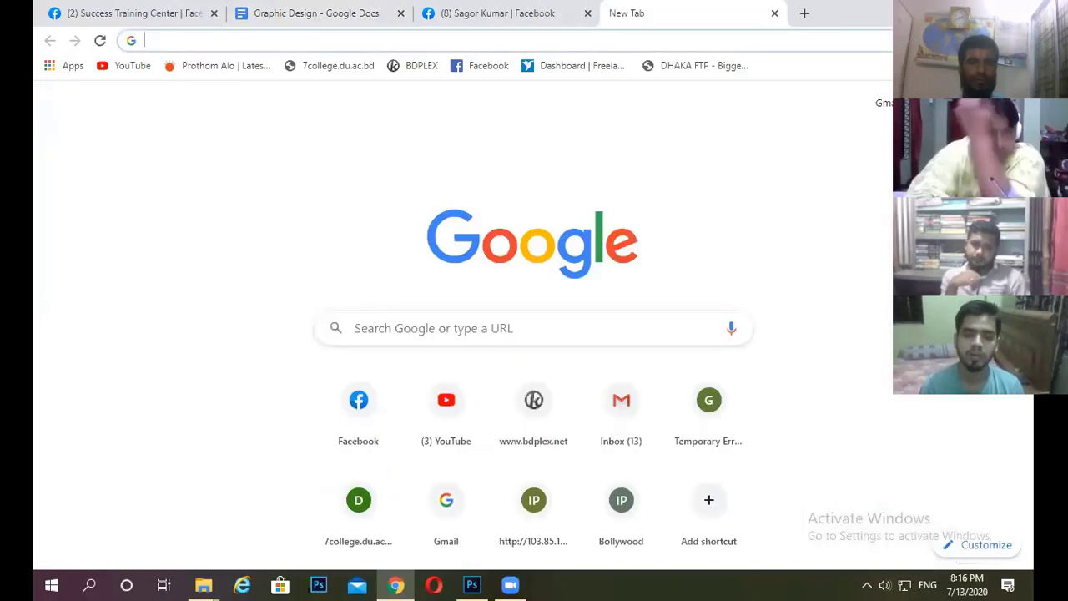
# - Open Google Drive from the browser's new tab page
pyautogui.click(958, 103)
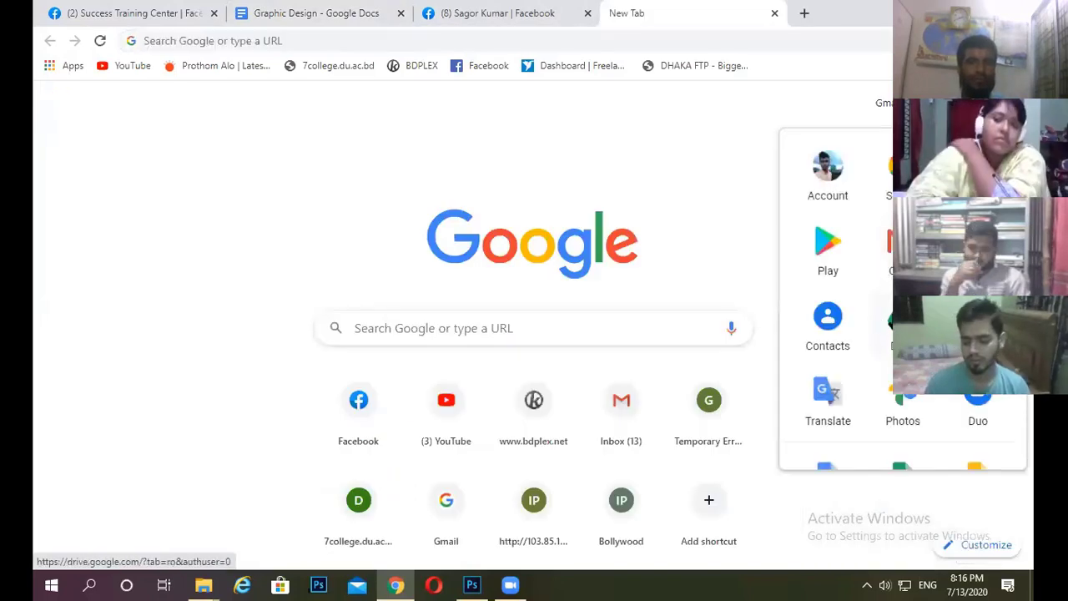
pyautogui.click(879, 324)
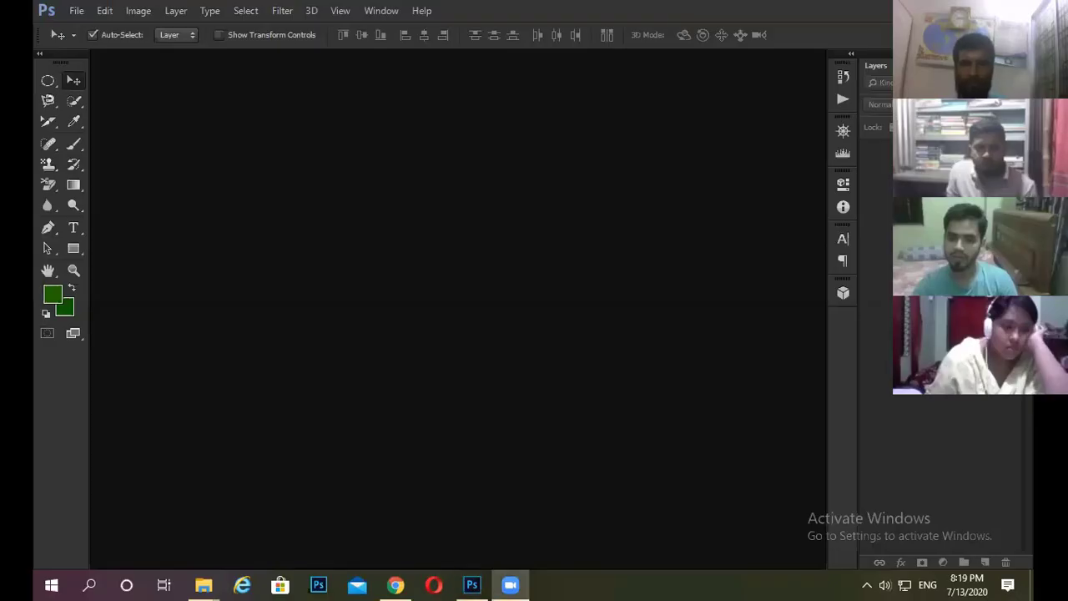
# - Open the profile logo-01 image from the desktop in Photoshop
pyautogui.hotkey('alt', 'Tab')
pyautogui.press('super+d')
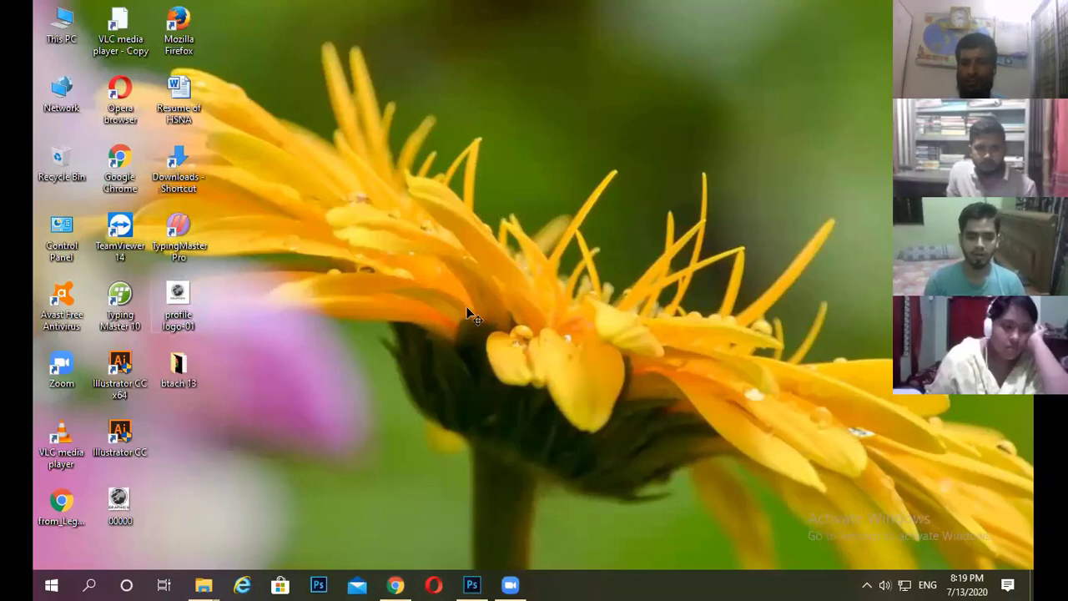
pyautogui.moveTo(468, 311); pyautogui.dragTo(321, 136)
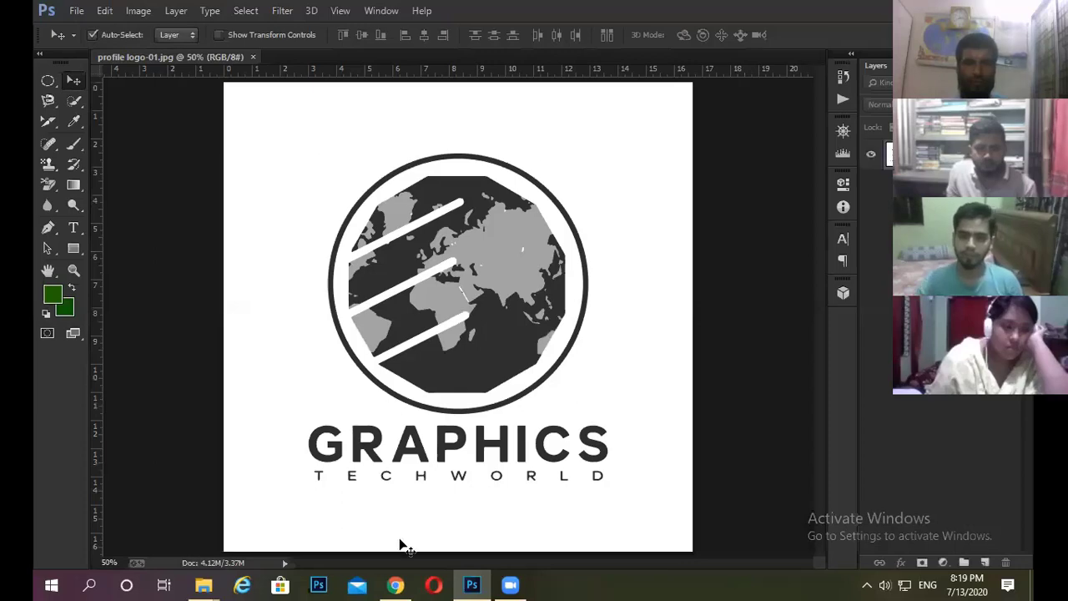
# - Erase the white background surrounding the logo with the Magic Eraser tool at tolerance 32
pyautogui.scroll(2, 401, 545)
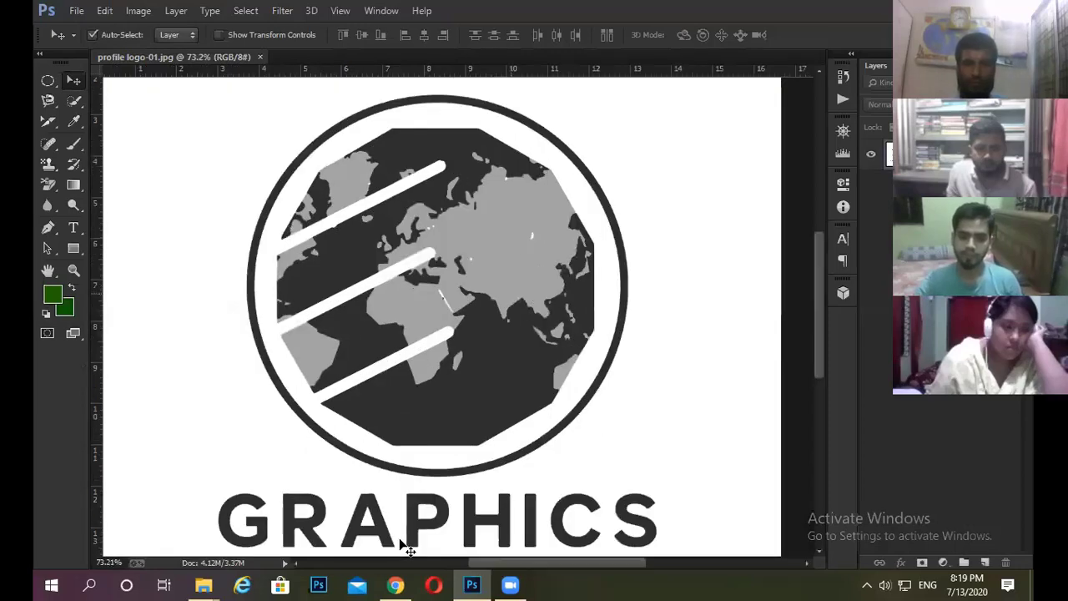
pyautogui.scroll(-4, 155, 197)
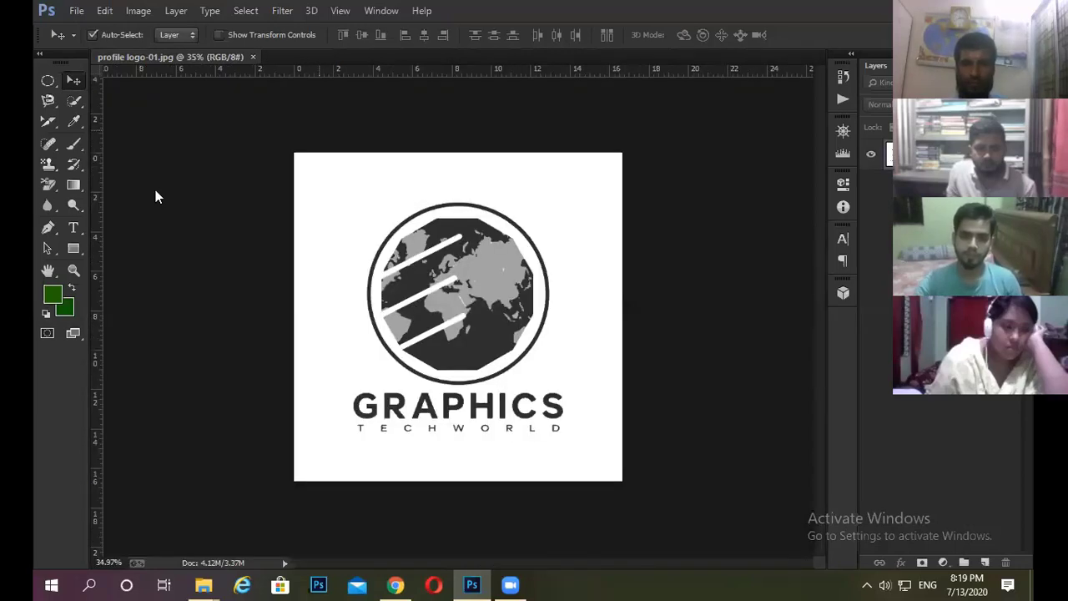
pyautogui.click(47, 184)
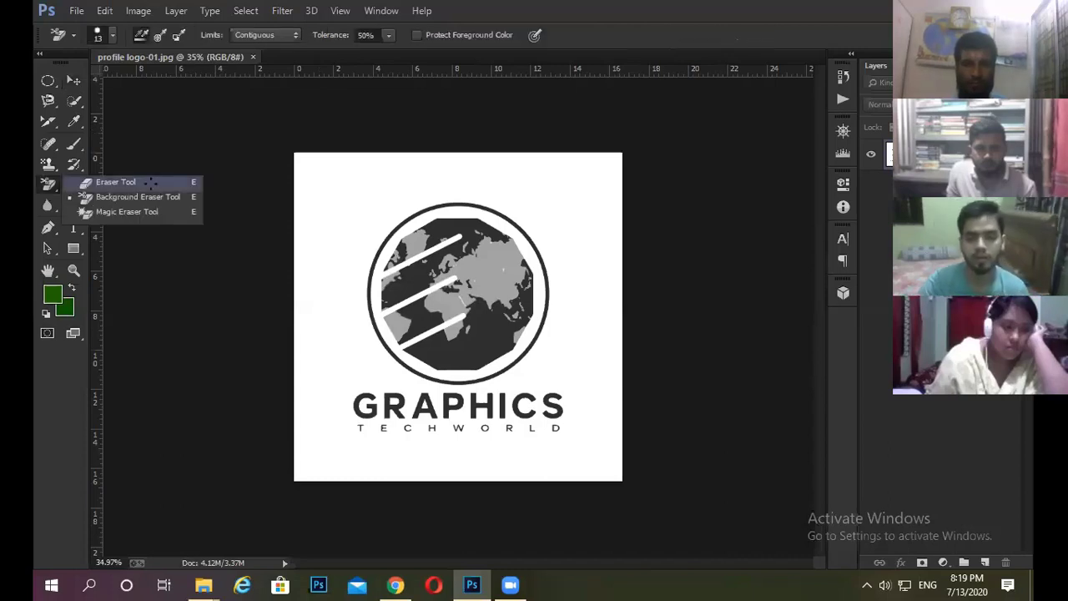
pyautogui.click(127, 185)
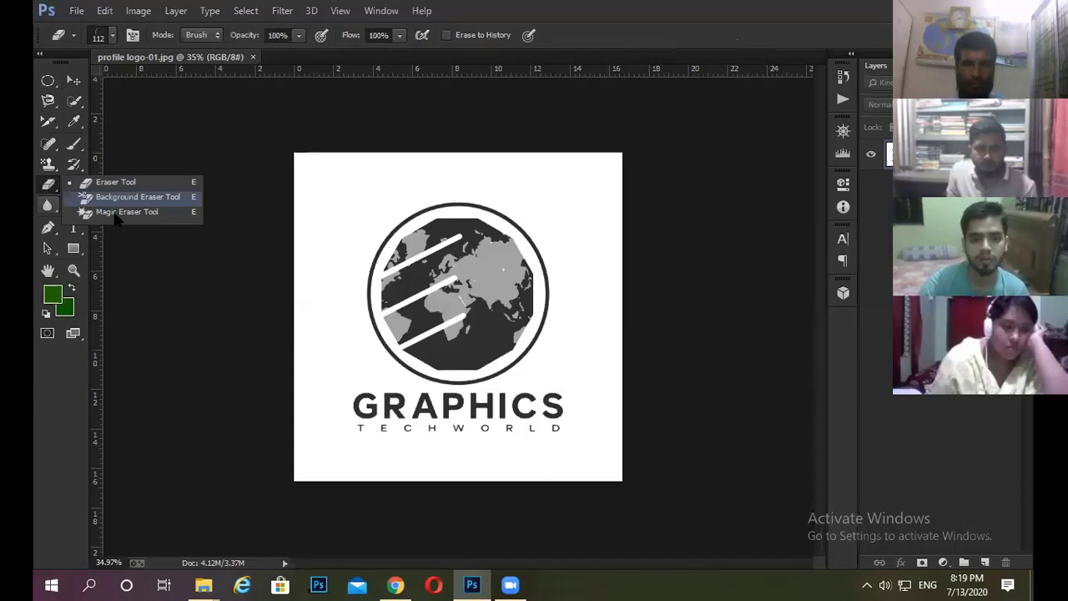
pyautogui.hotkey('ctrl', '+')
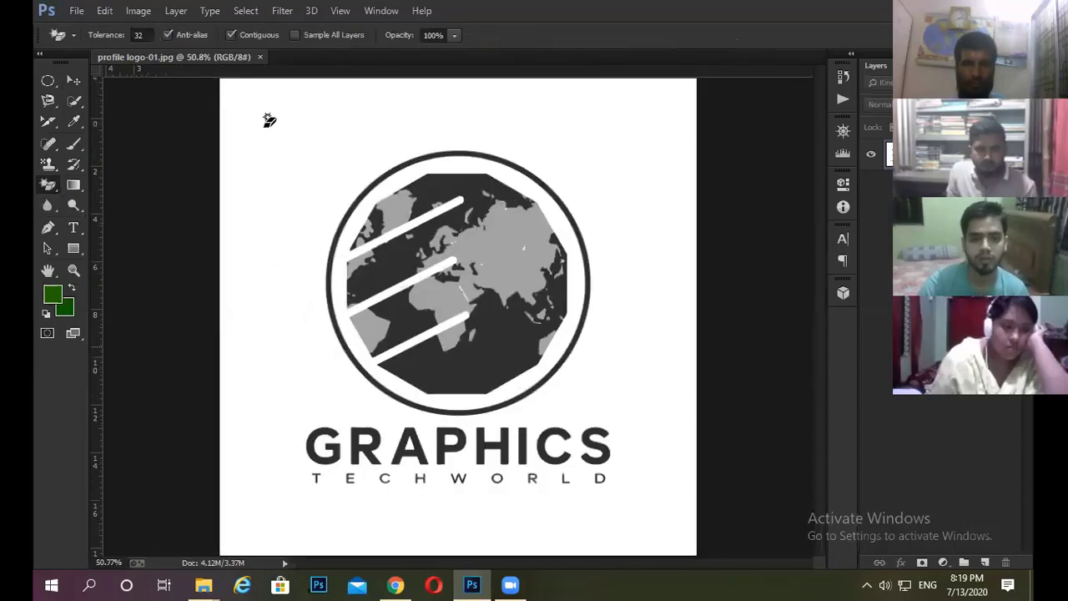
pyautogui.click(234, 137)
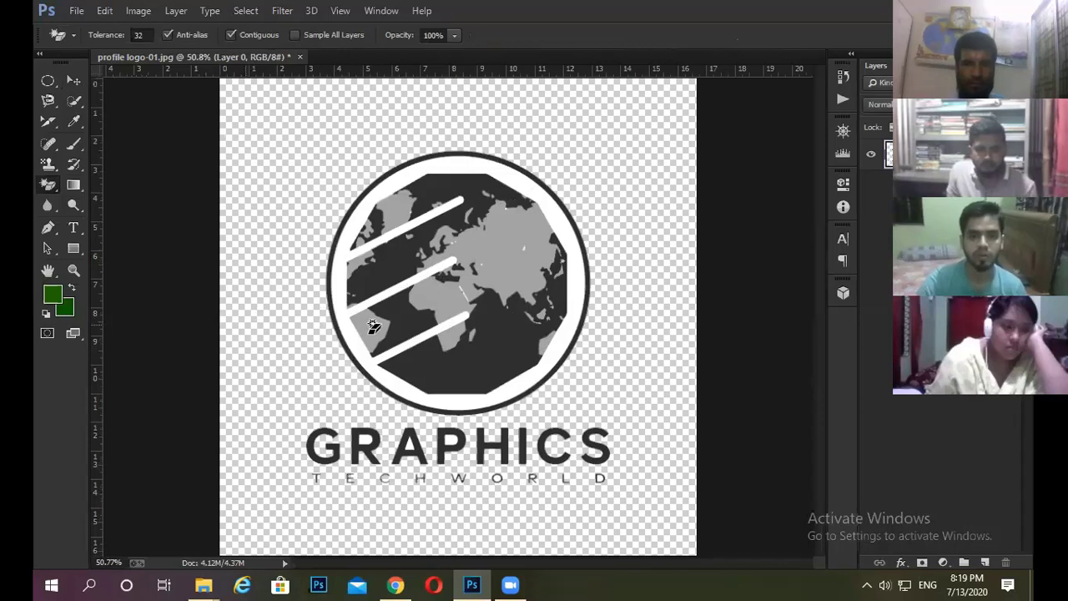
# - Erase the white area between the outer ring and the globe, including the diagonal stripes, with the Magic Eraser
pyautogui.scroll(2, 308, 291)
pyautogui.click(326, 276)
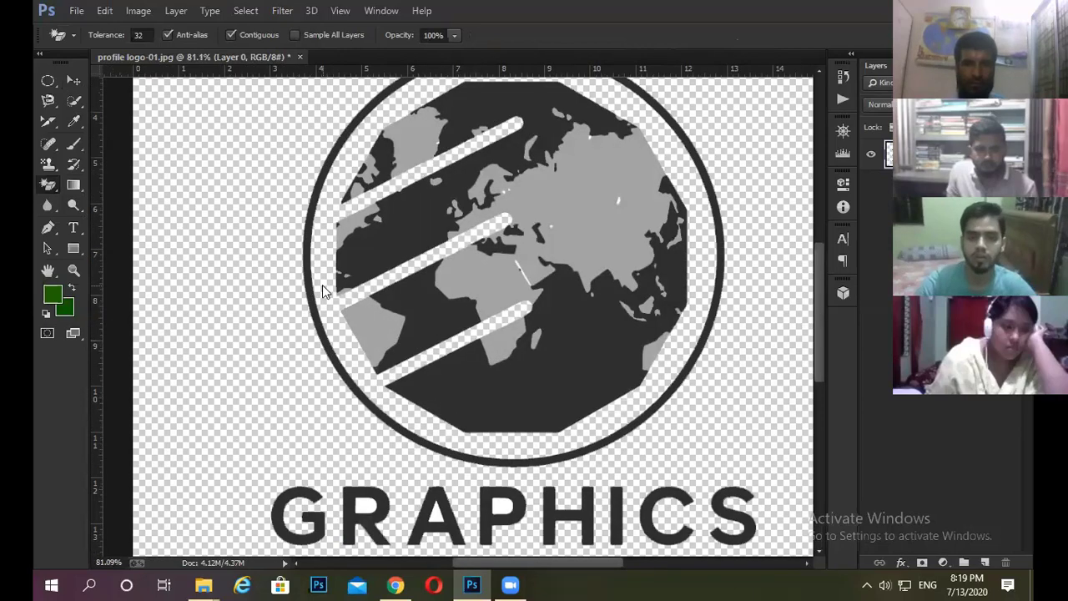
pyautogui.scroll(-2, 457, 422)
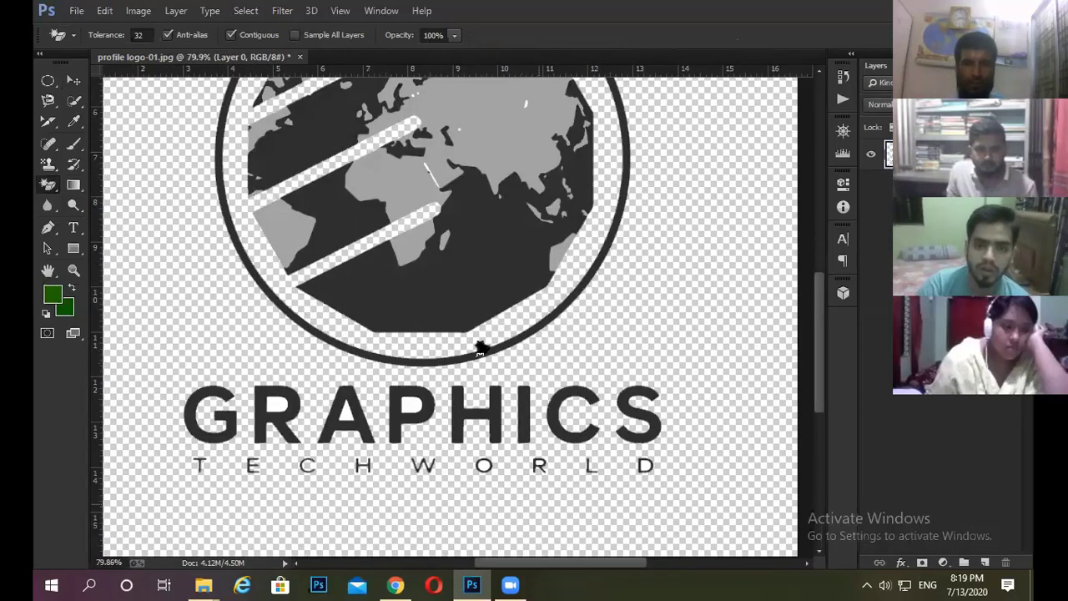
pyautogui.scroll(2, 301, 364)
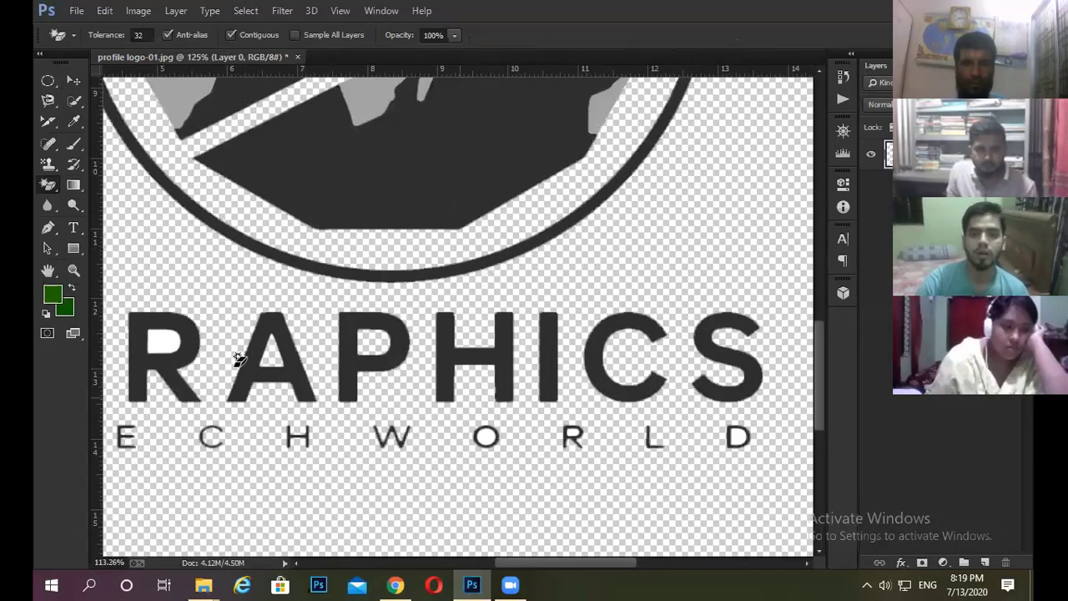
pyautogui.scroll(-2, 262, 352)
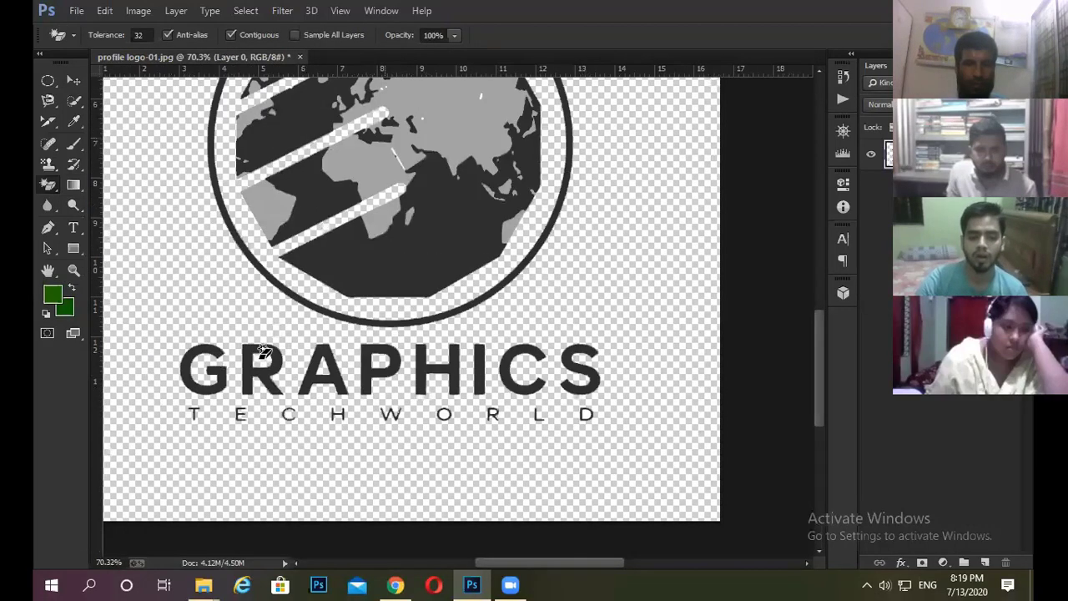
# - Examine the logo's transparent areas at several magnifications, including the edges and closed letter shapes of the GRAPHICS TECHWORLD text
pyautogui.scroll(-2, 467, 224)
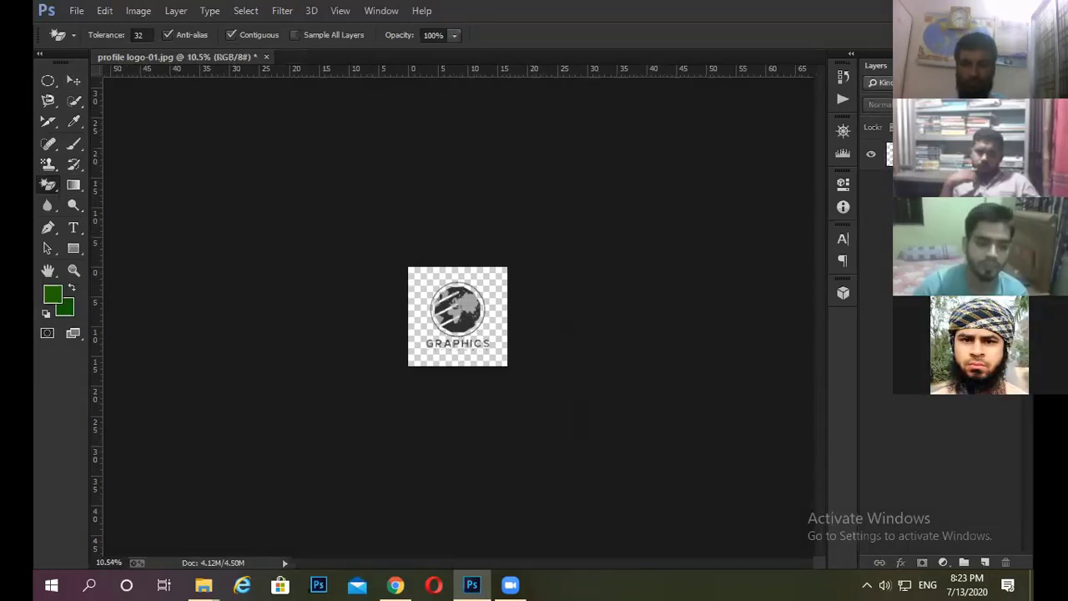
pyautogui.scroll(-1, 593, 267)
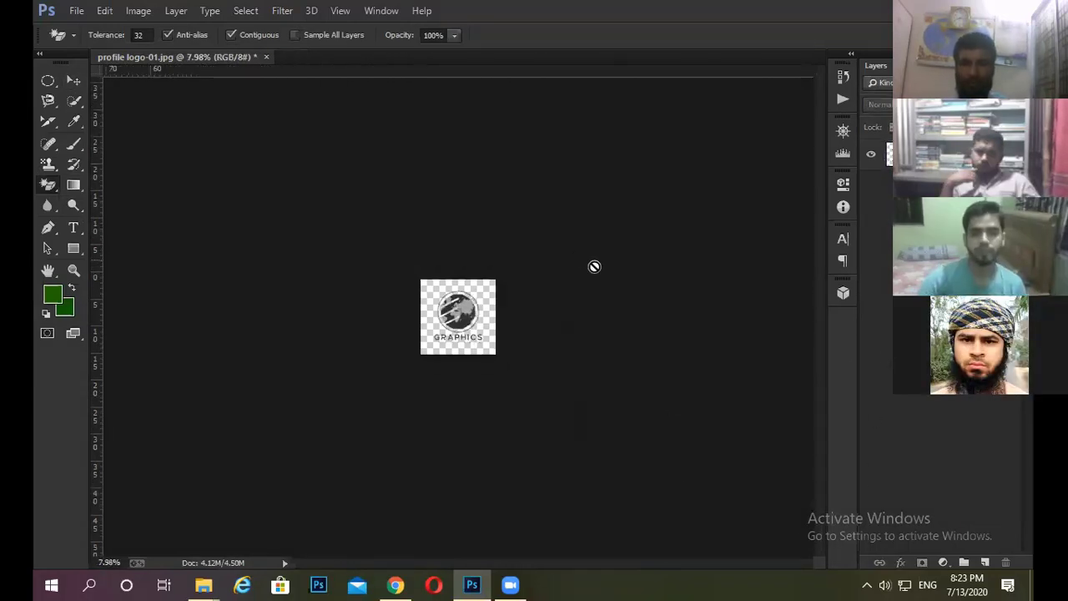
pyautogui.scroll(5, 594, 267)
pyautogui.scroll(2, 432, 336)
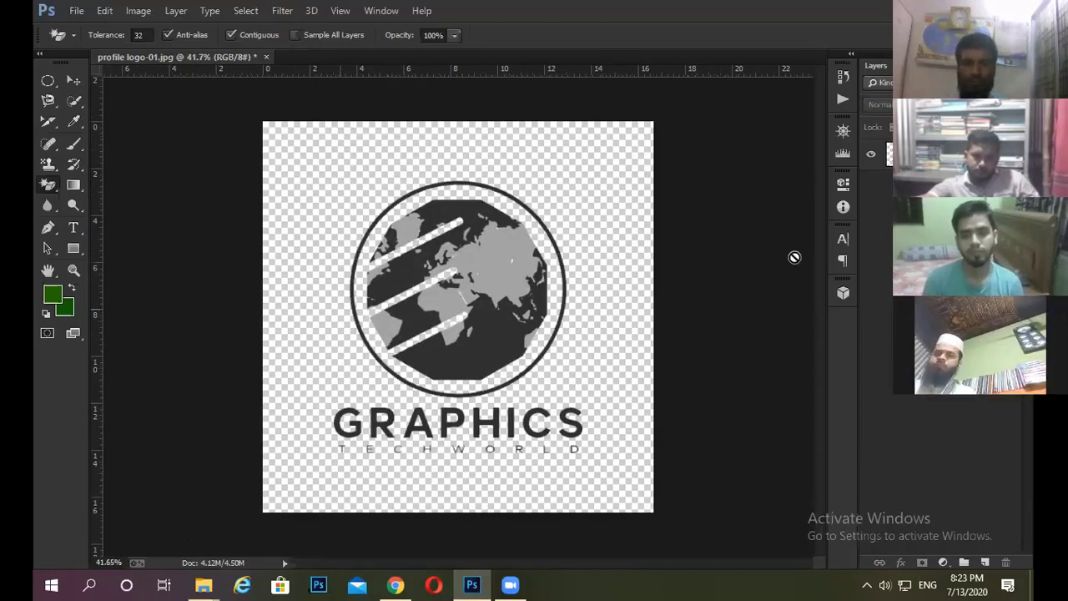
pyautogui.scroll(2, 291, 277)
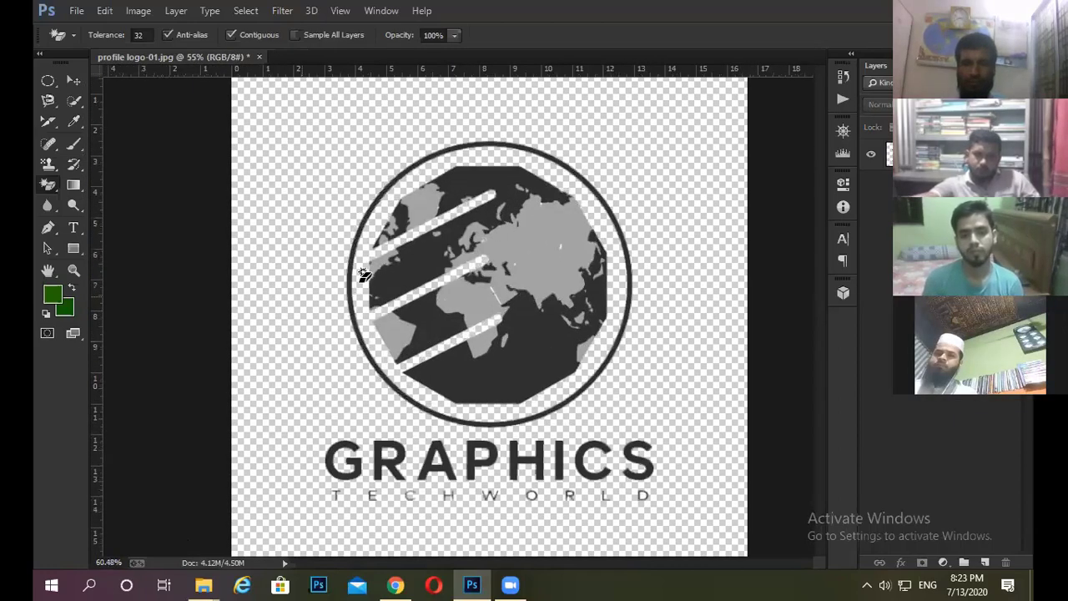
pyautogui.scroll(1, 356, 275)
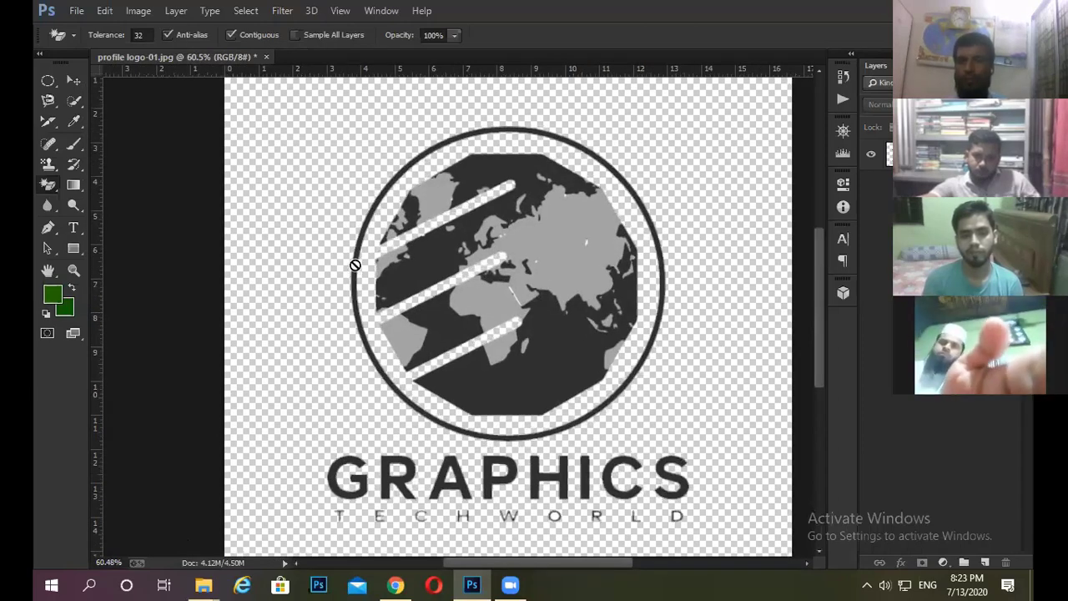
pyautogui.scroll(-5, 354, 267)
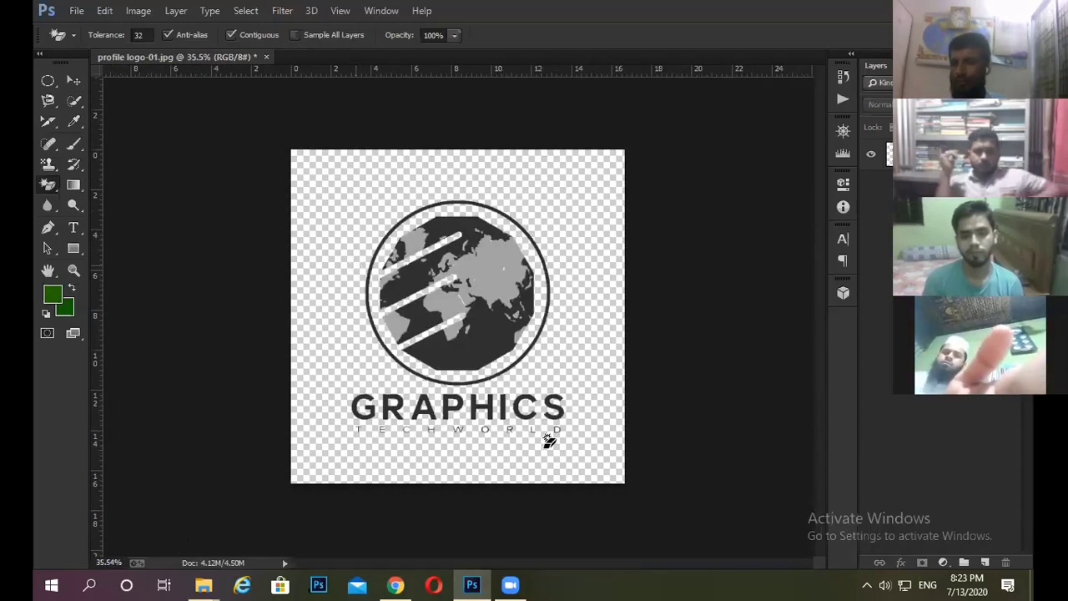
pyautogui.scroll(8, 636, 531)
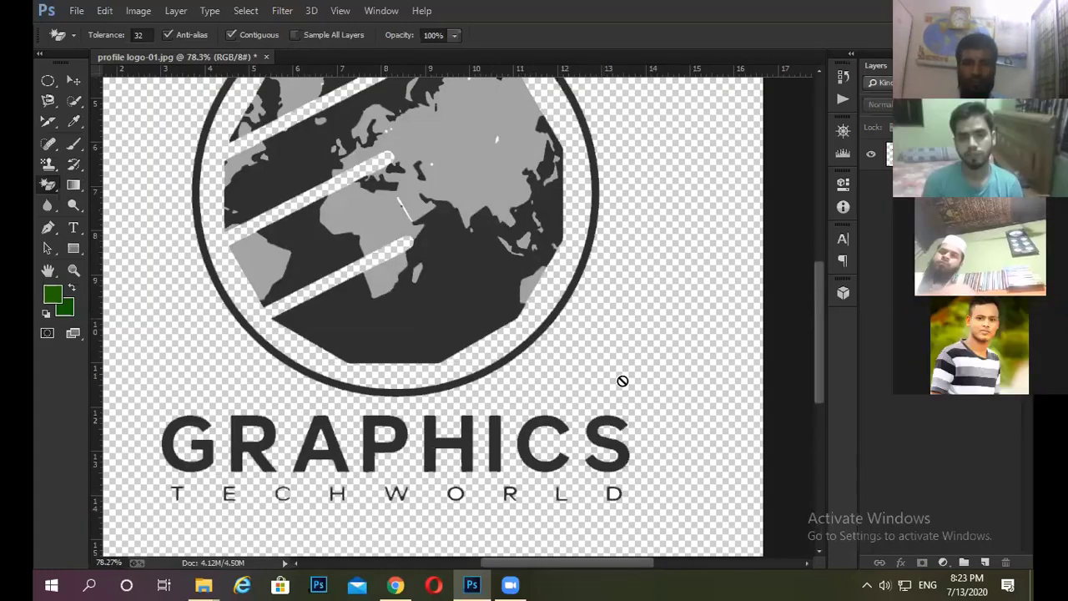
pyautogui.scroll(5, 723, 339)
pyautogui.scroll(4, 611, 380)
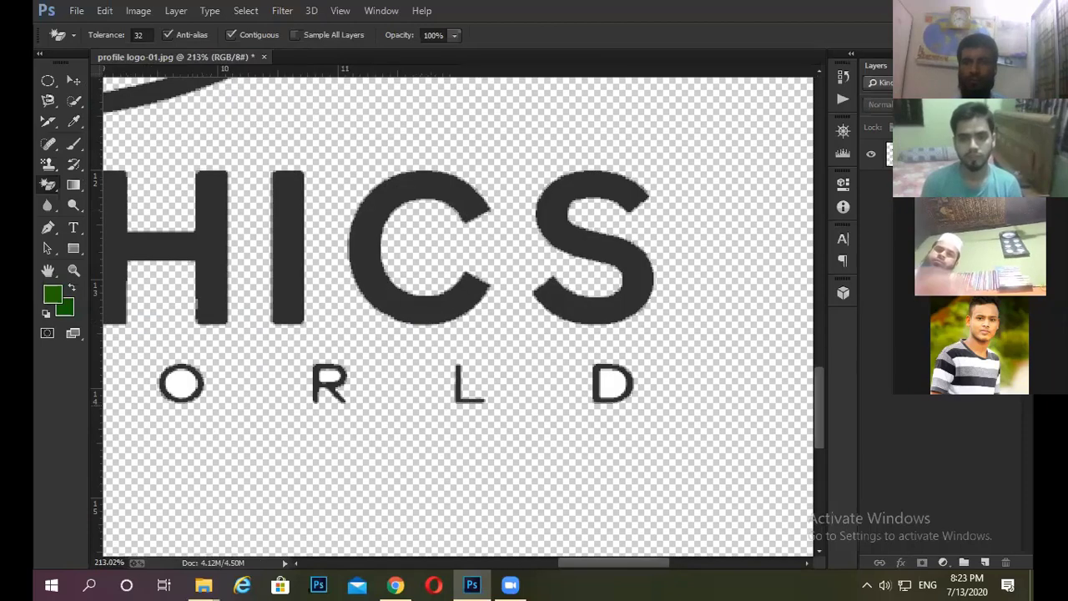
# - Undo the last erase inside the logo's outer ring
pyautogui.scroll(-12, 610, 380)
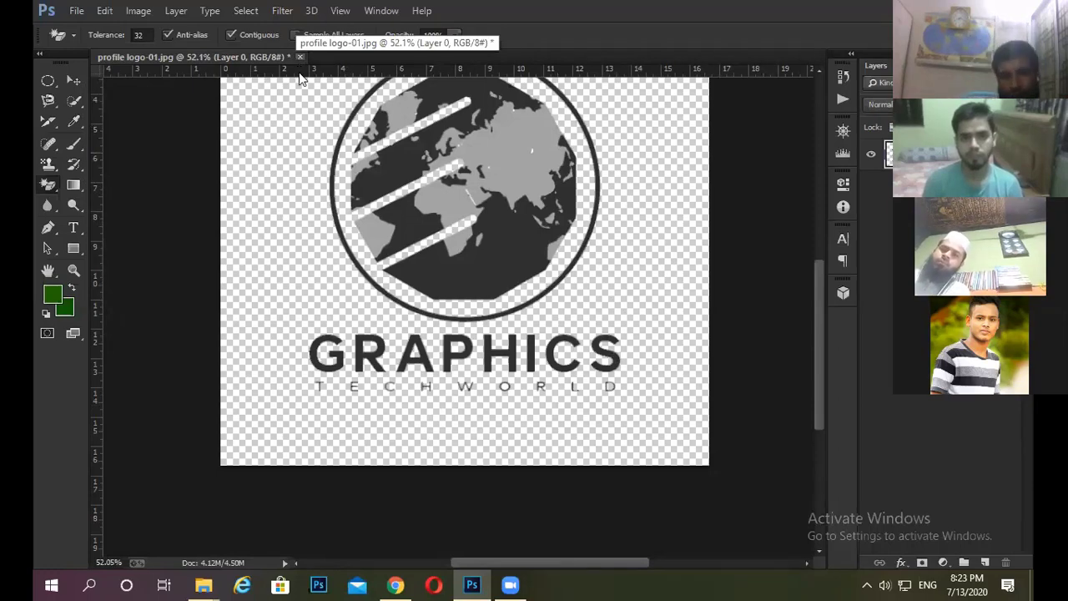
pyautogui.hotkey('ctrl', 'z')
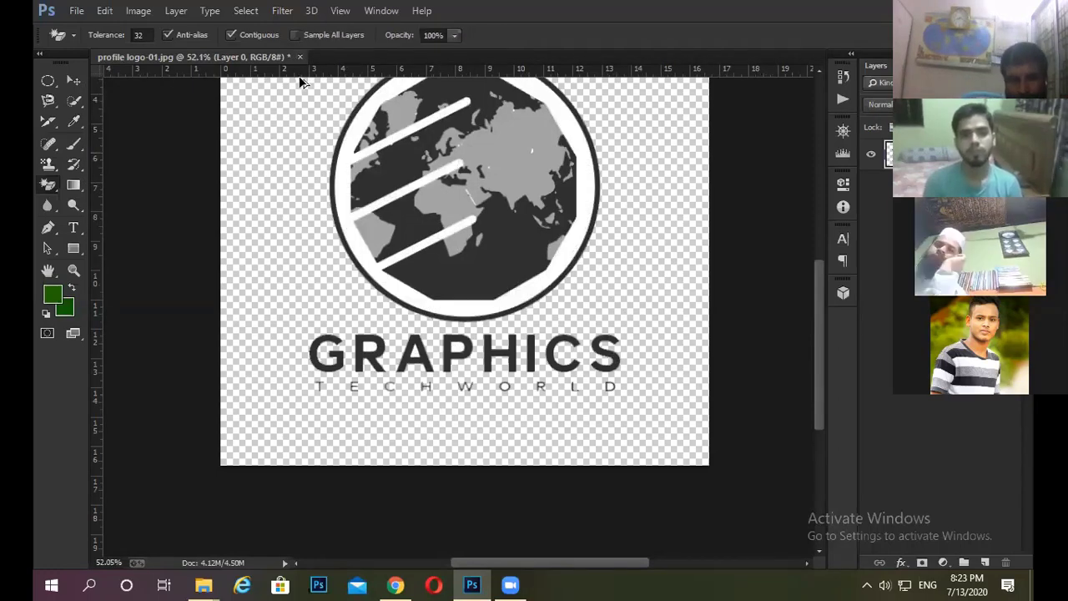
# - Undo the erased white background and the conversion of the background layer, and fit the whole logo in view
pyautogui.hotkey('ctrl', 'alt', 'z')
pyautogui.hotkey('ctrl', '0')
pyautogui.hotkey('ctrl', '-')
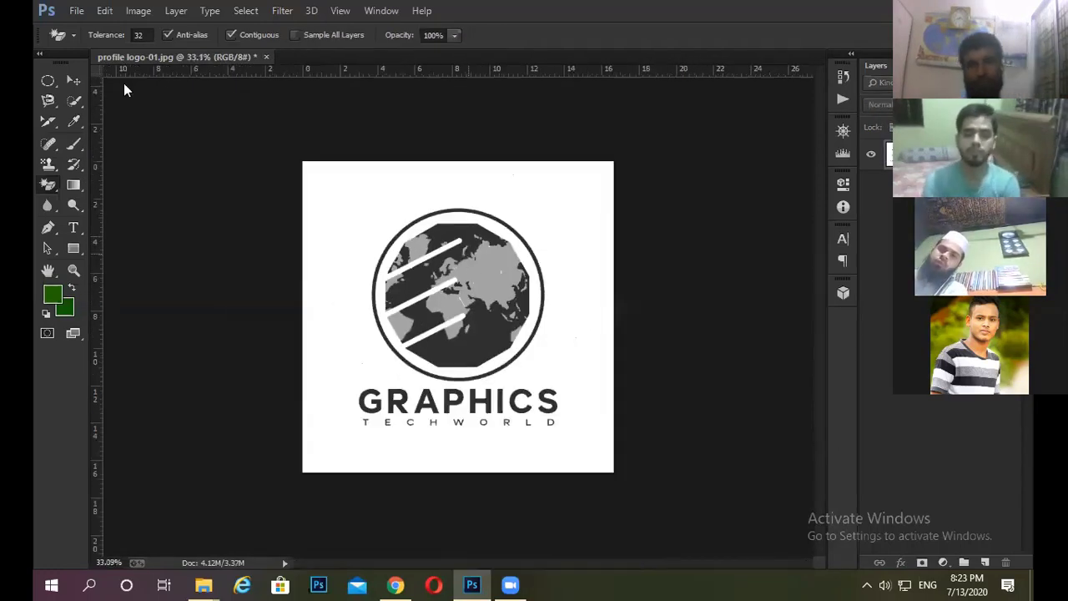
pyautogui.press('v')
pyautogui.hotkey('ctrl', '0')
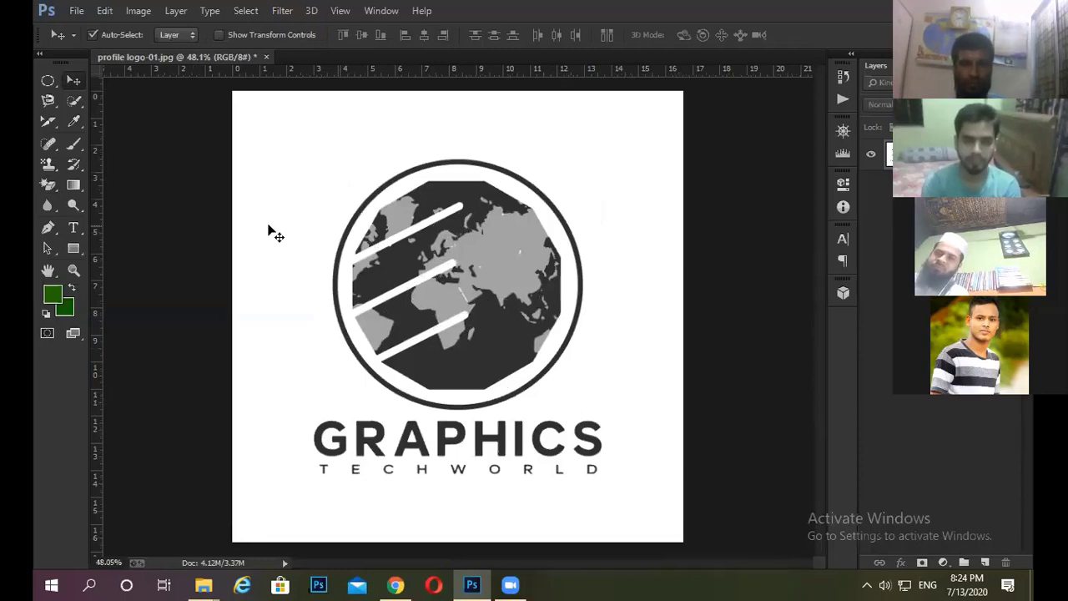
# - Activate the Magic Eraser tool and convert the locked background into an editable layer named Layer 0
pyautogui.click(47, 187)
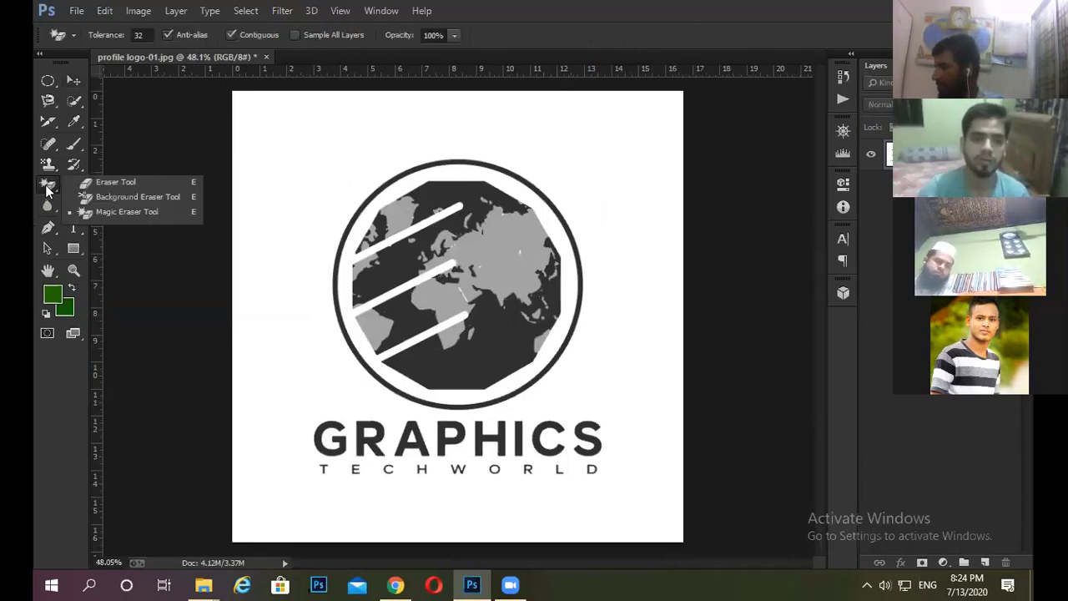
pyautogui.click(45, 184)
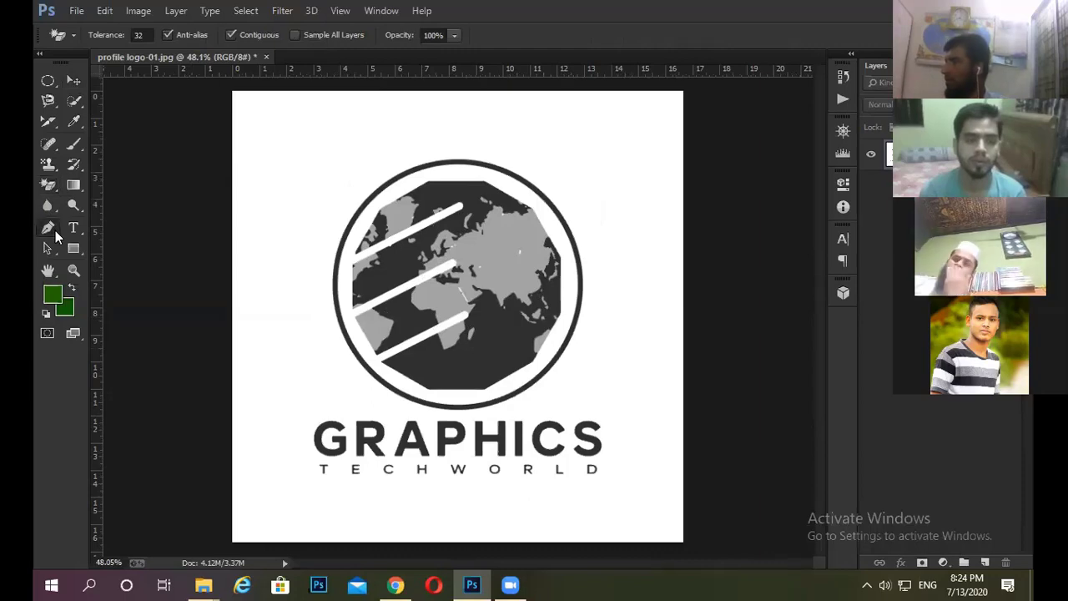
pyautogui.click(54, 229)
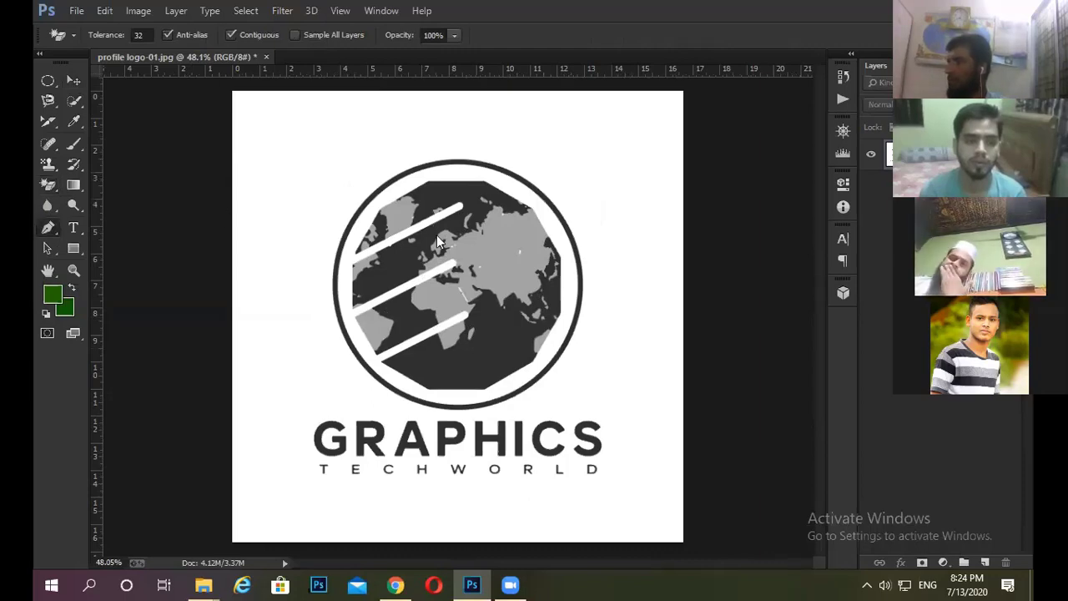
pyautogui.click(50, 190)
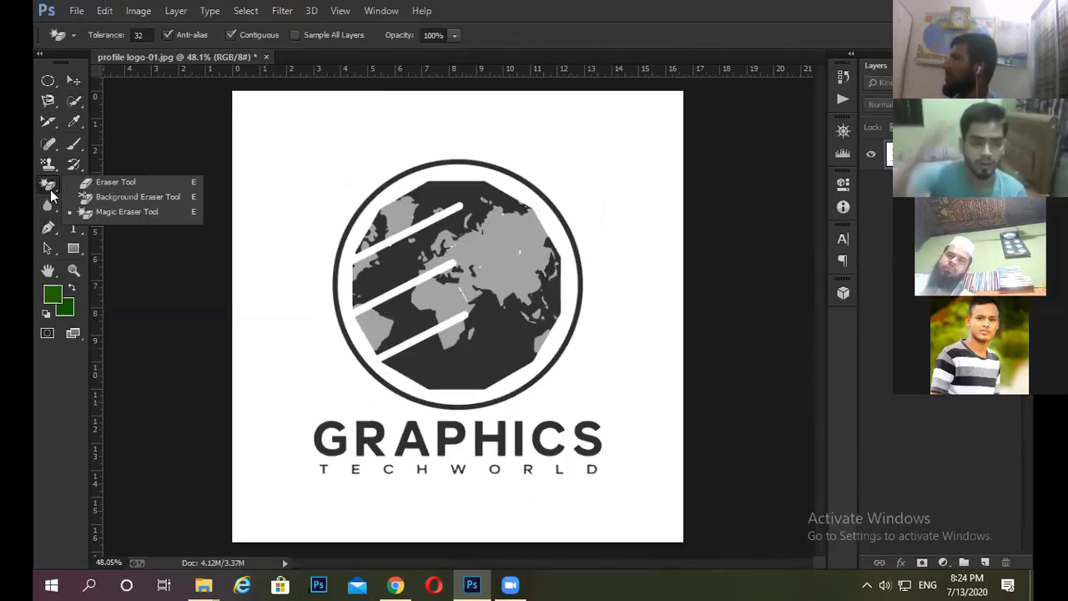
pyautogui.click(102, 211)
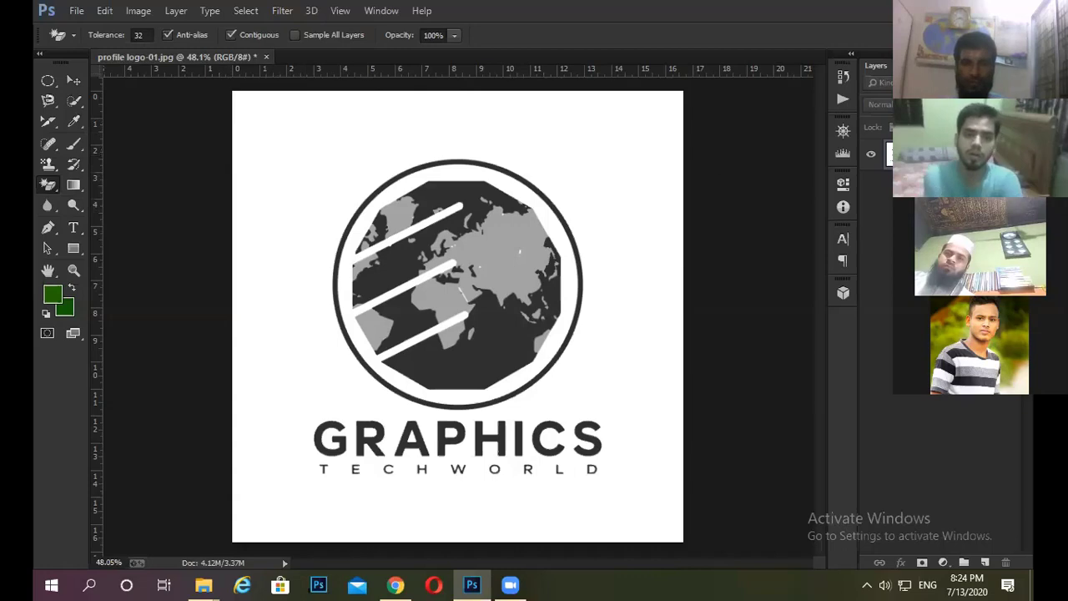
pyautogui.doubleClick(886, 153)
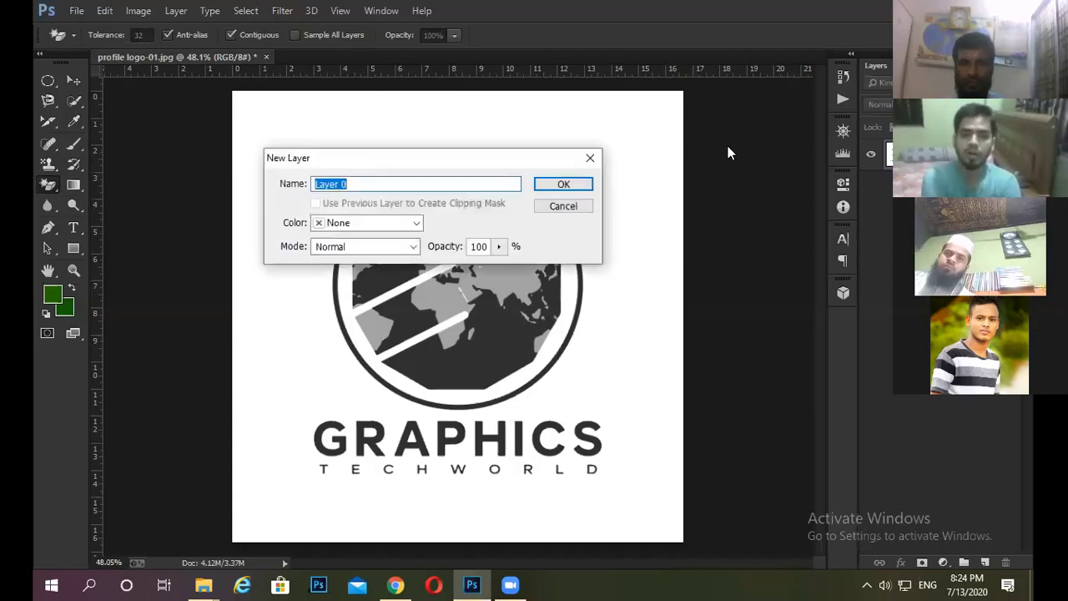
pyautogui.click(547, 183)
# - Erase the white background around the logo with the Magic Eraser at tolerance 32 and inspect the GRAPHICS TECHWORLD lettering up close
pyautogui.click(386, 127)
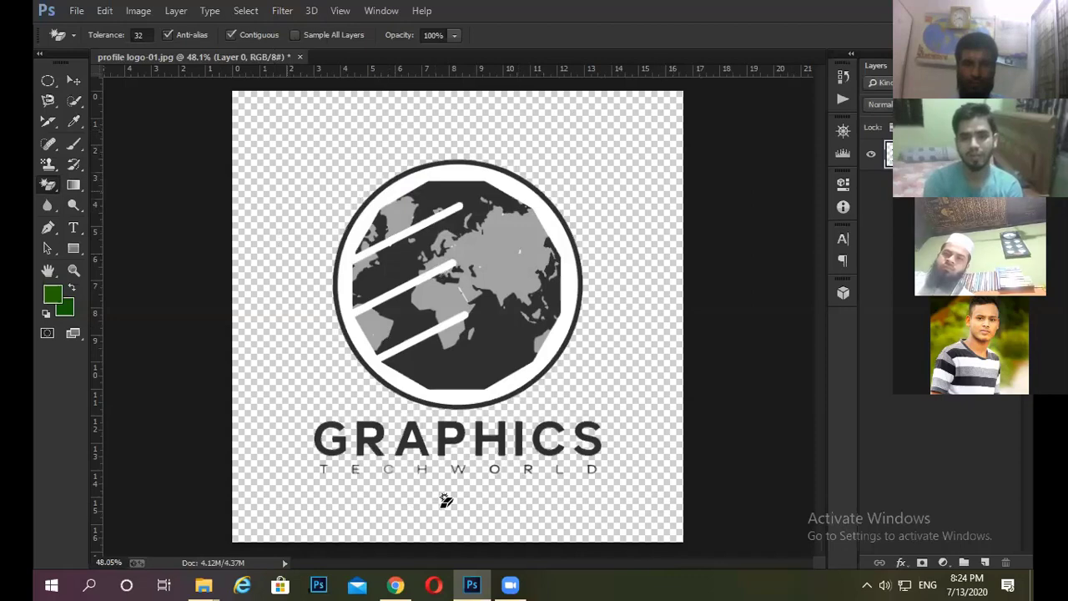
pyautogui.scroll(1, 406, 267)
pyautogui.scroll(2, 552, 263)
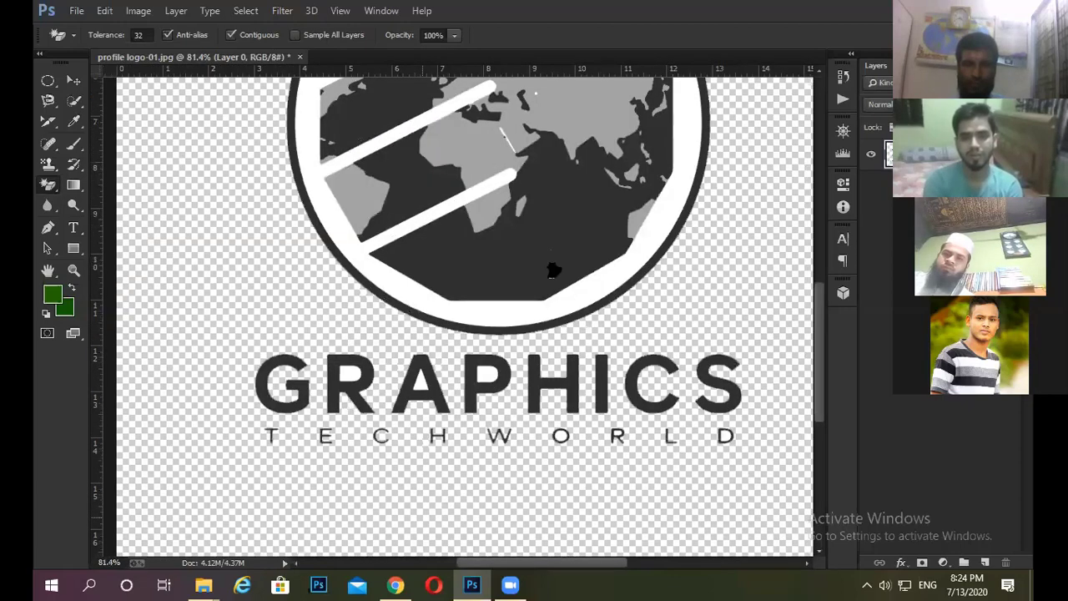
pyautogui.scroll(2, 315, 247)
pyautogui.scroll(2, 528, 261)
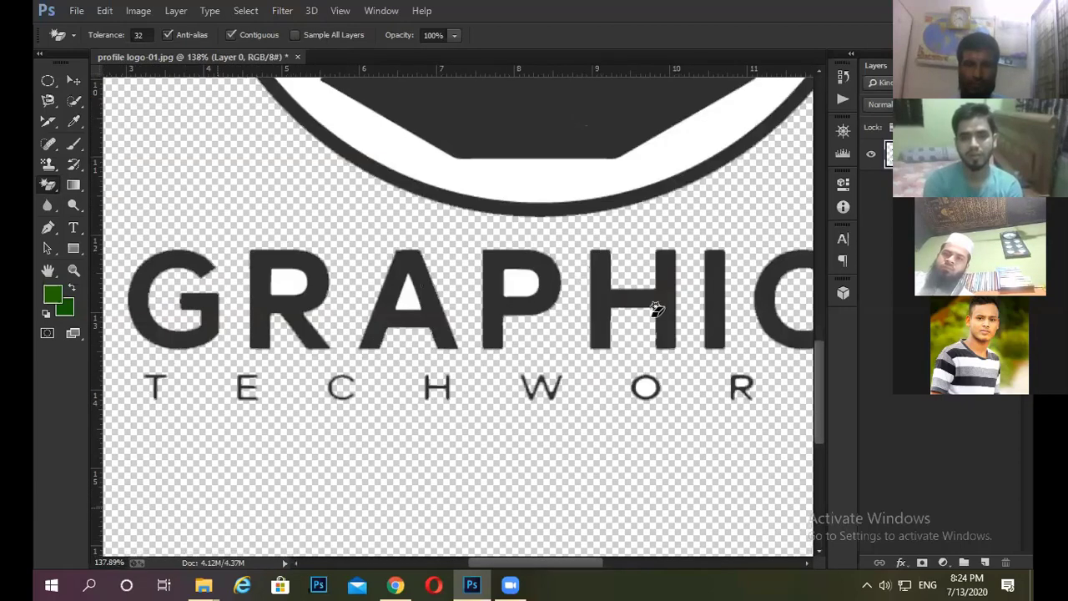
pyautogui.scroll(1, 566, 352)
pyautogui.scroll(3, 722, 405)
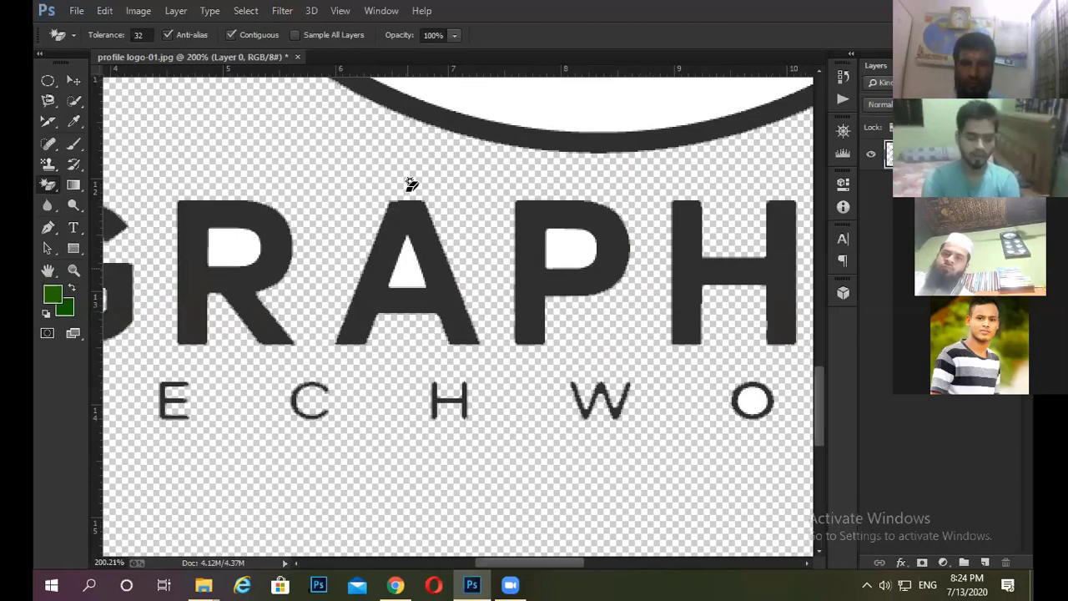
pyautogui.hscroll(5, 401, 177)
pyautogui.scroll(-8, 616, 441)
pyautogui.scroll(-2, 348, 267)
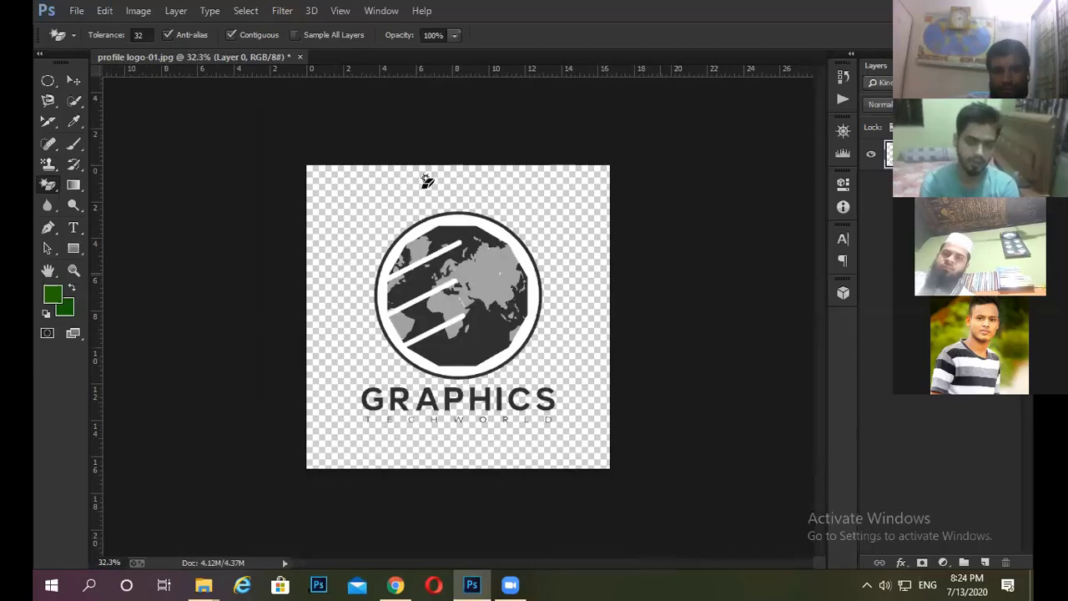
# - Erase the white area between the outer ring and the globe with the Magic Eraser and check the whole logo
pyautogui.scroll(2, 443, 167)
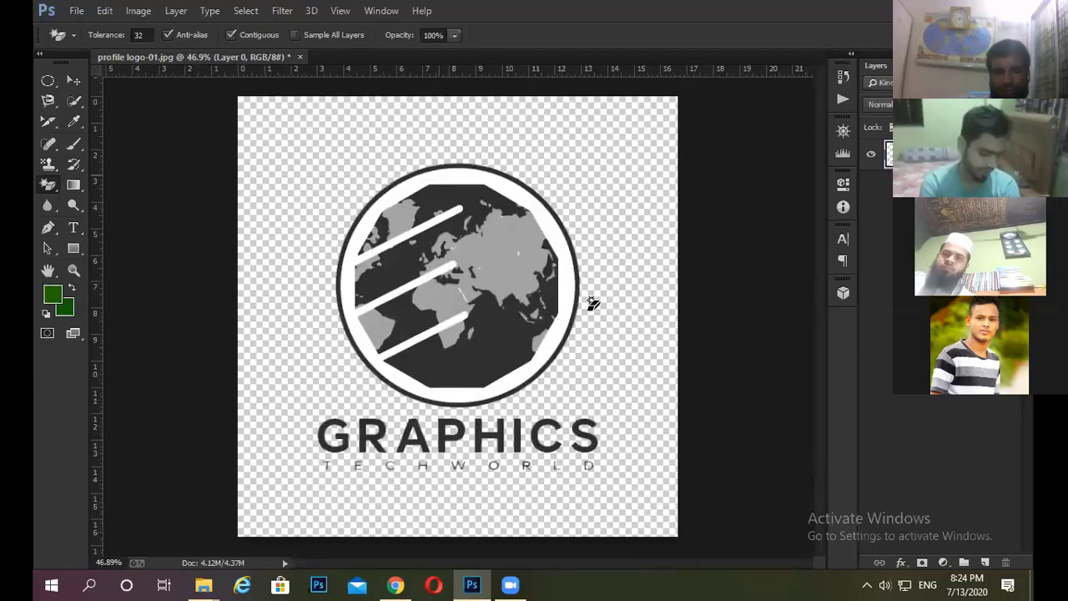
pyautogui.scroll(-2, 751, 411)
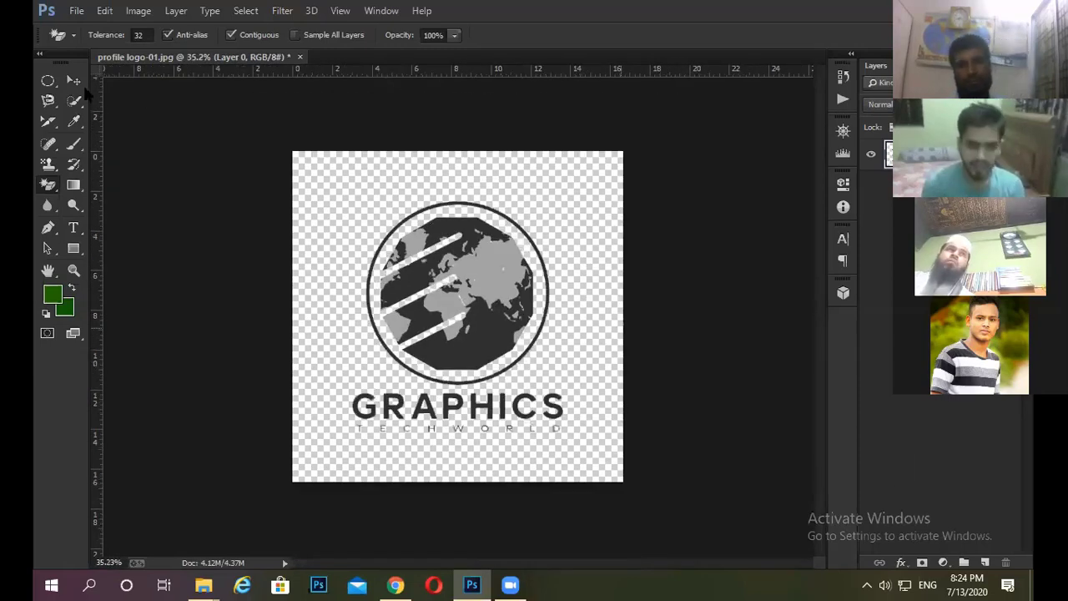
pyautogui.press('v')
pyautogui.scroll(2, 476, 353)
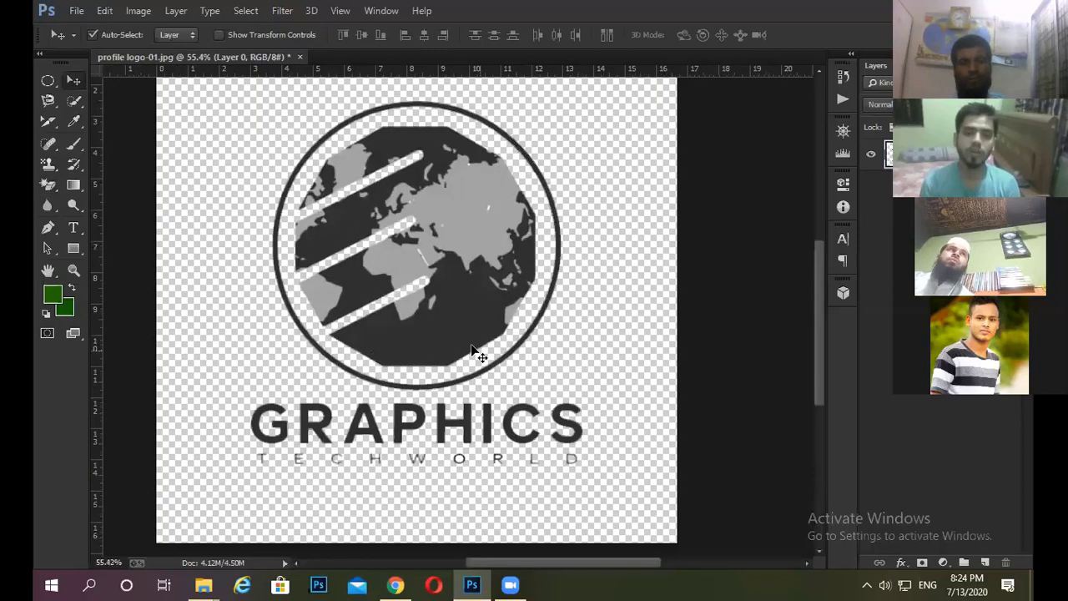
pyautogui.scroll(-2, 317, 204)
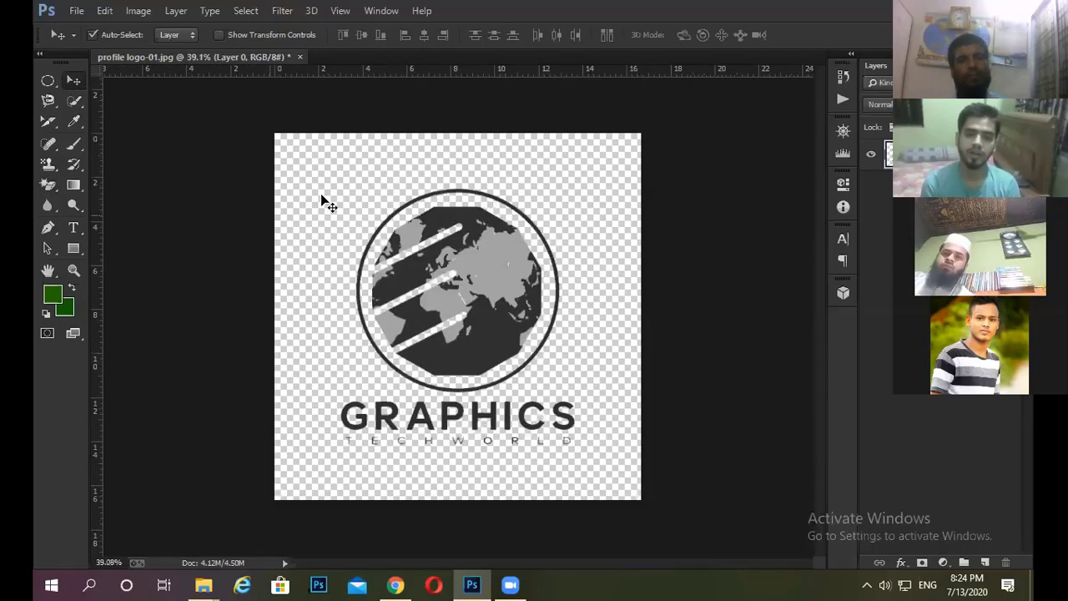
# - Undo the erases inside the ring and around the logo, keeping the Magic Eraser as the active tool
pyautogui.click(49, 186)
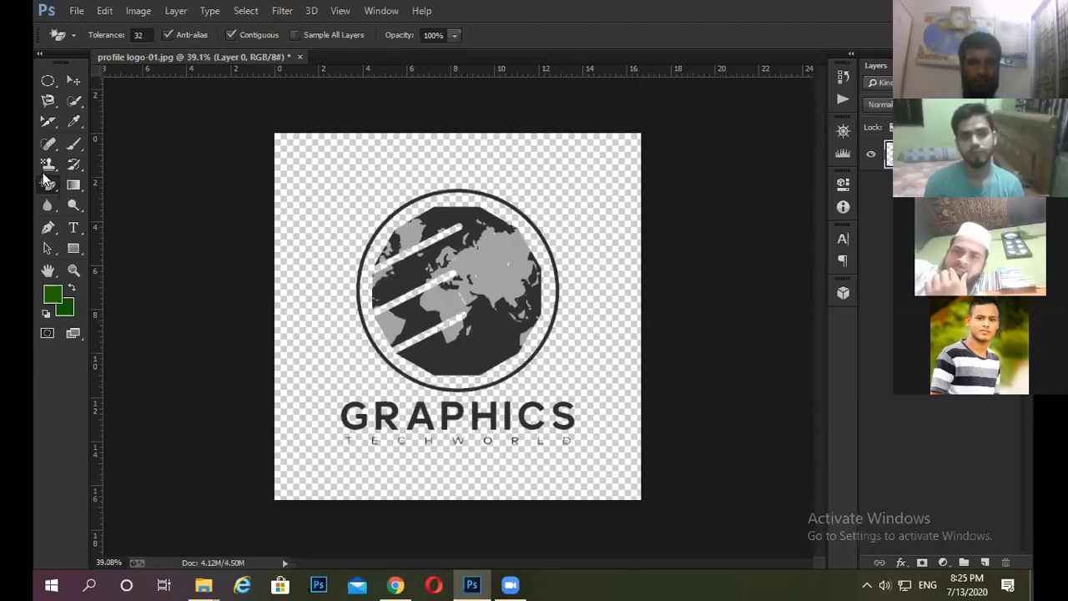
pyautogui.hotkey('ctrl', 'z')
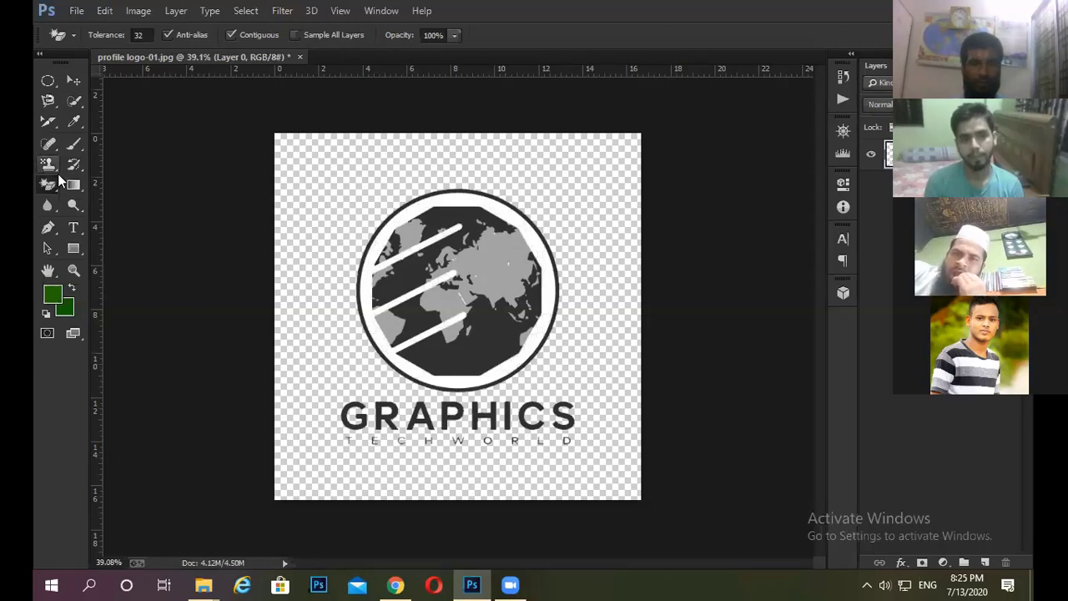
pyautogui.hotkey('ctrl', 'z')
pyautogui.rightClick(57, 182)
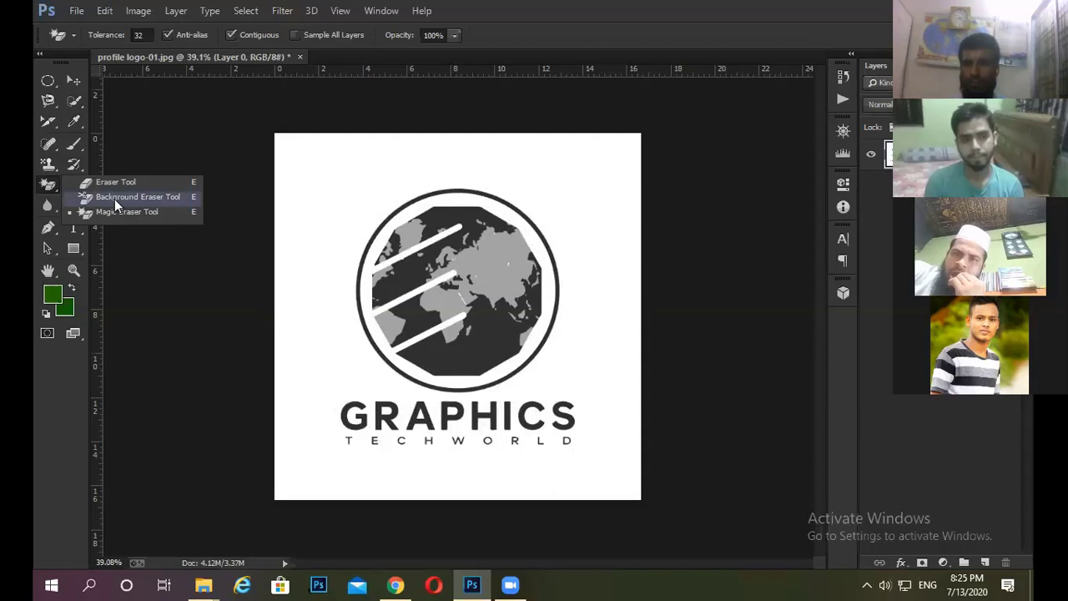
pyautogui.click(443, 487)
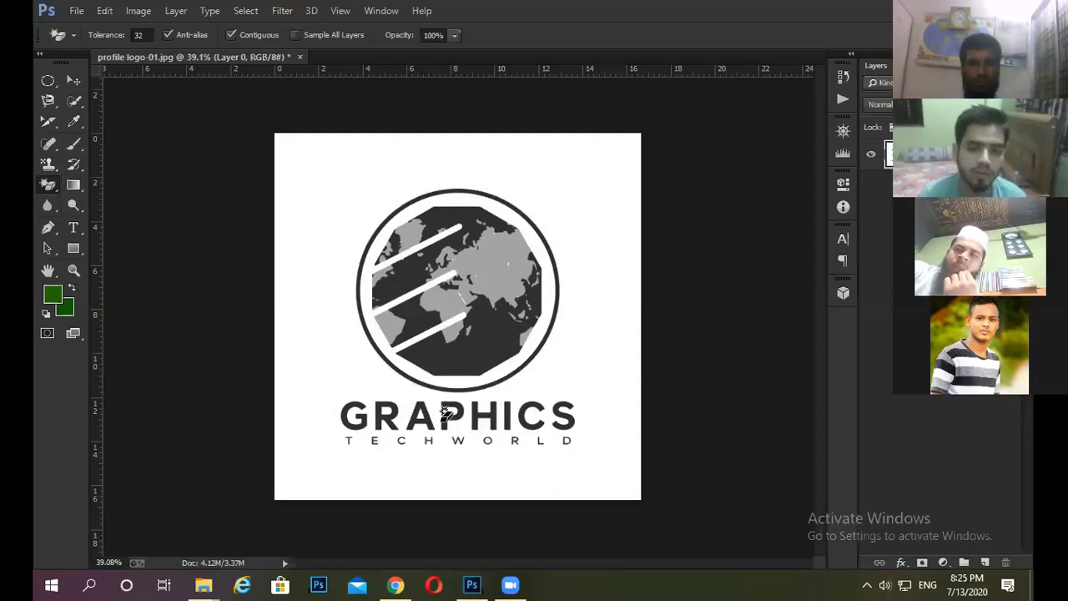
# - Erase the white background surrounding the ring and the GRAPHICS TECHWORLD text again with the Magic Eraser
pyautogui.scroll(5, 445, 413)
pyautogui.scroll(-2, 427, 370)
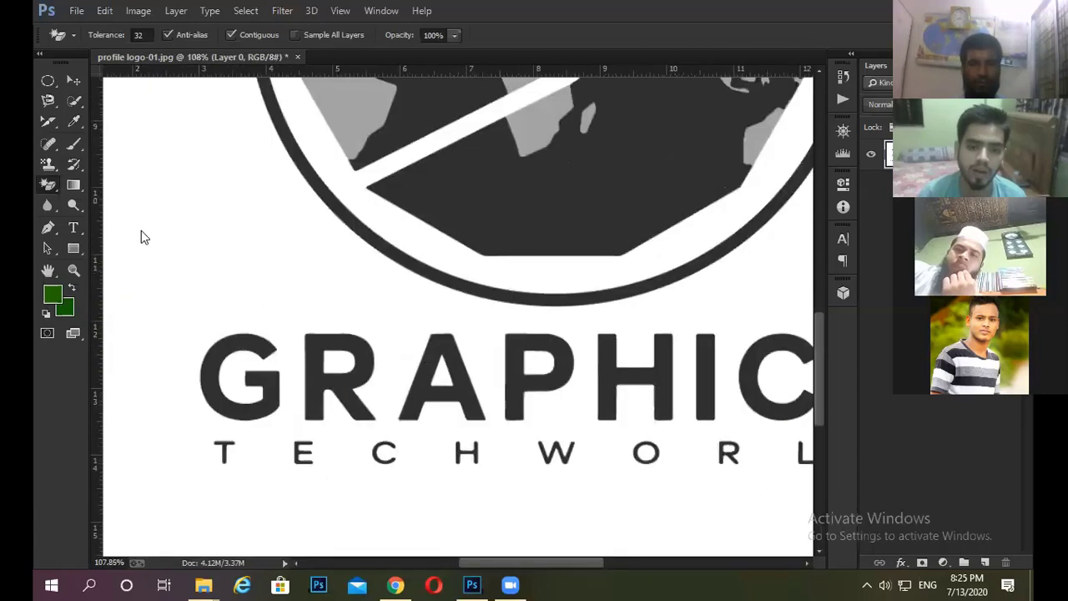
pyautogui.scroll(-3, 312, 307)
pyautogui.scroll(1, 288, 410)
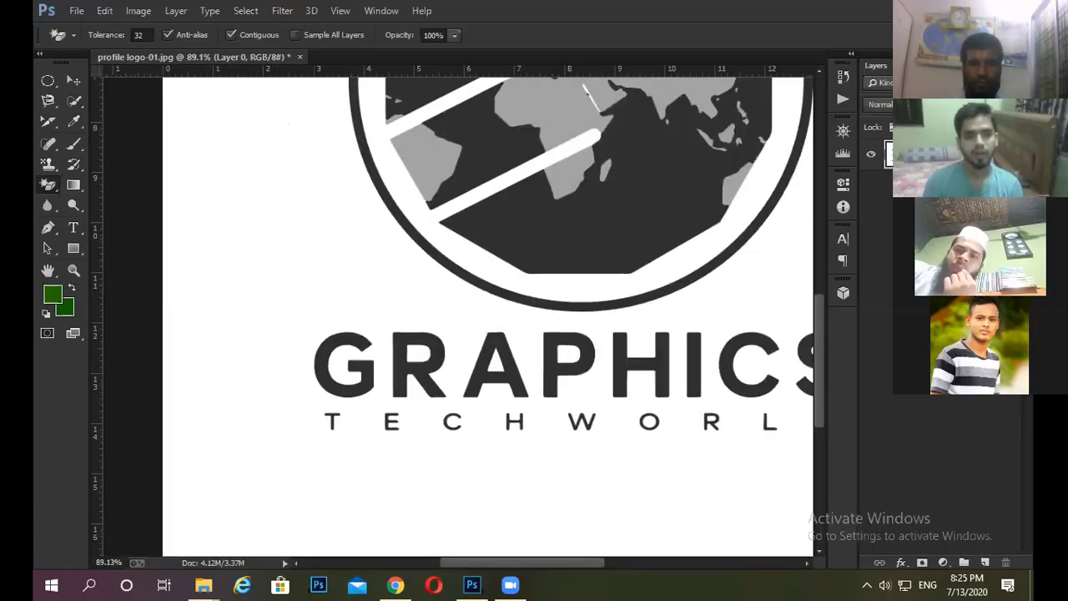
pyautogui.click(443, 433)
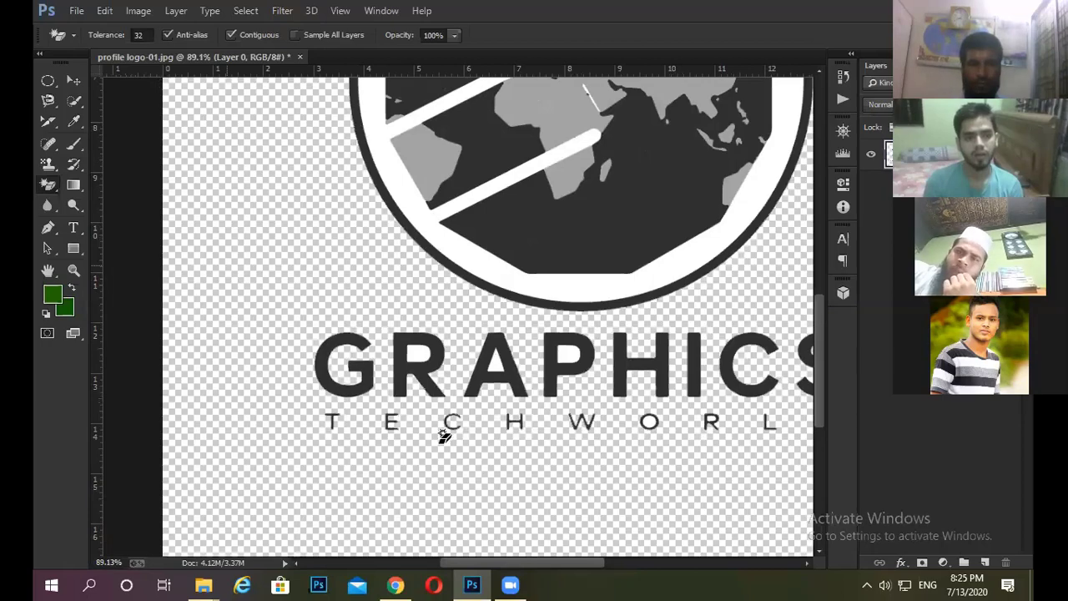
# - Erase the white enclosed areas inside the letters R, A and P of GRAPHICS with the Magic Eraser
pyautogui.scroll(3, 347, 272)
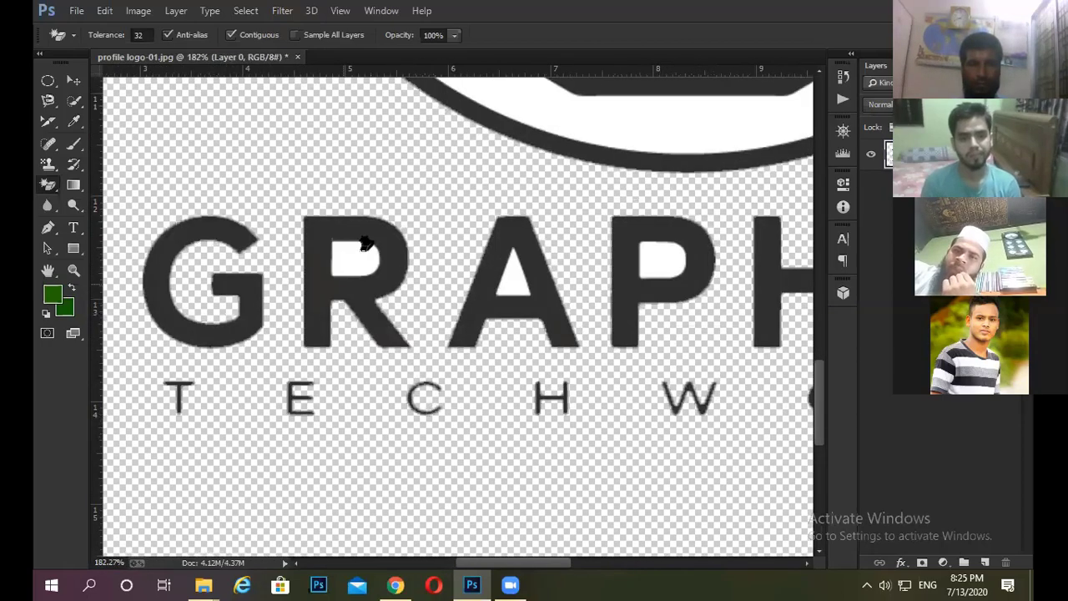
pyautogui.scroll(1, 361, 253)
pyautogui.scroll(2, 361, 253)
pyautogui.click(365, 238)
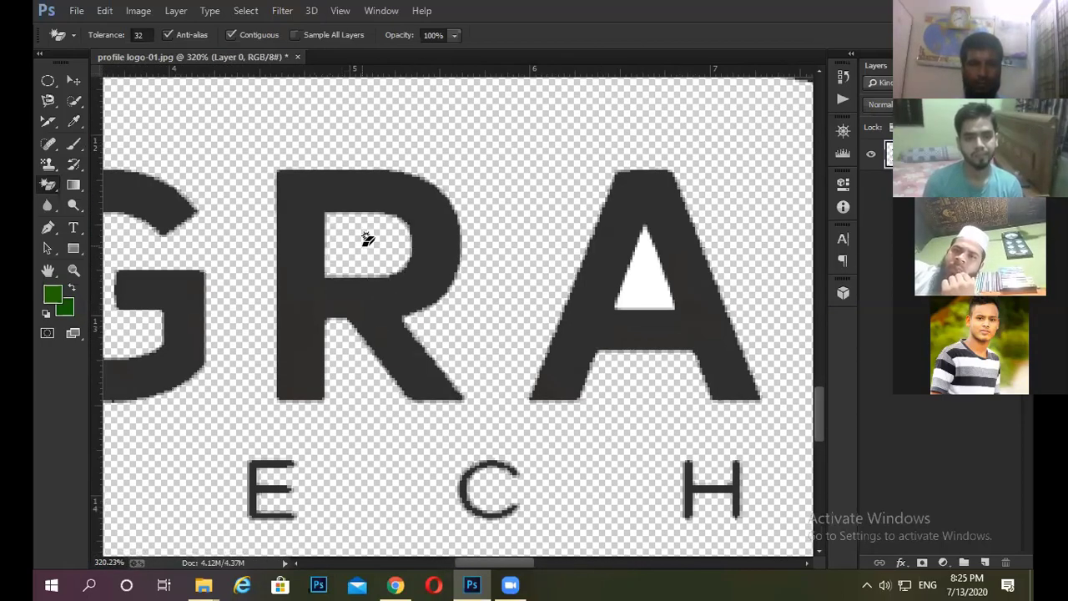
pyautogui.scroll(-2, 568, 250)
pyautogui.click(574, 265)
pyautogui.scroll(-2, 546, 317)
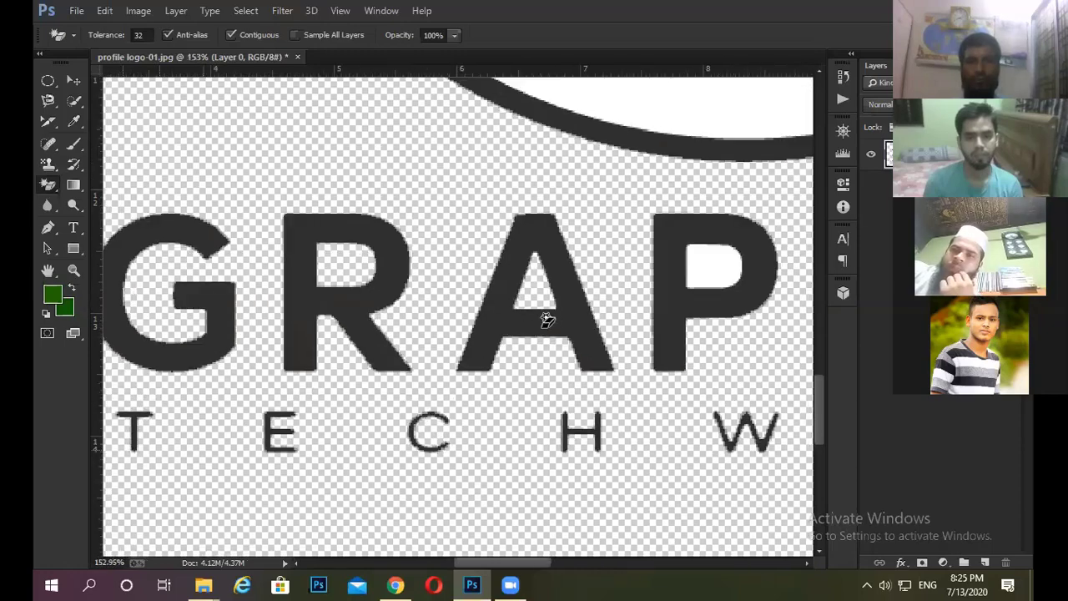
pyautogui.scroll(-3, 524, 445)
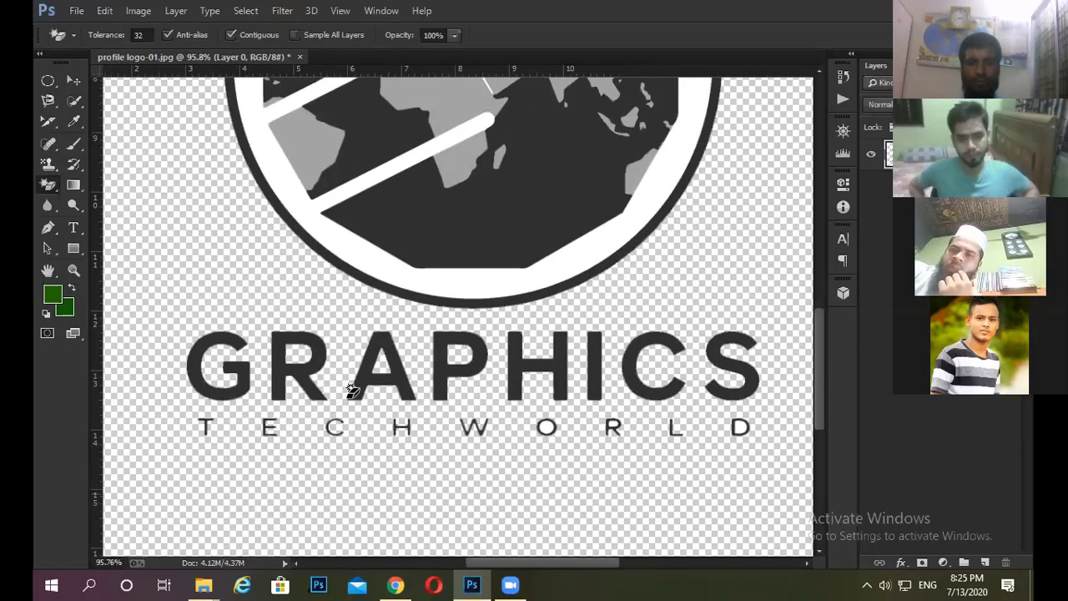
# - Erase the white band inside the outer ring, including the globe's diagonal stripes, with the Magic Eraser
pyautogui.scroll(3, 518, 416)
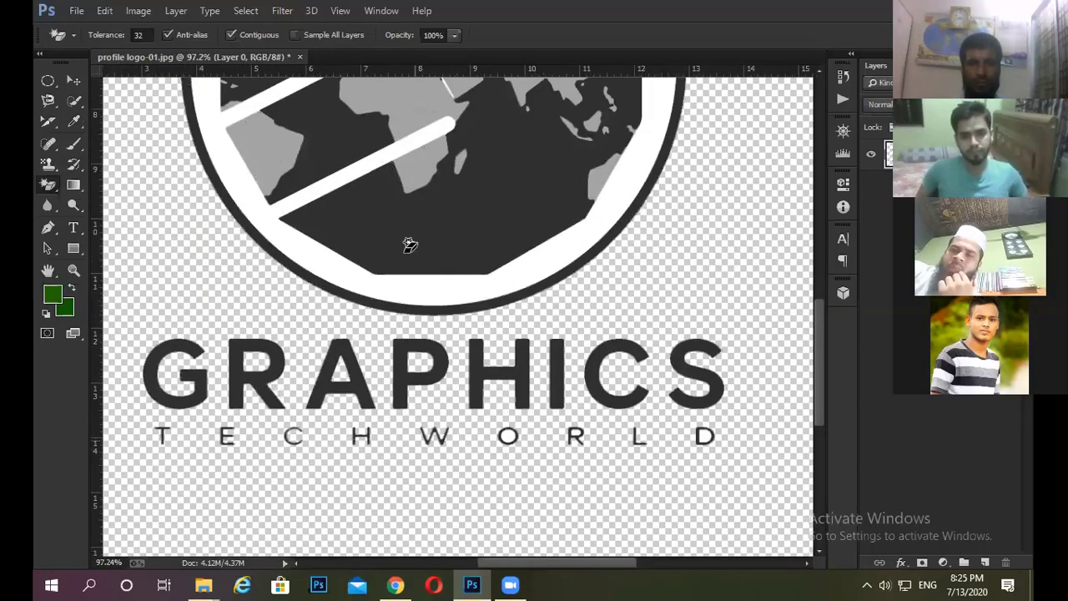
pyautogui.scroll(1, 613, 358)
pyautogui.scroll(2, 486, 406)
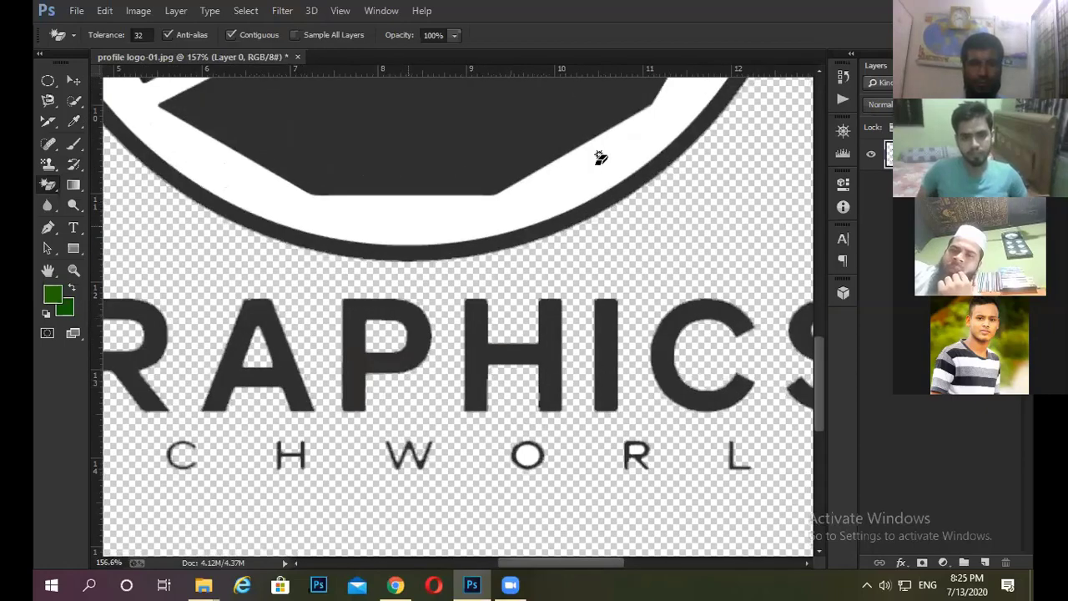
pyautogui.scroll(-4, 600, 158)
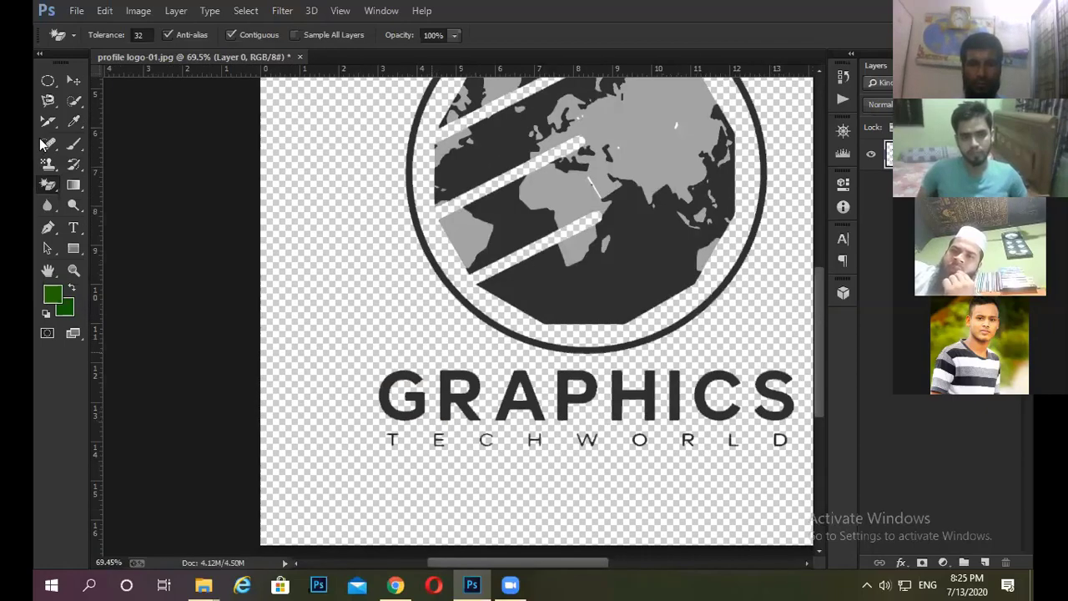
pyautogui.scroll(-1, 381, 380)
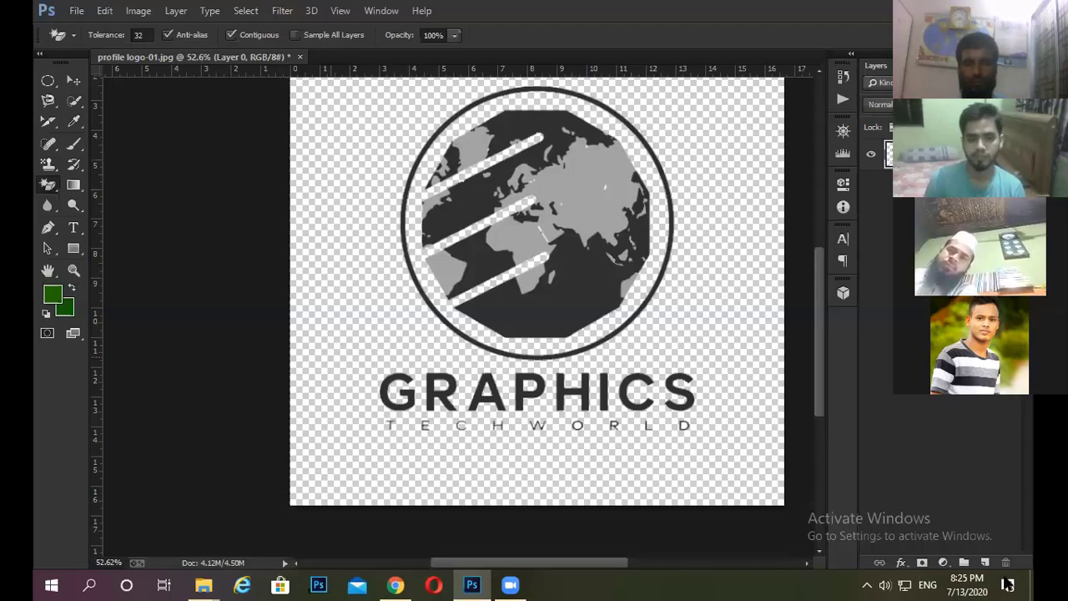
# - Undo all the Magic Eraser edits on the logo to bring back its white background
pyautogui.rightClick(48, 184)
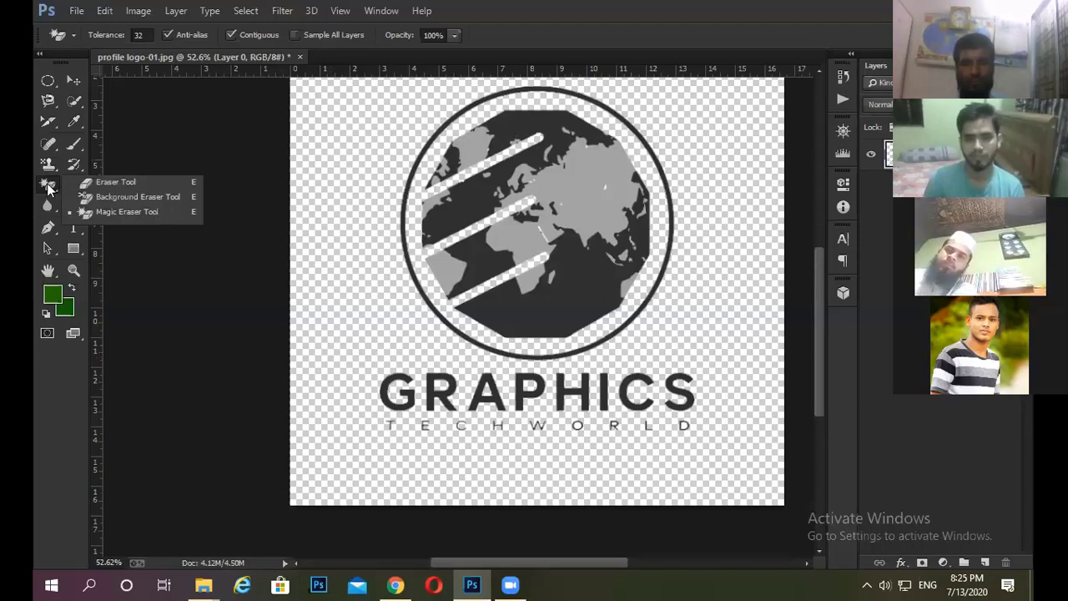
pyautogui.click(574, 380)
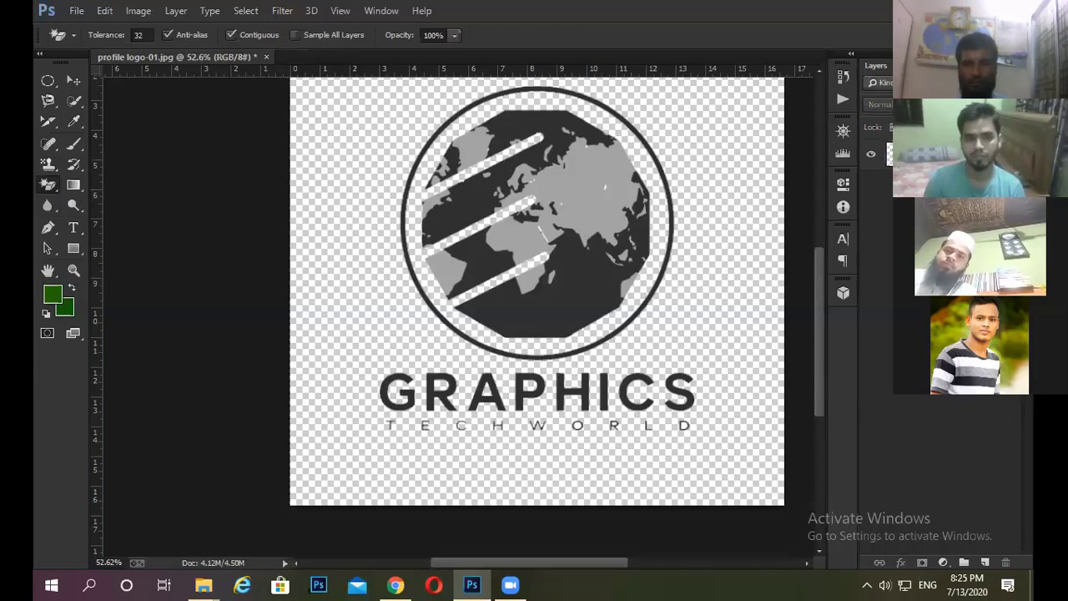
pyautogui.hotkey('ctrl', 'z')
pyautogui.hotkey('ctrl', 'z')
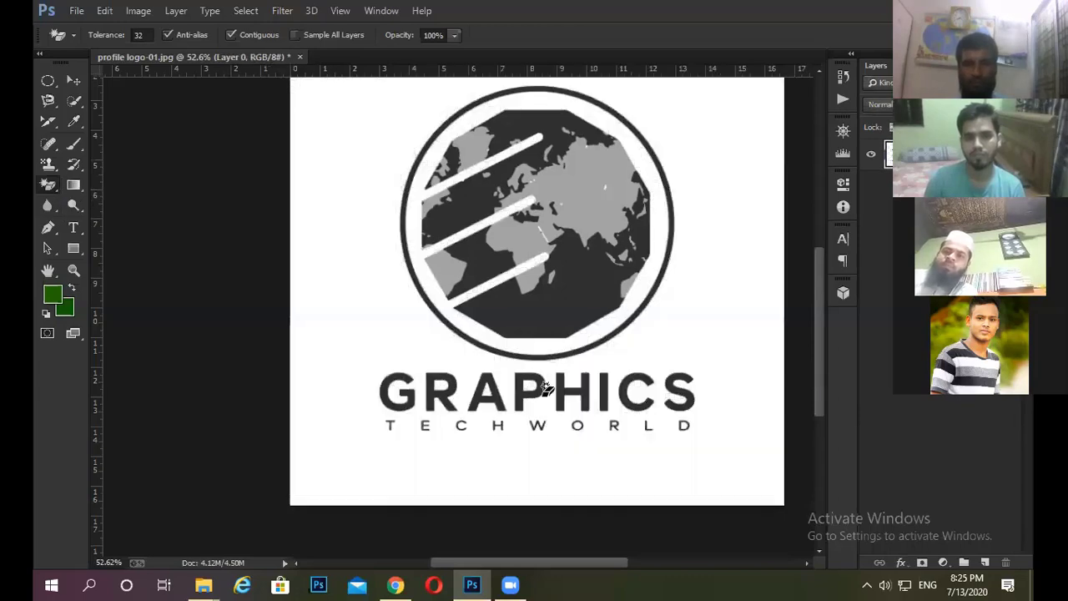
# - Switch to the Background Eraser tool and enlarge its brush size to 700
pyautogui.rightClick(52, 186)
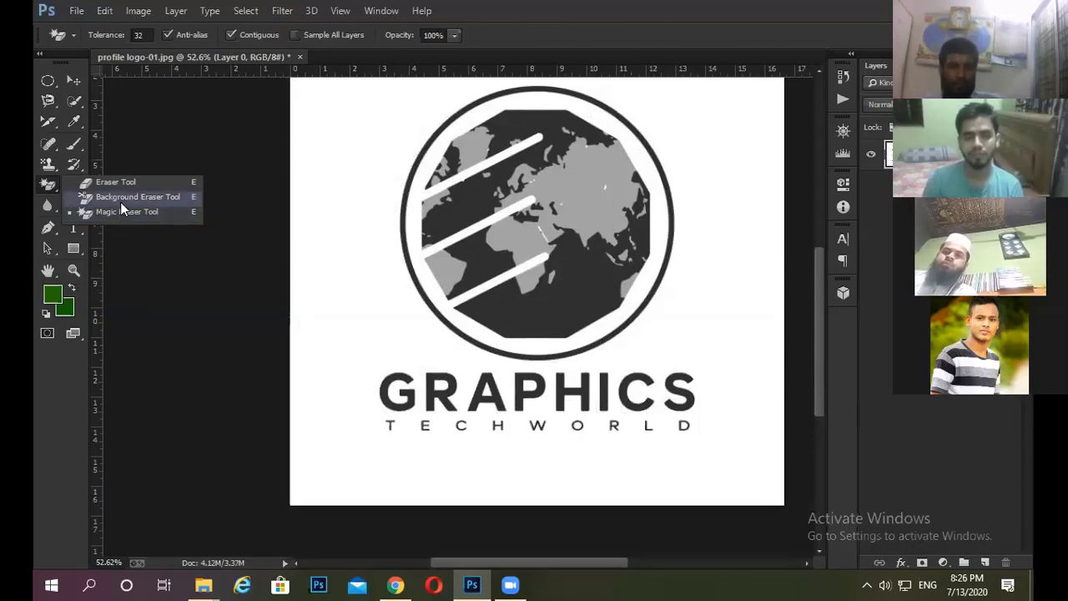
pyautogui.click(120, 201)
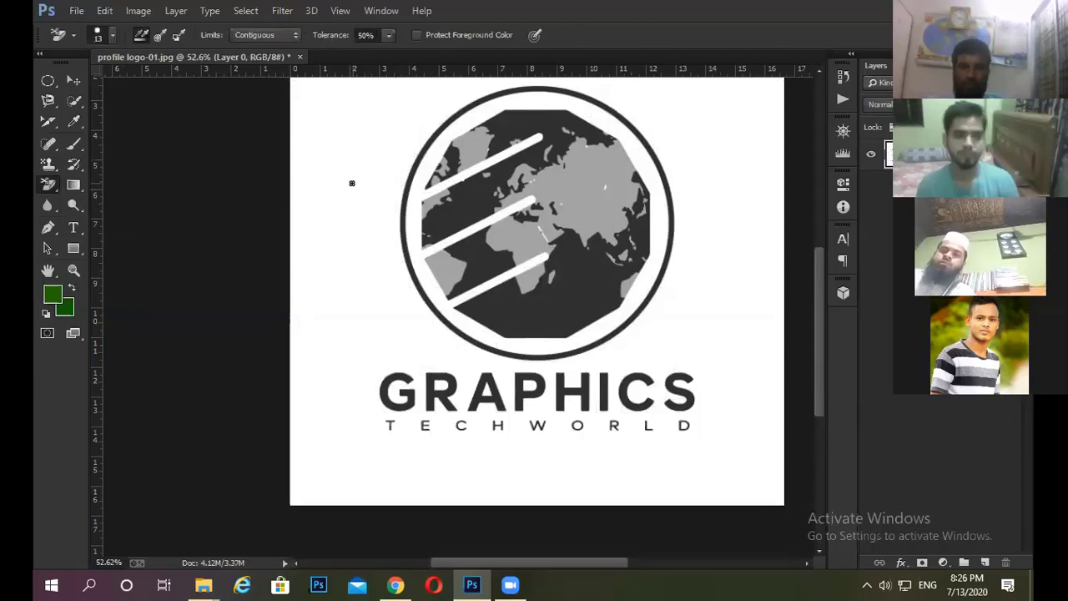
pyautogui.press(']')
pyautogui.press(']')
pyautogui.press(']')
pyautogui.press(']')
pyautogui.press(']')
pyautogui.press(']')
pyautogui.press(']')
pyautogui.press(']')
pyautogui.press(']')
pyautogui.press(']')
pyautogui.press(']')
pyautogui.press(']')
pyautogui.press(']')
pyautogui.press(']')
pyautogui.press(']')
pyautogui.press(']')
pyautogui.press(']')
pyautogui.press(']')
pyautogui.press(']')
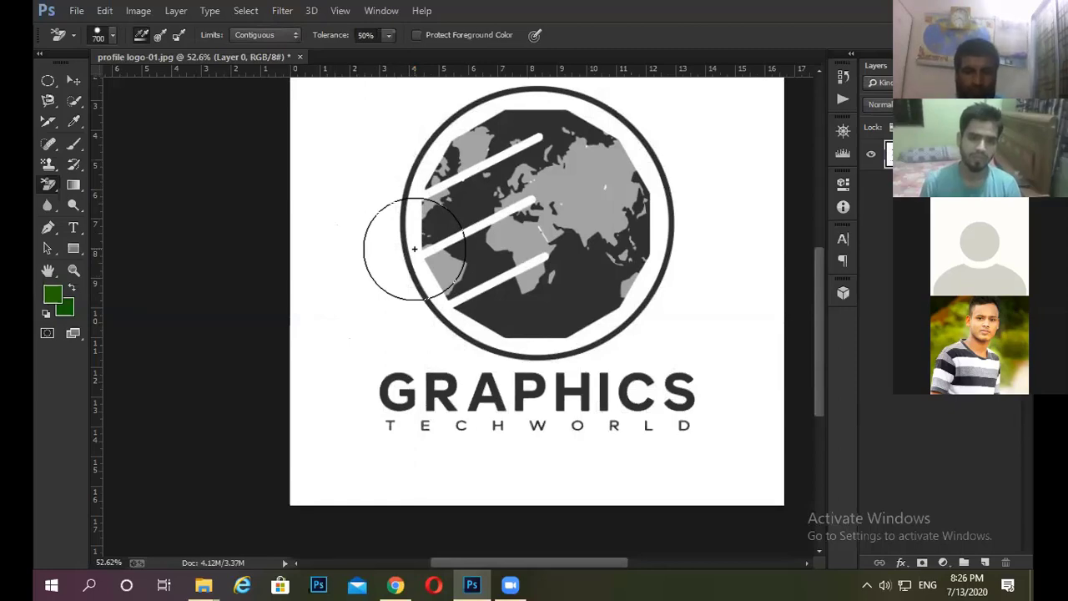
# - Try erasing the ring's white band and the globe stripes with the Background Eraser at 50% tolerance, and undo the stroke
pyautogui.moveTo(414, 249)
pyautogui.mouseDown()
pyautogui.moveTo(474, 238)
pyautogui.moveTo(480, 225)
pyautogui.mouseUp()
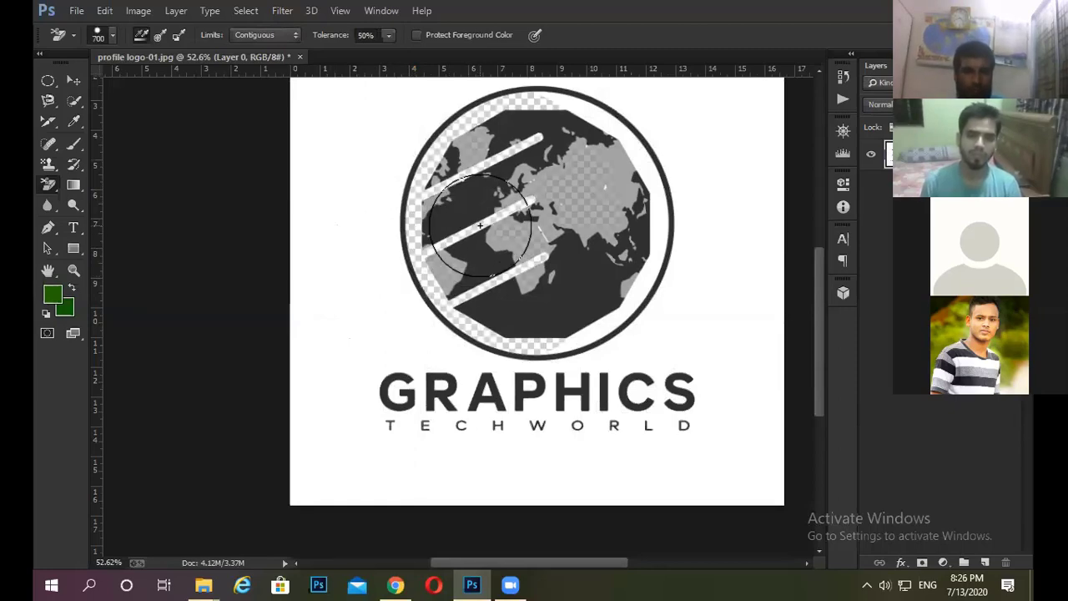
pyautogui.hotkey('ctrl', 'z')
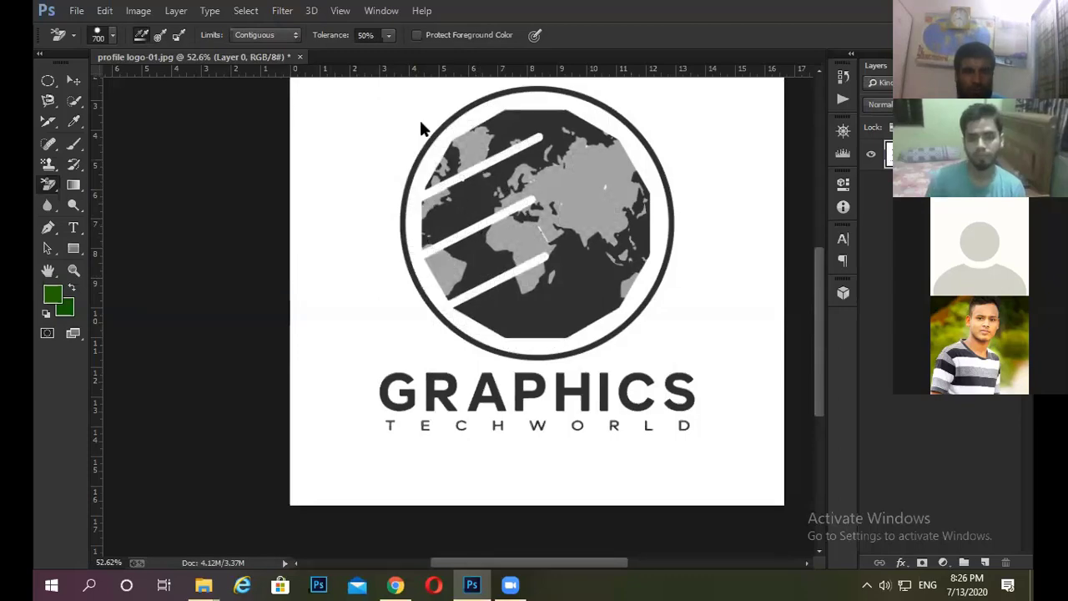
# - Set the Background Eraser tolerance to 15% and erase the upper-left part of the ring's white band along with the globe stripes
pyautogui.click(388, 36)
pyautogui.moveTo(389, 42); pyautogui.dragTo(366, 61)
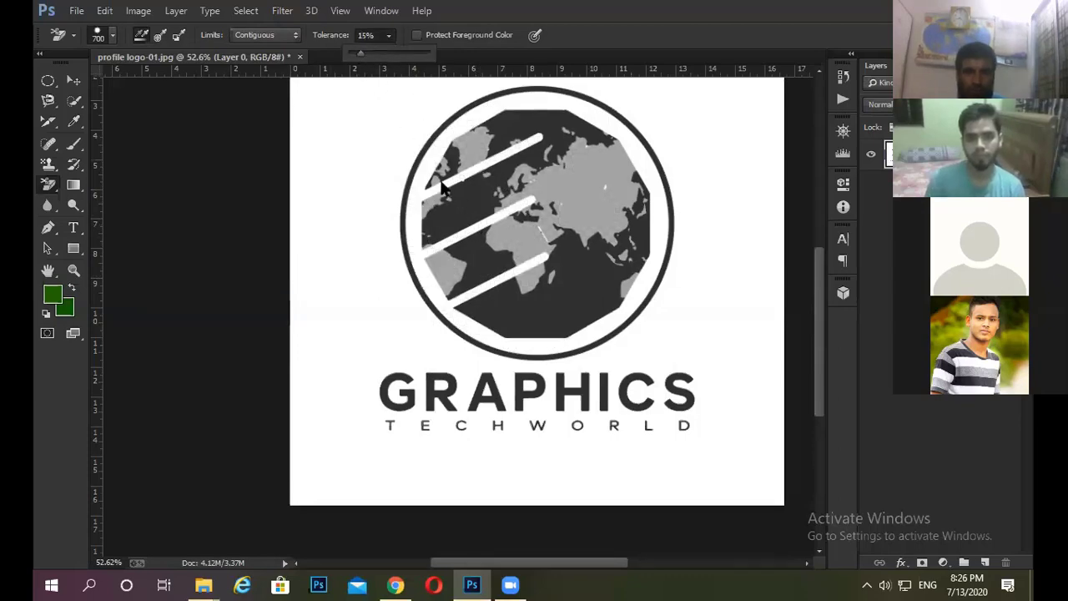
pyautogui.click(432, 165)
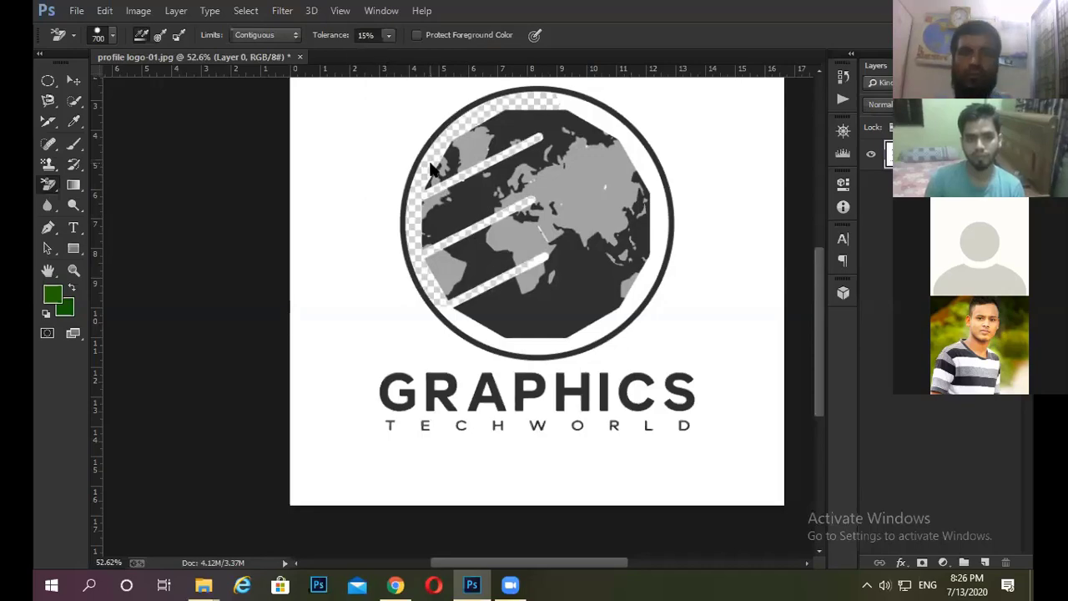
pyautogui.scroll(2, 435, 148)
pyautogui.scroll(3, 435, 150)
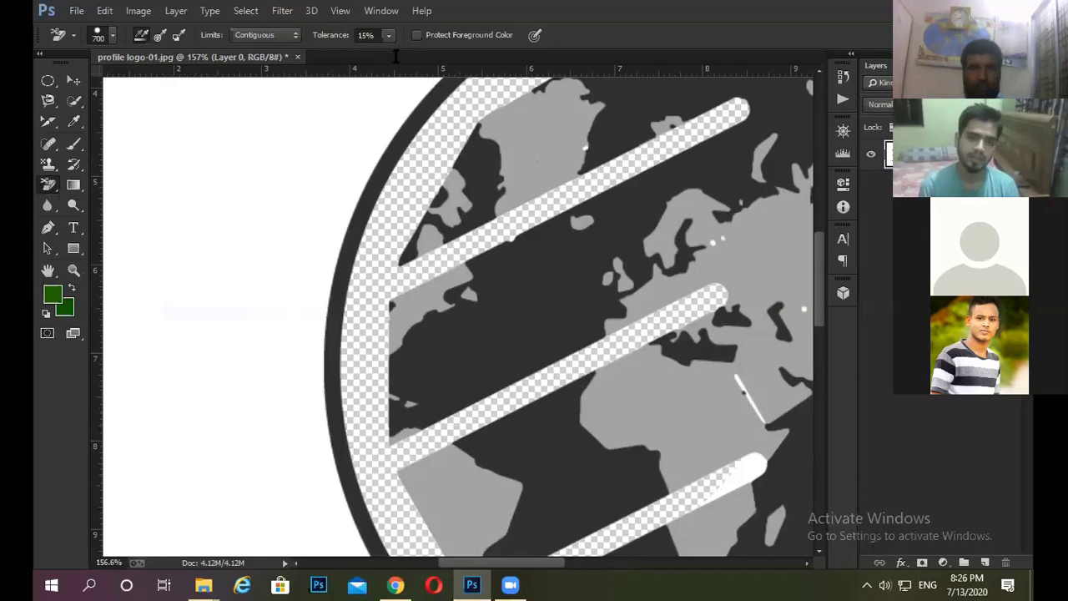
# - Try erasing the right part of the ring's white band at 49% tolerance, and undo that erasure
pyautogui.moveTo(396, 59); pyautogui.dragTo(415, 53)
pyautogui.scroll(-2, 326, 233)
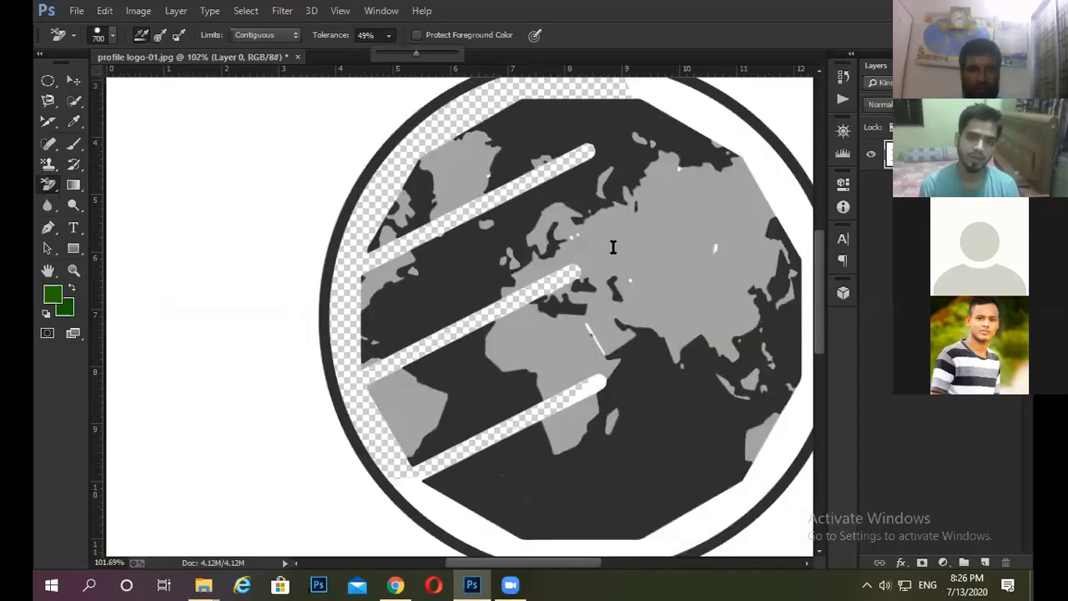
pyautogui.scroll(-1, 640, 212)
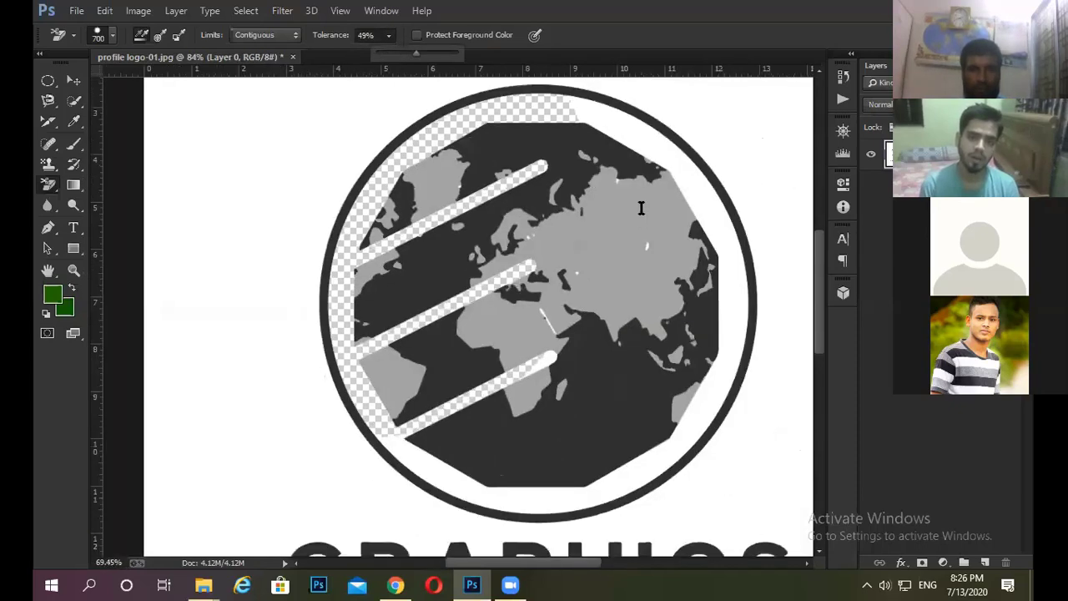
pyautogui.scroll(-1, 559, 218)
pyautogui.click(555, 215)
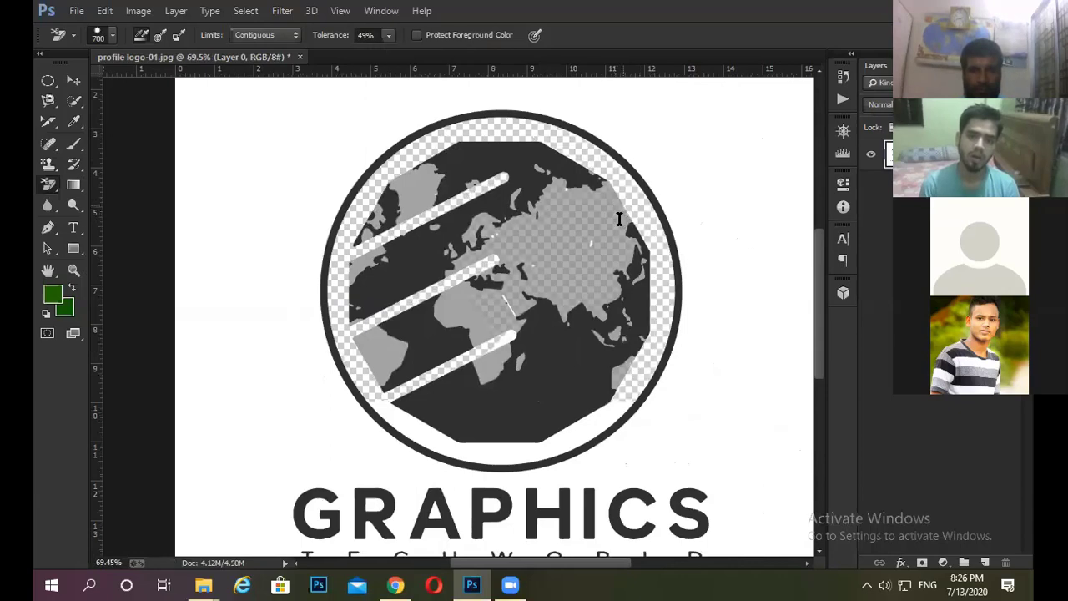
pyautogui.scroll(1, 618, 219)
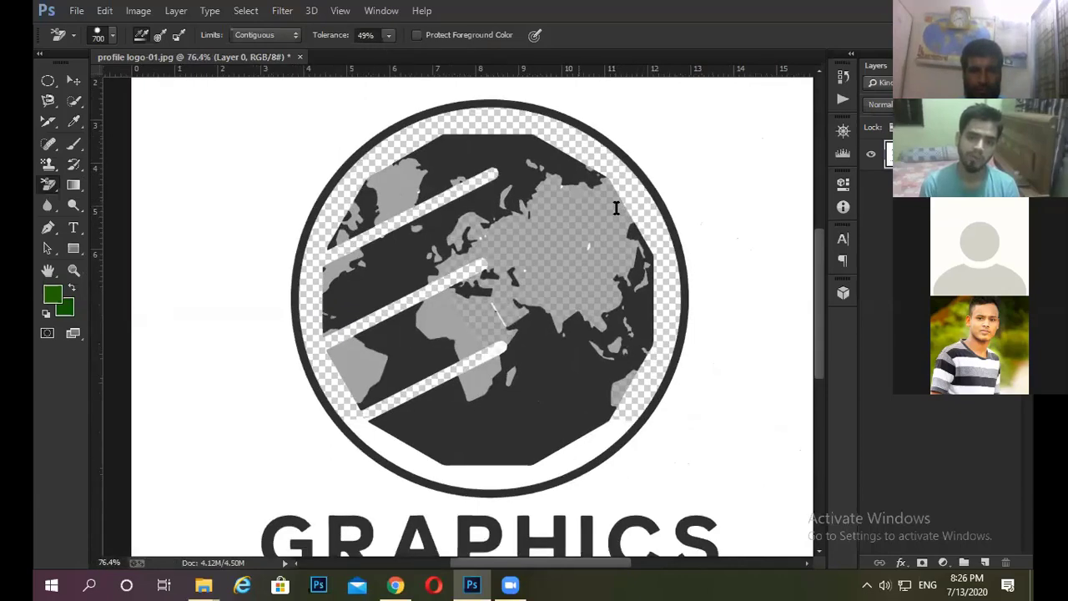
pyautogui.scroll(1, 615, 209)
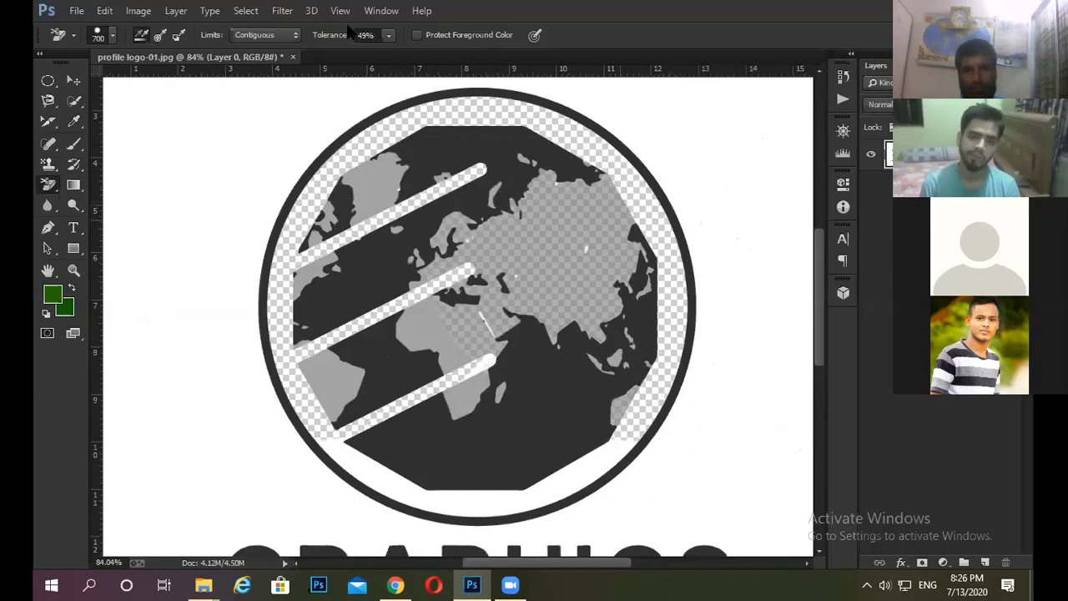
pyautogui.hotkey('ctrl', 'z')
# - Set the Background Eraser tolerance to 10% and erase the upper-right part of the ring's white band
pyautogui.click(388, 35)
pyautogui.moveTo(388, 54); pyautogui.dragTo(359, 55)
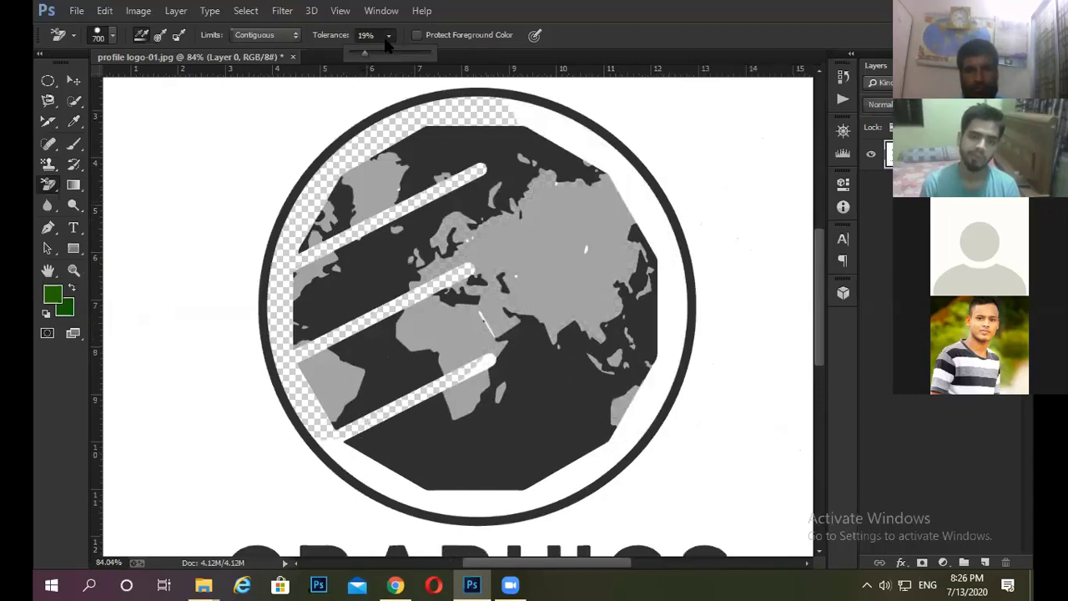
pyautogui.click(577, 150)
pyautogui.scroll(-3, 642, 194)
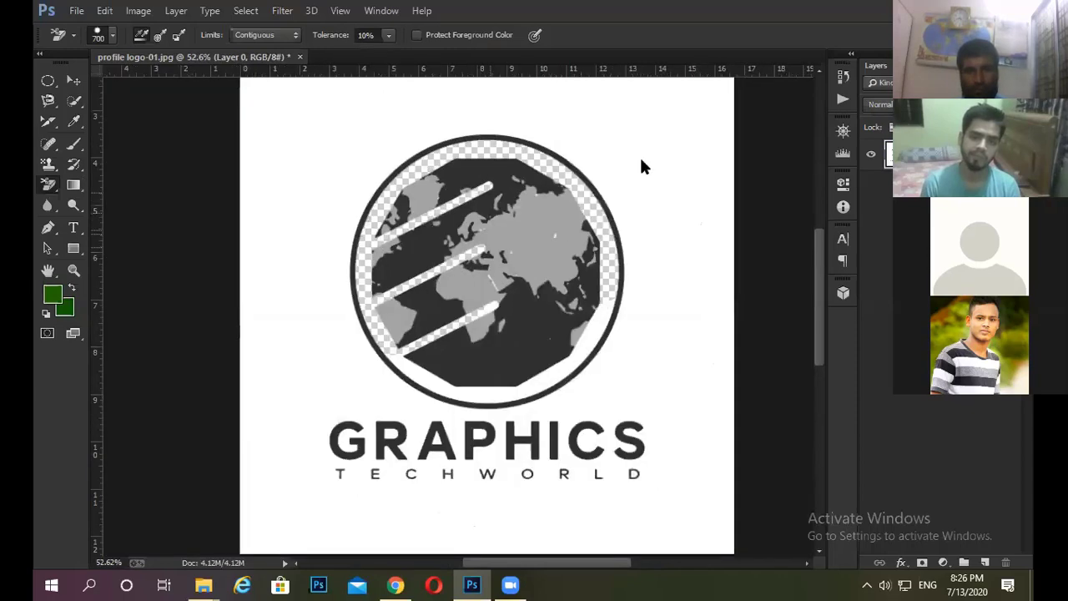
# - Erase the white background around the upper half of the ring with the Background Eraser
pyautogui.click(641, 166)
pyautogui.click(499, 104)
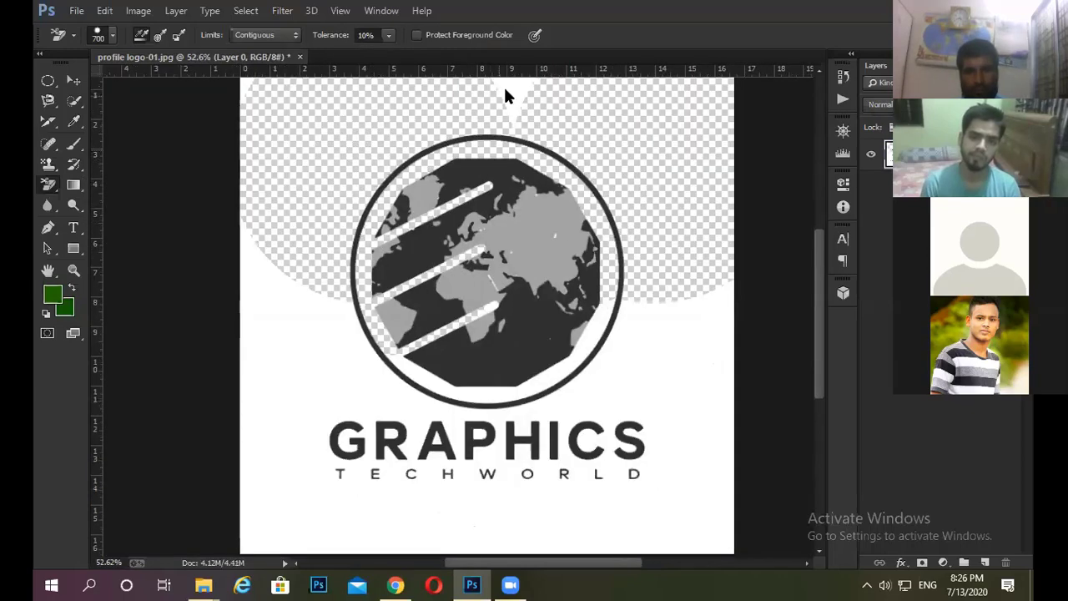
pyautogui.scroll(-3, 489, 97)
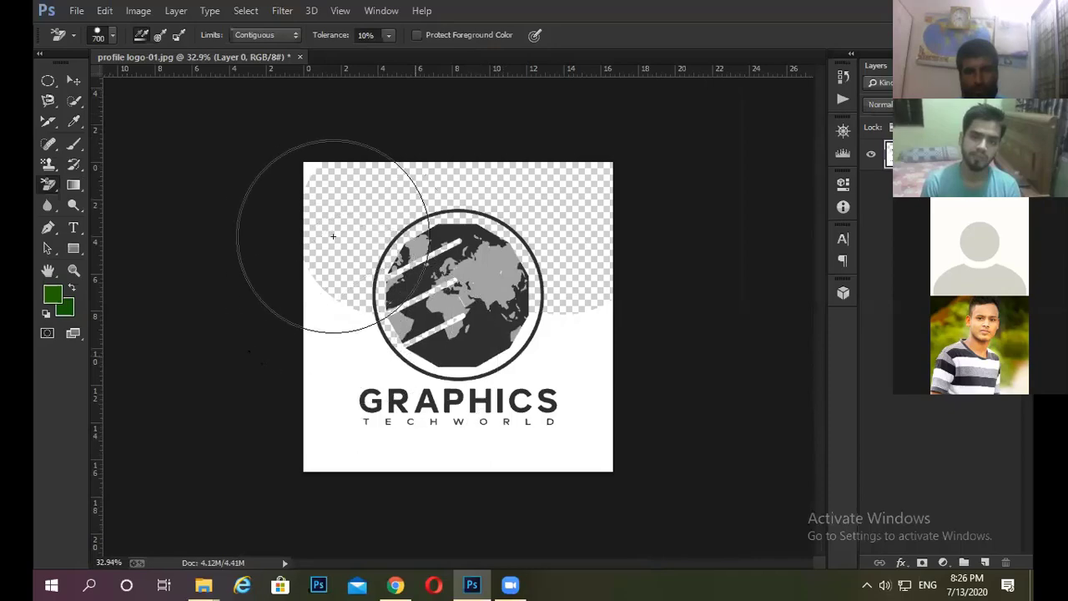
pyautogui.scroll(2, 492, 422)
pyautogui.scroll(2, 393, 358)
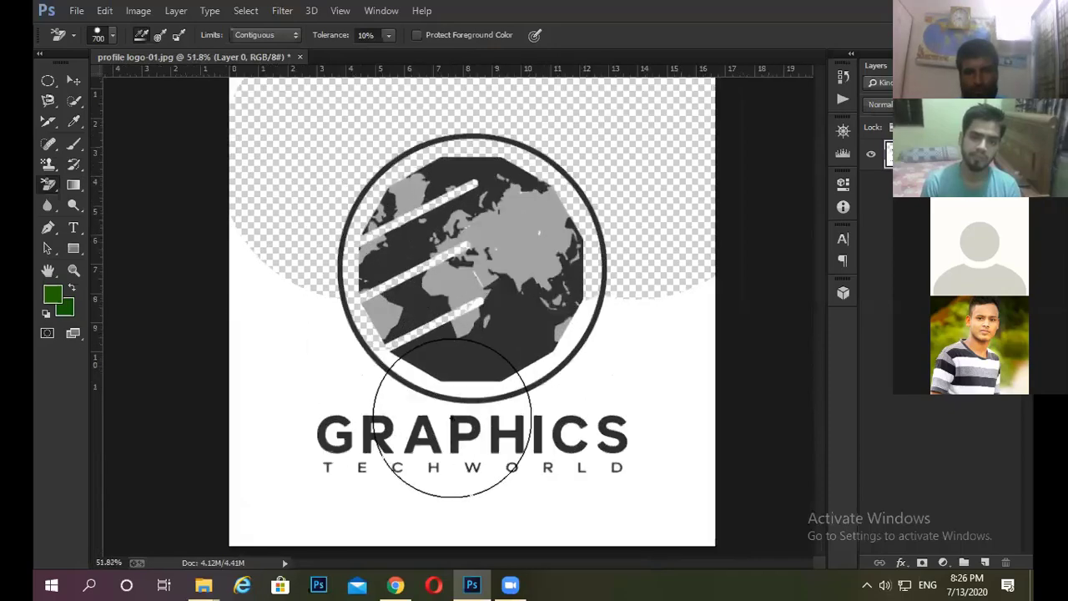
# - Erase the remaining white background around the lower ring and the GRAPHICS TECHWORLD text, plus the ring's lower white band
pyautogui.scroll(-3, 478, 399)
pyautogui.scroll(2, 453, 251)
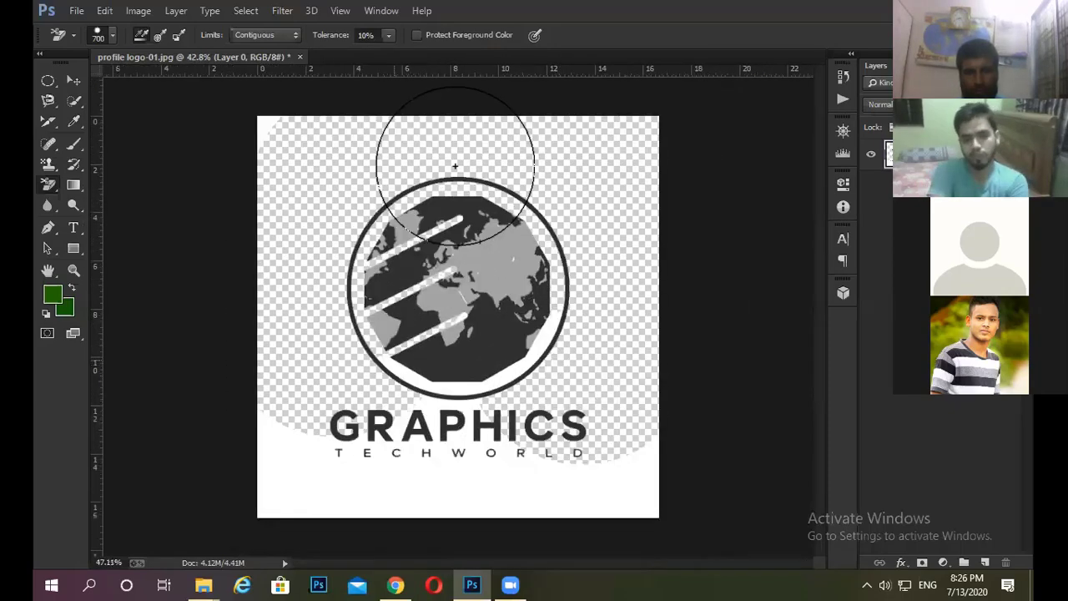
pyautogui.scroll(1, 459, 376)
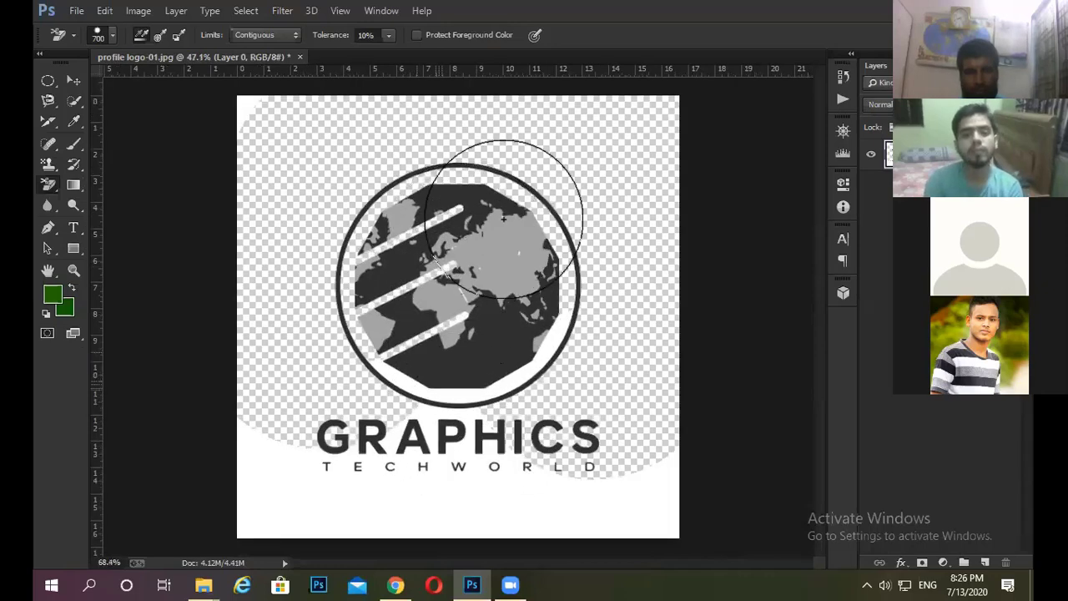
pyautogui.scroll(2, 521, 115)
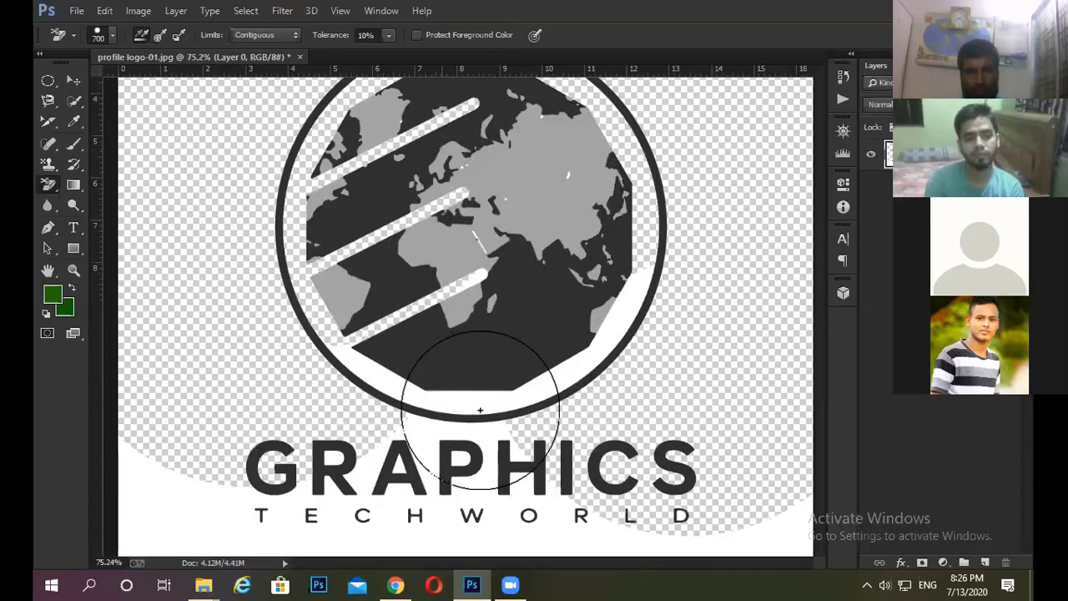
pyautogui.scroll(-2, 322, 370)
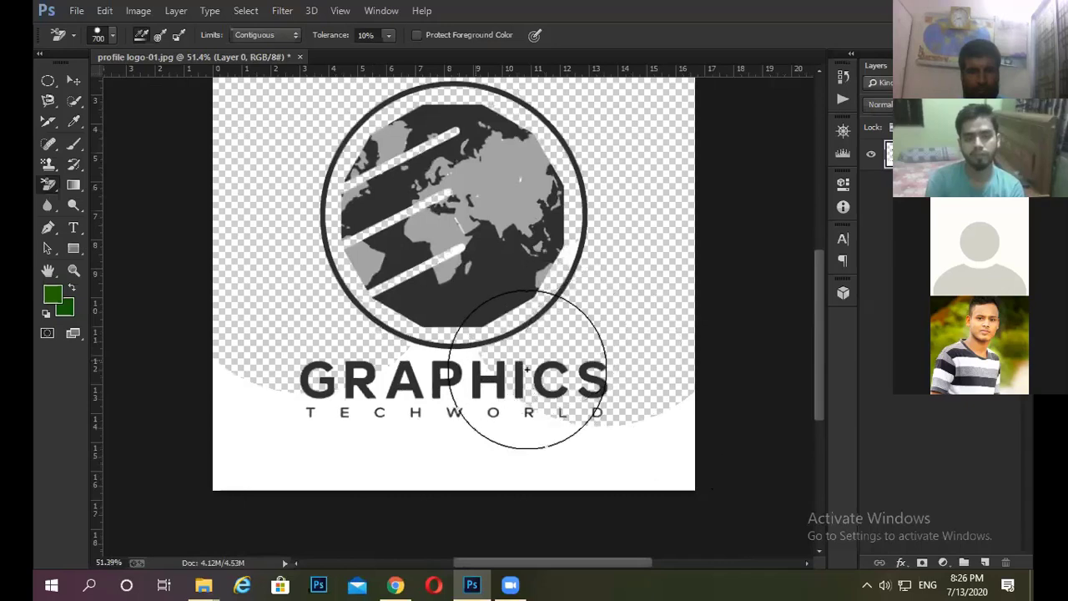
pyautogui.scroll(2, 469, 342)
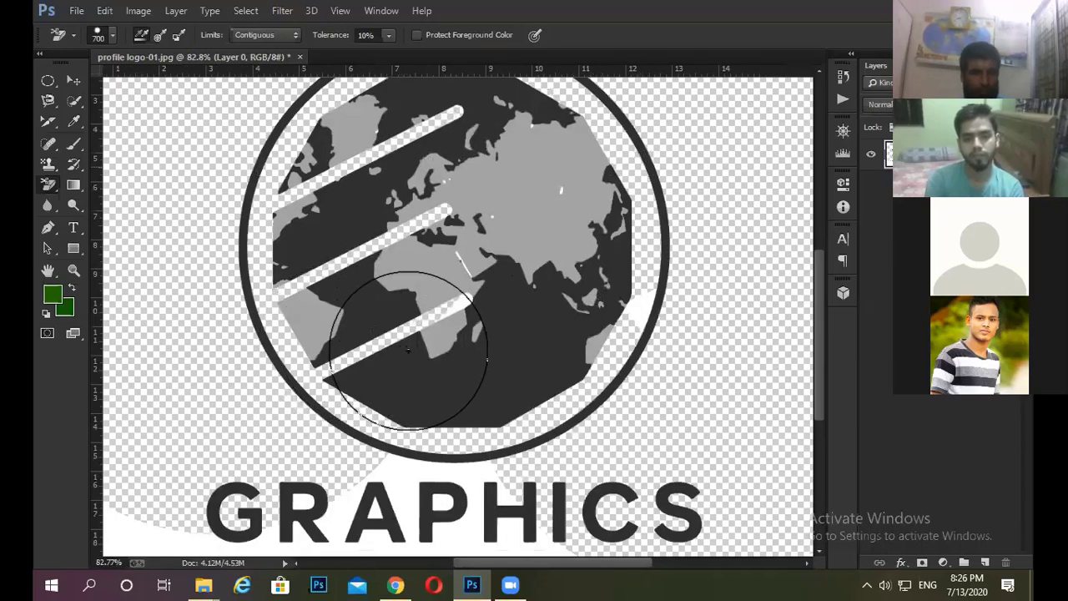
pyautogui.scroll(-2, 44, 159)
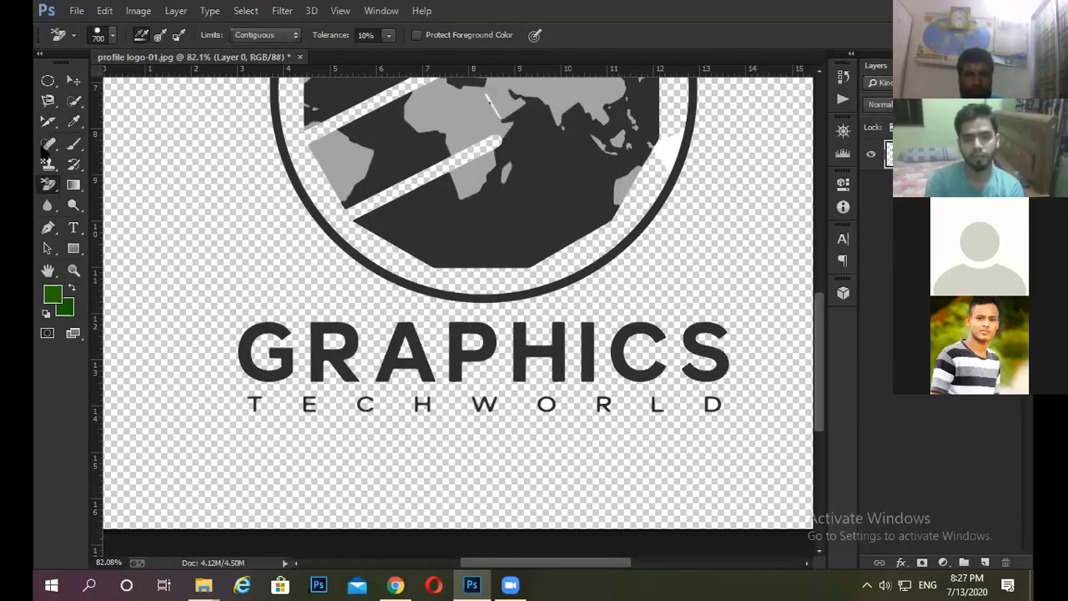
# - Switch to the regular Eraser tool and undo all the Background Eraser edits on the logo
pyautogui.click(48, 184)
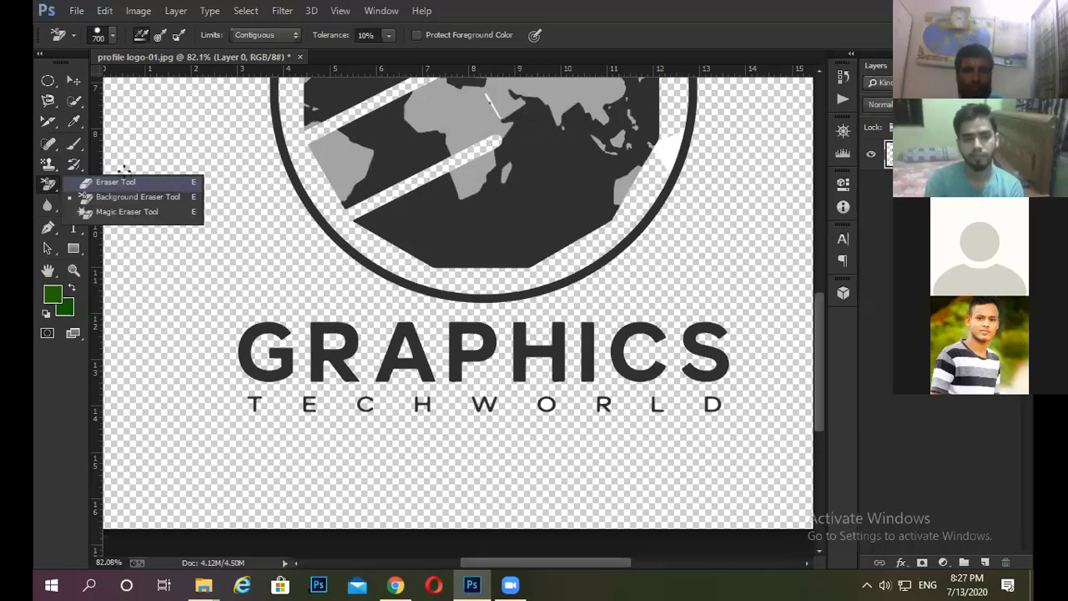
pyautogui.click(124, 178)
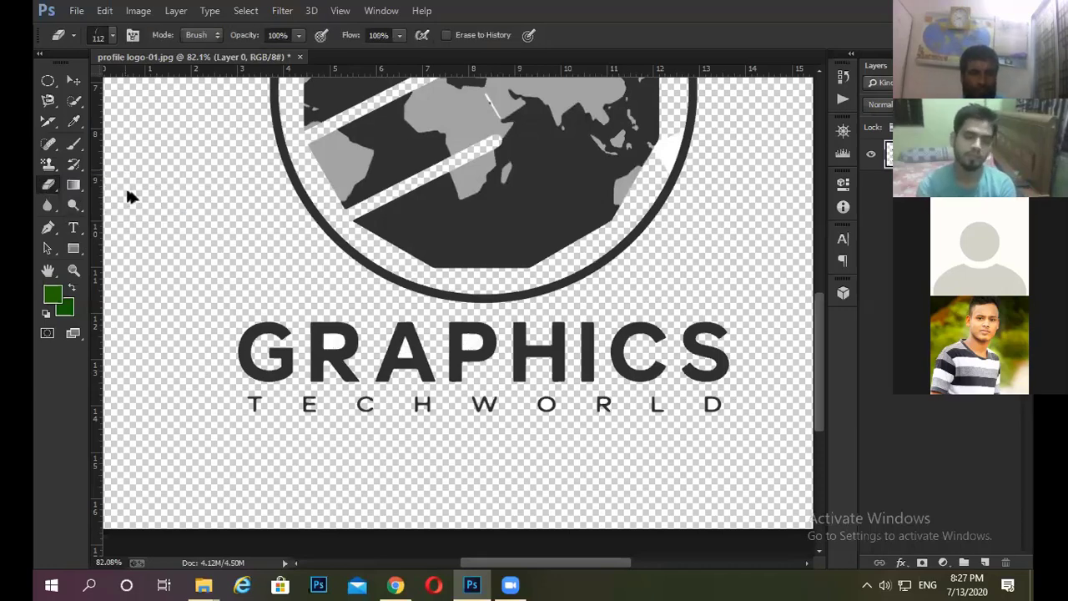
pyautogui.hotkey('ctrl', 'alt', 'z')
pyautogui.hotkey('ctrl', 'alt', 'z')
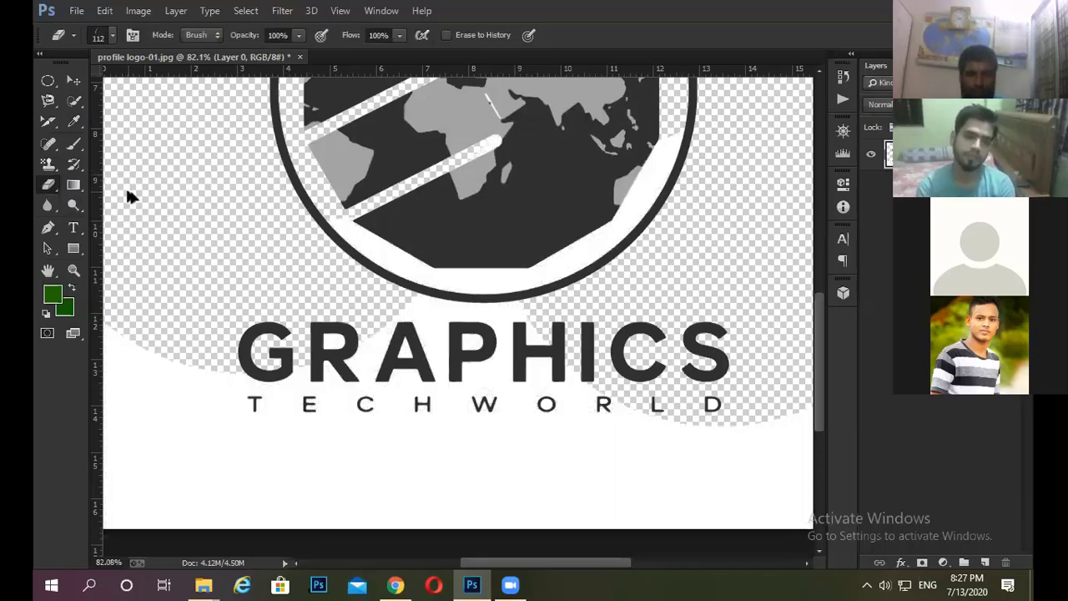
pyautogui.hotkey('ctrl', 'alt', 'z')
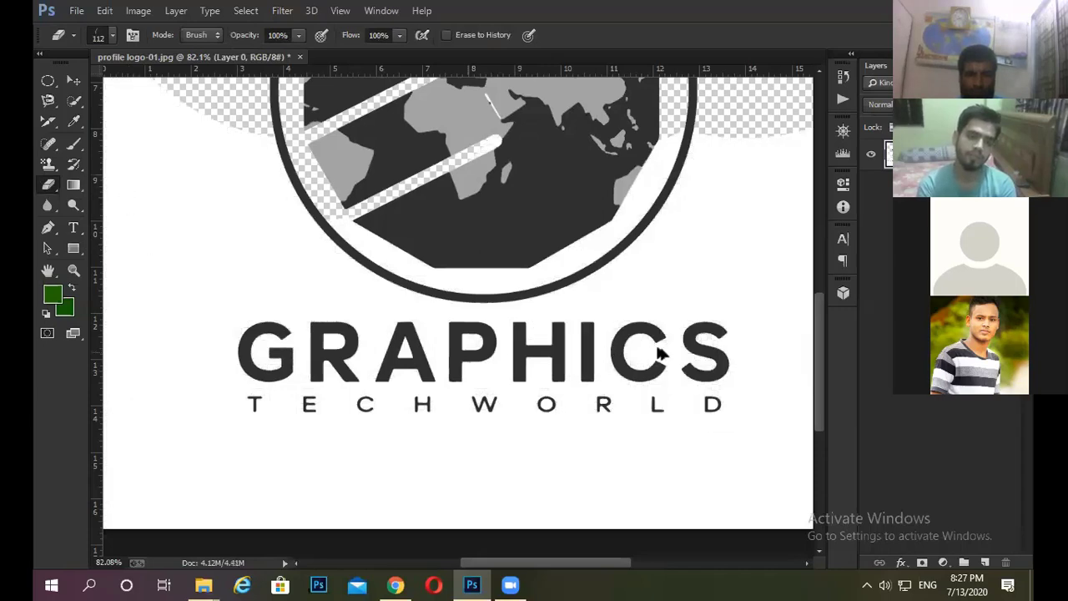
pyautogui.hotkey('ctrl', 'alt', 'z')
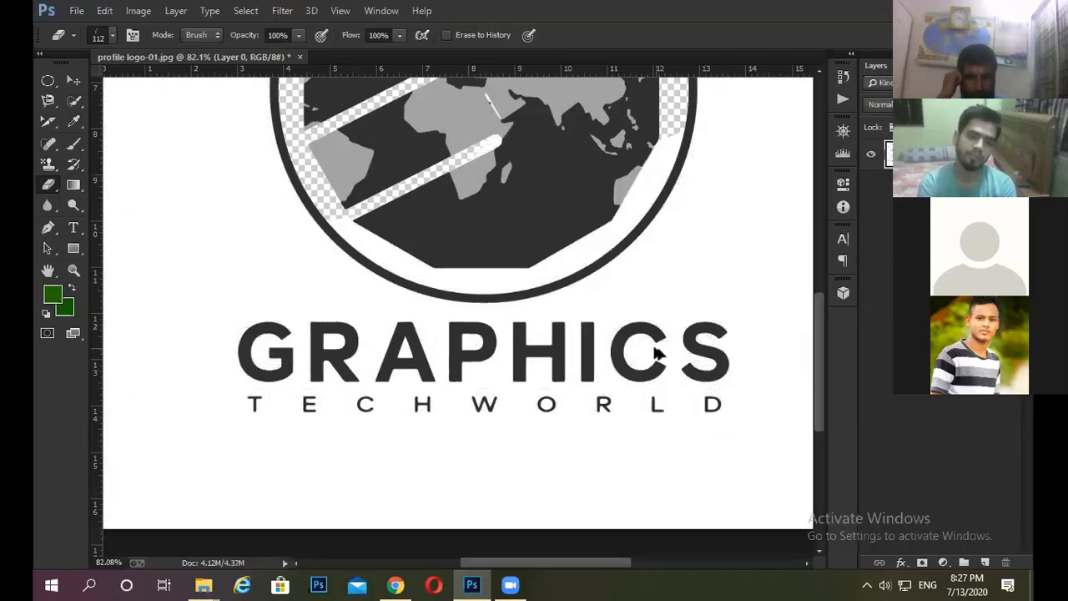
pyautogui.hotkey('ctrl', 'alt', 'z')
pyautogui.hotkey('ctrl', 'alt', 'z')
pyautogui.scroll(-2, 388, 330)
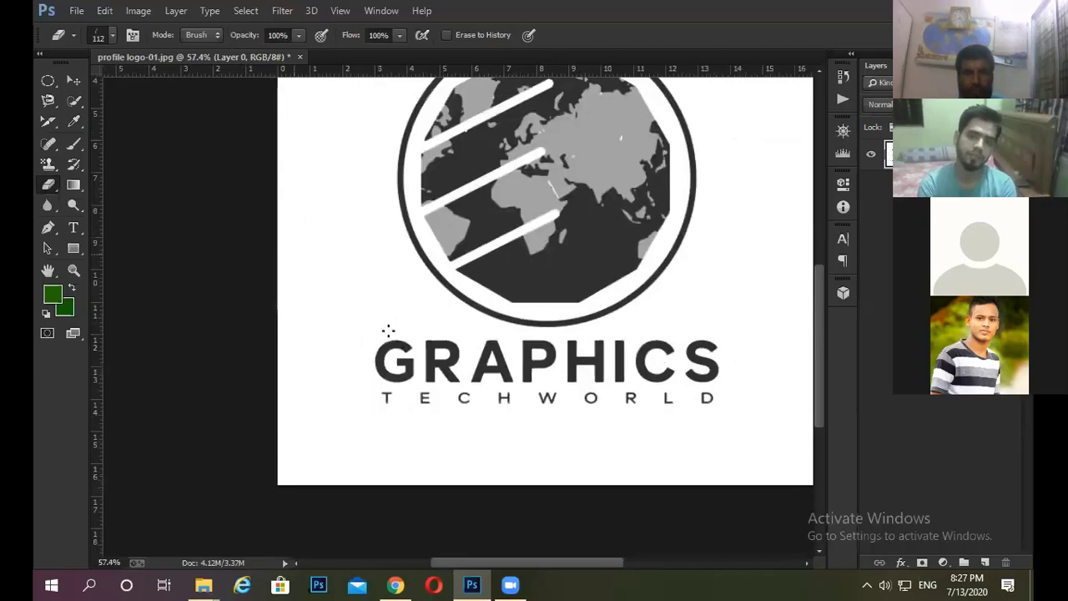
pyautogui.scroll(-1, 340, 302)
# - Try different Eraser brush sizes, enlarging the brush to 1100 and shrinking it to 7
pyautogui.press(']')
pyautogui.press(']')
pyautogui.press(']')
pyautogui.press(']')
pyautogui.press(']')
pyautogui.press(']')
pyautogui.press(']')
pyautogui.press(']')
pyautogui.press(']')
pyautogui.press(']')
pyautogui.press(']')
pyautogui.press(']')
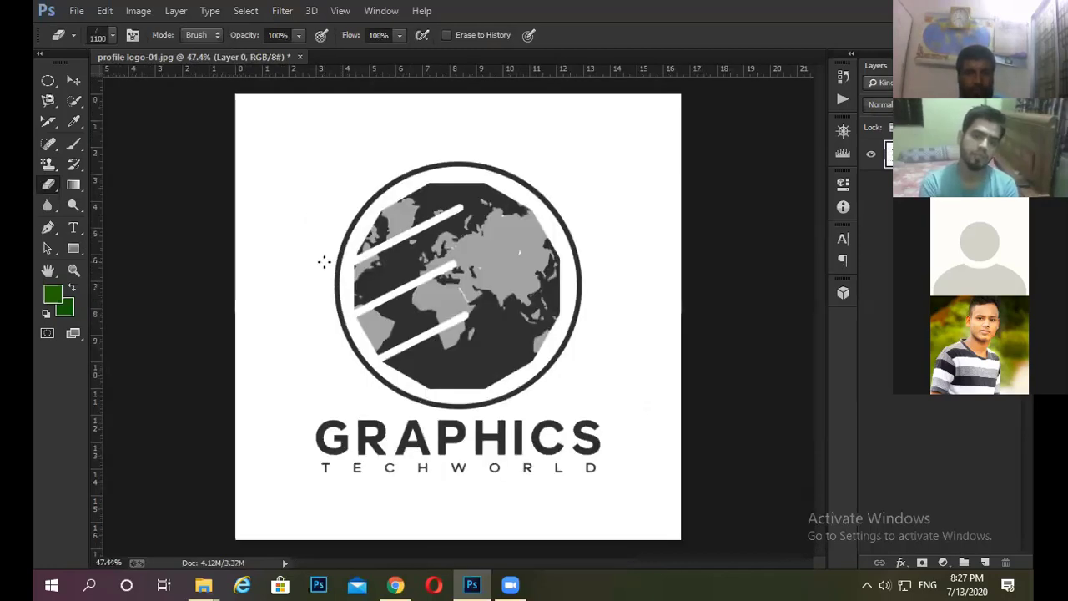
pyautogui.press('[')
pyautogui.press('[')
pyautogui.press('[')
pyautogui.press('[')
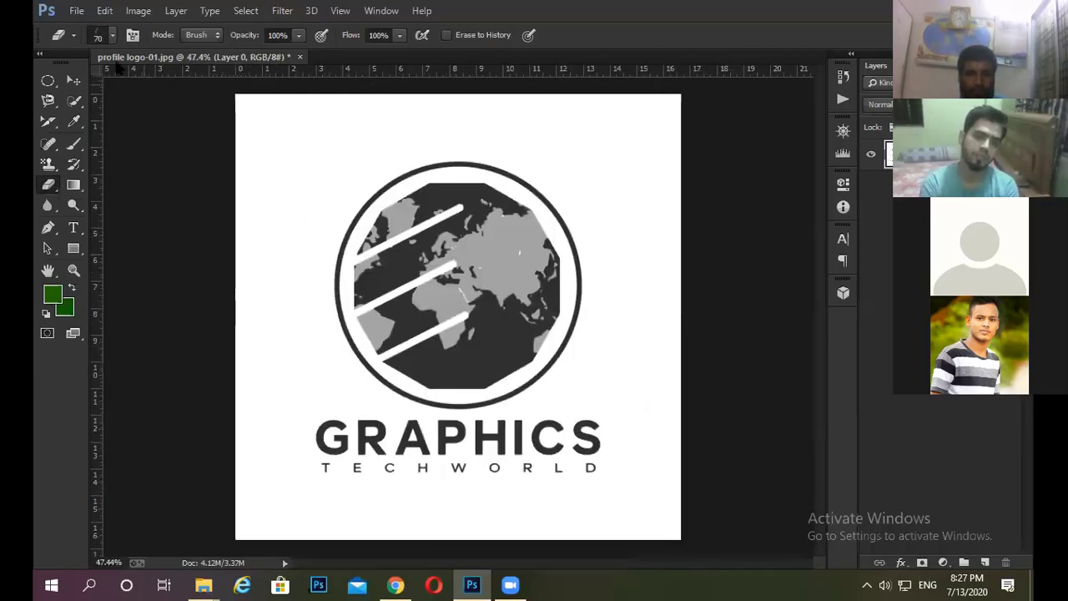
pyautogui.press('[')
pyautogui.press('[')
pyautogui.press('[')
pyautogui.press('[')
pyautogui.press('[')
pyautogui.press('[')
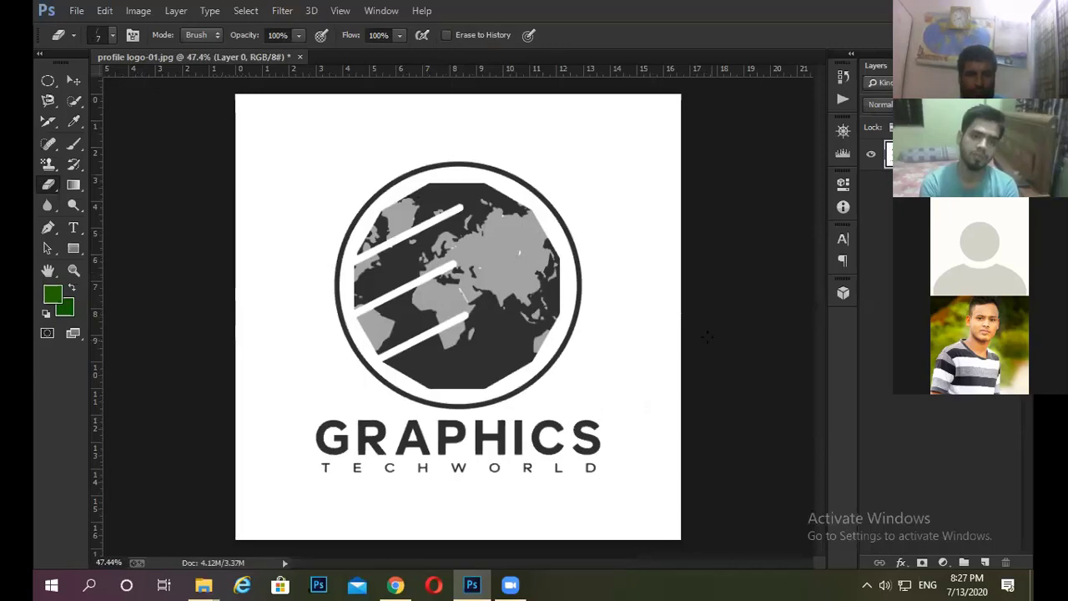
# - Try Eraser brush sizes of 45, 33 and 700 px, with a small test erase on the white area near the ring's upper left
pyautogui.hotkey('ctrl', '-')
pyautogui.press(']')
pyautogui.press(']')
pyautogui.press(']')
pyautogui.press(']')
pyautogui.press(']')
pyautogui.press(']')
pyautogui.press(']')
pyautogui.press(']')
pyautogui.press(']')
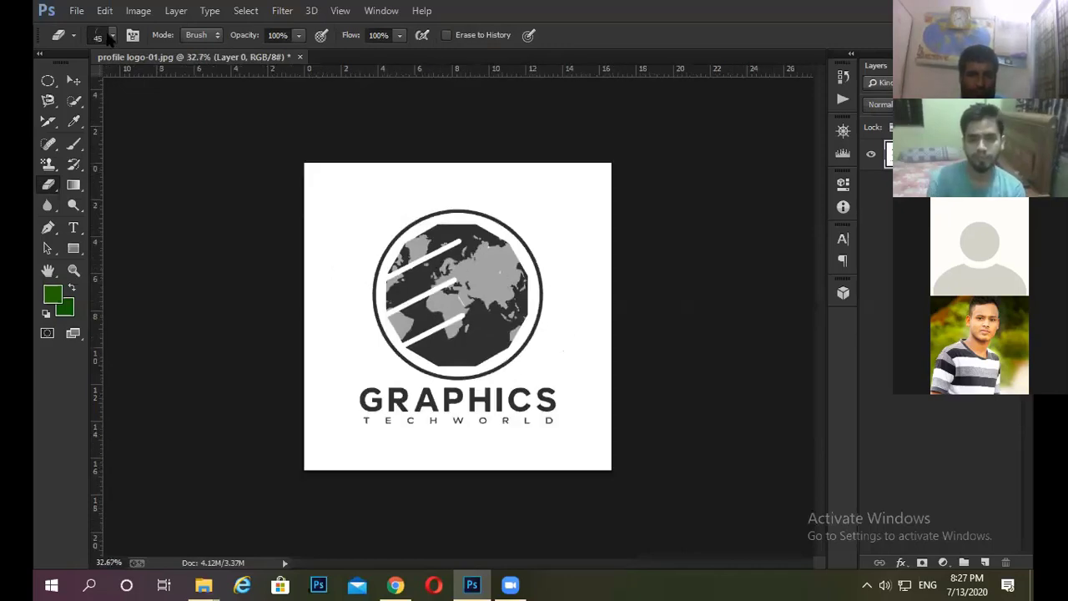
pyautogui.click(112, 35)
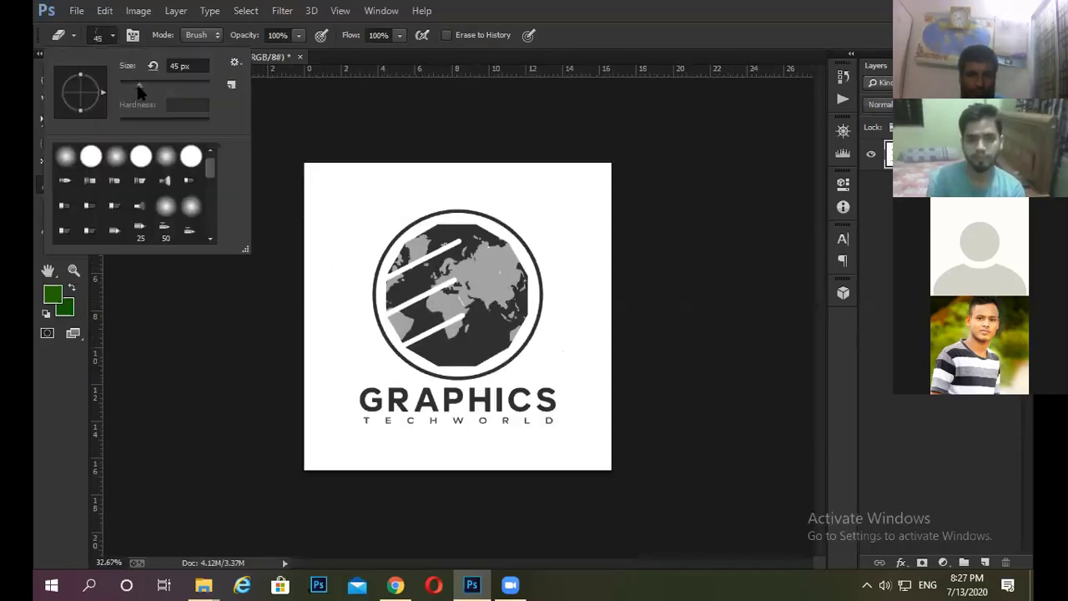
pyautogui.click(133, 86)
pyautogui.click(363, 210)
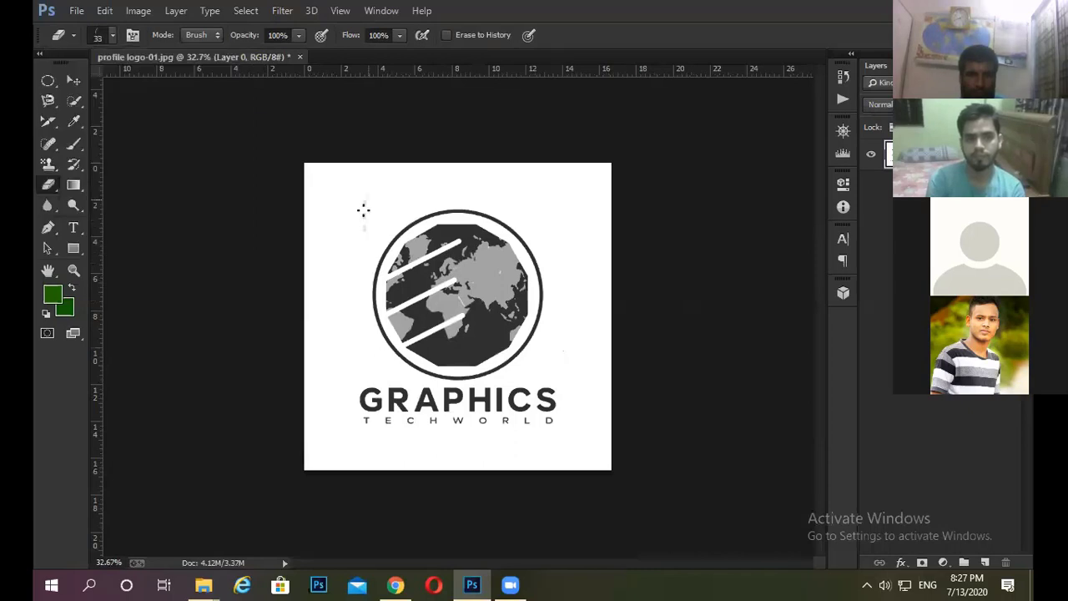
pyautogui.scroll(1, 363, 211)
pyautogui.press(']')
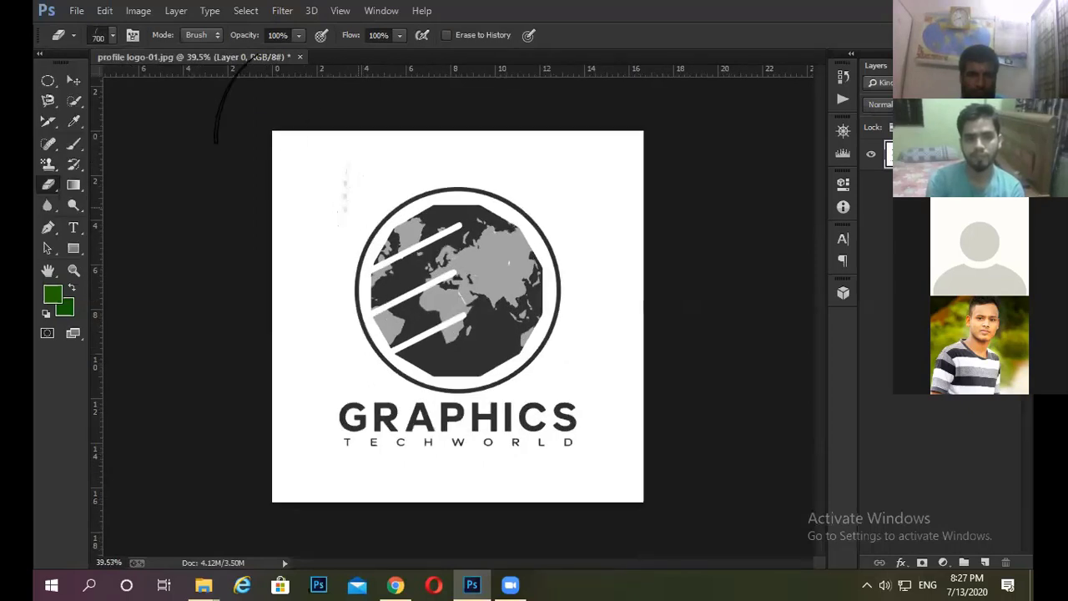
# - Choose the hard round brush preset for the Eraser, test a 700 px erase over the globe's upper part and undo it
pyautogui.click(111, 36)
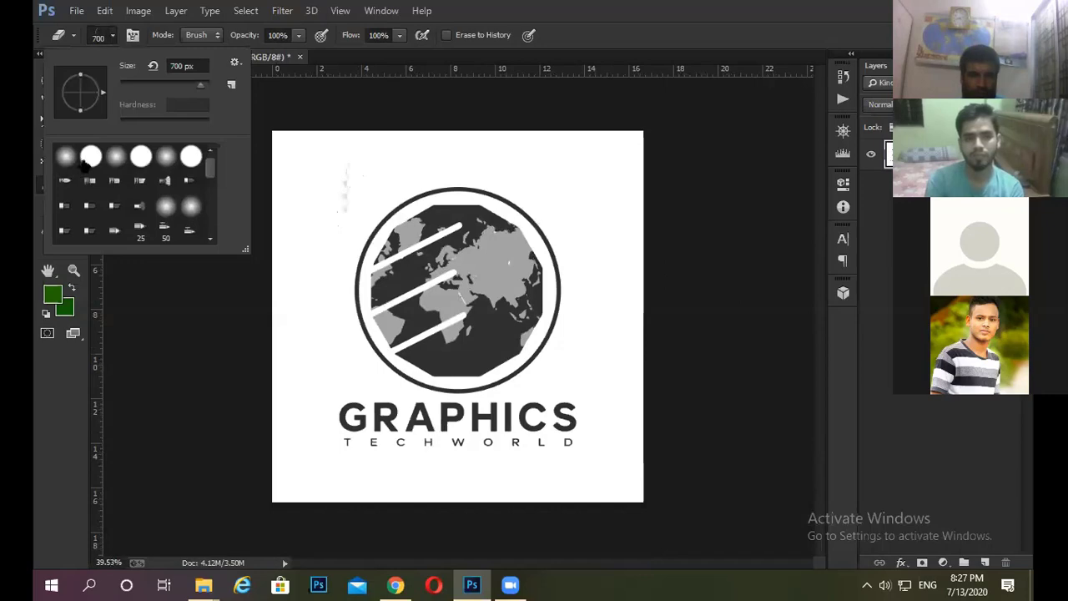
pyautogui.click(91, 156)
pyautogui.click(411, 188)
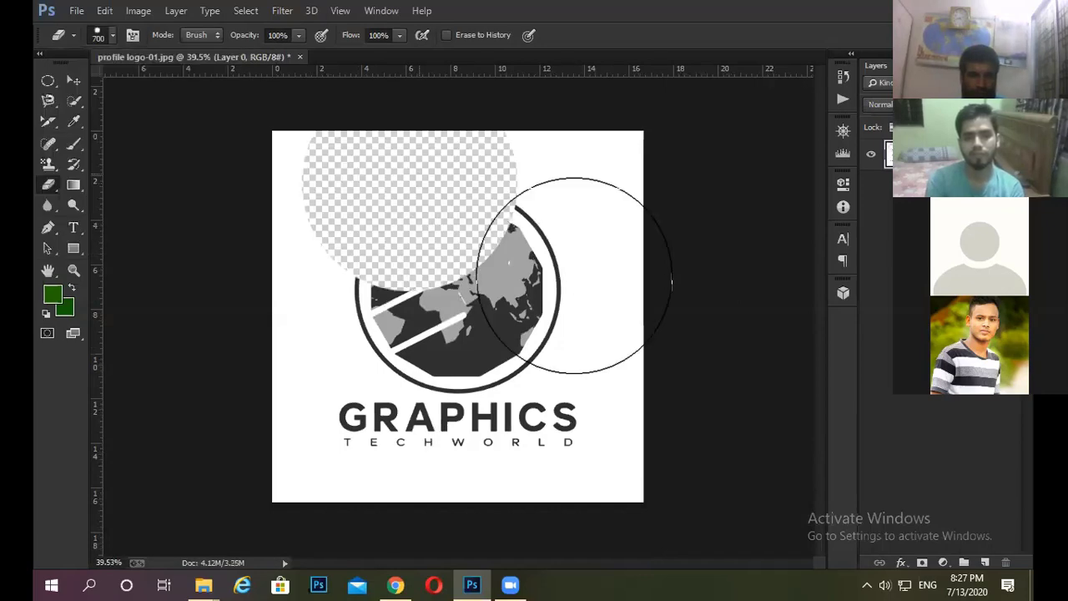
pyautogui.hotkey('ctrl', 'z')
pyautogui.scroll(-1, 345, 250)
pyautogui.scroll(1, 358, 242)
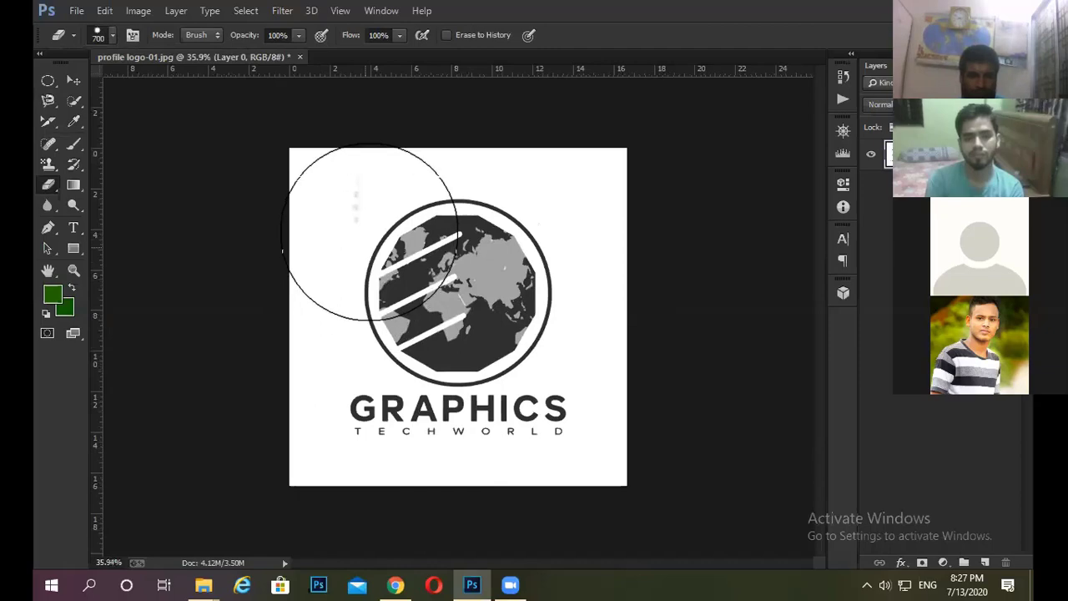
# - Reduce the Eraser brush to 400 px and erase the image along its left side and across its upper edge
pyautogui.press('[')
pyautogui.press('[')
pyautogui.press('[')
pyautogui.scroll(1, 305, 175)
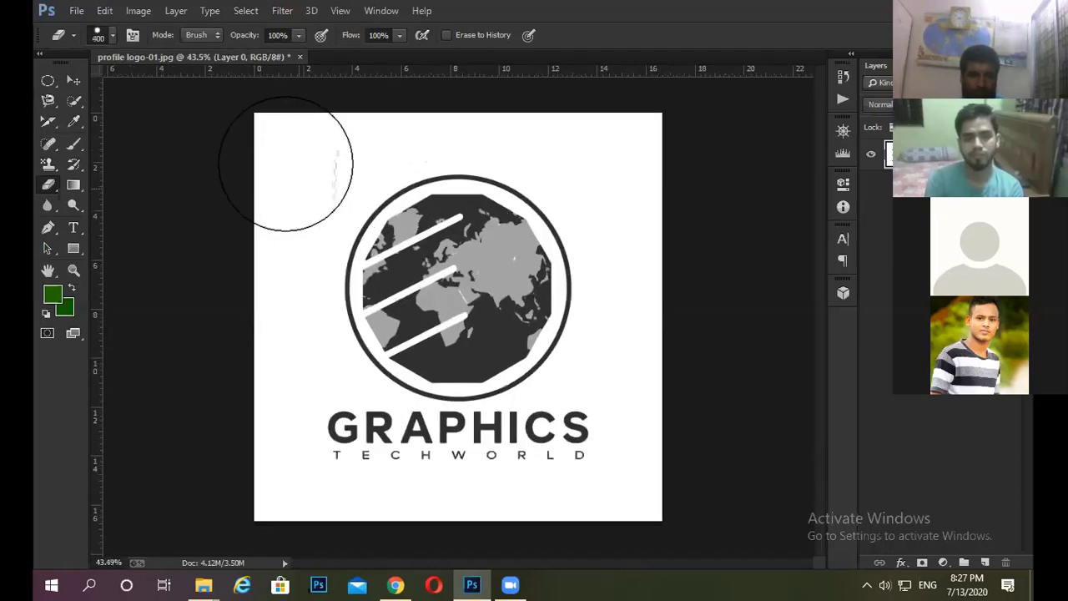
pyautogui.scroll(-3, 276, 194)
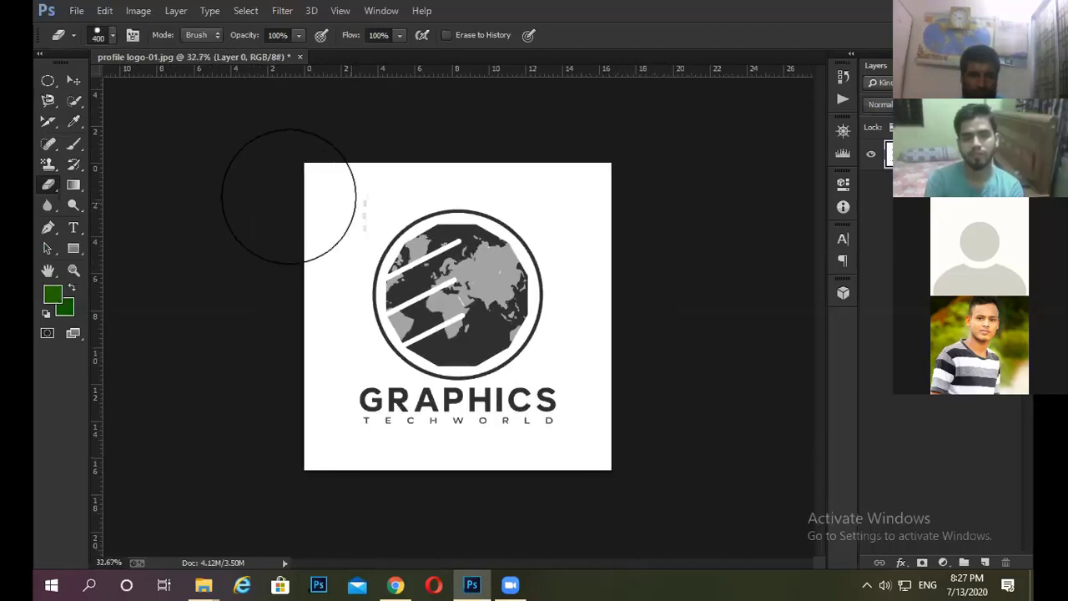
pyautogui.scroll(2, 291, 183)
pyautogui.moveTo(291, 183); pyautogui.dragTo(260, 371)
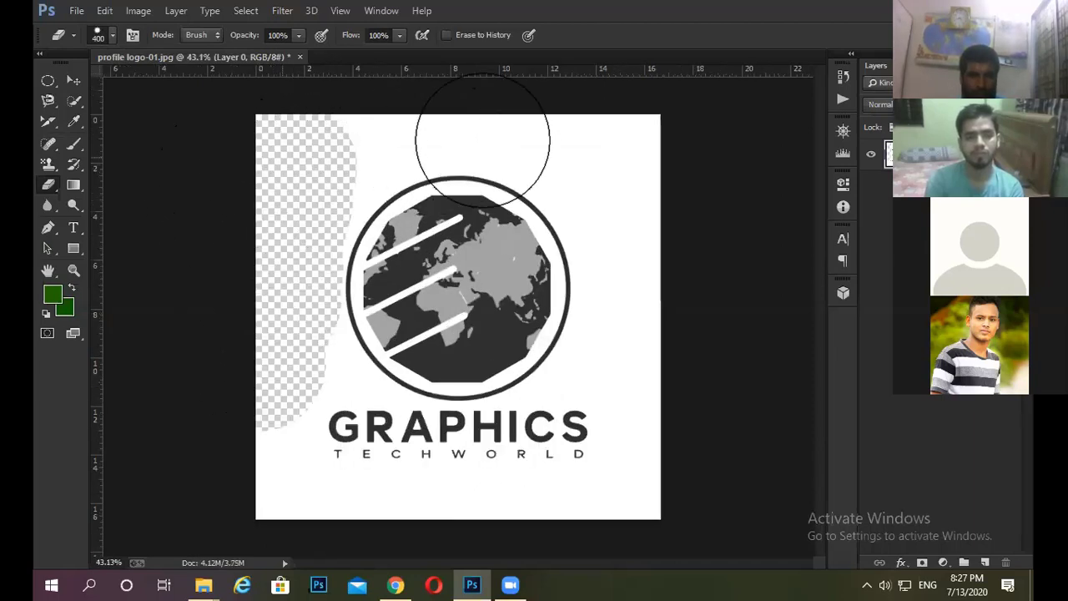
pyautogui.moveTo(326, 142); pyautogui.dragTo(758, 140)
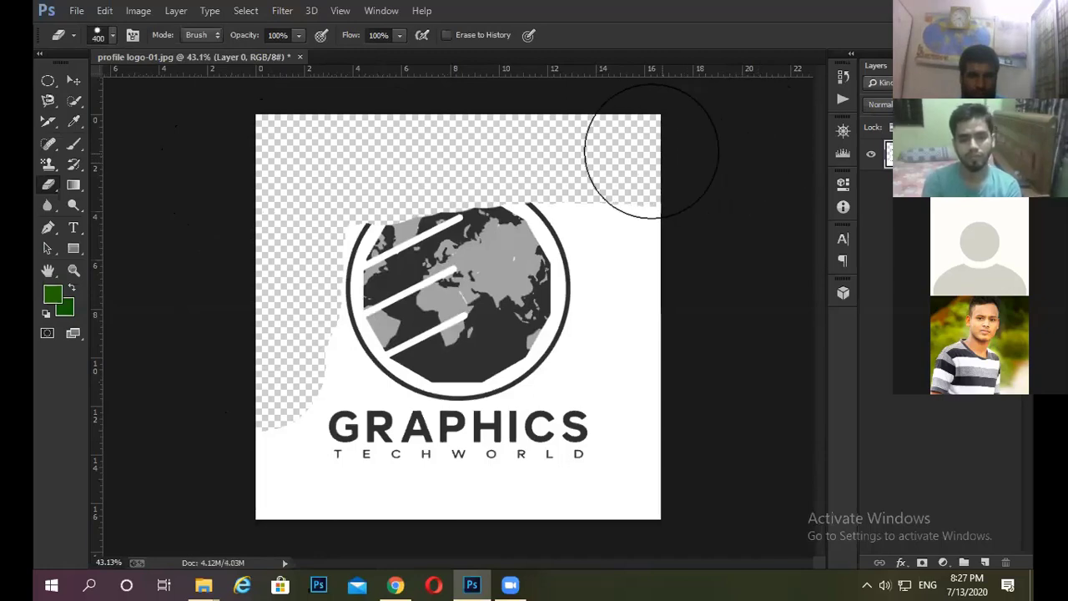
# - Erase the right side, the GRAPHICS TECHWORLD text and the rest of the globe with the 400 px Eraser
pyautogui.moveTo(651, 148); pyautogui.dragTo(597, 167)
pyautogui.moveTo(594, 317)
pyautogui.mouseDown()
pyautogui.moveTo(593, 406)
pyautogui.moveTo(660, 464)
pyautogui.mouseUp()
pyautogui.moveTo(224, 442); pyautogui.dragTo(287, 364)
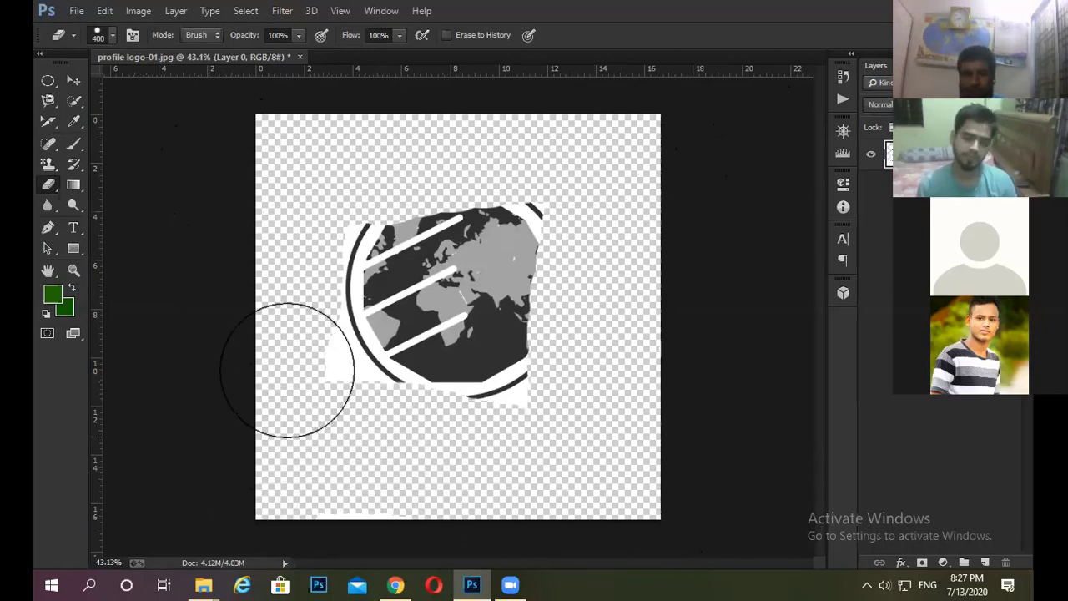
pyautogui.moveTo(139, 305); pyautogui.dragTo(310, 327)
pyautogui.moveTo(236, 410); pyautogui.dragTo(243, 398)
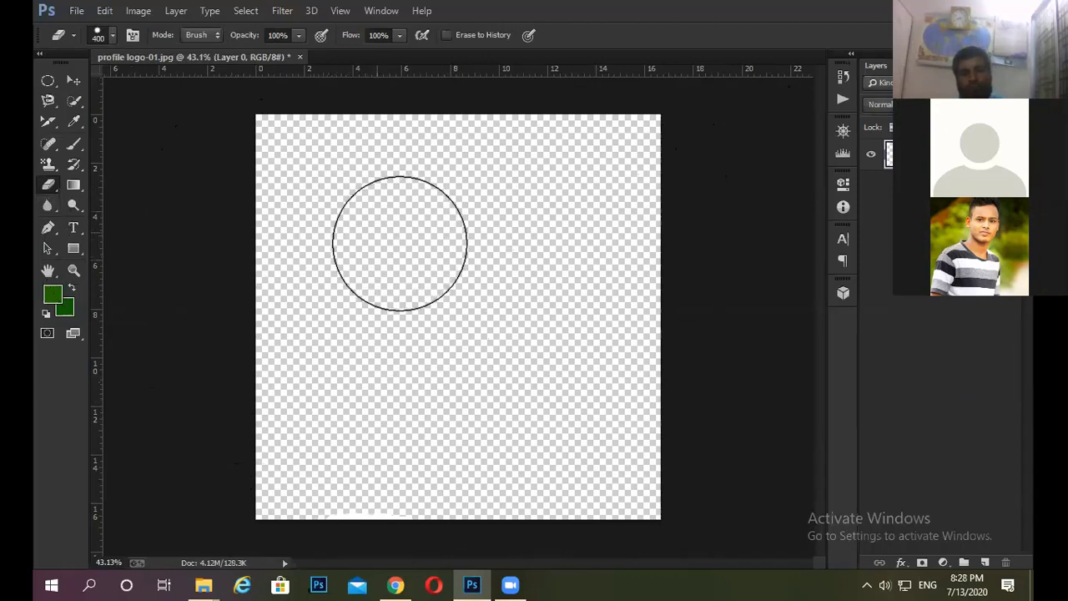
# - Try smaller and larger Eraser brushes, shrinking the brush to 175 px and enlarging it to 400 px
pyautogui.press('[')
pyautogui.press('[')
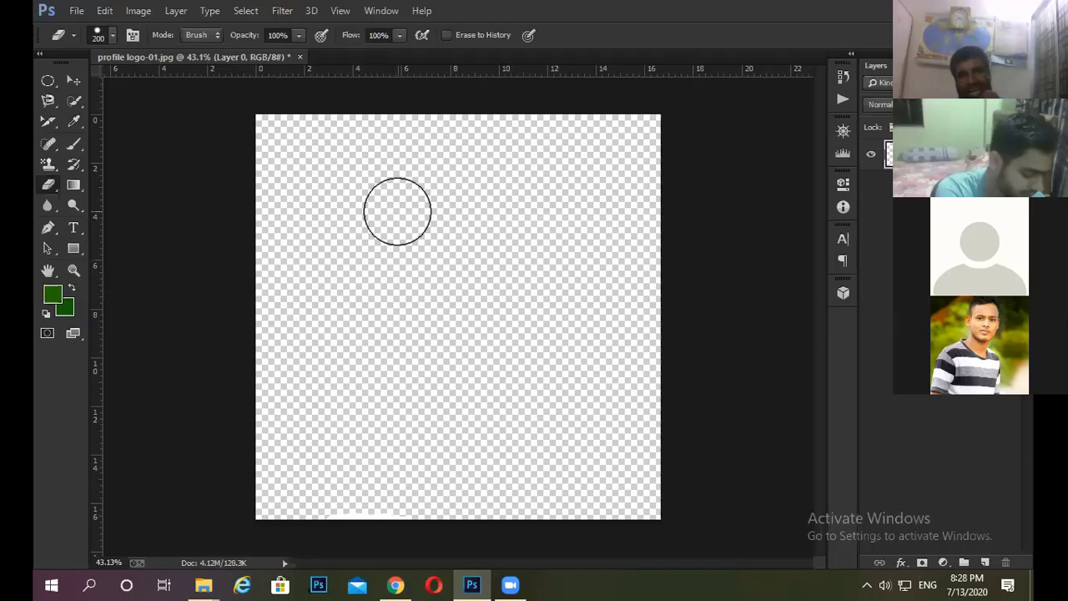
pyautogui.press('[')
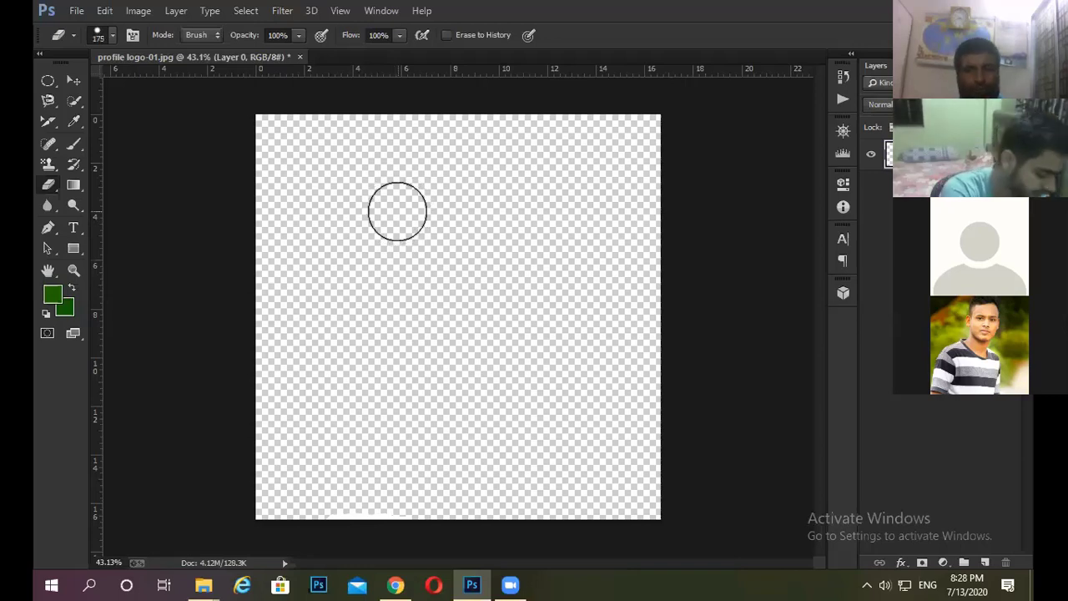
pyautogui.press(']')
pyautogui.press(']')
pyautogui.press(']')
pyautogui.press(']')
pyautogui.press(']')
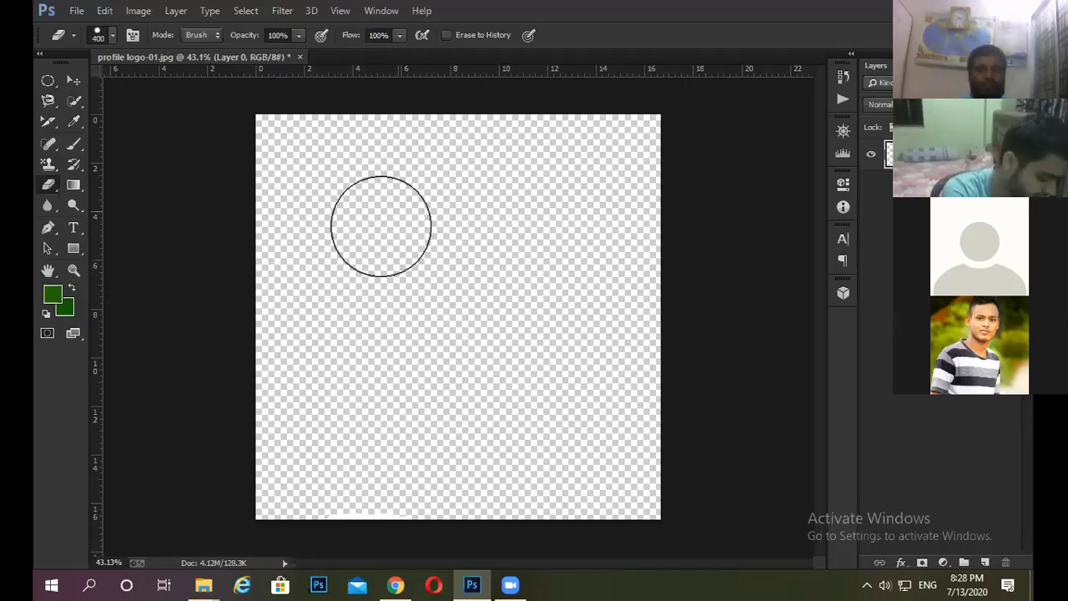
pyautogui.press('[')
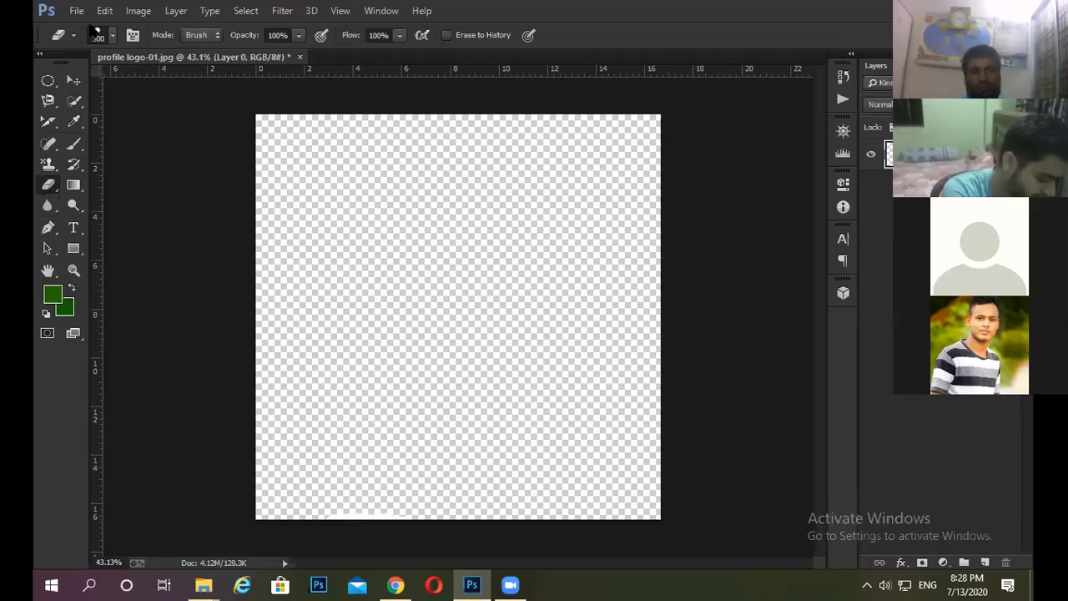
# - Set the Eraser brush size to 121 px
pyautogui.rightClick(215, 66)
pyautogui.moveTo(191, 84)
pyautogui.mouseDown()
pyautogui.moveTo(191, 98)
pyautogui.moveTo(150, 93)
pyautogui.mouseUp()
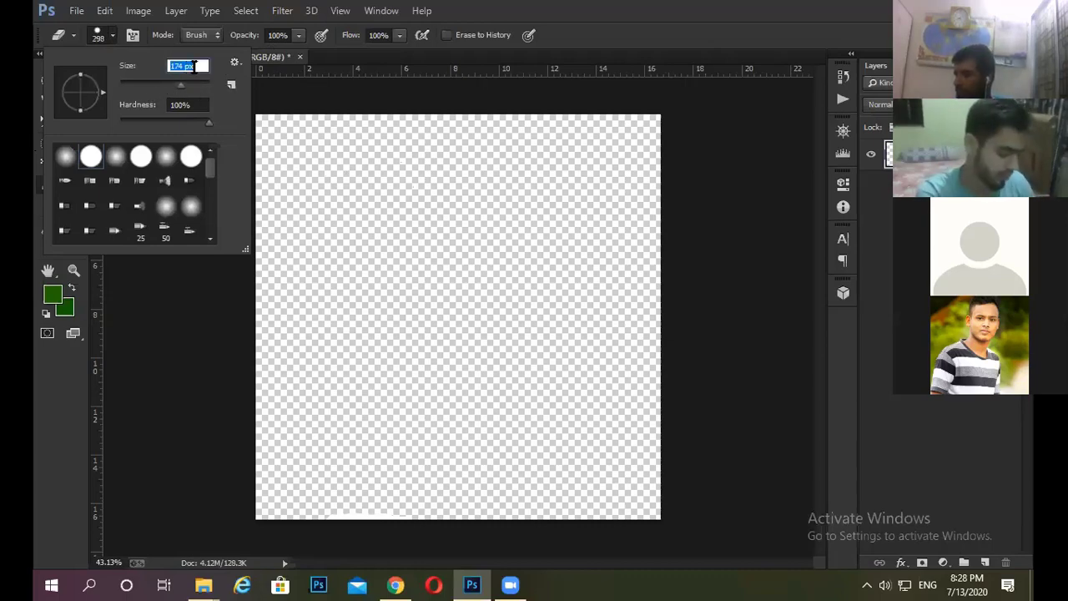
pyautogui.write('121')
pyautogui.press('Return')
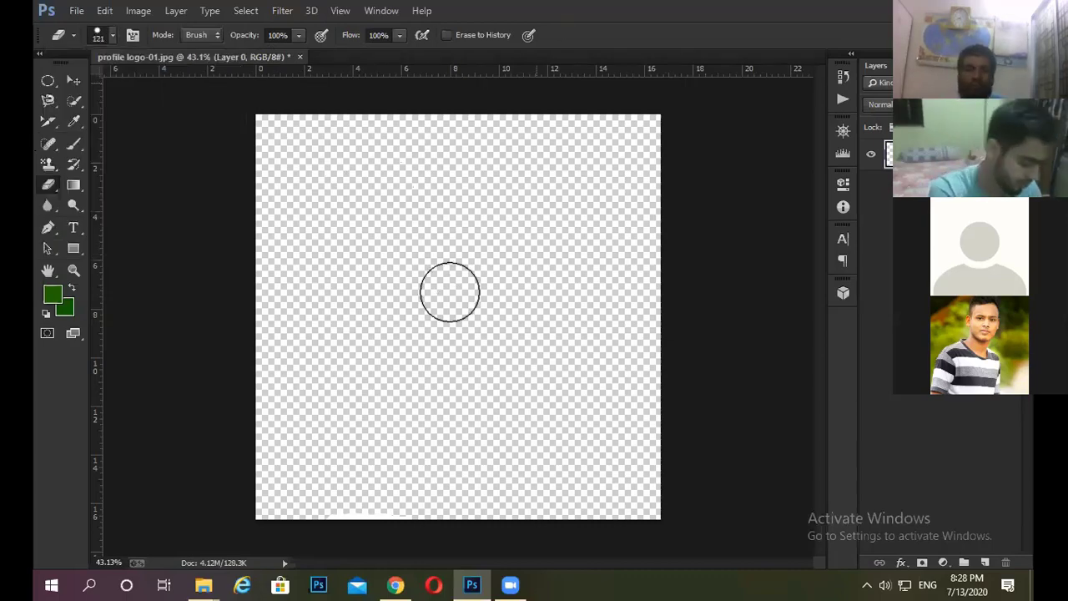
pyautogui.scroll(2, 448, 289)
pyautogui.hotkey('ctrl', '0')
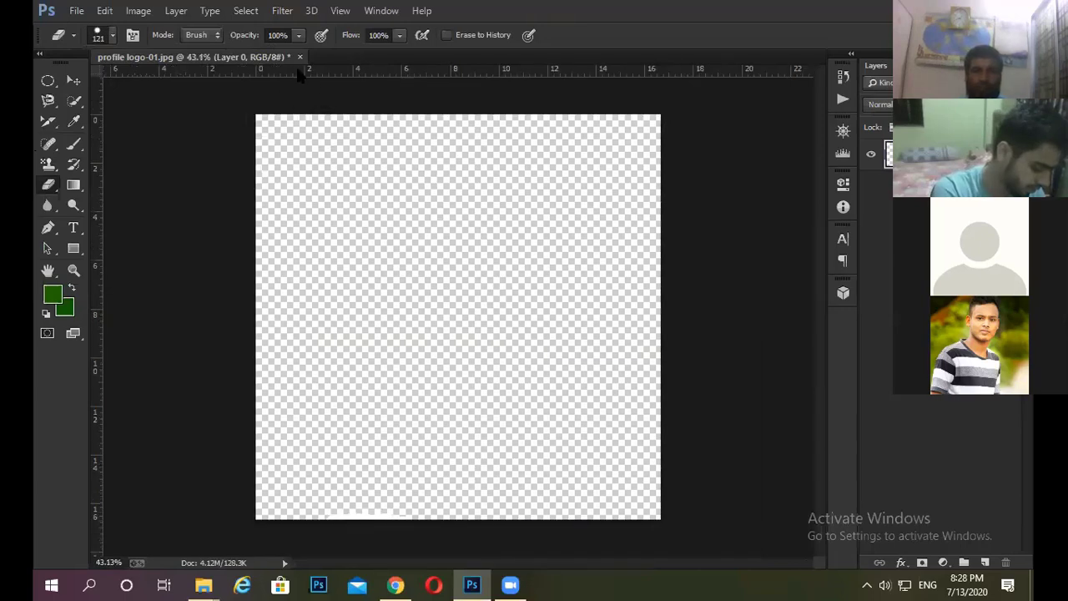
pyautogui.rightClick(47, 187)
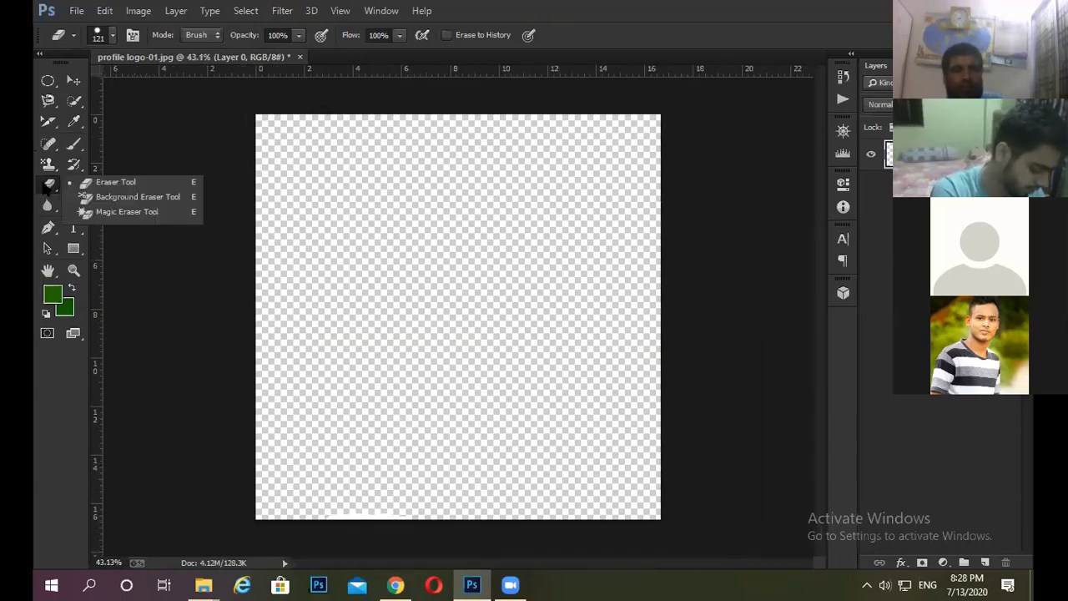
pyautogui.click(46, 188)
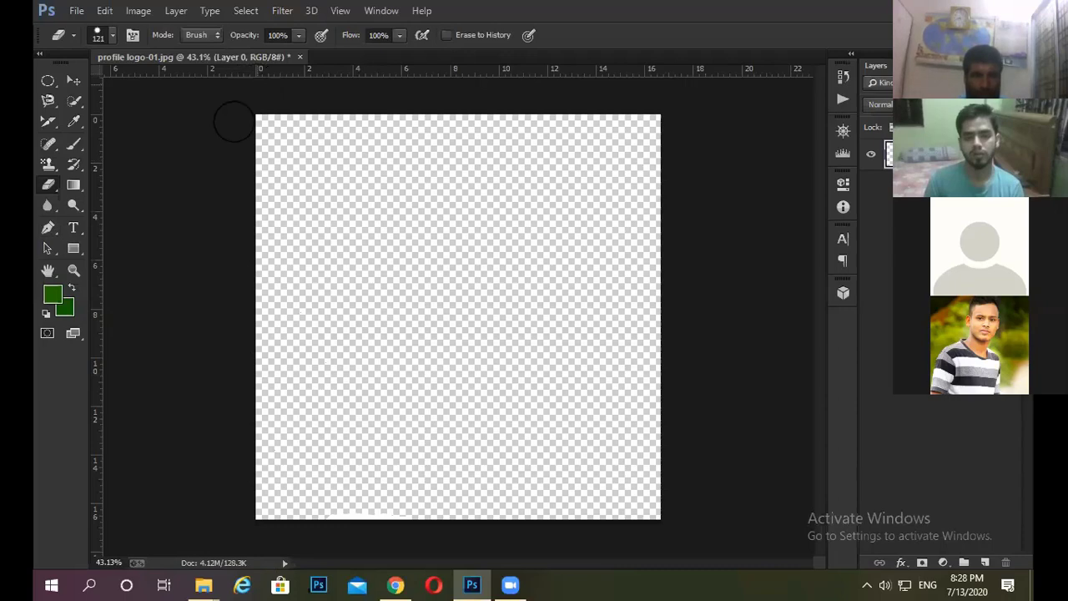
pyautogui.scroll(-1, 436, 453)
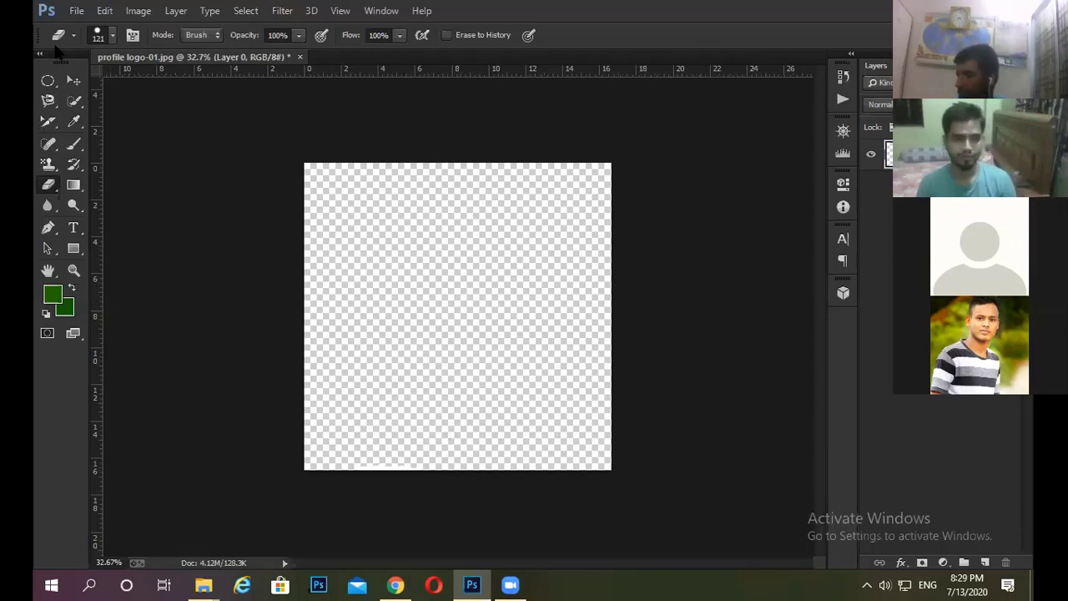
# - Select the Rectangle Tool among the shape tools and close profile logo-01.jpg without saving the changes
pyautogui.click(74, 250)
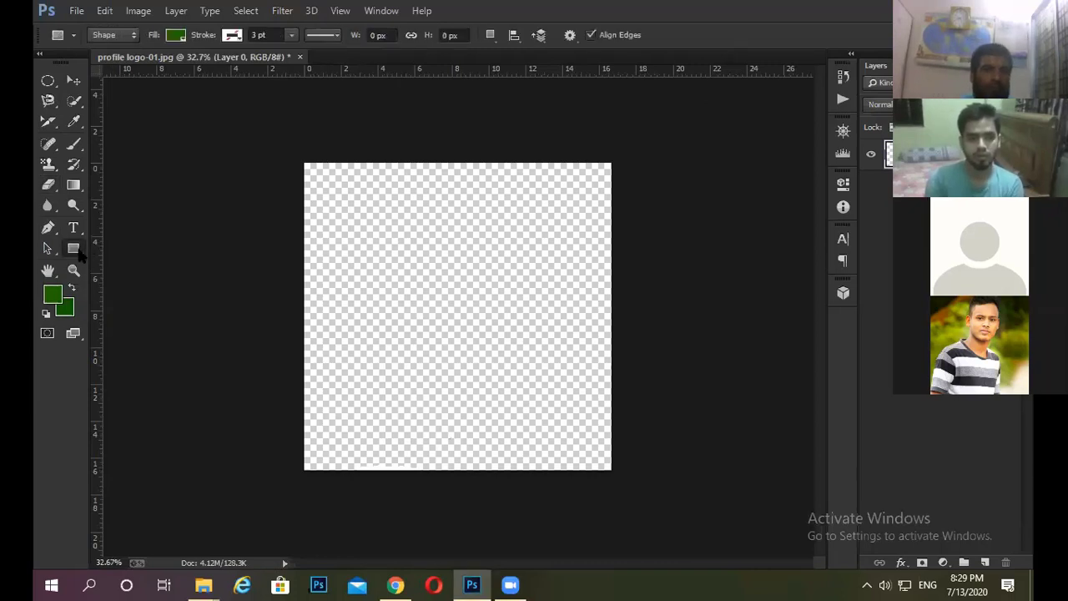
pyautogui.rightClick(72, 251)
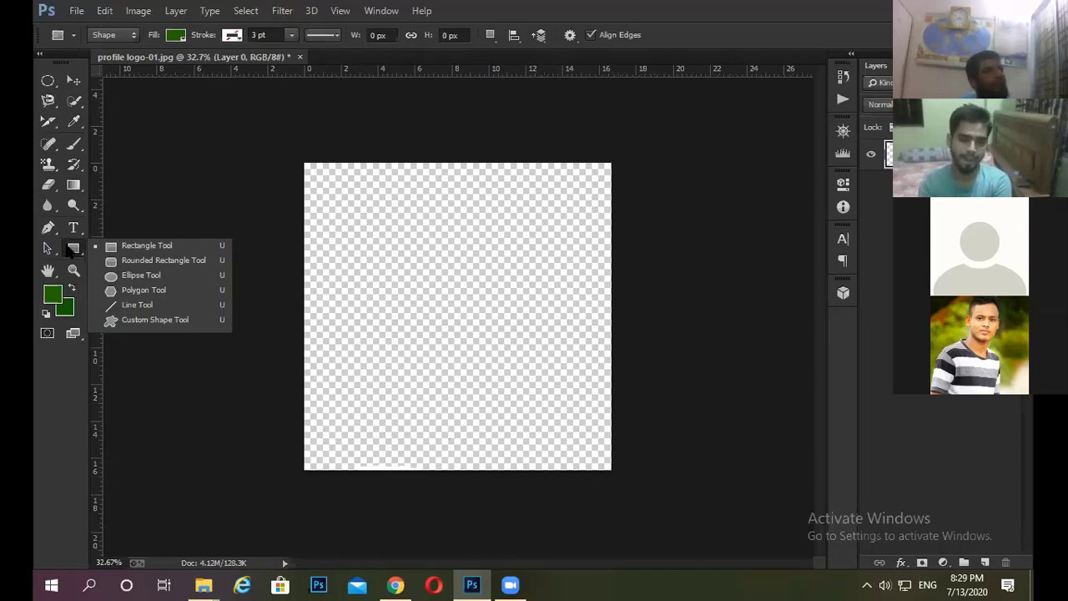
pyautogui.click(146, 245)
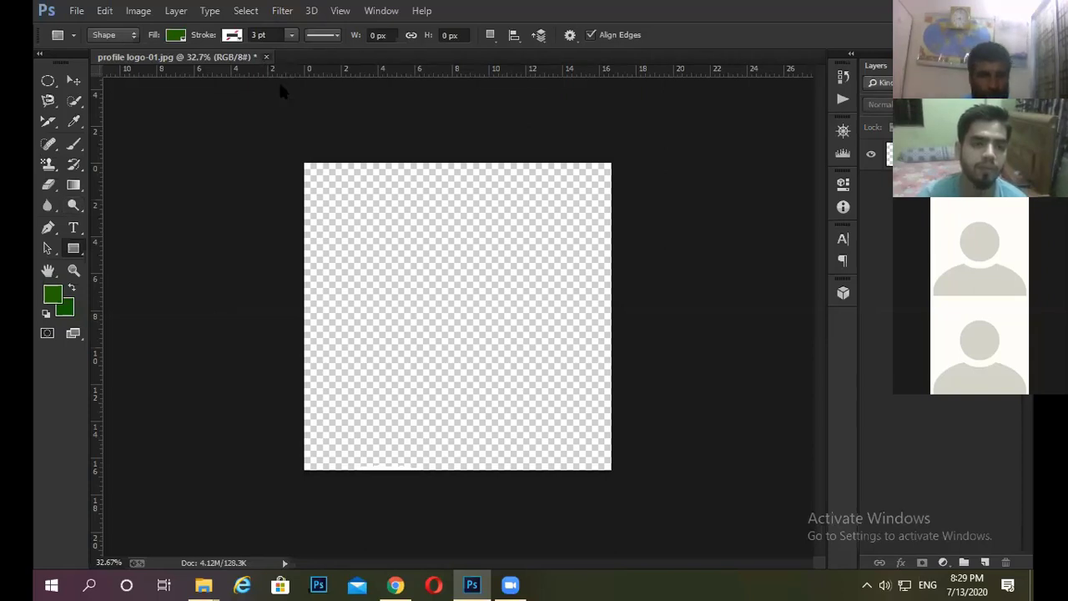
pyautogui.hotkey('ctrl', 'w')
pyautogui.press('n')
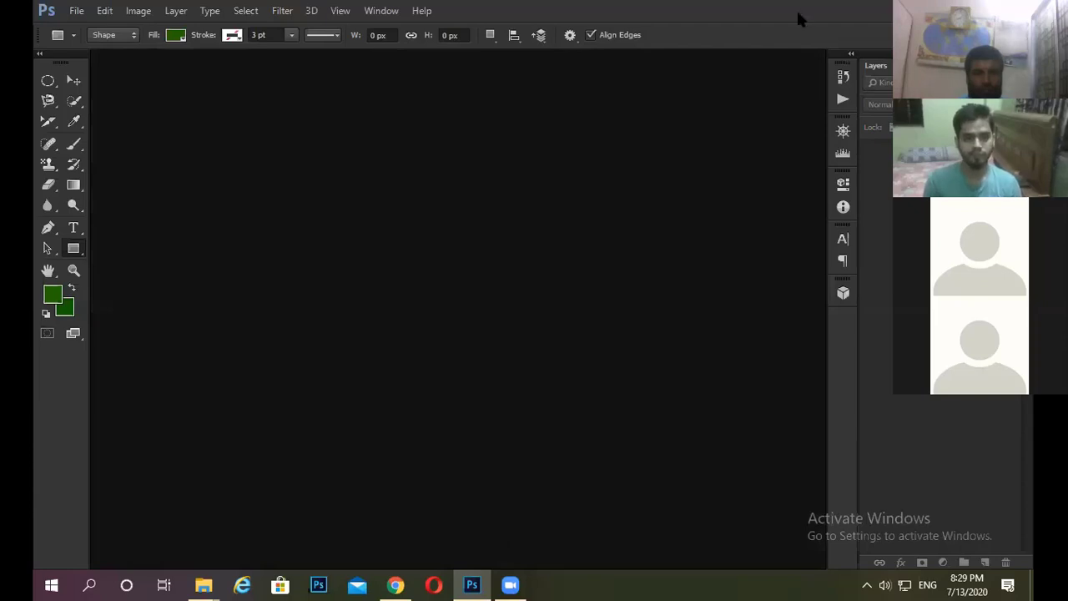
# - Switch to Chrome, search Google for "facebook cover page size" and highlight the recommended cover photo width in pixels
pyautogui.hotkey('alt', 'Tab')
pyautogui.write('f')
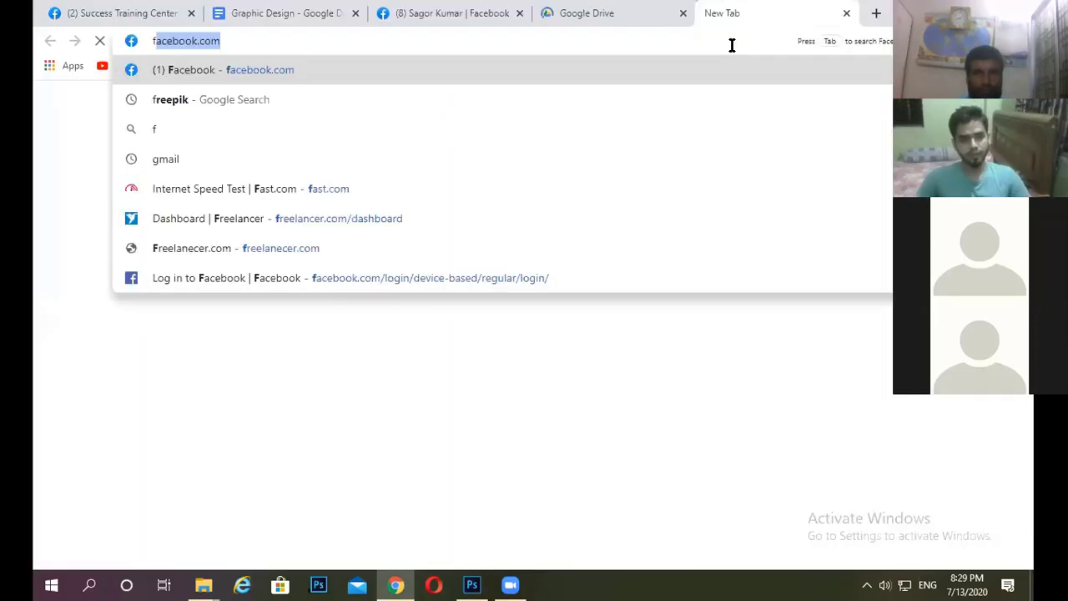
pyautogui.write('acev')
pyautogui.press('BackSpace')
pyautogui.write('b')
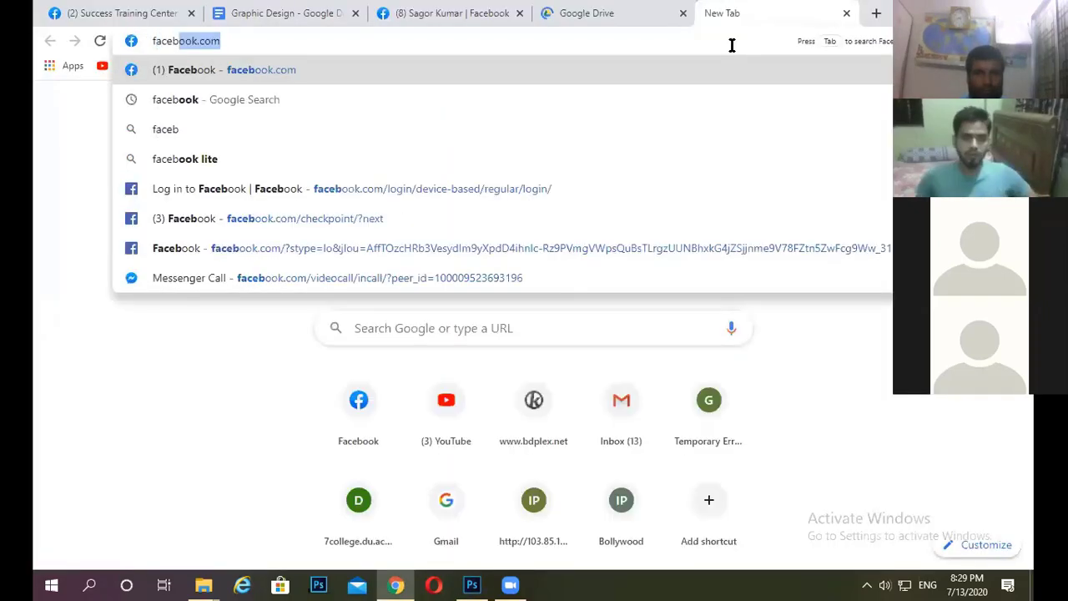
pyautogui.write('ook')
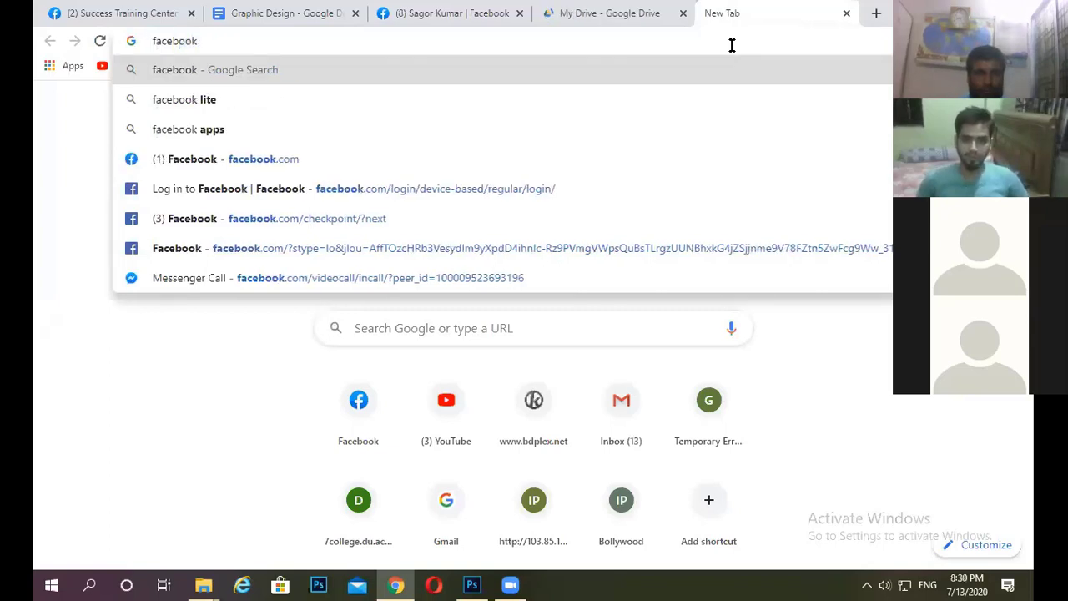
pyautogui.write(' cover pan')
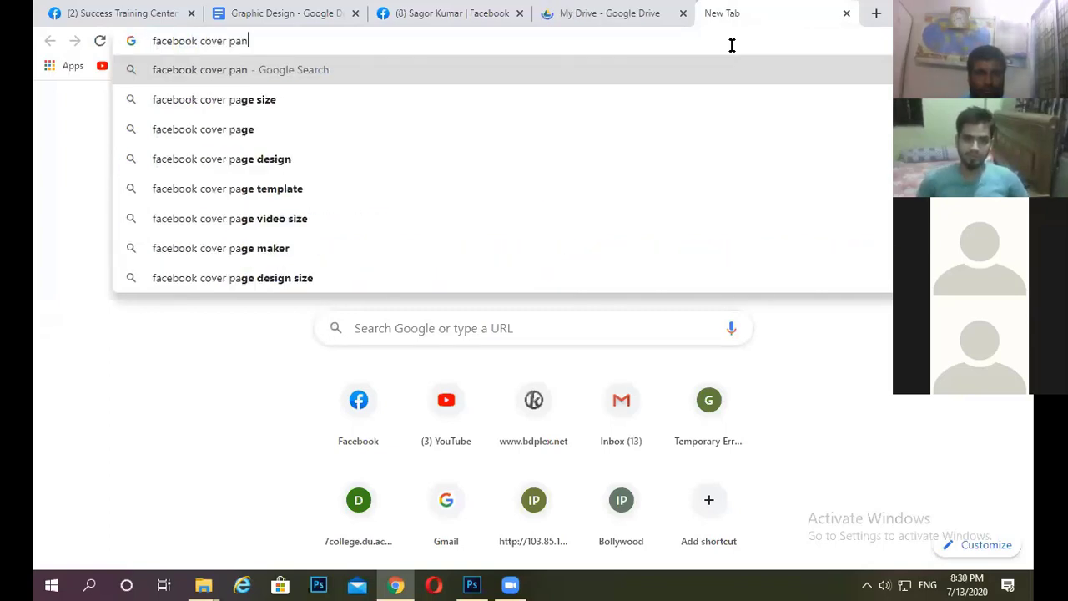
pyautogui.press('BackSpace')
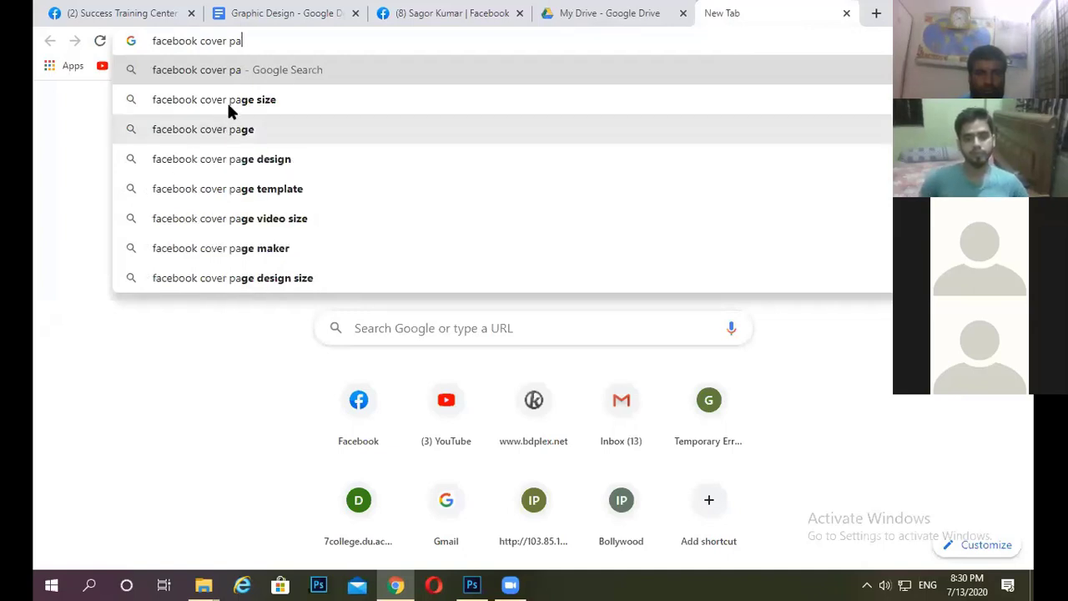
pyautogui.click(222, 101)
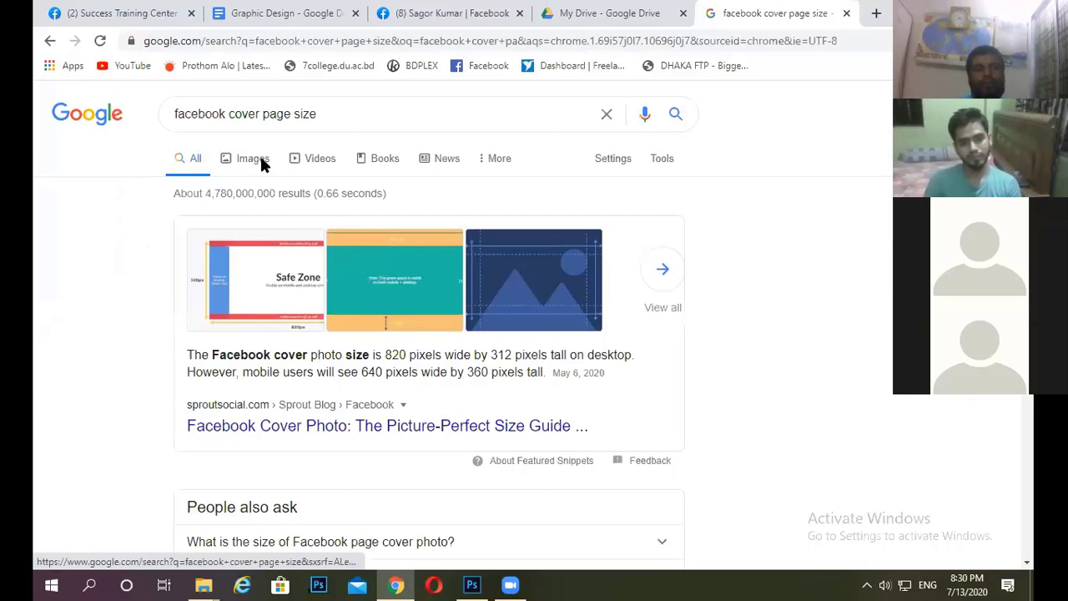
pyautogui.scroll(-1, 298, 215)
pyautogui.moveTo(383, 276); pyautogui.dragTo(496, 277)
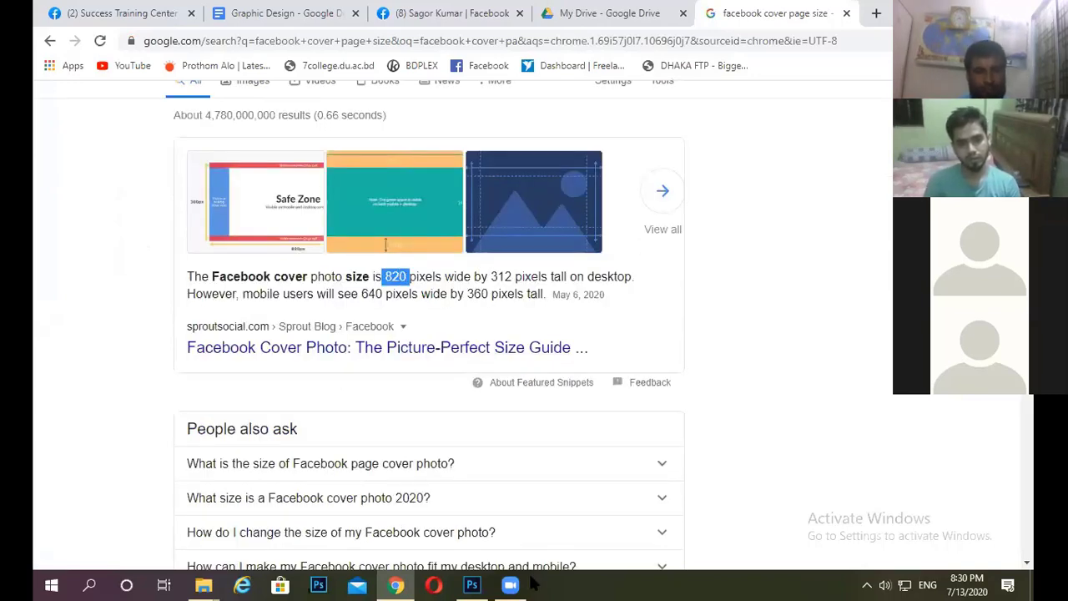
# - Switch to Photoshop and create a new document 820 pixels wide and 312 pixels high
pyautogui.click(471, 584)
pyautogui.click(76, 10)
pyautogui.click(83, 28)
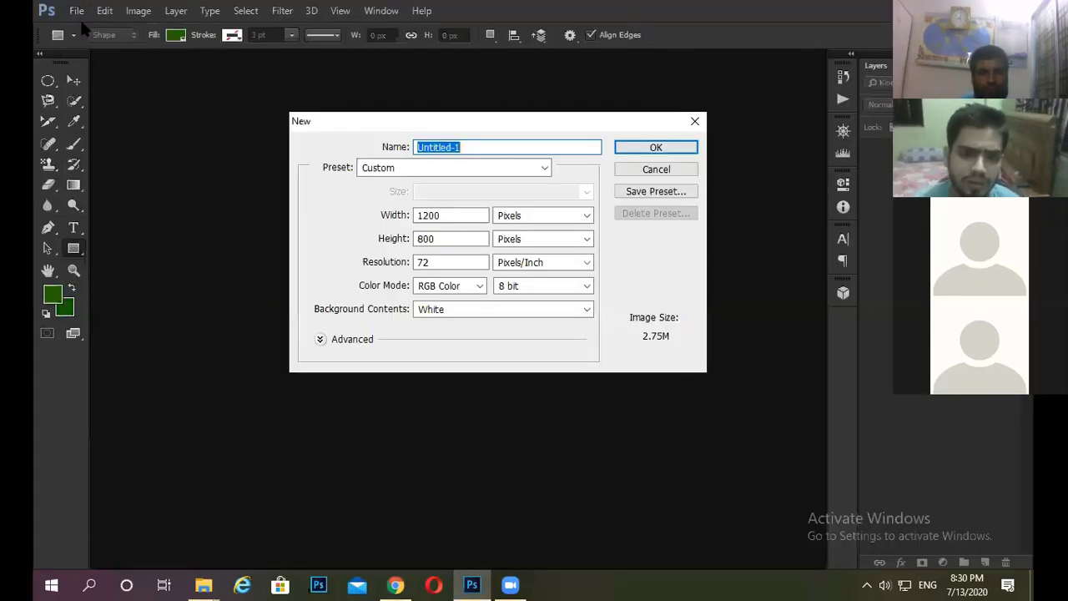
pyautogui.click(453, 216)
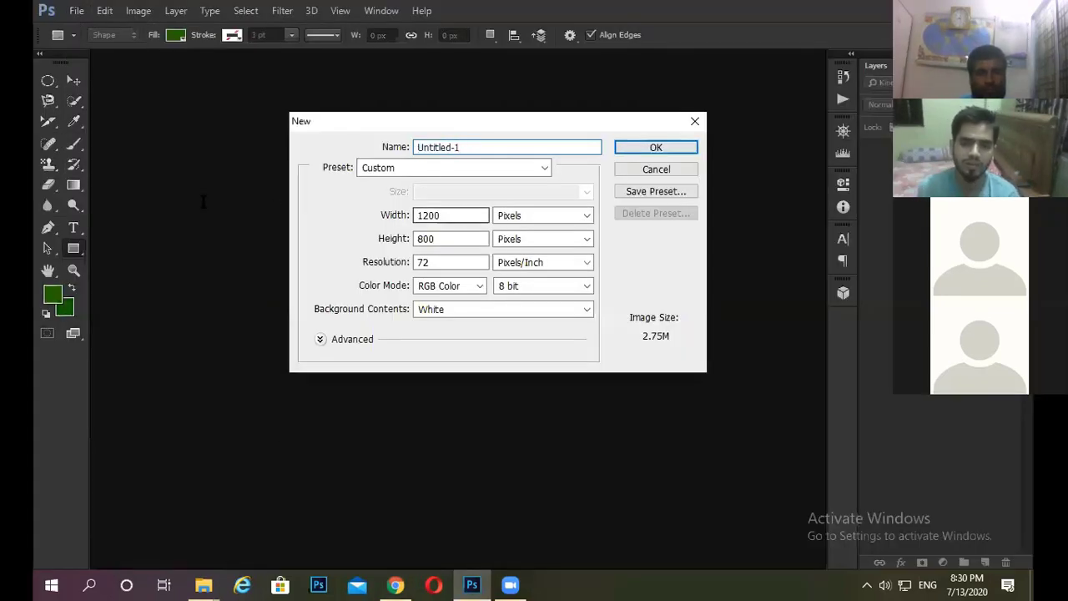
pyautogui.press('BackSpace')
pyautogui.press('BackSpace')
pyautogui.press('BackSpace')
pyautogui.press('BackSpace')
pyautogui.write('820')
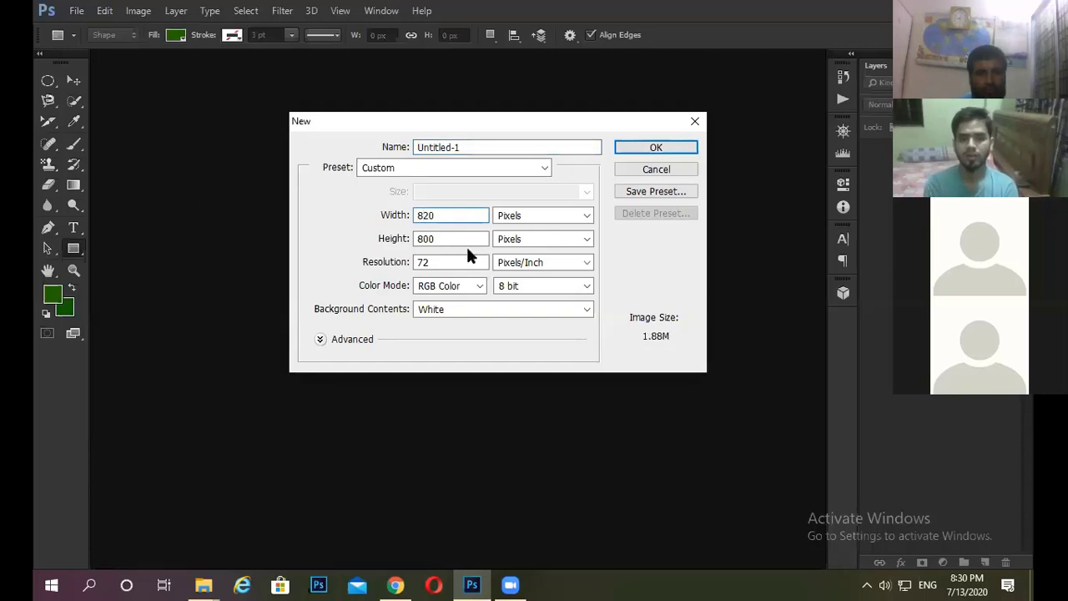
pyautogui.press('Tab')
pyautogui.write('31')
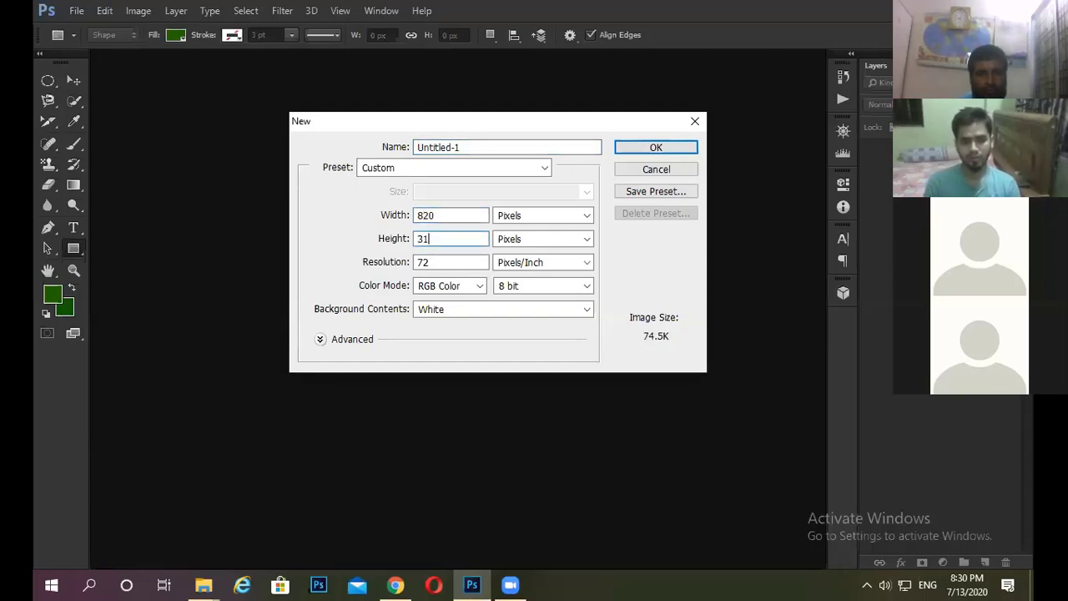
pyautogui.write('2')
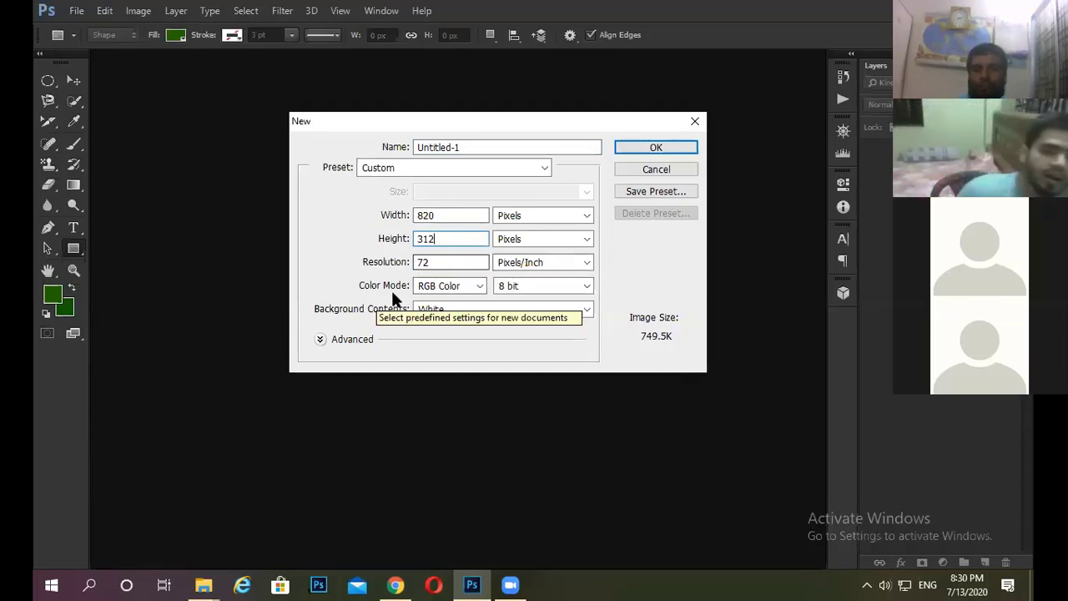
pyautogui.click(669, 150)
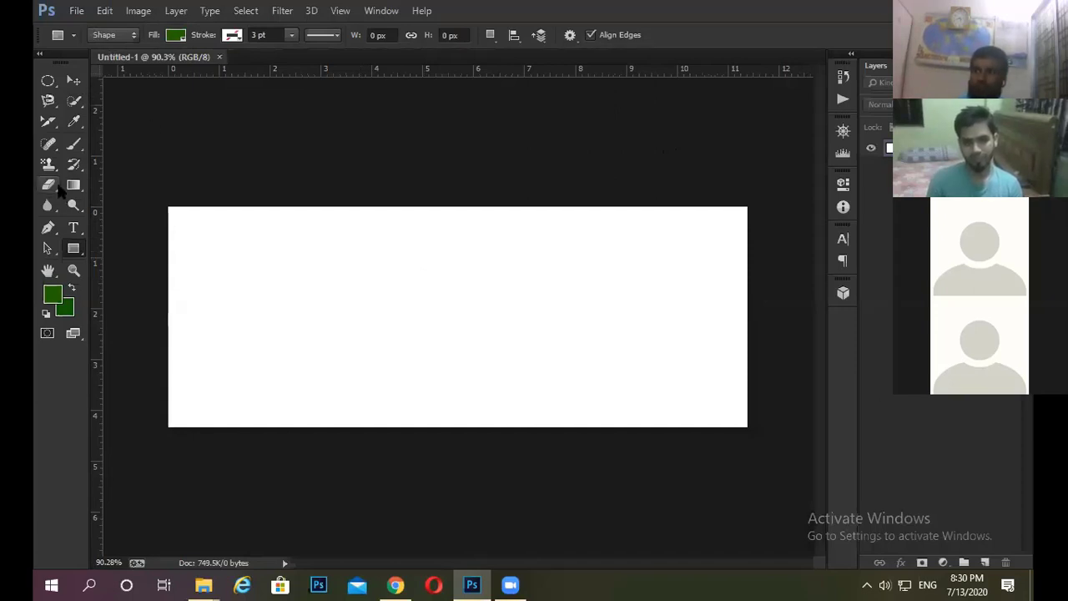
# - Activate the Brush Tool, enlarge the brush preset picker and choose the 134 px grass brush
pyautogui.click(47, 118)
pyautogui.click(47, 101)
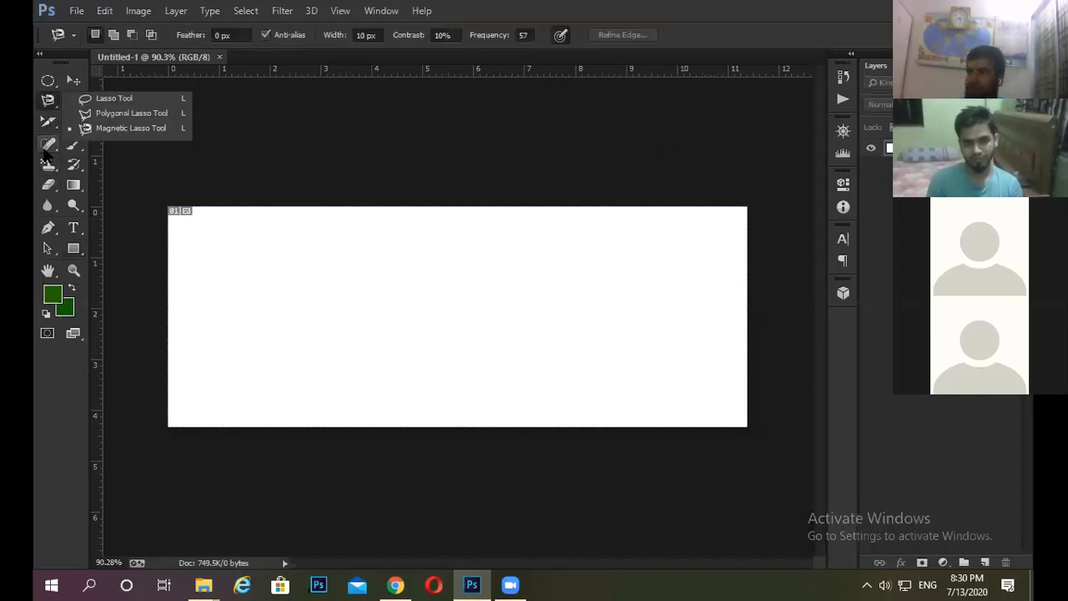
pyautogui.click(74, 143)
pyautogui.rightClick(73, 144)
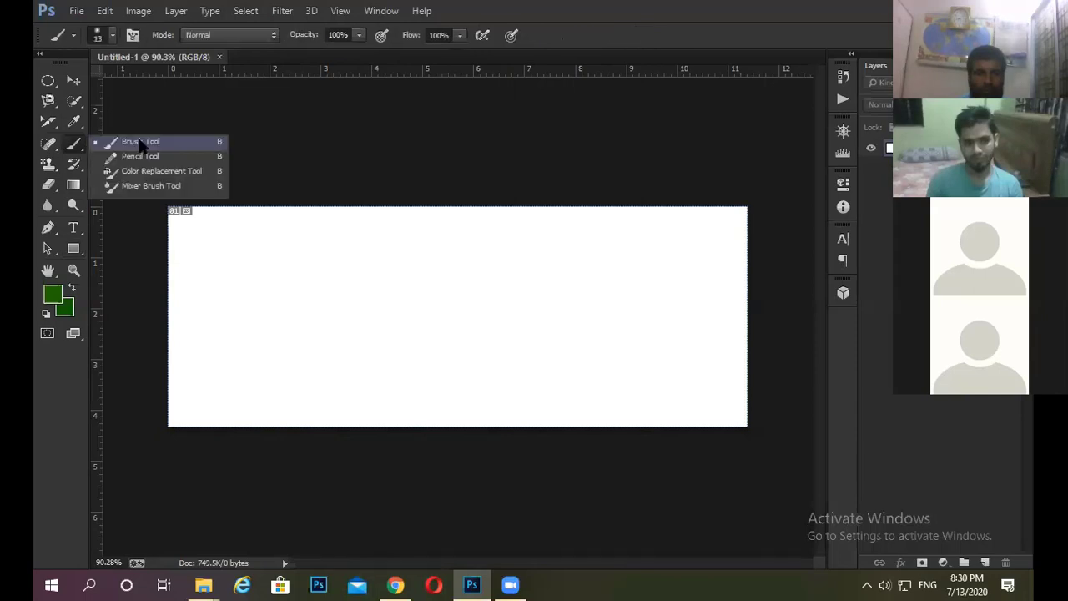
pyautogui.click(104, 55)
pyautogui.click(110, 36)
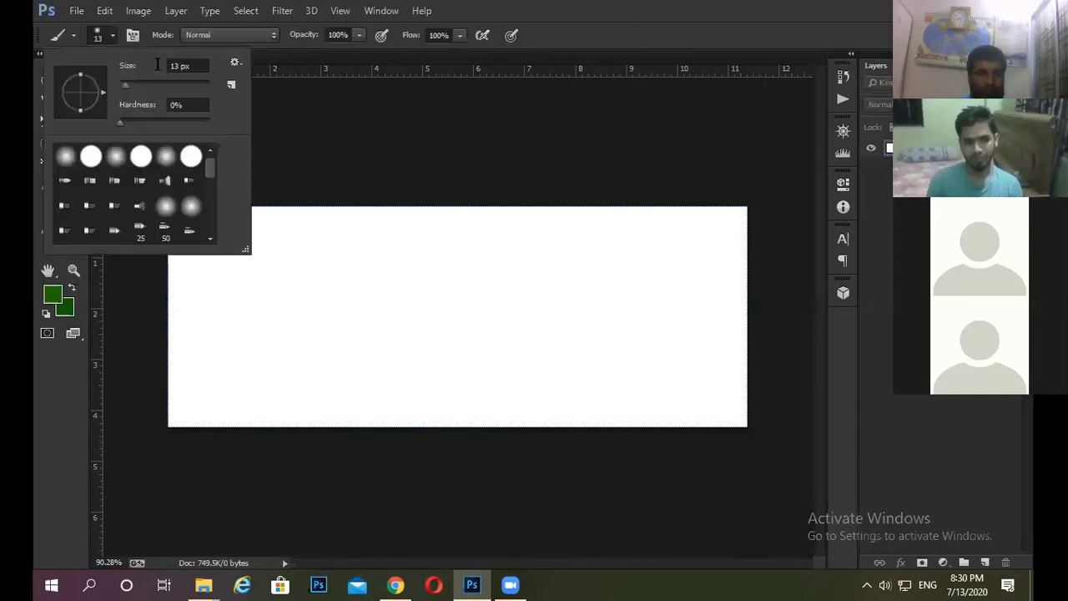
pyautogui.scroll(-5, 225, 188)
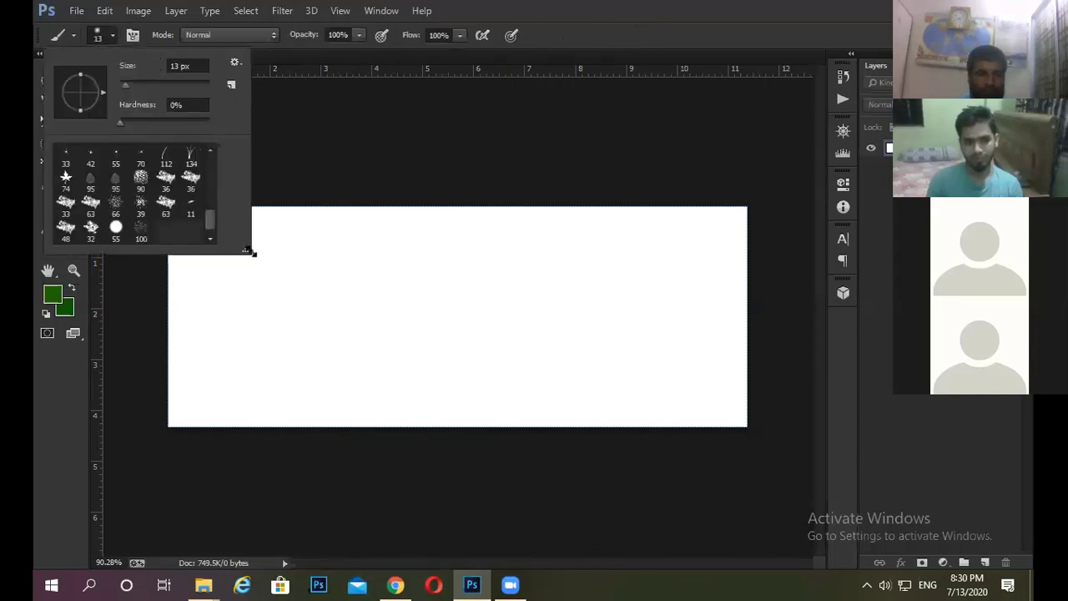
pyautogui.moveTo(506, 251); pyautogui.dragTo(684, 275)
pyautogui.hotkey('ctrl', '+')
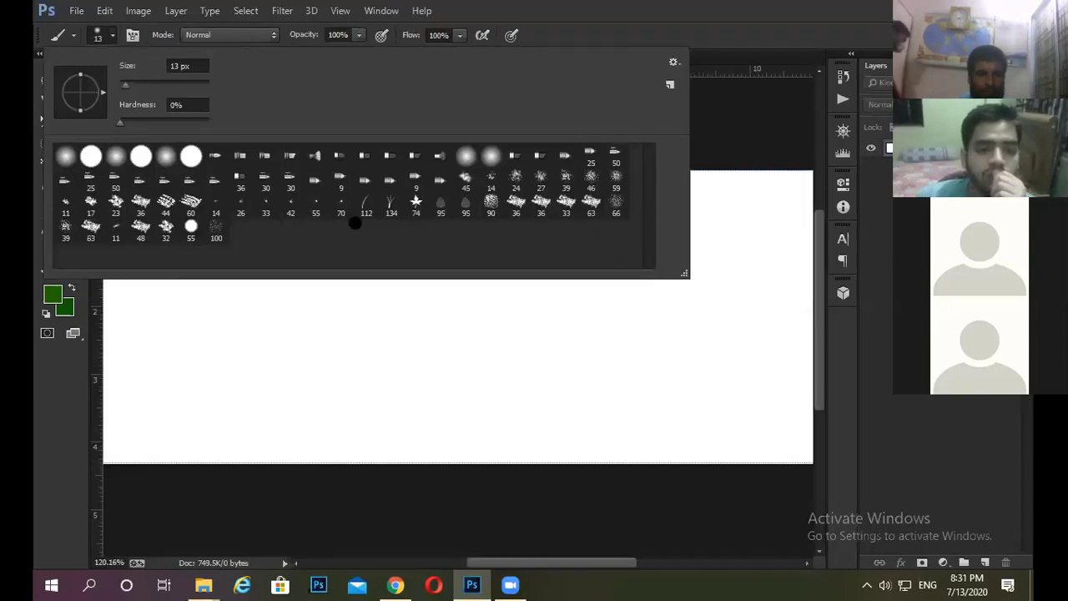
pyautogui.hotkey('ctrl', '-')
pyautogui.click(391, 207)
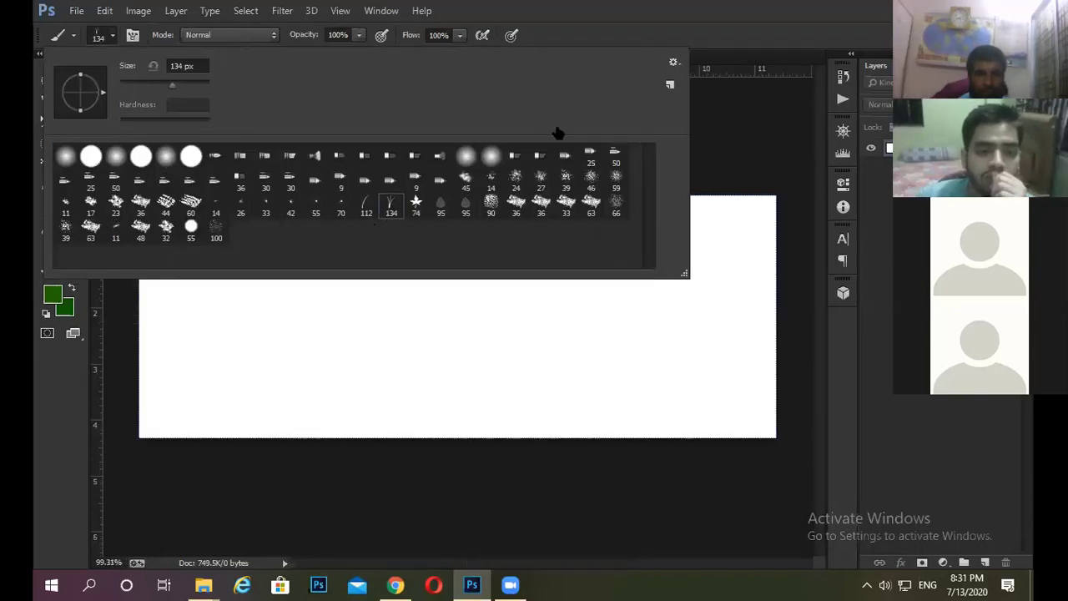
pyautogui.click(370, 281)
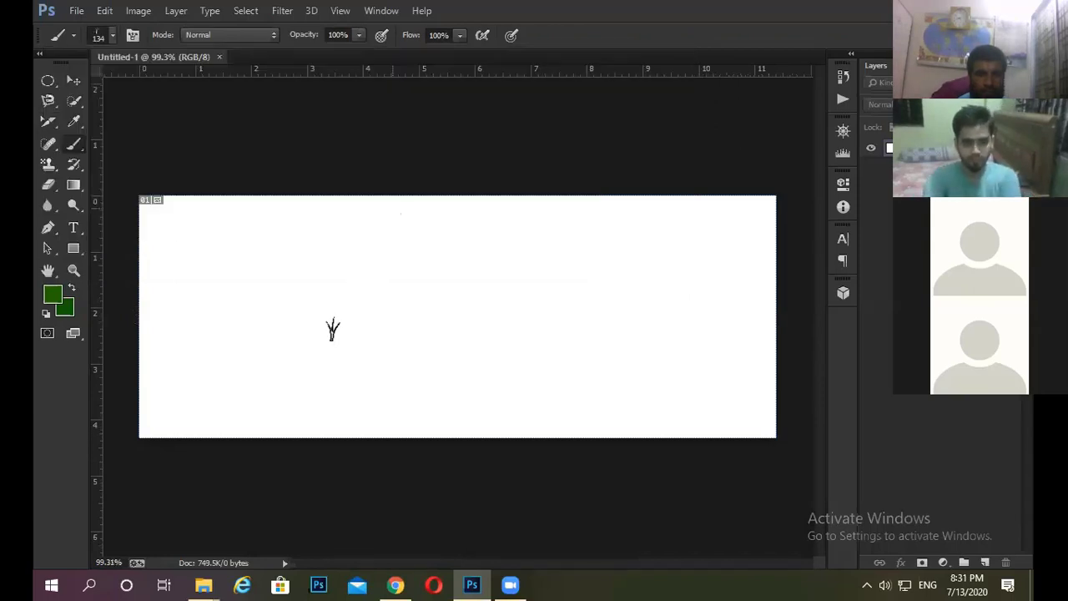
# - Change the foreground color to a brighter, fully saturated green and return to the Brush Tool
pyautogui.hotkey('ctrl', '-')
pyautogui.press('v')
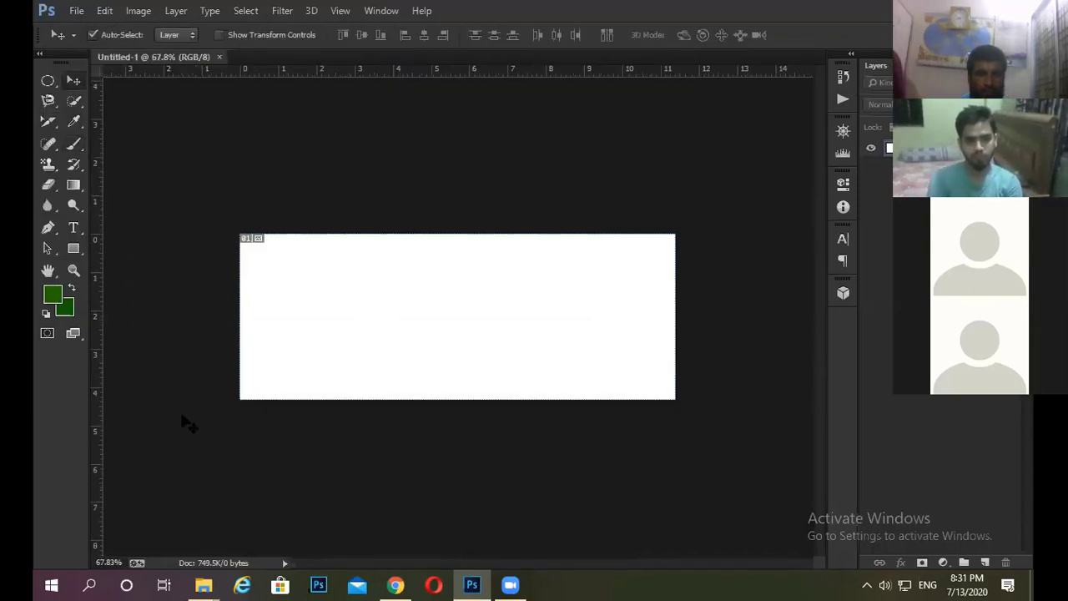
pyautogui.hotkey('ctrl', '+')
pyautogui.click(74, 121)
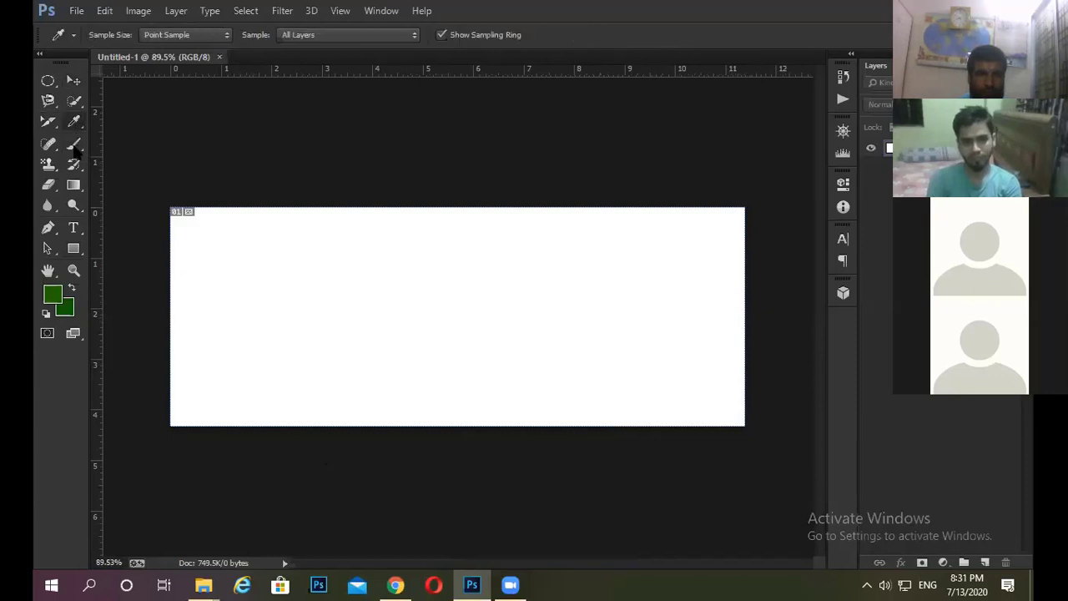
pyautogui.press('b')
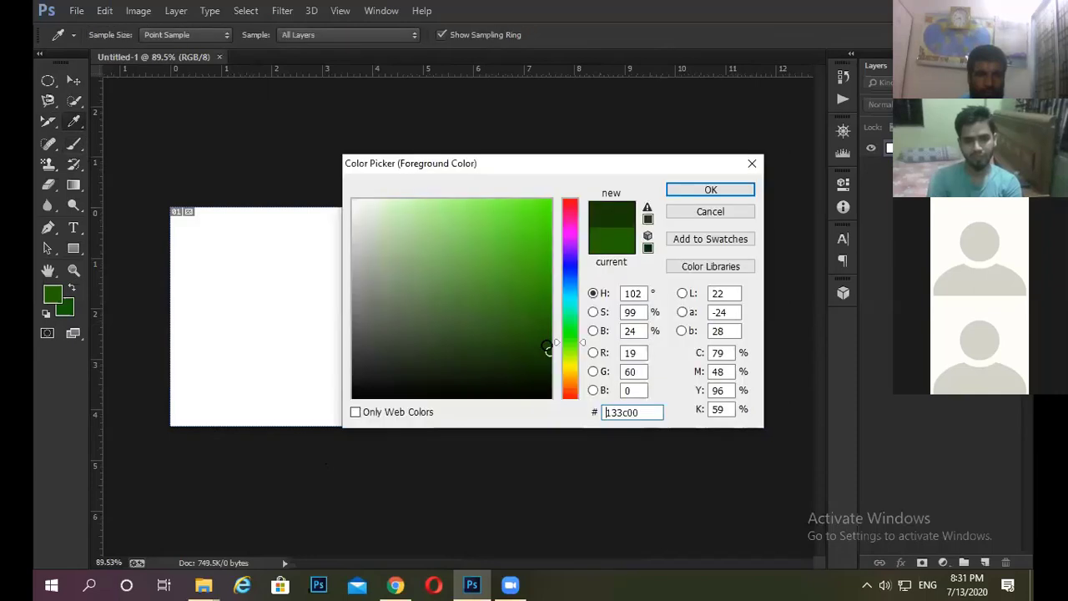
pyautogui.click(549, 357)
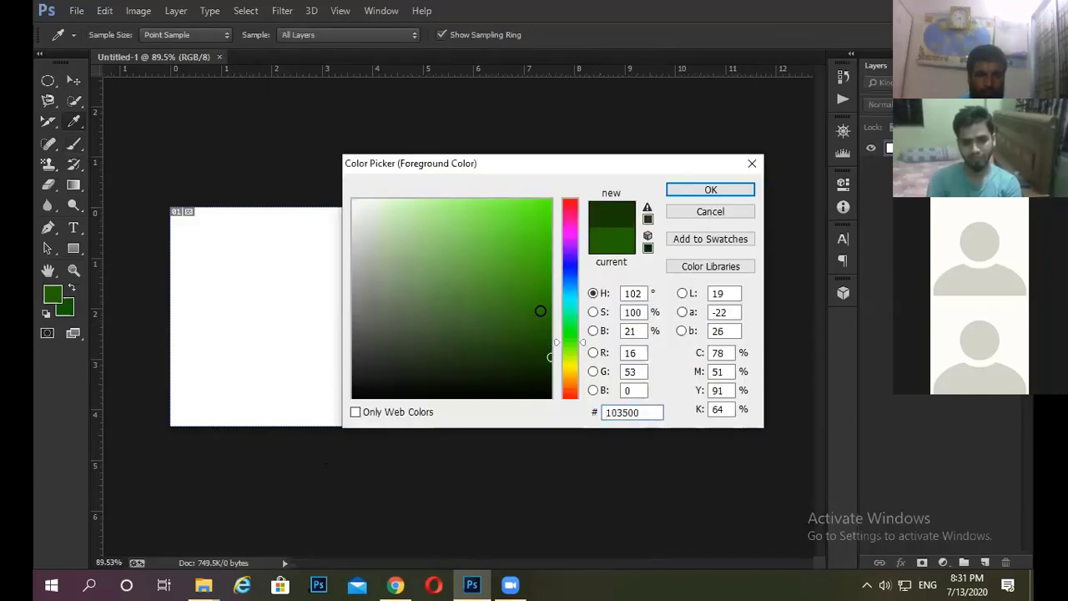
pyautogui.click(554, 286)
pyautogui.click(683, 188)
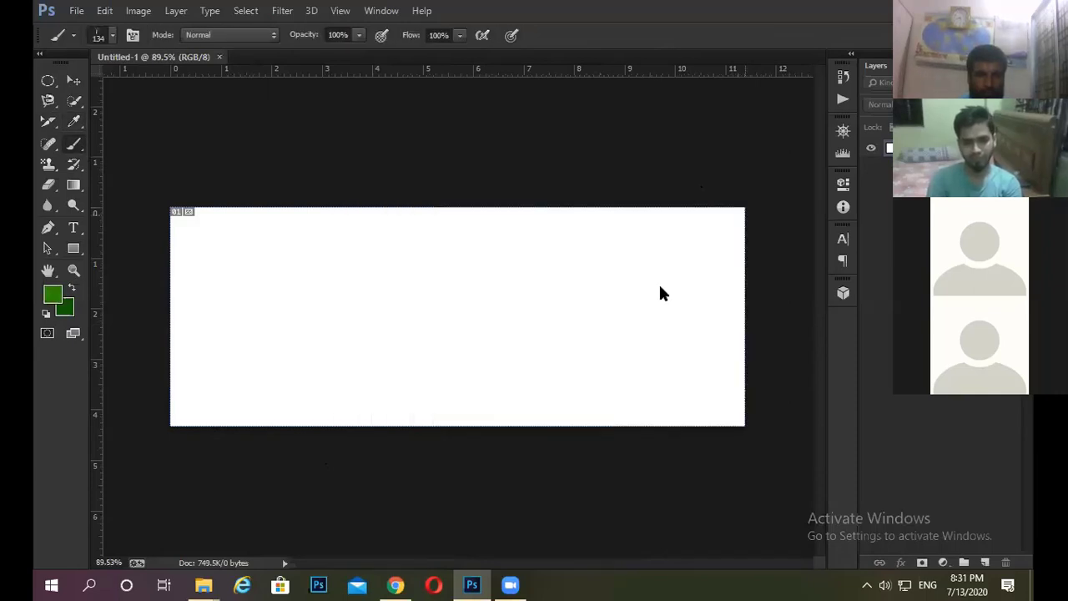
# - Paint a strip of grass along the entire lower edge of the white canvas
pyautogui.hotkey('ctrl', '0')
pyautogui.moveTo(158, 421); pyautogui.dragTo(245, 417)
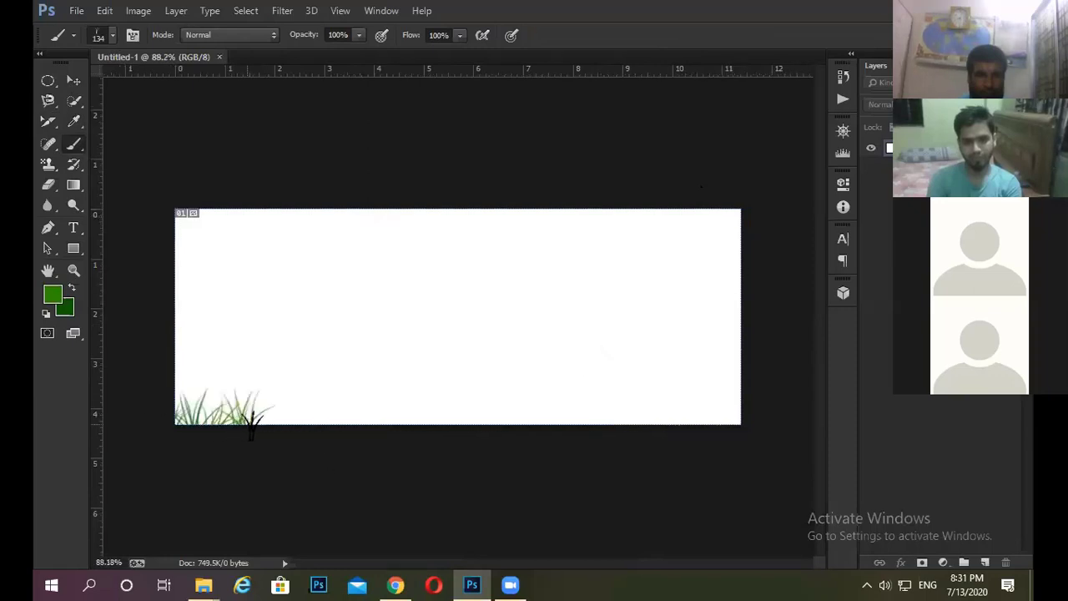
pyautogui.moveTo(328, 413)
pyautogui.mouseDown()
pyautogui.moveTo(777, 410)
pyautogui.moveTo(716, 445)
pyautogui.moveTo(714, 431)
pyautogui.moveTo(555, 435)
pyautogui.moveTo(562, 428)
pyautogui.moveTo(440, 418)
pyautogui.moveTo(589, 410)
pyautogui.moveTo(178, 409)
pyautogui.mouseUp()
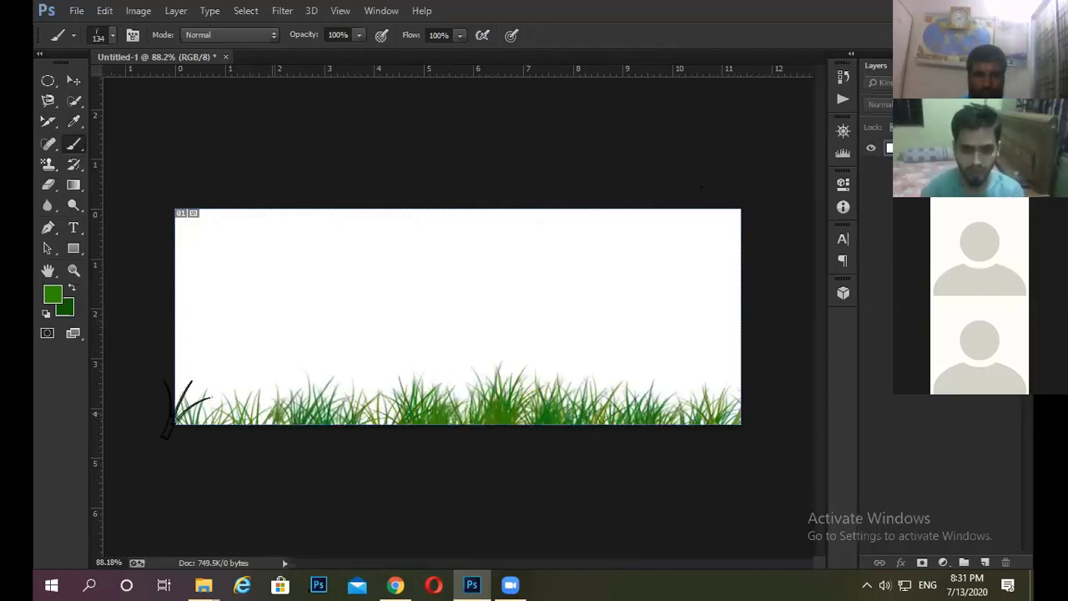
# - Thicken the grass strip with more strokes at its middle and right end, and switch to the Move Tool
pyautogui.scroll(-3, 358, 477)
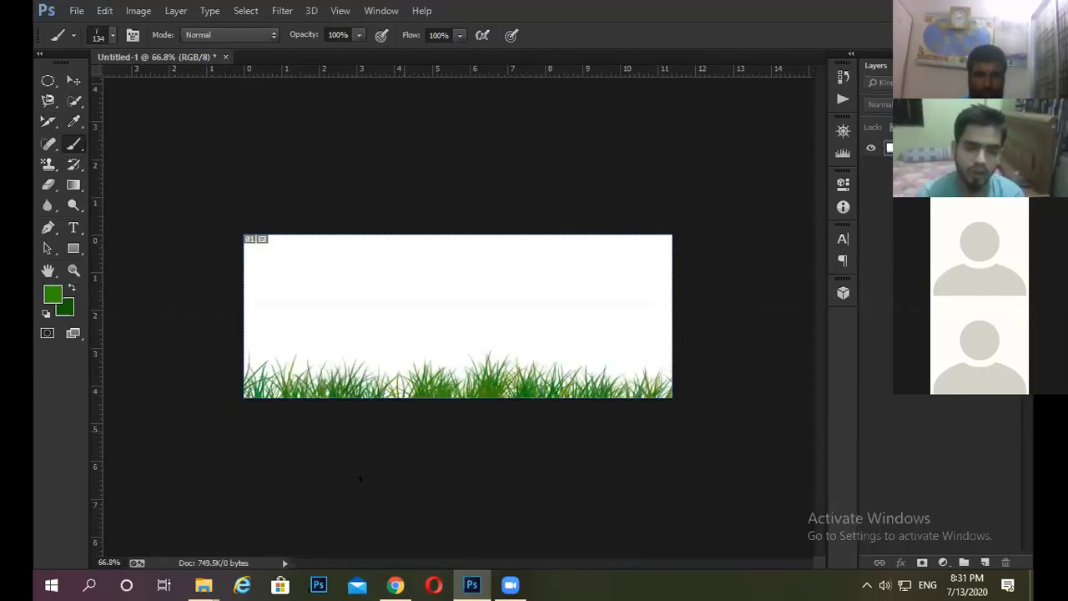
pyautogui.scroll(4, 505, 196)
pyautogui.scroll(-2, 385, 447)
pyautogui.scroll(3, 443, 301)
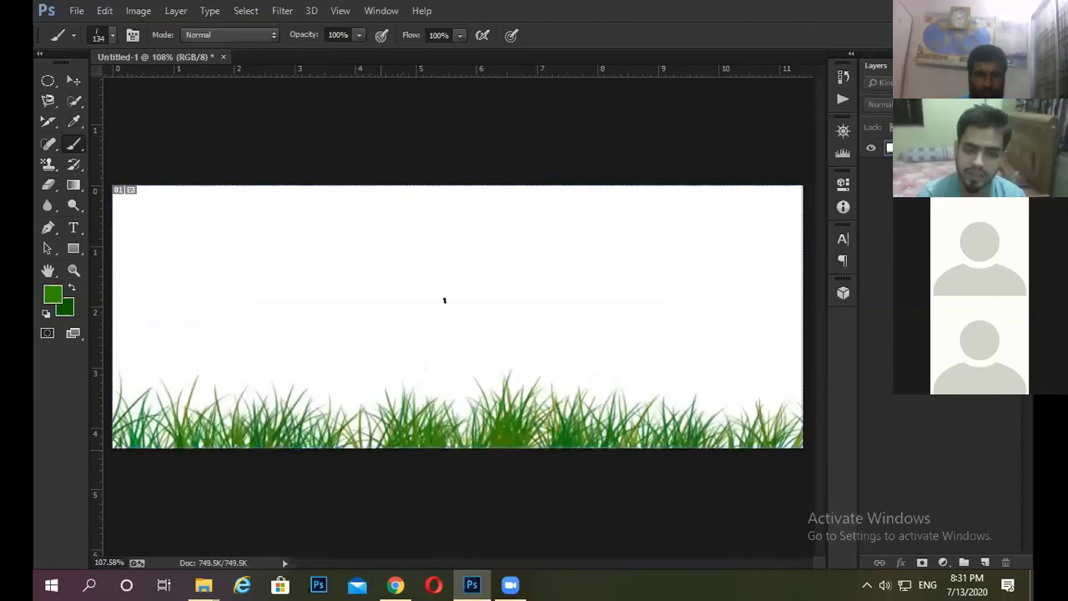
pyautogui.scroll(-2, 446, 298)
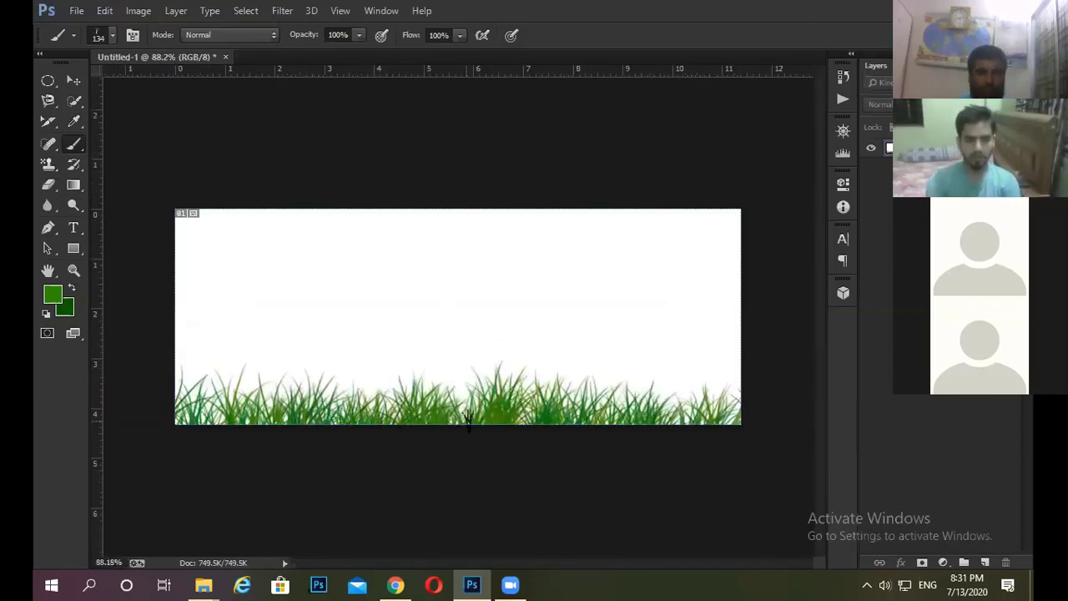
pyautogui.moveTo(468, 417); pyautogui.dragTo(625, 413)
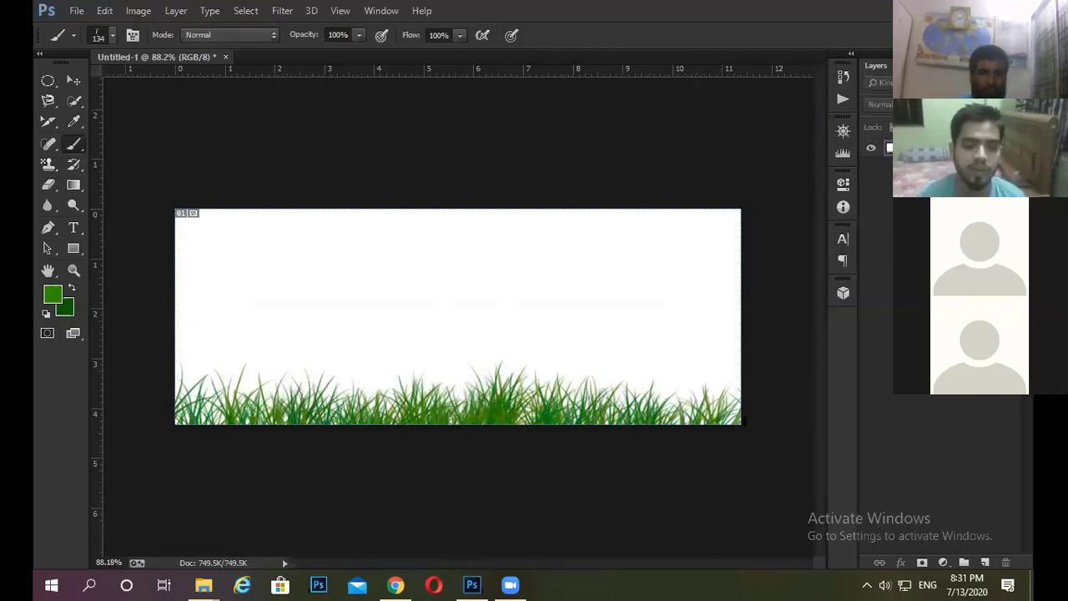
pyautogui.moveTo(724, 415); pyautogui.dragTo(668, 413)
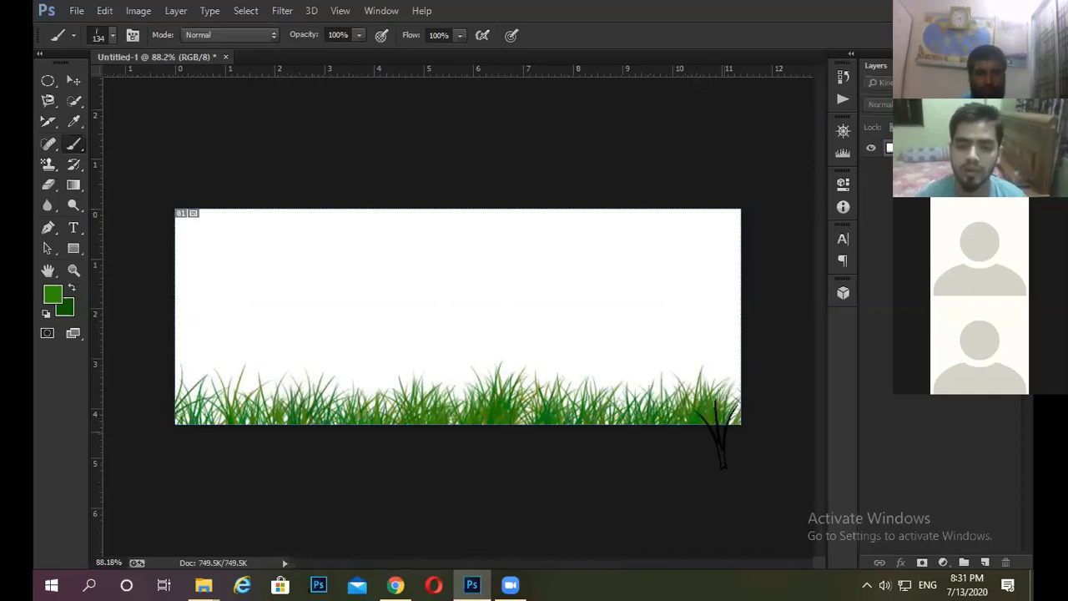
pyautogui.click(73, 81)
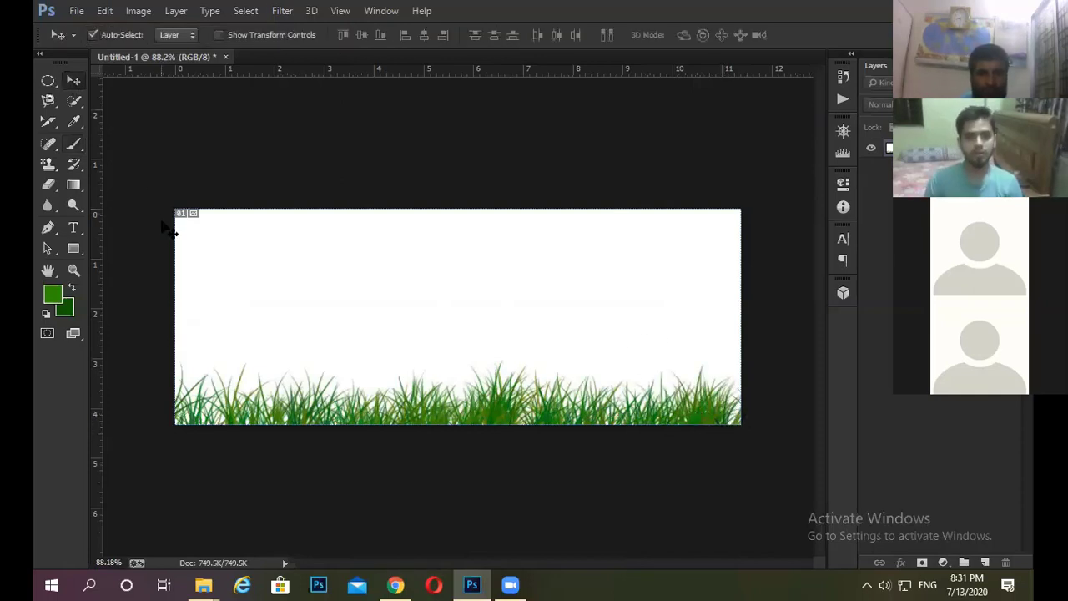
pyautogui.hotkey('ctrl', '+')
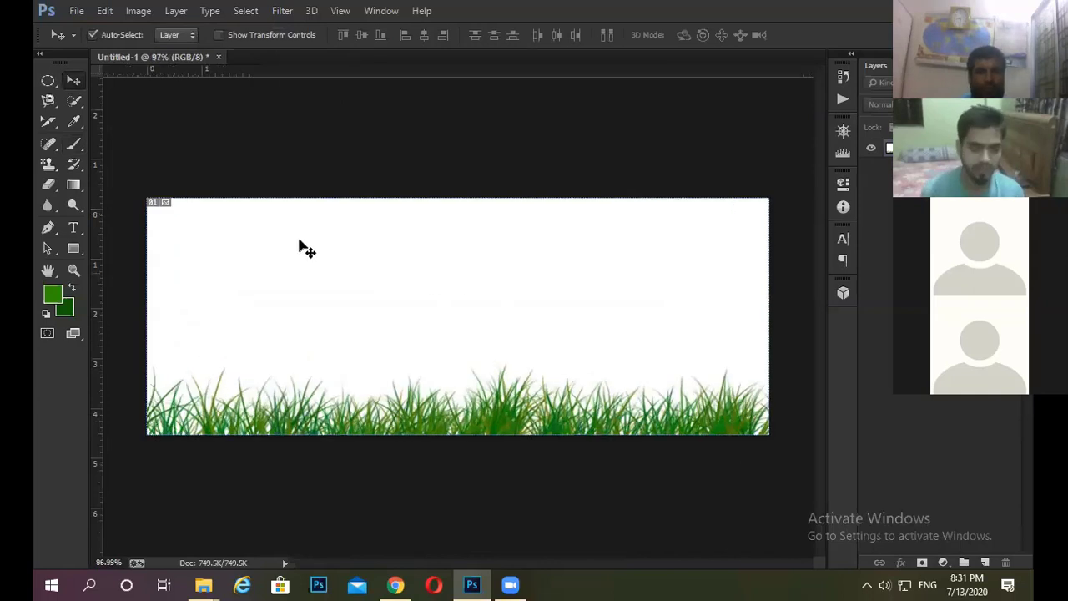
pyautogui.scroll(-2, 214, 255)
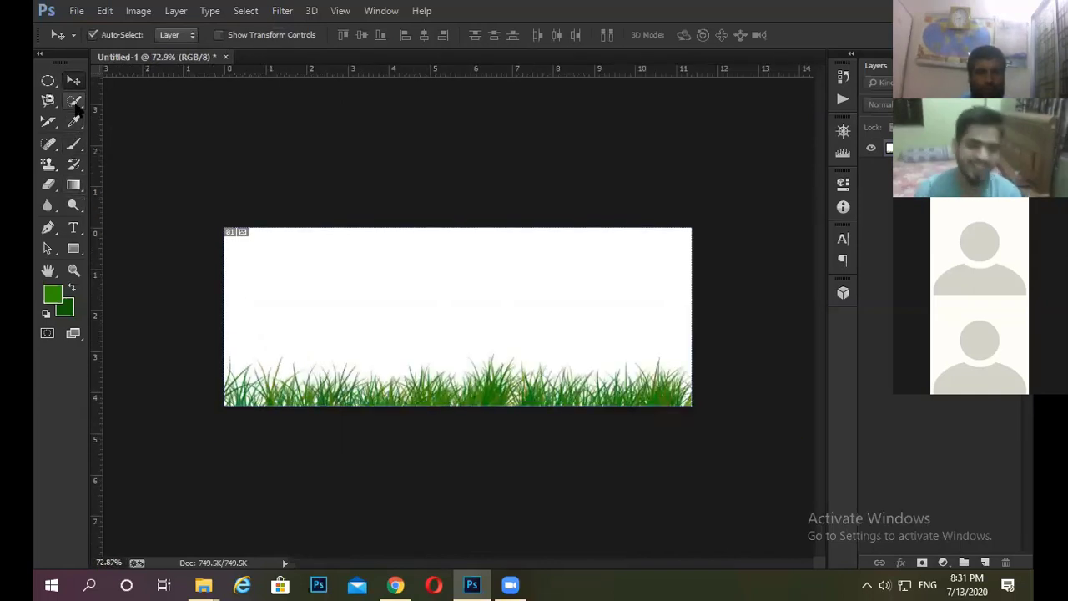
# - Reactivate the Brush Tool and choose a hard round brush preset with 100% hardness
pyautogui.click(73, 144)
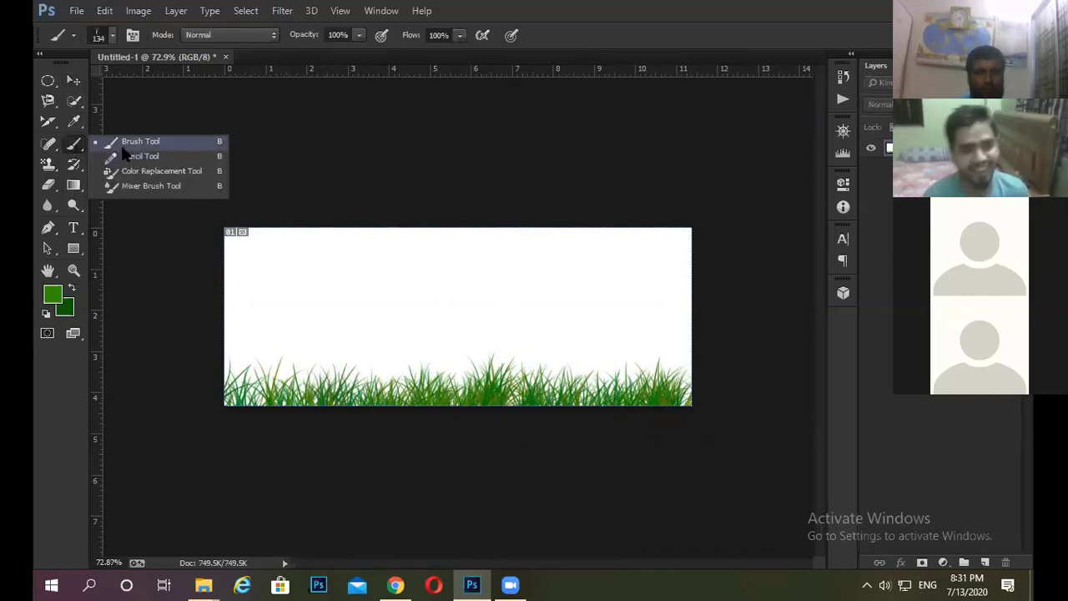
pyautogui.click(112, 35)
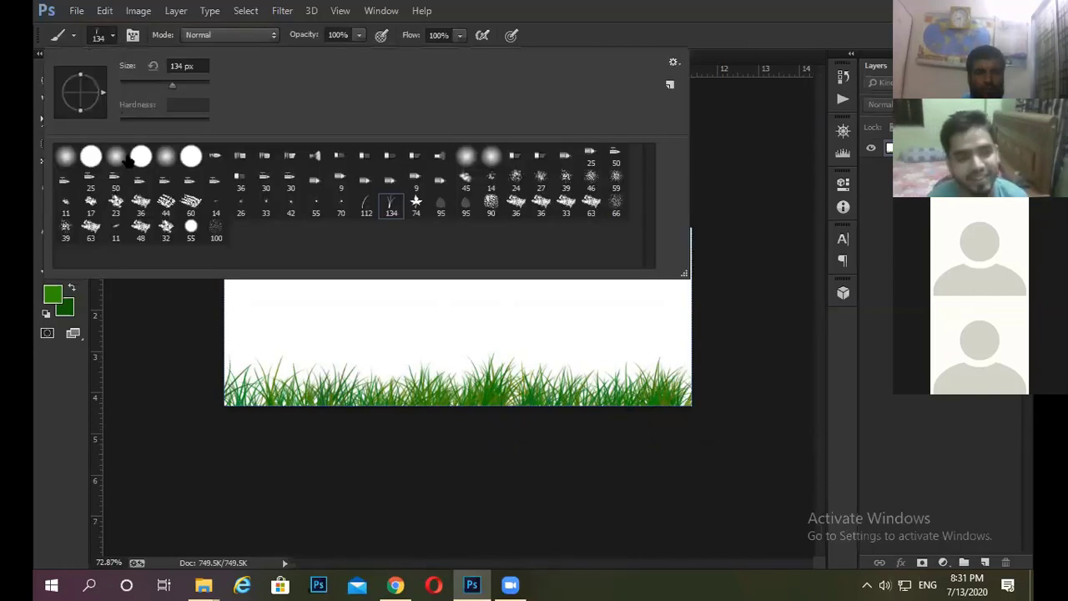
pyautogui.click(141, 157)
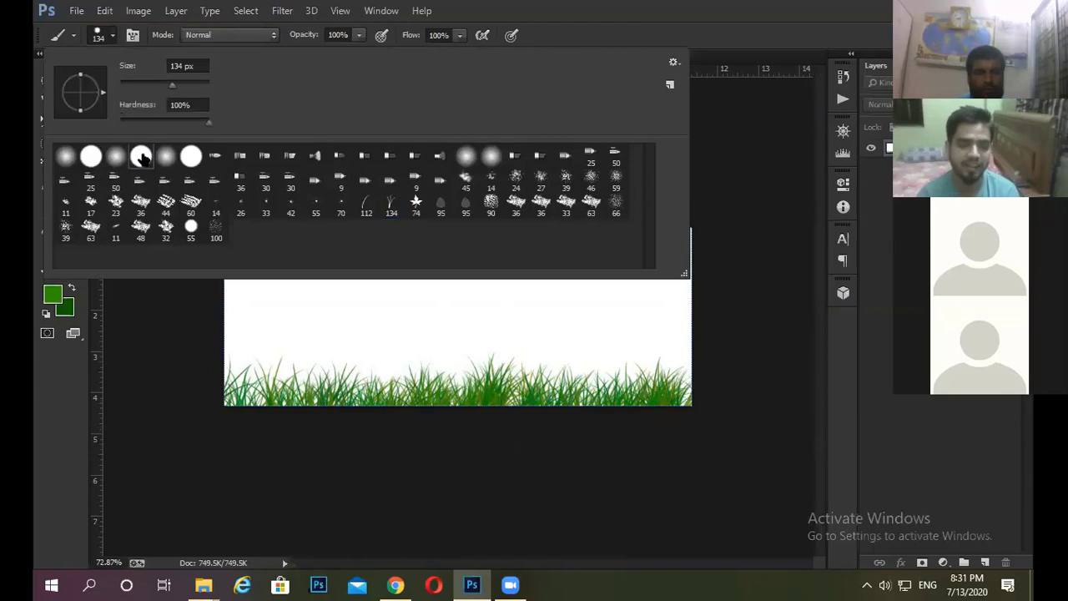
pyautogui.press('Return')
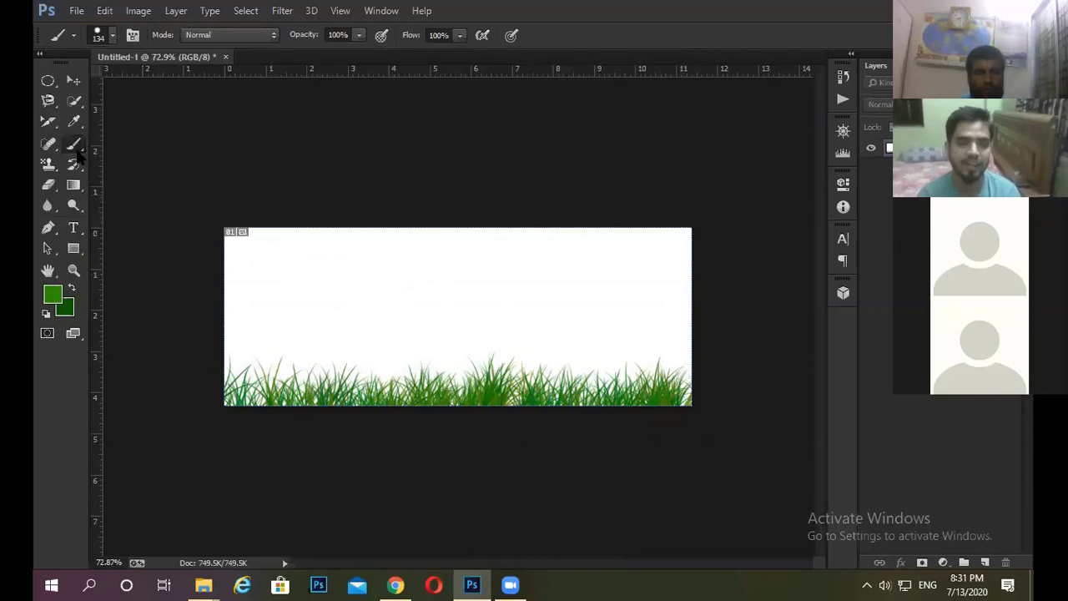
# - Choose the first soft round preset for the Brush Tool, keeping the size at 134 px
pyautogui.rightClick(75, 149)
pyautogui.click(138, 141)
pyautogui.rightClick(77, 150)
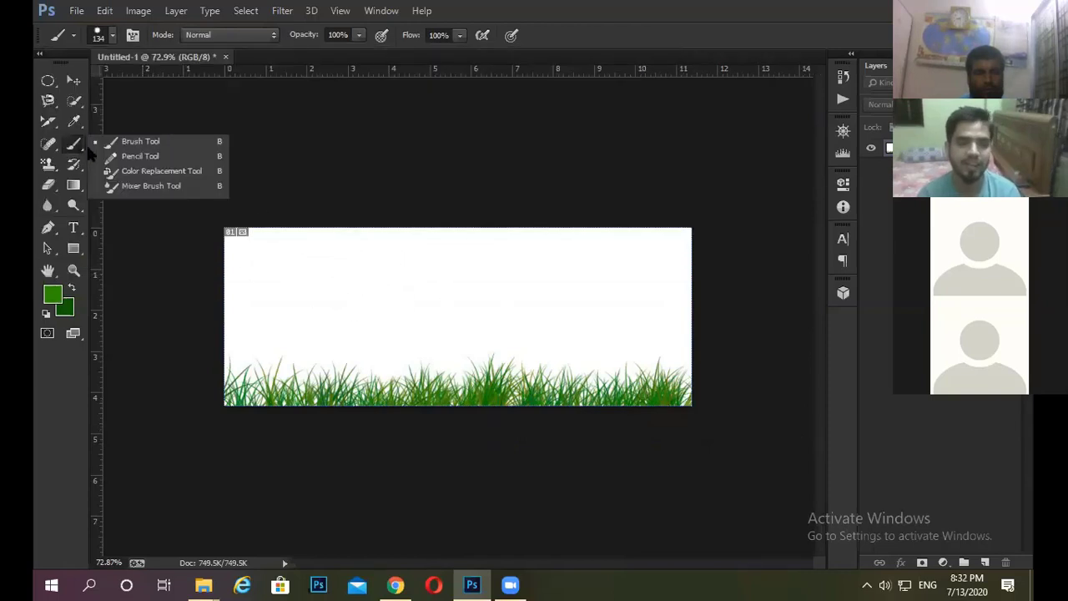
pyautogui.click(110, 36)
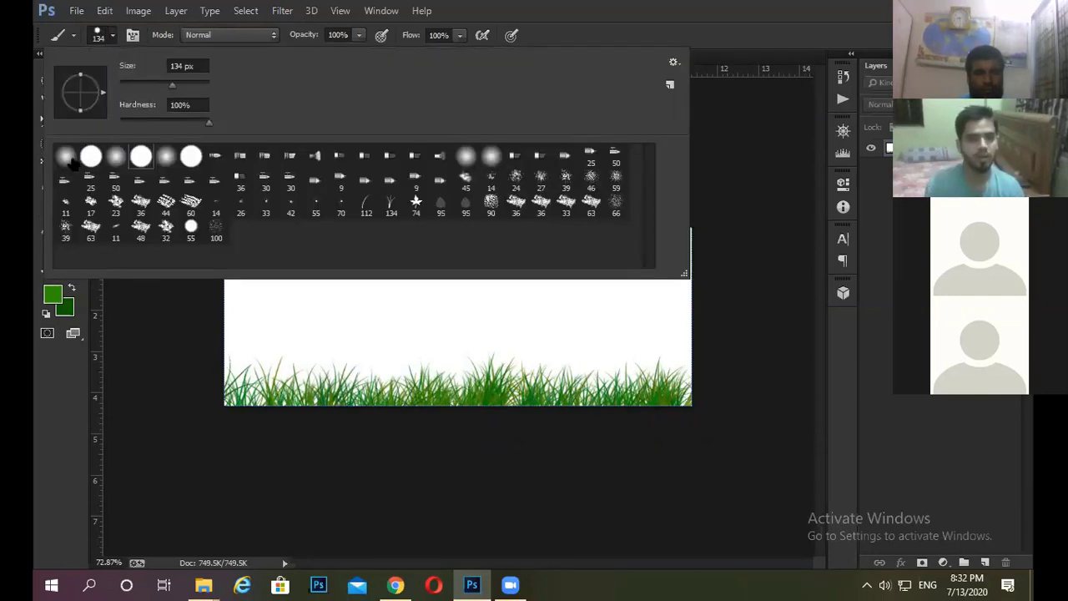
pyautogui.click(69, 160)
pyautogui.click(526, 280)
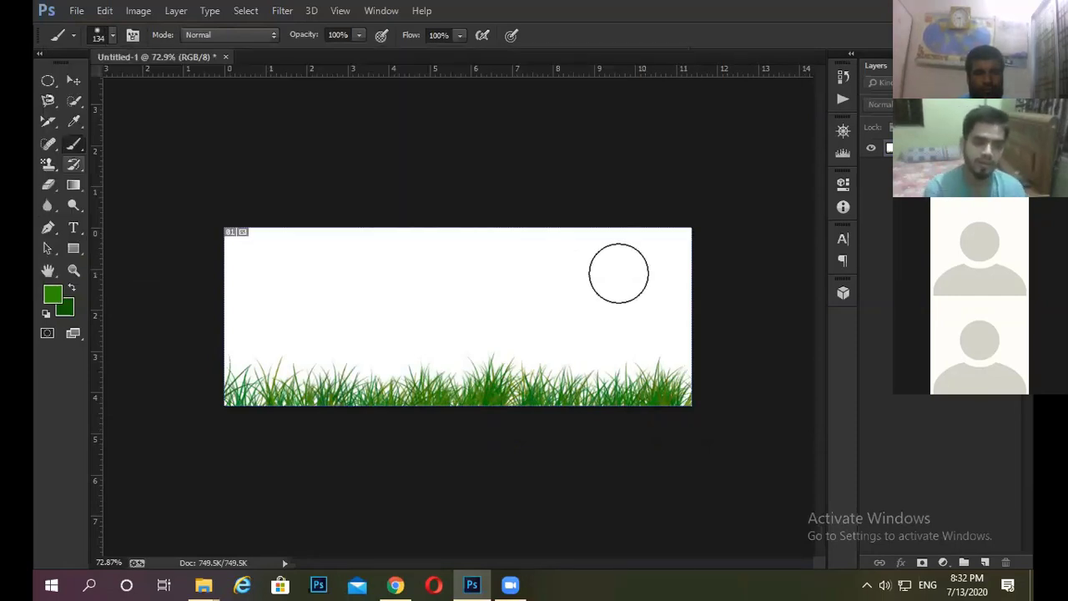
pyautogui.keyDown('alt'); pyautogui.scroll(3, 579, 239); pyautogui.keyUp('alt')
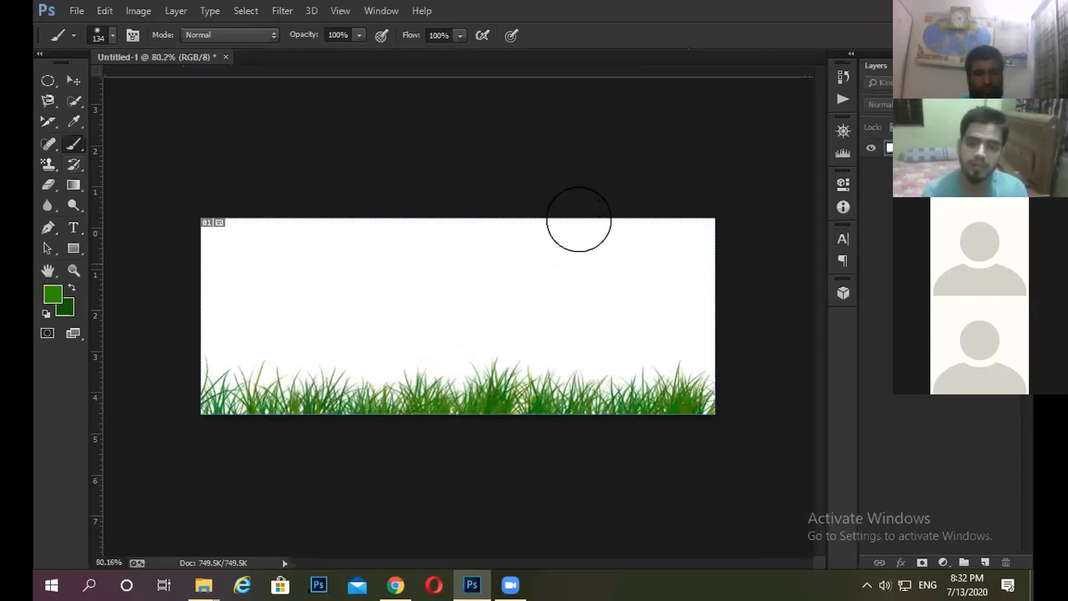
pyautogui.keyDown('alt'); pyautogui.scroll(-1, 628, 262); pyautogui.keyUp('alt')
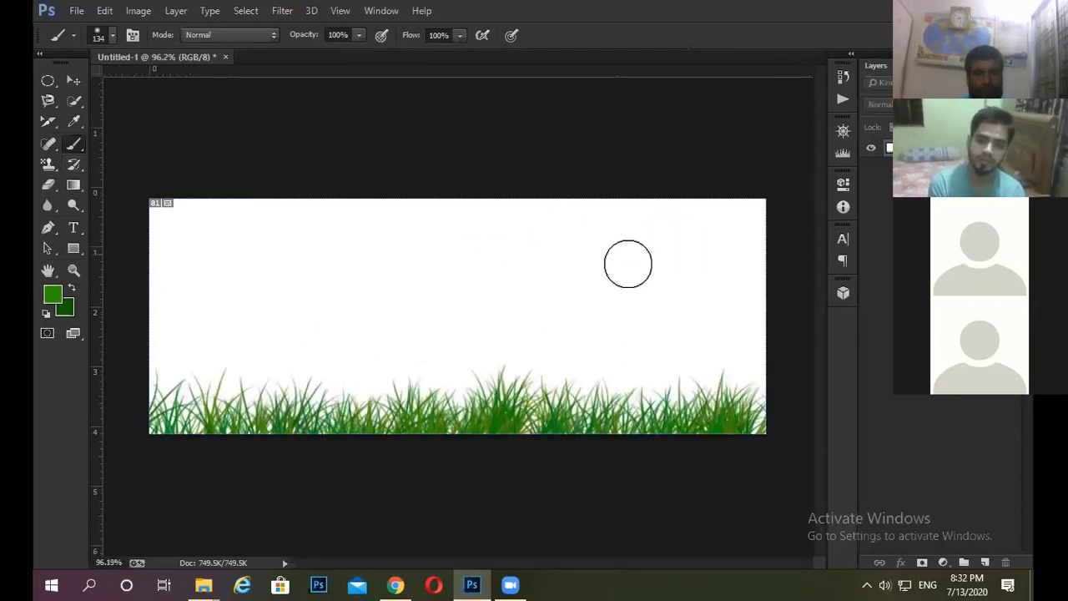
pyautogui.keyDown('alt'); pyautogui.scroll(-1, 606, 288); pyautogui.keyUp('alt')
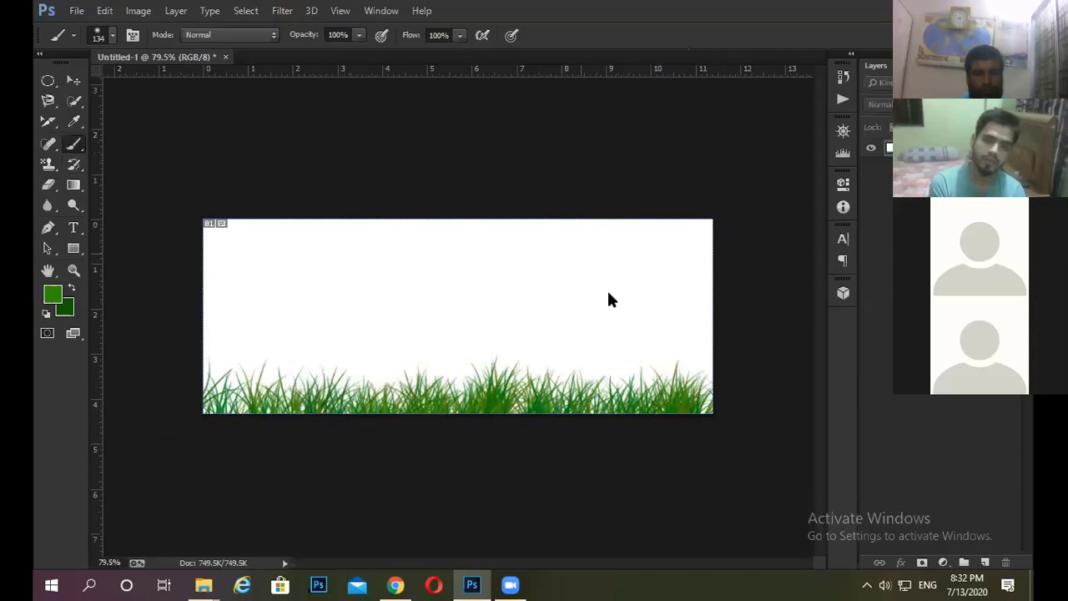
pyautogui.keyDown('alt'); pyautogui.scroll(1, 607, 288); pyautogui.keyUp('alt')
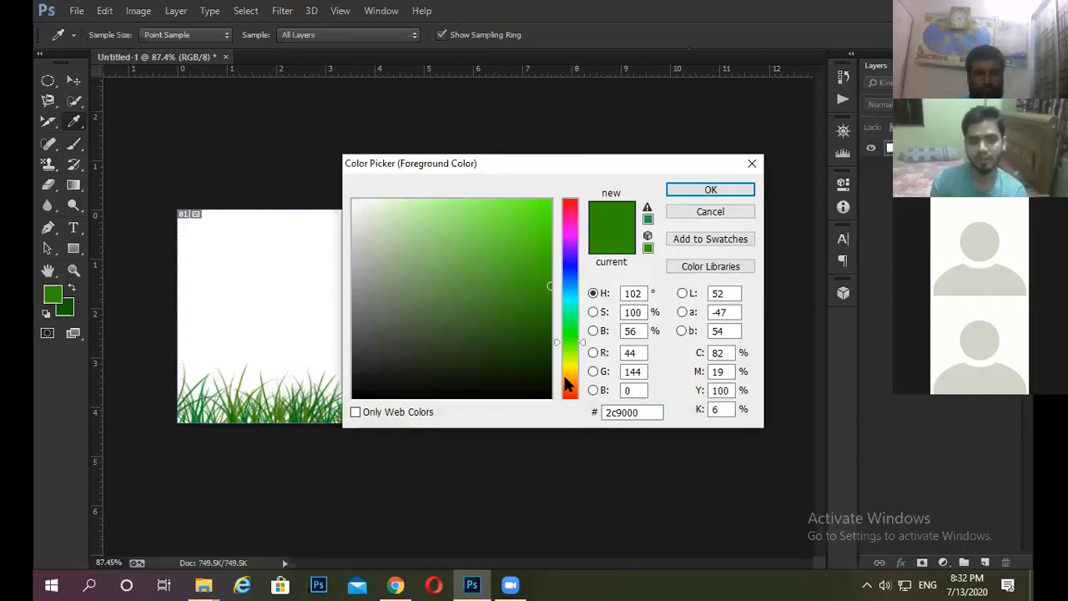
# - Set the foreground color to golden yellow, hex e1ab18
pyautogui.click(569, 377)
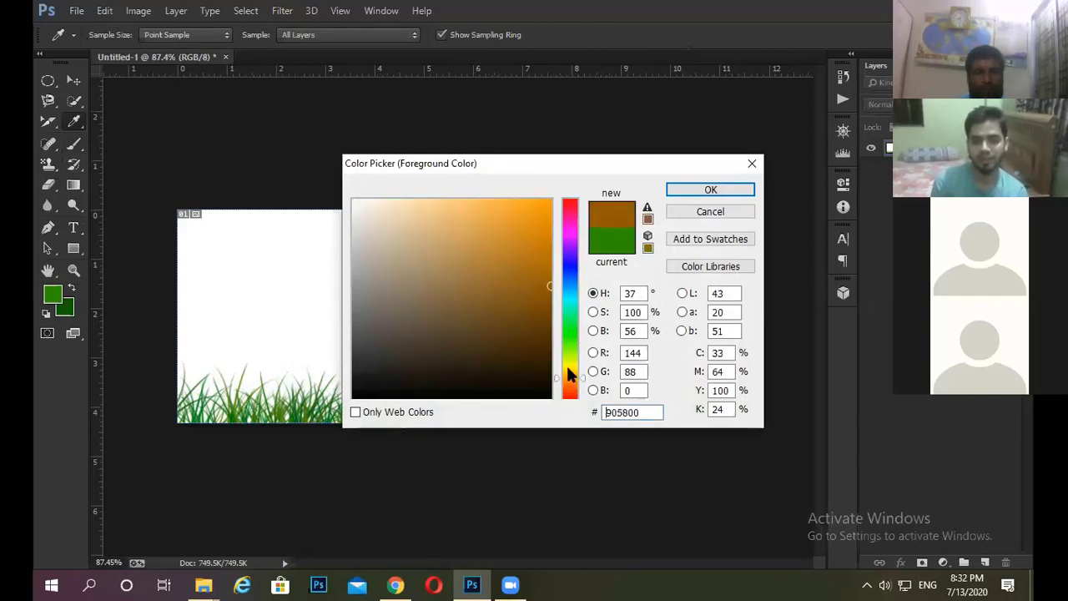
pyautogui.moveTo(568, 377); pyautogui.dragTo(568, 368)
pyautogui.click(568, 374)
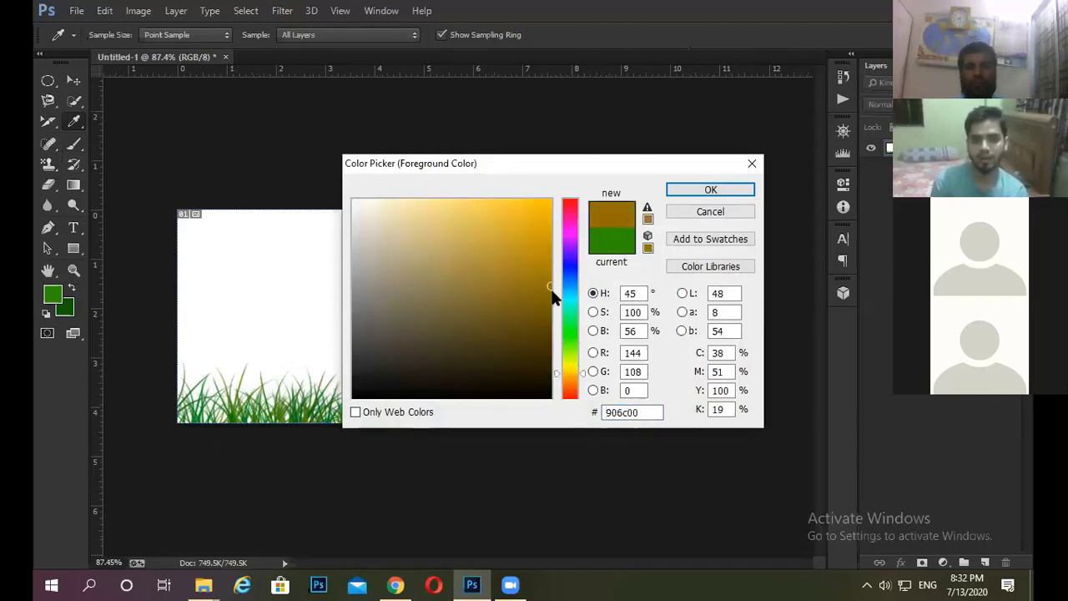
pyautogui.moveTo(539, 238); pyautogui.dragTo(520, 222)
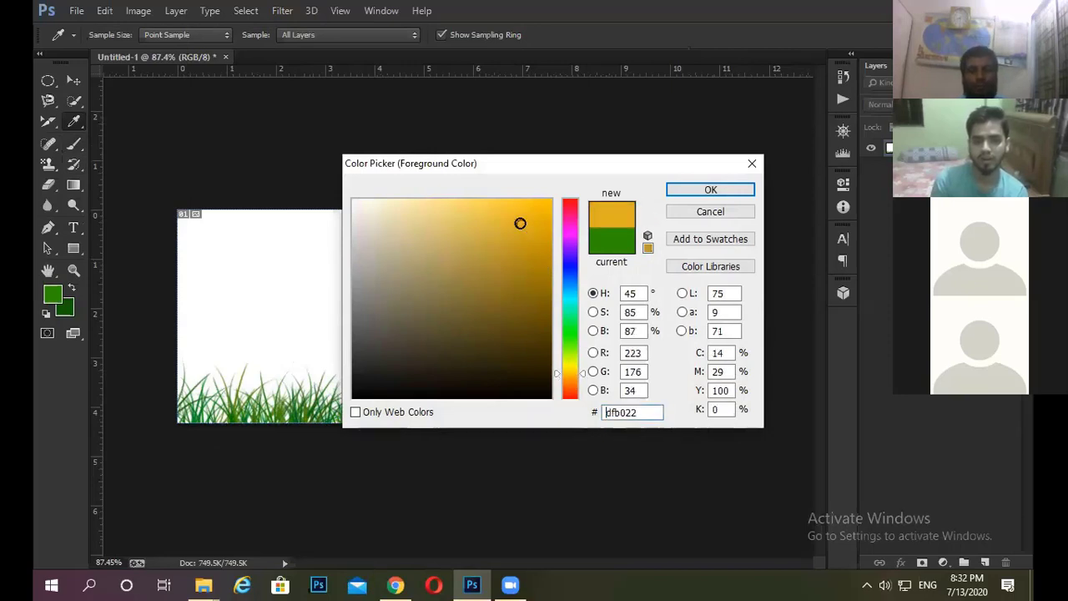
pyautogui.click(529, 218)
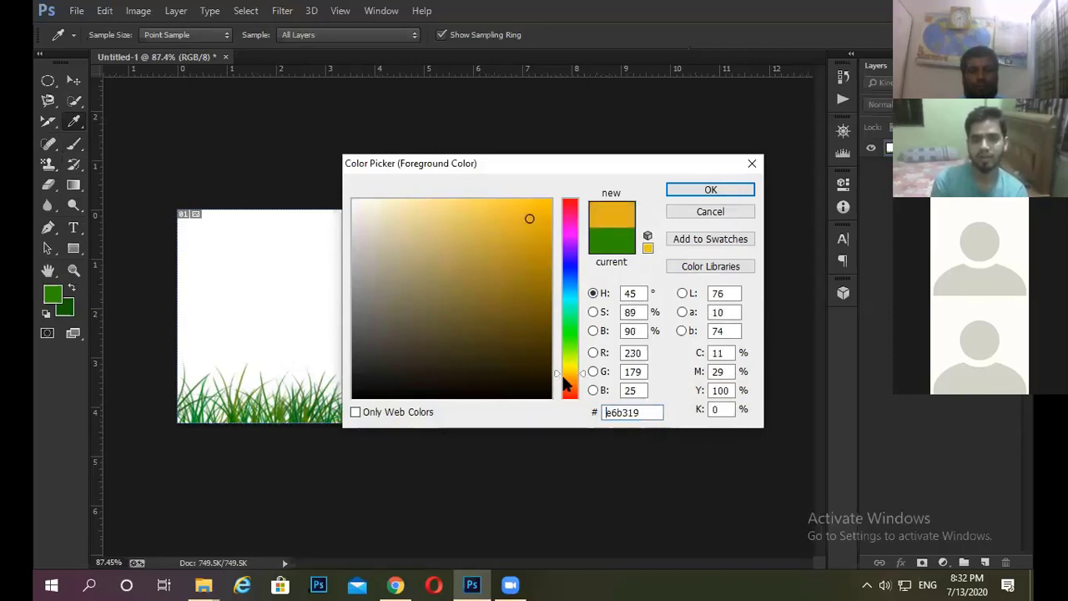
pyautogui.click(570, 382)
pyautogui.click(522, 204)
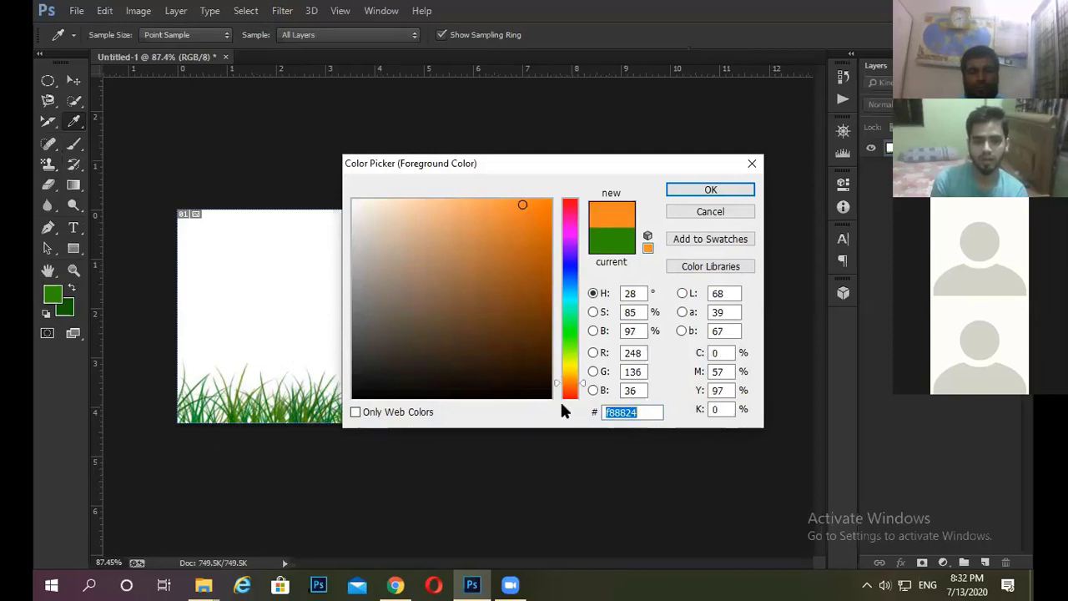
pyautogui.click(571, 376)
pyautogui.click(530, 222)
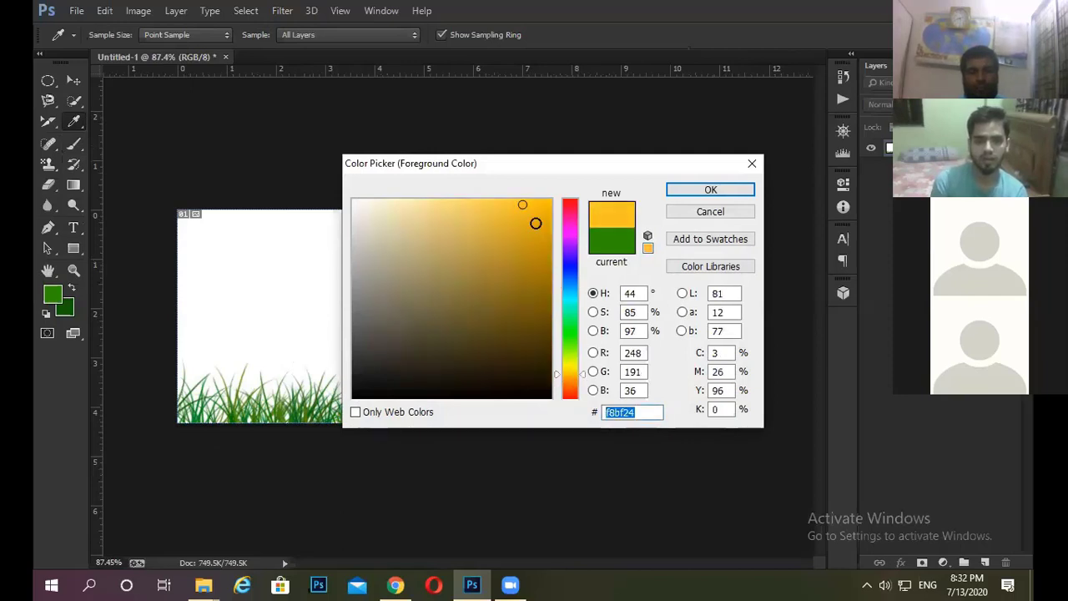
pyautogui.click(710, 189)
# - Paint a soft golden-yellow sun in the canvas's upper right area with the Brush Tool at 90 px
pyautogui.press('b')
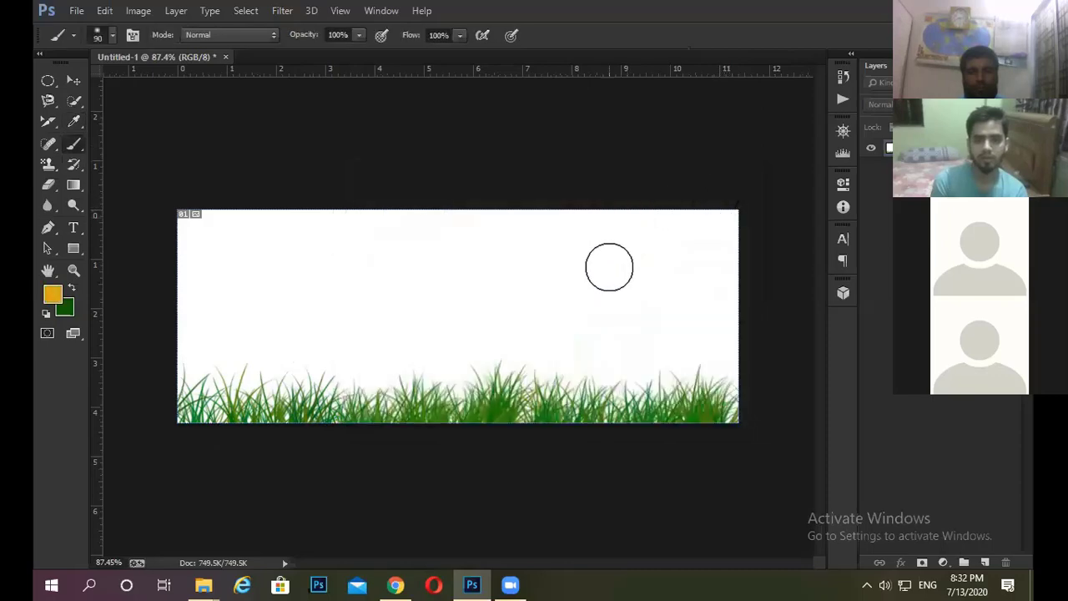
pyautogui.click(662, 251)
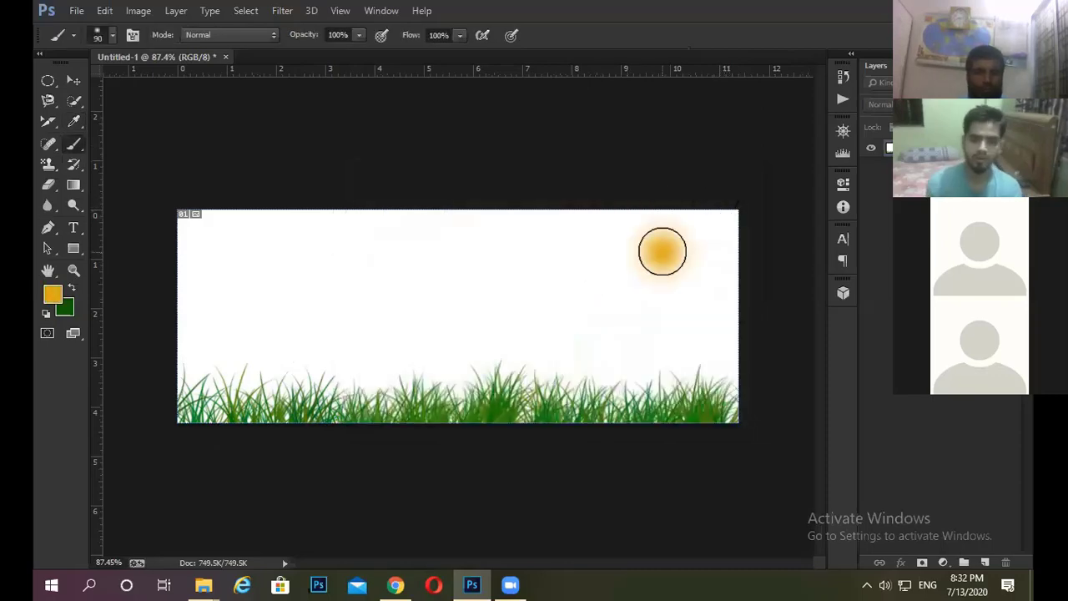
pyautogui.scroll(1, 662, 251)
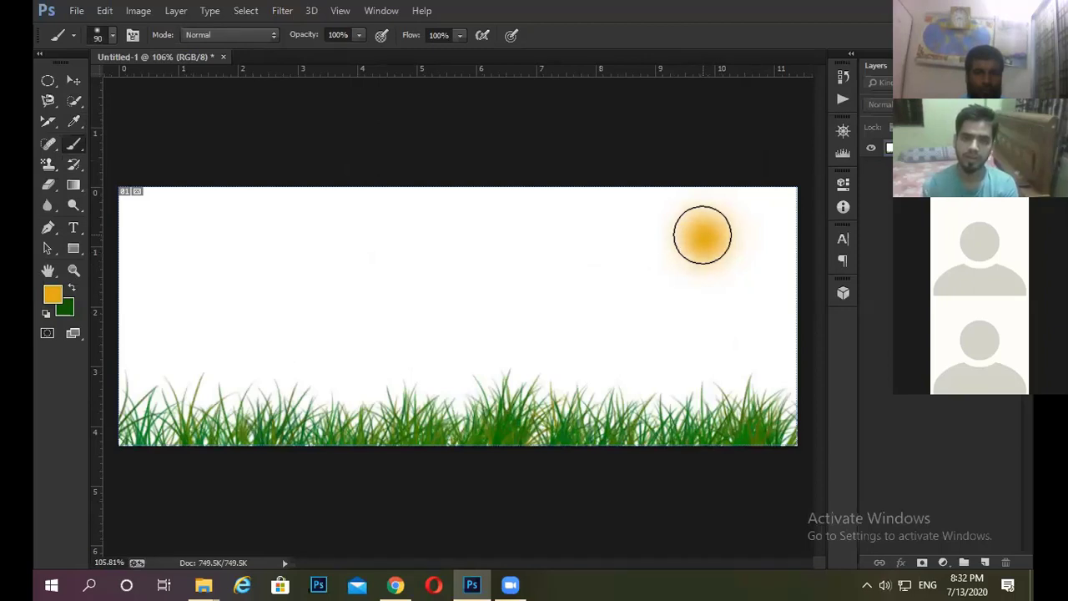
pyautogui.click(703, 234)
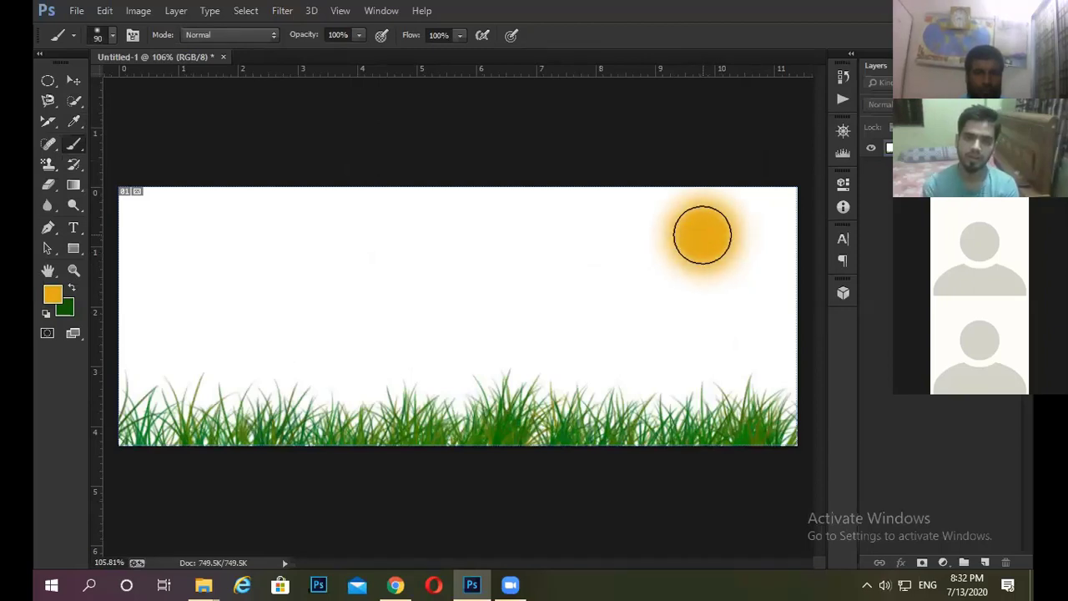
pyautogui.scroll(-1, 684, 380)
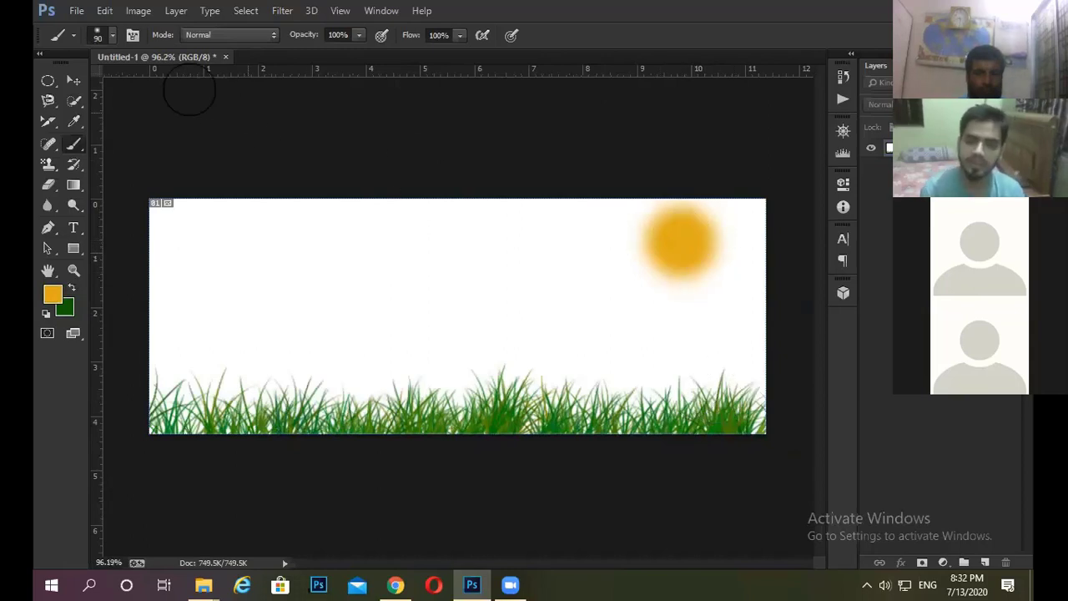
# - Stamp a single soft yellow dab in the upper middle of the canvas and undo it
pyautogui.click(499, 252)
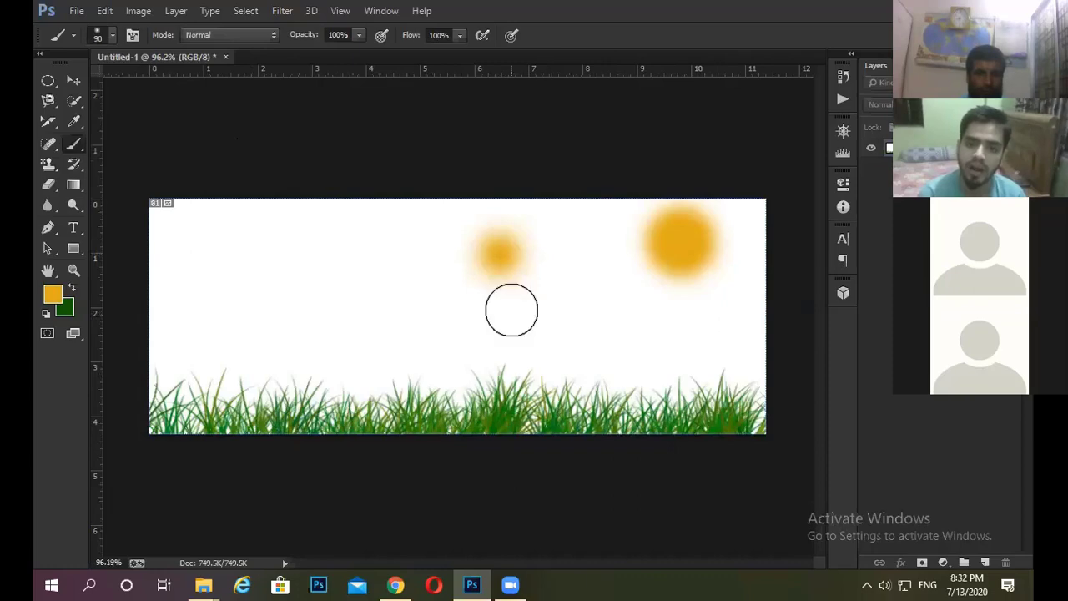
pyautogui.hotkey('ctrl', 'z')
pyautogui.click(680, 244)
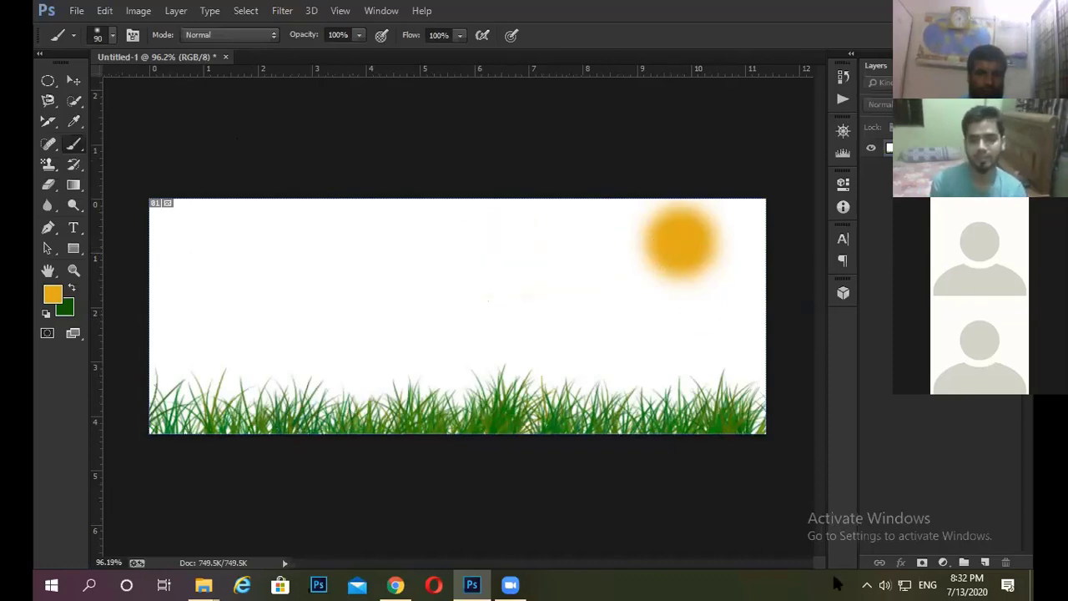
pyautogui.scroll(-1, 725, 325)
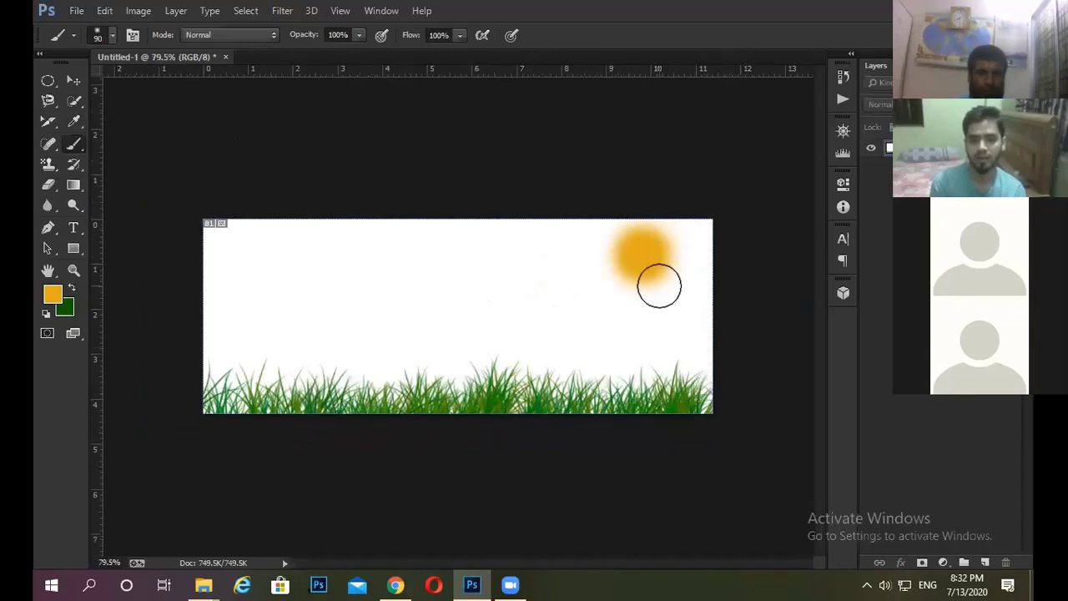
pyautogui.scroll(1, 535, 284)
pyautogui.scroll(-1, 664, 262)
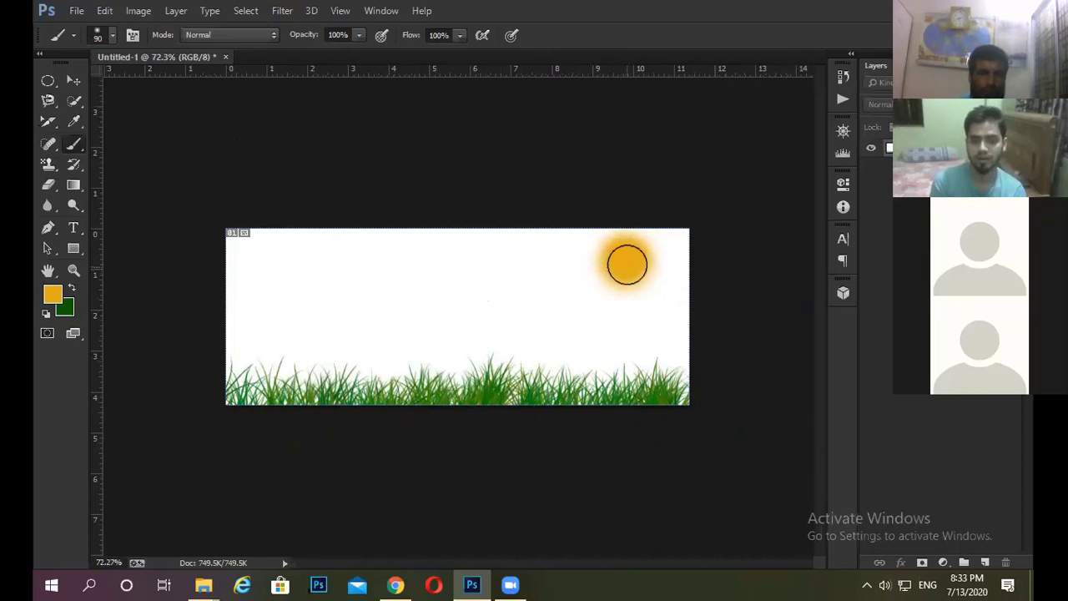
# - Change the foreground color to bright orange, hex fd5e27
pyautogui.click(52, 293)
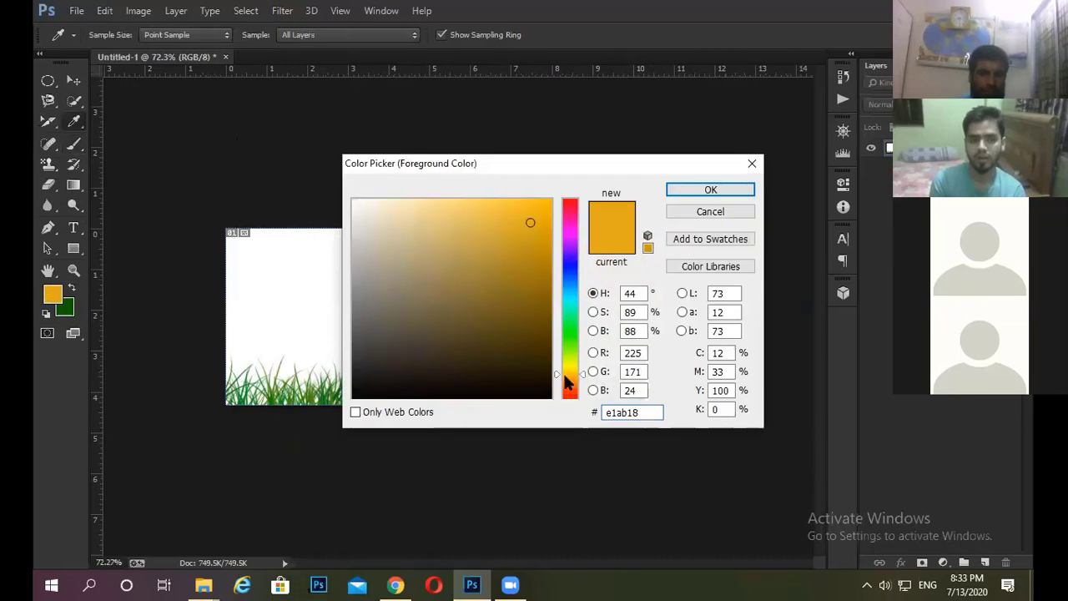
pyautogui.moveTo(567, 382); pyautogui.dragTo(570, 384)
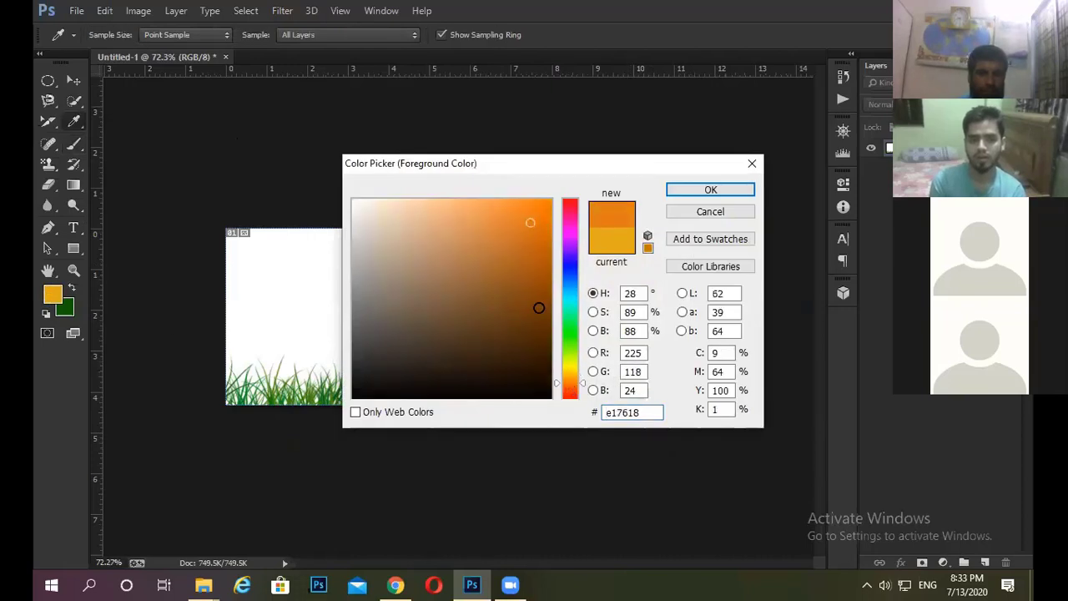
pyautogui.click(569, 390)
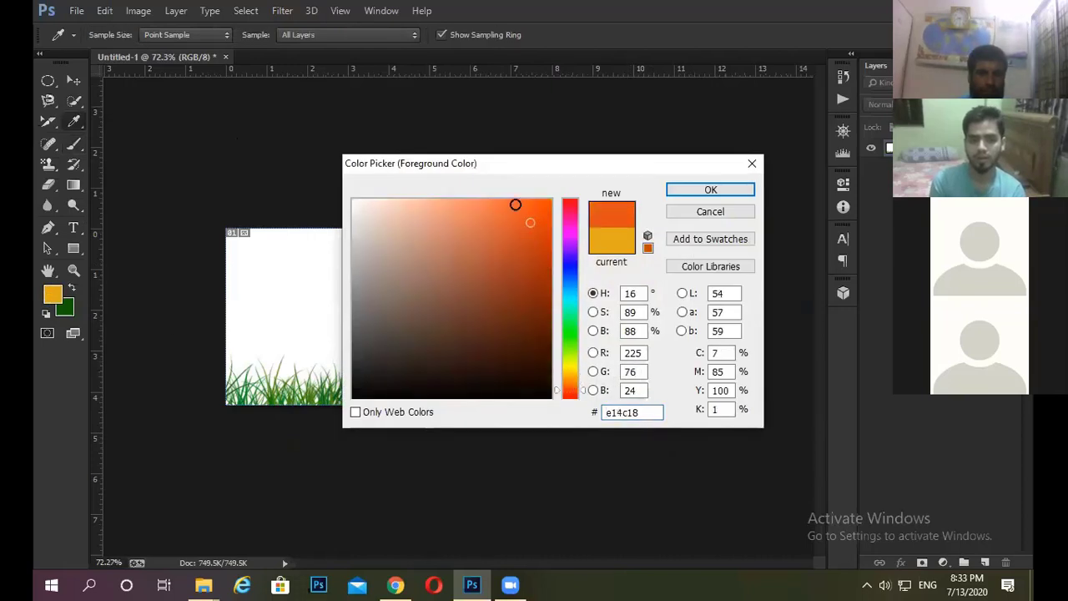
pyautogui.press('Return')
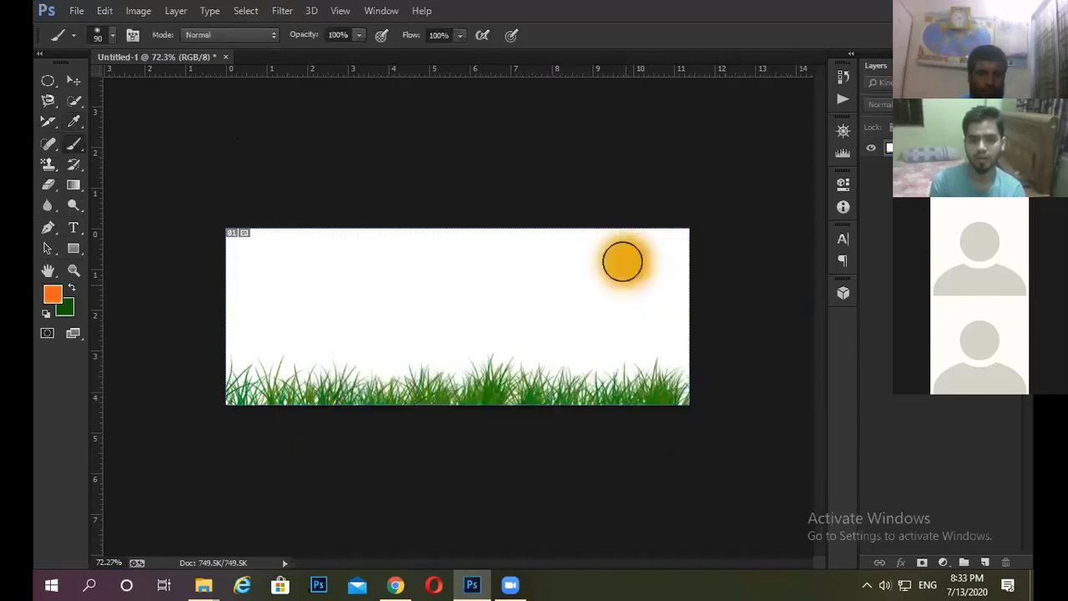
# - Paint over the yellow sun in orange with the 90 px soft round brush
pyautogui.click(624, 258)
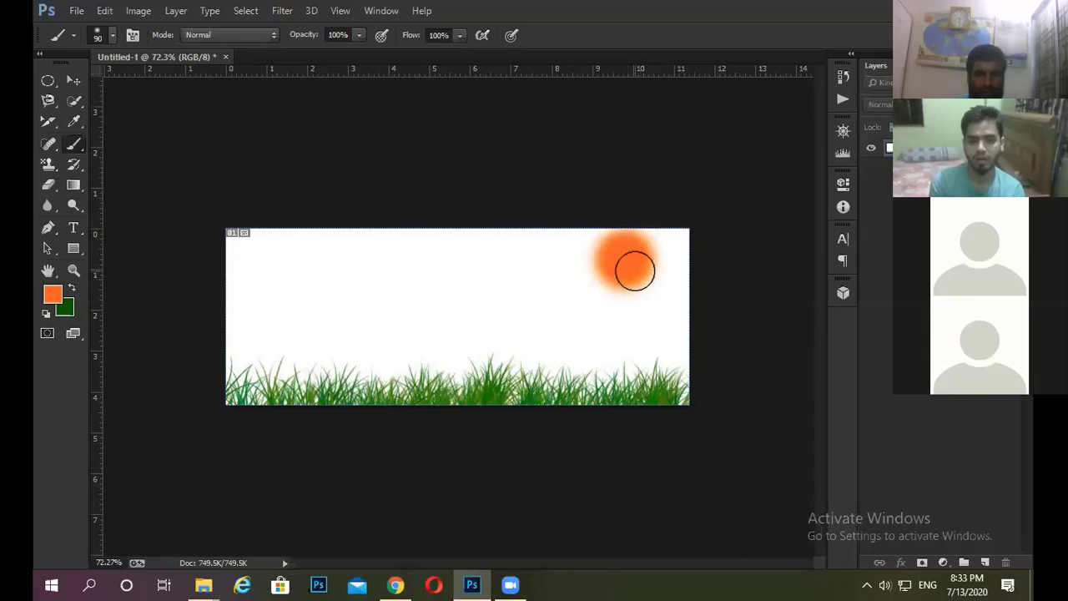
pyautogui.scroll(-2, 475, 522)
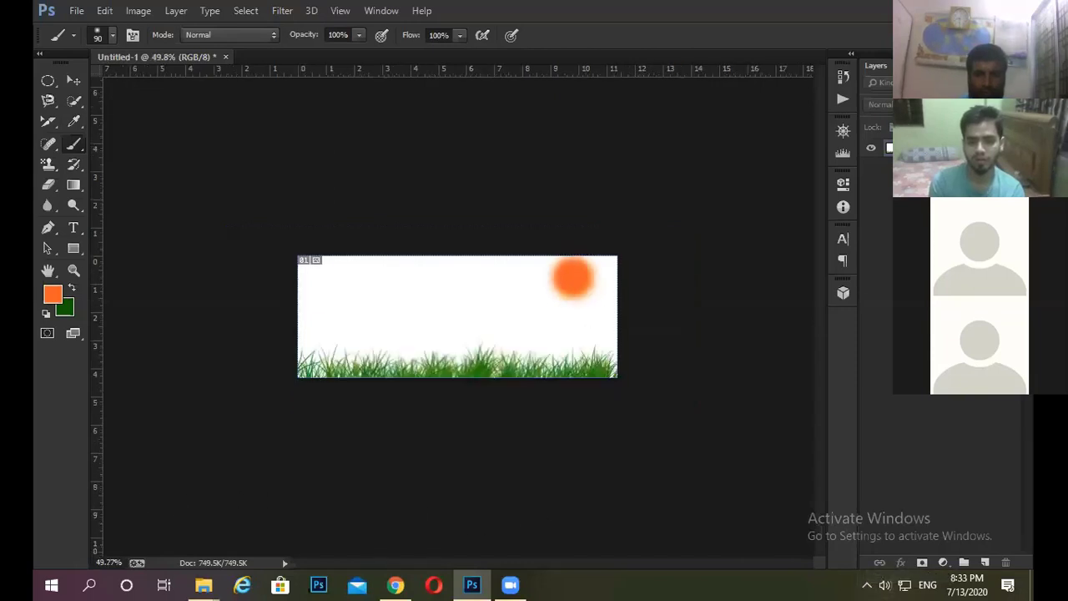
pyautogui.scroll(1, 126, 153)
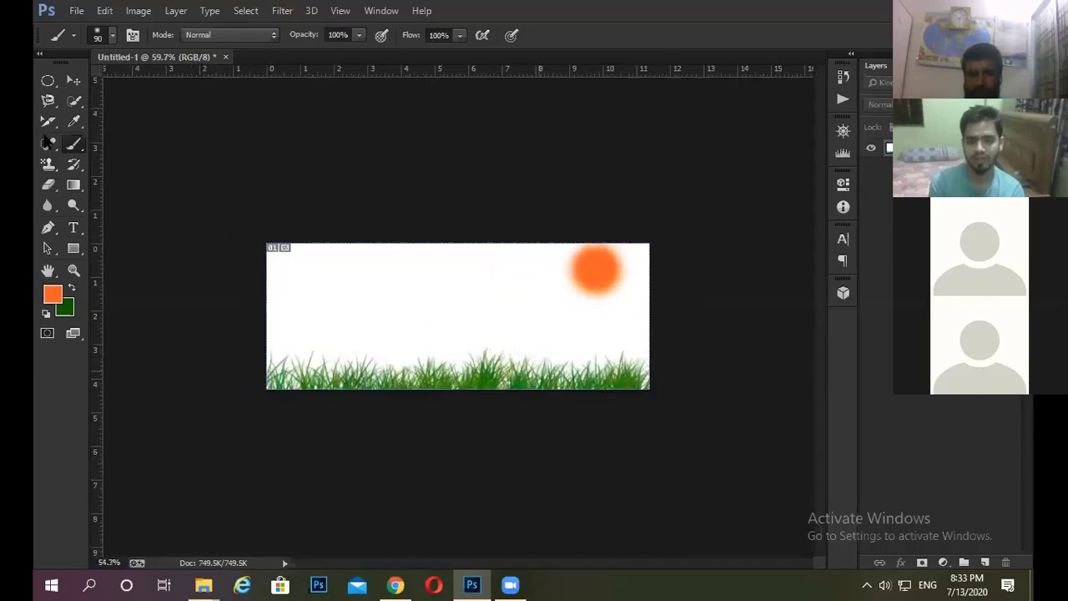
pyautogui.scroll(-1, 83, 163)
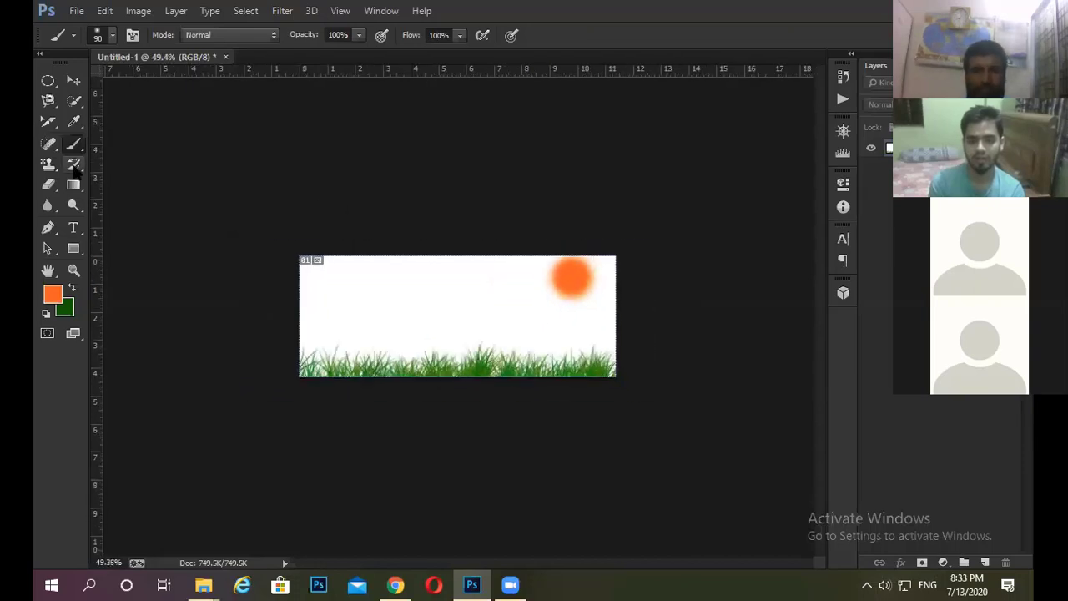
# - Choose the textured 36 px brush preset for the Brush Tool
pyautogui.click(113, 37)
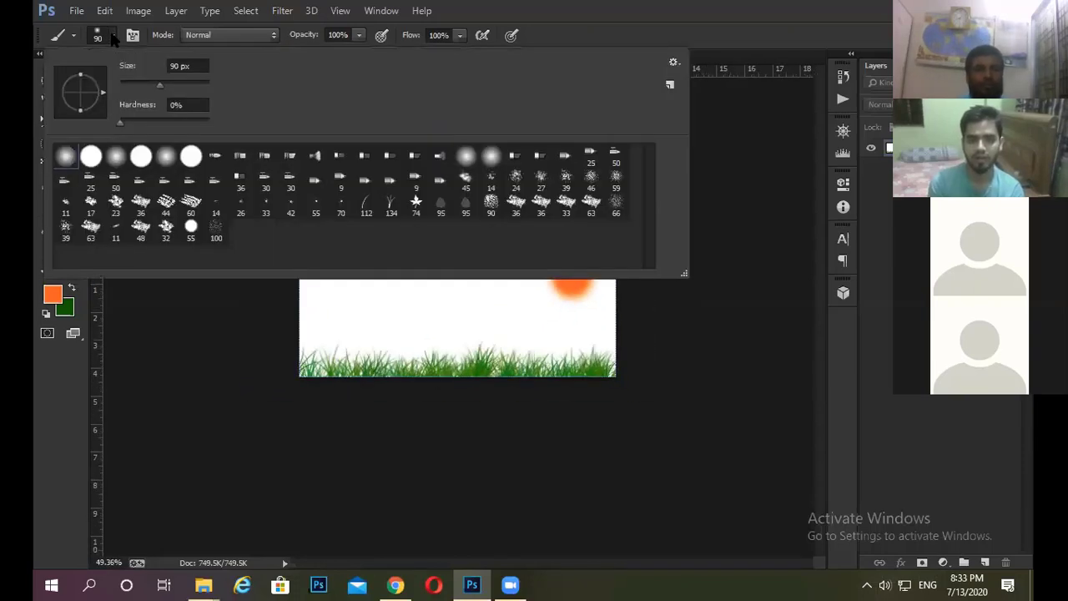
pyautogui.click(140, 202)
pyautogui.click(883, 284)
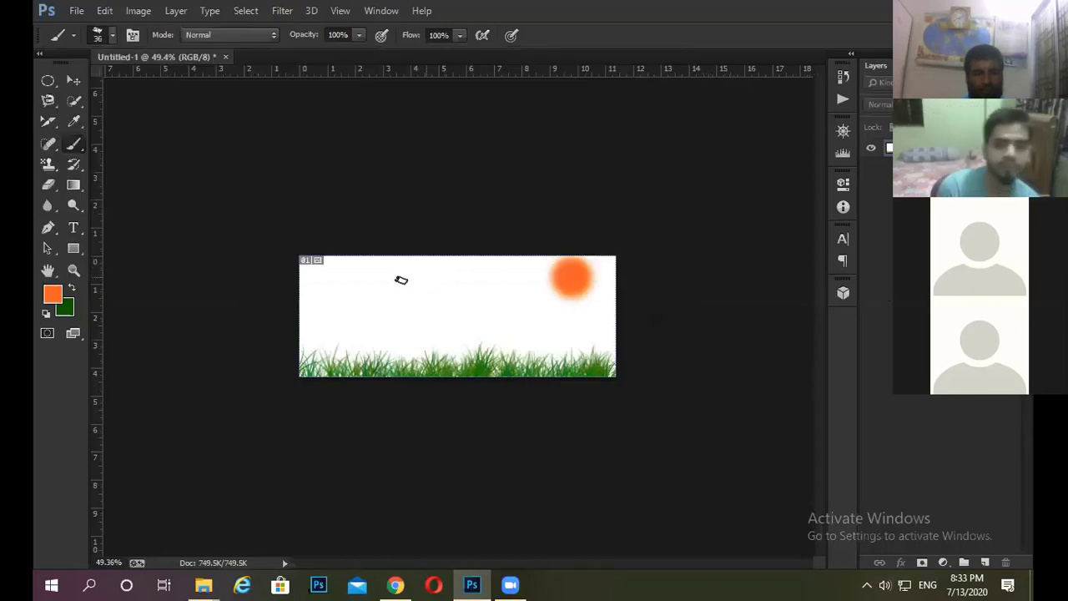
# - Set the foreground color to light blue, hex 7dd0ff
pyautogui.press('alt')
pyautogui.click(53, 294)
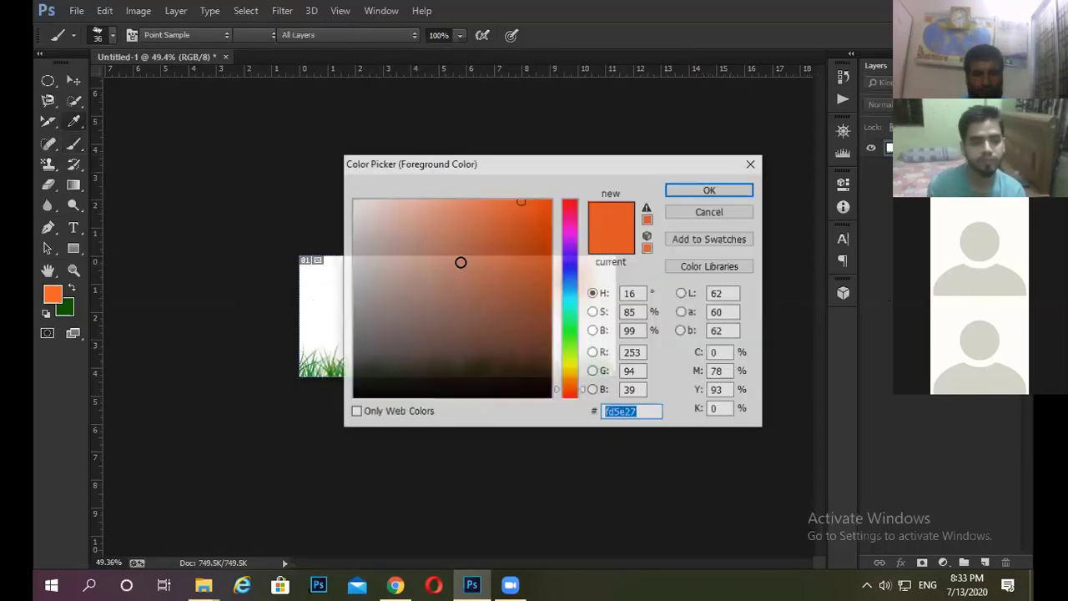
pyautogui.click(571, 272)
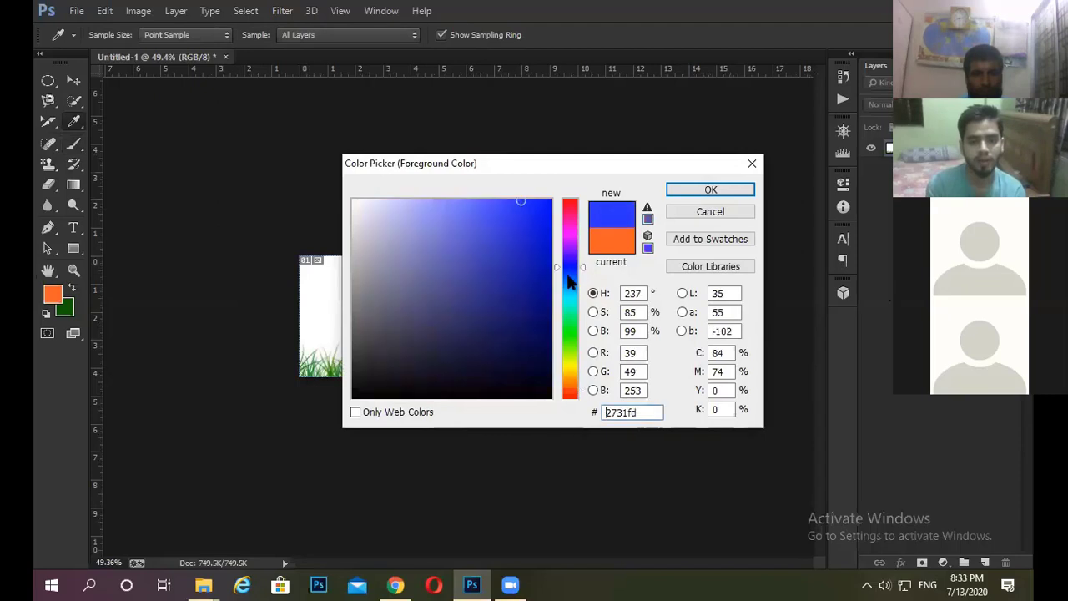
pyautogui.click(571, 286)
pyautogui.moveTo(474, 205); pyautogui.dragTo(451, 204)
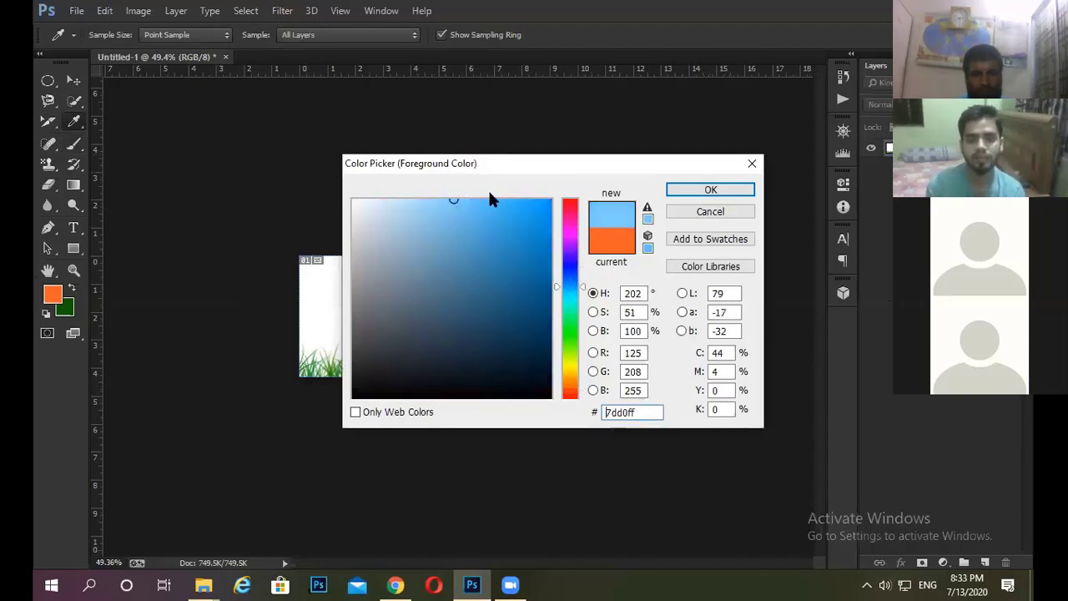
pyautogui.click(708, 189)
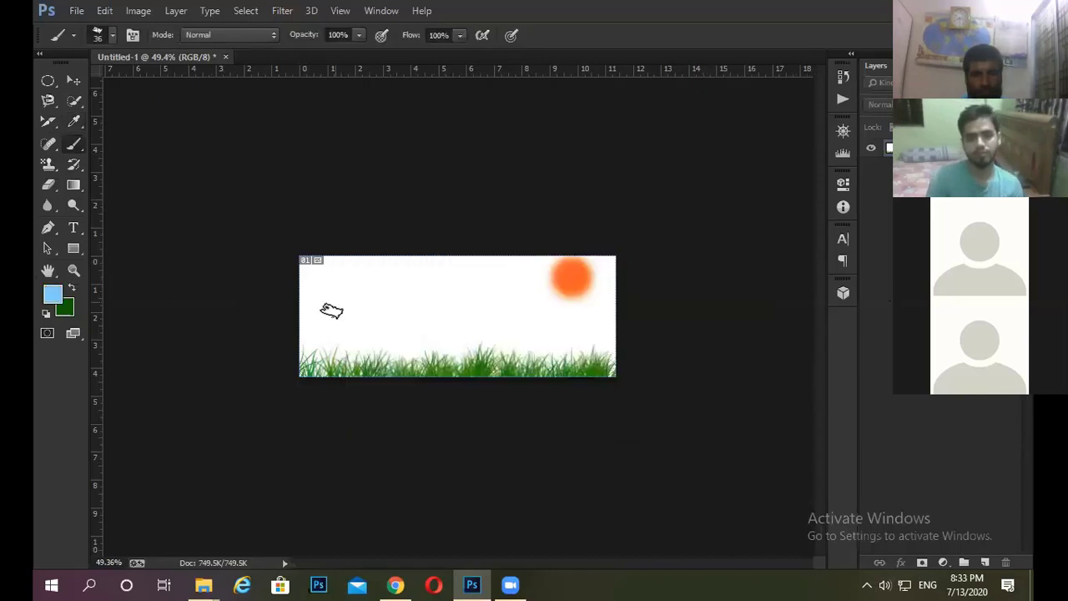
# - Enlarge the textured brush to 175 px and paint light-blue sky along the canvas's upper edge, stopping short of the sun
pyautogui.scroll(3, 329, 310)
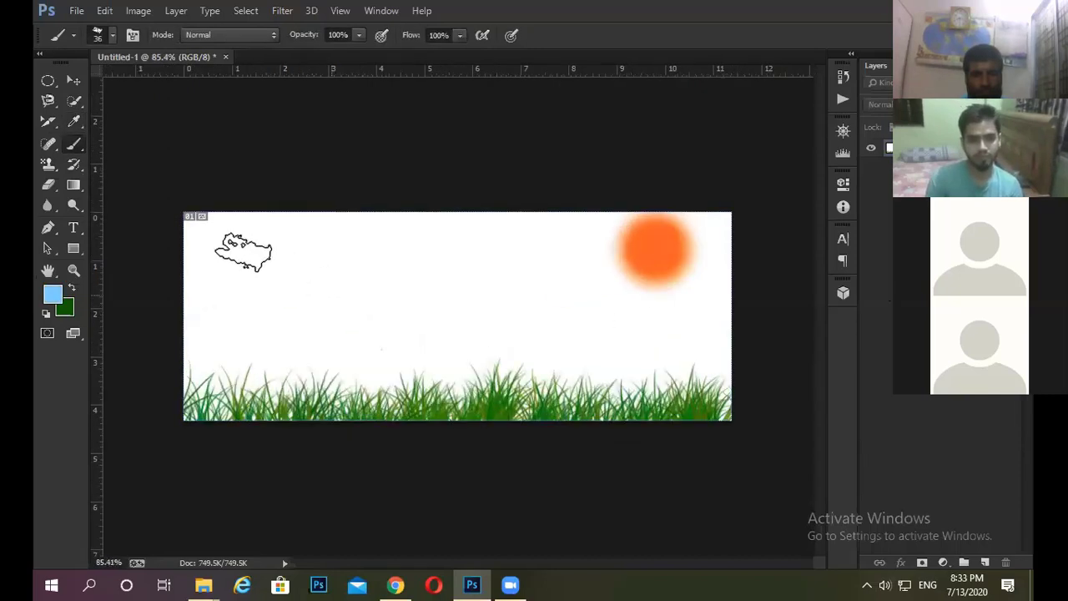
pyautogui.press(']')
pyautogui.press(']')
pyautogui.press(']')
pyautogui.press(']')
pyautogui.press(']')
pyautogui.press(']')
pyautogui.press(']')
pyautogui.press(']')
pyautogui.moveTo(243, 250); pyautogui.dragTo(534, 250)
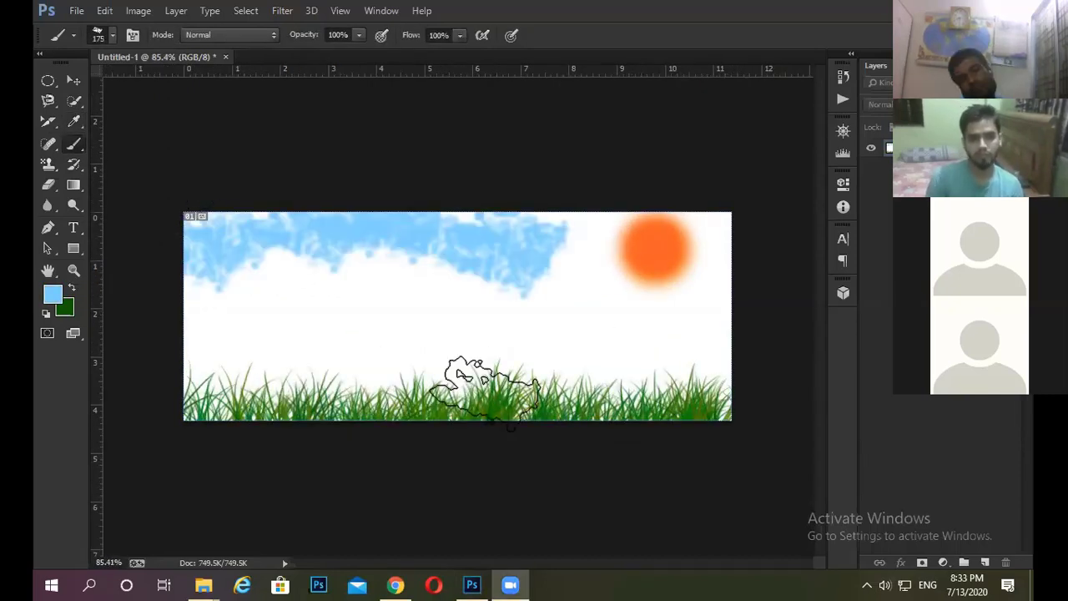
pyautogui.press('[')
pyautogui.press('[')
pyautogui.press('[')
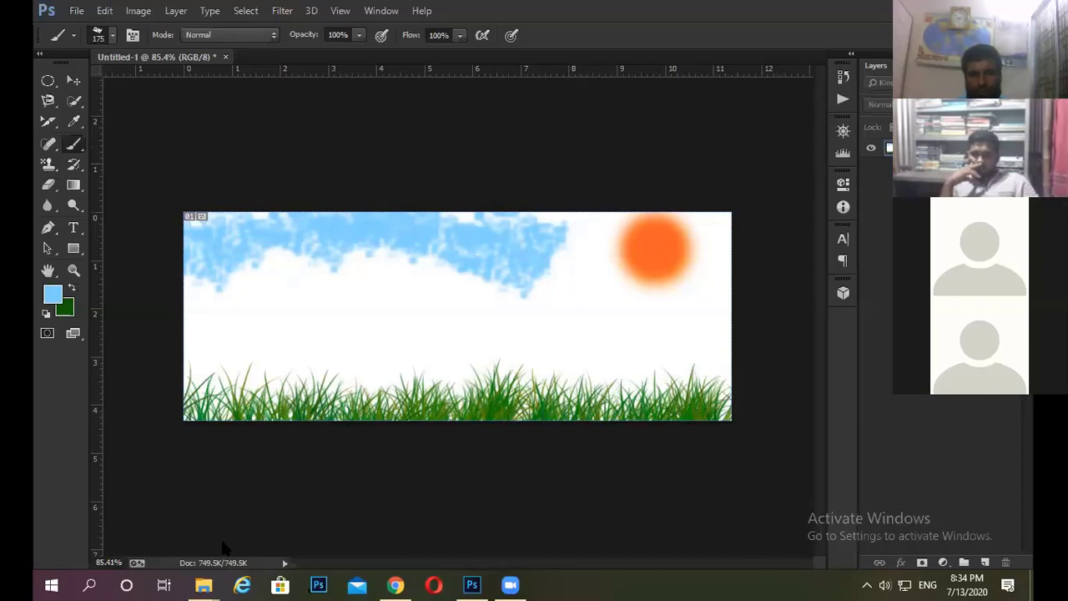
pyautogui.scroll(-2, 548, 307)
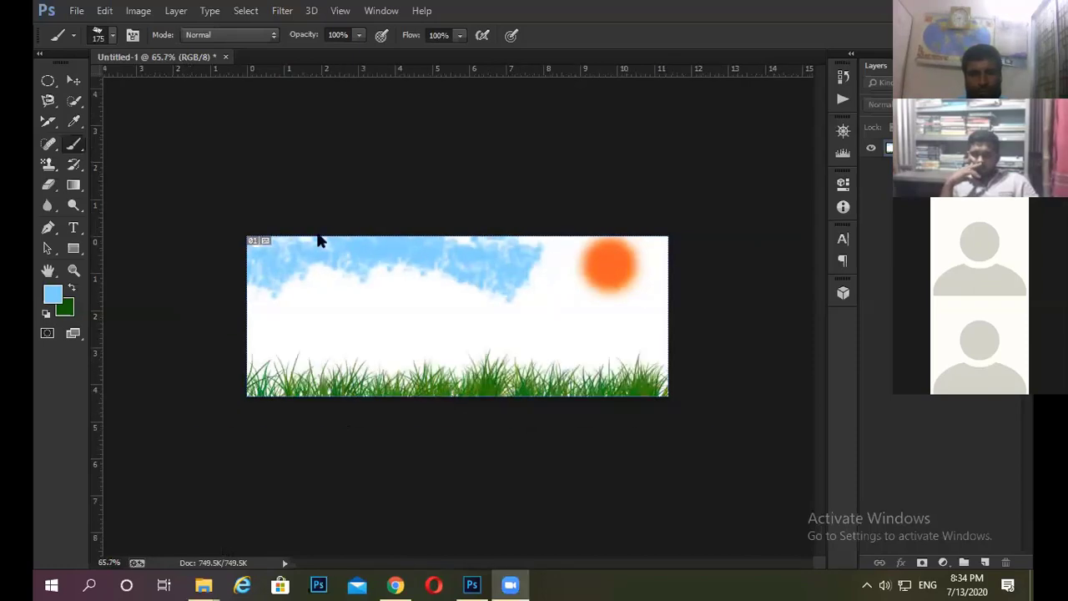
pyautogui.scroll(1, 500, 286)
pyautogui.scroll(1, 385, 251)
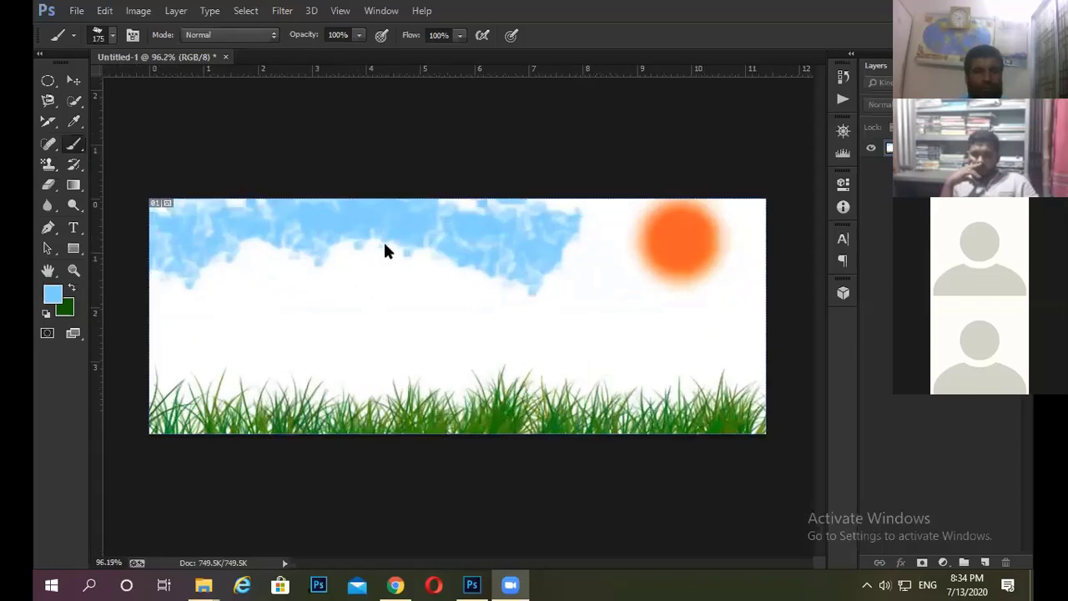
pyautogui.scroll(-1, 522, 224)
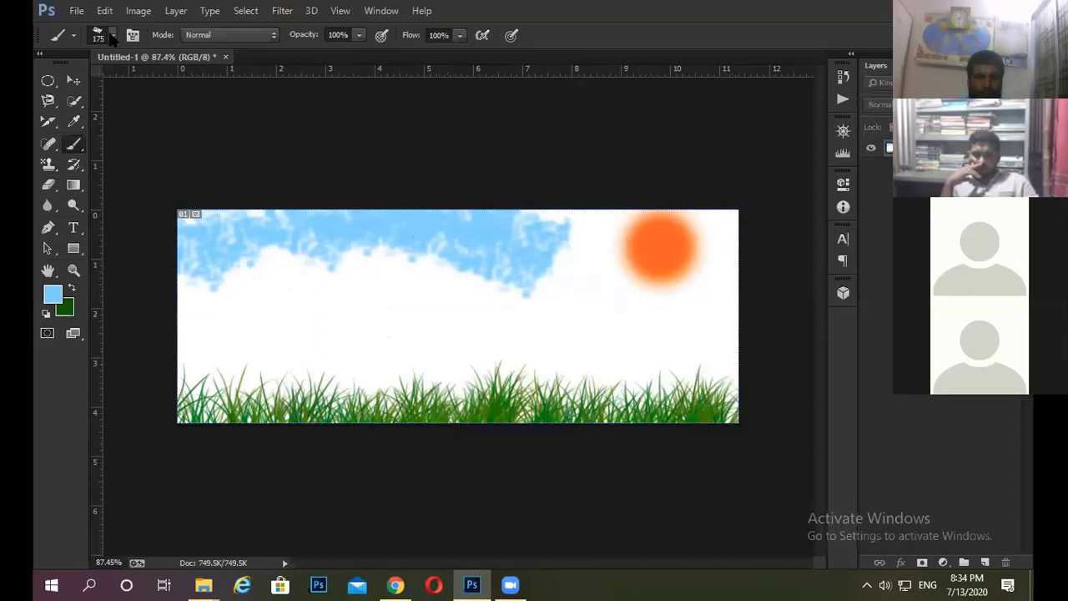
pyautogui.click(111, 40)
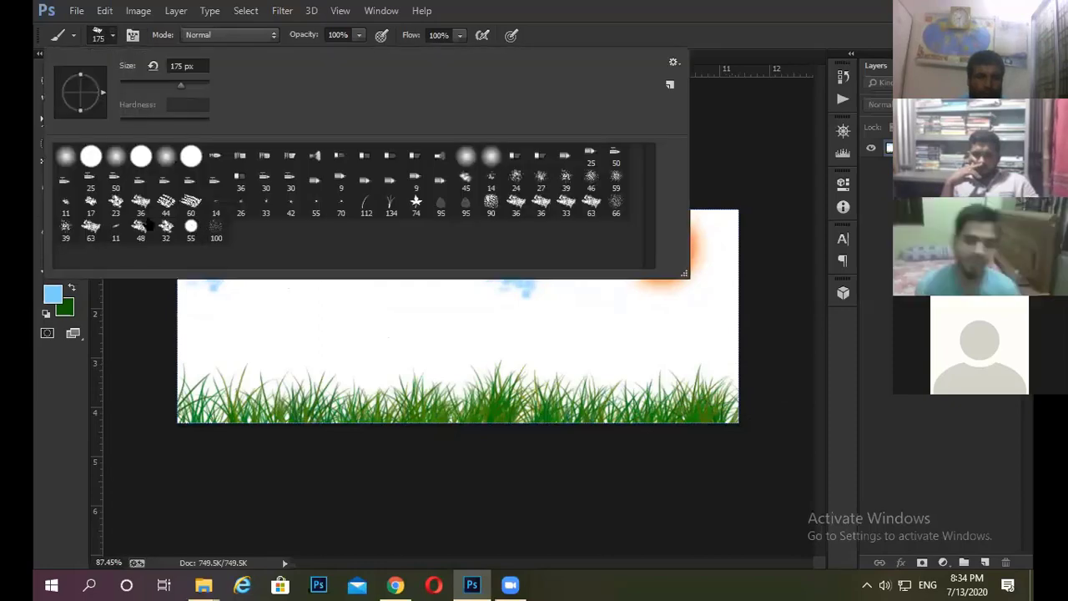
pyautogui.click(646, 31)
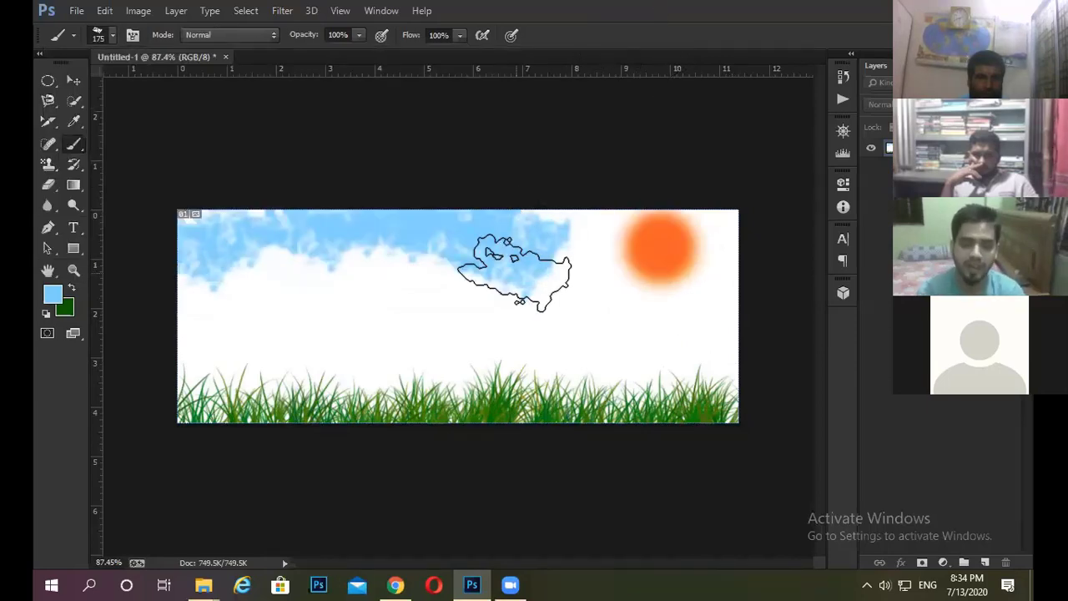
pyautogui.click(514, 273)
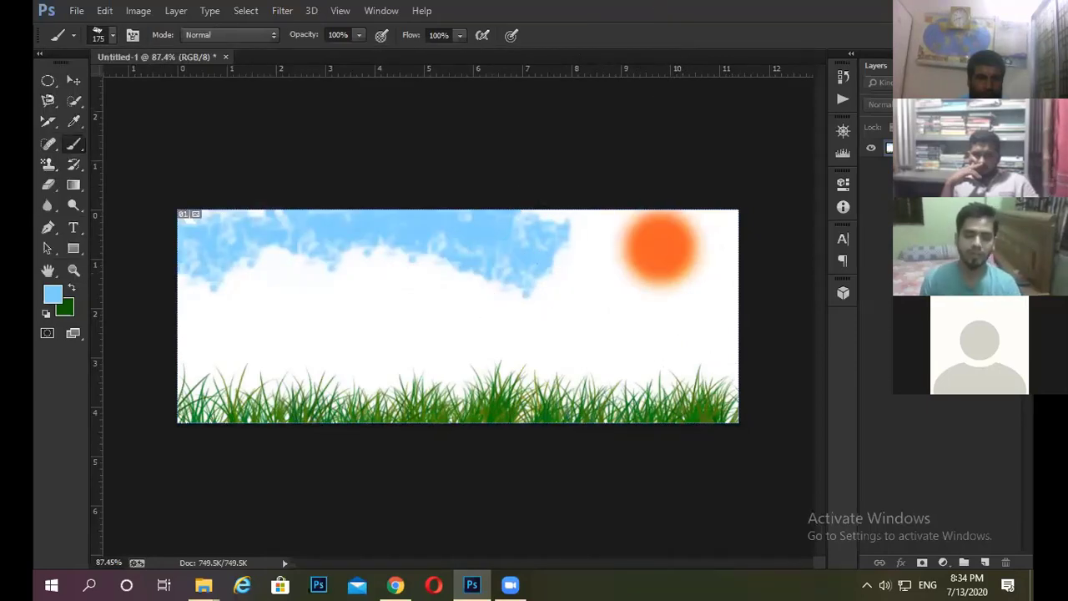
pyautogui.keyDown('alt'); pyautogui.scroll(-2, 480, 351); pyautogui.keyUp('alt')
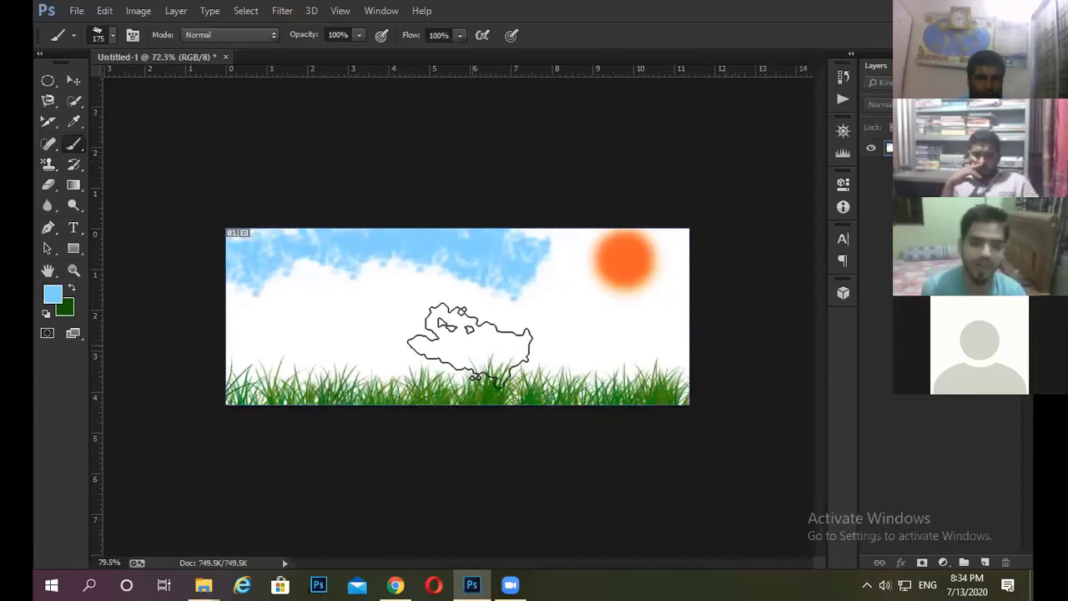
pyautogui.keyDown('alt'); pyautogui.scroll(2, 470, 346); pyautogui.keyUp('alt')
pyautogui.keyDown('alt'); pyautogui.scroll(-3, 418, 322); pyautogui.keyUp('alt')
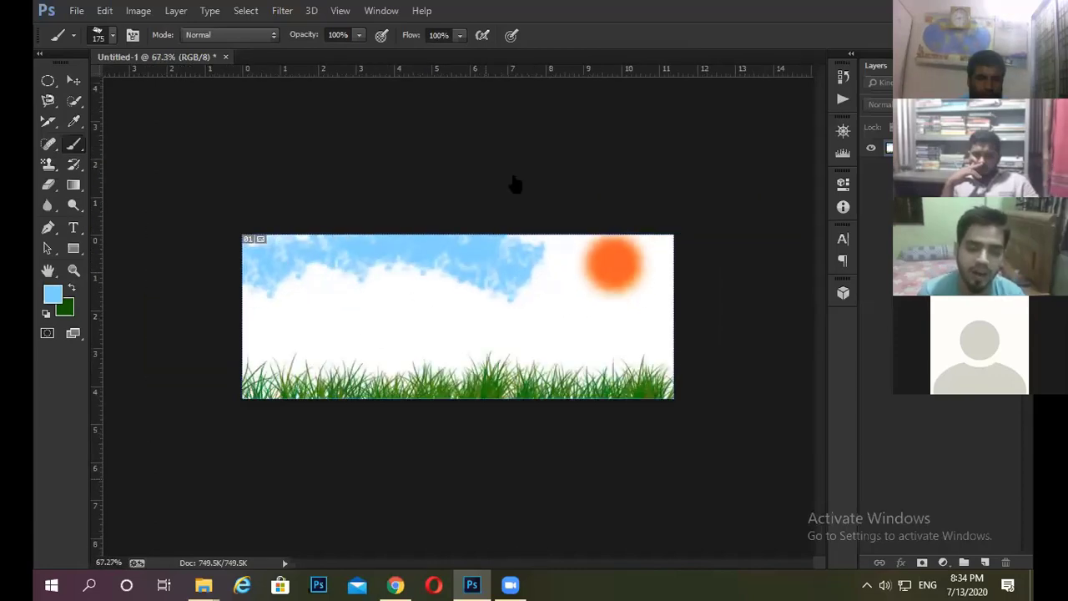
# - Switch to Chrome, search Google for "photoshop brush download", and open Brusheezy's Photoshop Free Brushes page
pyautogui.hotkey('alt', 'Tab')
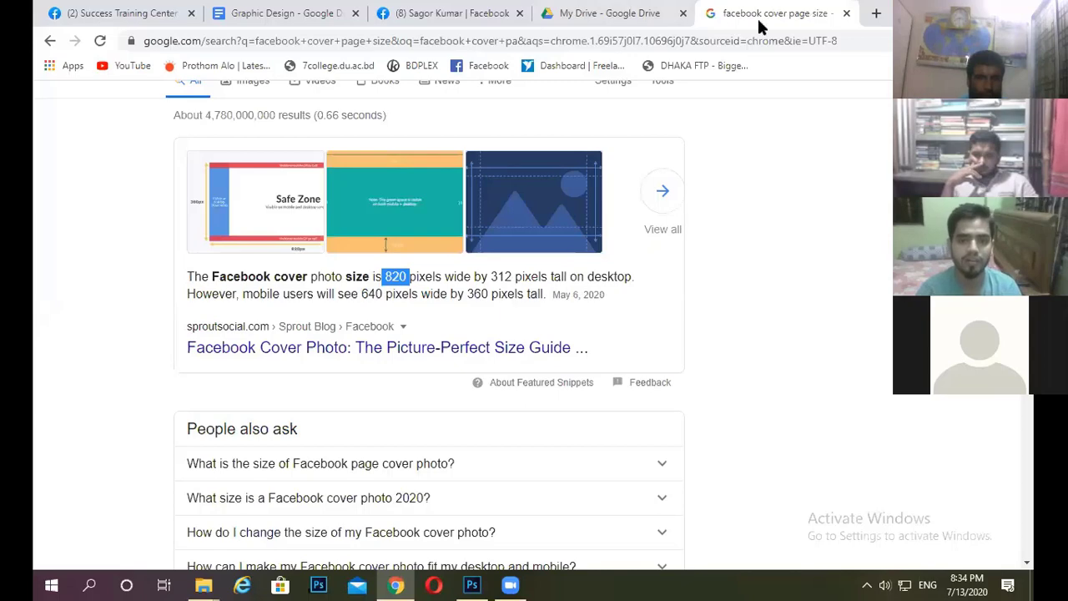
pyautogui.hotkey('alt', 'Home')
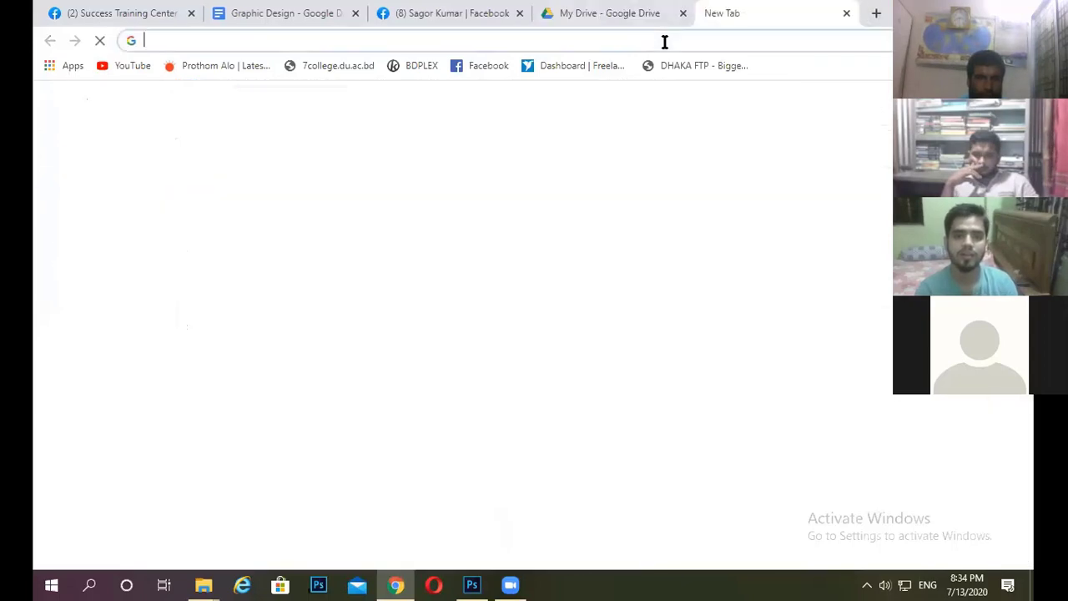
pyautogui.click(665, 42)
pyautogui.write('photo')
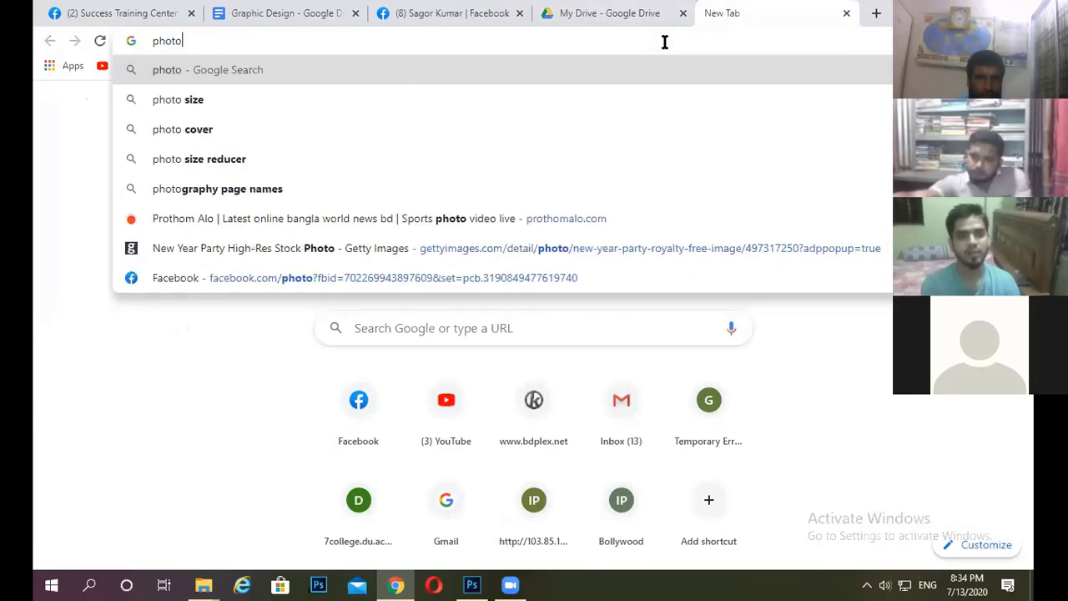
pyautogui.write('shop brush')
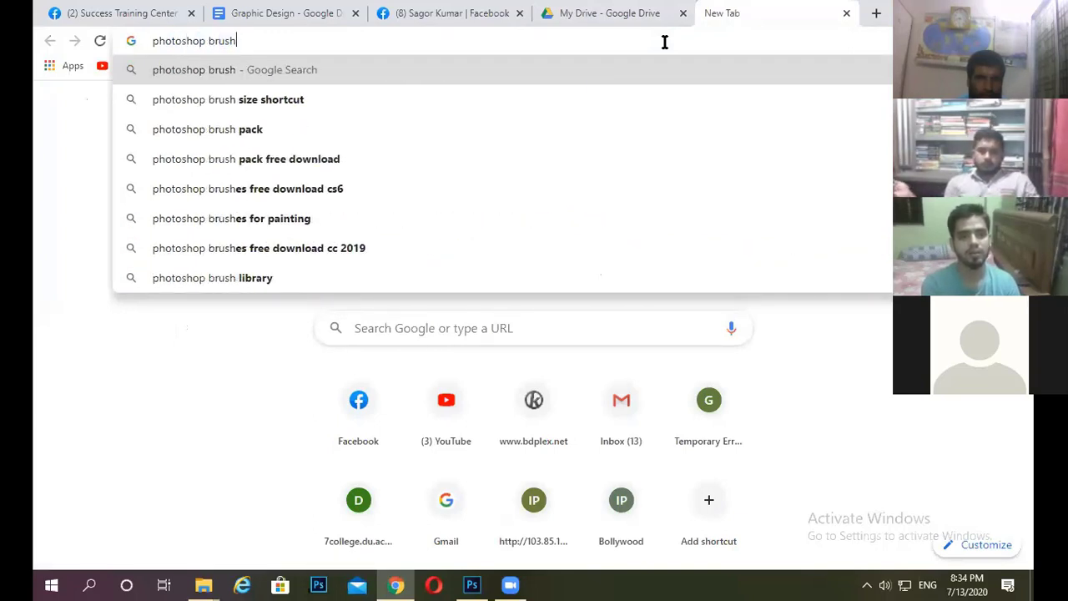
pyautogui.click(304, 128)
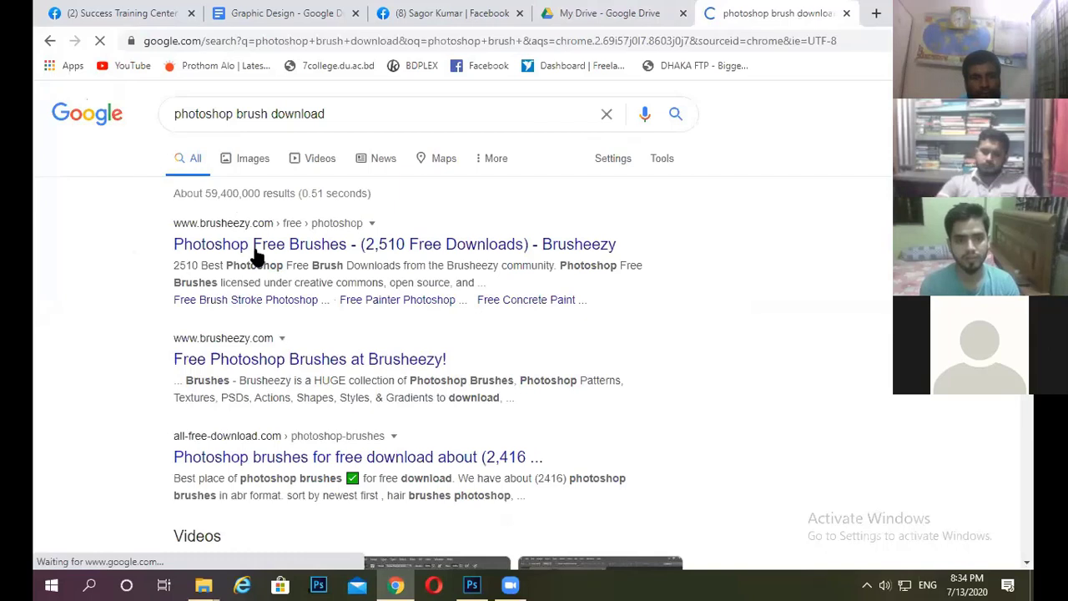
pyautogui.scroll(-1, 258, 256)
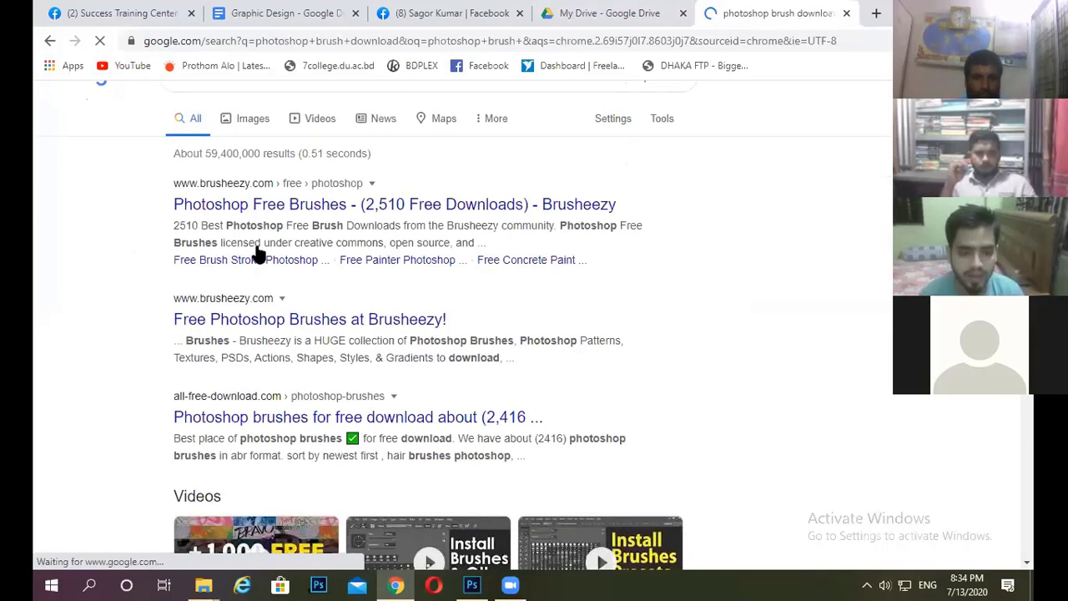
pyautogui.scroll(-2, 258, 252)
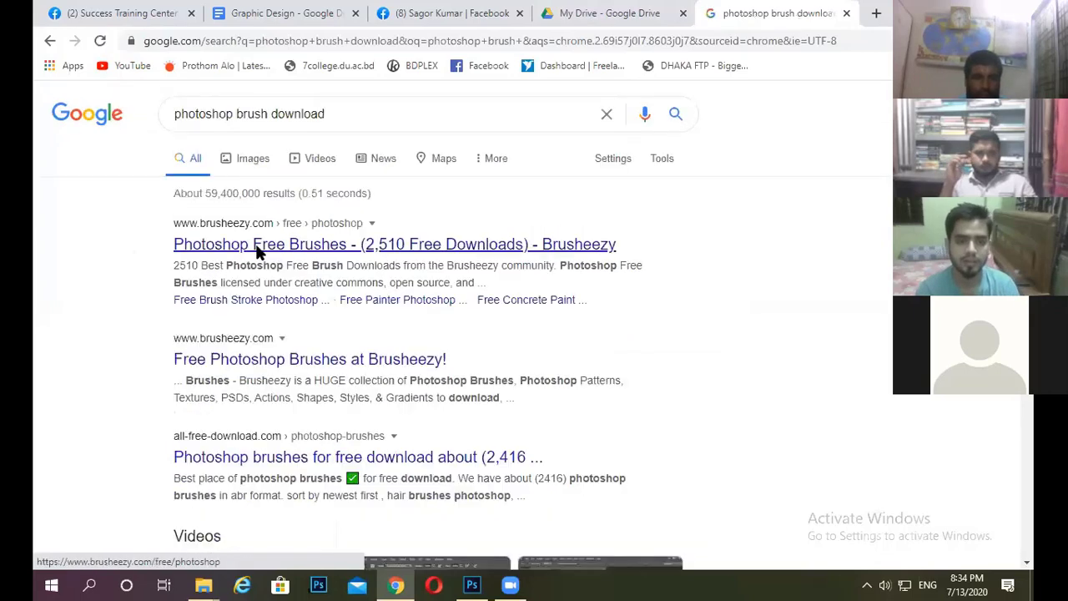
pyautogui.click(258, 250)
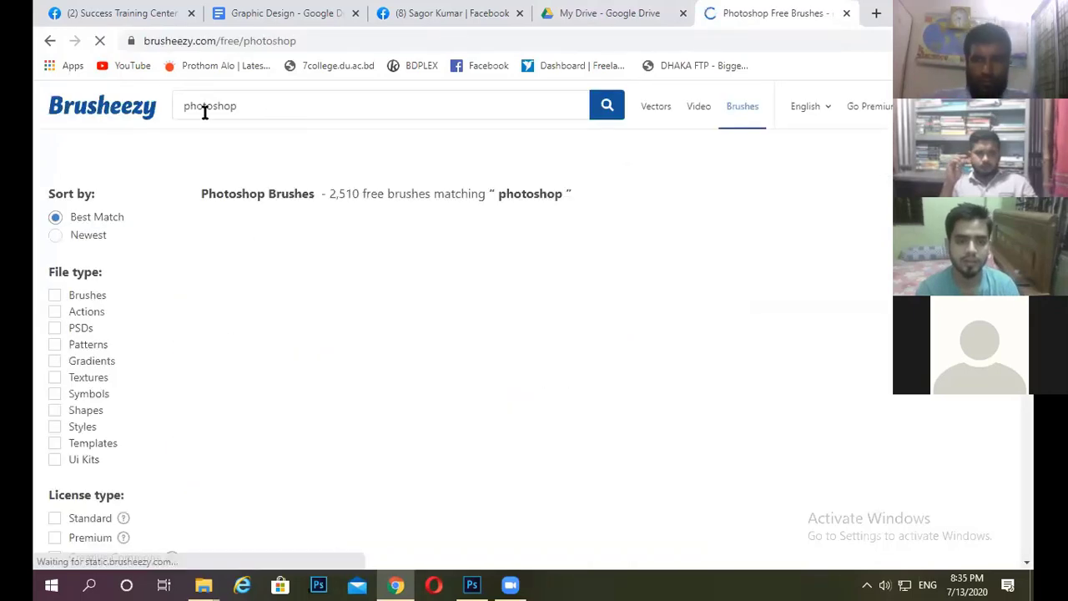
# - Search Brusheezy for "man" brushes
pyautogui.hotkey('ctrl', 'a')
pyautogui.write('m')
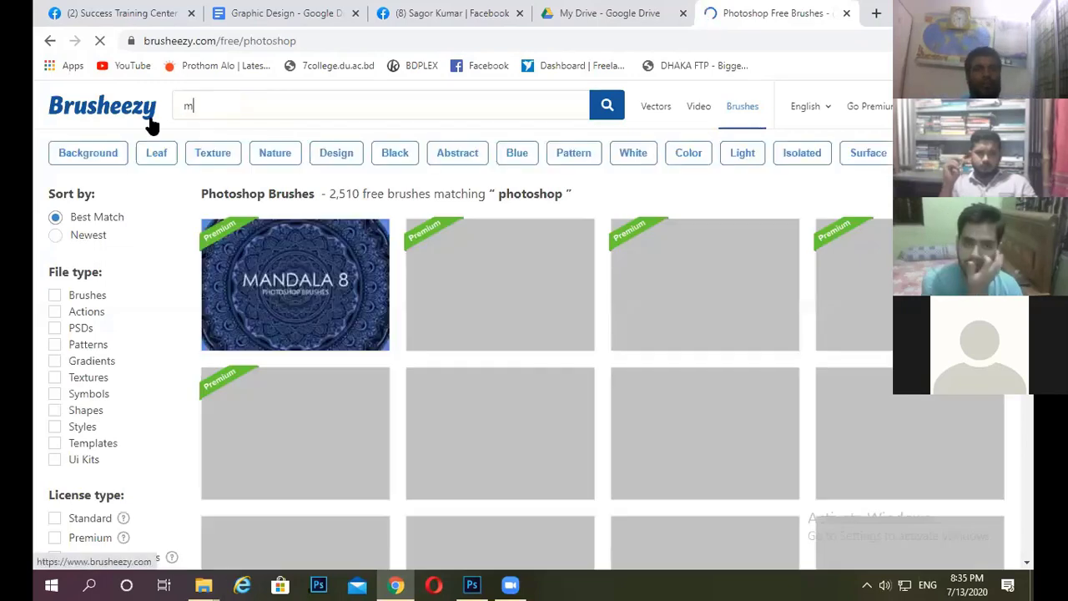
pyautogui.write('an')
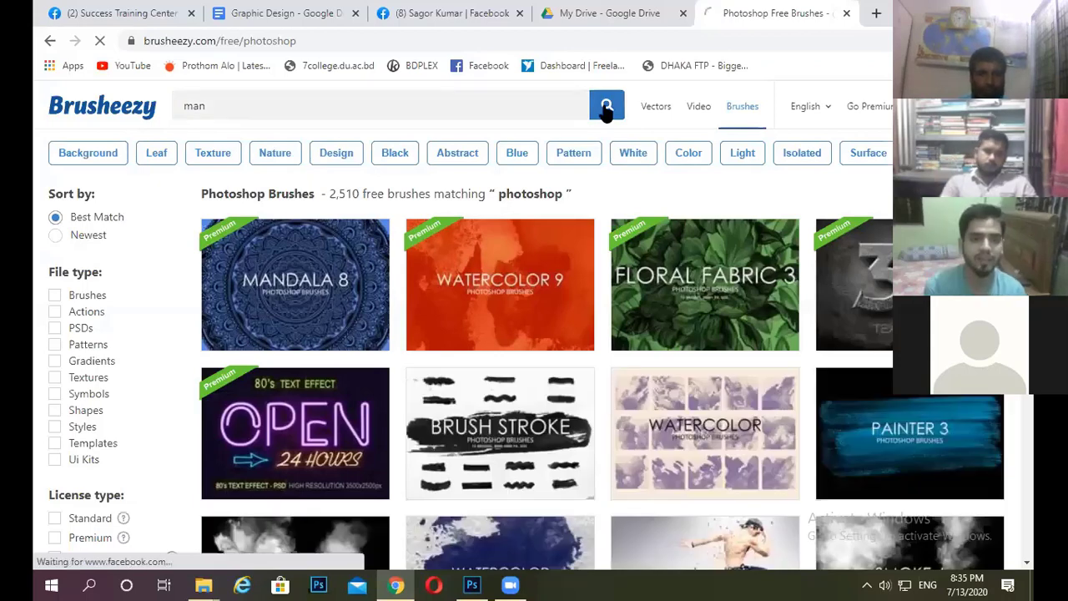
pyautogui.click(607, 109)
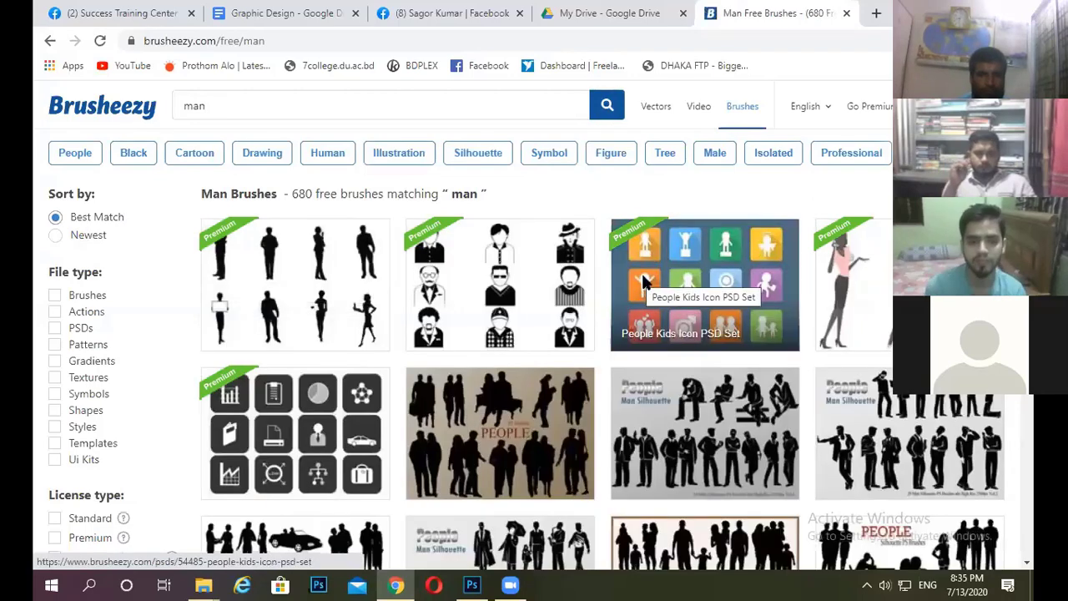
# - Find the 20 Family Silhouette PS Brushes Abr.Vol.2 set among the man brushes and start its free download
pyautogui.scroll(-1, 617, 288)
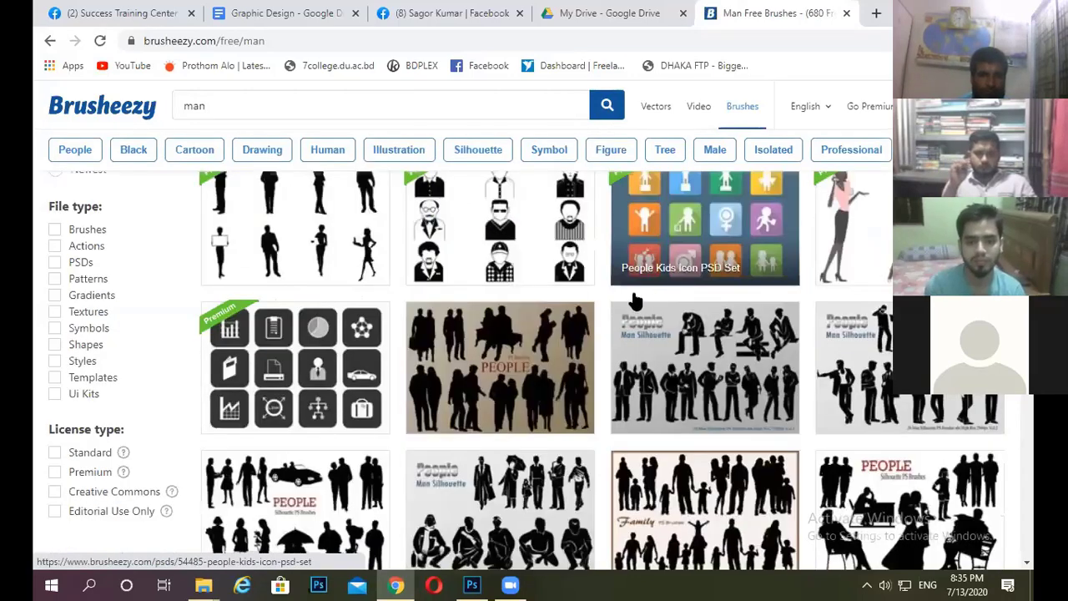
pyautogui.scroll(-1, 609, 261)
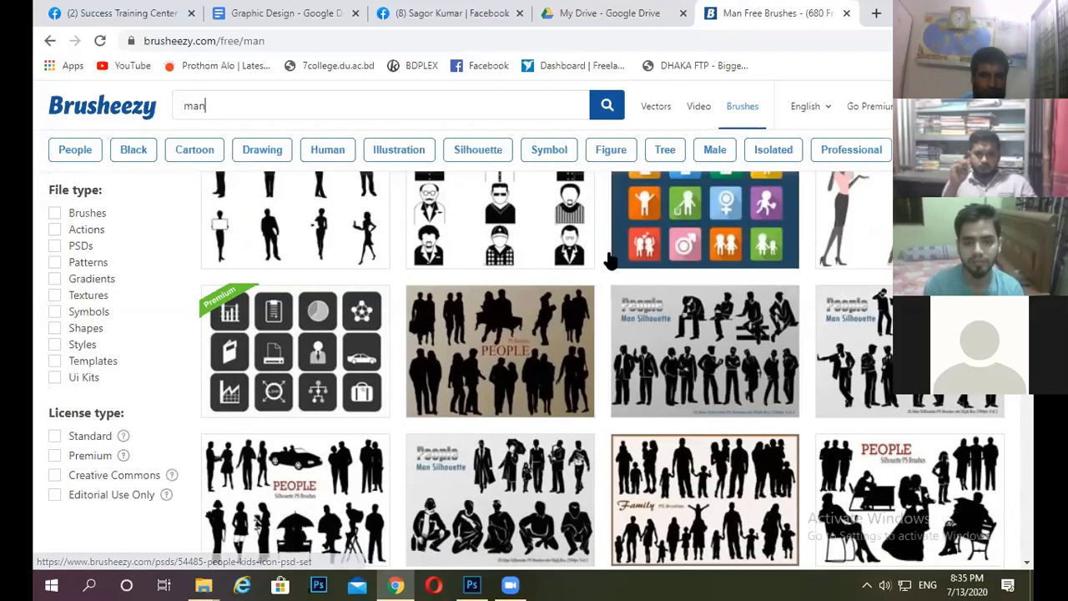
pyautogui.scroll(-10, 880, 357)
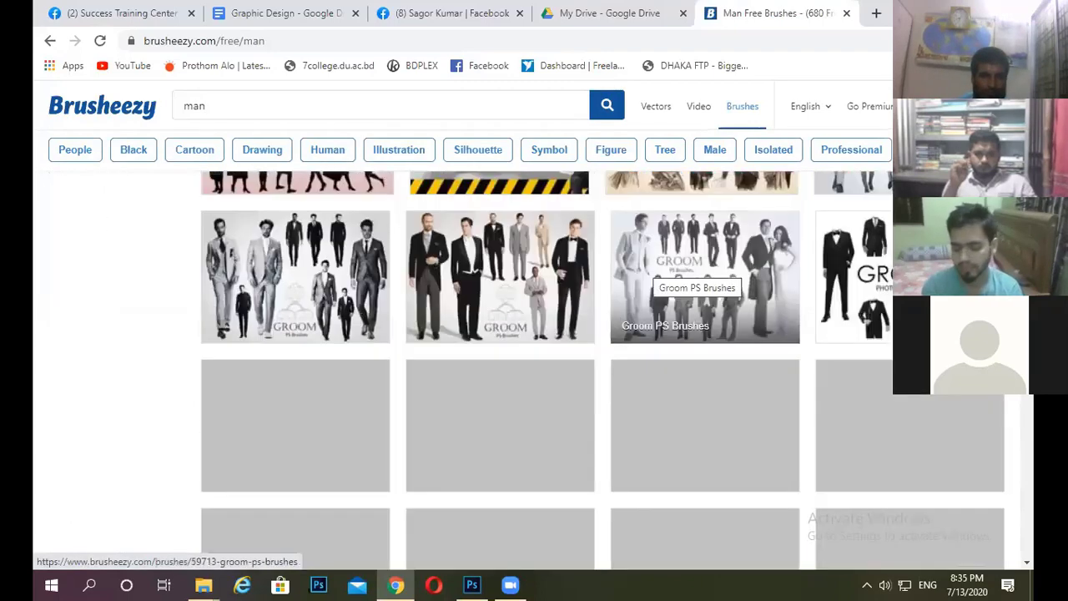
pyautogui.scroll(3, 693, 275)
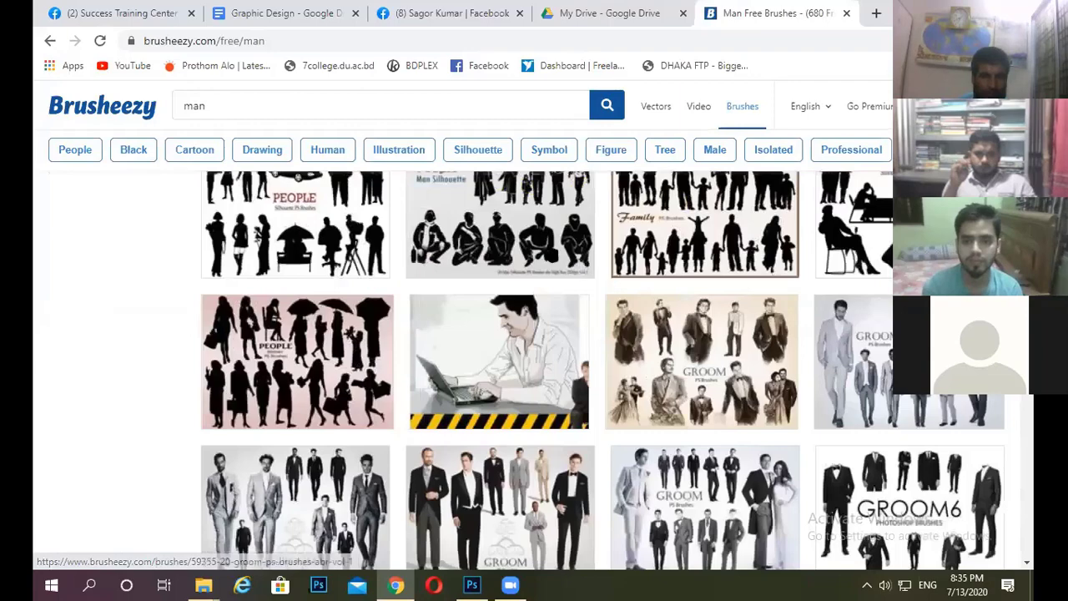
pyautogui.scroll(-5, 613, 268)
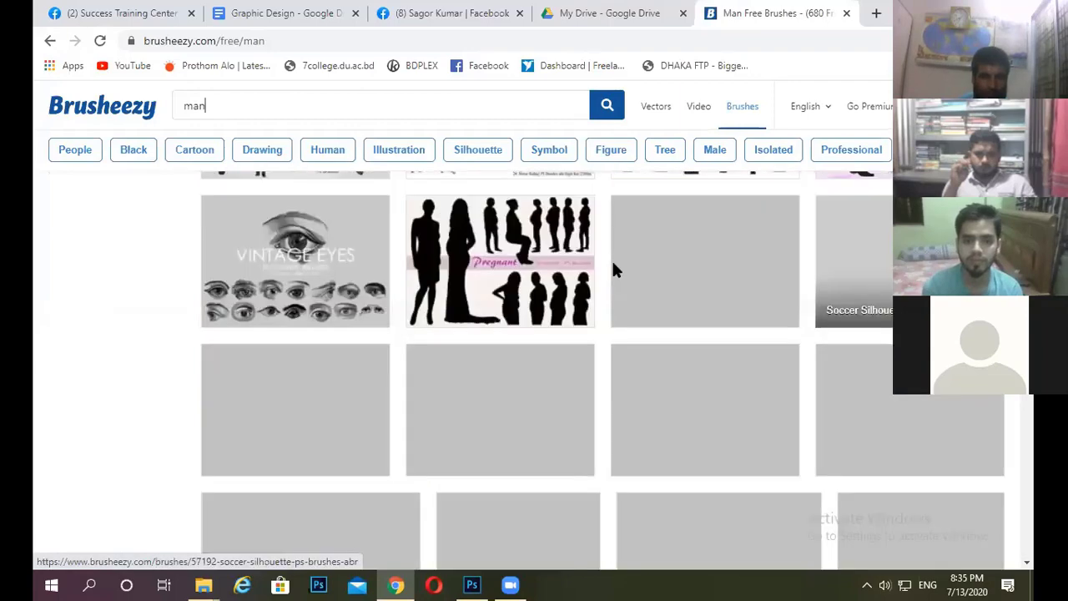
pyautogui.scroll(-1, 613, 269)
pyautogui.click(538, 147)
pyautogui.scroll(3, 513, 241)
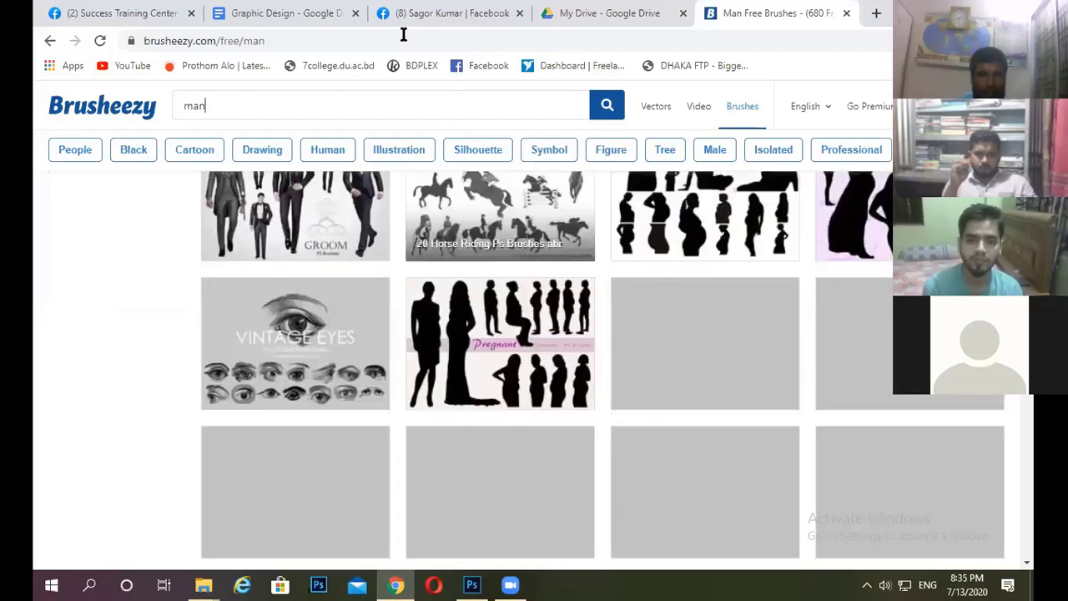
pyautogui.click(403, 35)
pyautogui.press('Return')
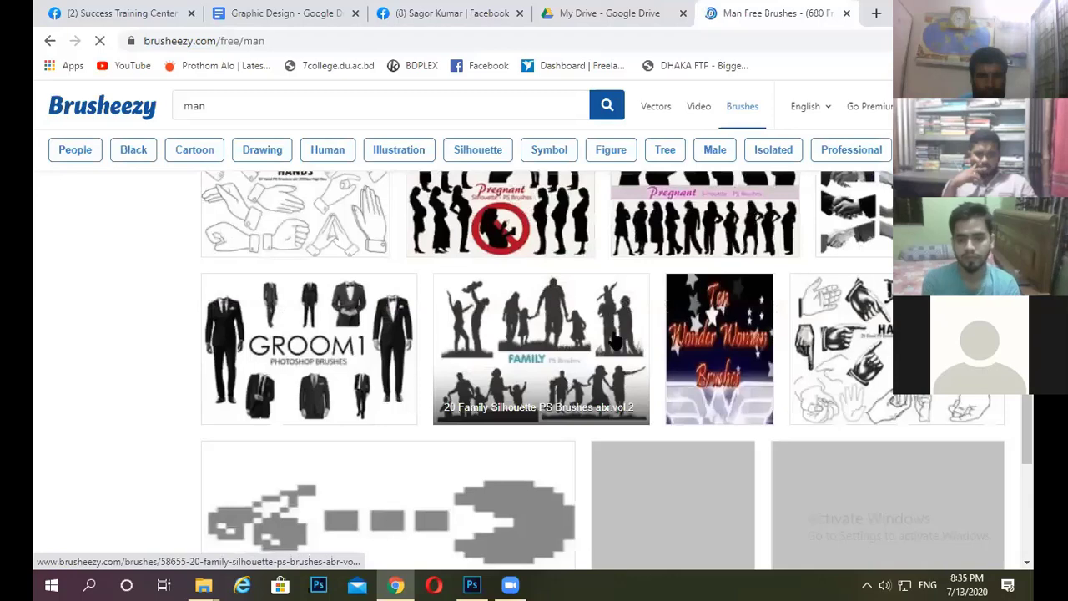
pyautogui.click(576, 309)
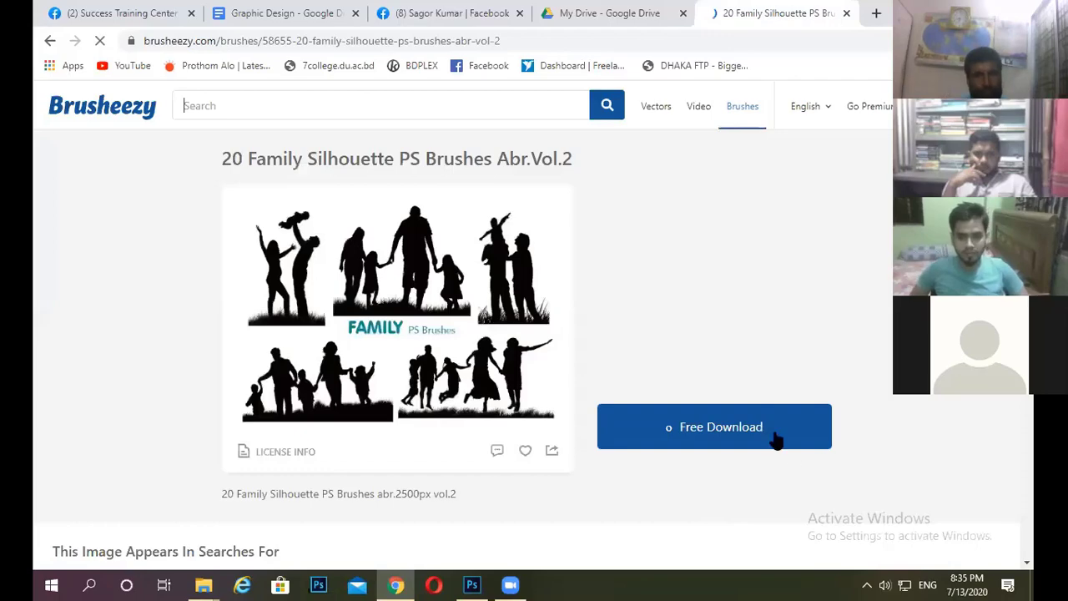
pyautogui.click(775, 439)
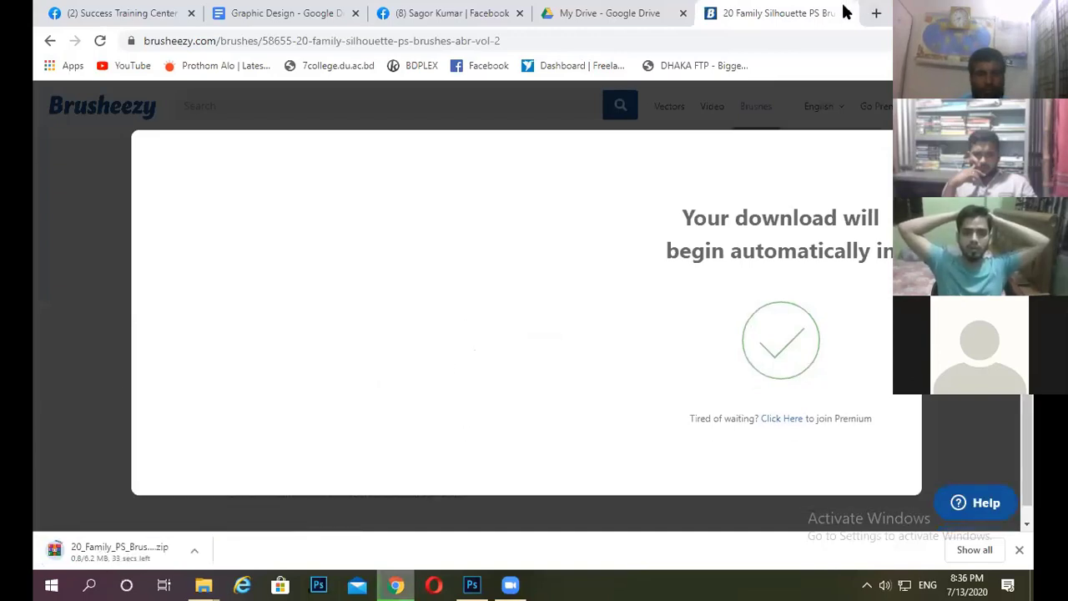
# - Return to the brush results, search Brusheezy for "tree", and open the 9 High Resolution Tree Brushes page
pyautogui.click(52, 41)
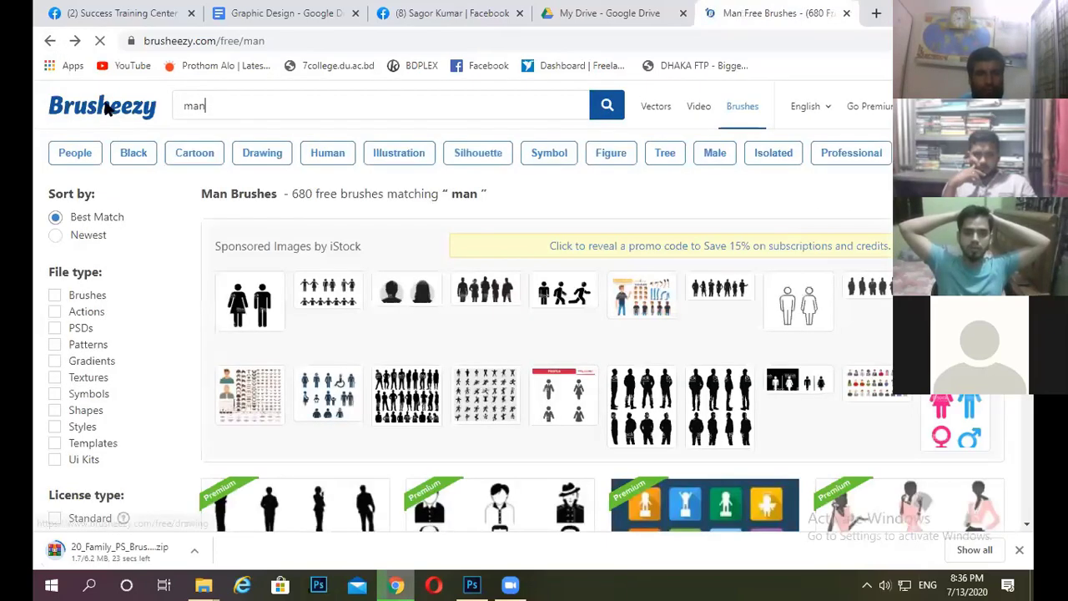
pyautogui.write('tree')
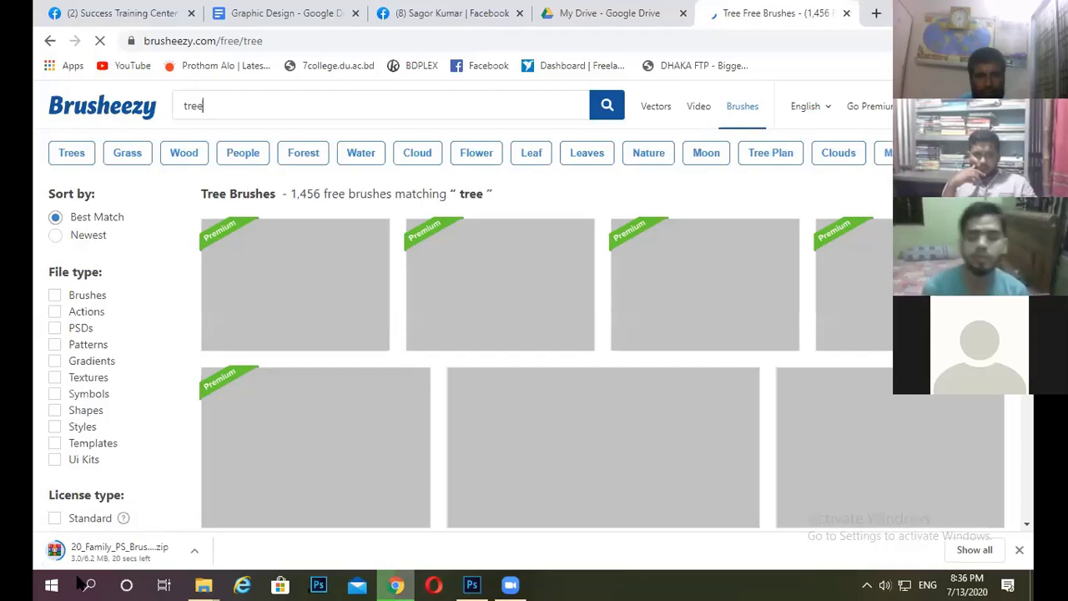
pyautogui.scroll(-3, 720, 291)
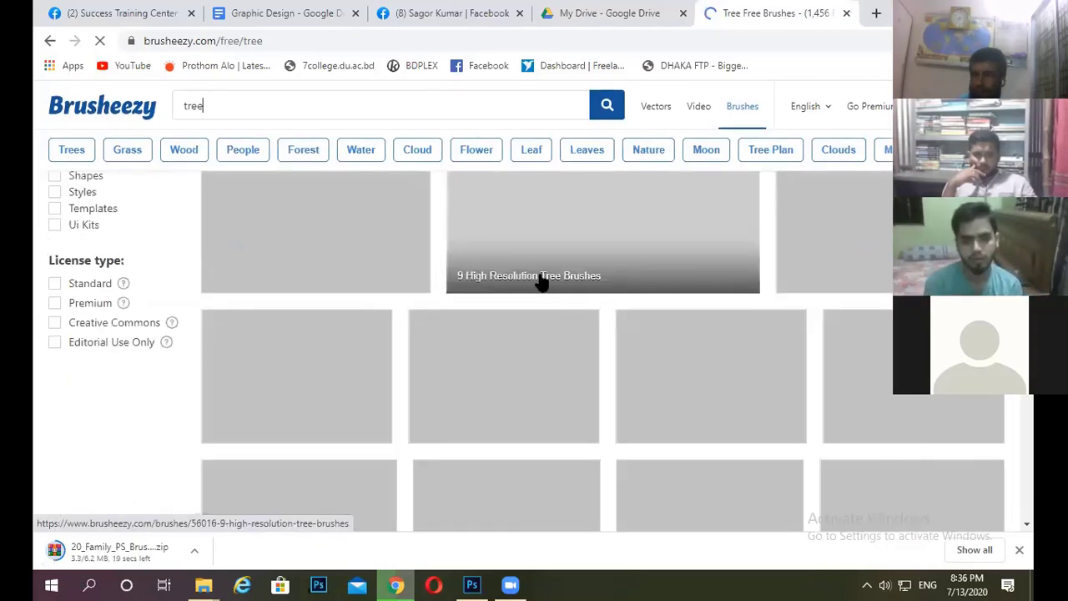
pyautogui.scroll(1, 576, 275)
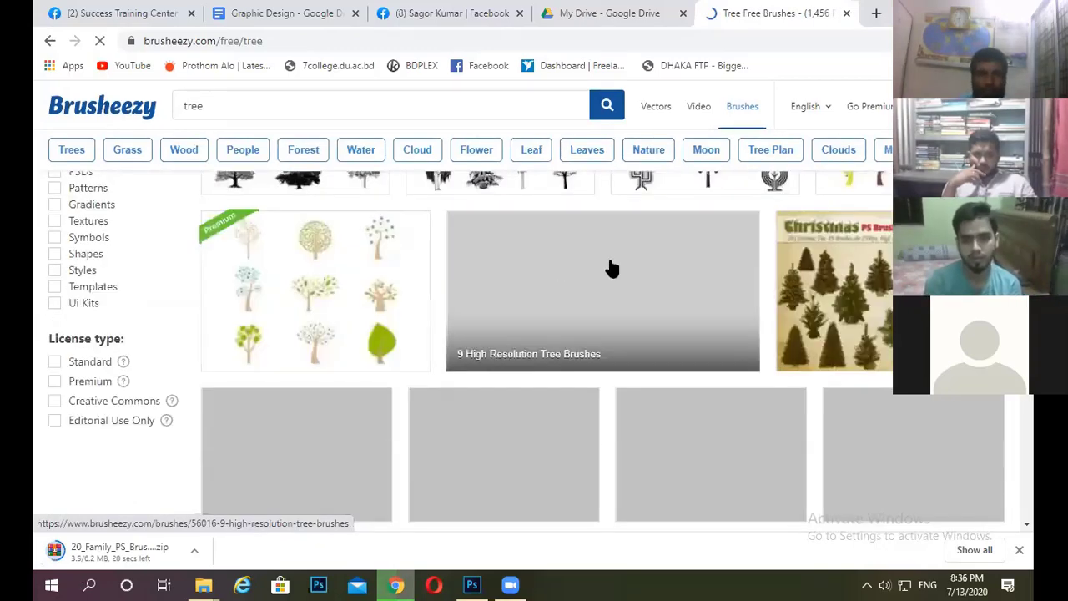
pyautogui.scroll(-3, 612, 267)
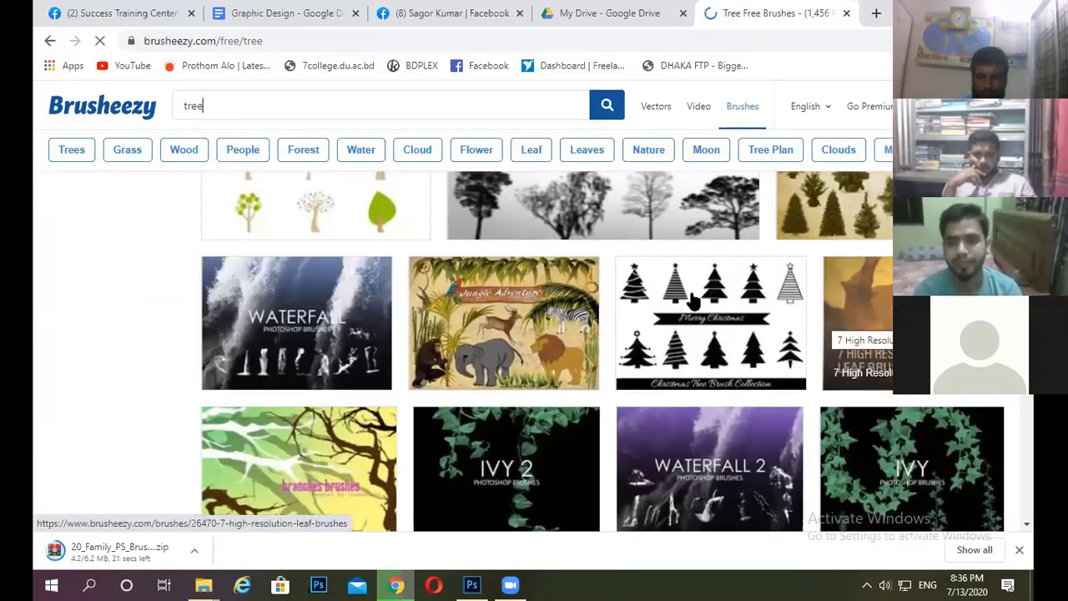
pyautogui.scroll(1, 691, 300)
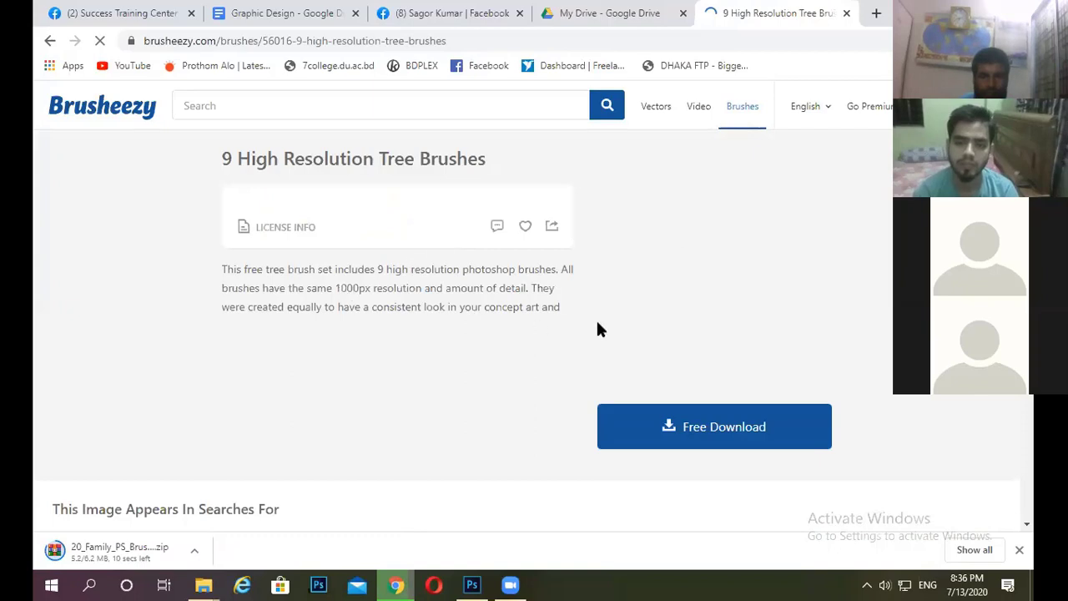
# - Download the 9 High Resolution Tree Brushes set and select both downloaded brush archives in the Downloads folder
pyautogui.scroll(-1, 704, 356)
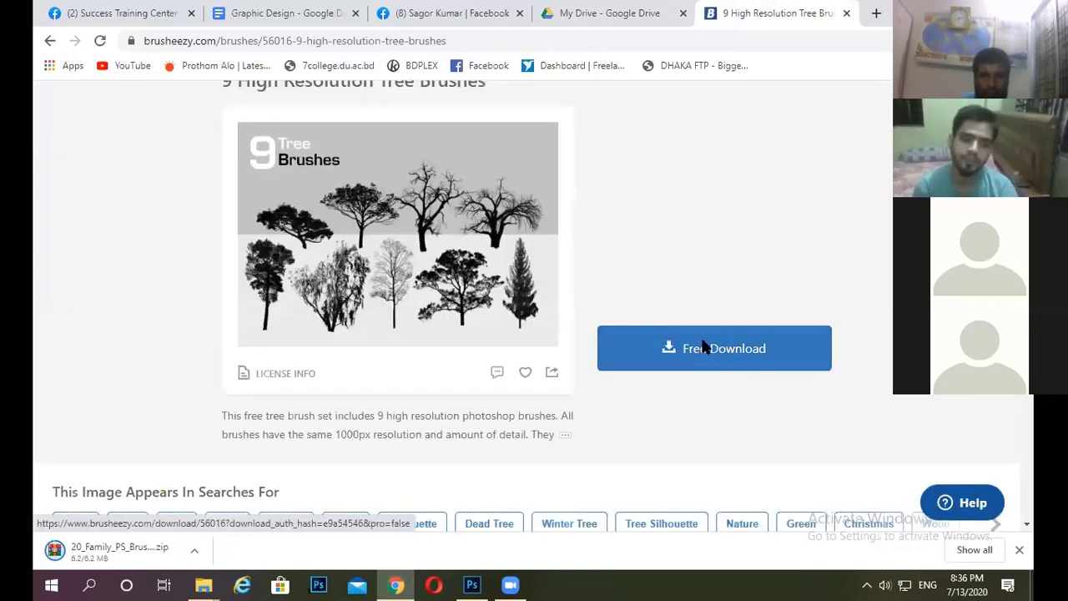
pyautogui.click(703, 347)
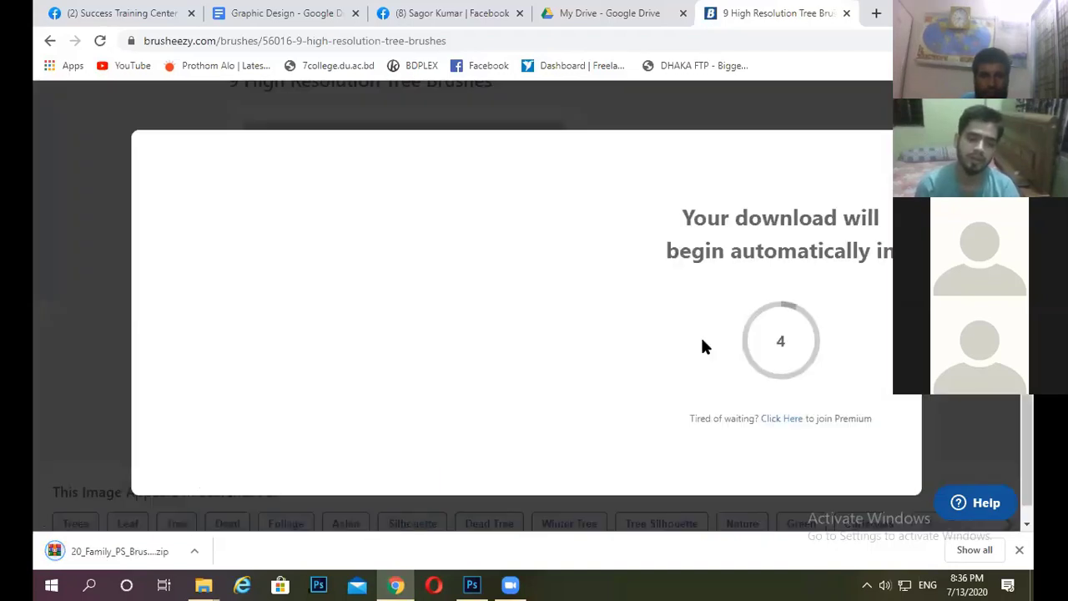
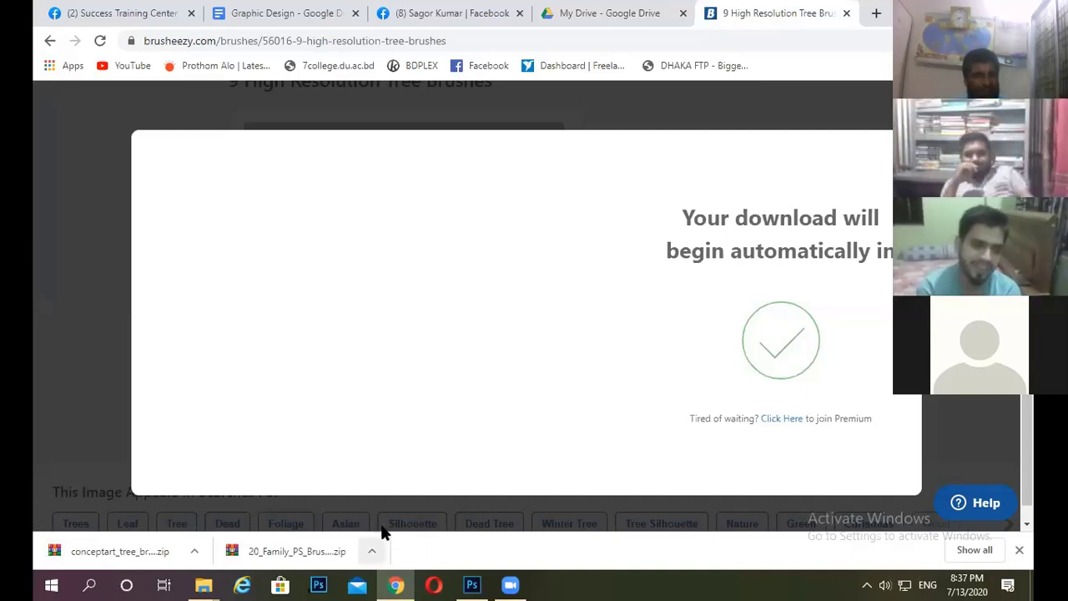
pyautogui.click(372, 551)
pyautogui.click(413, 498)
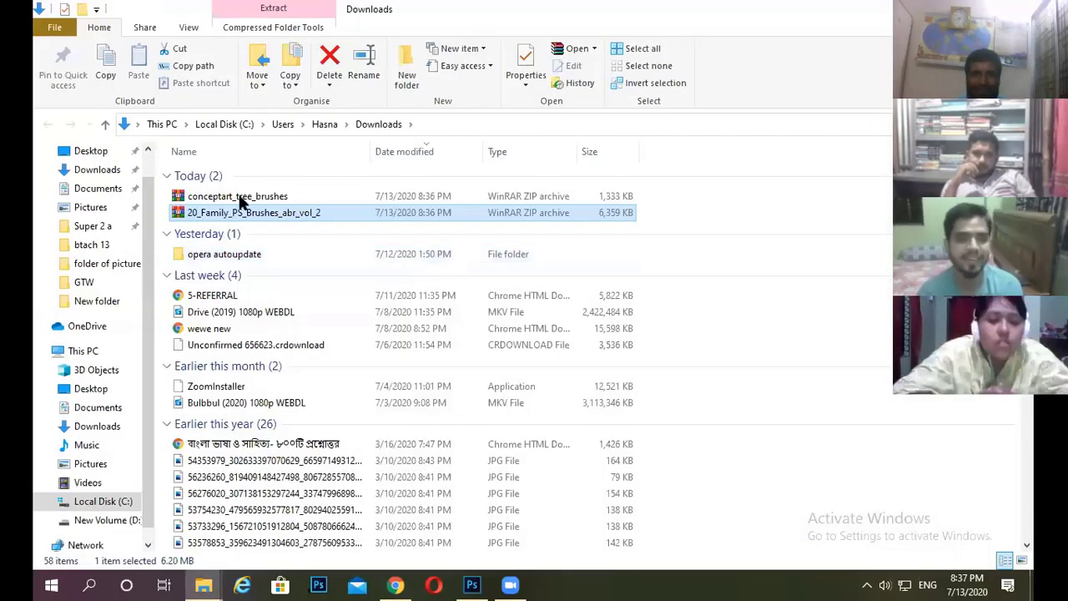
pyautogui.keyDown('ctrl'); pyautogui.click(239, 197); pyautogui.keyUp('ctrl')
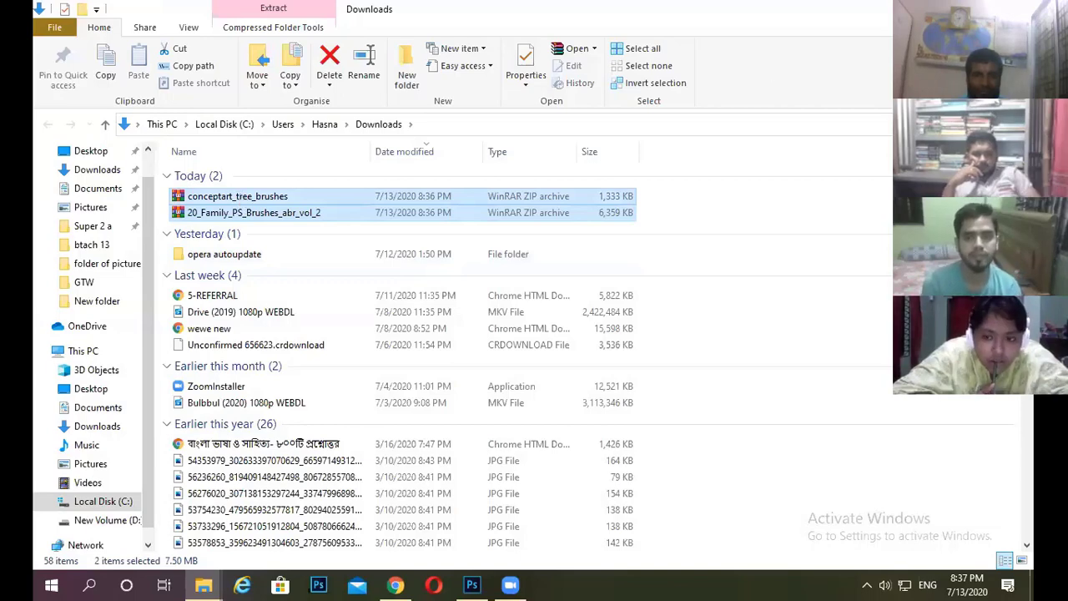
# - Create a folder named "brush" inside the btach 13 folder and paste the two brush archives into it
pyautogui.hotkey('alt', 'Tab')
pyautogui.hotkey('alt', 'Tab')
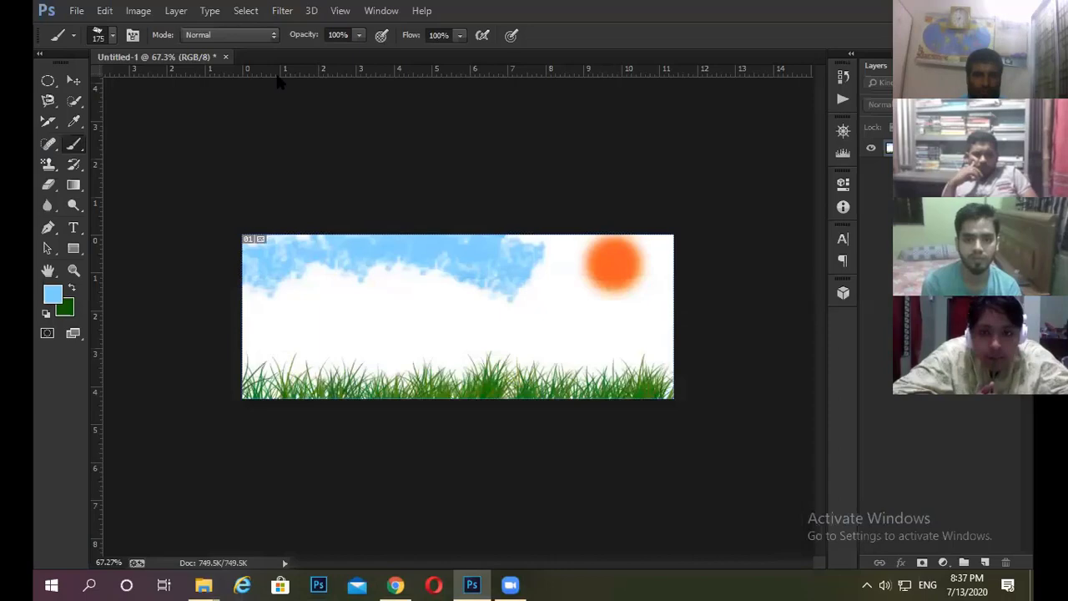
pyautogui.press('super+d')
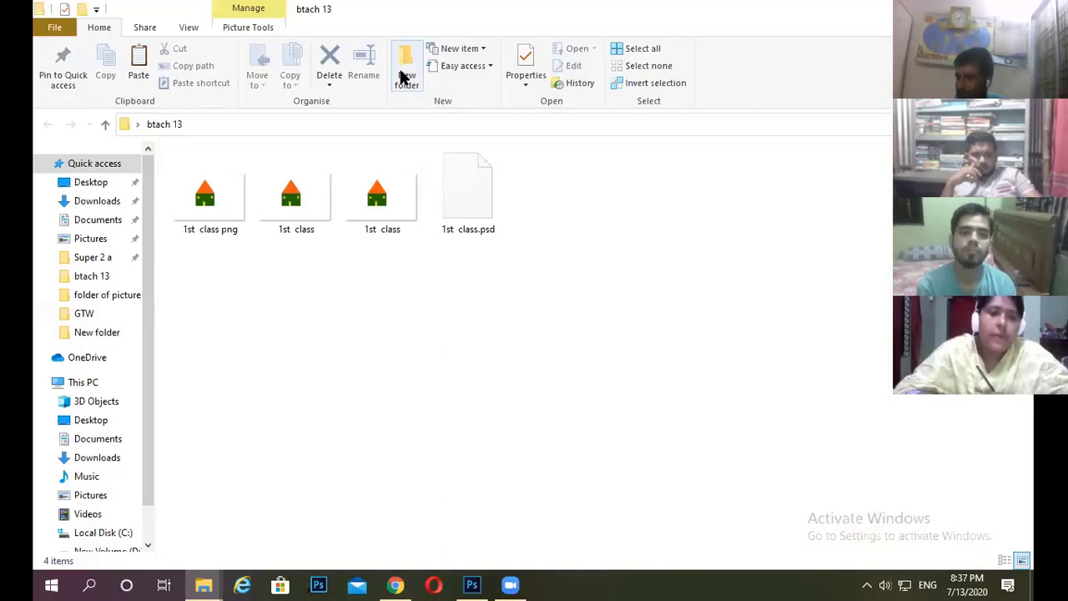
pyautogui.click(403, 77)
pyautogui.write('b')
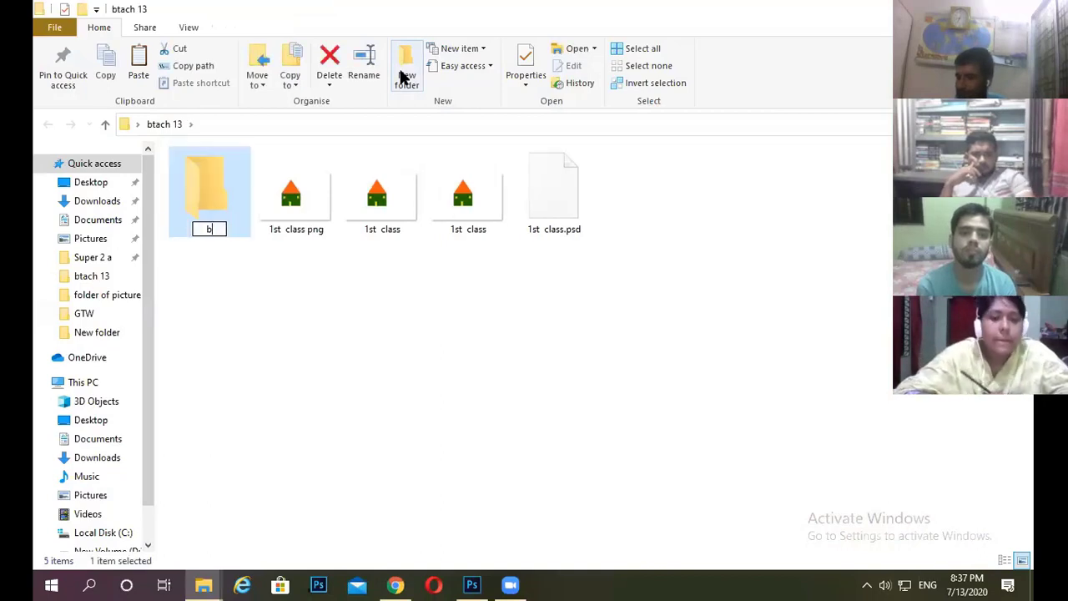
pyautogui.write('rush')
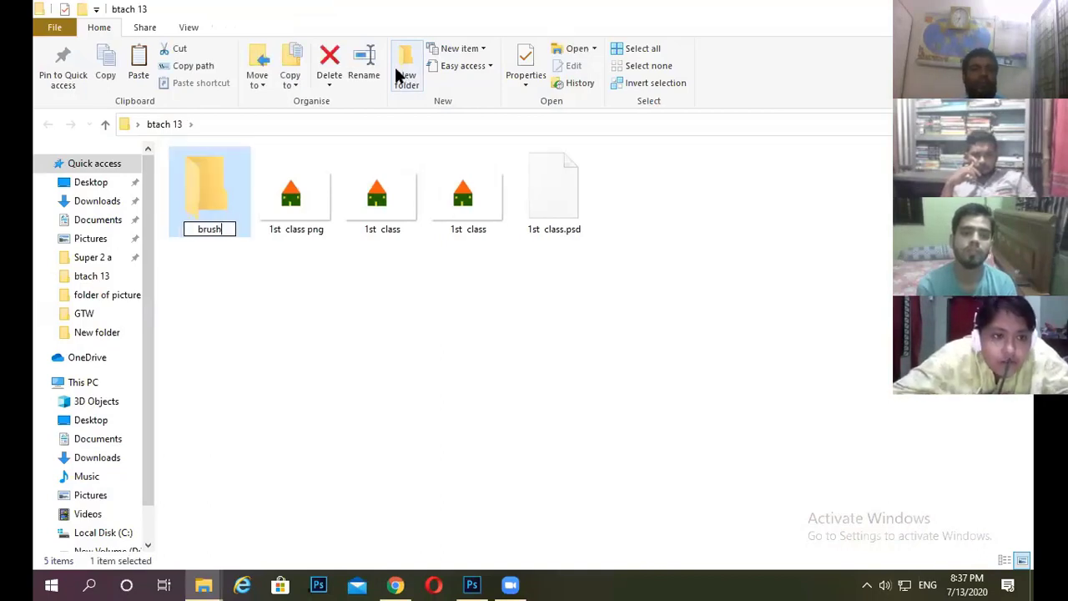
pyautogui.press('Return')
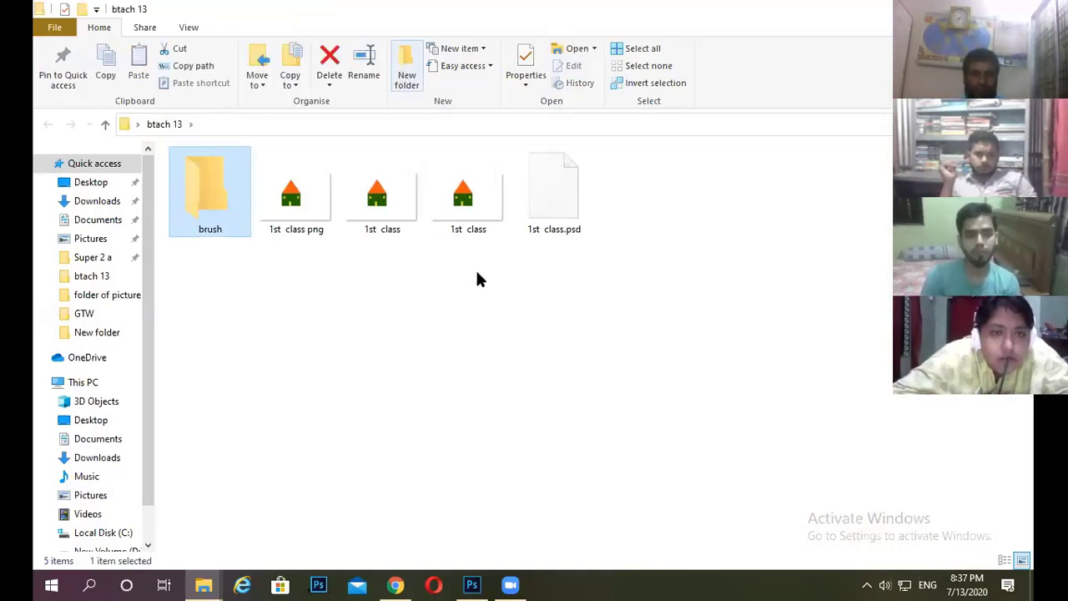
pyautogui.press('Return')
pyautogui.hotkey('ctrl', 'v')
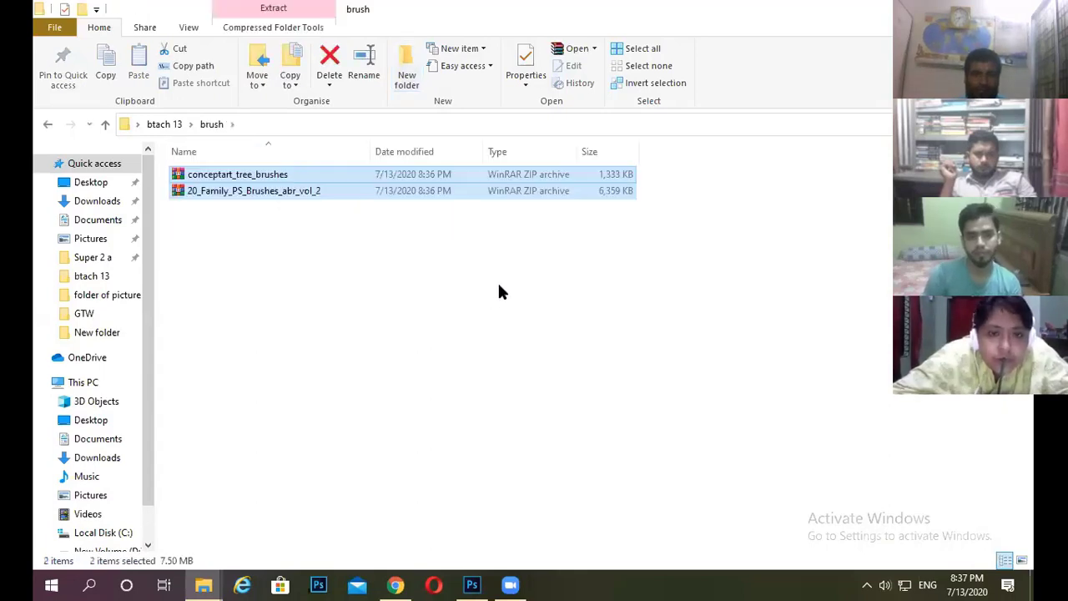
# - Extract the conceptart_tree_brushes and 20_Family_PS_Brushes_abr_vol_2 archives into their own subfolders of the brush folder
pyautogui.click(235, 179)
pyautogui.rightClick(234, 177)
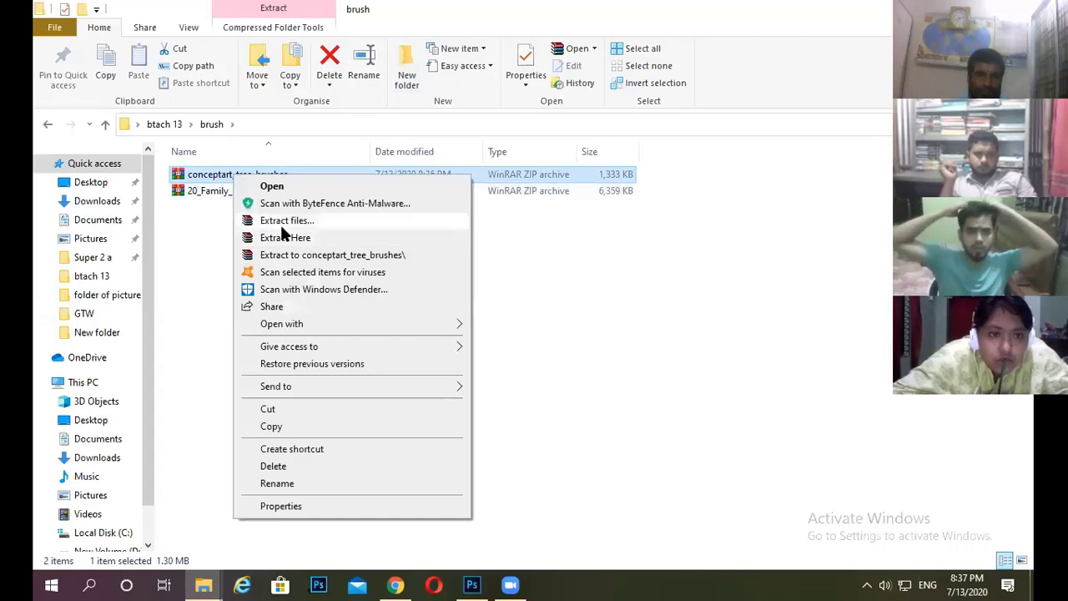
pyautogui.click(282, 222)
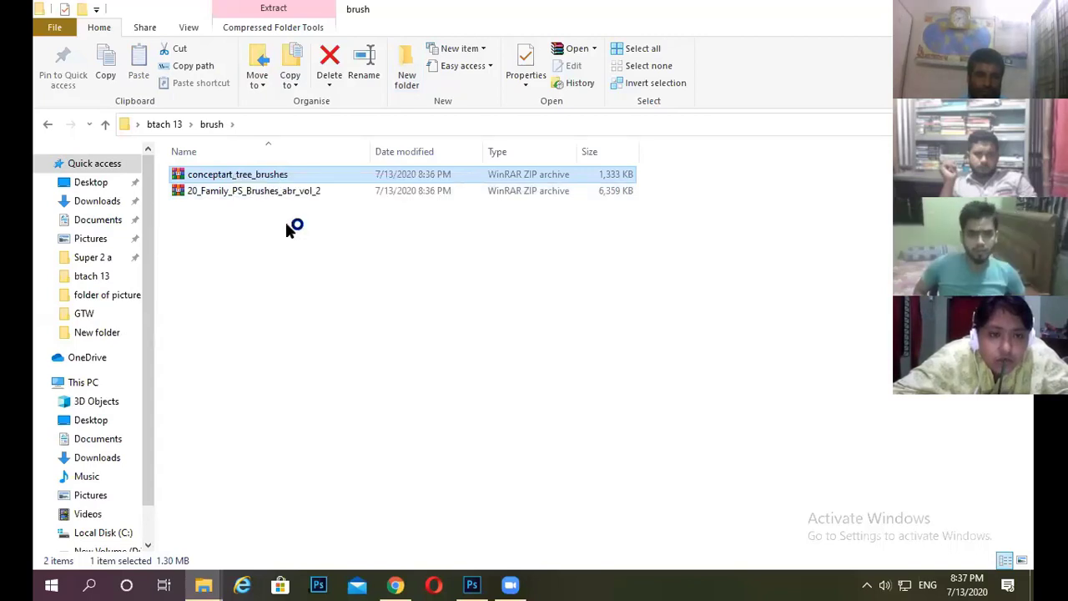
pyautogui.click(570, 467)
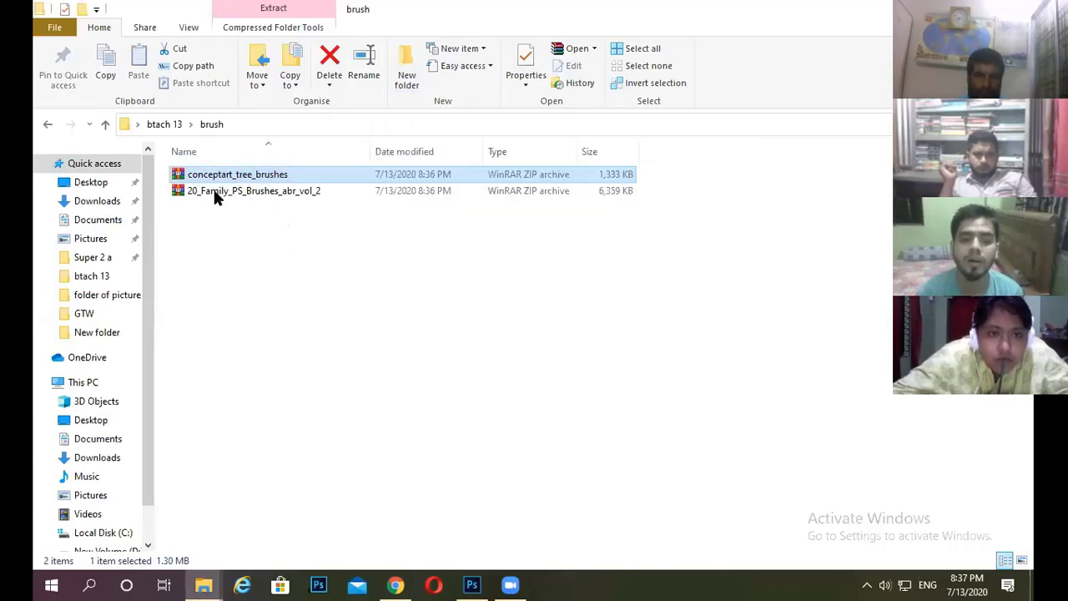
pyautogui.click(214, 192)
pyautogui.rightClick(214, 192)
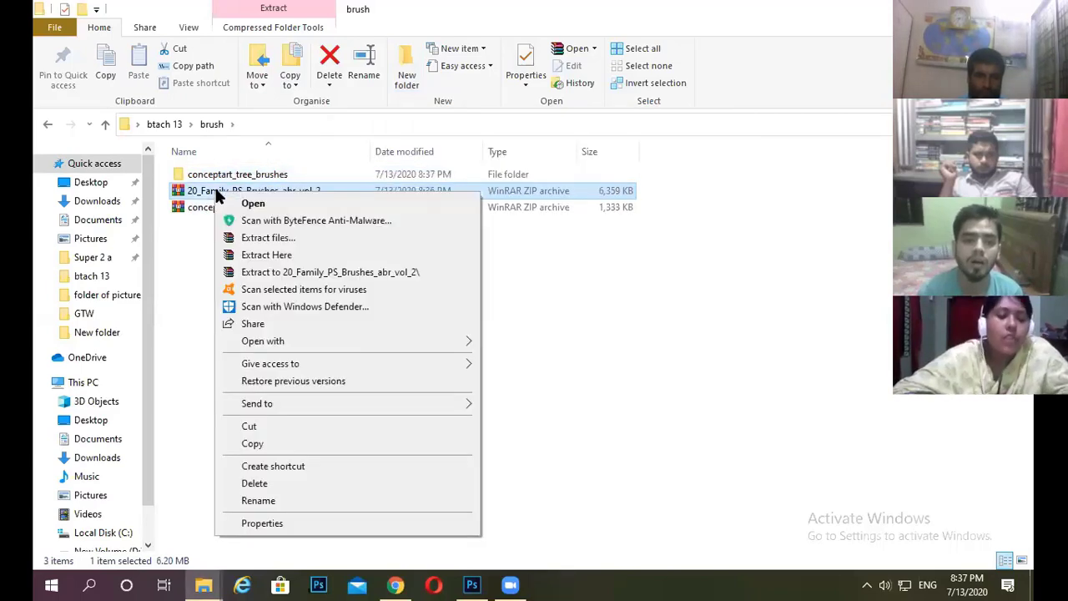
pyautogui.click(280, 238)
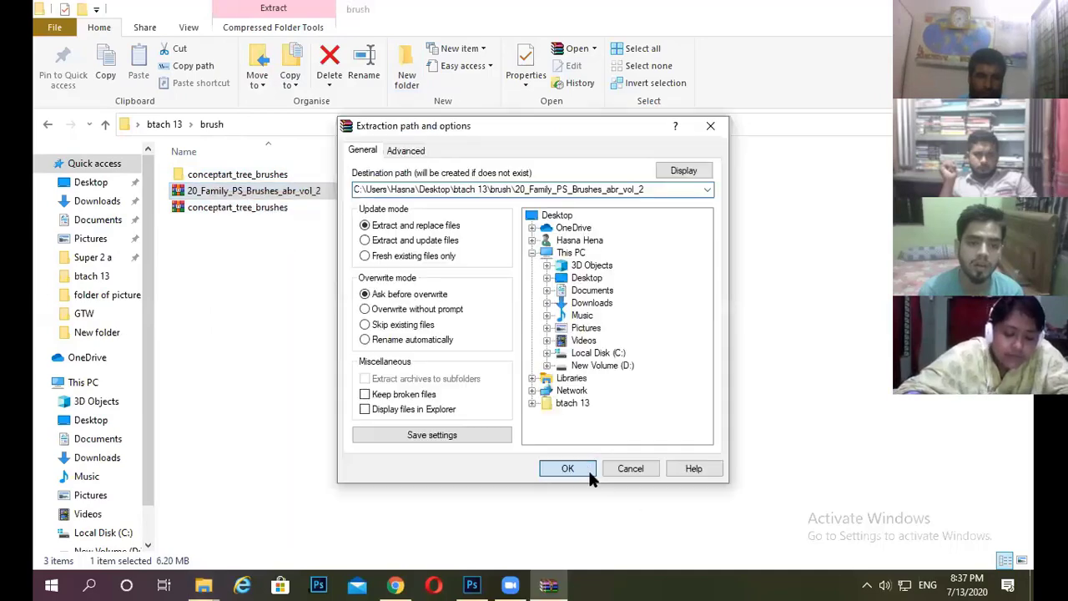
pyautogui.click(571, 467)
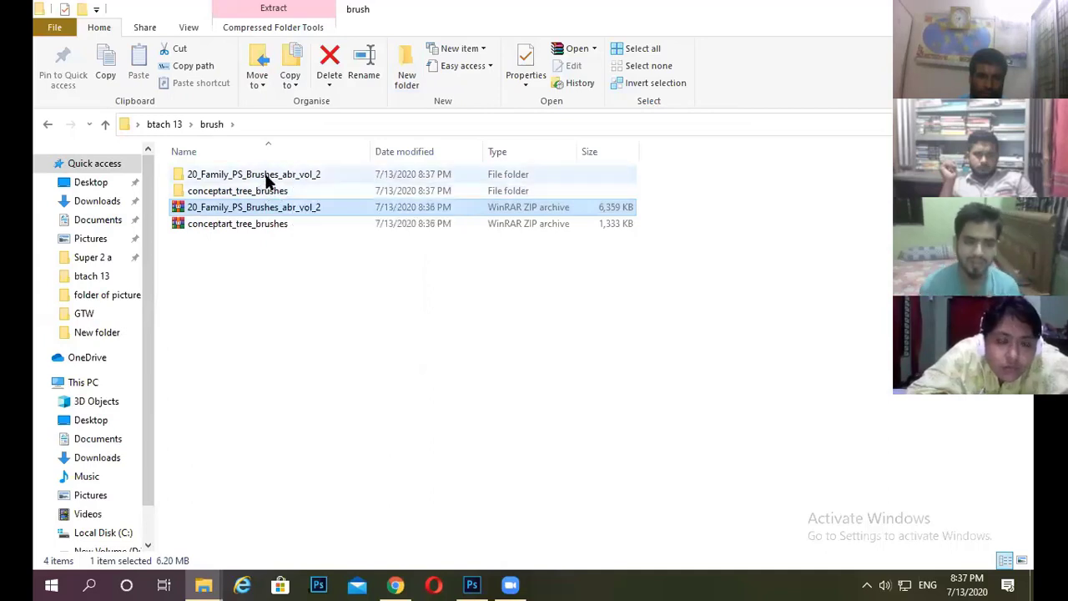
# - Open the extracted 20 Family PS Brushes abr vol.2 folder and examine the brush file's type
pyautogui.doubleClick(256, 176)
pyautogui.doubleClick(255, 176)
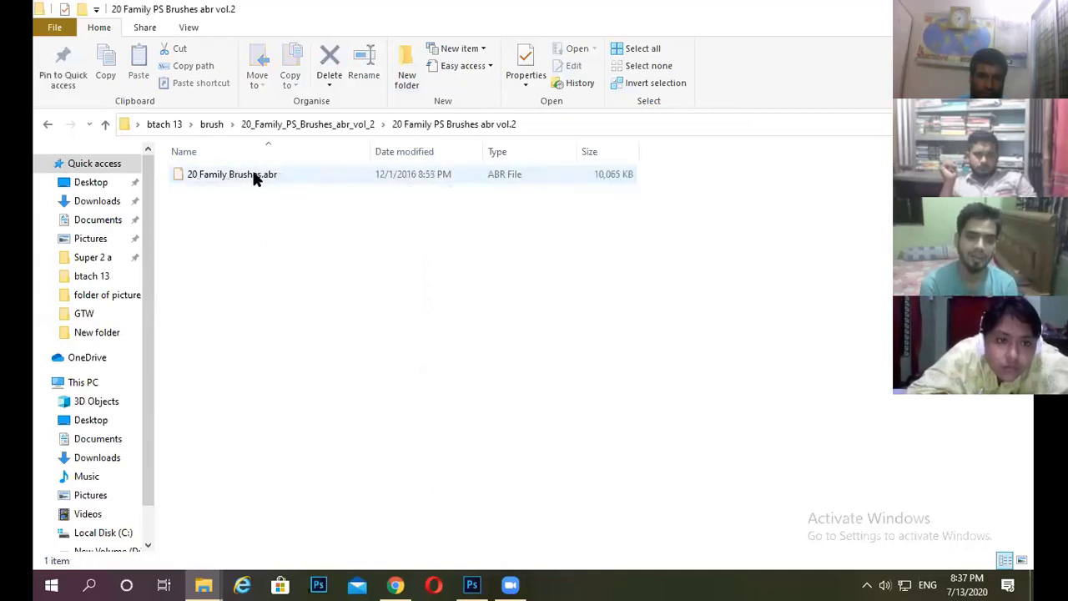
pyautogui.click(499, 185)
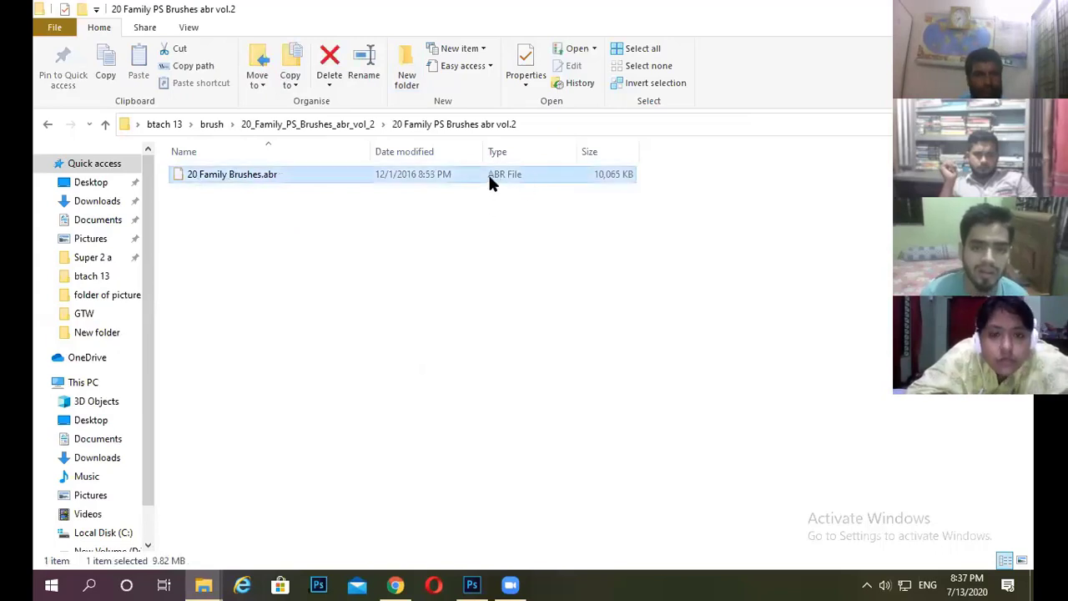
pyautogui.click(502, 215)
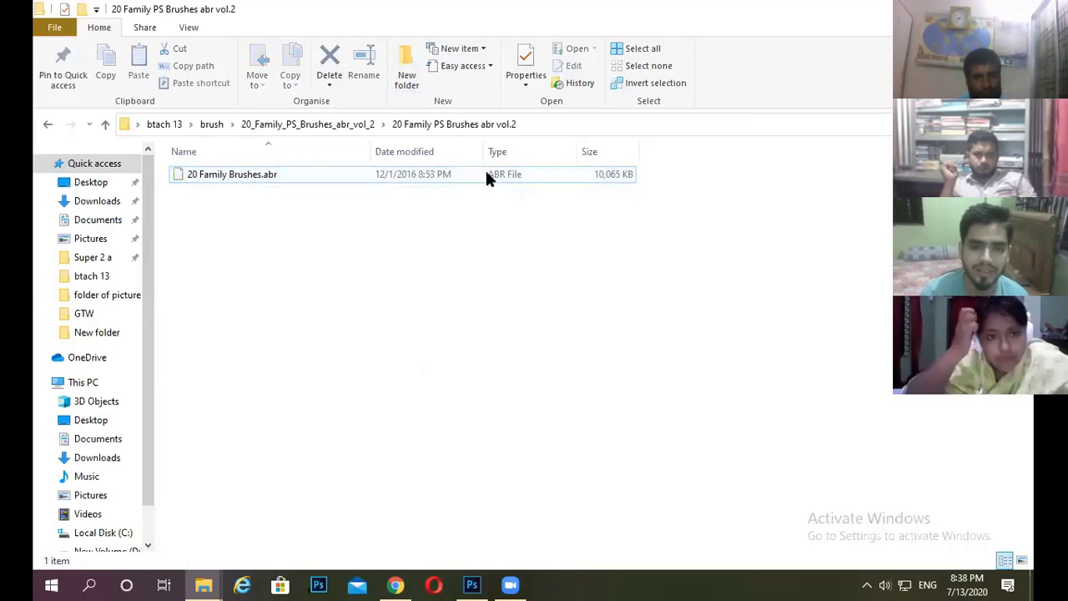
pyautogui.moveTo(494, 152); pyautogui.dragTo(503, 180)
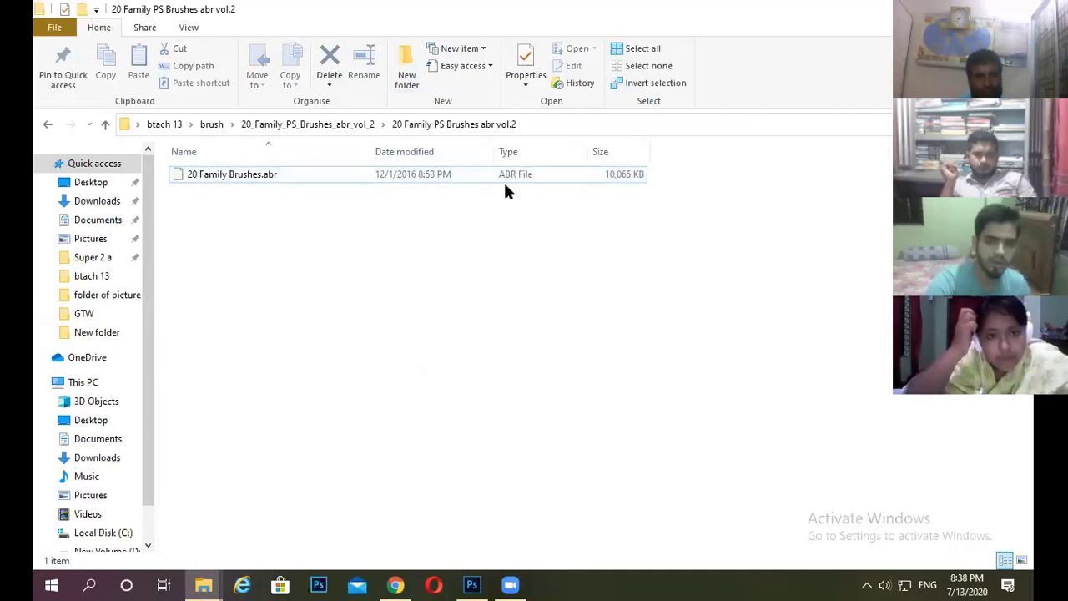
pyautogui.click(503, 174)
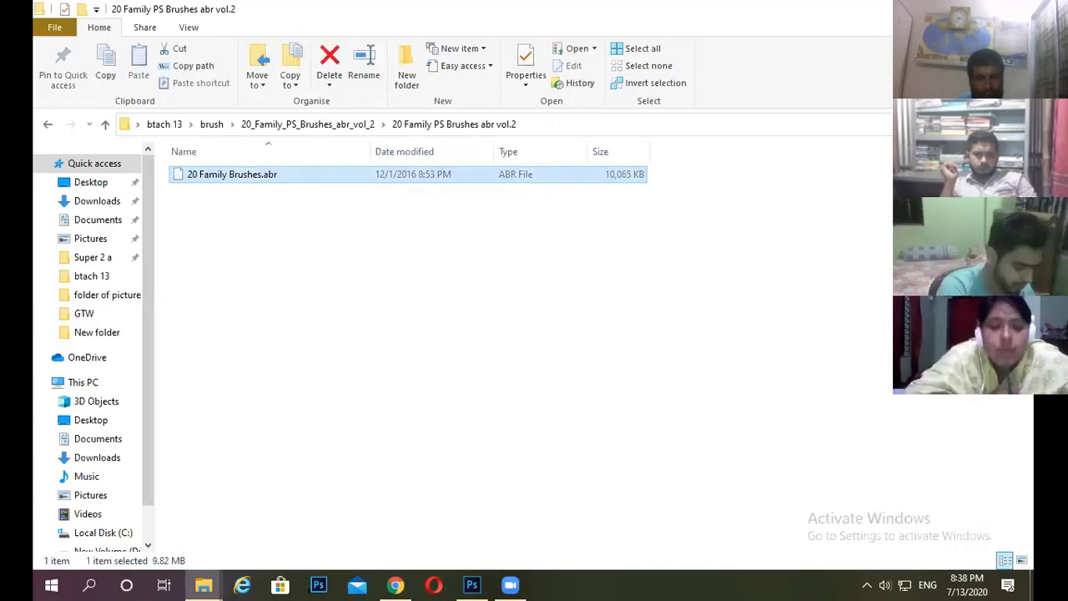
# - Switch to Photoshop and load conceptart_tree_brushes.abr from the btach 13 brush folder into the brush presets
pyautogui.press('super+d')
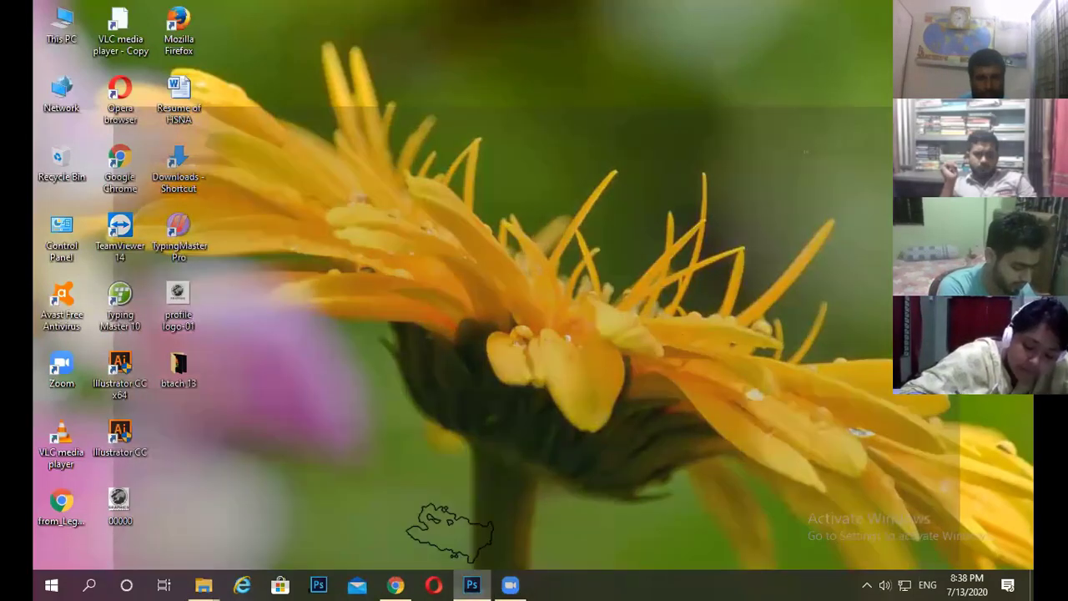
pyautogui.click(472, 584)
pyautogui.click(98, 35)
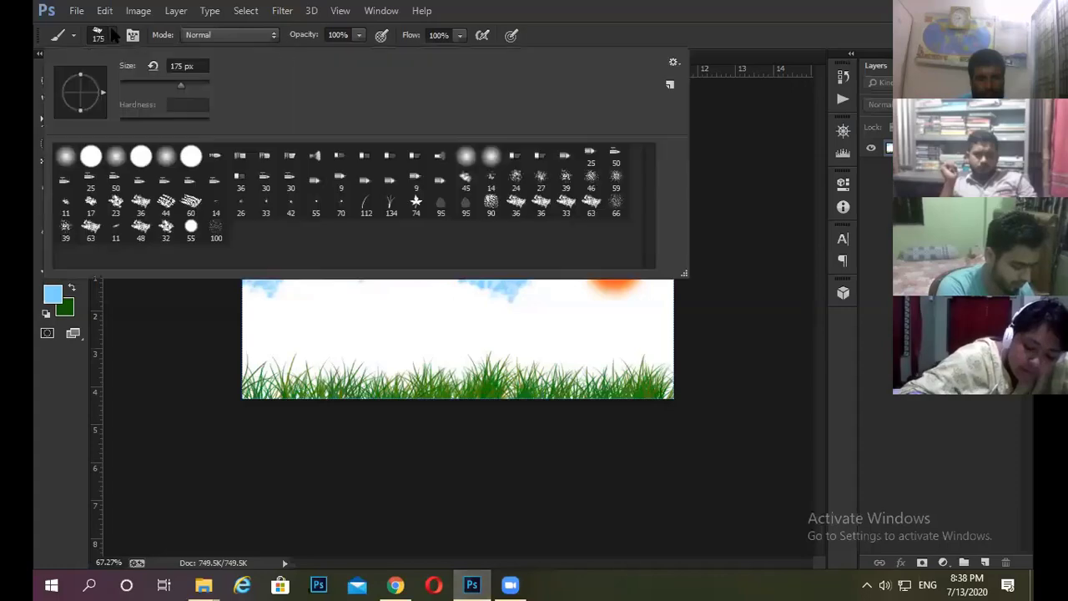
pyautogui.click(672, 62)
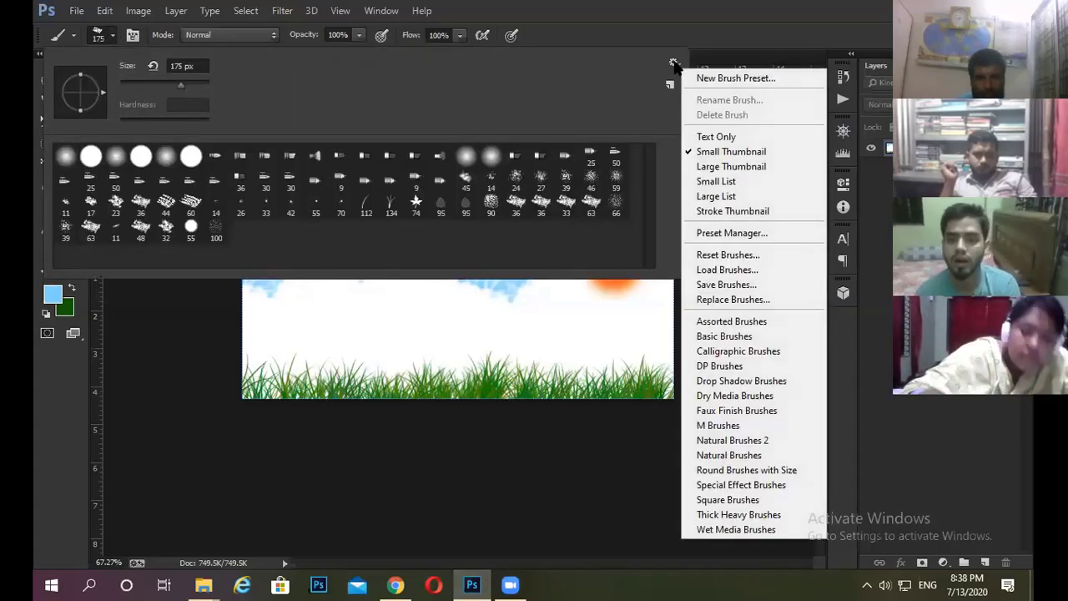
pyautogui.click(734, 269)
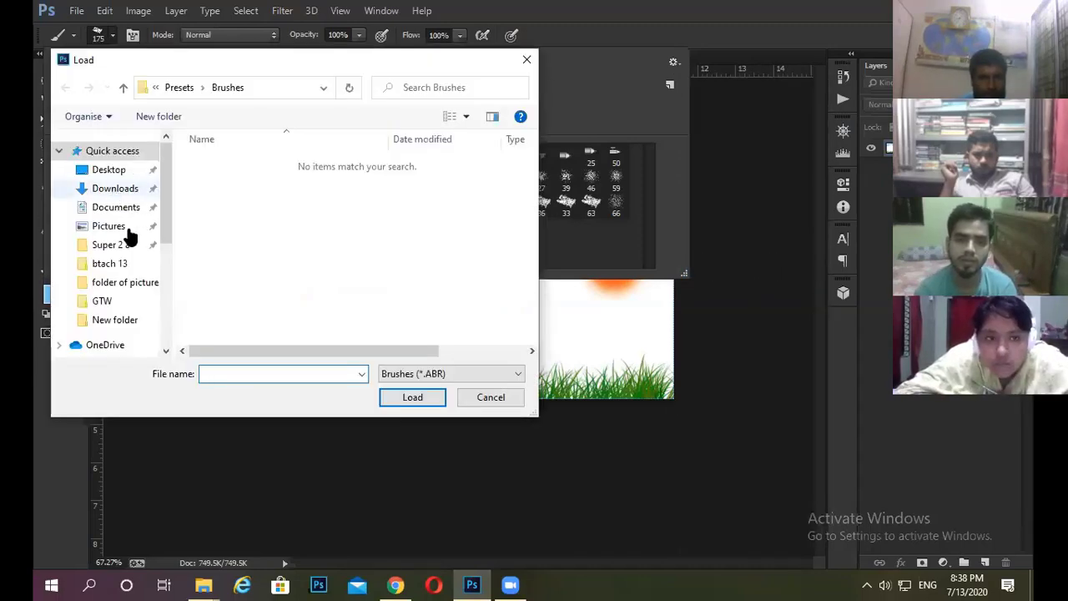
pyautogui.click(117, 269)
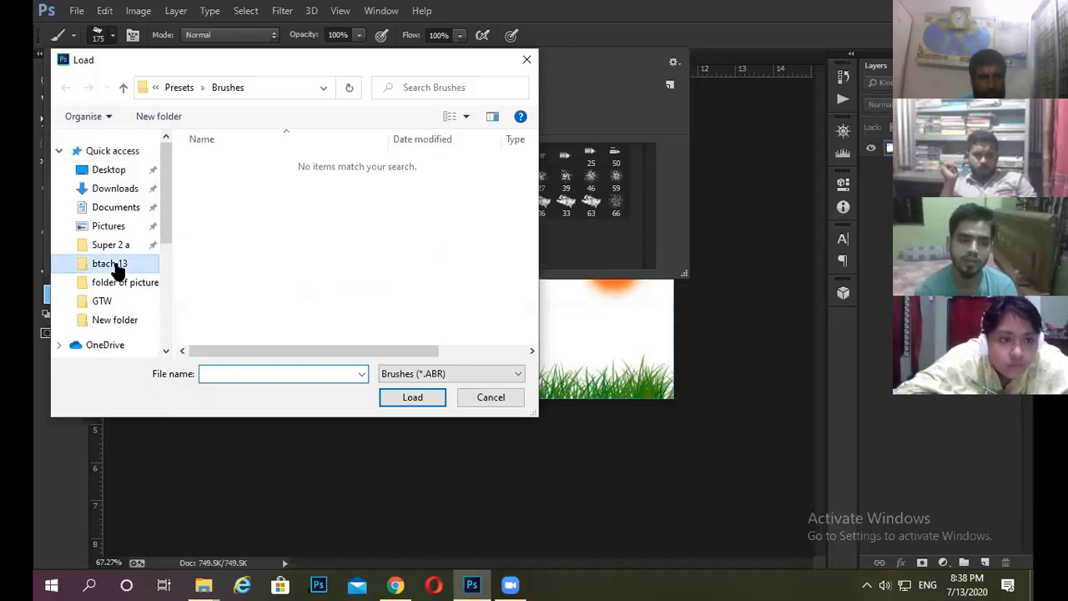
pyautogui.doubleClick(213, 161)
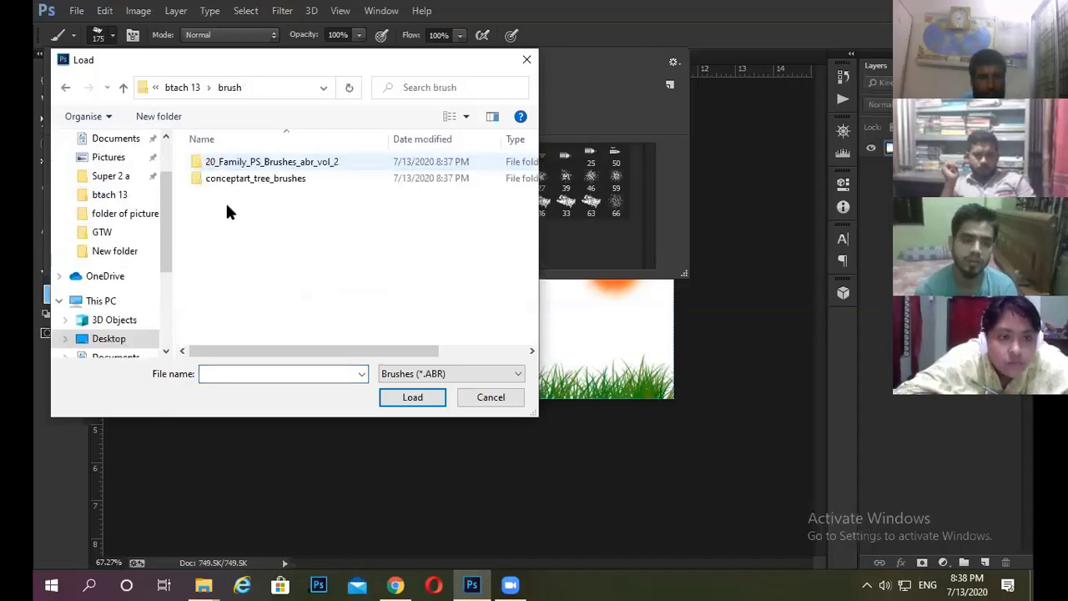
pyautogui.doubleClick(247, 178)
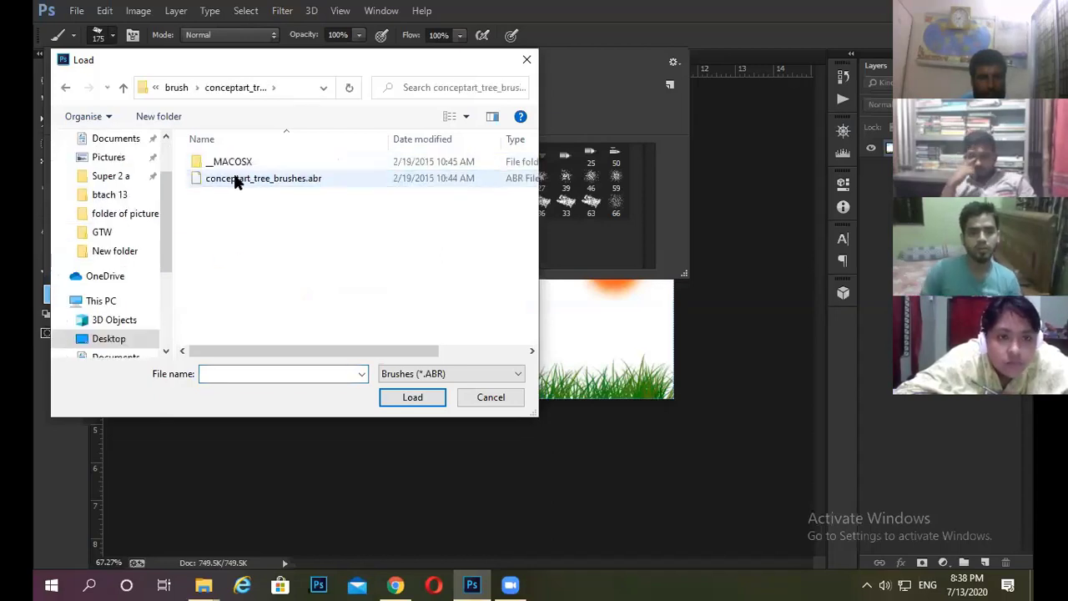
pyautogui.click(243, 180)
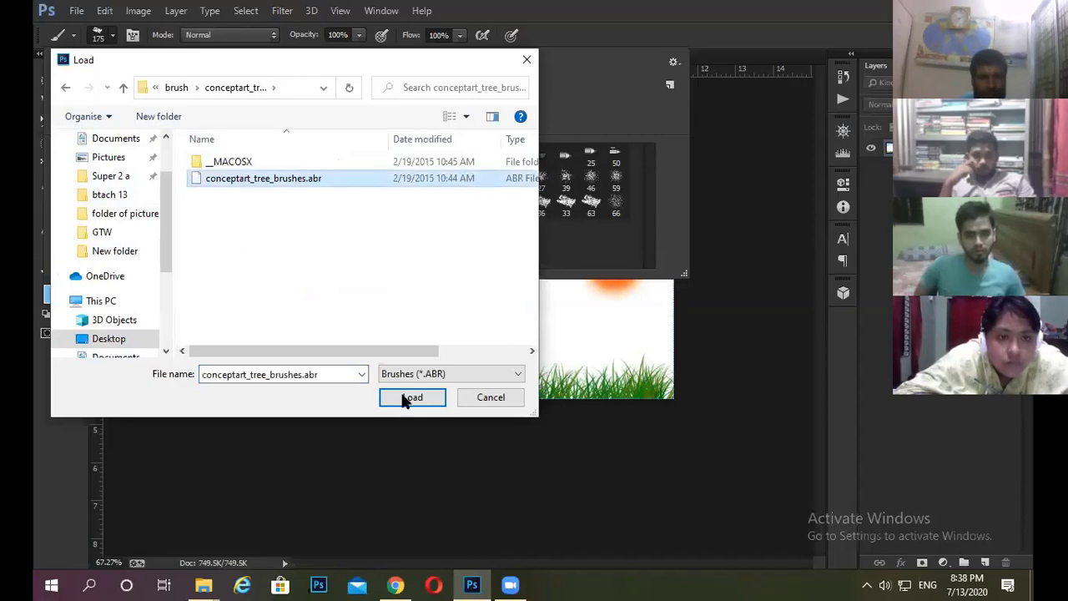
pyautogui.click(412, 397)
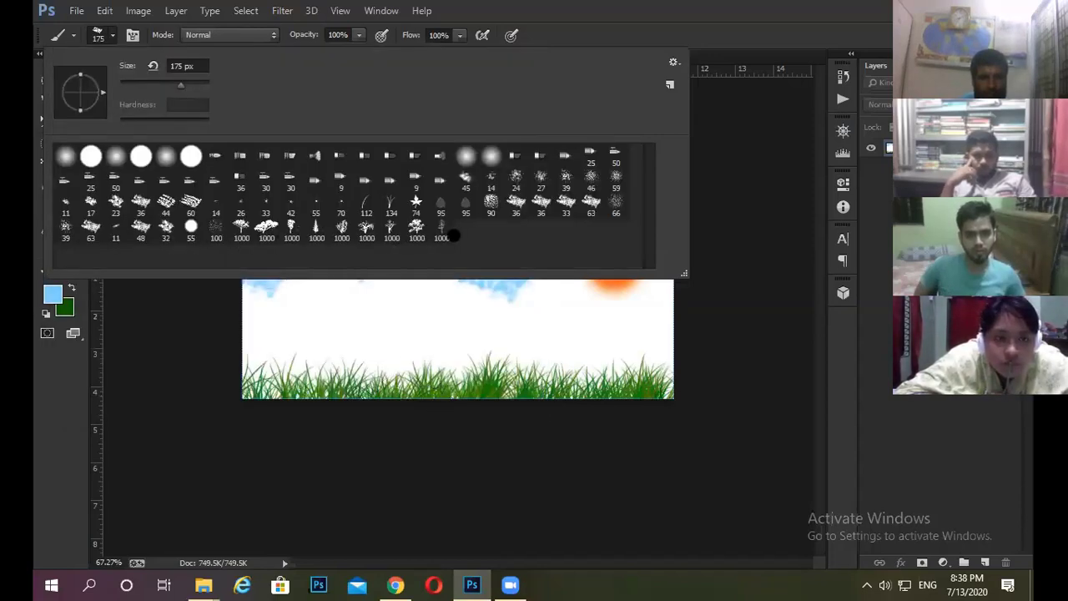
# - Load 20 Family Brushes.abr from the 20_Family_PS_Brushes_abr_vol_2 folder into the brush presets and make the preset picker narrower
pyautogui.click(673, 62)
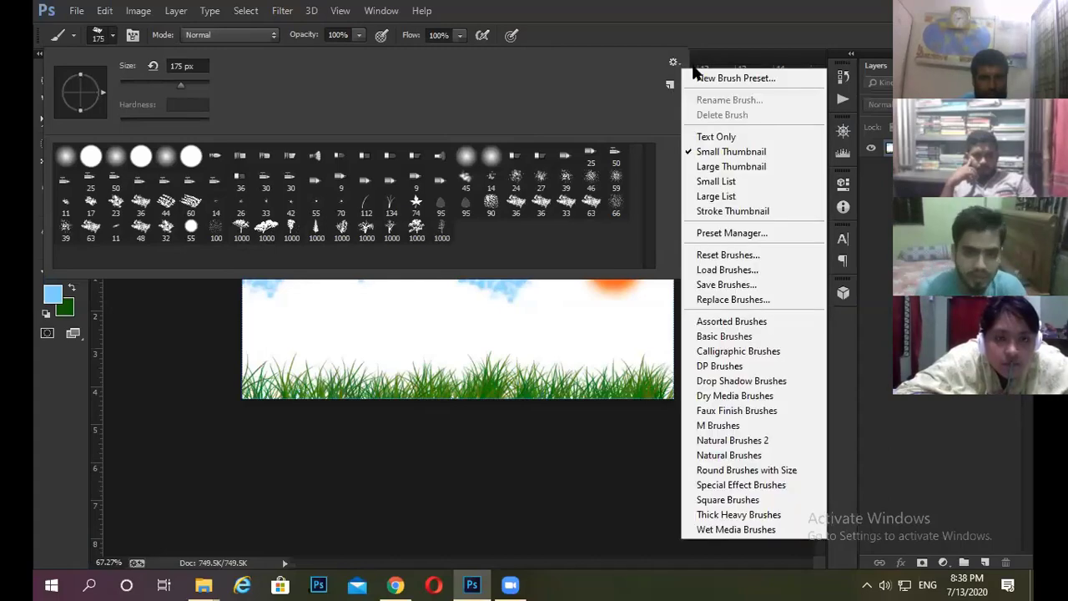
pyautogui.click(761, 269)
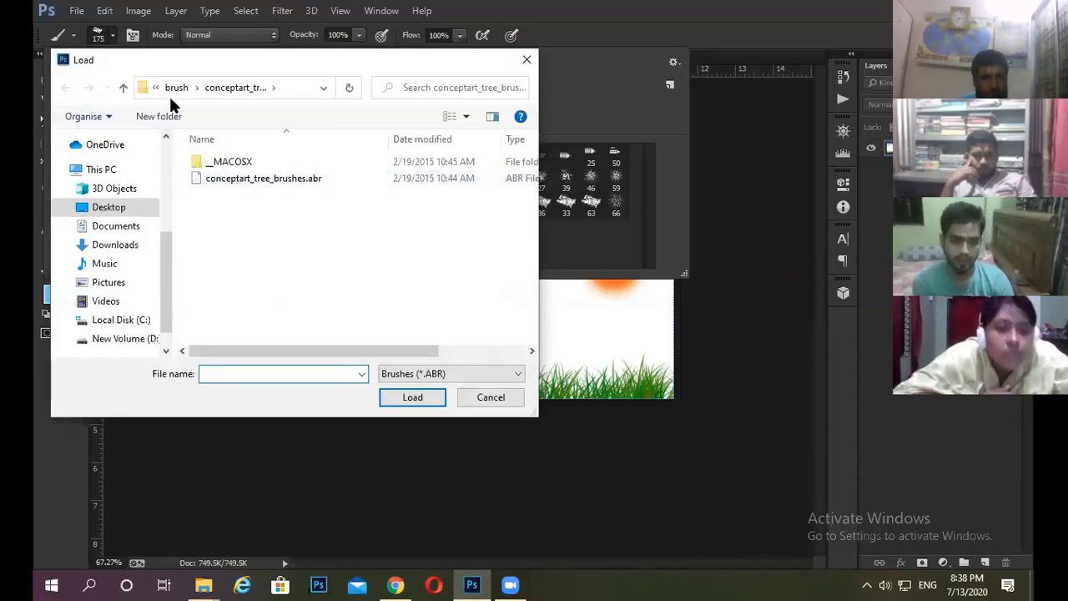
pyautogui.click(175, 88)
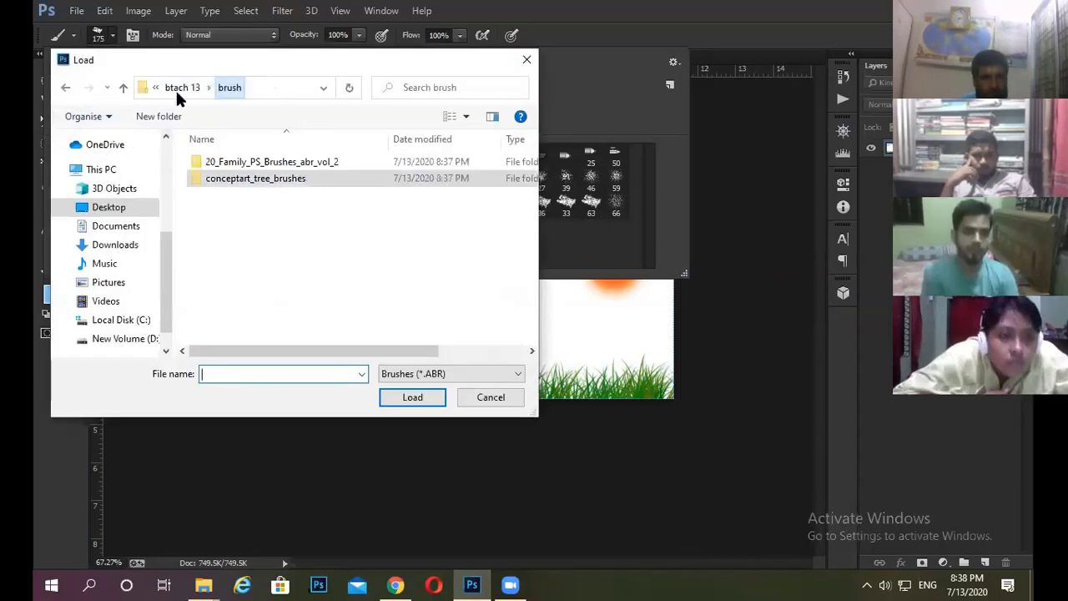
pyautogui.doubleClick(278, 164)
pyautogui.doubleClick(278, 162)
pyautogui.click(285, 164)
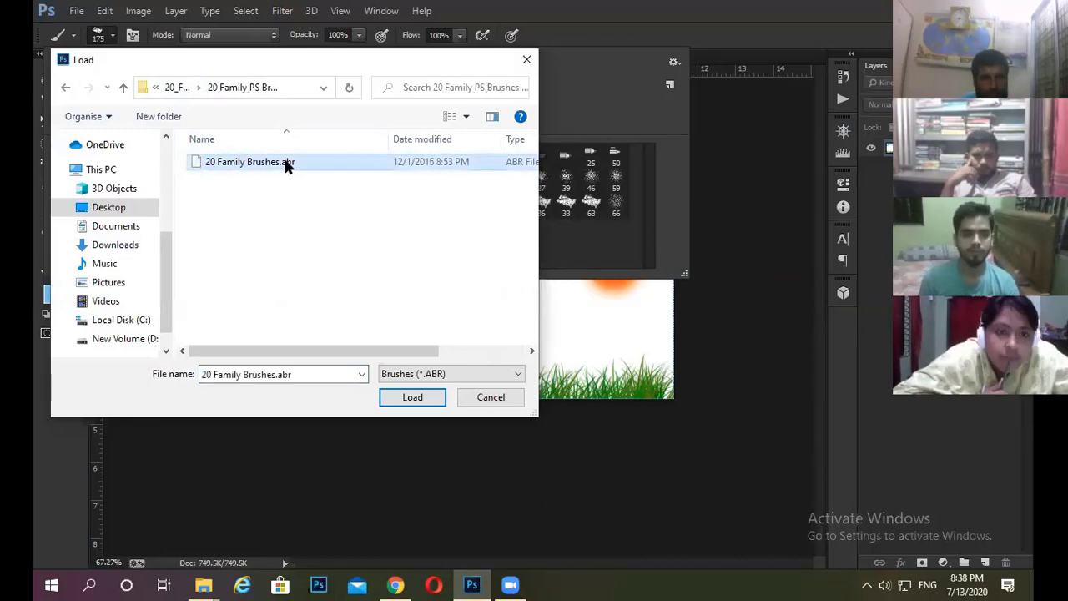
pyautogui.click(419, 396)
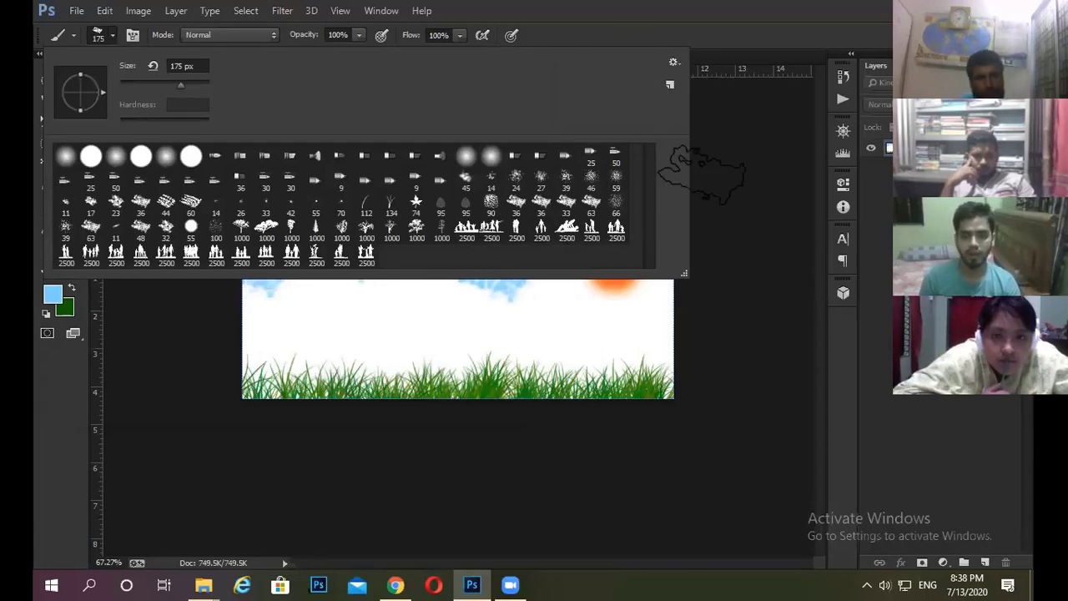
pyautogui.moveTo(683, 272); pyautogui.dragTo(417, 322)
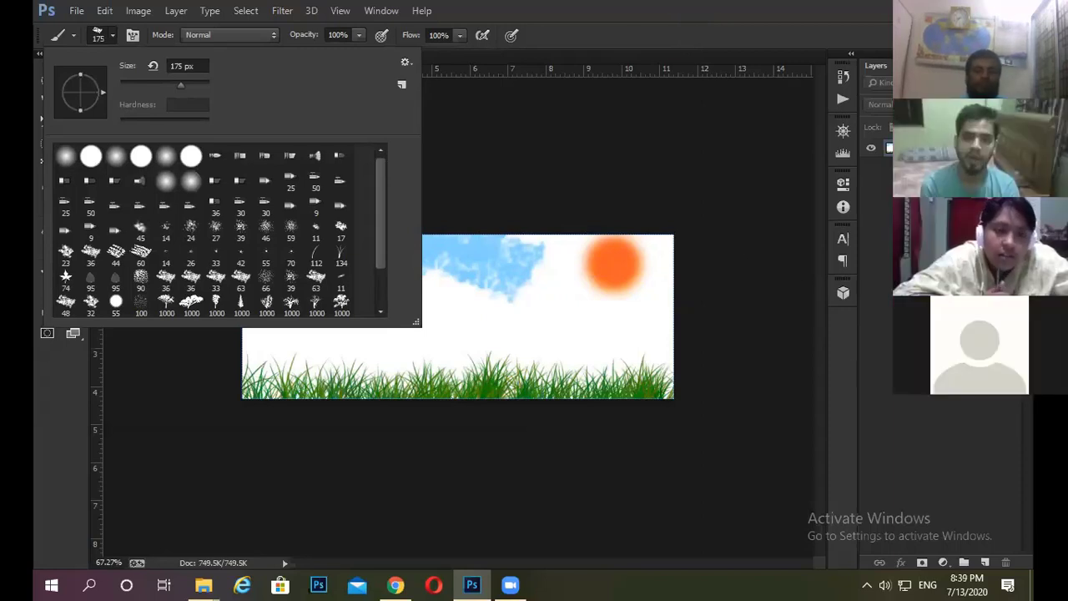
pyautogui.press('Escape')
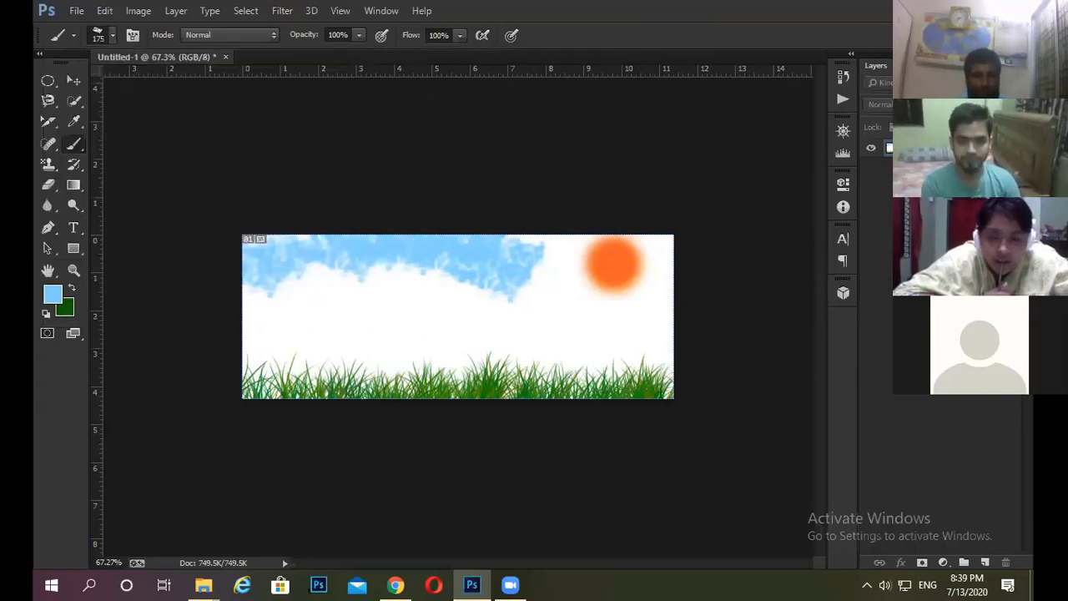
# - Choose a wide-crowned tree brush from the loaded tree set for the Brush tool and reduce its size to 300 px
pyautogui.scroll(1, 457, 316)
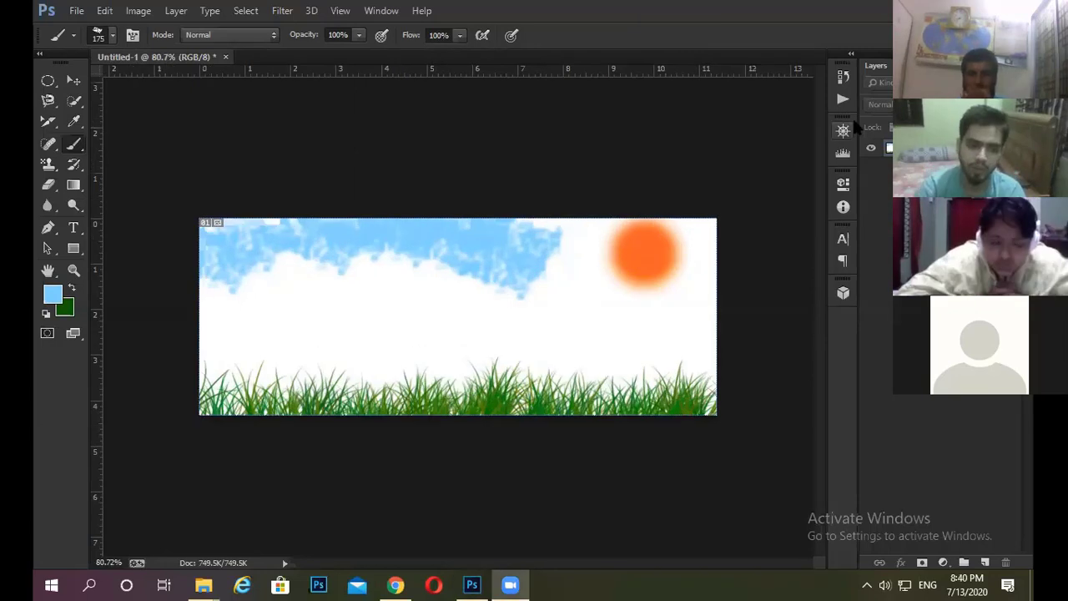
pyautogui.scroll(1, 598, 395)
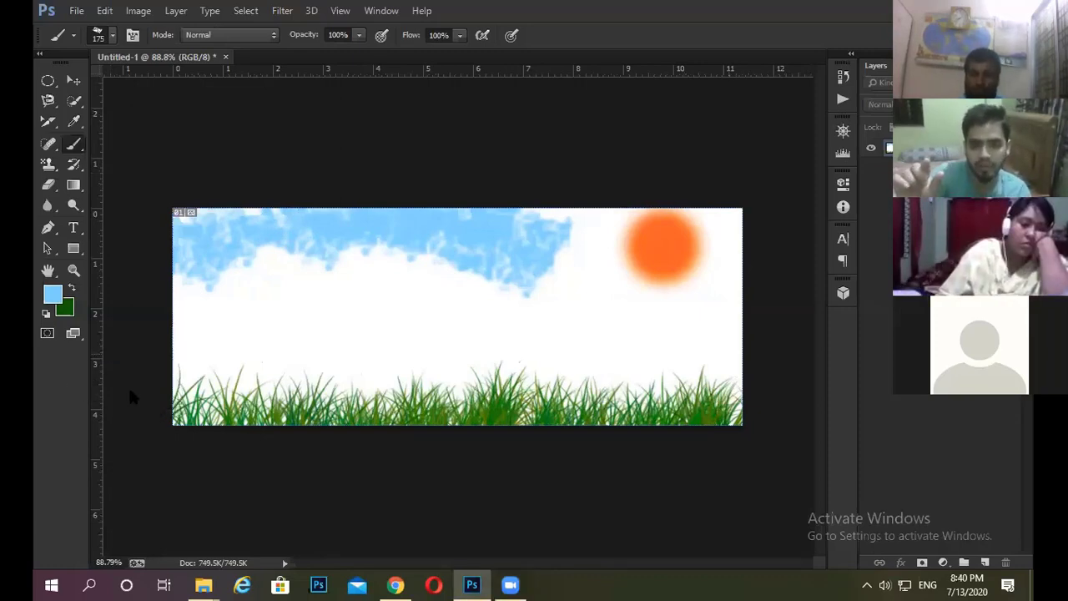
pyautogui.click(72, 81)
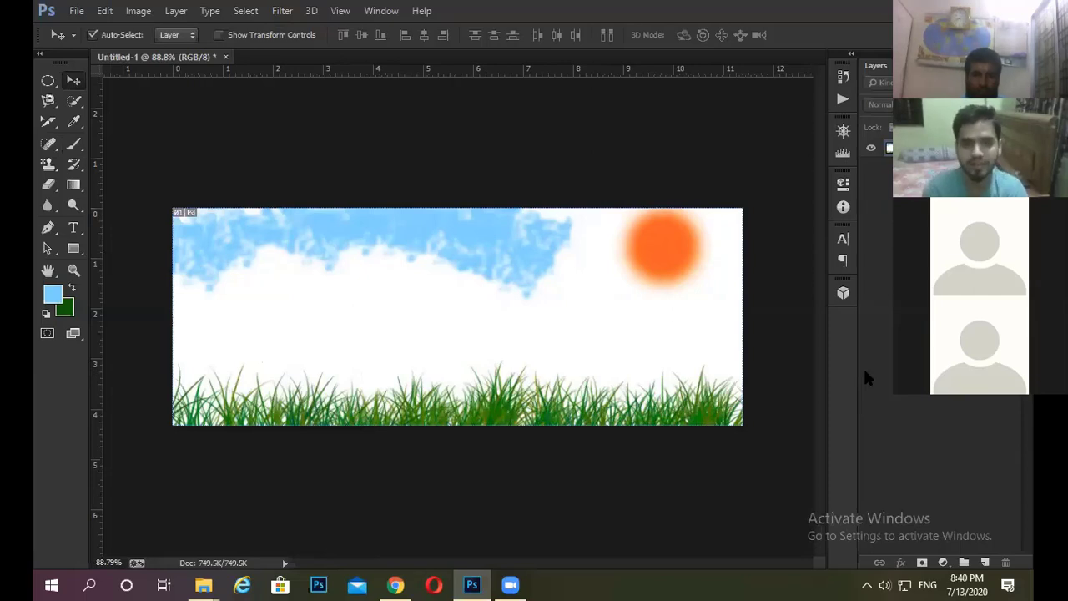
pyautogui.click(74, 146)
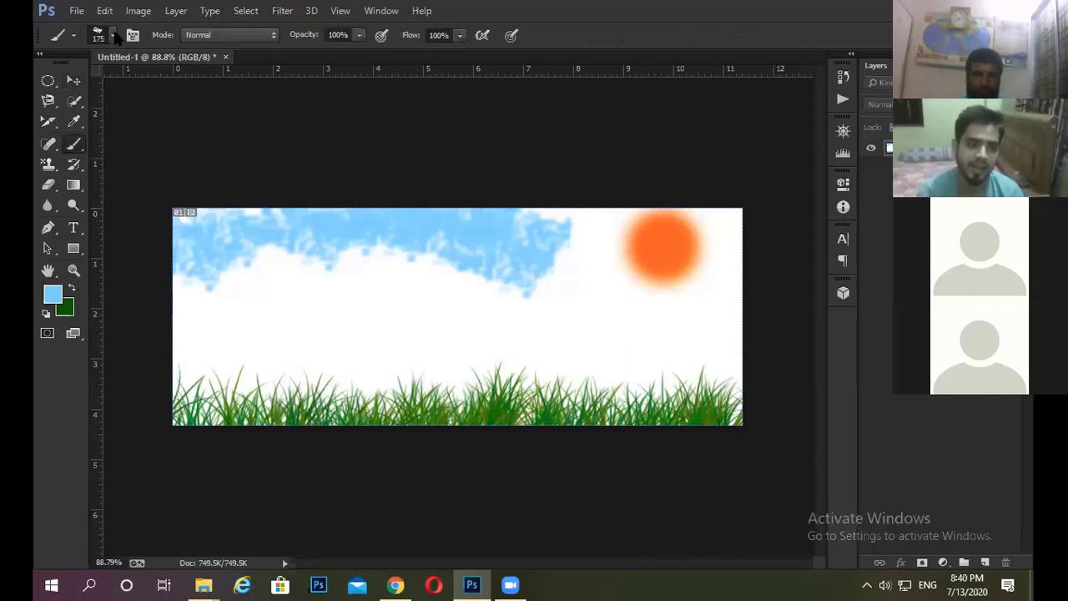
pyautogui.rightClick(278, 319)
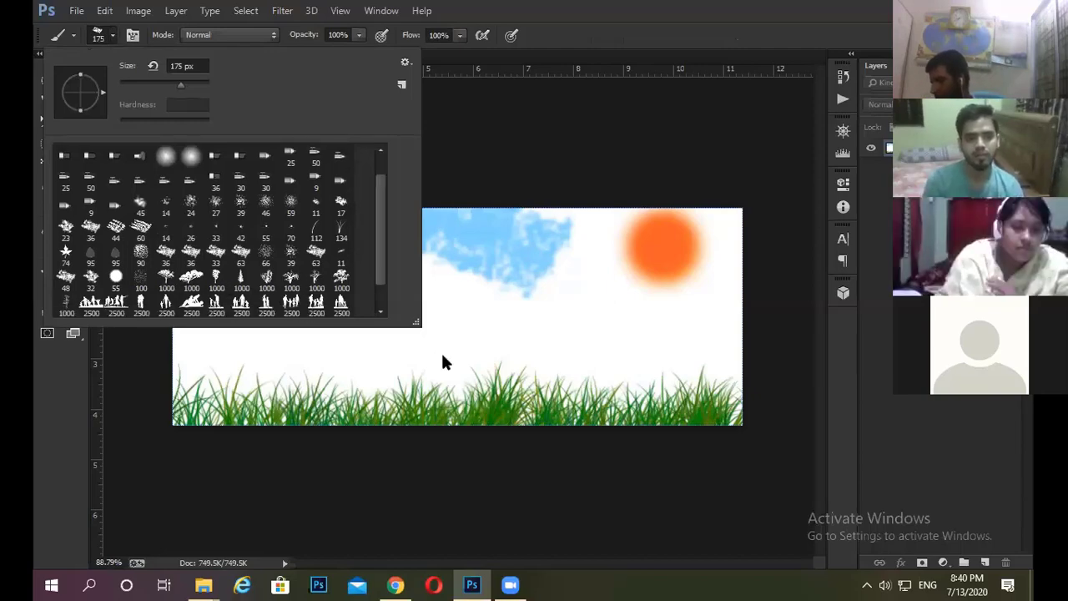
pyautogui.click(499, 308)
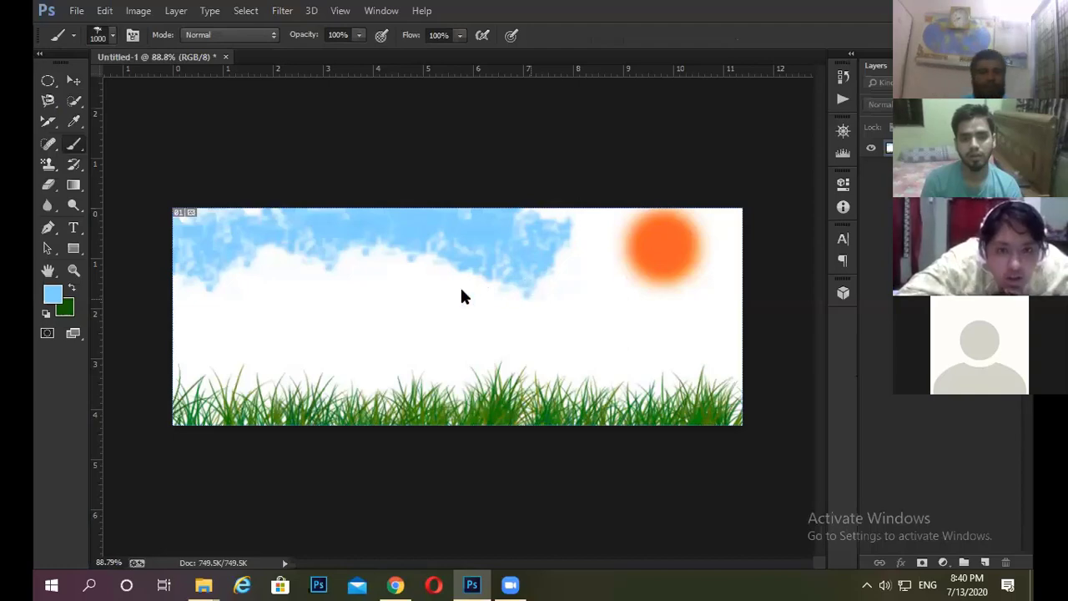
pyautogui.press('[')
pyautogui.press('[')
pyautogui.press('[')
pyautogui.press('[')
pyautogui.press('[')
pyautogui.press('[')
pyautogui.press('[')
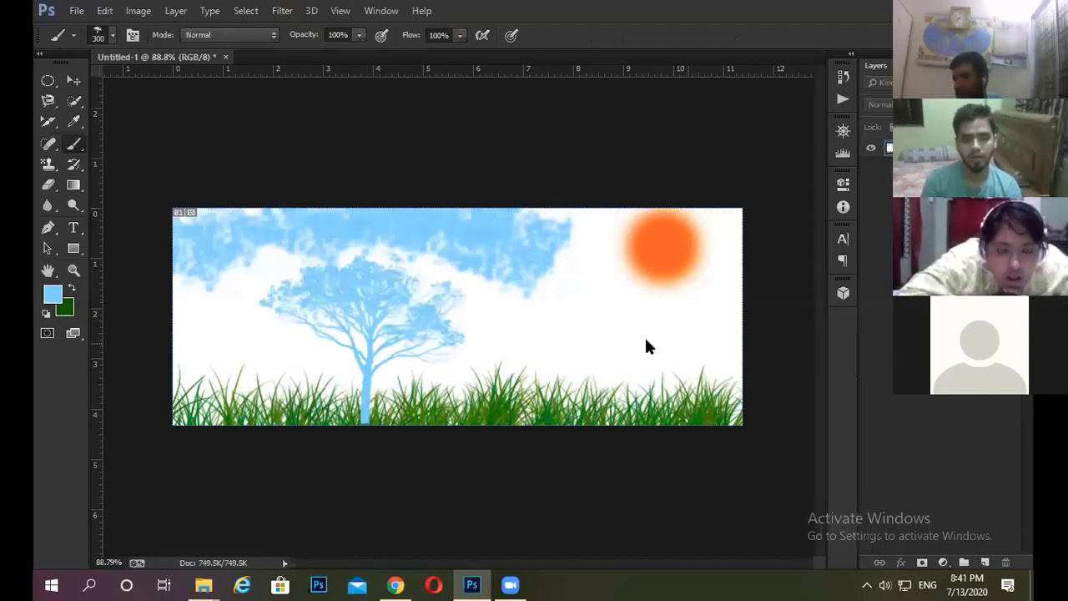
# - Undo the light blue tree and stamp the tree in dark grey on the left half of the cover, with its trunk in the grass
pyautogui.hotkey('ctrl', 'z')
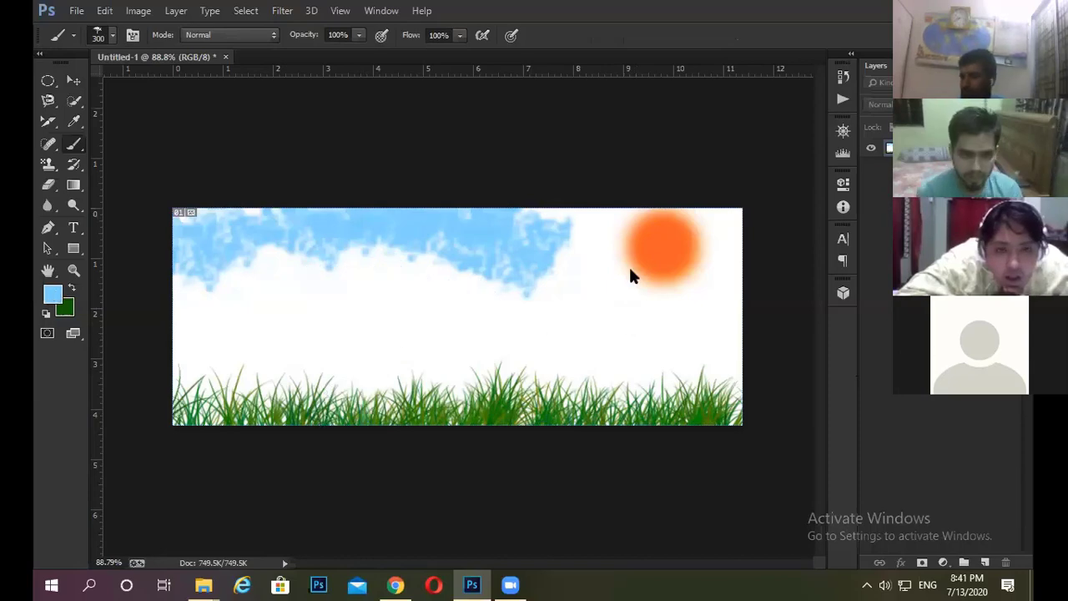
pyautogui.press('i')
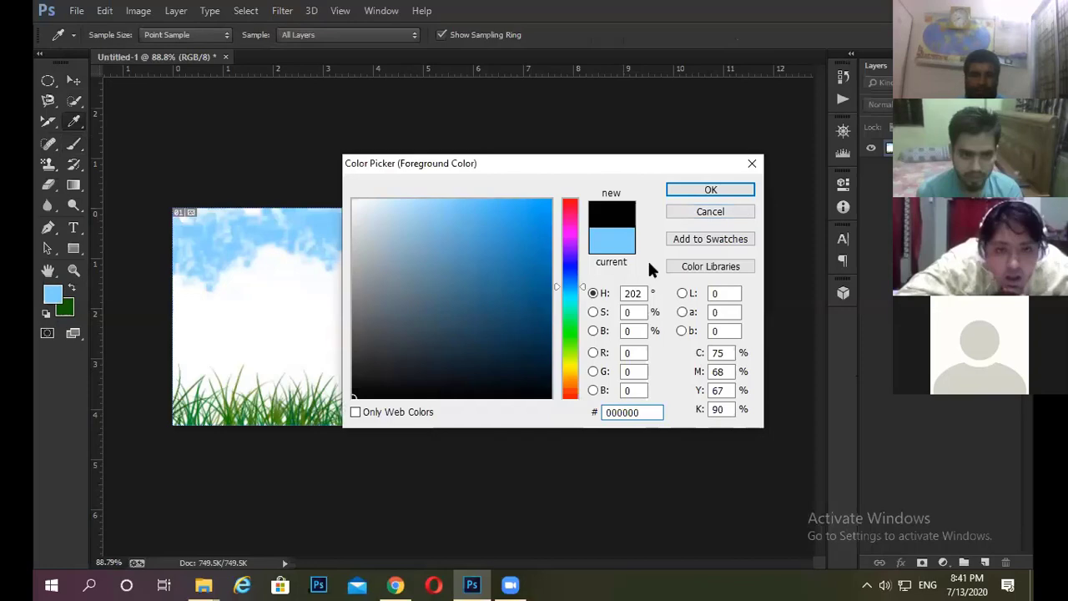
pyautogui.click(708, 190)
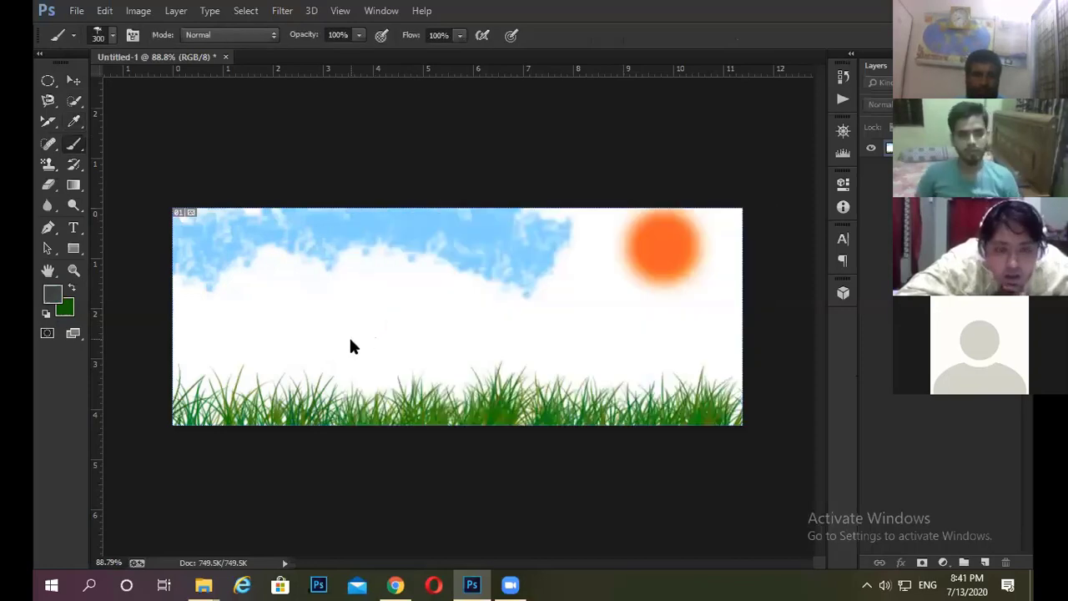
pyautogui.click(350, 344)
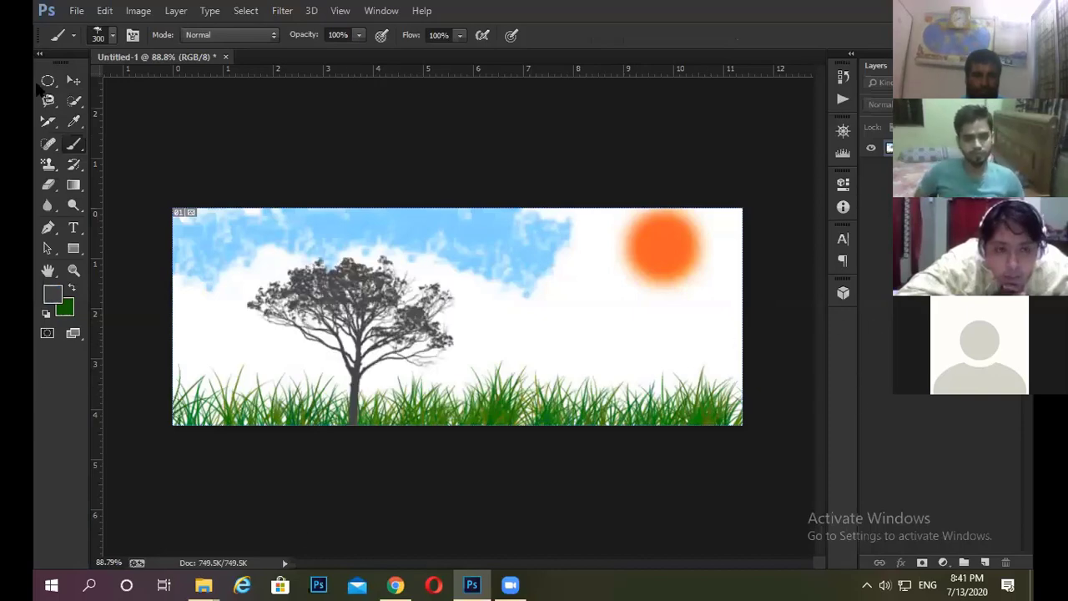
# - Convert the locked background layer into a regular layer named Layer 0
pyautogui.click(73, 81)
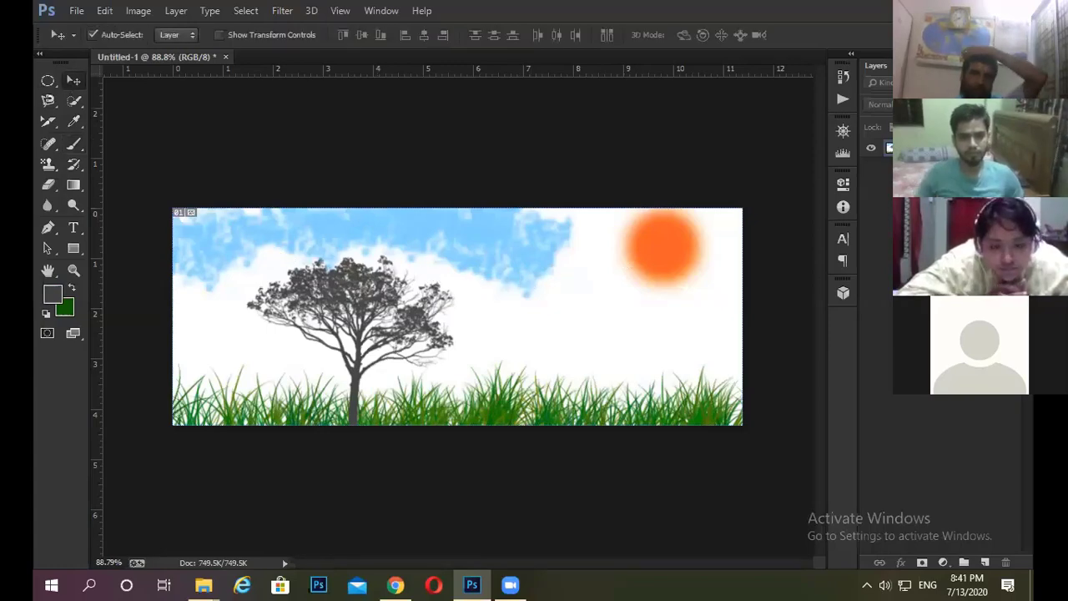
pyautogui.doubleClick(918, 148)
pyautogui.press('Return')
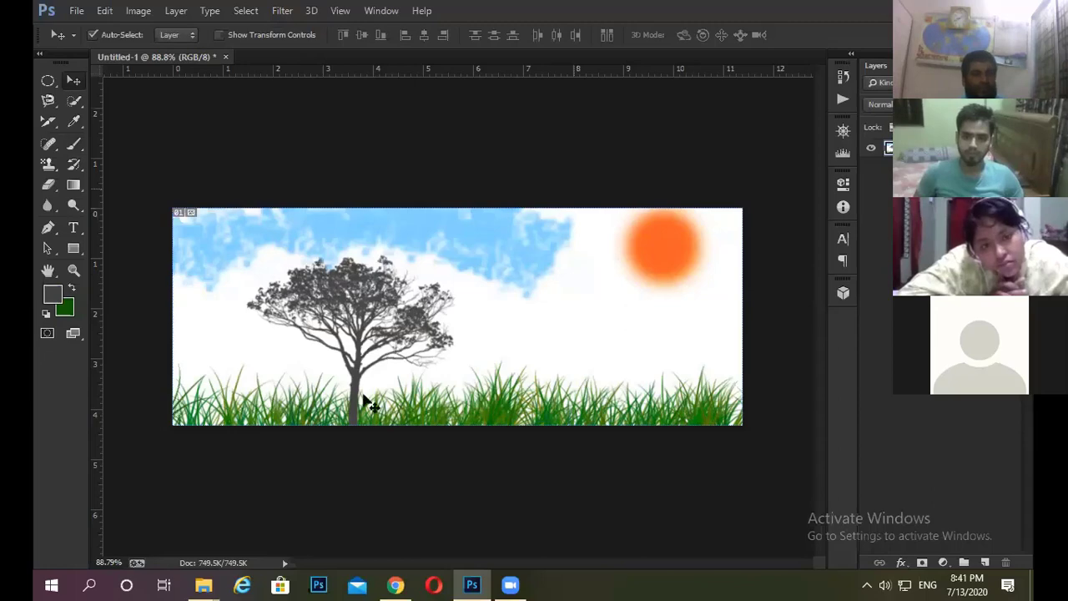
# - Select the adult-and-child silhouette brush from the family set and try stamping it on the cover at 2500 px
pyautogui.scroll(3, 297, 342)
pyautogui.scroll(-3, 100, 313)
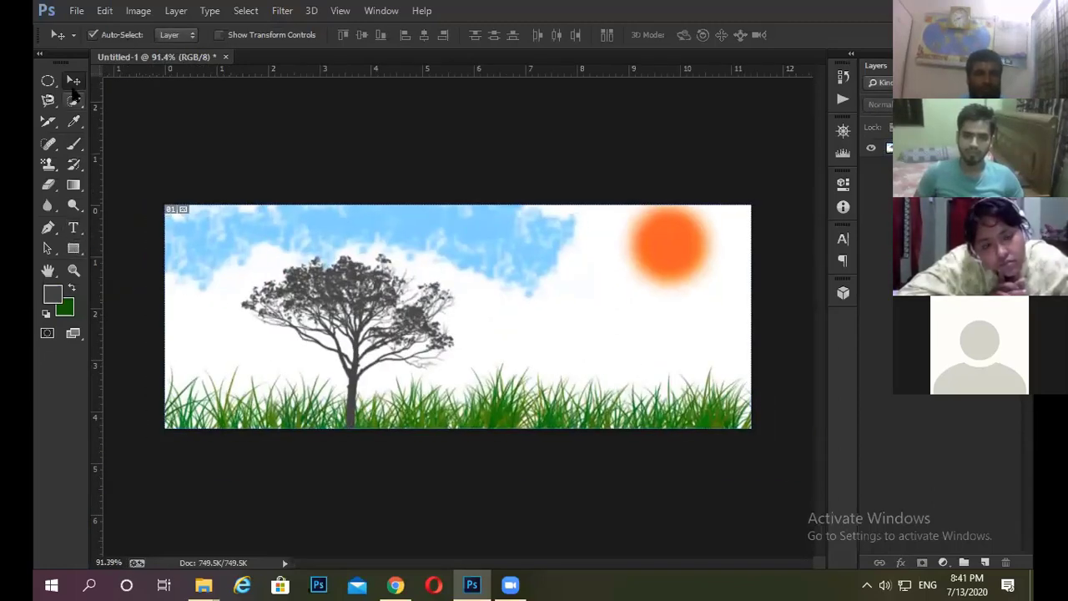
pyautogui.click(74, 142)
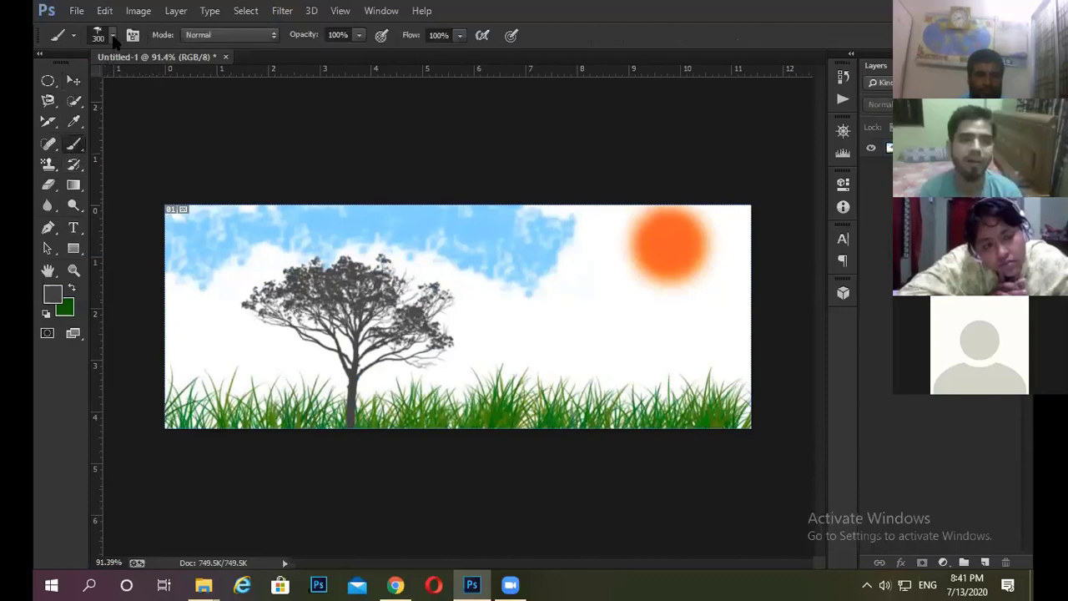
pyautogui.click(112, 36)
pyautogui.scroll(-1, 230, 296)
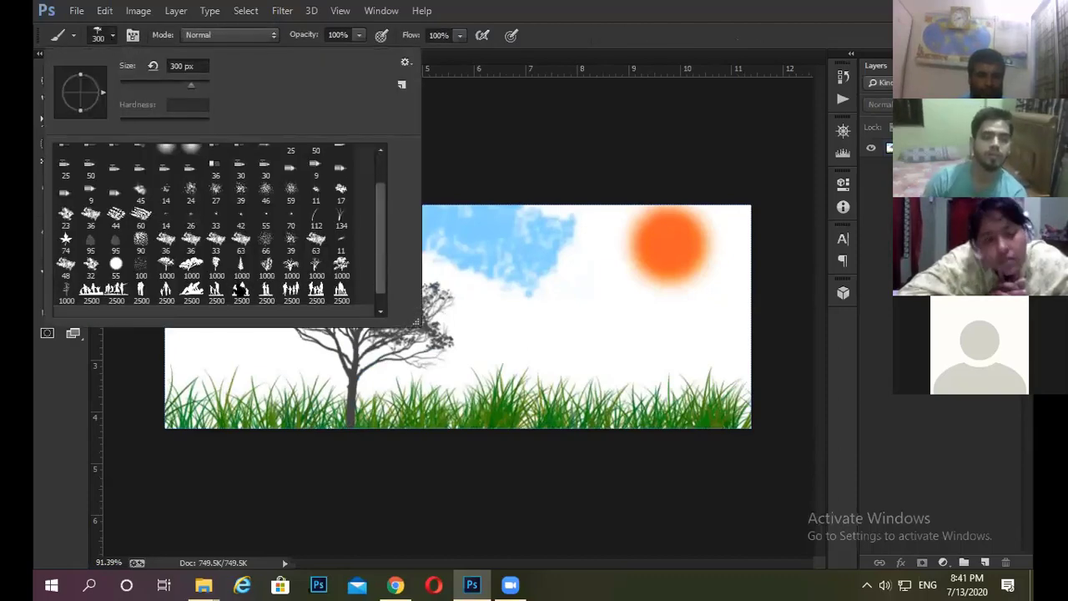
pyautogui.scroll(-1, 242, 289)
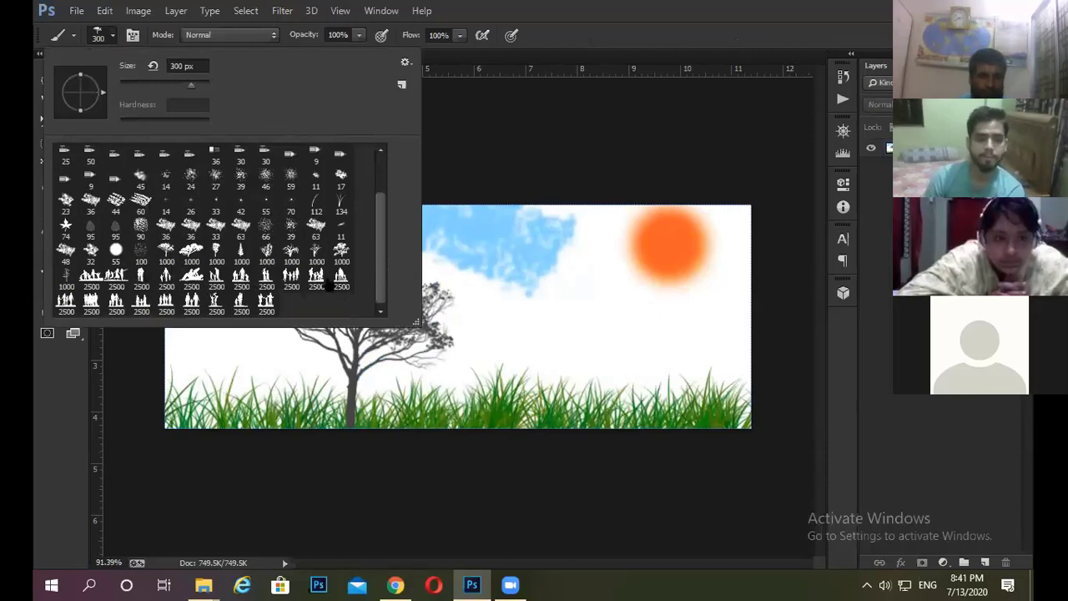
pyautogui.click(244, 281)
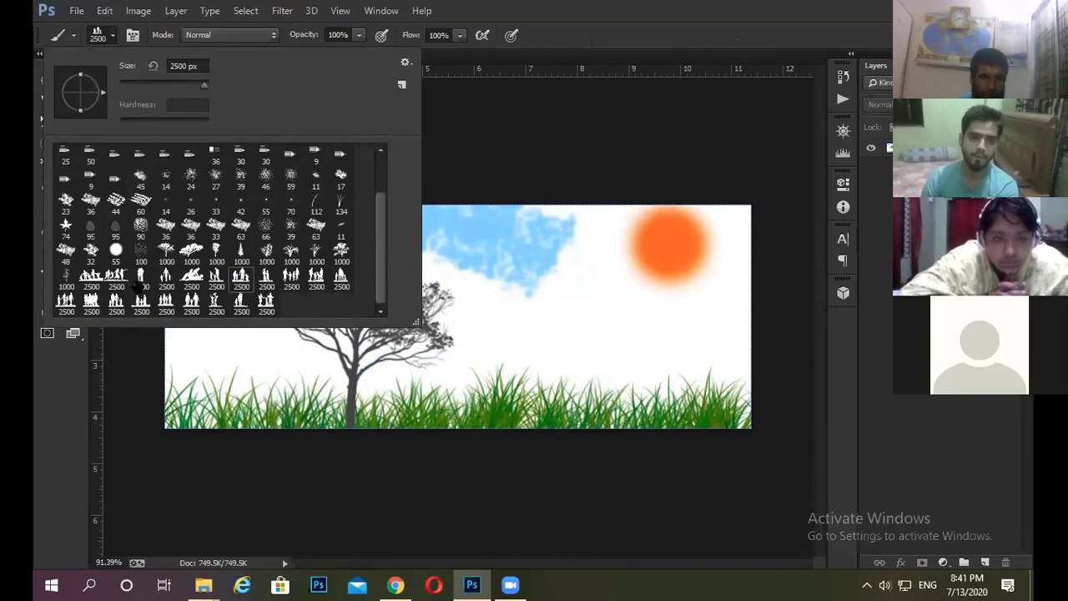
pyautogui.click(116, 282)
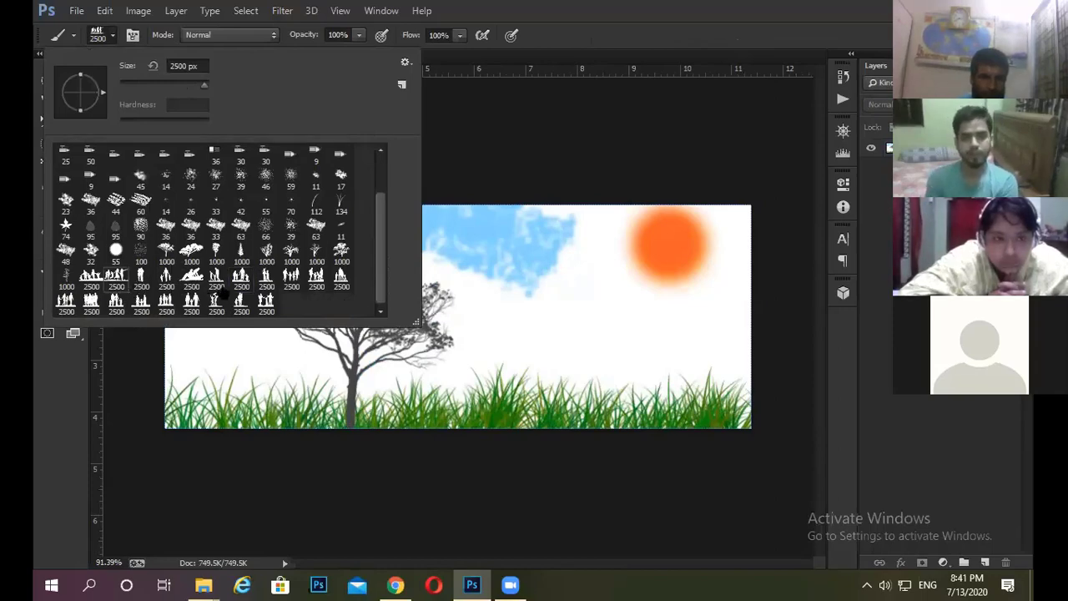
pyautogui.click(217, 281)
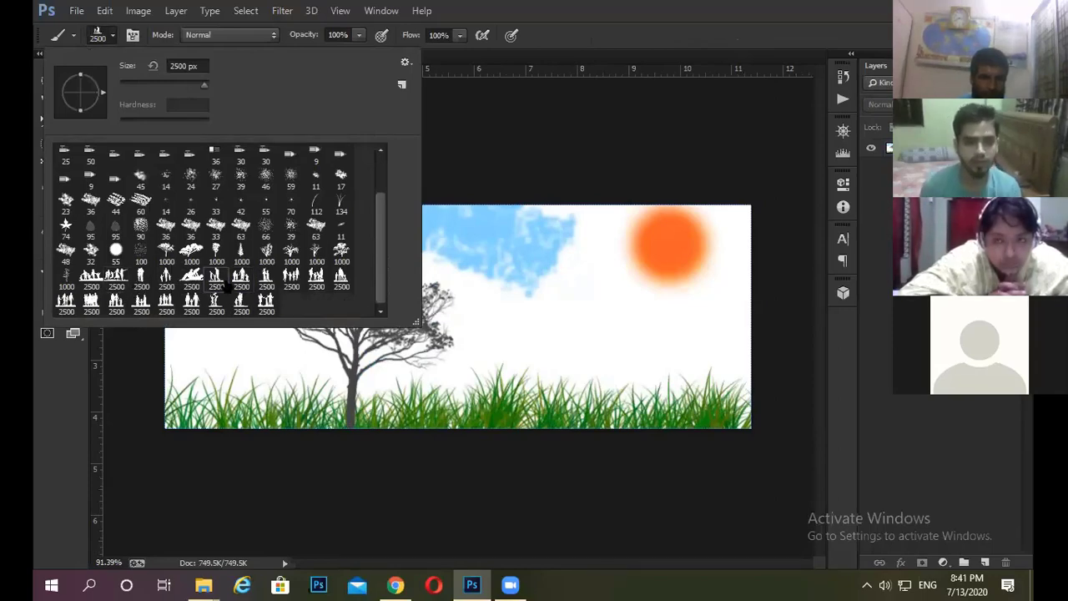
pyautogui.click(816, 337)
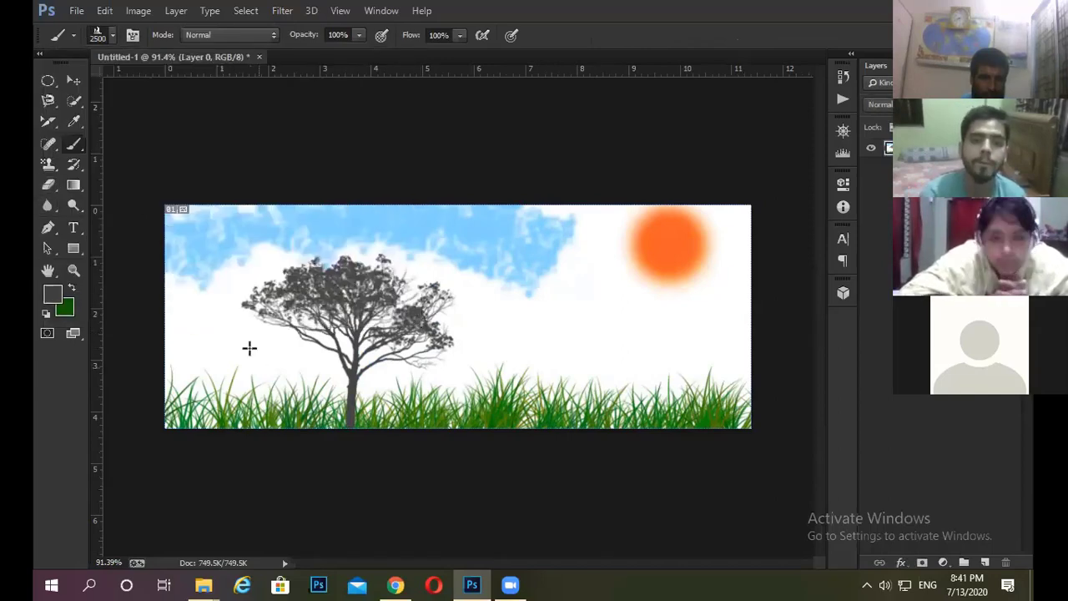
pyautogui.click(503, 244)
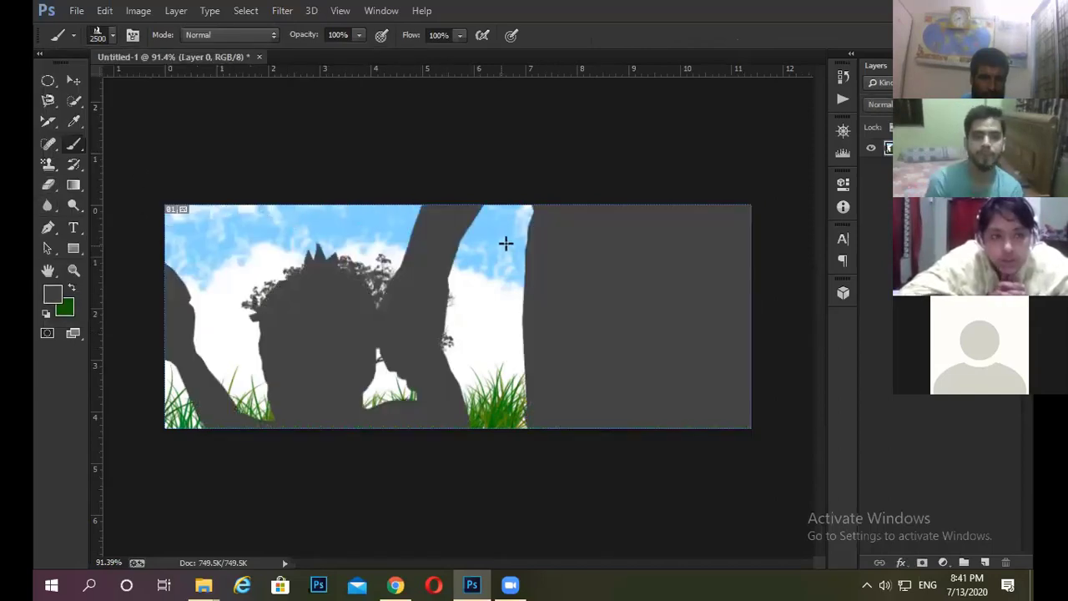
pyautogui.hotkey('ctrl', 'z')
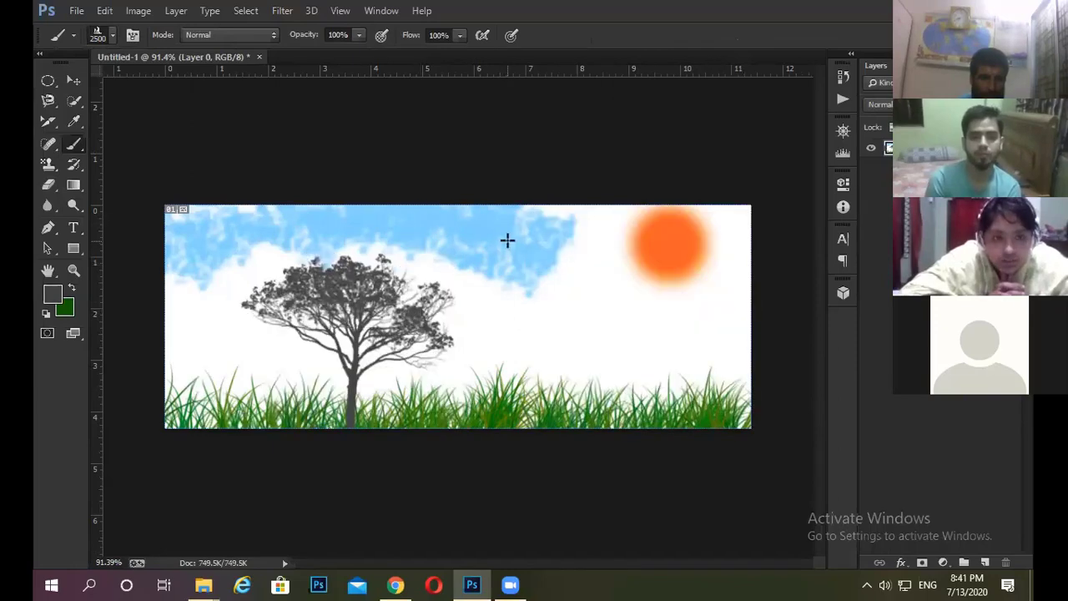
# - Reduce the family silhouette brush size to 125 px for placing it in the grass beside the tree
pyautogui.press('[')
pyautogui.press('[')
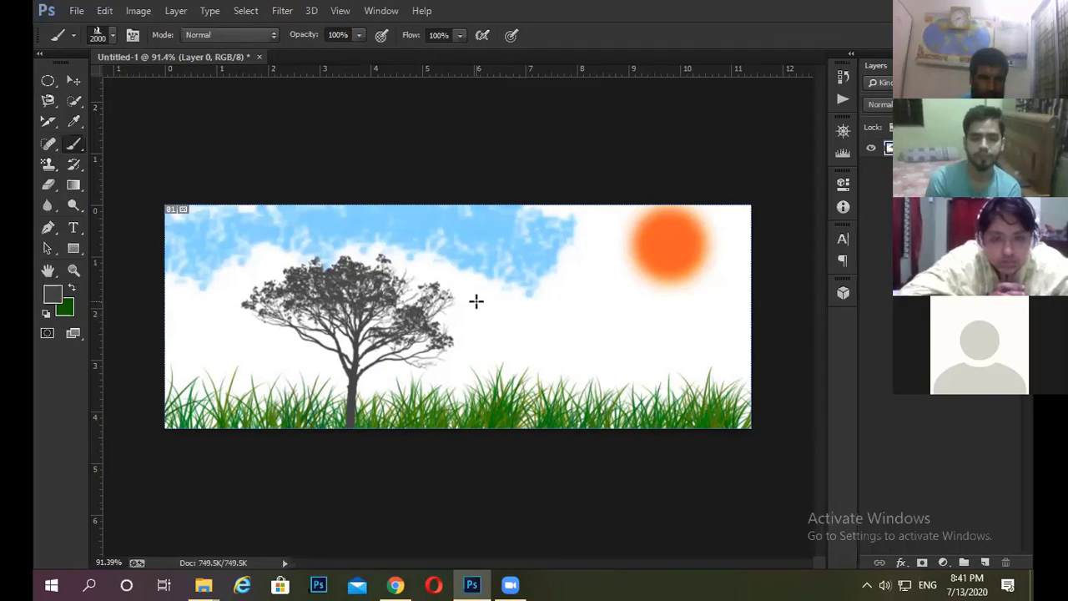
pyautogui.press('[')
pyautogui.press('[')
pyautogui.press('[')
pyautogui.press('[')
pyautogui.press('[')
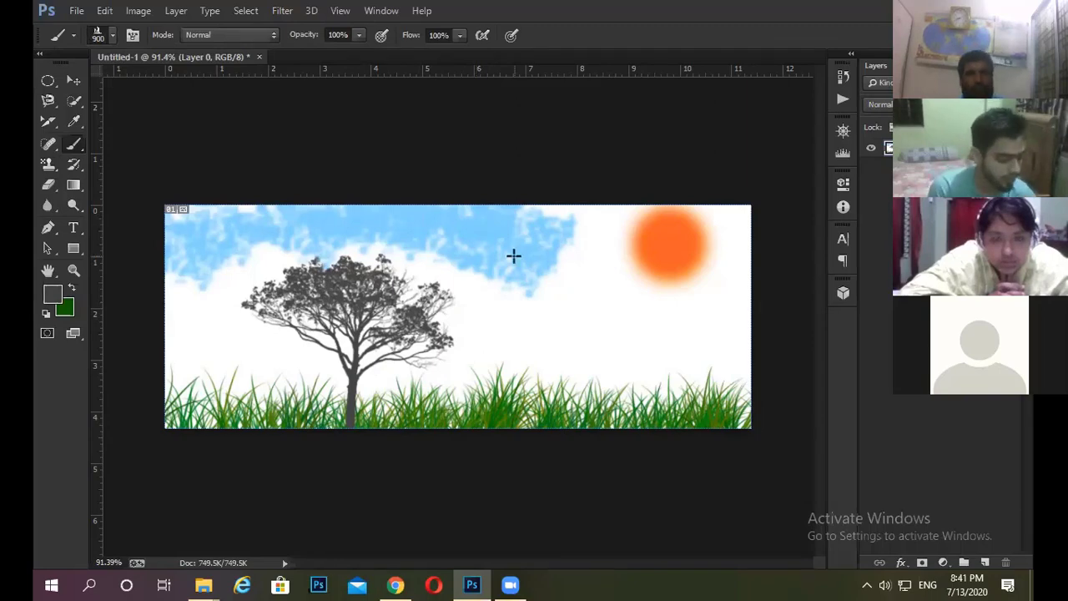
pyautogui.press('[')
pyautogui.press('[')
pyautogui.press('[')
pyautogui.press('[')
pyautogui.press('[')
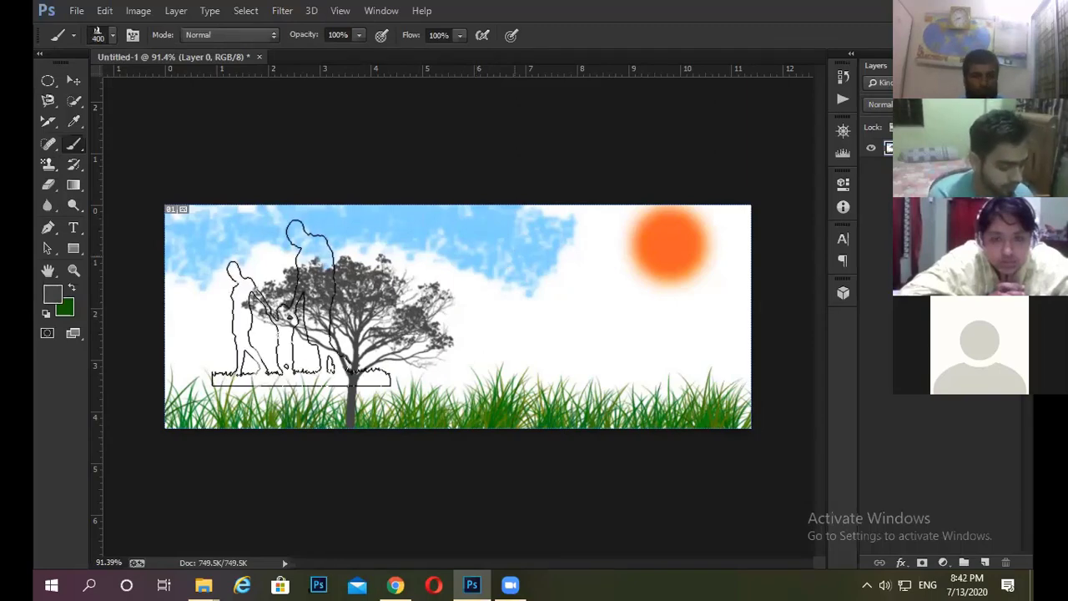
pyautogui.press('[')
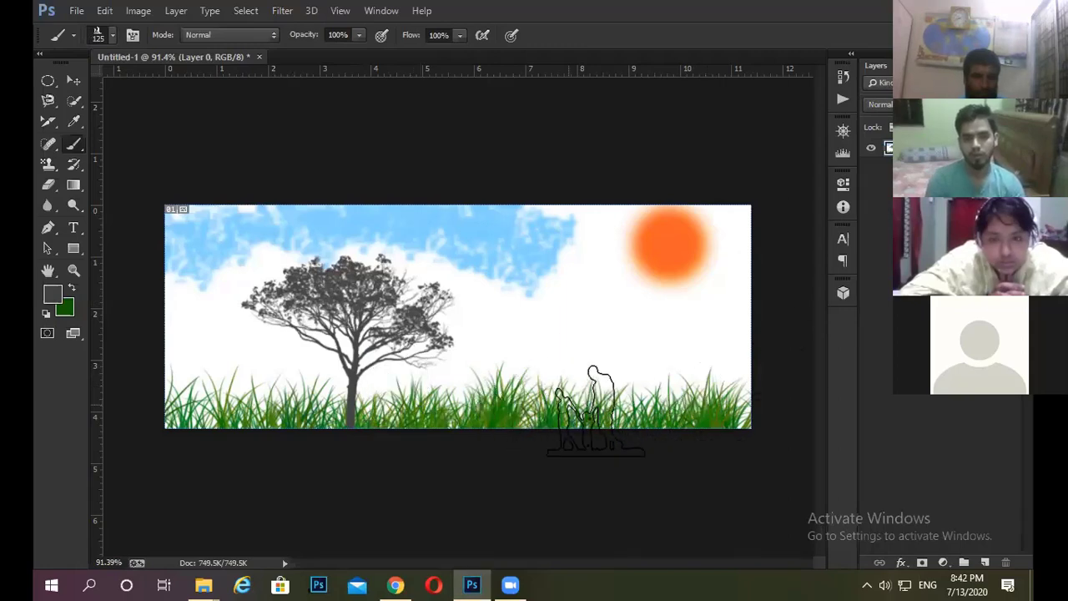
pyautogui.scroll(2, 584, 372)
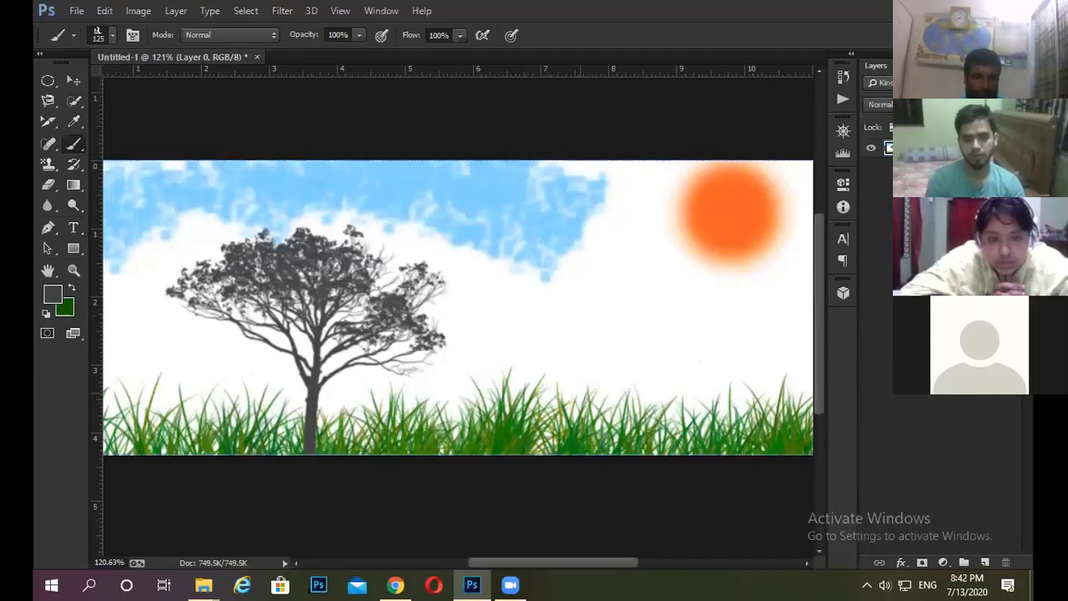
# - Try stamping the dark grey family silhouette at 125 px in the grass on the right half of the cover
pyautogui.click(594, 396)
pyautogui.scroll(-2, 682, 388)
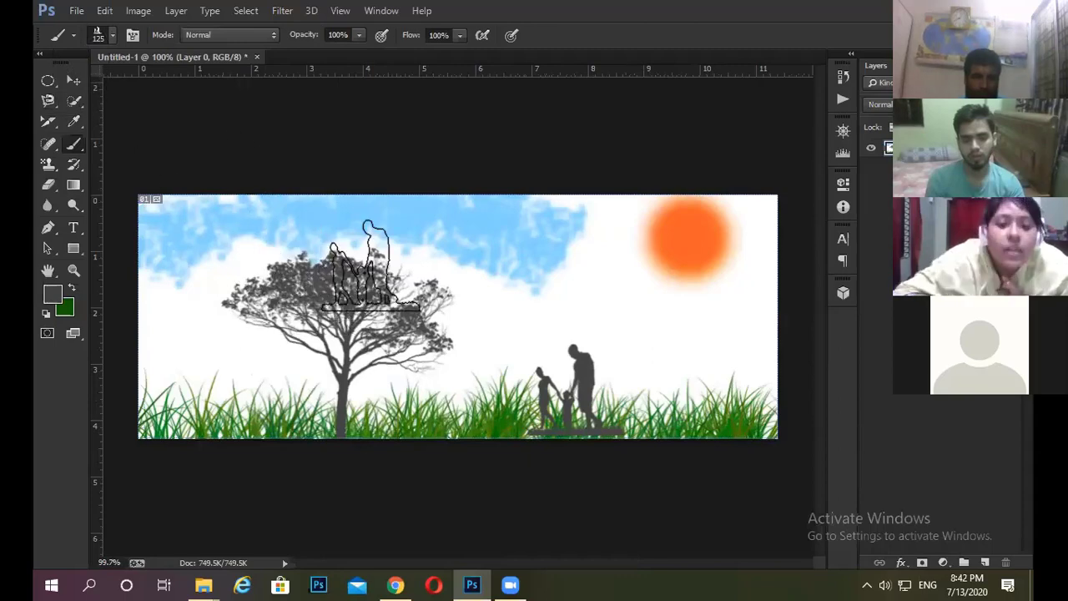
pyautogui.hotkey('ctrl', 'z')
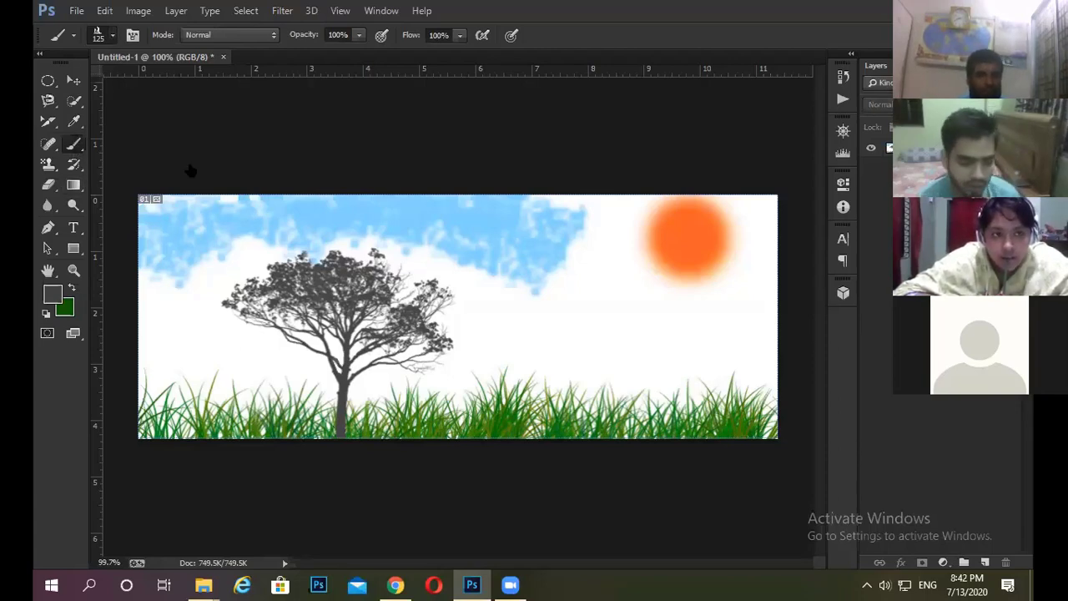
# - Pick another adult-and-child silhouette brush from the family set and make Layer 0 the active layer
pyautogui.rightClick(267, 288)
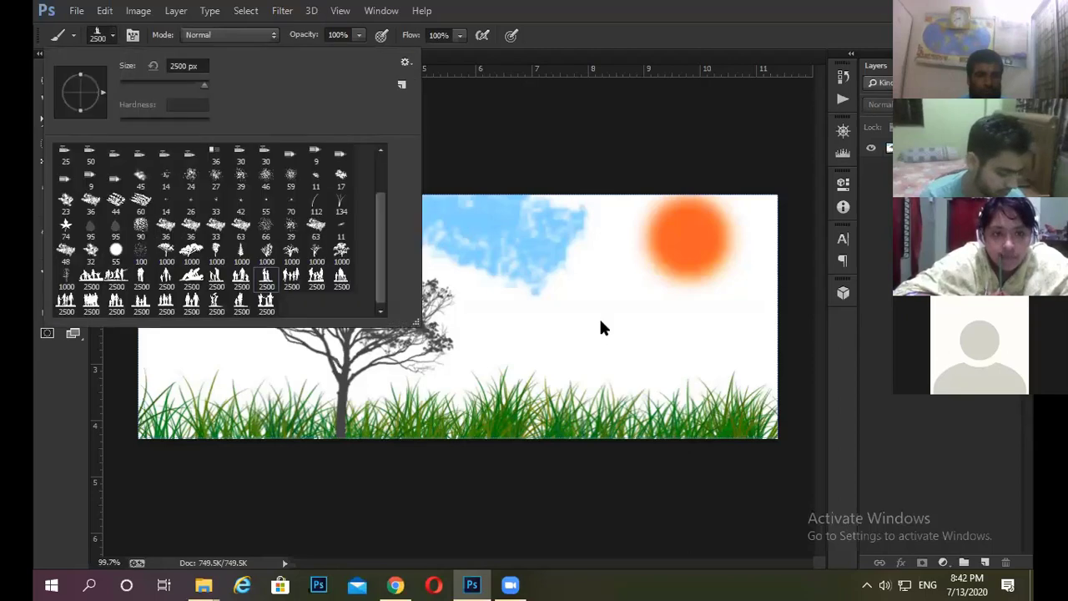
pyautogui.click(599, 316)
pyautogui.click(528, 231)
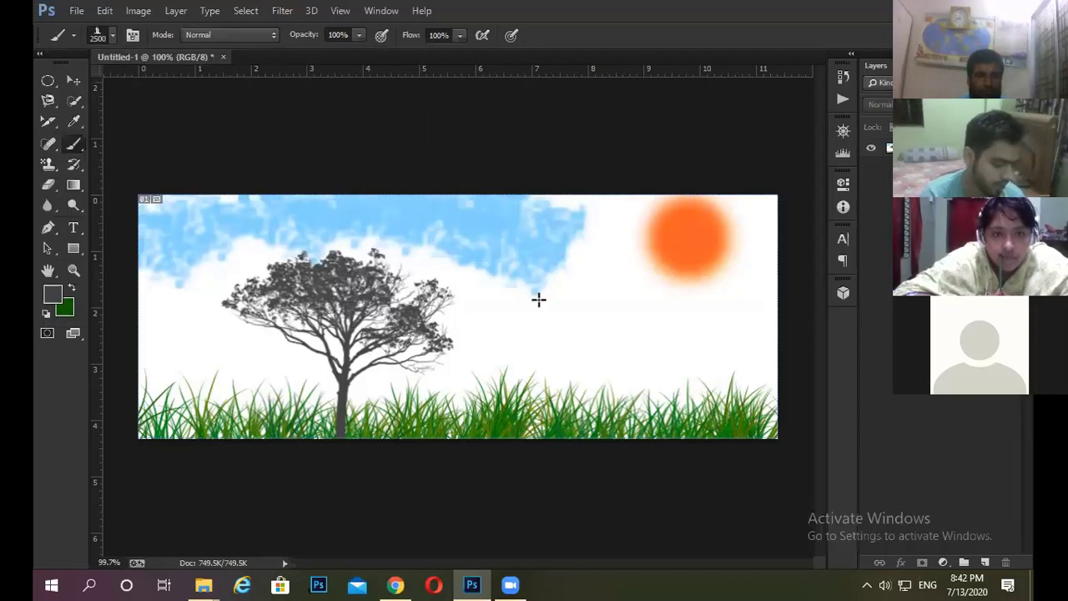
pyautogui.hotkey('alt', '.')
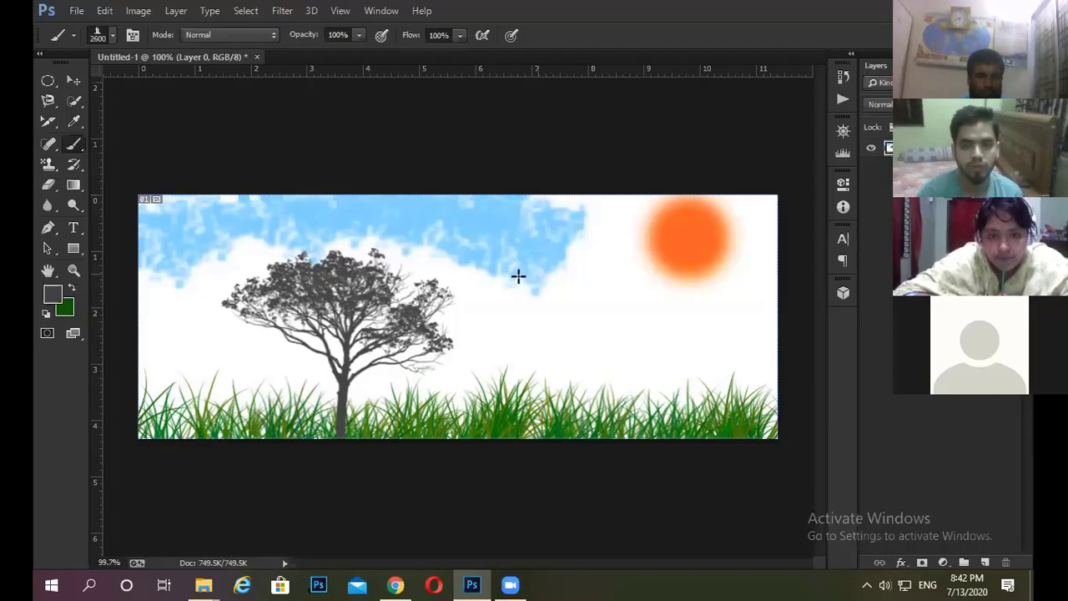
# - Enlarge the family silhouette brush to 3200 px
pyautogui.press(']')
pyautogui.press(']')
pyautogui.press(']')
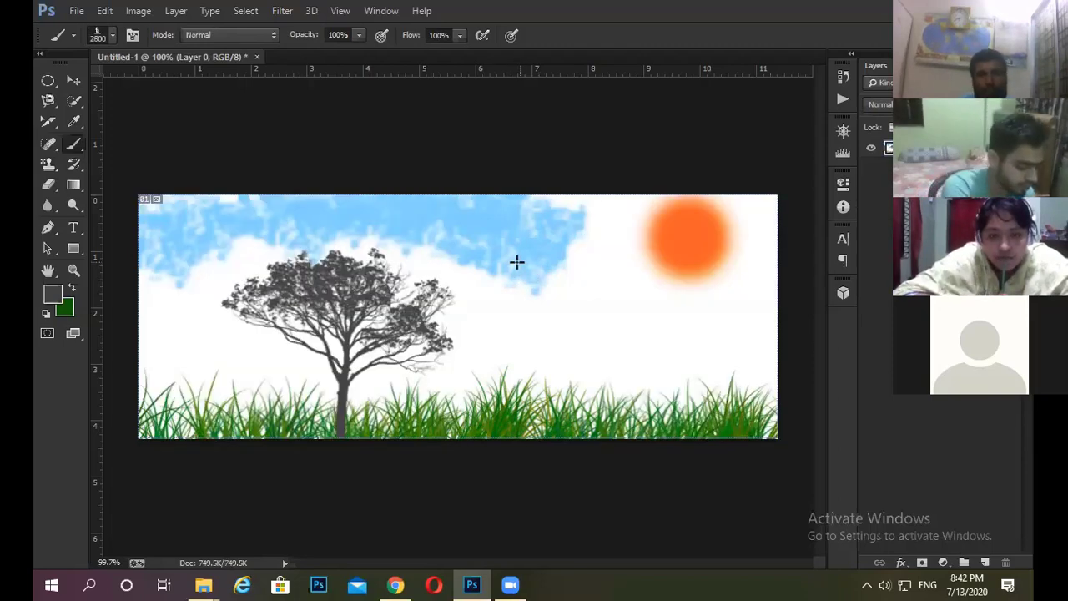
pyautogui.press(']')
pyautogui.press(']')
pyautogui.press(']')
pyautogui.press(']')
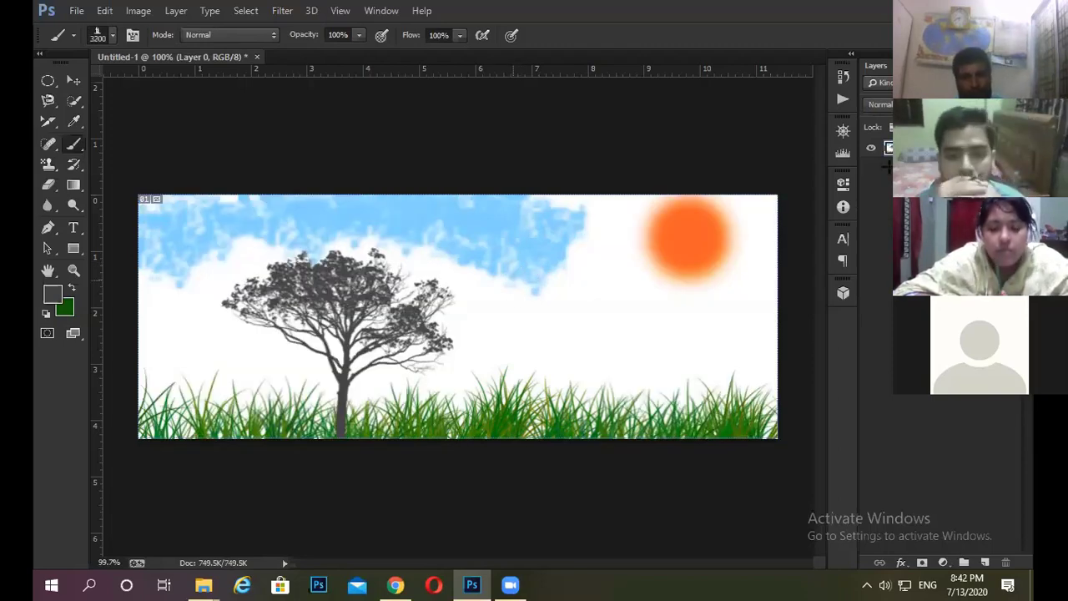
# - Set the family silhouette brush size to 52 px, then switch to the Move tool
pyautogui.rightClick(201, 80)
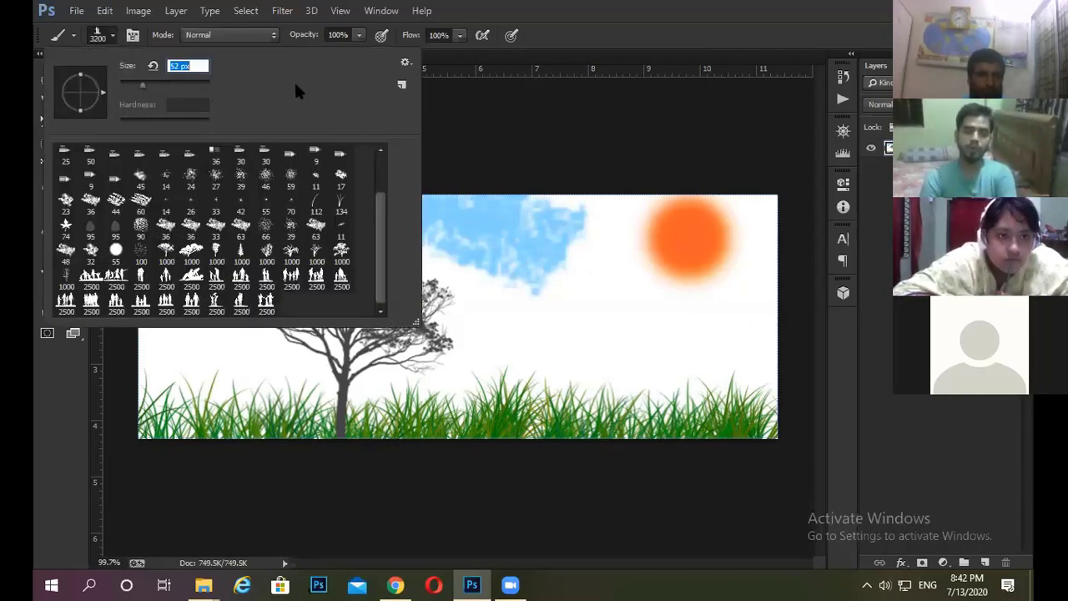
pyautogui.press('Return')
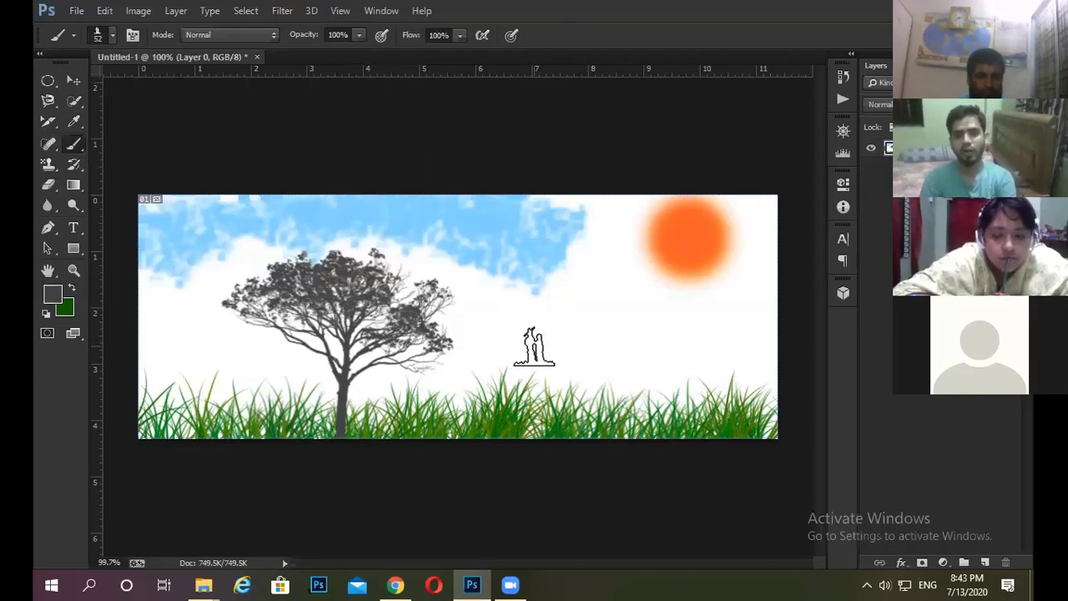
pyautogui.press('v')
pyautogui.scroll(-2, 534, 346)
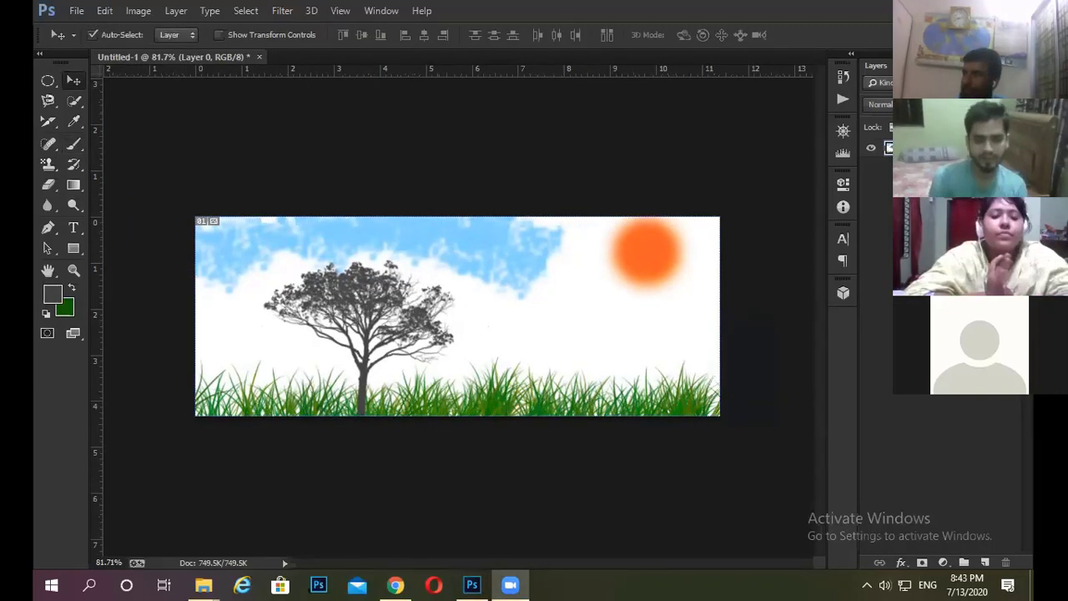
pyautogui.click(888, 274)
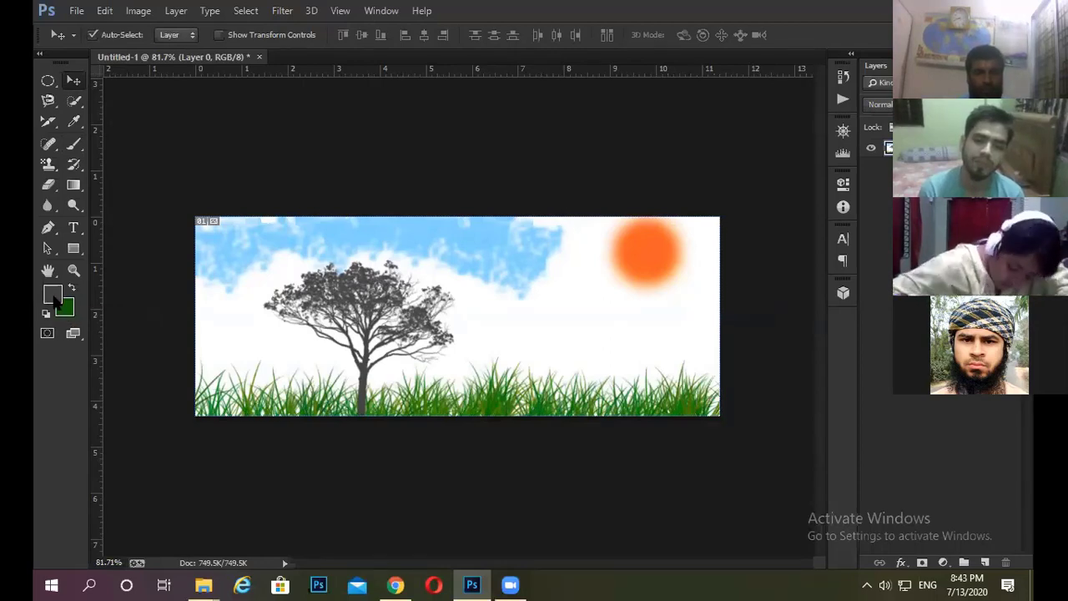
# - Activate the Custom Shape tool and look through its shape library and the options for loading more shapes
pyautogui.click(72, 249)
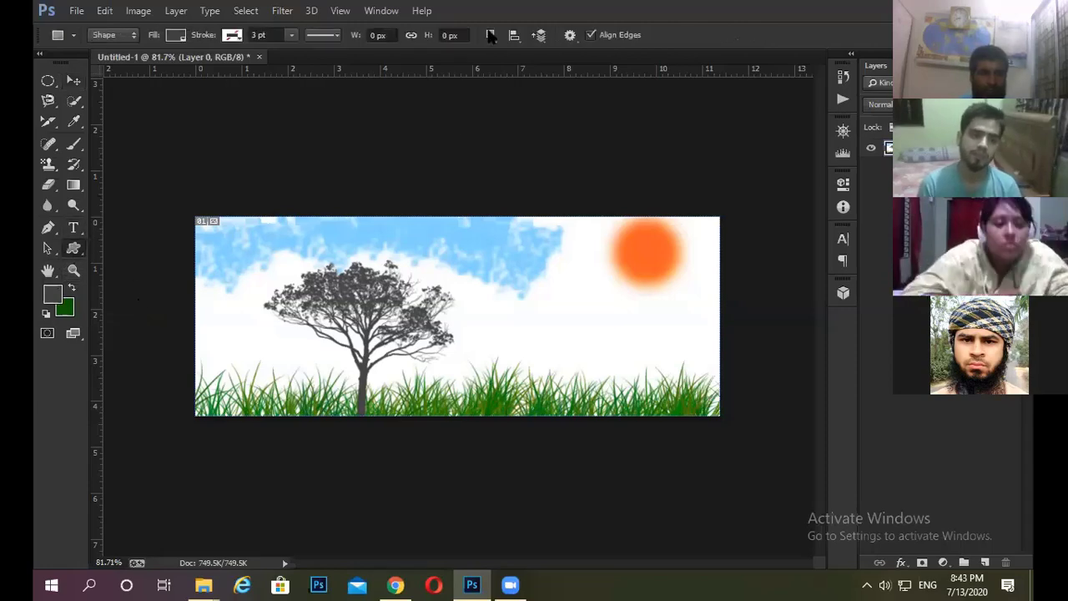
pyautogui.click(741, 62)
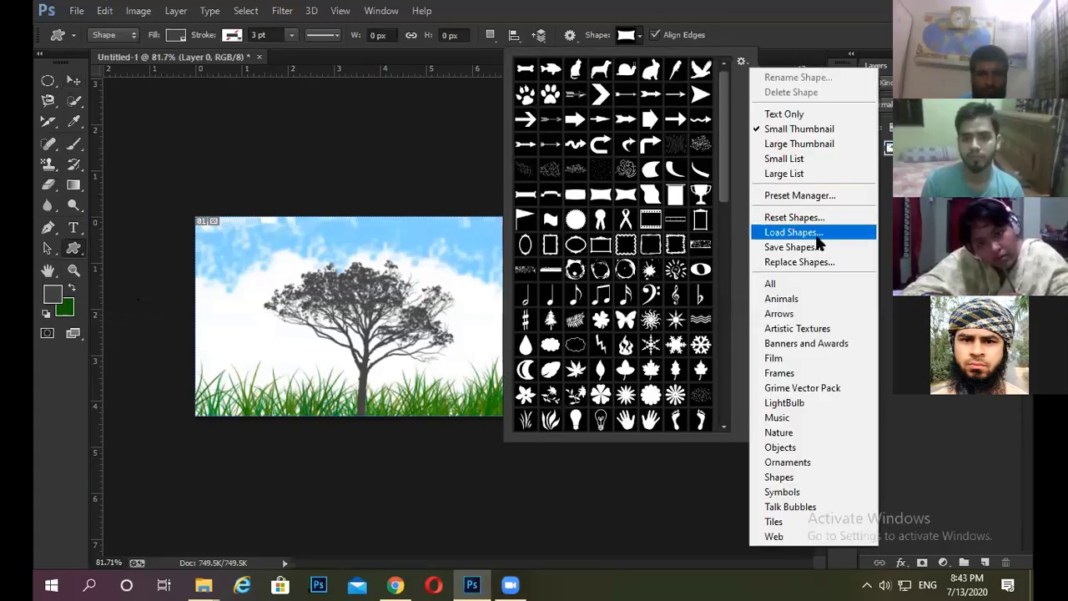
pyautogui.press('Escape')
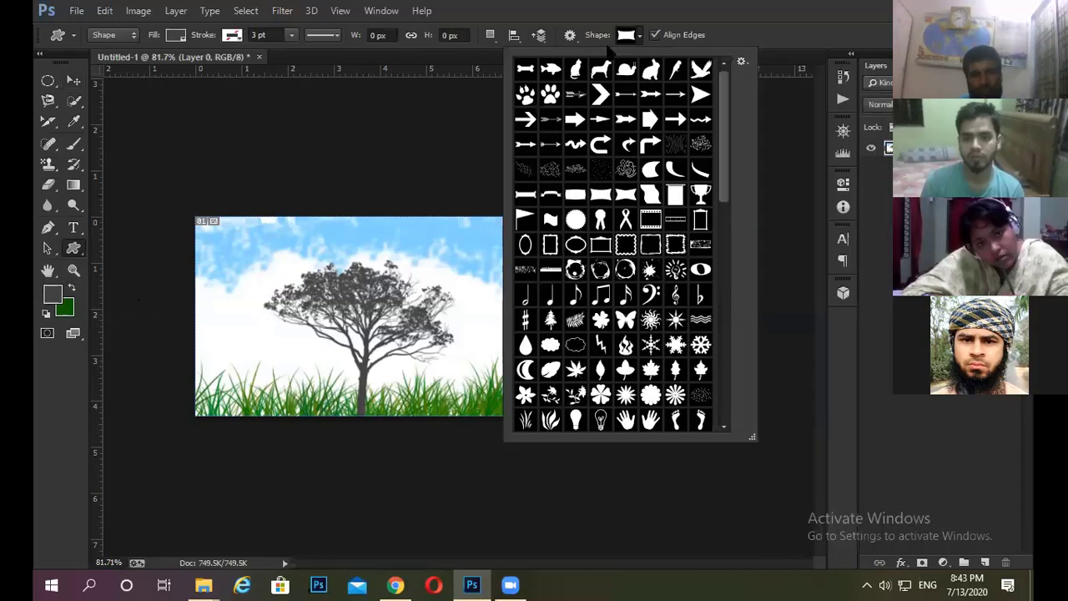
pyautogui.click(766, 21)
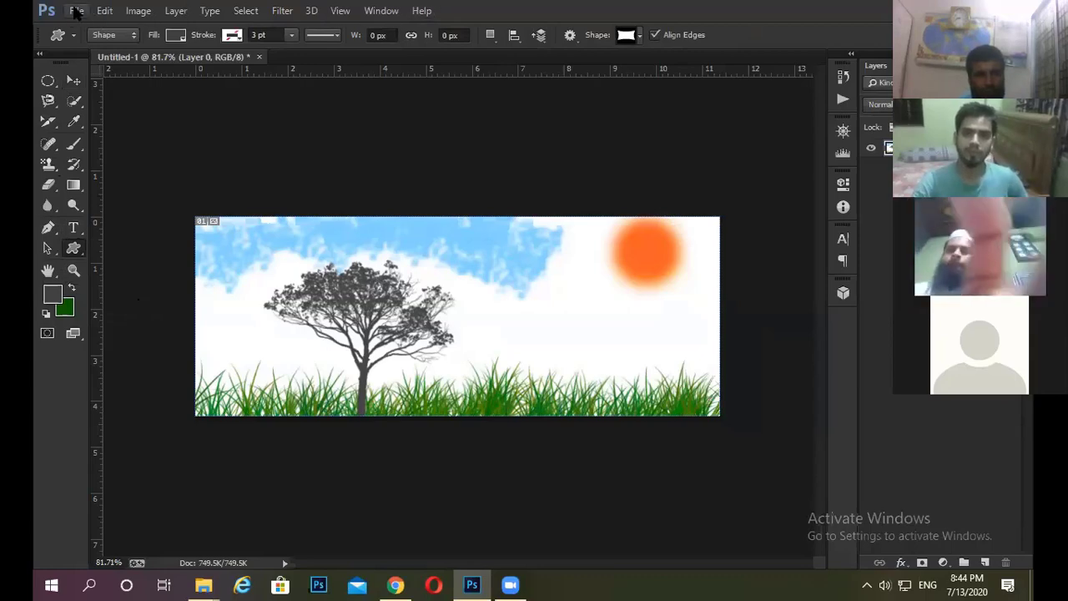
pyautogui.click(374, 12)
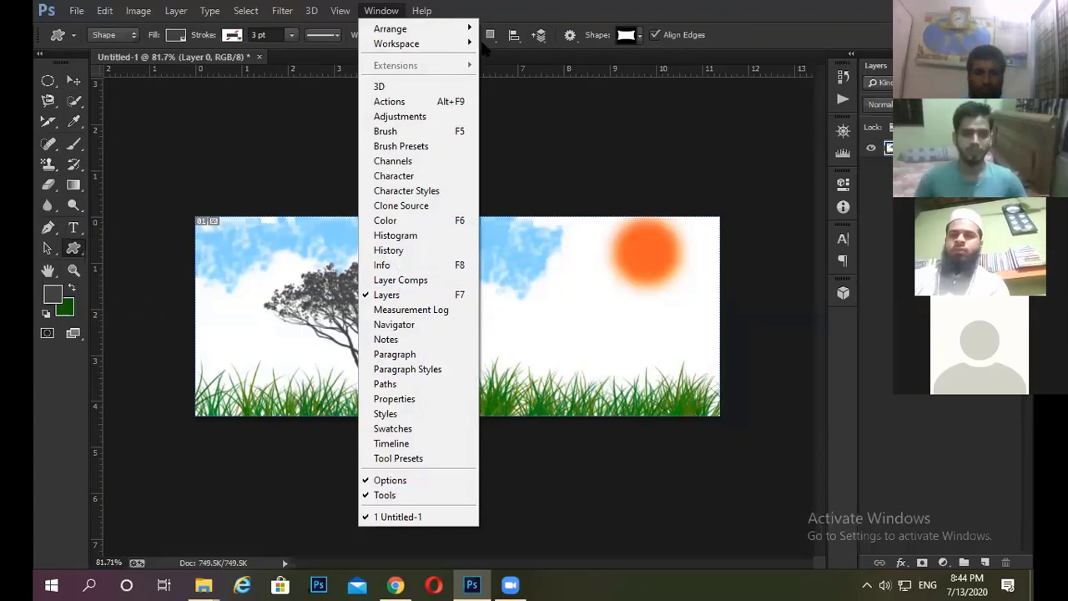
pyautogui.click(557, 7)
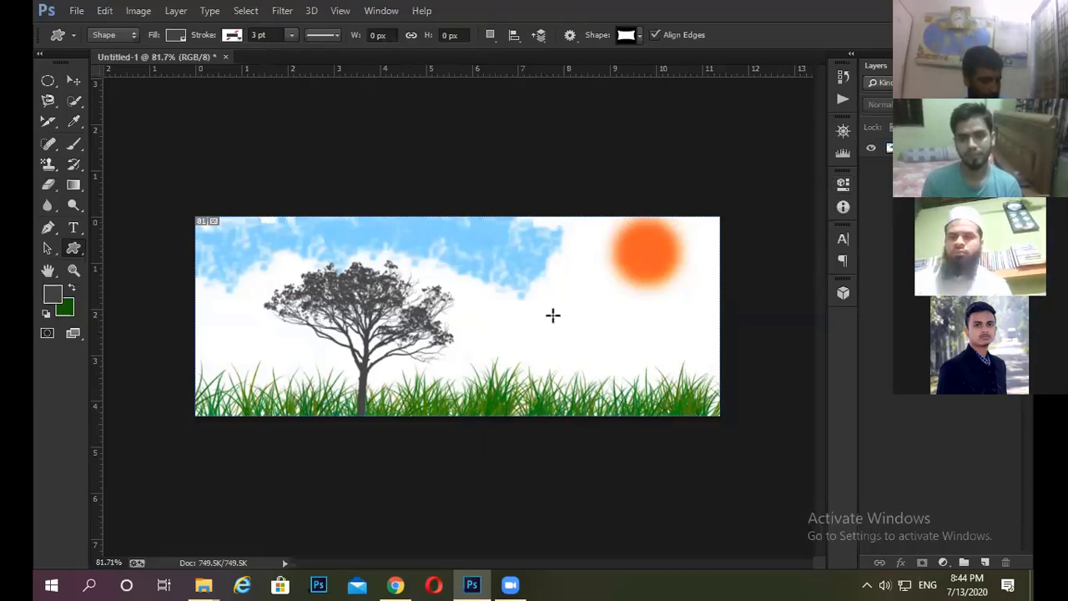
pyautogui.hotkey('ctrl', '+')
pyautogui.hotkey('ctrl', '-')
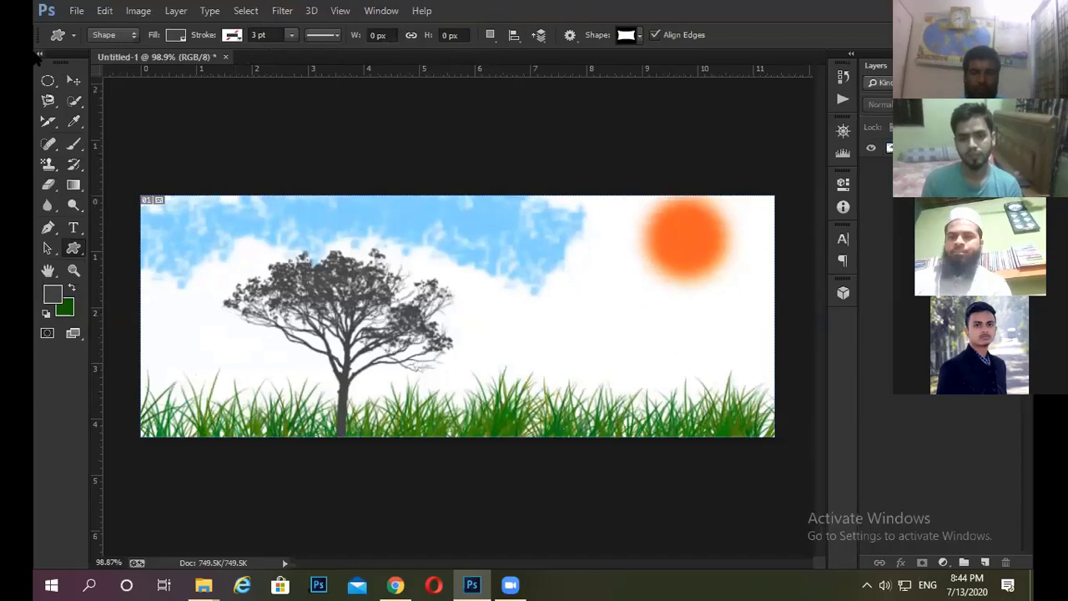
# - Switch from the Custom Shape tool back to the Move tool
pyautogui.click(77, 82)
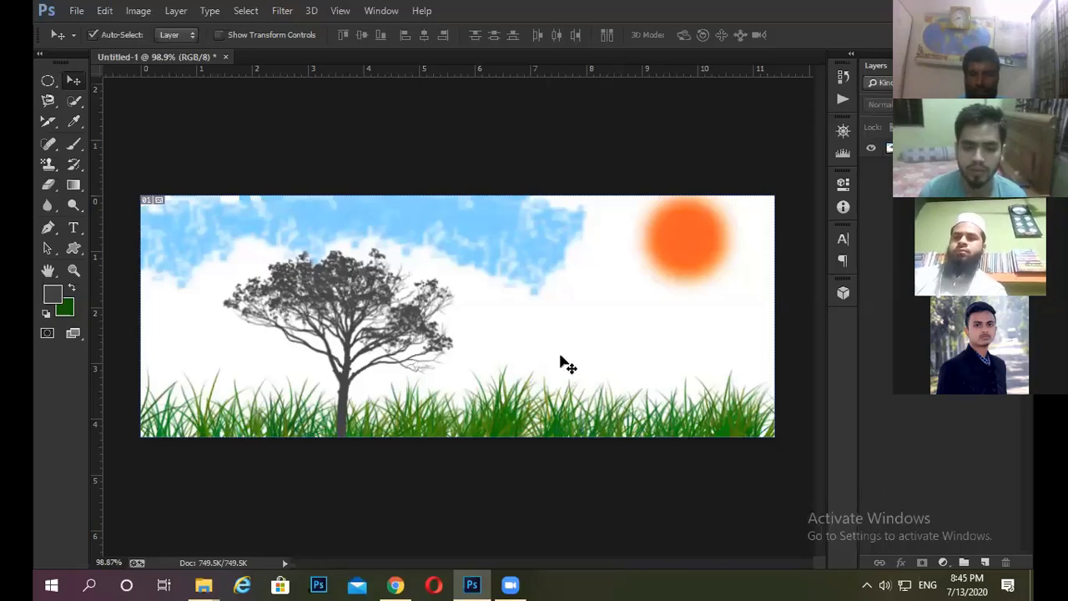
pyautogui.scroll(-1, 464, 306)
pyautogui.scroll(1, 465, 306)
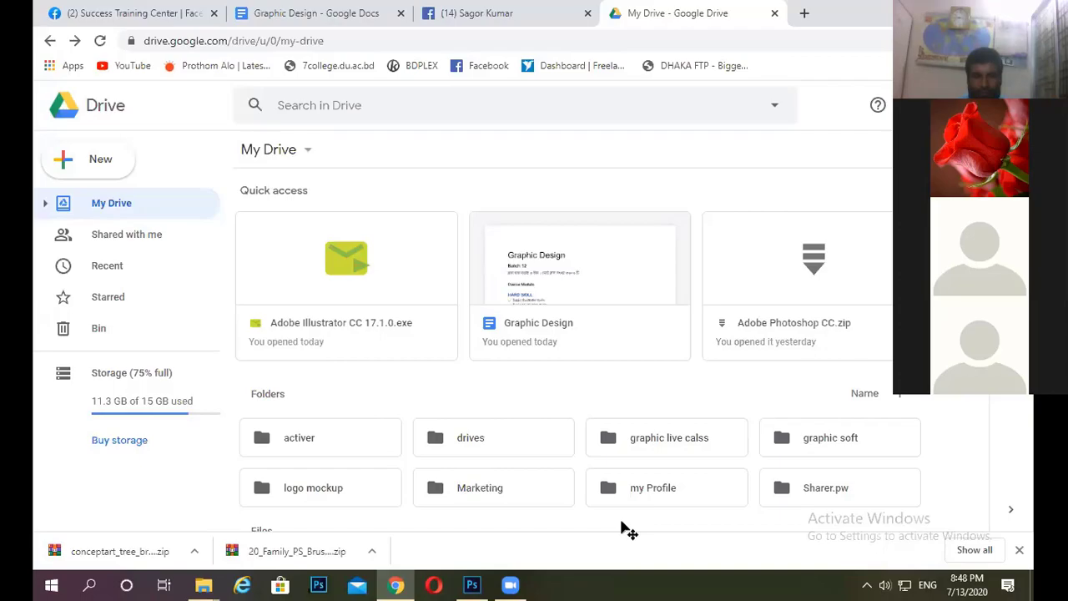
pyautogui.hotkey('alt', 'Tab')
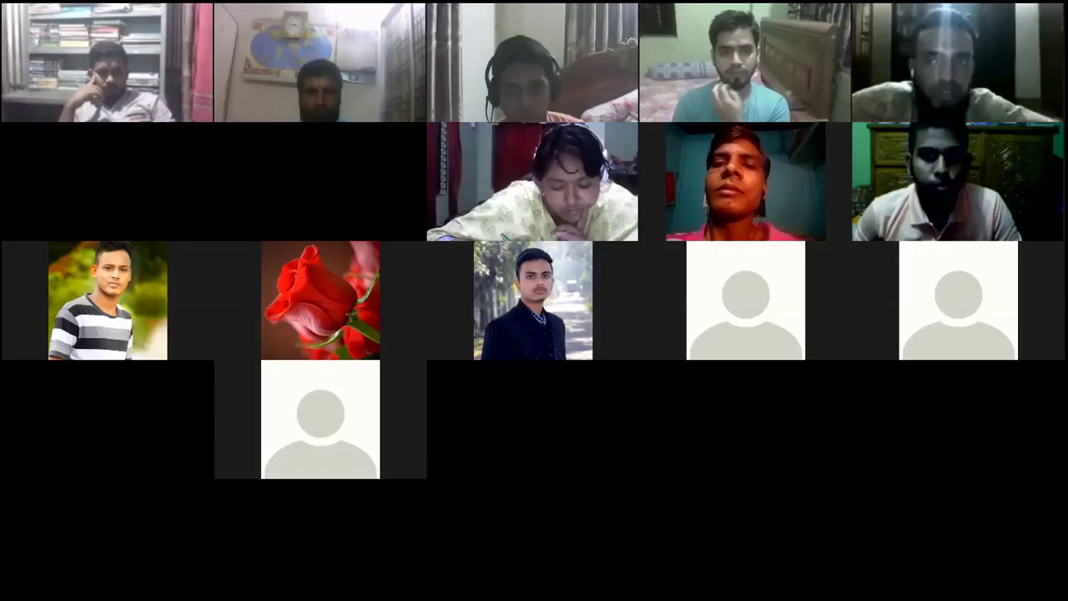